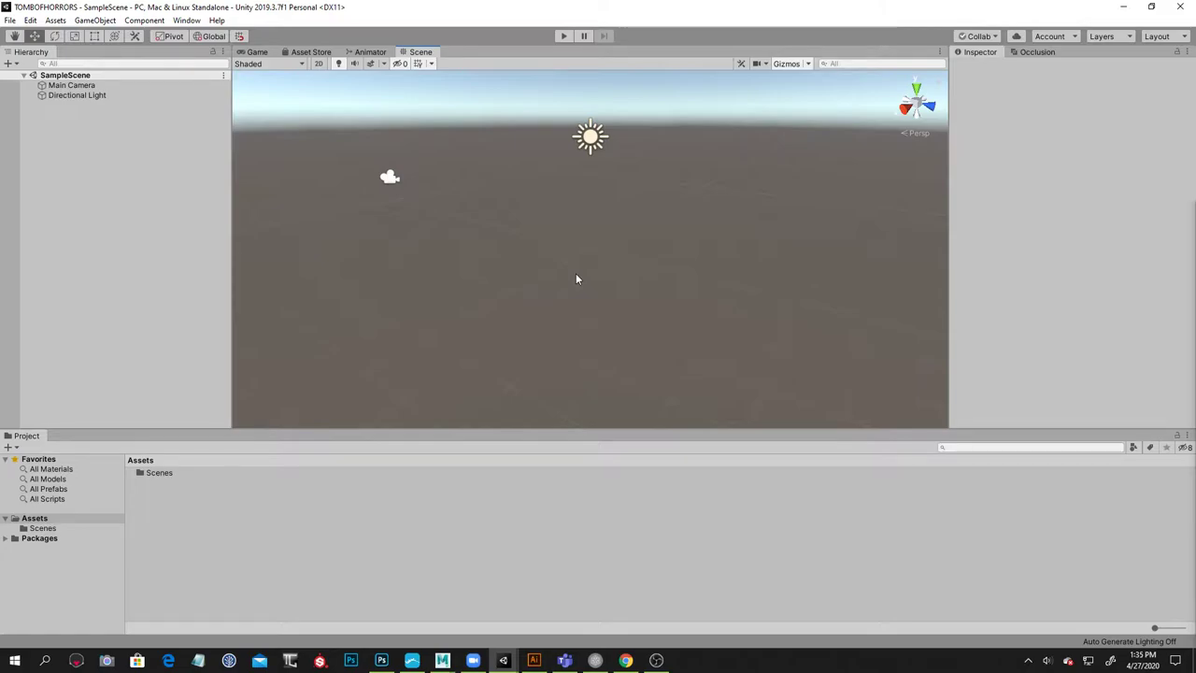
Select the Main Camera and examine it and its view frustum from several angles in the scene
{"action": "right_click_drag", "start_coordinate": [670, 237], "coordinate": [646, 249], "text": "alt"}
{"action": "middle_click_drag", "start_coordinate": [646, 248], "coordinate": [696, 254], "text": "alt"}
{"action": "left_click_drag", "start_coordinate": [561, 250], "coordinate": [553, 264], "text": "alt"}
{"action": "middle_click_drag", "start_coordinate": [551, 260], "coordinate": [678, 262], "text": "alt"}
{"action": "left_click", "coordinate": [558, 215]}
{"action": "right_click_drag", "start_coordinate": [532, 291], "coordinate": [639, 254]}
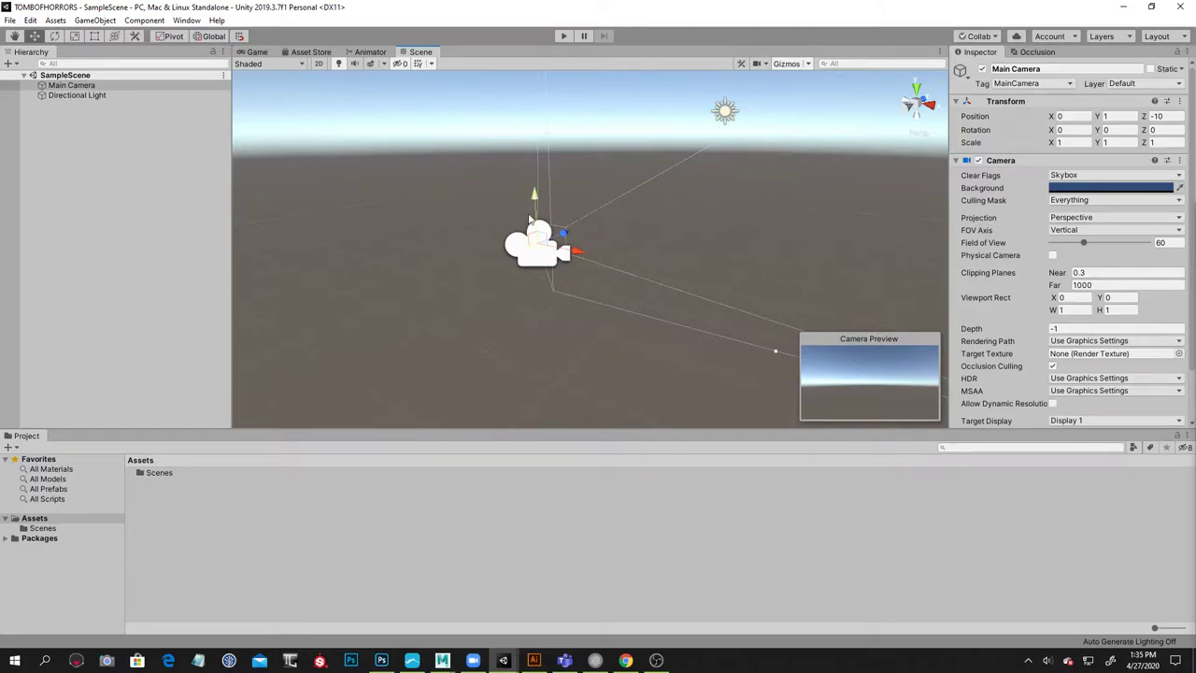
{"action": "key", "text": "alt"}
{"action": "left_click_drag", "start_coordinate": [646, 137], "coordinate": [611, 153], "text": "alt"}
{"action": "scroll", "coordinate": [598, 155], "scroll_direction": "down", "scroll_amount": 5}
{"action": "left_click_drag", "start_coordinate": [628, 194], "coordinate": [523, 229], "text": "alt"}
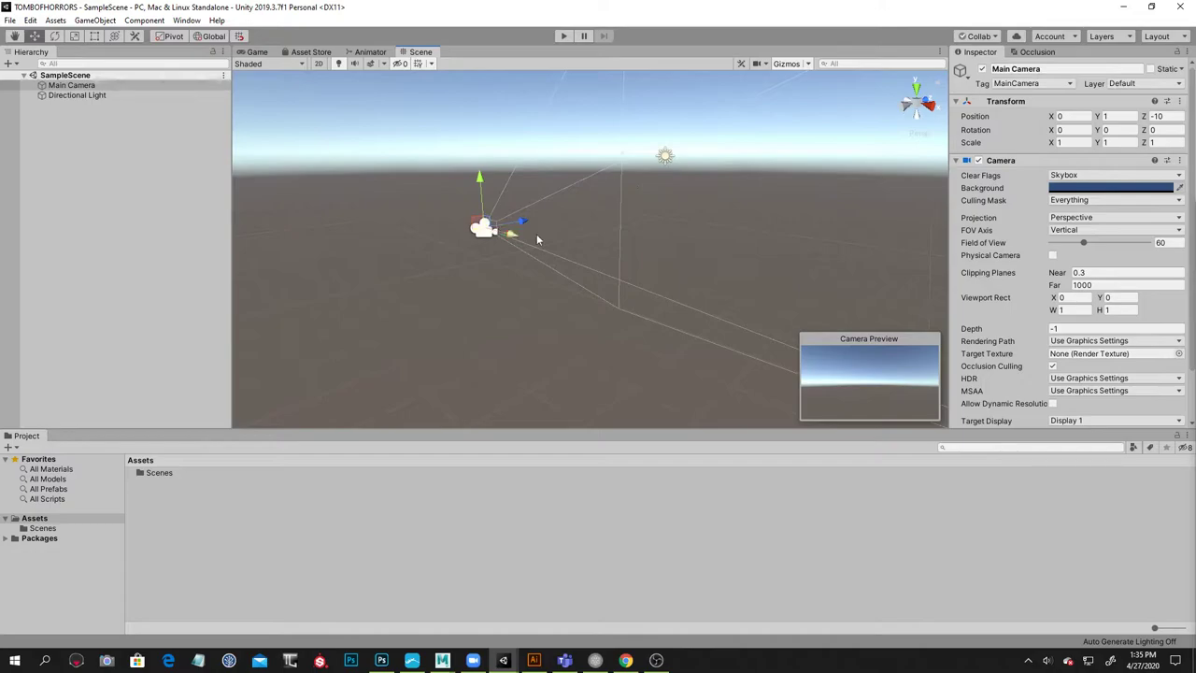
{"action": "left_click_drag", "start_coordinate": [598, 219], "coordinate": [700, 168], "text": "alt"}
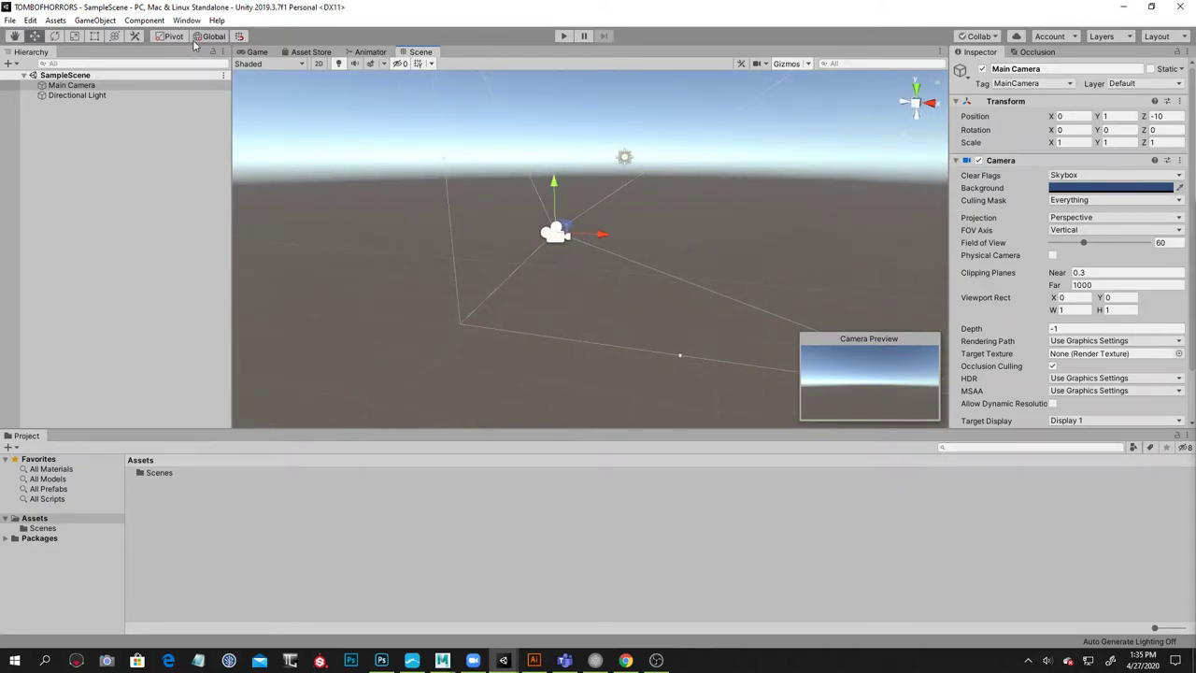
Add a 3D capsule and move it onto the Main Camera, at about X -0.04, Y 0.78, Z -10.35
{"action": "left_click", "coordinate": [99, 19]}
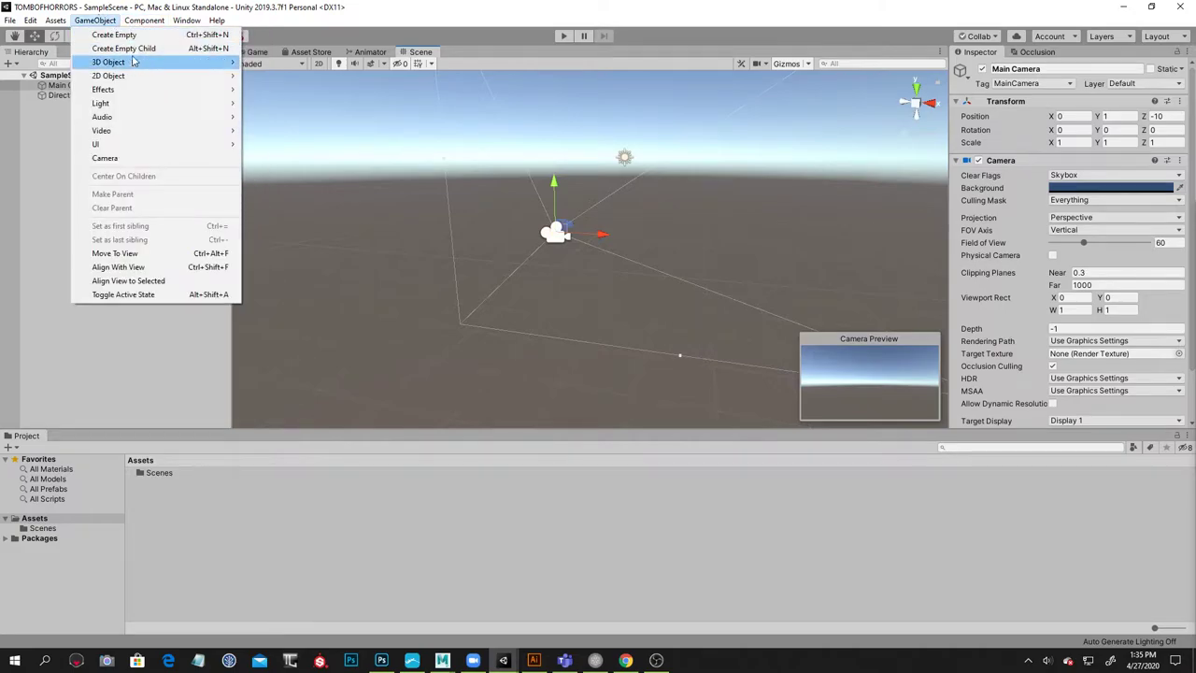
{"action": "mouse_move", "coordinate": [161, 63]}
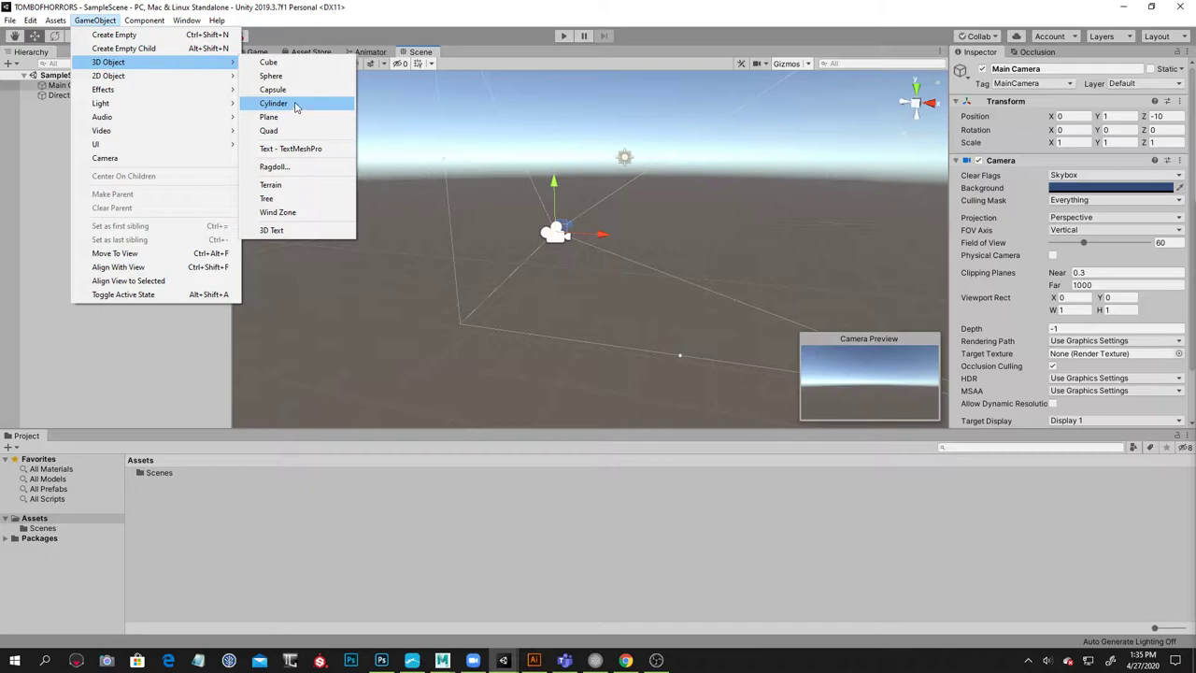
{"action": "left_click", "coordinate": [273, 90]}
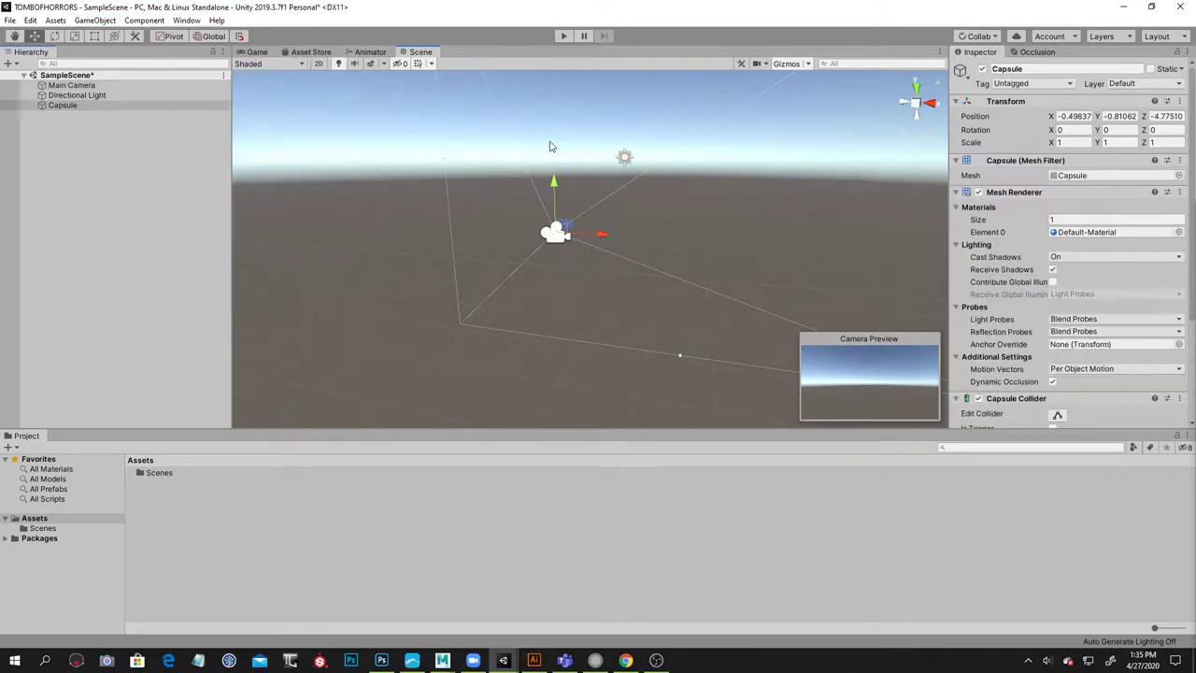
{"action": "left_click_drag", "start_coordinate": [663, 208], "coordinate": [627, 245], "text": "alt"}
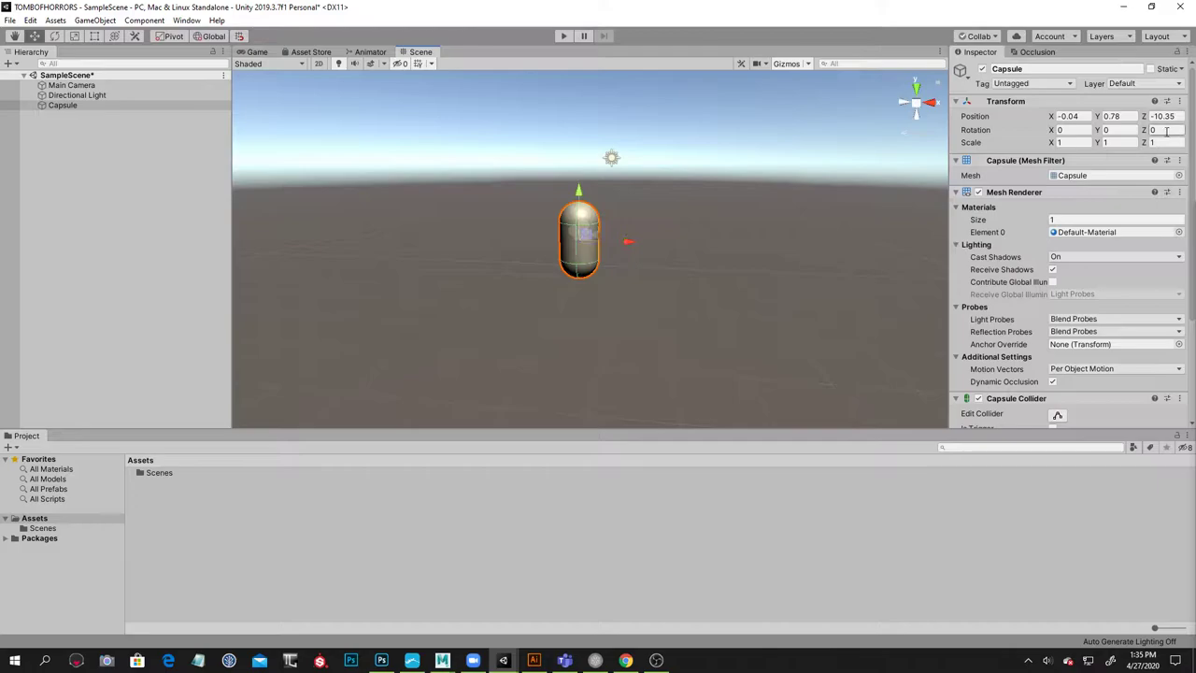
Stretch the capsule vertically with the Scale tool to a Y scale of about 1.5
{"action": "left_click", "coordinate": [1122, 143]}
{"action": "left_click_drag", "start_coordinate": [1124, 143], "coordinate": [1103, 143]}
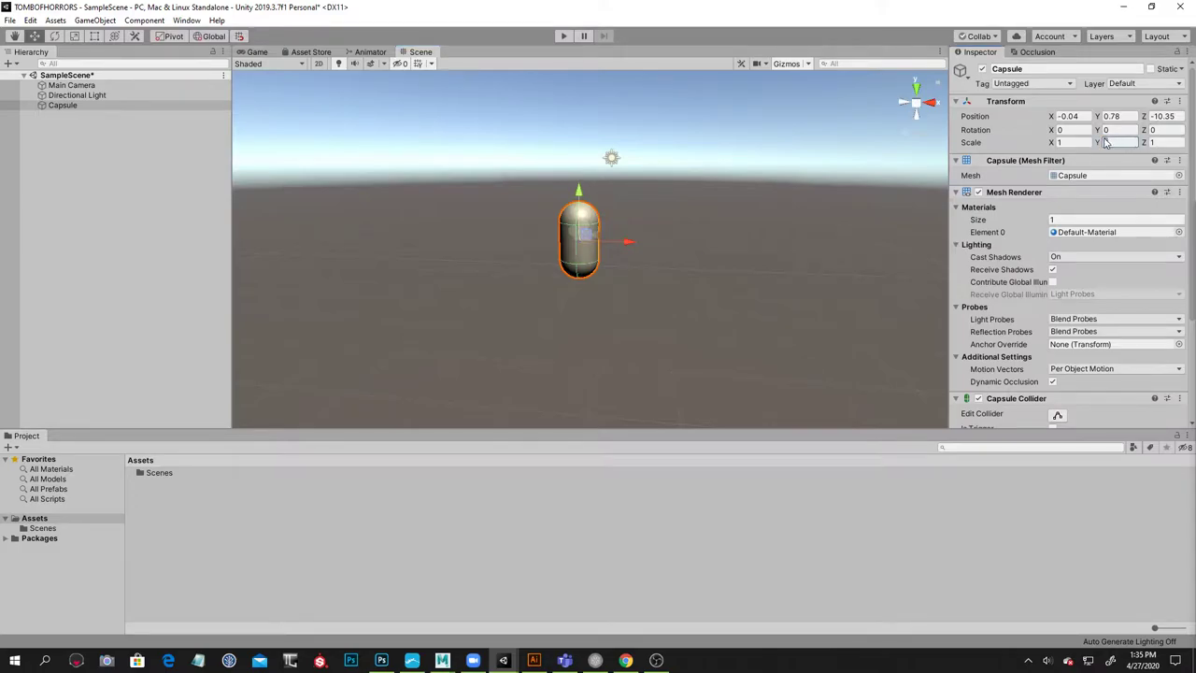
{"action": "left_click", "coordinate": [75, 35]}
{"action": "left_click_drag", "start_coordinate": [576, 190], "coordinate": [576, 164]}
{"action": "left_click", "coordinate": [1098, 142]}
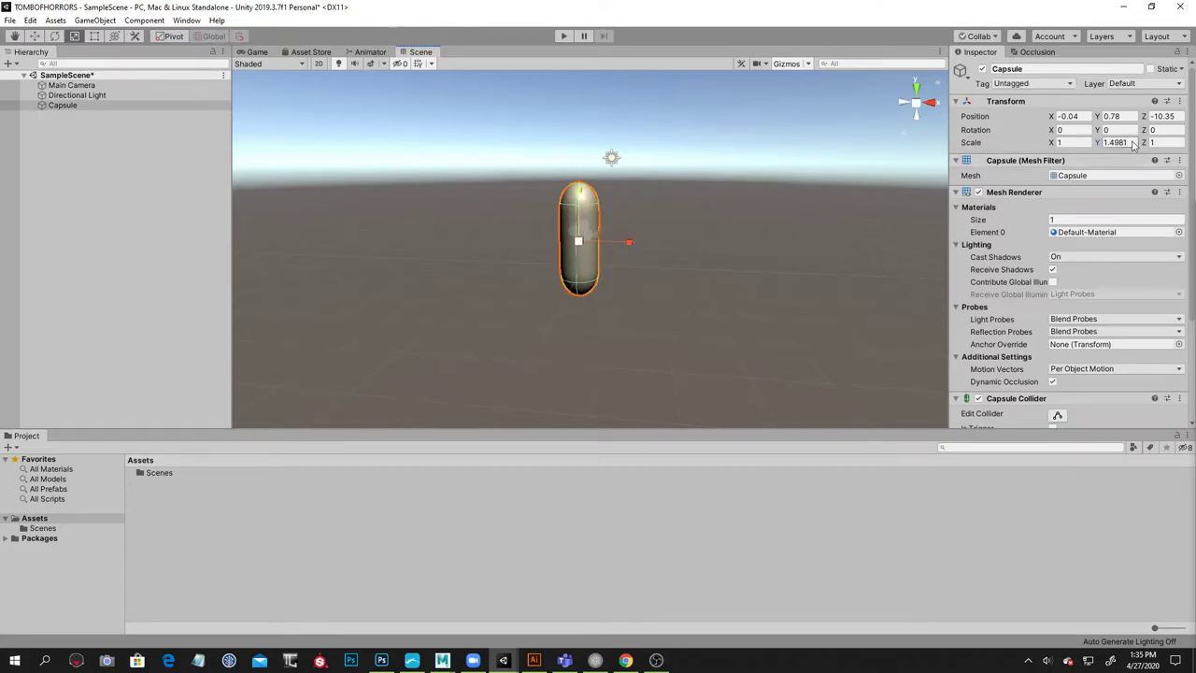
{"action": "type", "text": "2"}
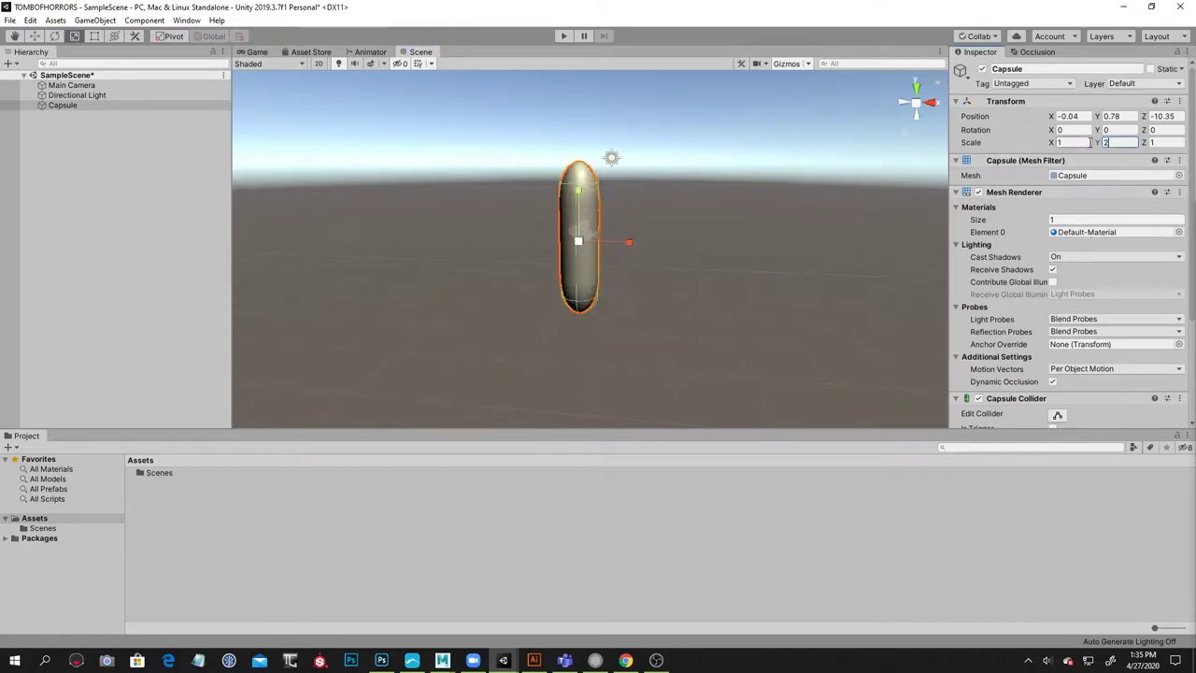
{"action": "left_click_drag", "start_coordinate": [736, 175], "coordinate": [664, 180], "text": "alt"}
{"action": "right_click_drag", "start_coordinate": [664, 179], "coordinate": [608, 205]}
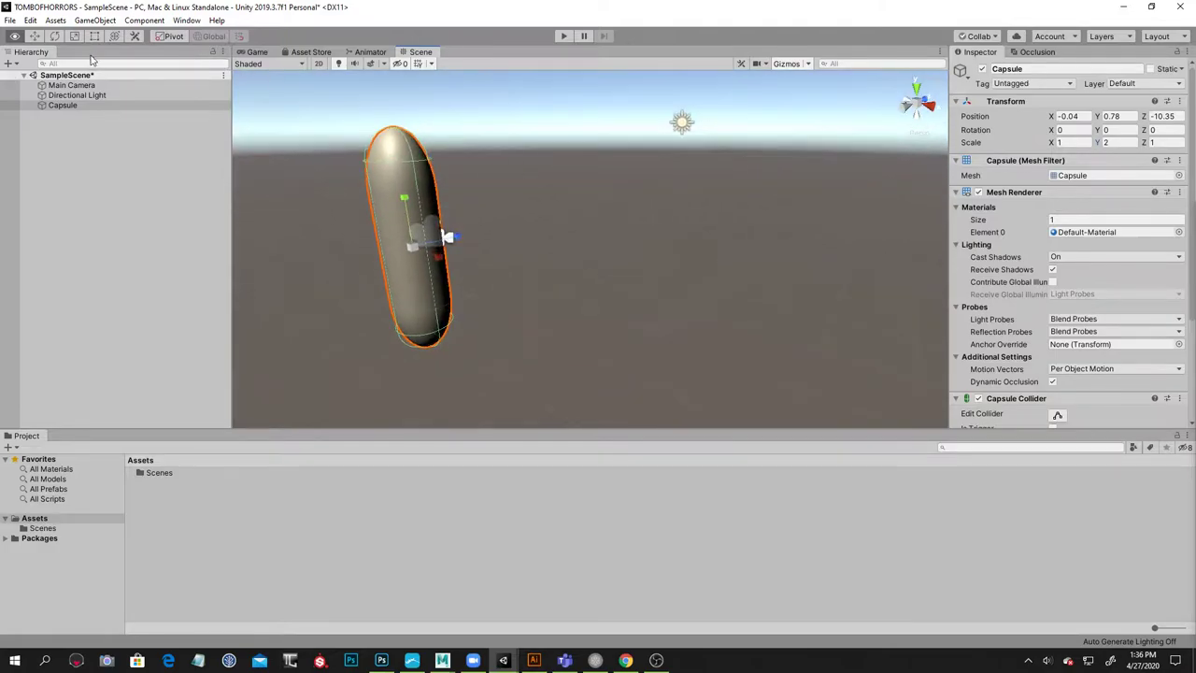
{"action": "left_click_drag", "start_coordinate": [404, 196], "coordinate": [389, 140]}
{"action": "scroll", "coordinate": [1077, 296], "scroll_direction": "down", "scroll_amount": 3}
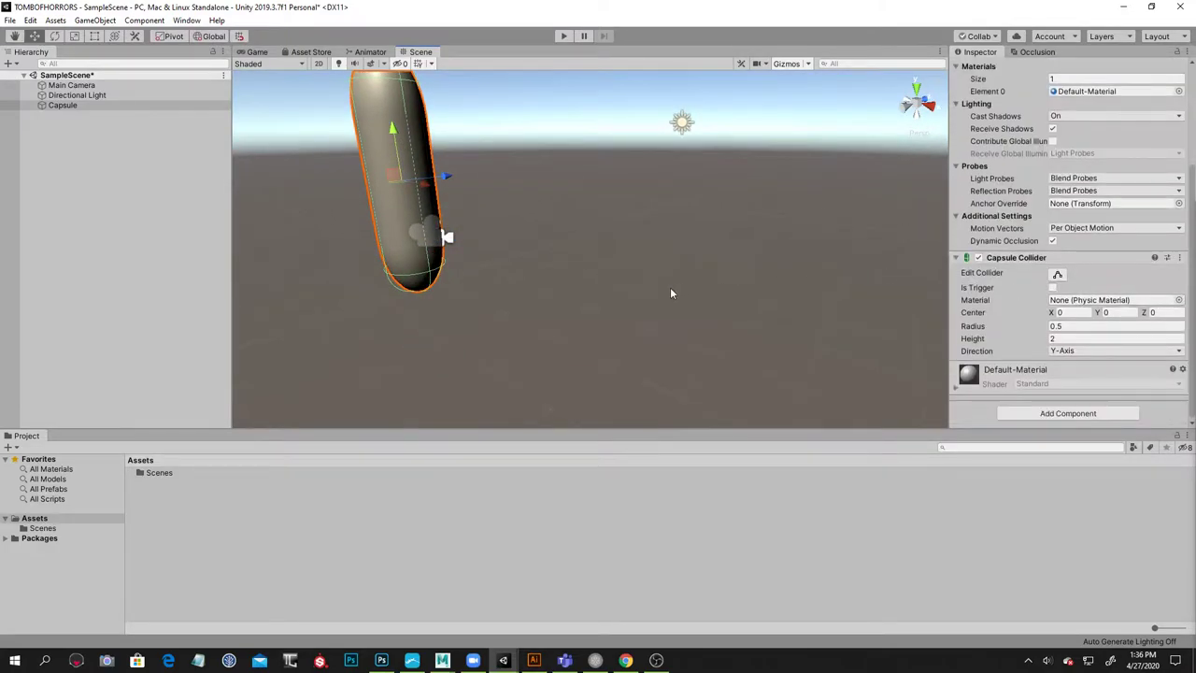
{"action": "scroll", "coordinate": [522, 277], "scroll_direction": "down", "scroll_amount": 3}
{"action": "key", "text": "ctrl+z"}
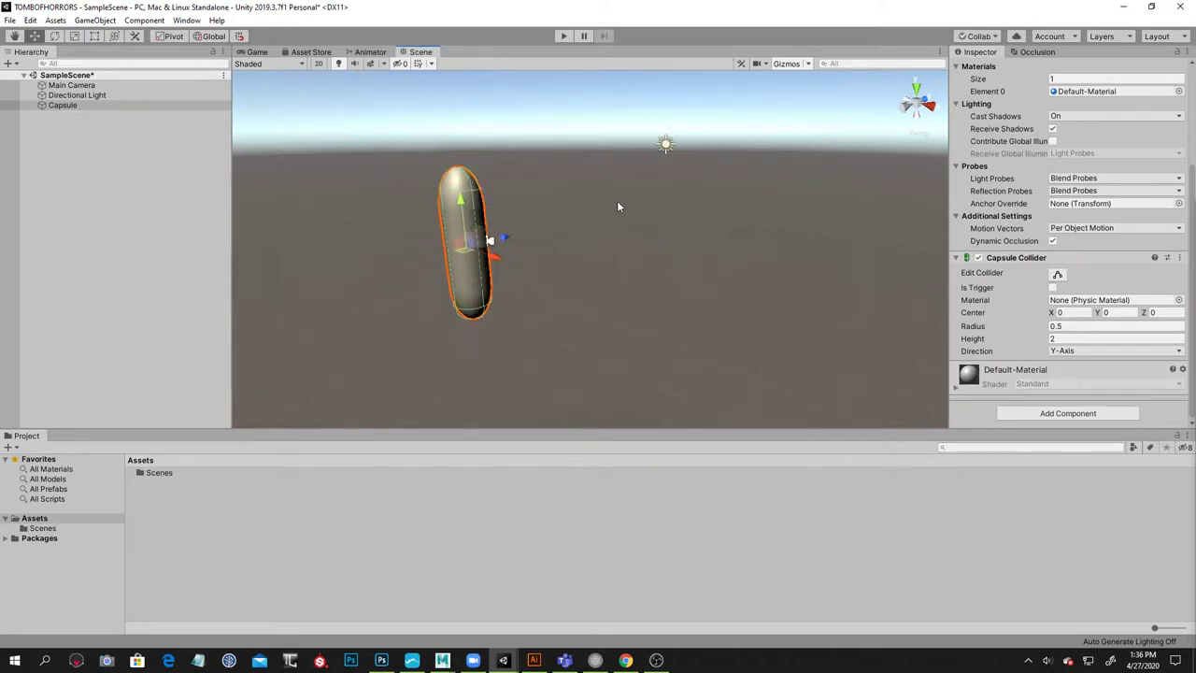
{"action": "key", "text": "ctrl+z"}
Disable the capsule's Mesh Renderer and set its Capsule Collider height to 2.5
{"action": "left_click_drag", "start_coordinate": [618, 200], "coordinate": [689, 227], "text": "alt"}
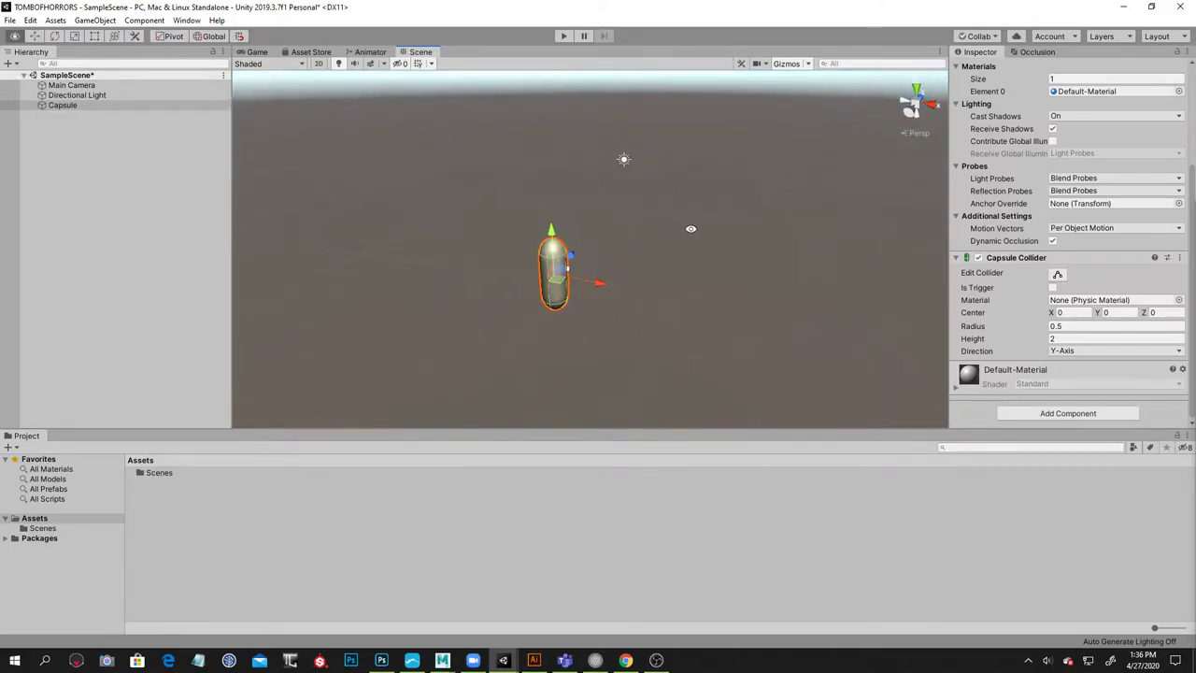
{"action": "scroll", "coordinate": [976, 201], "scroll_direction": "up", "scroll_amount": 5}
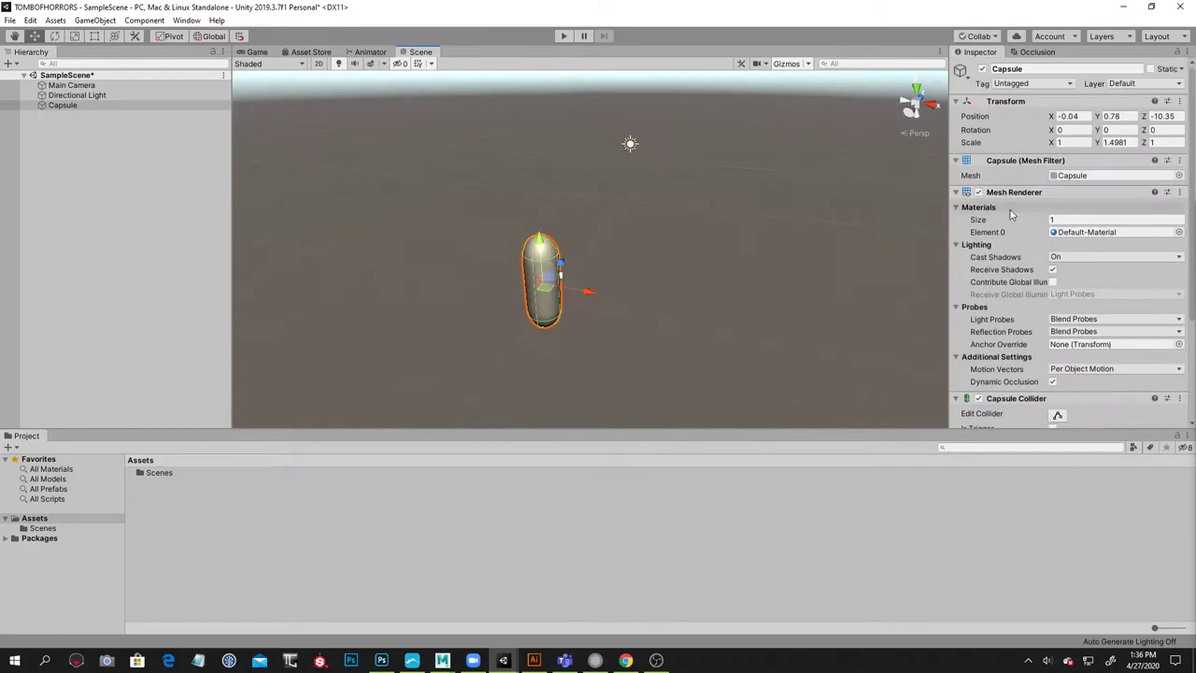
{"action": "left_click", "coordinate": [978, 192]}
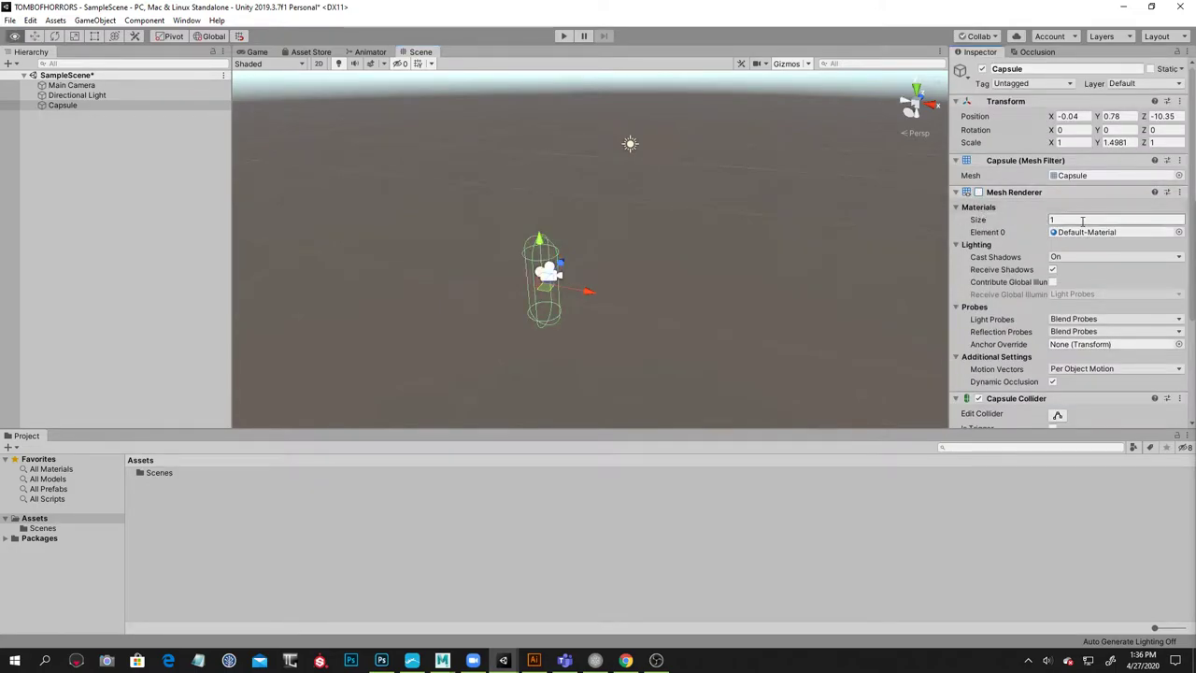
{"action": "scroll", "coordinate": [1074, 274], "scroll_direction": "down", "scroll_amount": 3}
{"action": "left_click", "coordinate": [1072, 338]}
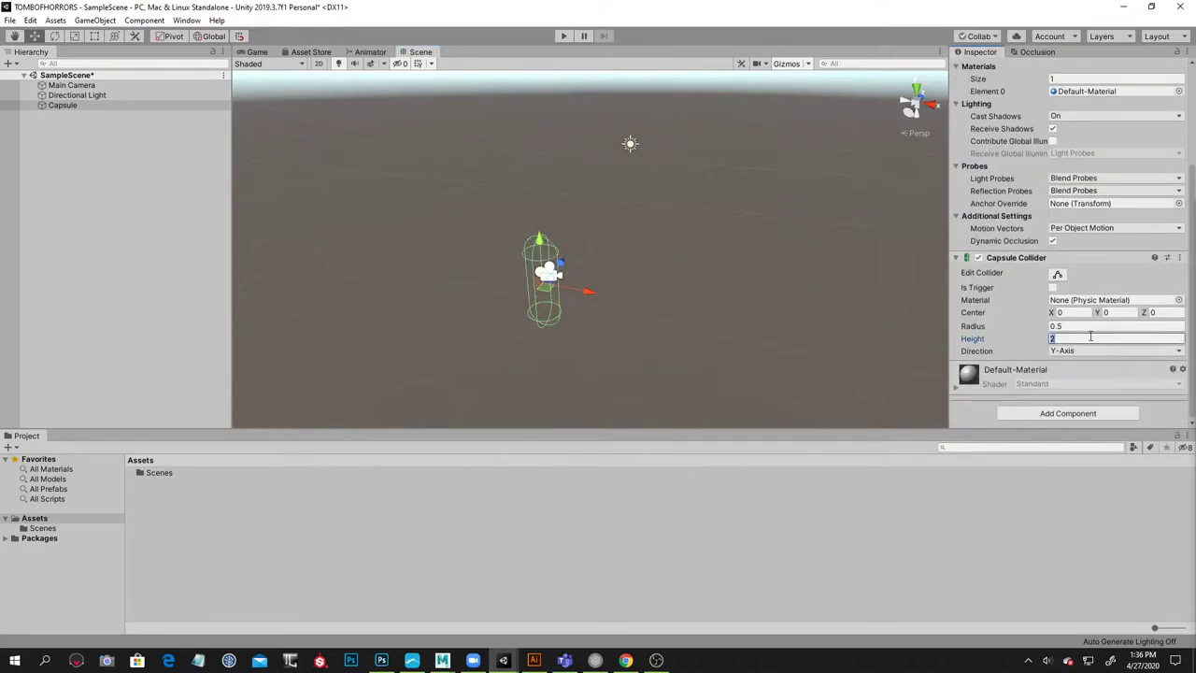
{"action": "type", "text": "2.5"}
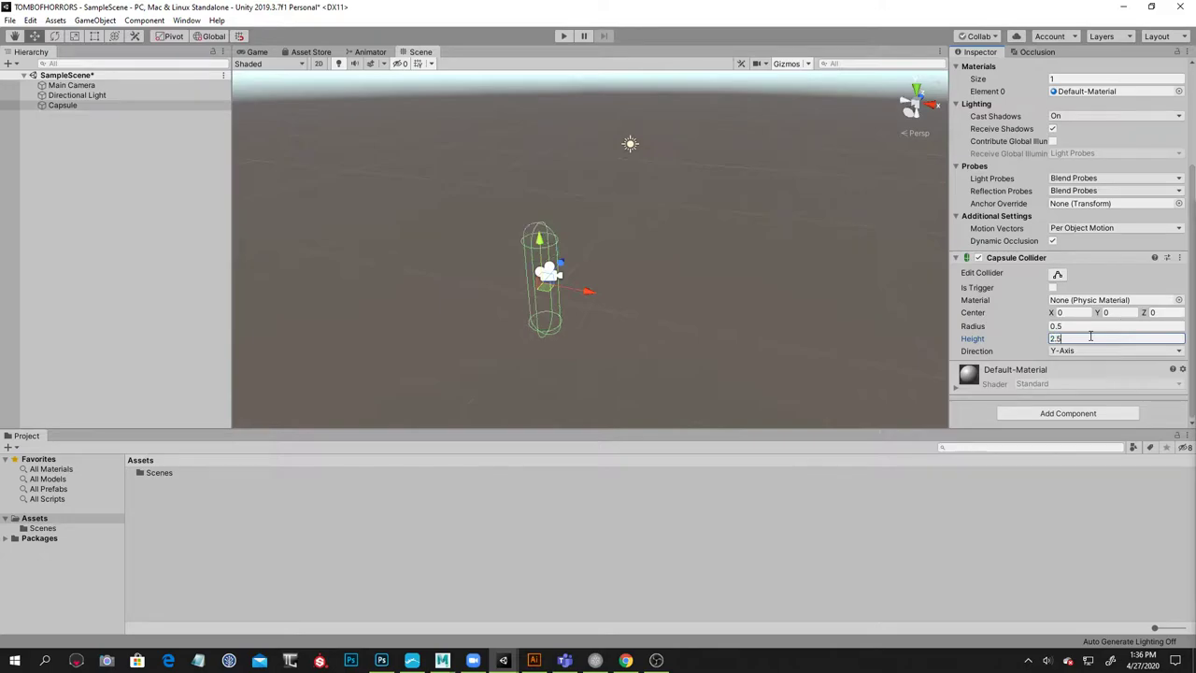
{"action": "left_click", "coordinate": [1093, 325]}
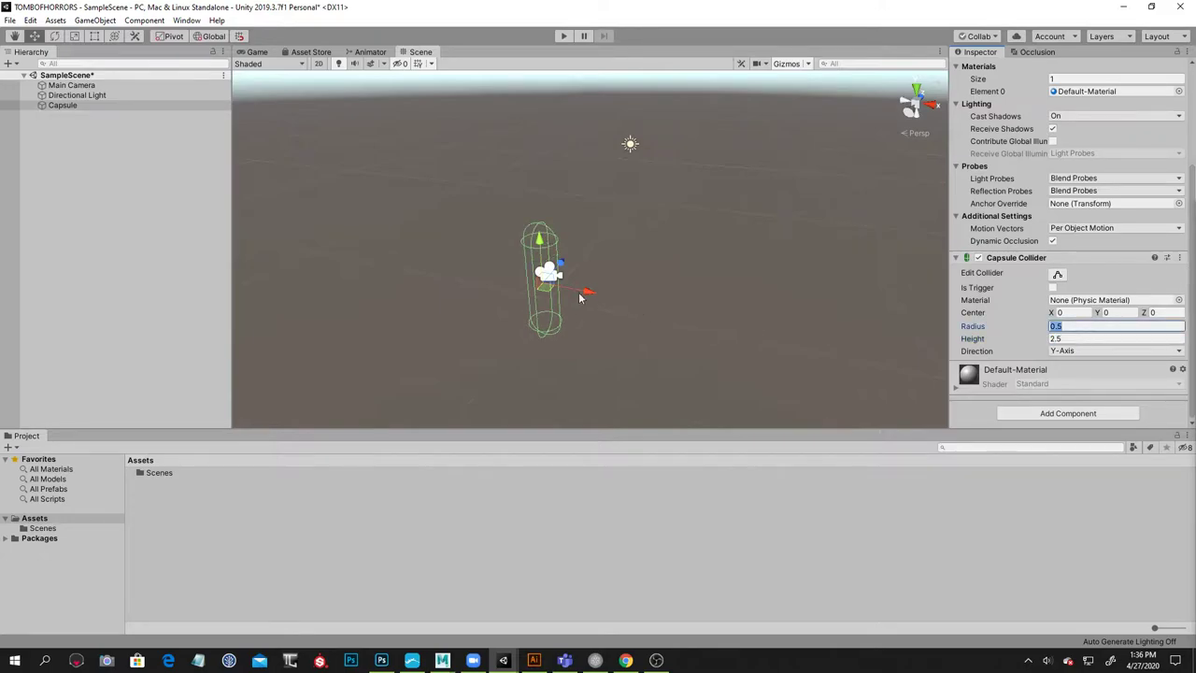
Make the Main Camera a child of the Capsule and select it
{"action": "left_click", "coordinate": [629, 272]}
{"action": "left_click", "coordinate": [551, 275]}
{"action": "left_click_drag", "start_coordinate": [647, 266], "coordinate": [560, 253], "text": "alt"}
{"action": "mouse_move", "coordinate": [79, 85]}
{"action": "left_mouse_down"}
{"action": "mouse_move", "coordinate": [80, 111]}
{"action": "mouse_move", "coordinate": [66, 104]}
{"action": "left_mouse_up"}
{"action": "left_click", "coordinate": [62, 95]}
{"action": "left_click", "coordinate": [80, 106]}
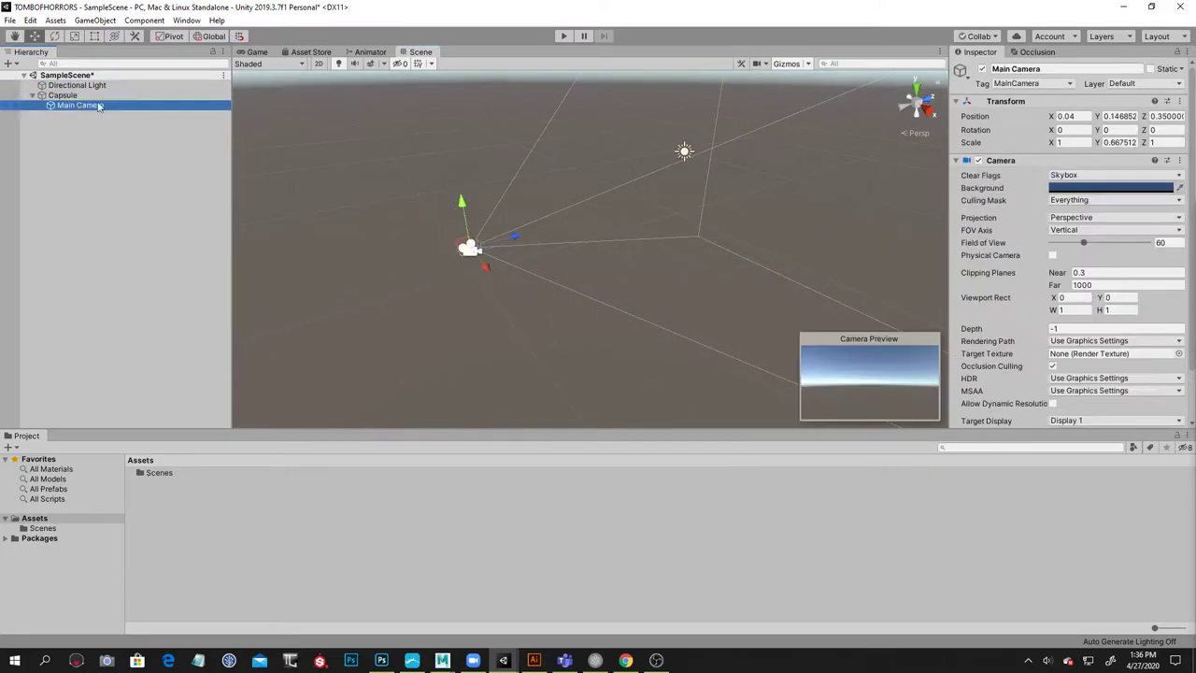
Raise the Main Camera to the top of the capsule, at about local Y 1.21
{"action": "left_click_drag", "start_coordinate": [467, 208], "coordinate": [425, 134]}
{"action": "left_click", "coordinate": [75, 97]}
{"action": "left_click_drag", "start_coordinate": [555, 165], "coordinate": [631, 124], "text": "alt"}
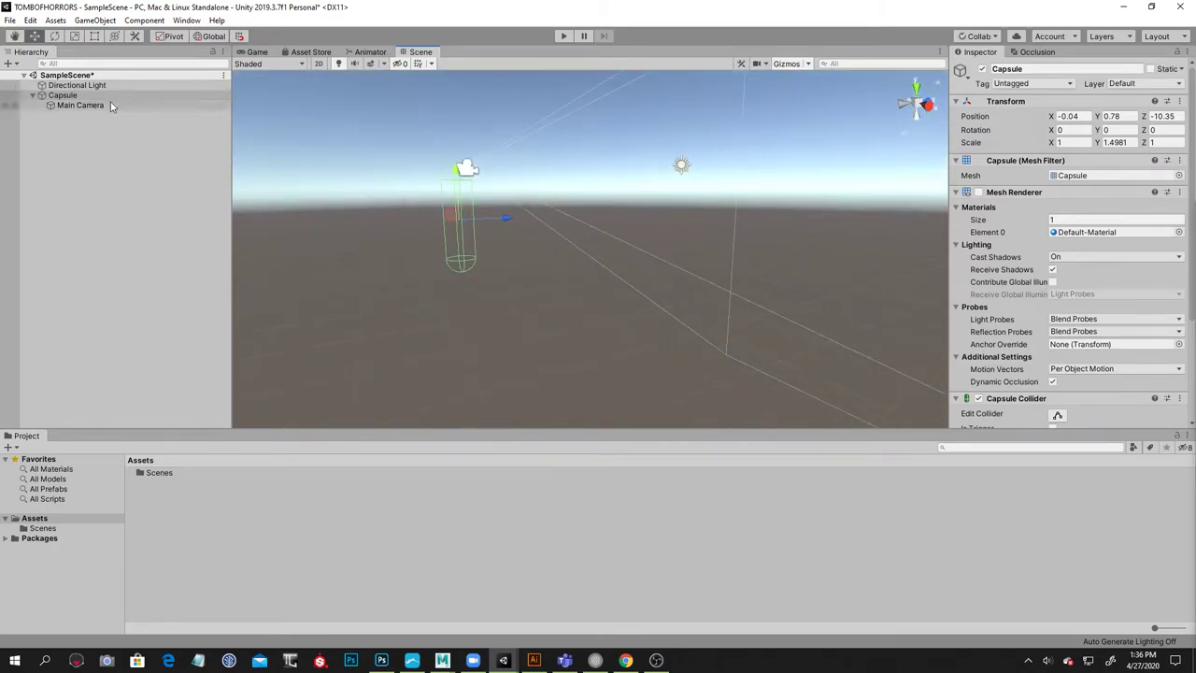
{"action": "left_click_drag", "start_coordinate": [421, 168], "coordinate": [612, 194], "text": "alt"}
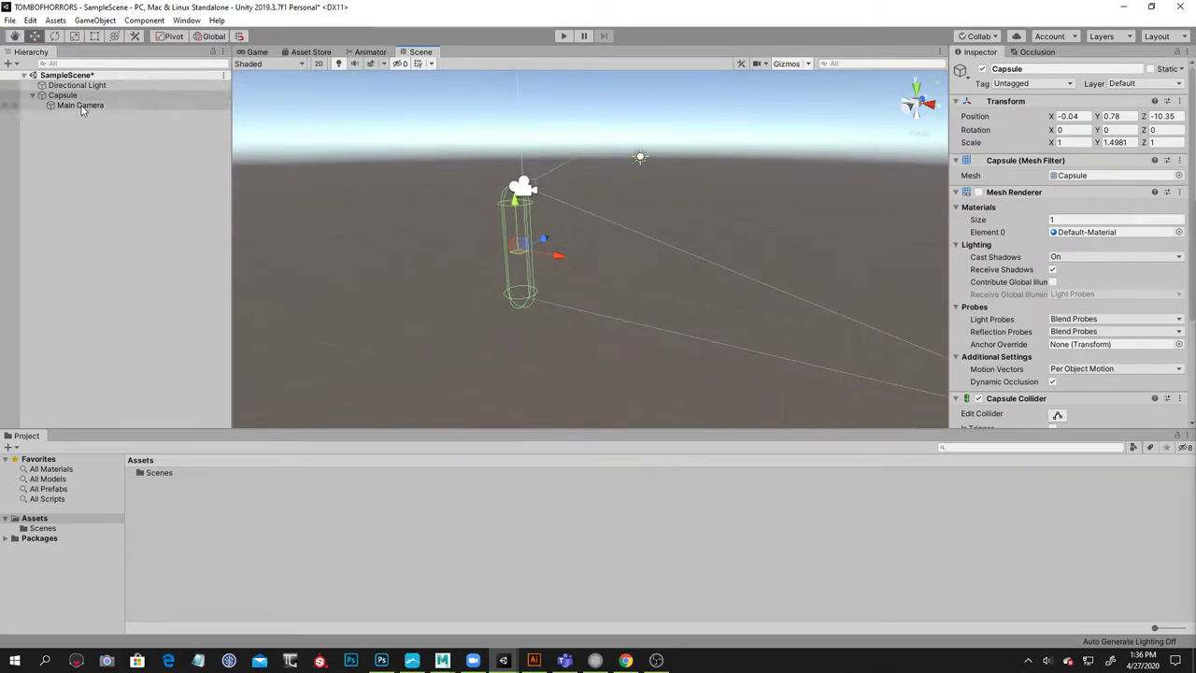
Rename the Main Camera object to "VR Camera"
{"action": "left_click", "coordinate": [82, 106]}
{"action": "left_click", "coordinate": [87, 105]}
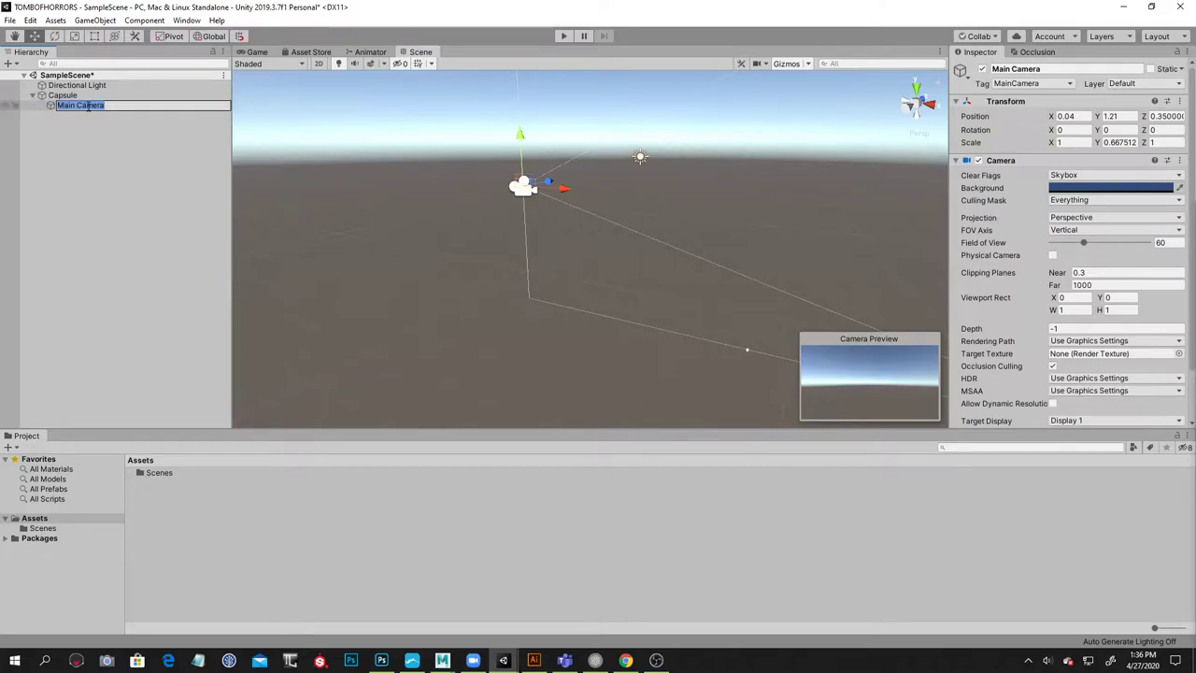
{"action": "type", "text": "Oculus Camera"}
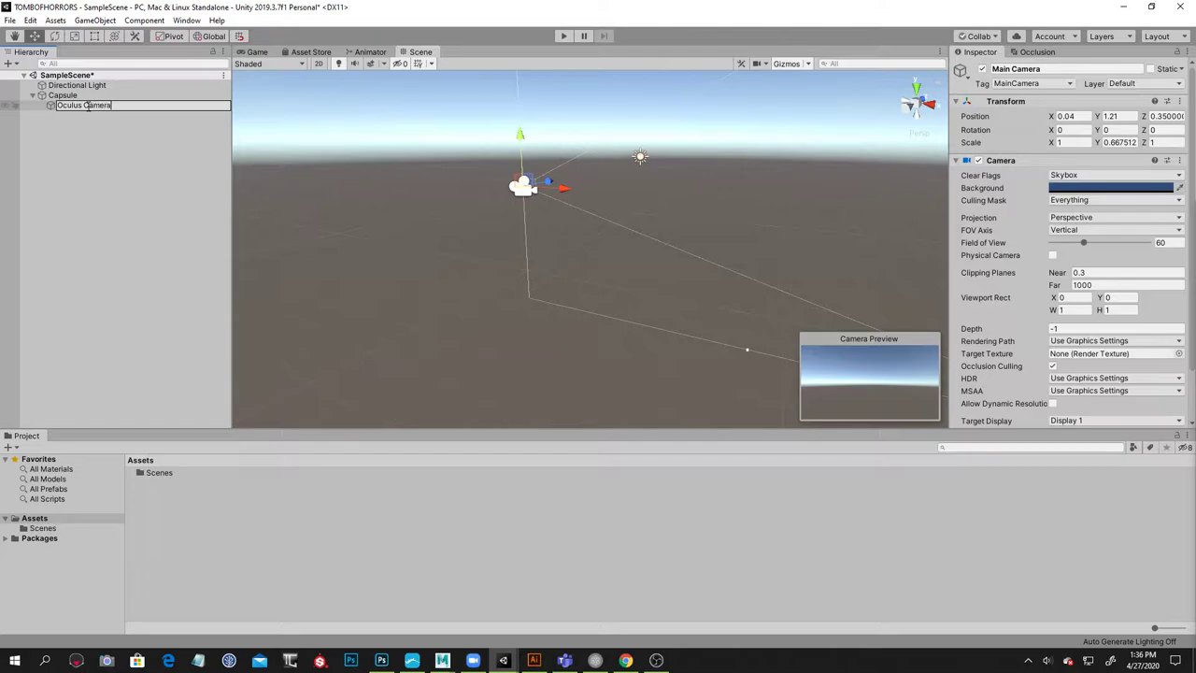
{"action": "left_click_drag", "start_coordinate": [84, 106], "coordinate": [40, 108]}
{"action": "type", "text": "VR"}
{"action": "key", "text": "Return"}
{"action": "left_click", "coordinate": [77, 85]}
{"action": "left_click", "coordinate": [105, 104]}
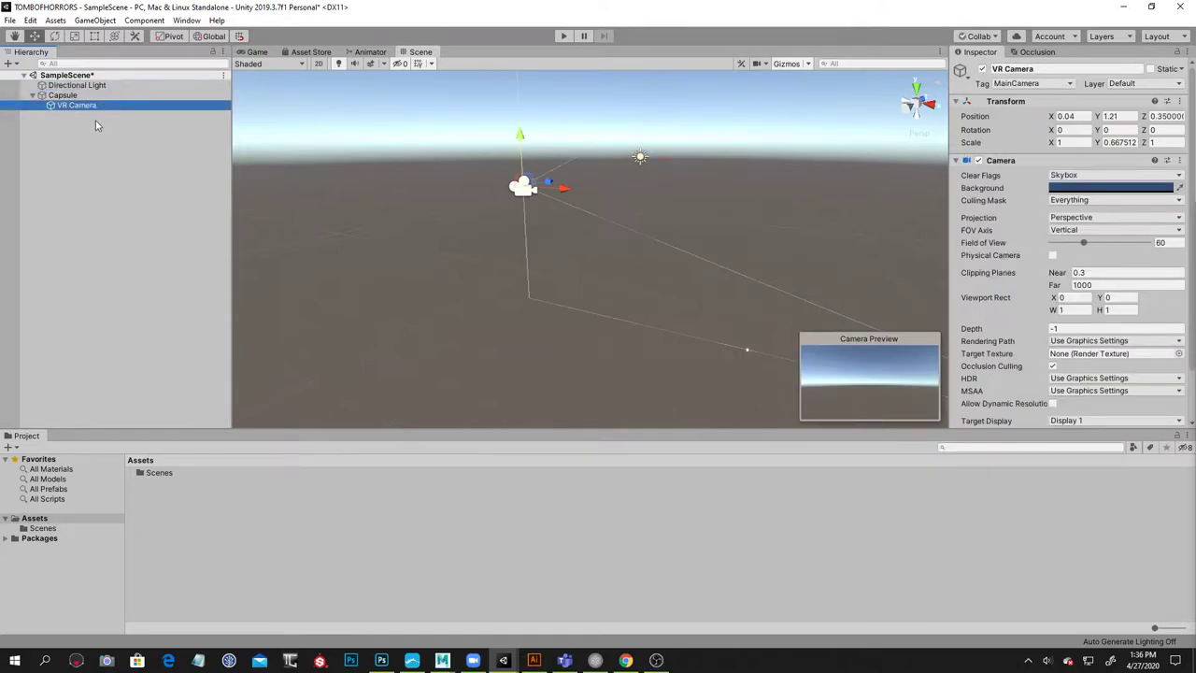
Rename the Capsule object to "Player" and collapse its children
{"action": "left_click", "coordinate": [62, 95]}
{"action": "left_click", "coordinate": [63, 95]}
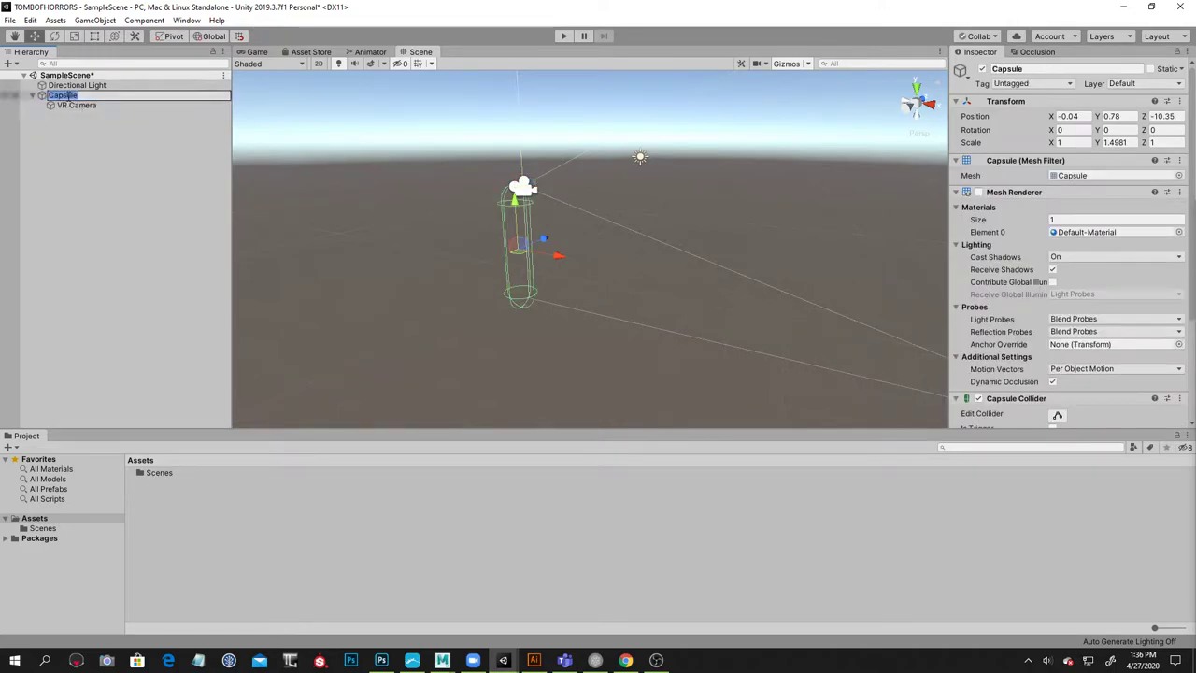
{"action": "type", "text": "Player"}
{"action": "key", "text": "Return"}
{"action": "left_click", "coordinate": [33, 95]}
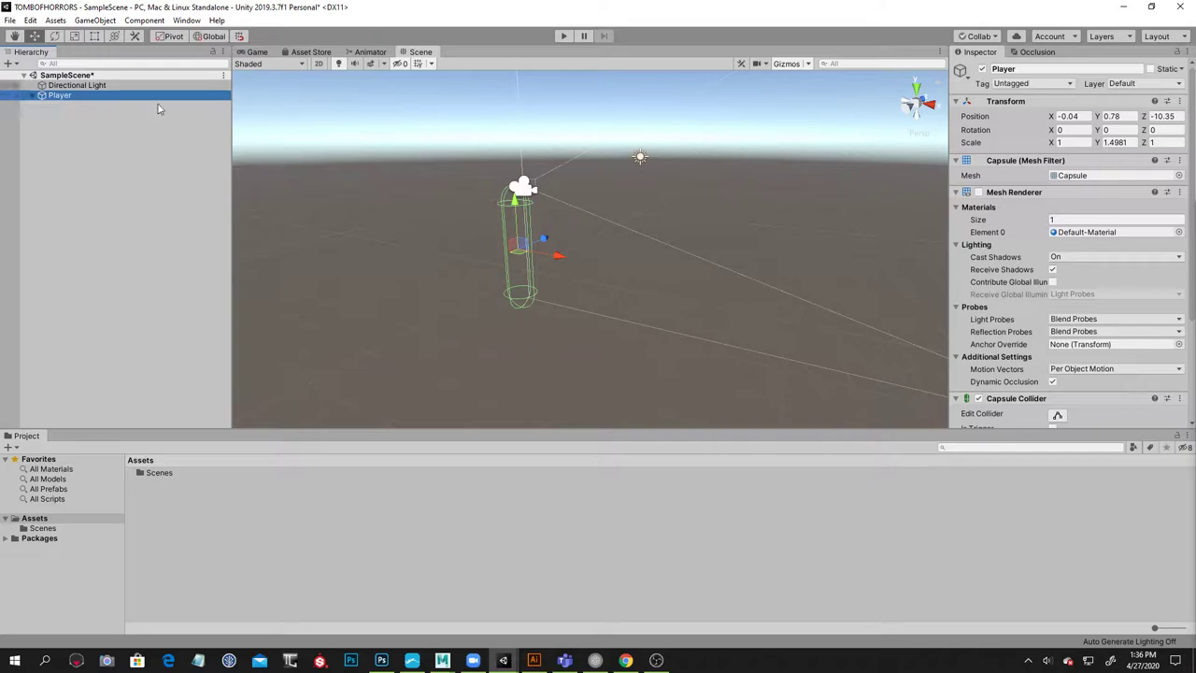
Raise the Player object to a Y position of about 1.84
{"action": "mouse_move", "coordinate": [633, 262]}
{"action": "left_mouse_down", "text": "alt"}
{"action": "mouse_move", "coordinate": [600, 246]}
{"action": "mouse_move", "coordinate": [620, 259]}
{"action": "left_mouse_up", "text": "alt"}
{"action": "scroll", "coordinate": [670, 265], "scroll_direction": "up", "scroll_amount": 4}
{"action": "middle_click_drag", "start_coordinate": [553, 255], "coordinate": [621, 263]}
{"action": "left_click_drag", "start_coordinate": [620, 262], "coordinate": [770, 142], "text": "alt"}
{"action": "left_click_drag", "start_coordinate": [645, 133], "coordinate": [645, 119]}
{"action": "left_click_drag", "start_coordinate": [783, 155], "coordinate": [816, 240], "text": "alt"}
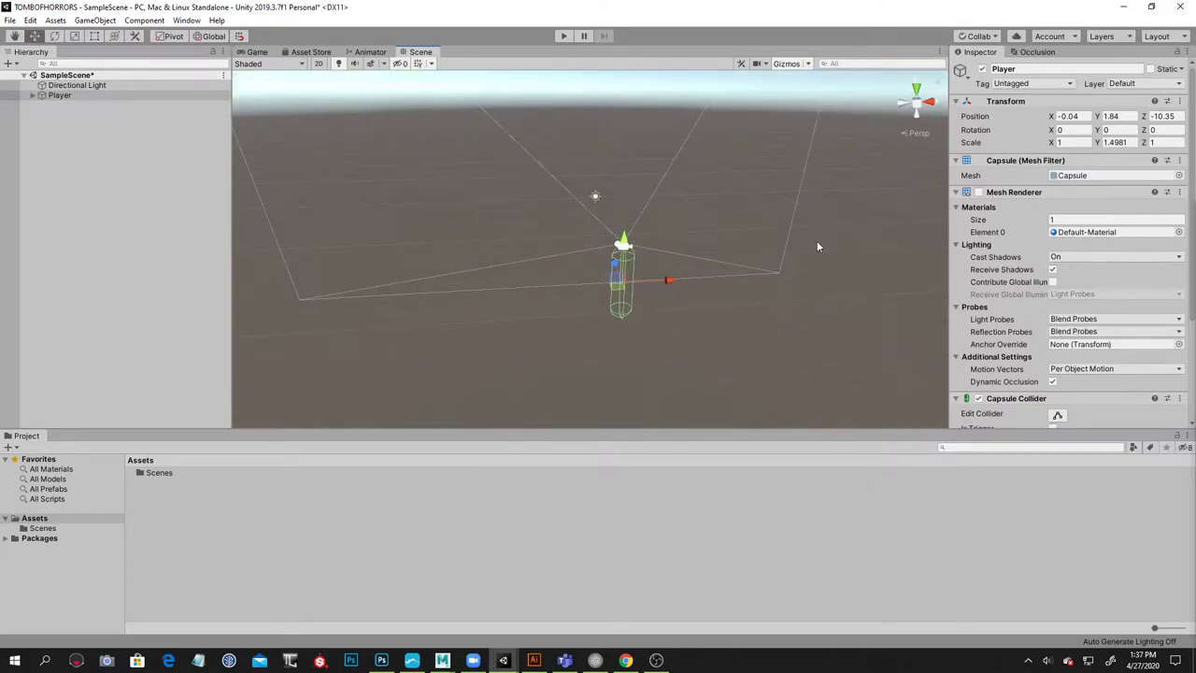
Switch to Chrome and read through the Tomb of Horrors VR narrative, highlighting the opening inner monologue line
{"action": "key", "text": "alt+Tab"}
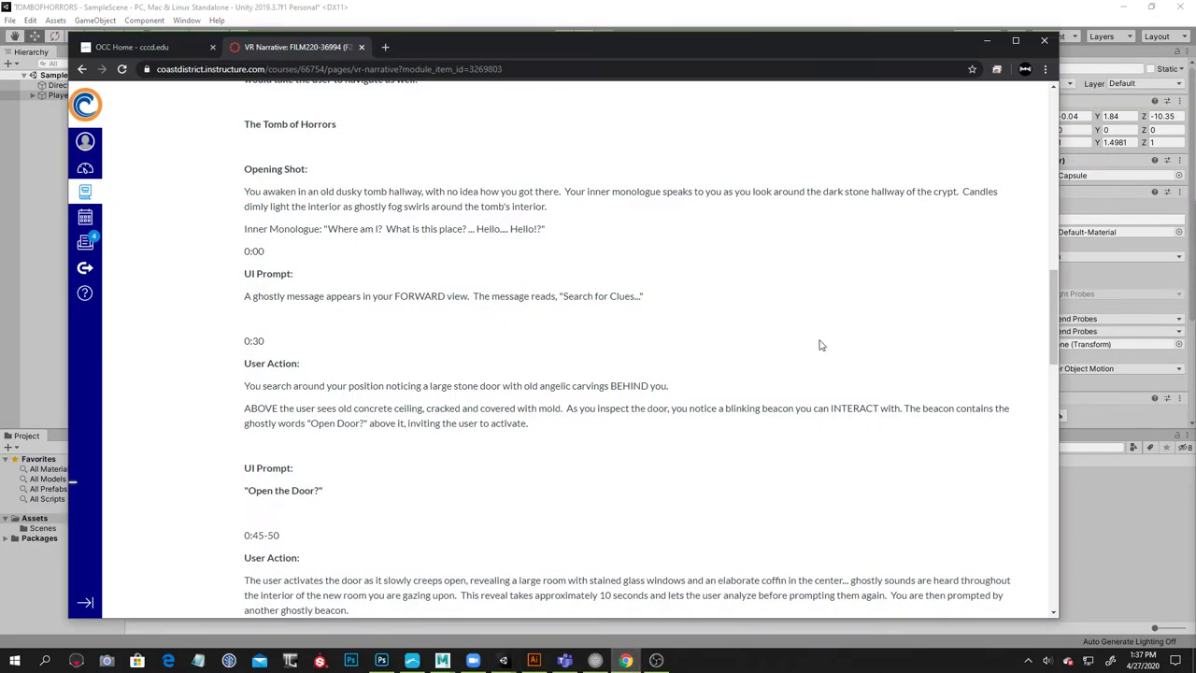
{"action": "scroll", "coordinate": [647, 288], "scroll_direction": "up", "scroll_amount": 6}
{"action": "scroll", "coordinate": [631, 323], "scroll_direction": "down", "scroll_amount": 5}
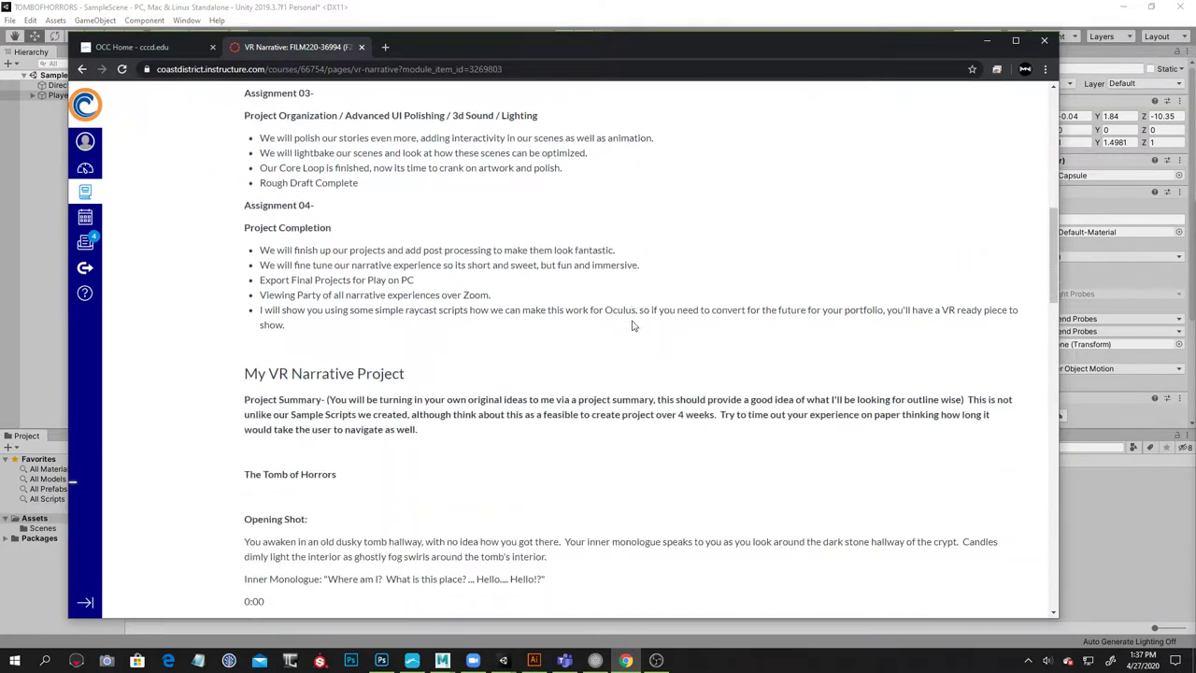
{"action": "scroll", "coordinate": [631, 325], "scroll_direction": "down", "scroll_amount": 3}
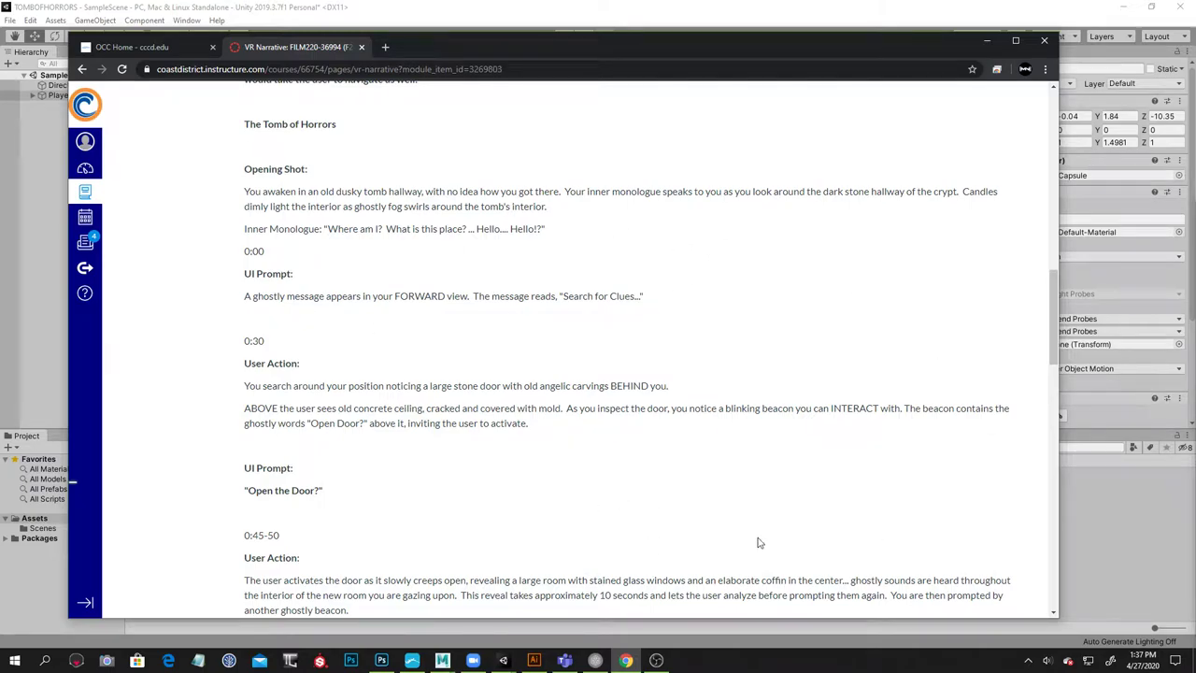
{"action": "scroll", "coordinate": [524, 472], "scroll_direction": "down", "scroll_amount": 1}
{"action": "scroll", "coordinate": [524, 471], "scroll_direction": "down", "scroll_amount": 4}
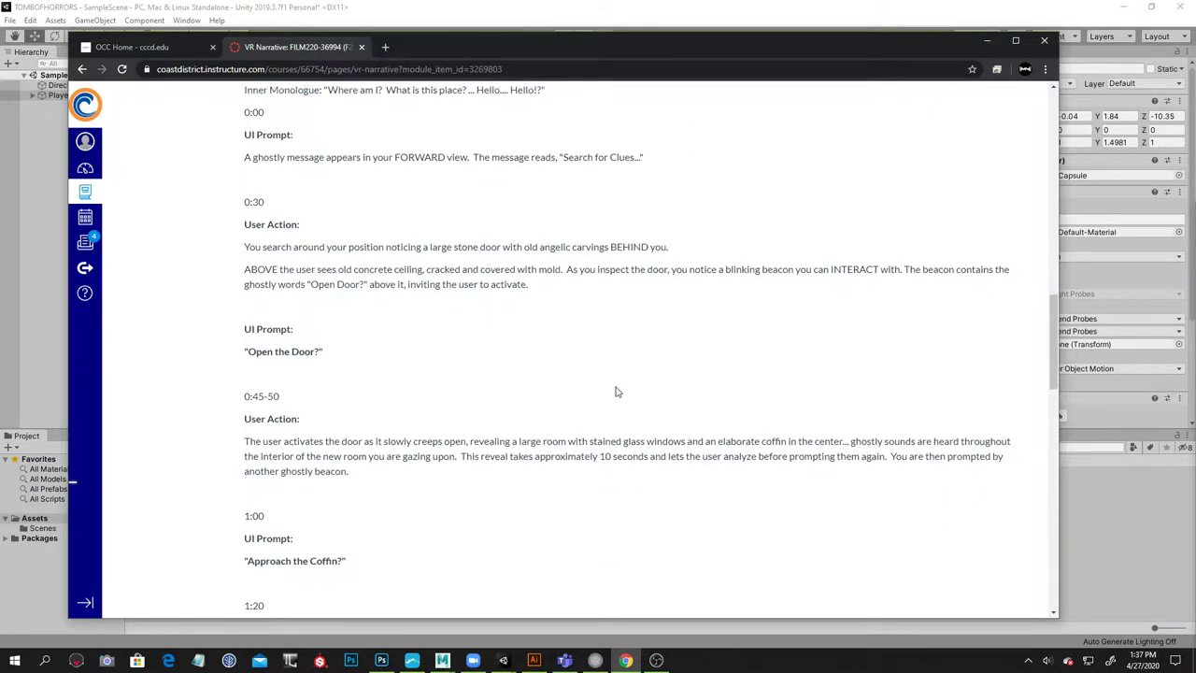
{"action": "scroll", "coordinate": [632, 397], "scroll_direction": "down", "scroll_amount": 10}
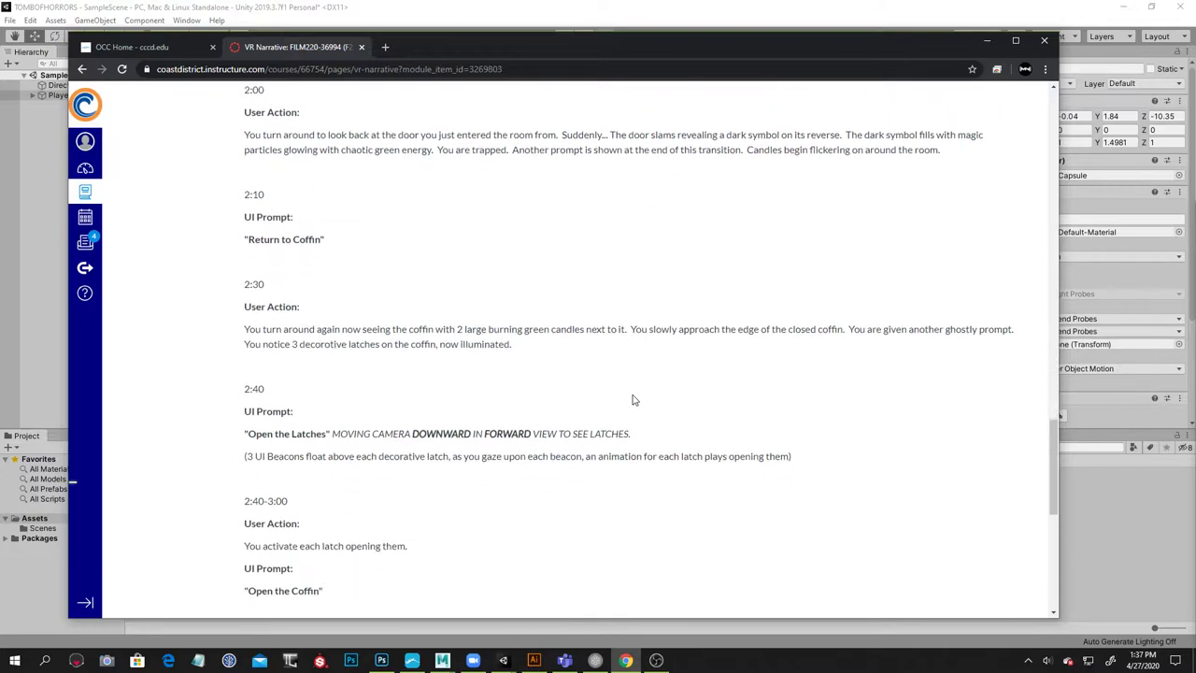
{"action": "scroll", "coordinate": [633, 399], "scroll_direction": "up", "scroll_amount": 5}
{"action": "scroll", "coordinate": [632, 399], "scroll_direction": "up", "scroll_amount": 14}
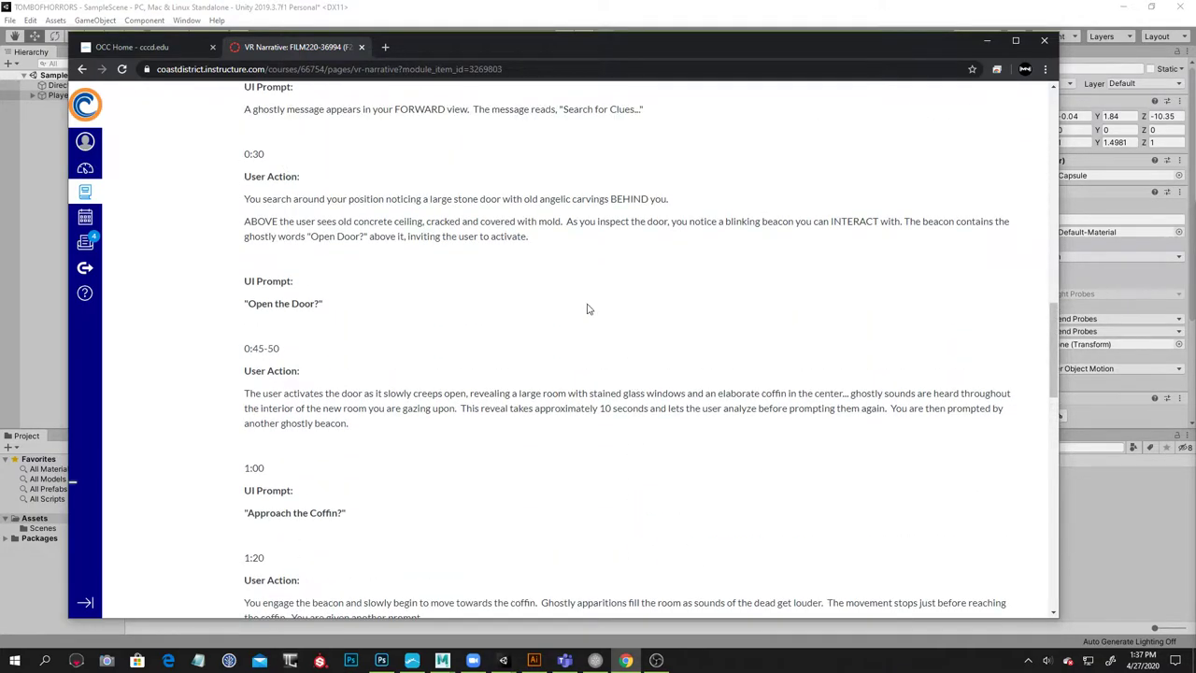
{"action": "left_click_drag", "start_coordinate": [584, 354], "coordinate": [323, 353]}
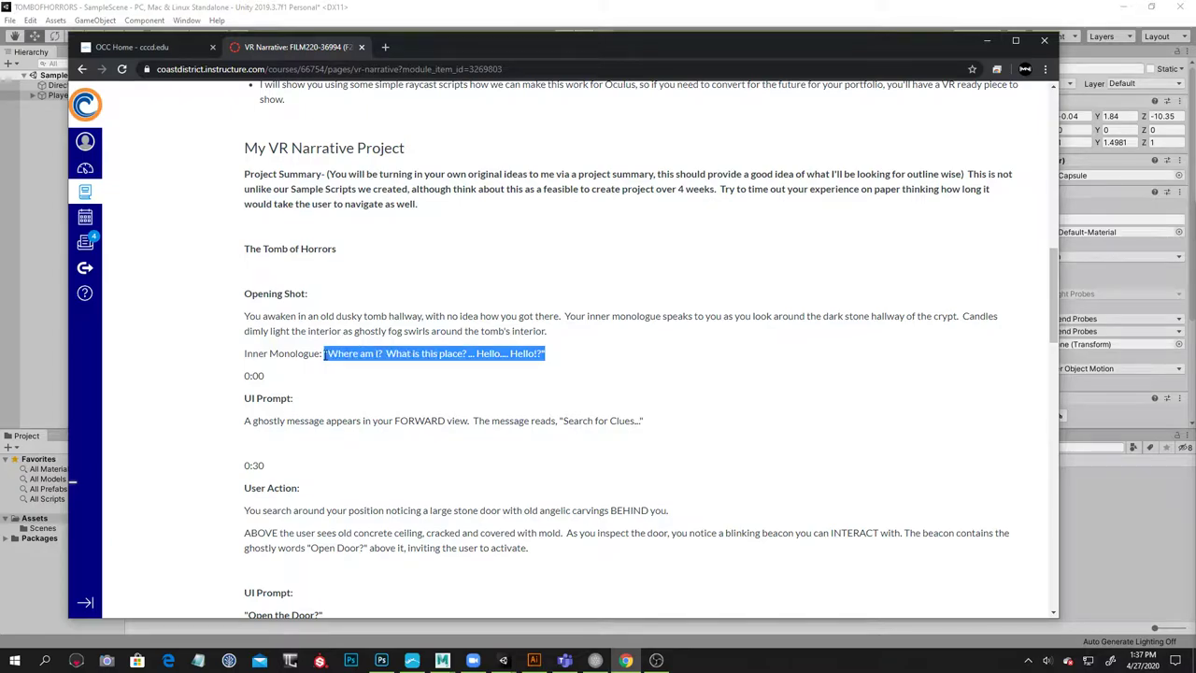
Read the Tomb of Horrors timeline from the first UI prompt through the final 3:40-4:00 user action
{"action": "scroll", "coordinate": [644, 330], "scroll_direction": "down", "scroll_amount": 2}
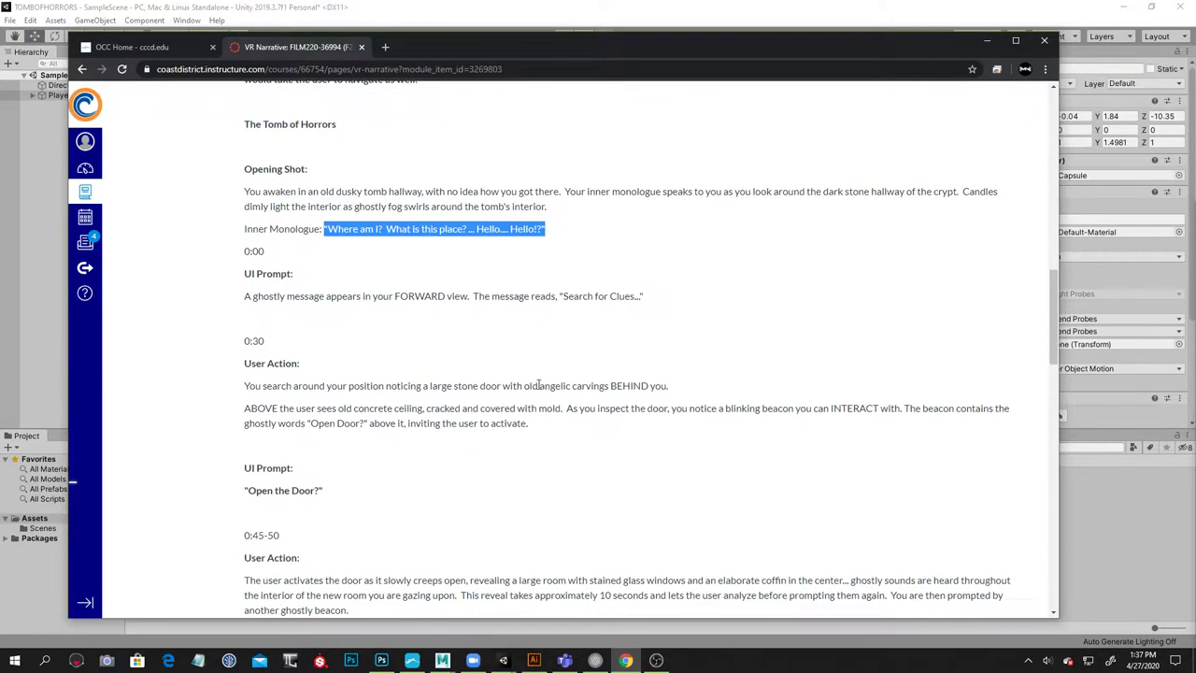
{"action": "left_click_drag", "start_coordinate": [661, 297], "coordinate": [595, 298]}
{"action": "left_click", "coordinate": [597, 328]}
{"action": "scroll", "coordinate": [444, 435], "scroll_direction": "down", "scroll_amount": 2}
{"action": "left_click_drag", "start_coordinate": [337, 371], "coordinate": [299, 372]}
{"action": "scroll", "coordinate": [336, 378], "scroll_direction": "down", "scroll_amount": 2}
{"action": "left_click_drag", "start_coordinate": [246, 451], "coordinate": [409, 457]}
{"action": "left_click", "coordinate": [512, 449]}
{"action": "scroll", "coordinate": [513, 449], "scroll_direction": "down", "scroll_amount": 6}
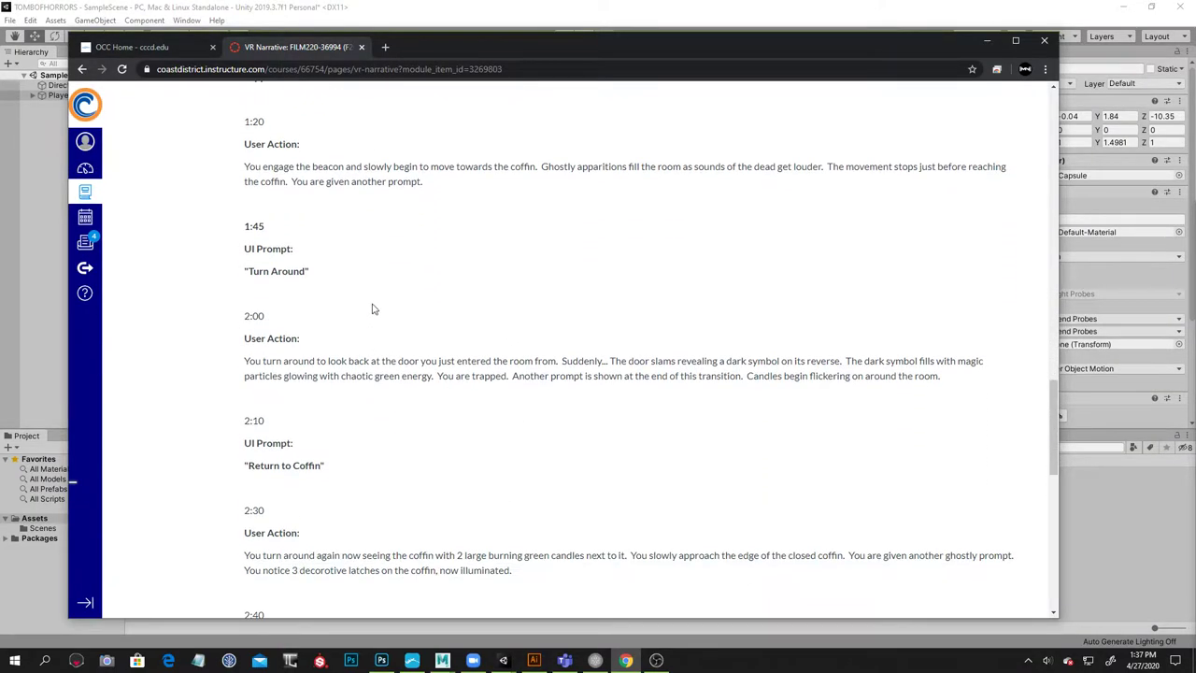
{"action": "scroll", "coordinate": [372, 381], "scroll_direction": "down", "scroll_amount": 6}
{"action": "scroll", "coordinate": [482, 400], "scroll_direction": "down", "scroll_amount": 3}
{"action": "scroll", "coordinate": [482, 401], "scroll_direction": "down", "scroll_amount": 3}
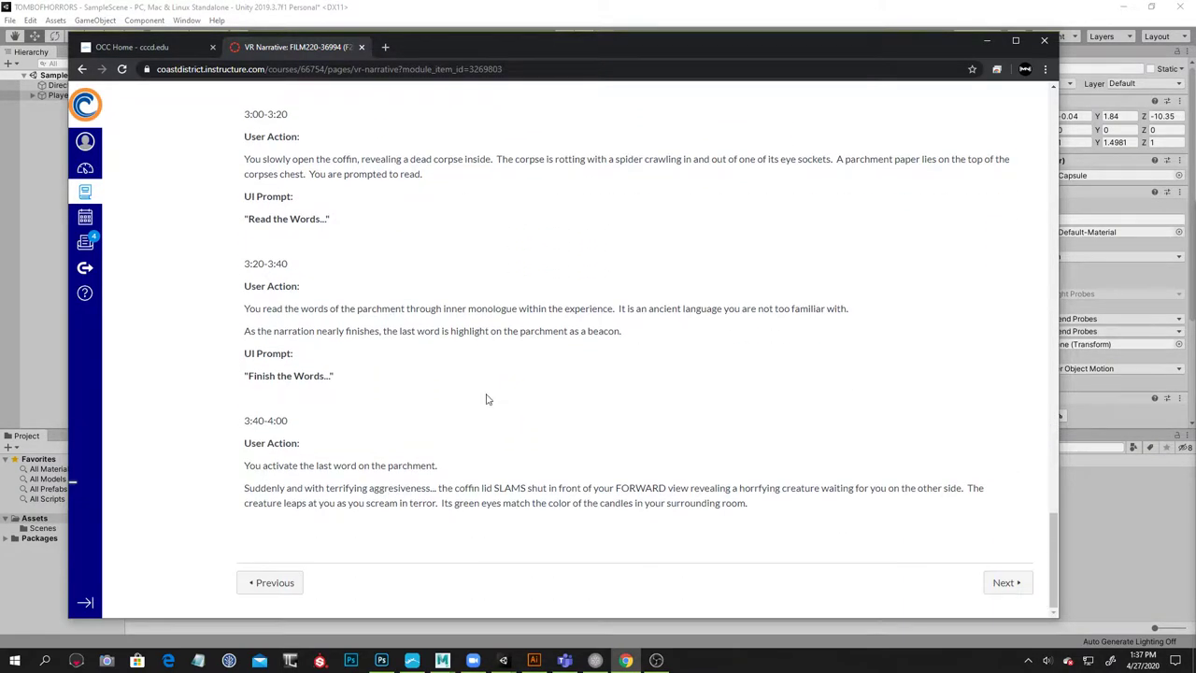
Return to the start of the narrative and review the 0:00 UI prompt about the ghostly "Search for Clues..." message
{"action": "scroll", "coordinate": [486, 396], "scroll_direction": "up", "scroll_amount": 20}
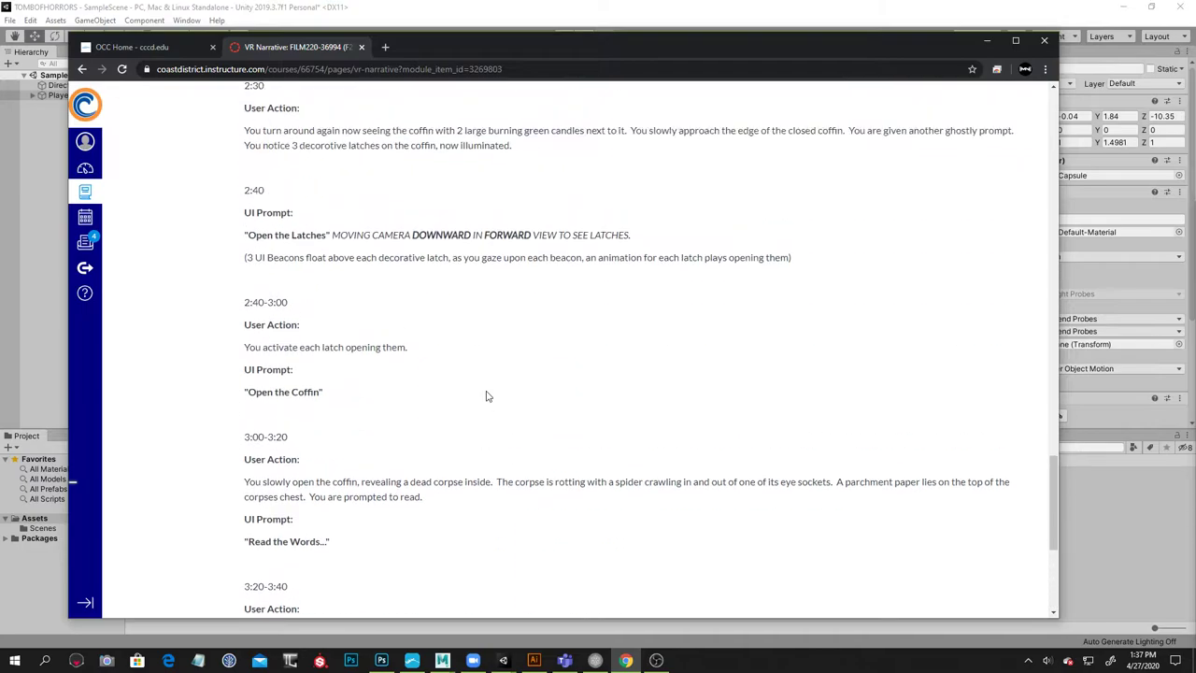
{"action": "scroll", "coordinate": [486, 396], "scroll_direction": "up", "scroll_amount": 3}
{"action": "scroll", "coordinate": [486, 401], "scroll_direction": "down", "scroll_amount": 3}
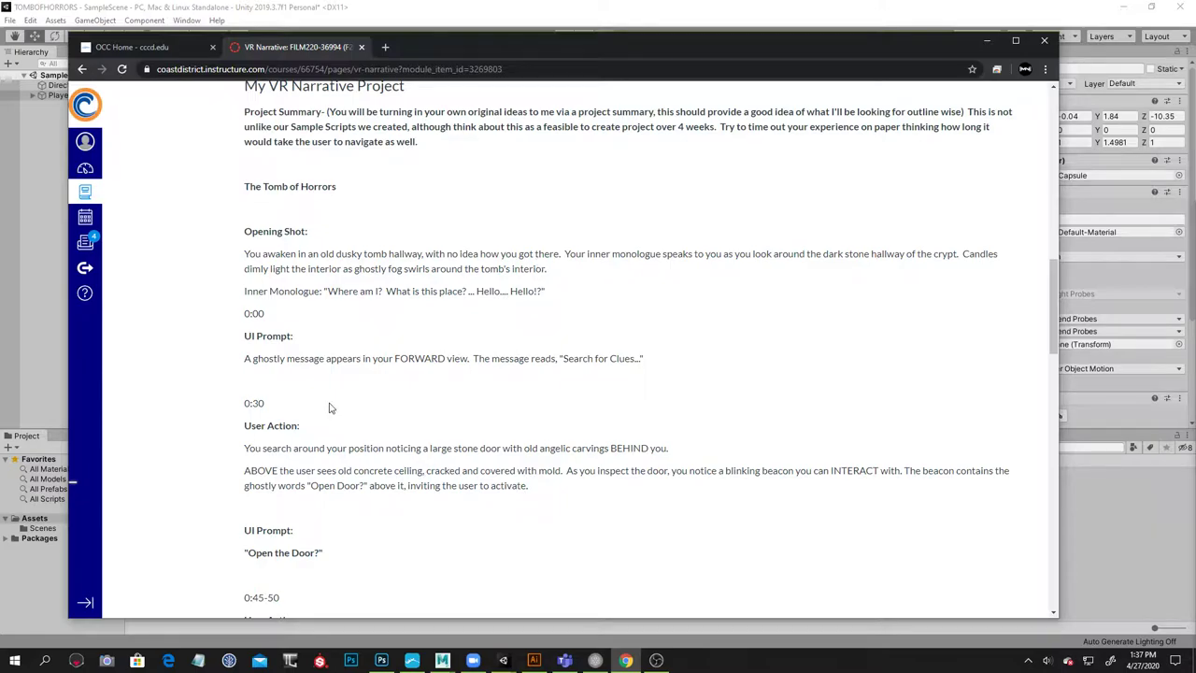
{"action": "scroll", "coordinate": [336, 381], "scroll_direction": "down", "scroll_amount": 2}
{"action": "scroll", "coordinate": [374, 373], "scroll_direction": "up", "scroll_amount": 1}
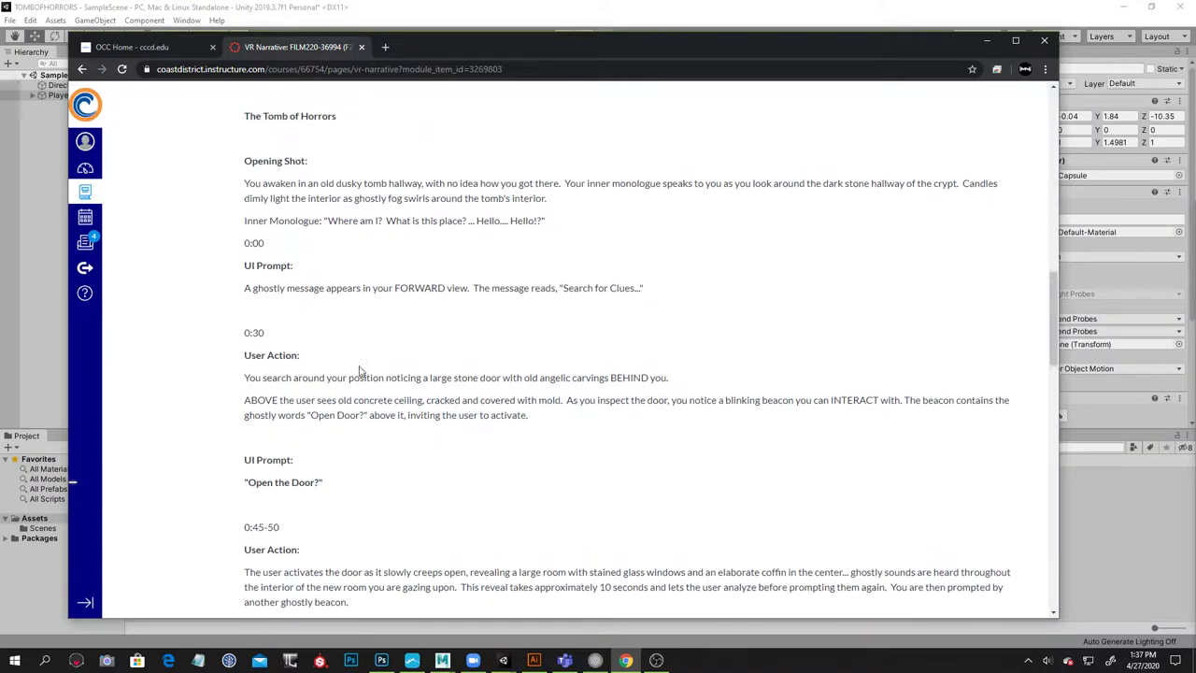
{"action": "left_click_drag", "start_coordinate": [240, 277], "coordinate": [696, 325]}
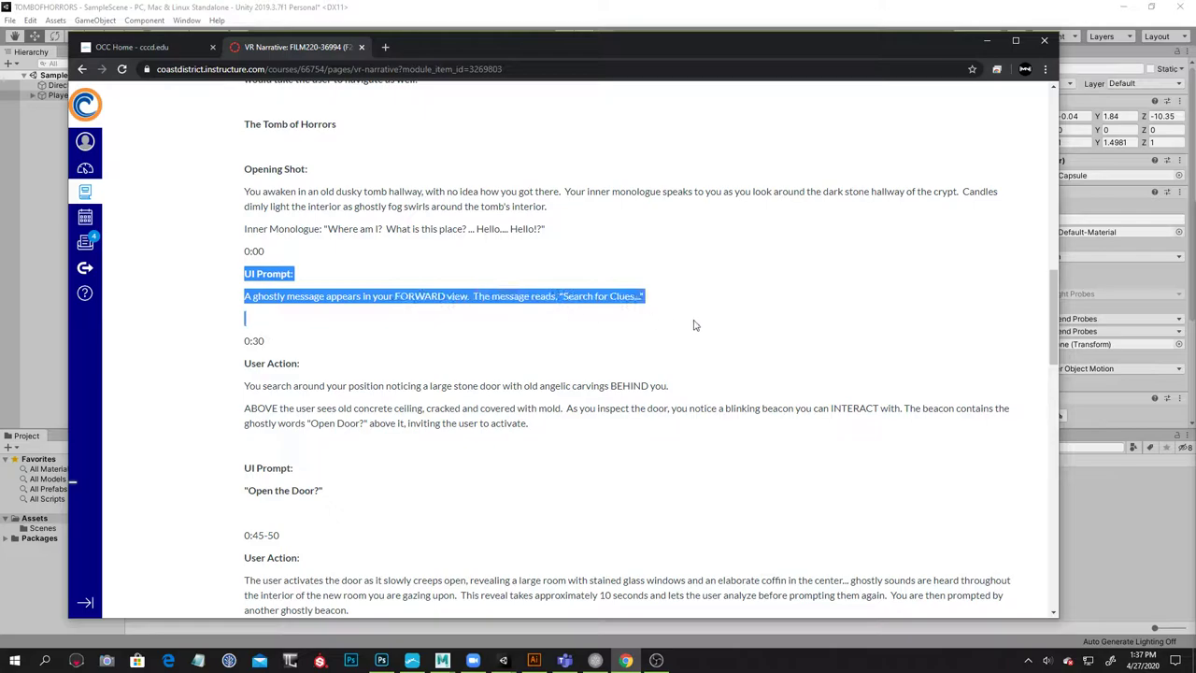
{"action": "left_click", "coordinate": [363, 296]}
{"action": "left_click_drag", "start_coordinate": [242, 273], "coordinate": [326, 295]}
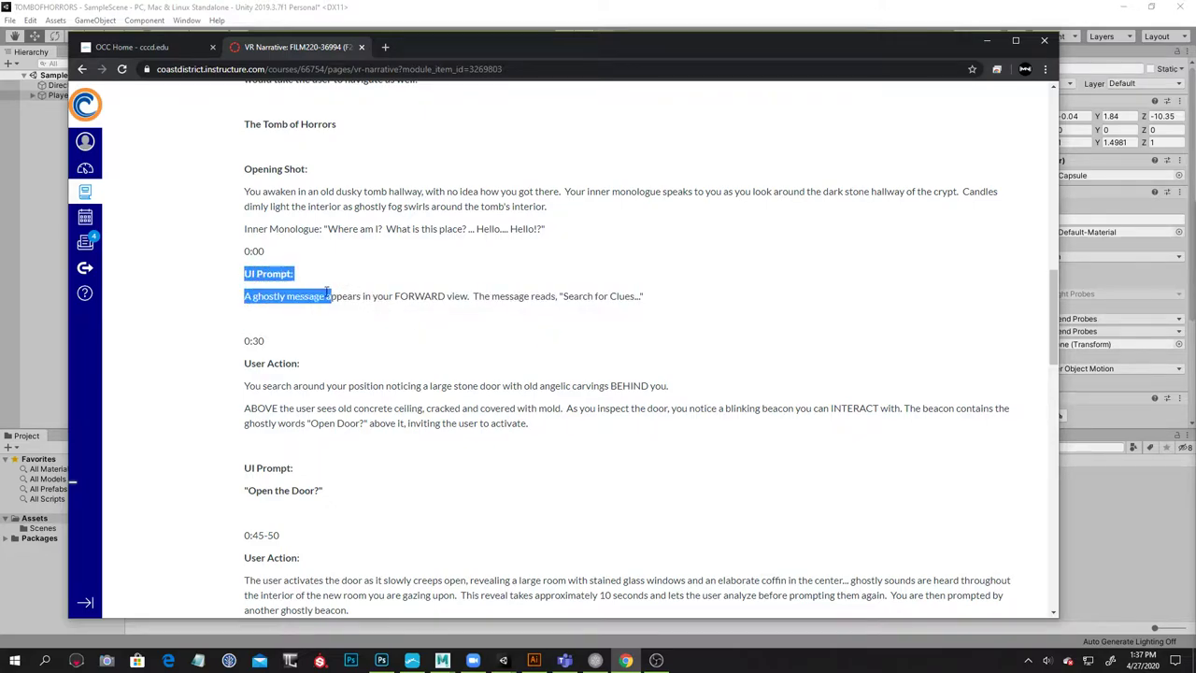
{"action": "left_click", "coordinate": [237, 307]}
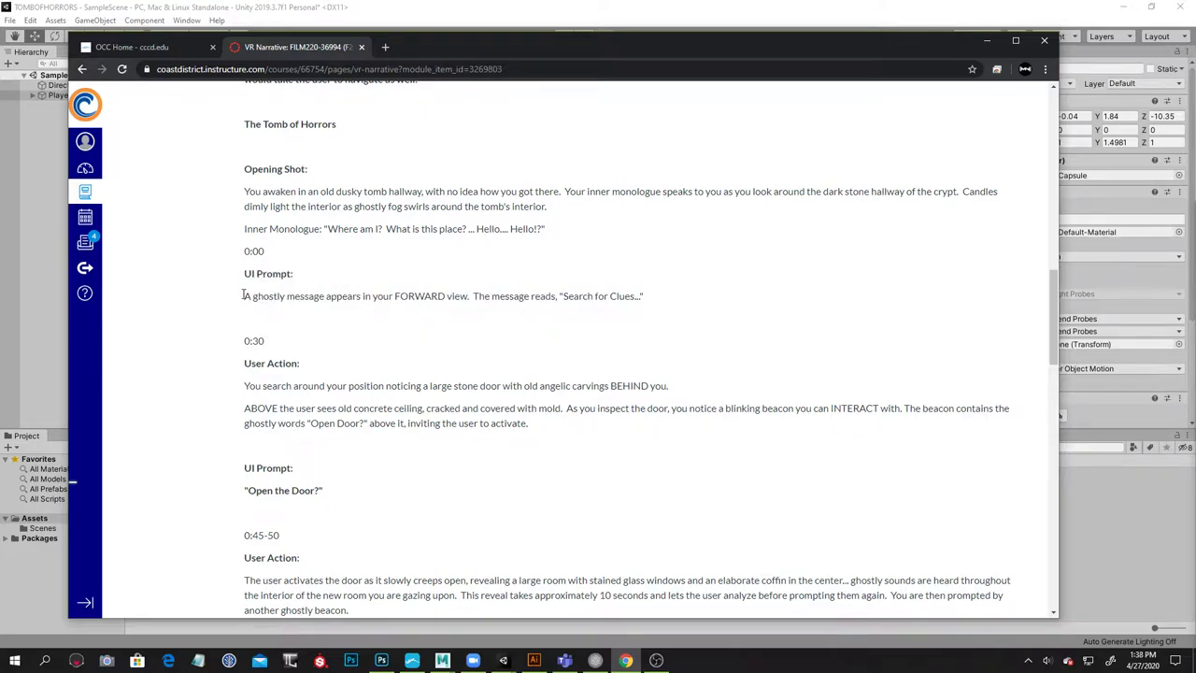
{"action": "scroll", "coordinate": [451, 478], "scroll_direction": "down", "scroll_amount": 1}
{"action": "scroll", "coordinate": [451, 478], "scroll_direction": "down", "scroll_amount": 3}
{"action": "scroll", "coordinate": [458, 474], "scroll_direction": "up", "scroll_amount": 3}
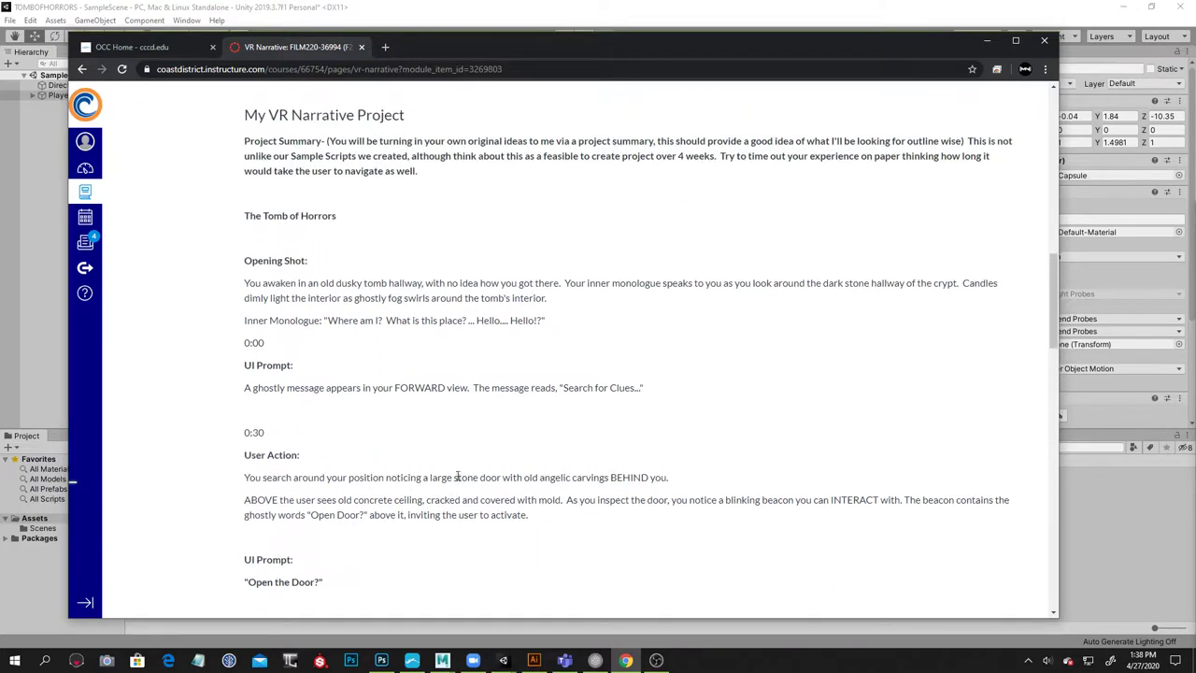
{"action": "scroll", "coordinate": [631, 413], "scroll_direction": "down", "scroll_amount": 1}
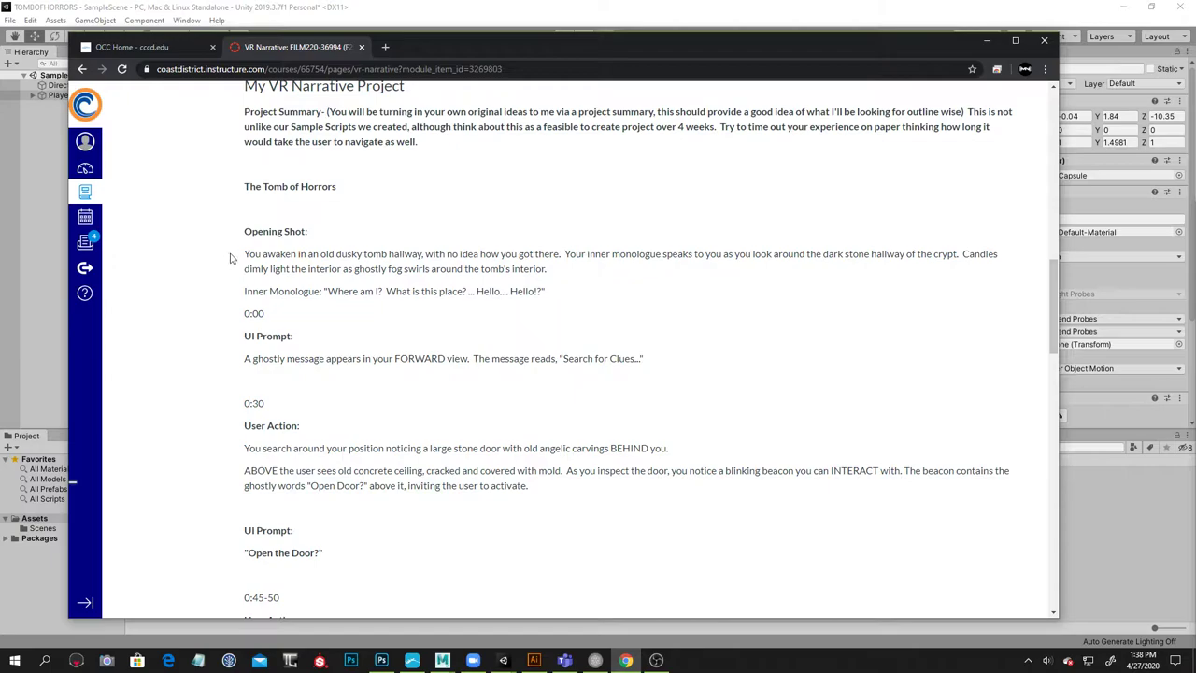
Review the opening shot, the inner monologue and the 0:30 user action about the stone door, highlighting the passages being read
{"action": "left_click_drag", "start_coordinate": [245, 253], "coordinate": [572, 274]}
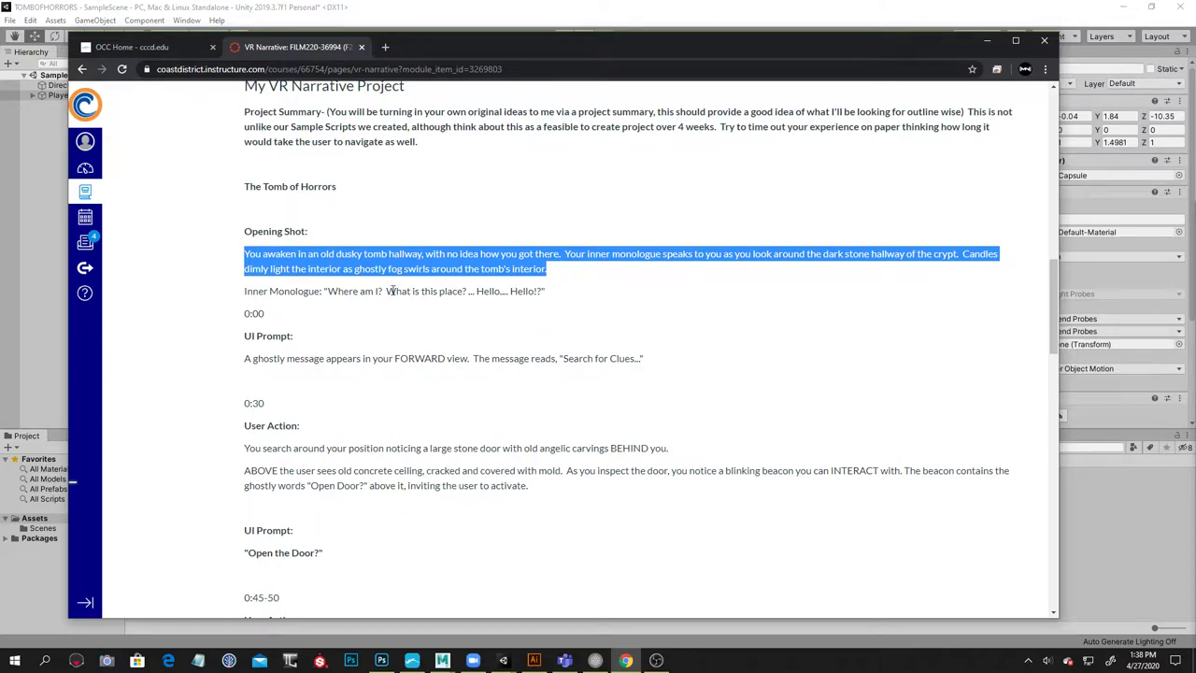
{"action": "left_click_drag", "start_coordinate": [395, 290], "coordinate": [547, 292]}
{"action": "left_click", "coordinate": [569, 297]}
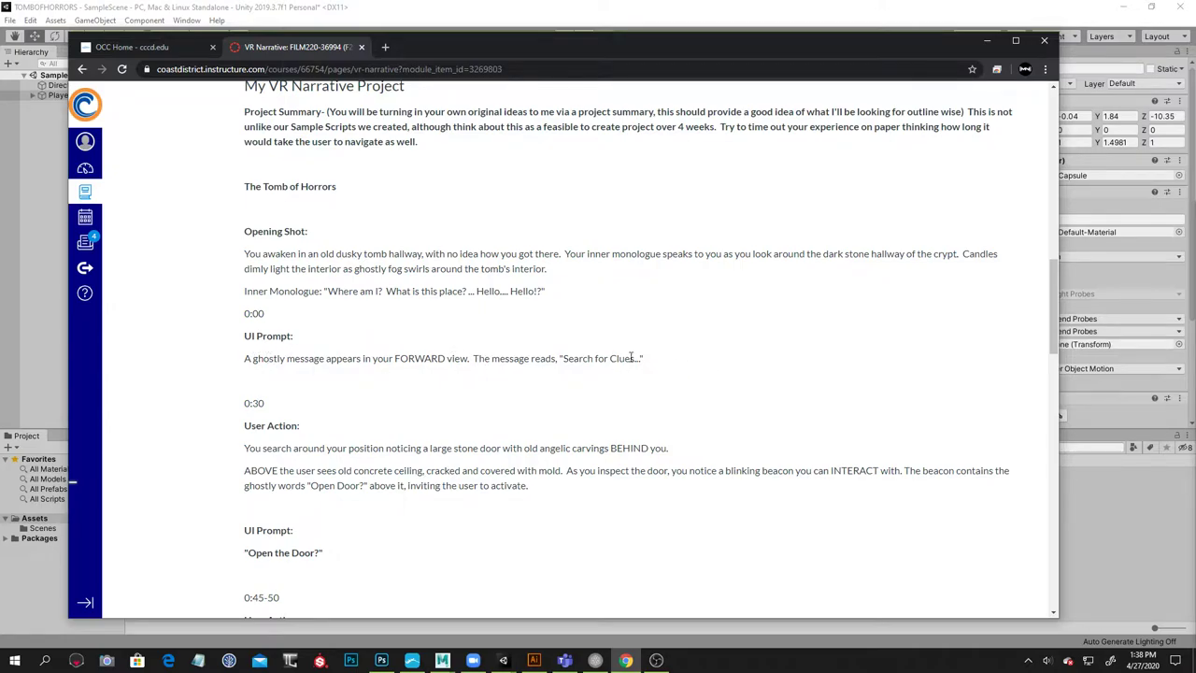
{"action": "left_click_drag", "start_coordinate": [245, 448], "coordinate": [696, 464]}
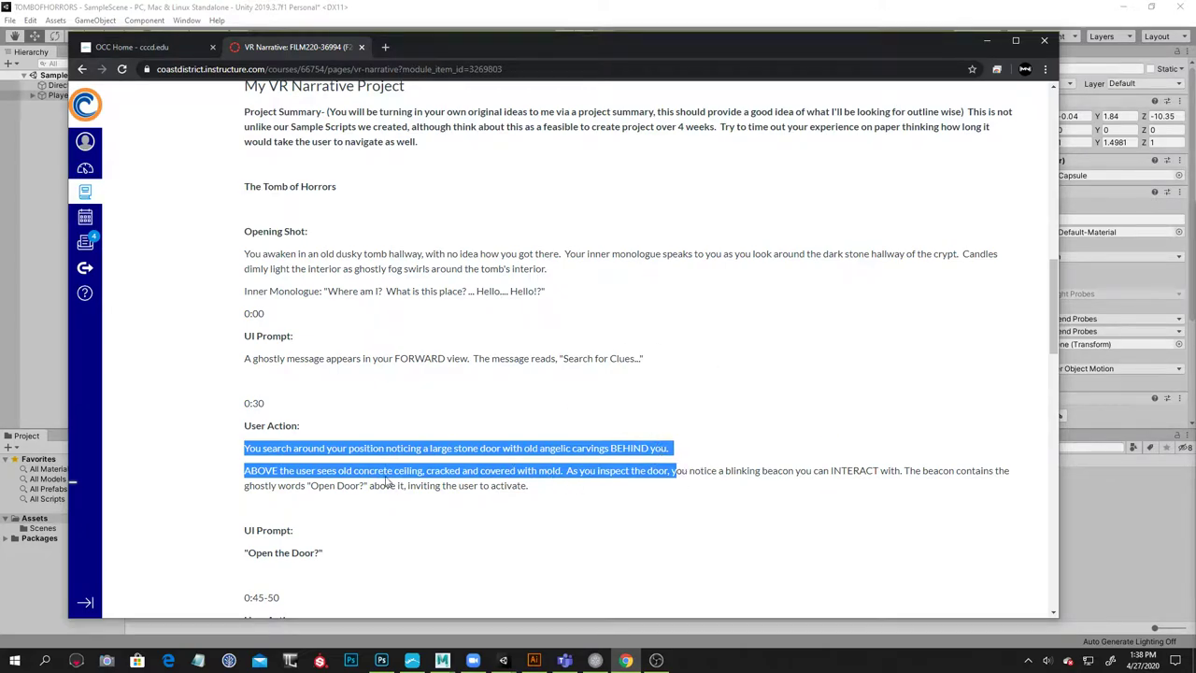
{"action": "left_click", "coordinate": [387, 481]}
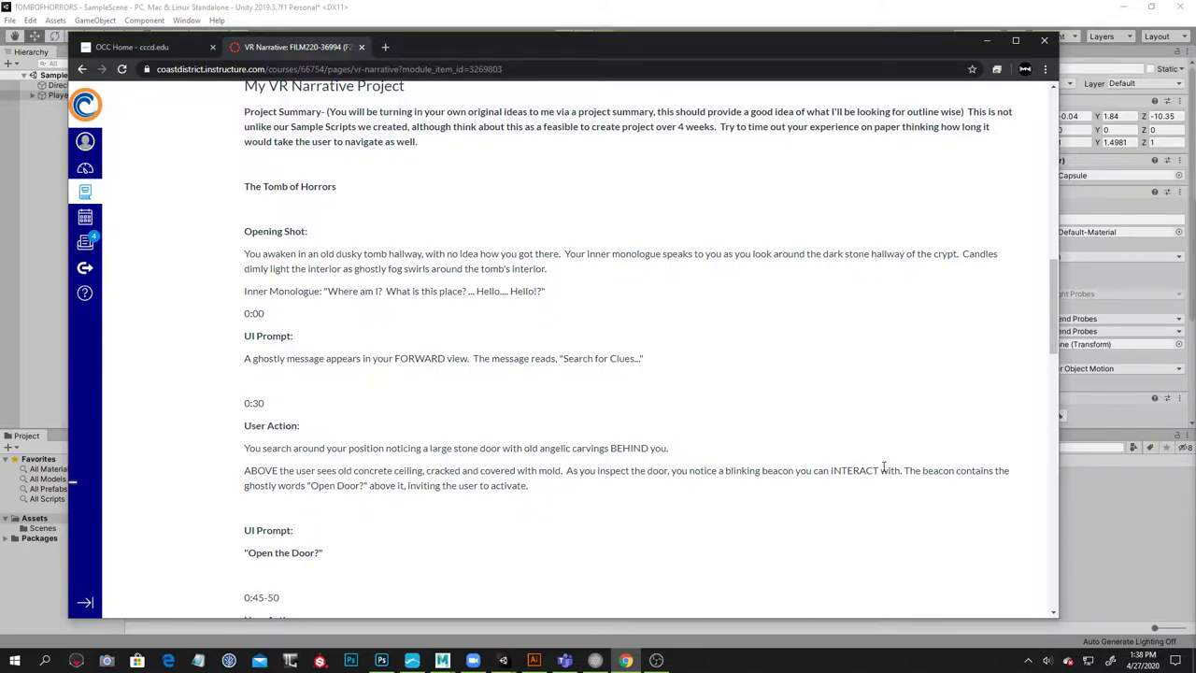
{"action": "scroll", "coordinate": [825, 482], "scroll_direction": "down", "scroll_amount": 1}
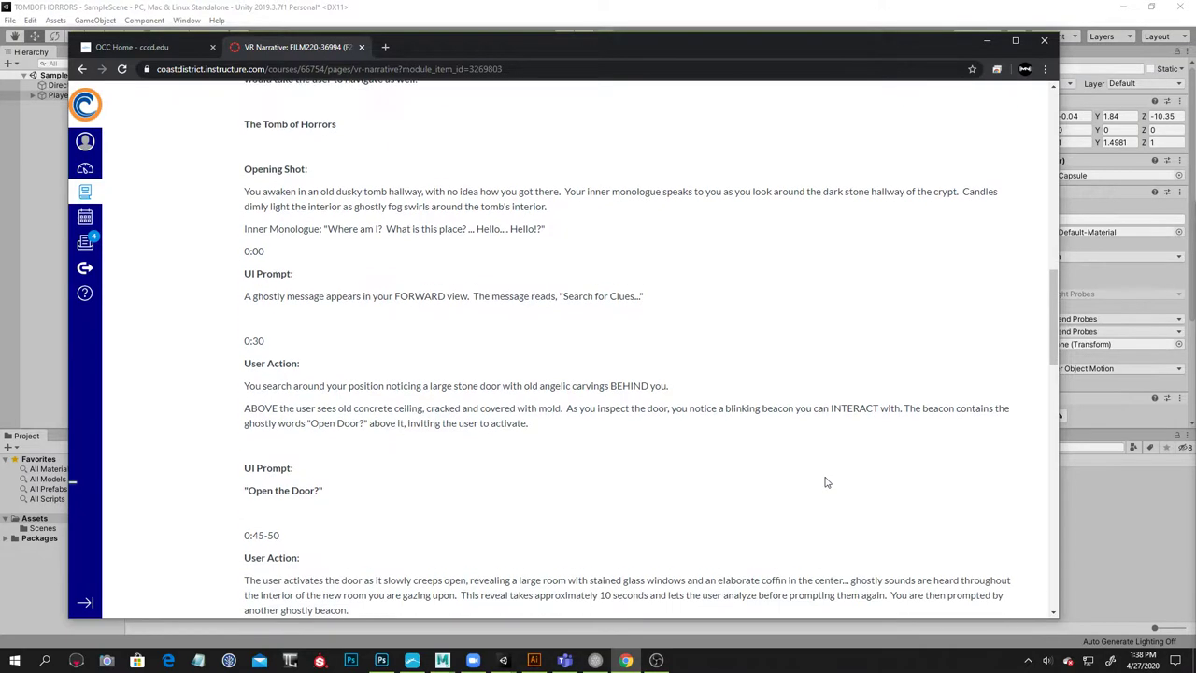
{"action": "scroll", "coordinate": [826, 482], "scroll_direction": "down", "scroll_amount": 2}
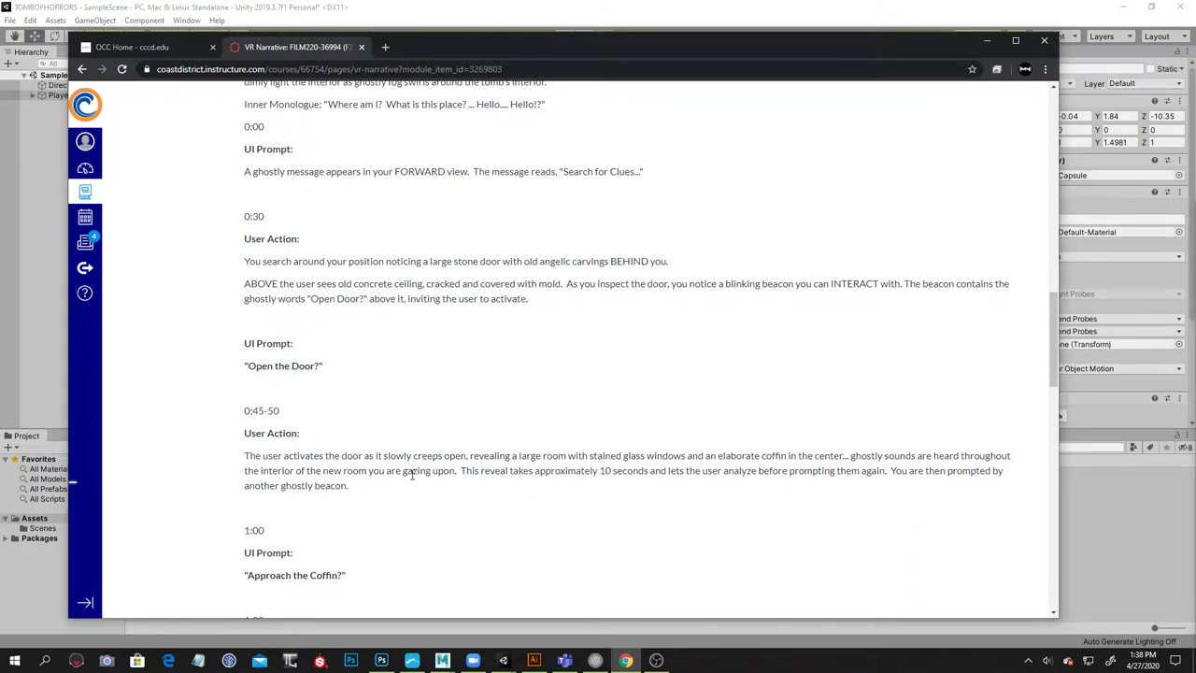
{"action": "left_click_drag", "start_coordinate": [423, 262], "coordinate": [670, 265]}
{"action": "left_click", "coordinate": [673, 269]}
{"action": "scroll", "coordinate": [650, 356], "scroll_direction": "up", "scroll_amount": 2}
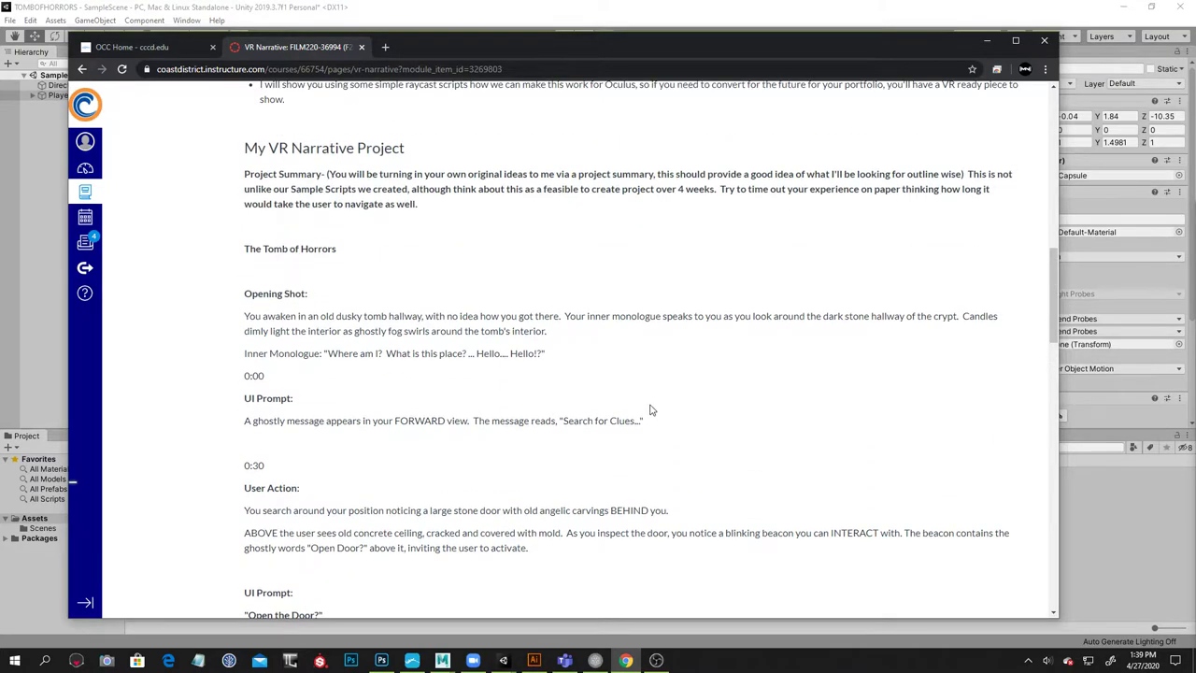
Switch back to Unity and install the ProBuilder 4.2.3 package from the Package Manager
{"action": "left_click", "coordinate": [987, 41]}
{"action": "left_click_drag", "start_coordinate": [703, 229], "coordinate": [651, 268], "text": "alt"}
{"action": "left_click", "coordinate": [189, 21]}
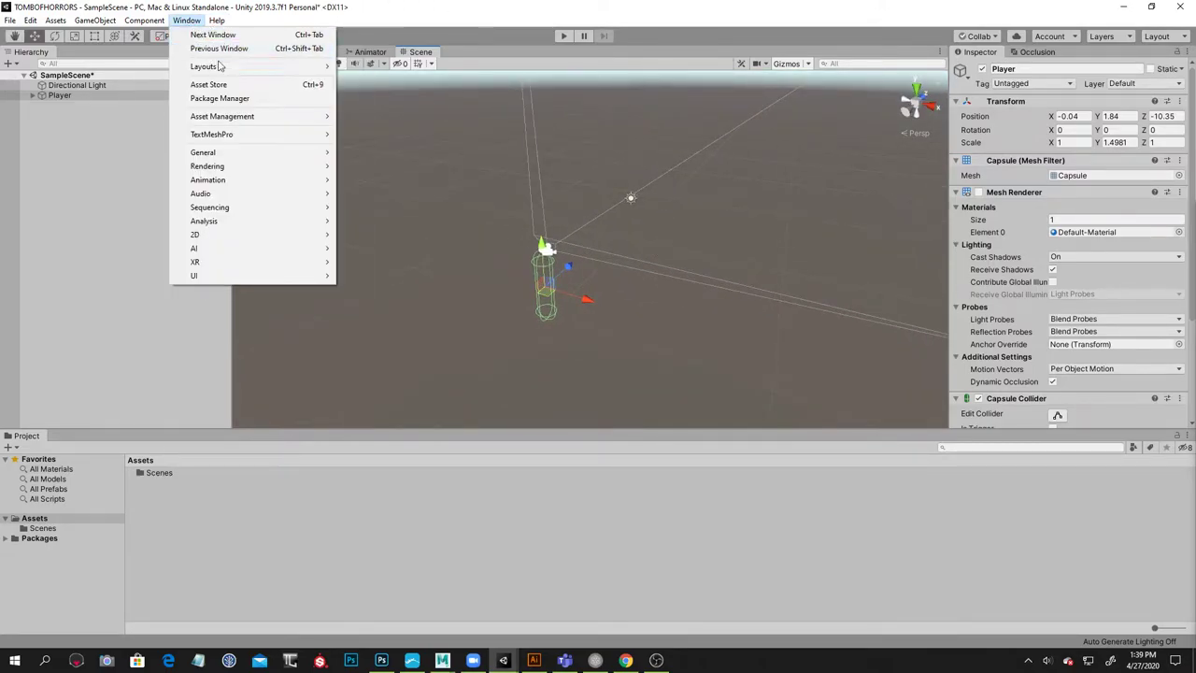
{"action": "left_click", "coordinate": [236, 99]}
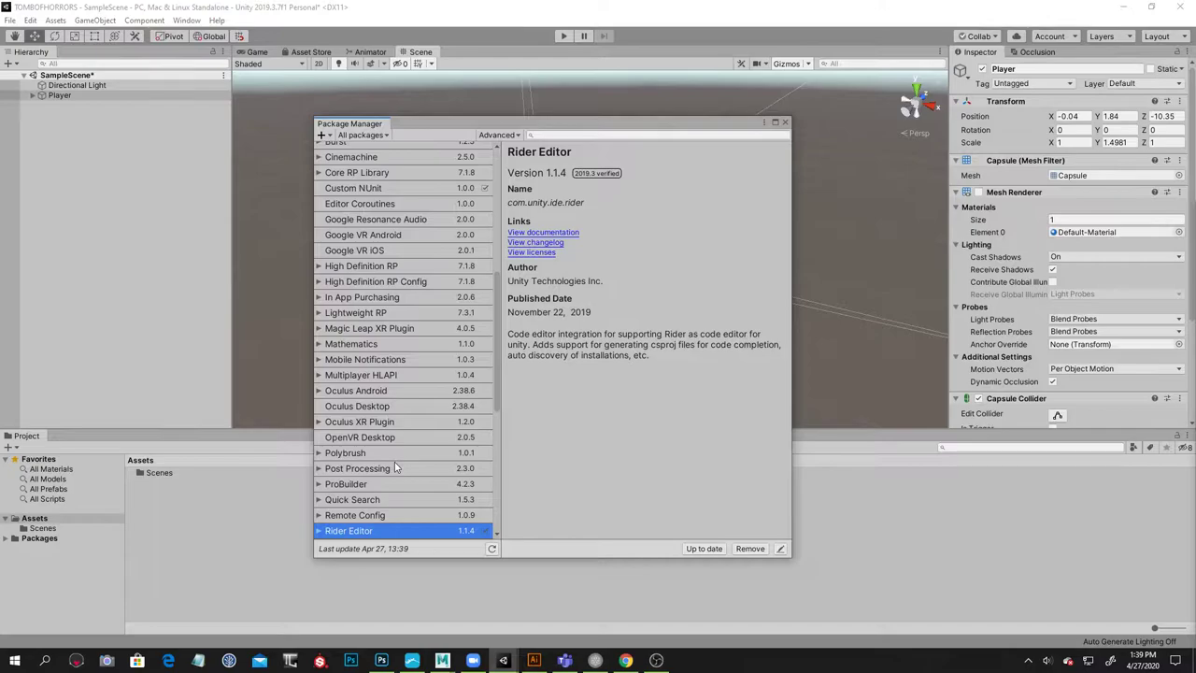
{"action": "scroll", "coordinate": [394, 461], "scroll_direction": "down", "scroll_amount": 1}
{"action": "left_click", "coordinate": [364, 465]}
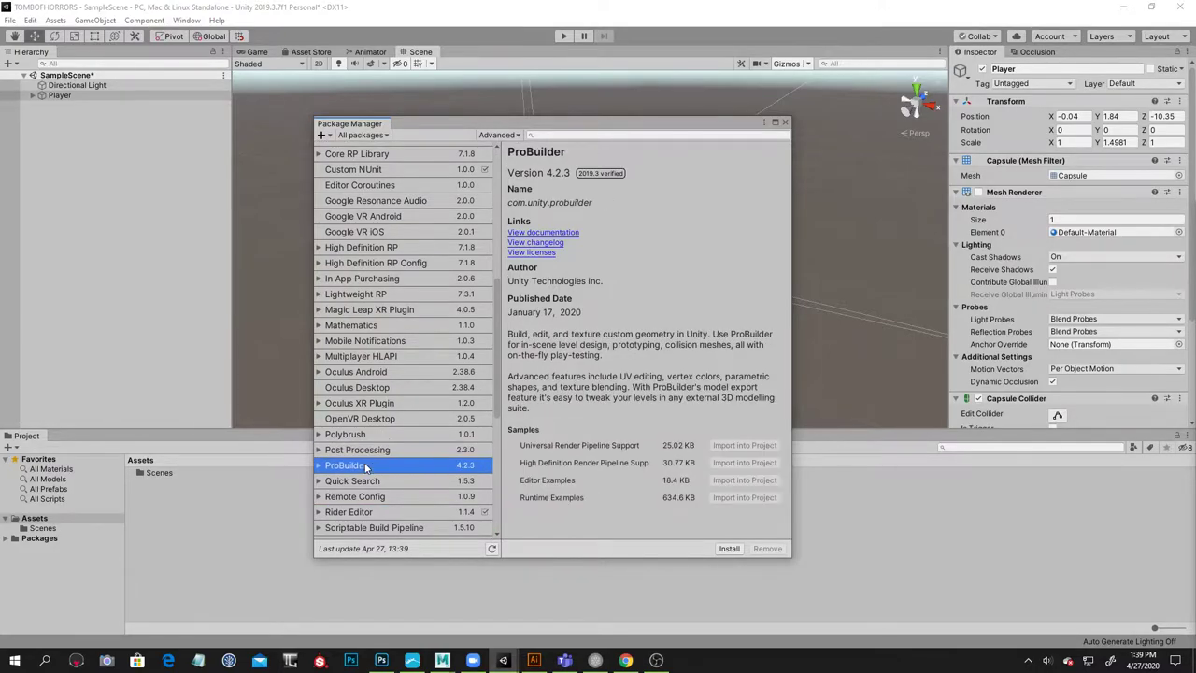
{"action": "left_click", "coordinate": [729, 550]}
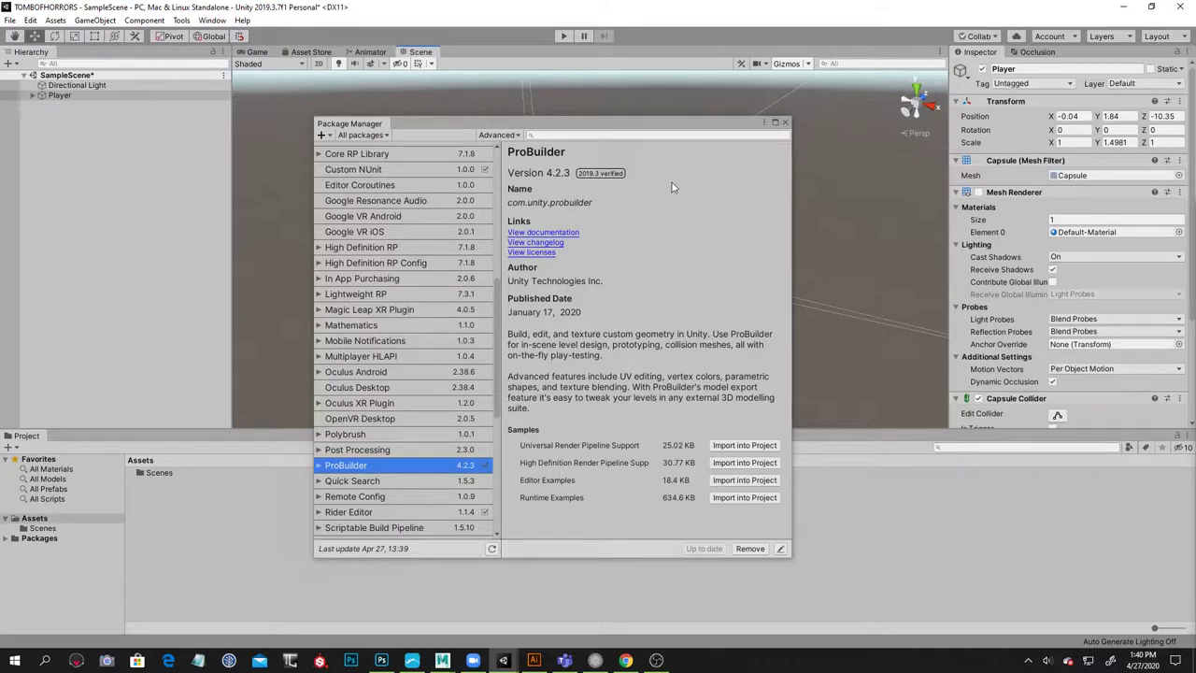
Search the packages for "progrids" with preview packages shown, install ProGrids 3.0.3 and close the Package Manager
{"action": "left_click", "coordinate": [559, 135]}
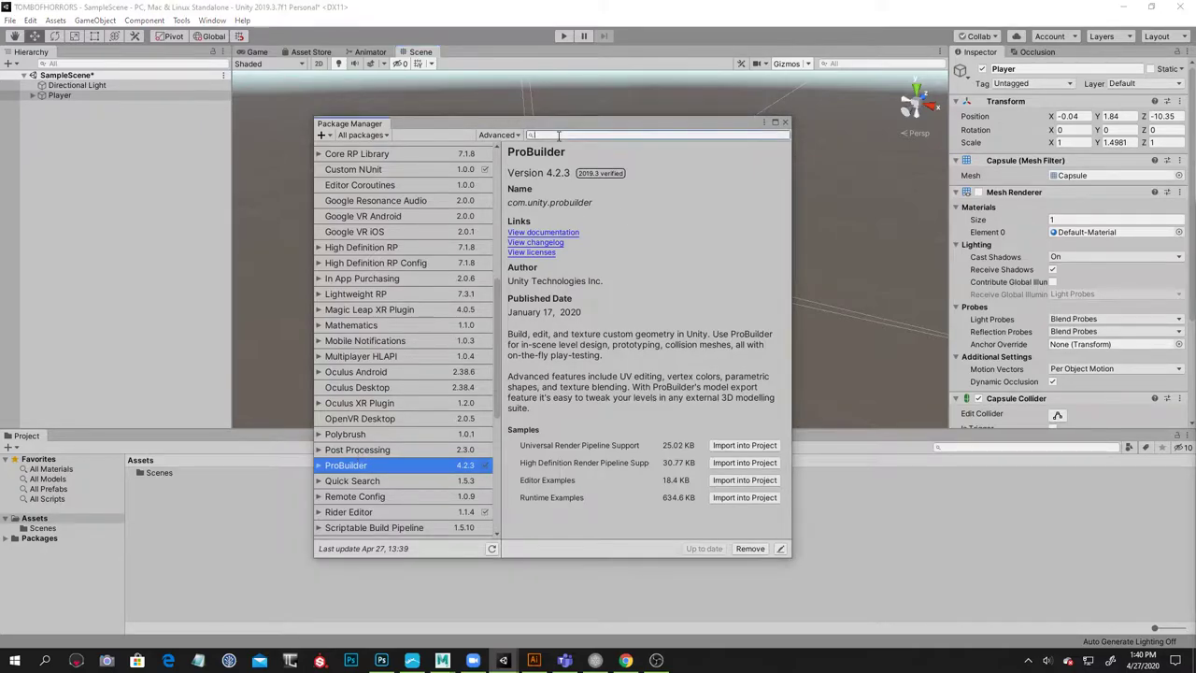
{"action": "type", "text": "progrids"}
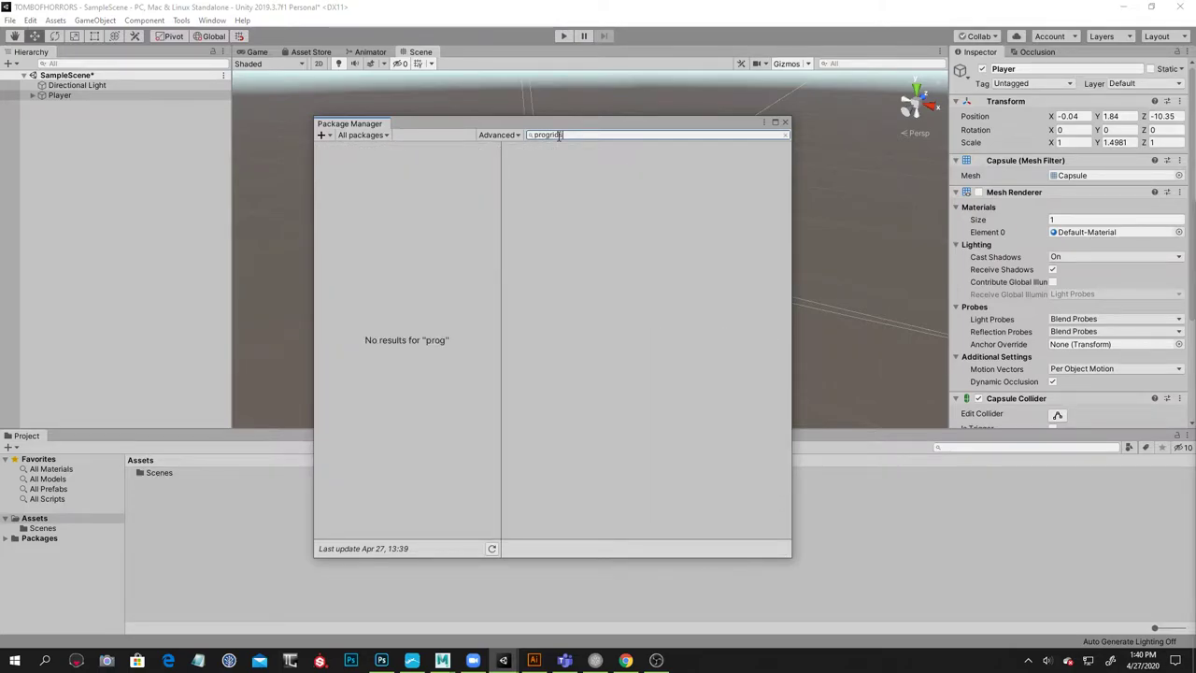
{"action": "left_click", "coordinate": [516, 135]}
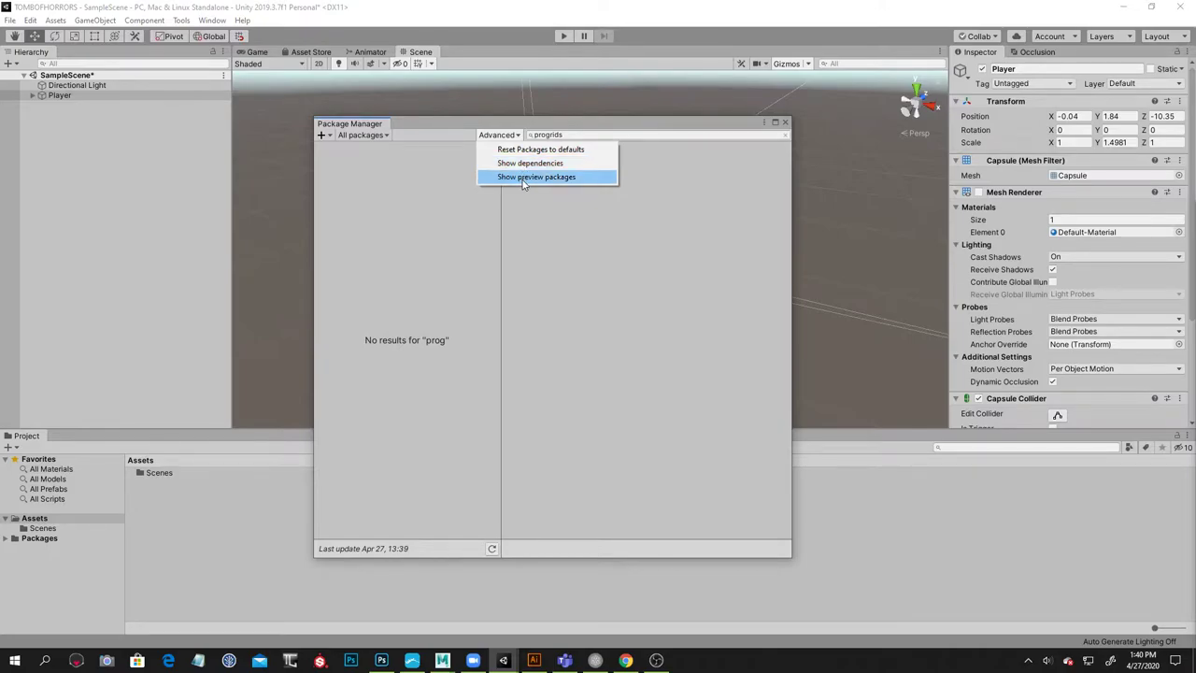
{"action": "left_click", "coordinate": [523, 178]}
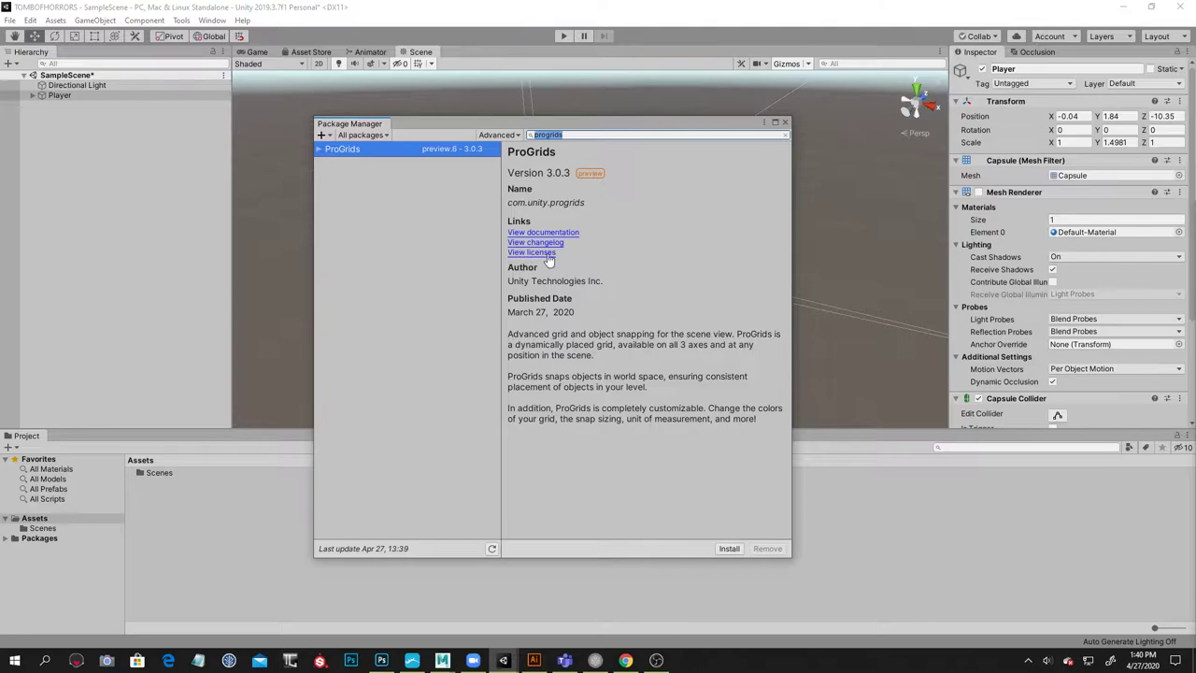
{"action": "left_click", "coordinate": [729, 548]}
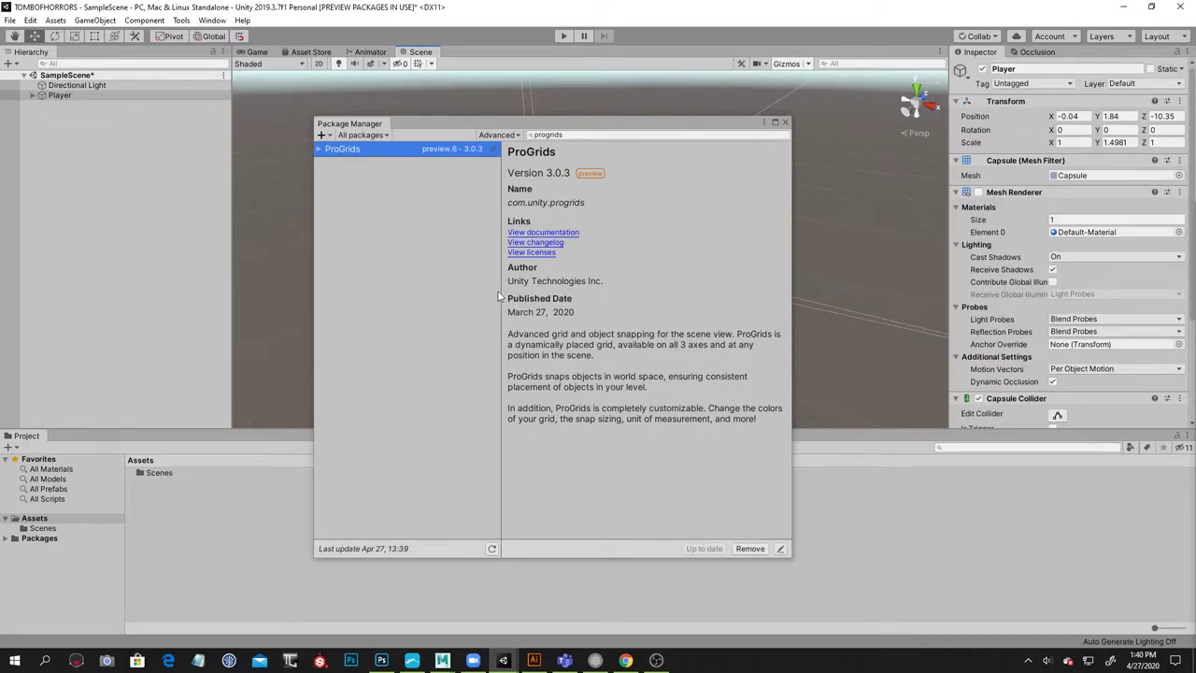
{"action": "left_click", "coordinate": [784, 122]}
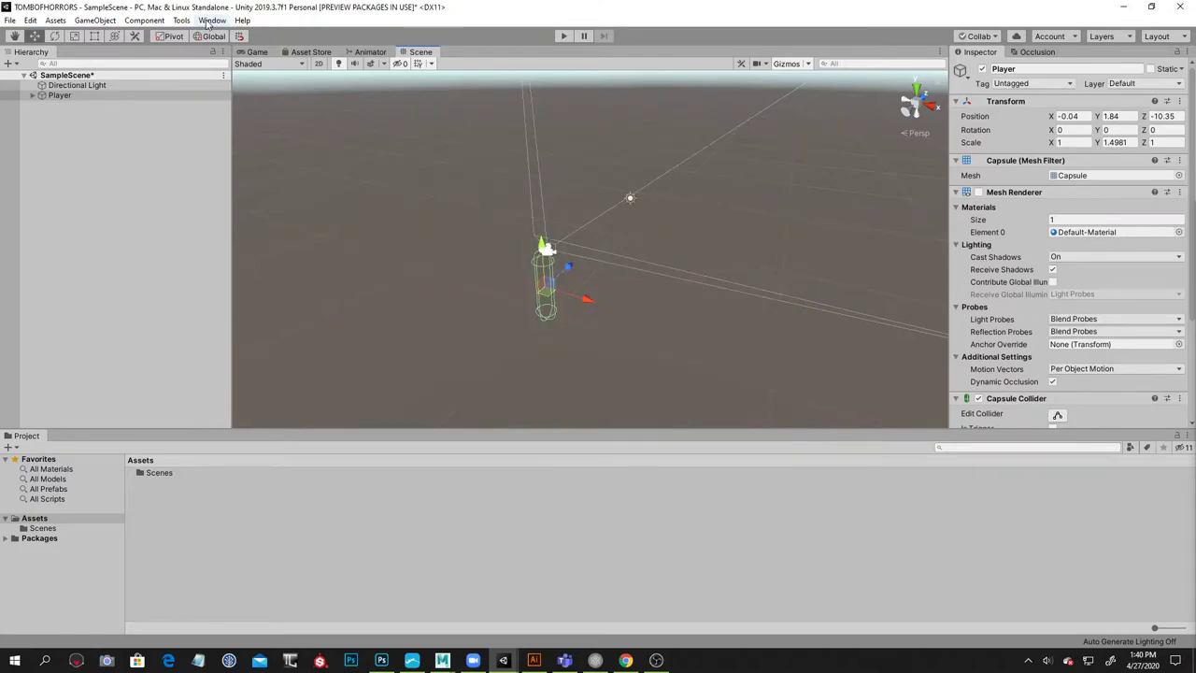
Open the ProGrids tools so the snapping grid is displayed in the Scene view
{"action": "left_click", "coordinate": [212, 22]}
{"action": "mouse_move", "coordinate": [183, 23]}
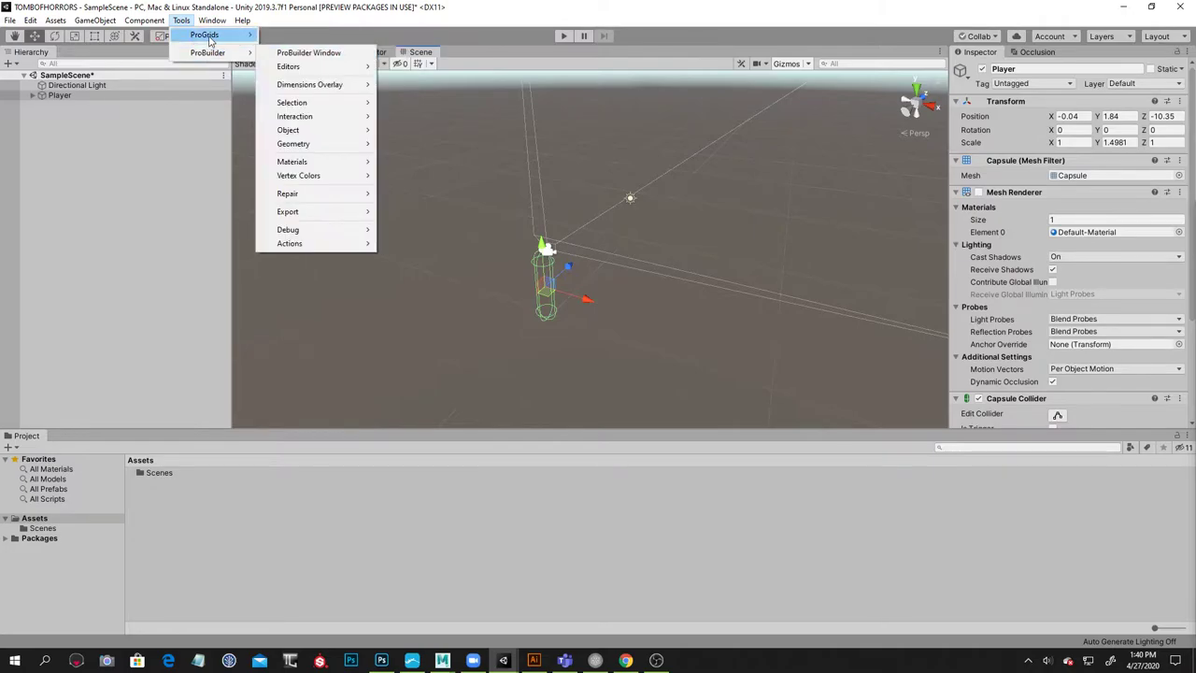
{"action": "left_click", "coordinate": [278, 37]}
{"action": "right_click_drag", "start_coordinate": [547, 198], "coordinate": [611, 165]}
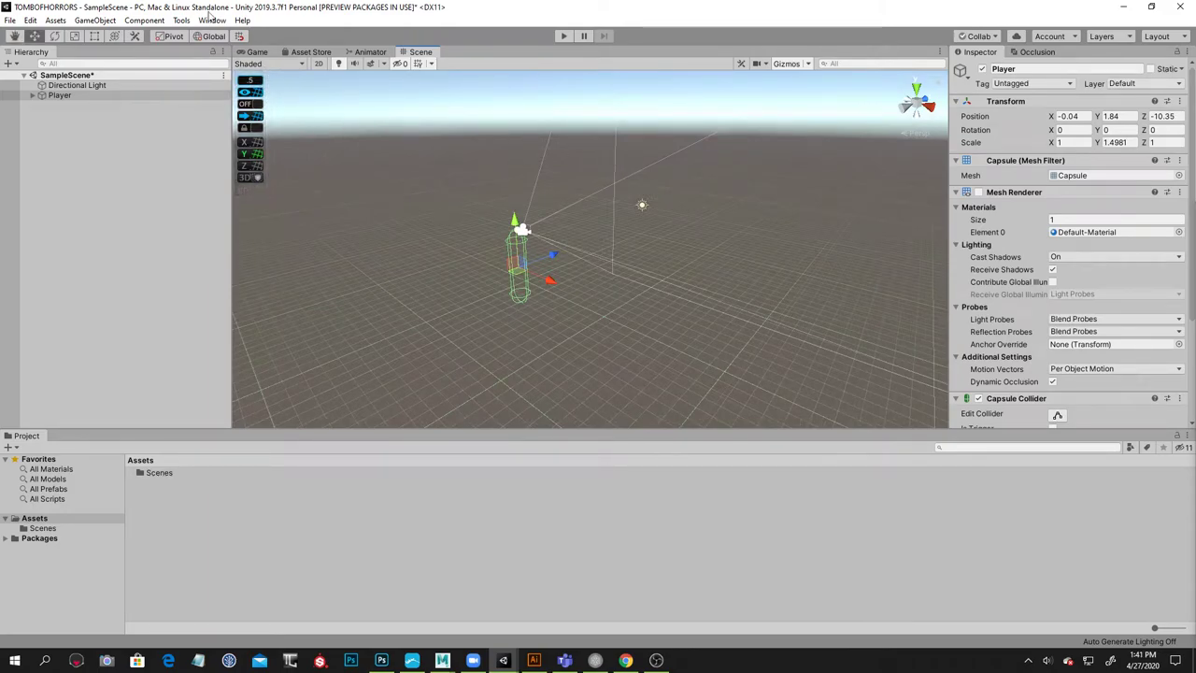
Open the ProBuilder window and widen it where it is docked between the Hierarchy and the Scene view
{"action": "left_click", "coordinate": [181, 20]}
{"action": "mouse_move", "coordinate": [207, 52]}
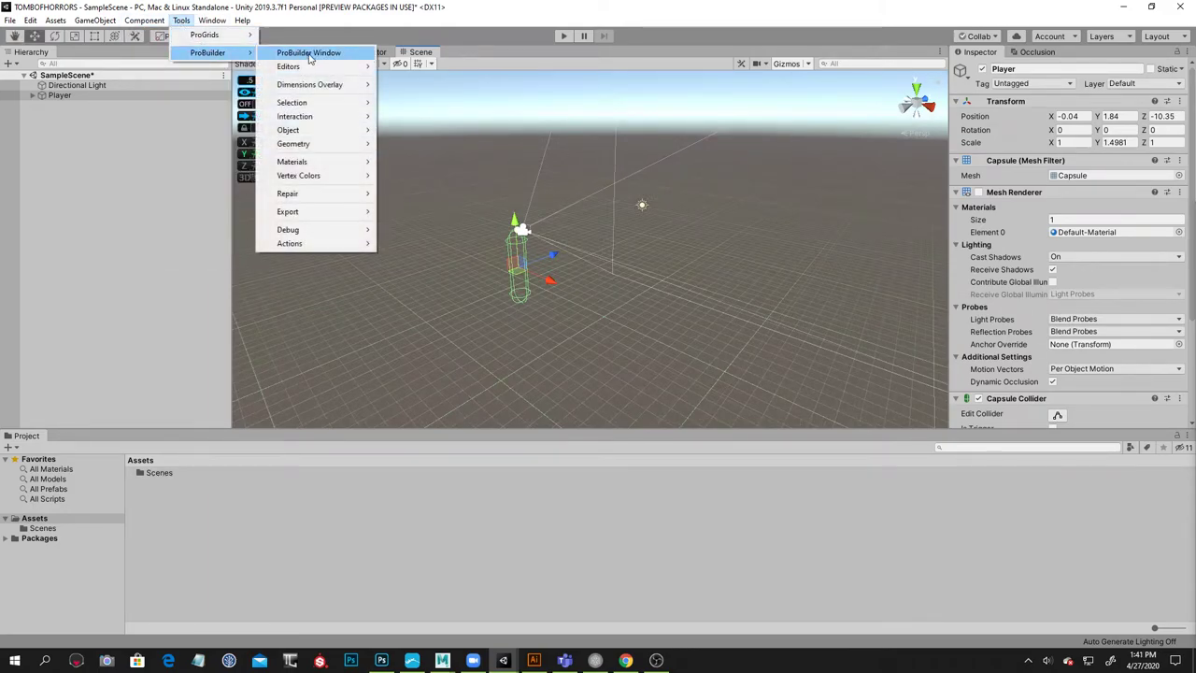
{"action": "left_click", "coordinate": [335, 54]}
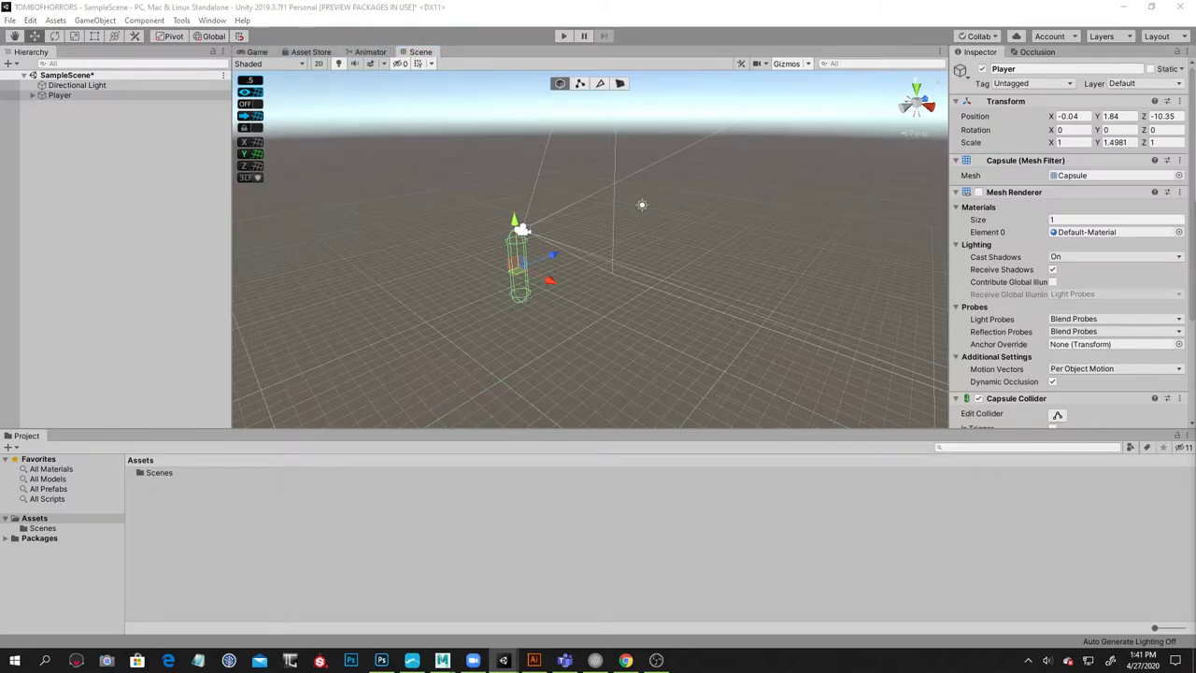
{"action": "left_click_drag", "start_coordinate": [233, 226], "coordinate": [277, 228]}
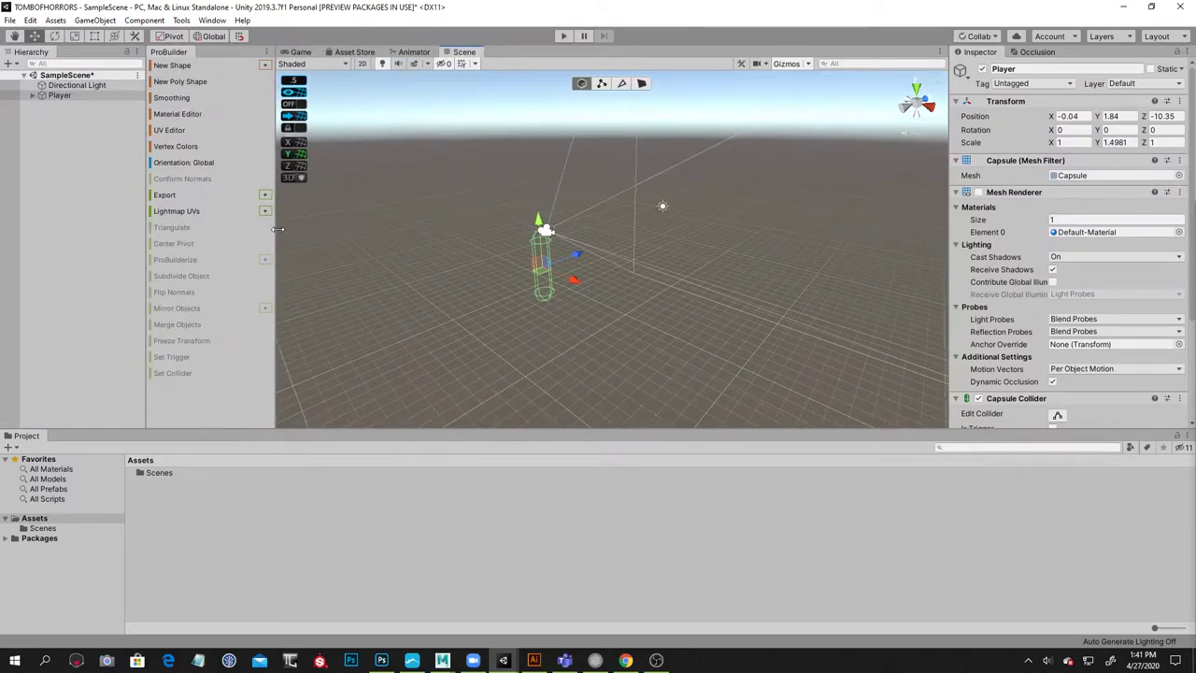
Create a ProBuilder cube, lower it towards the grid and set its Y position to 0
{"action": "left_click", "coordinate": [177, 67]}
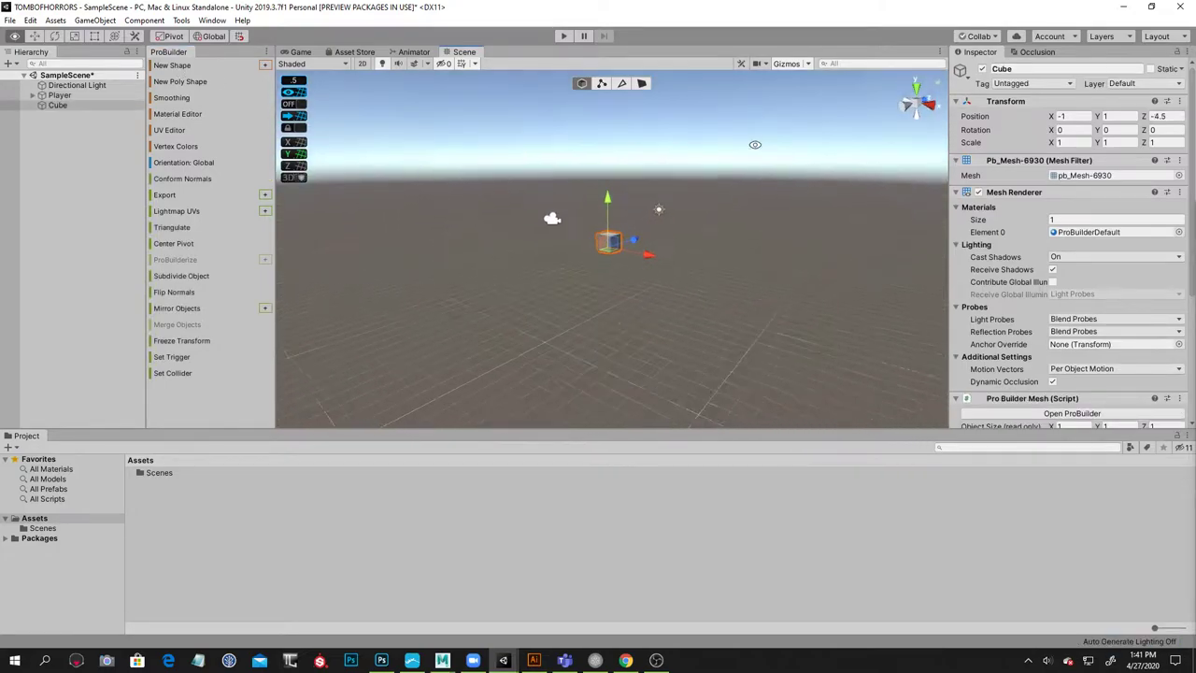
{"action": "key", "text": "w"}
{"action": "left_click_drag", "start_coordinate": [608, 198], "coordinate": [609, 217]}
{"action": "left_click", "coordinate": [1121, 116]}
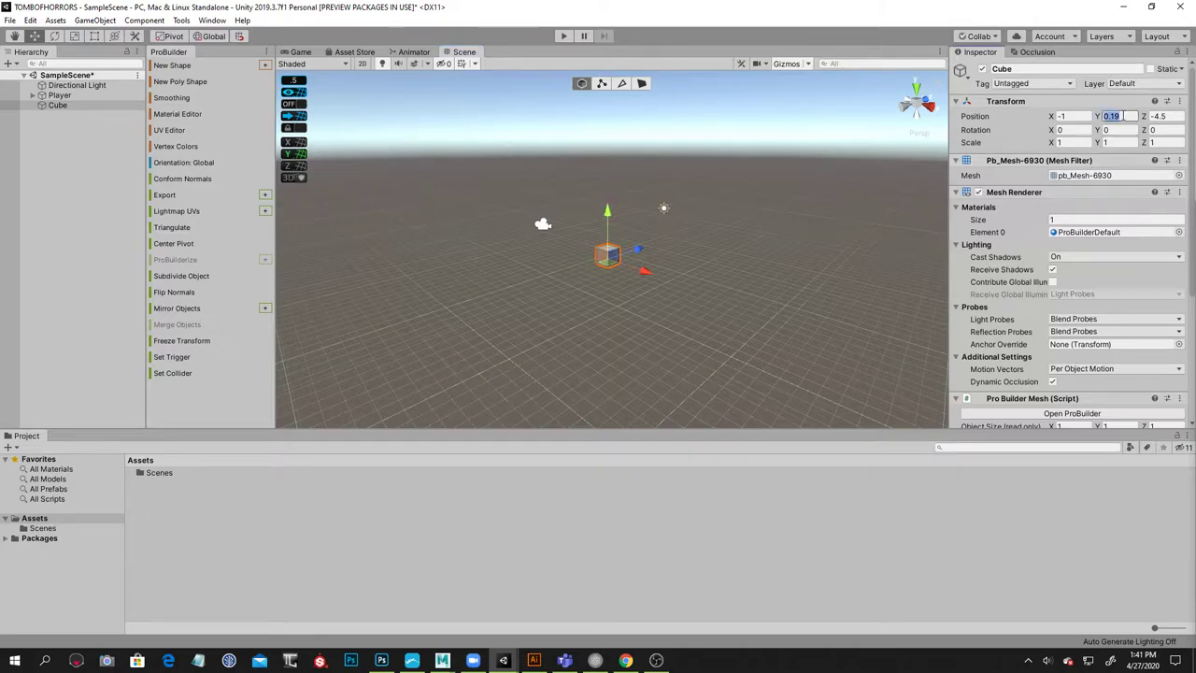
{"action": "type", "text": "0"}
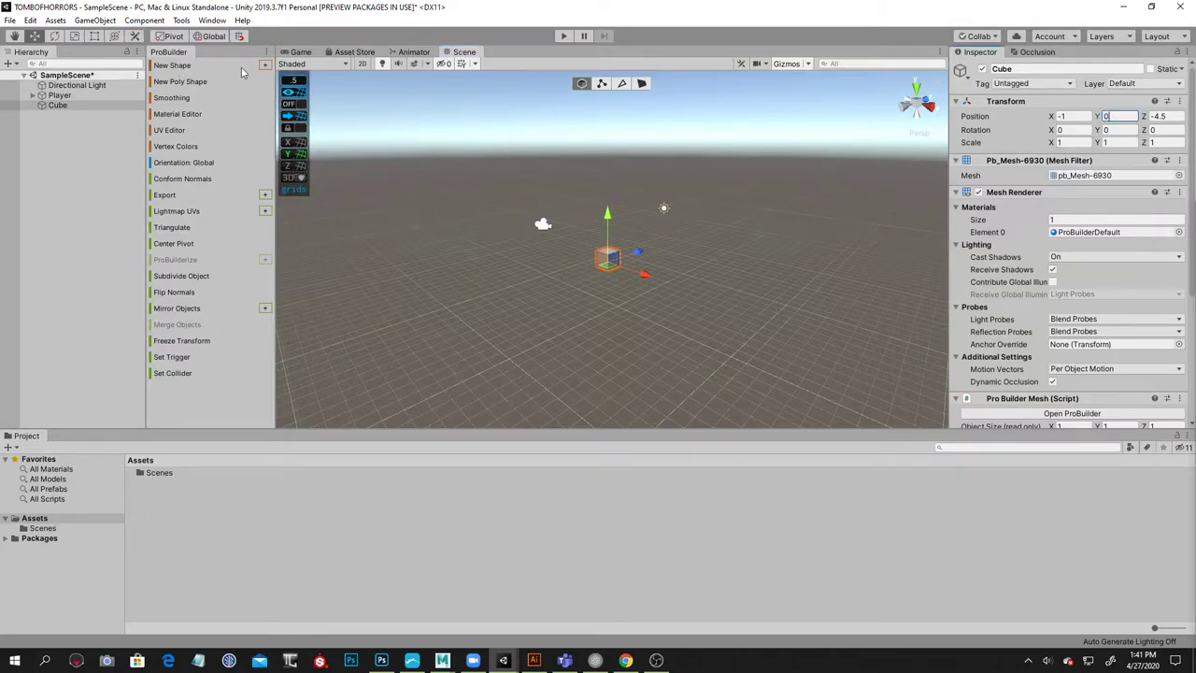
{"action": "left_click", "coordinate": [264, 66]}
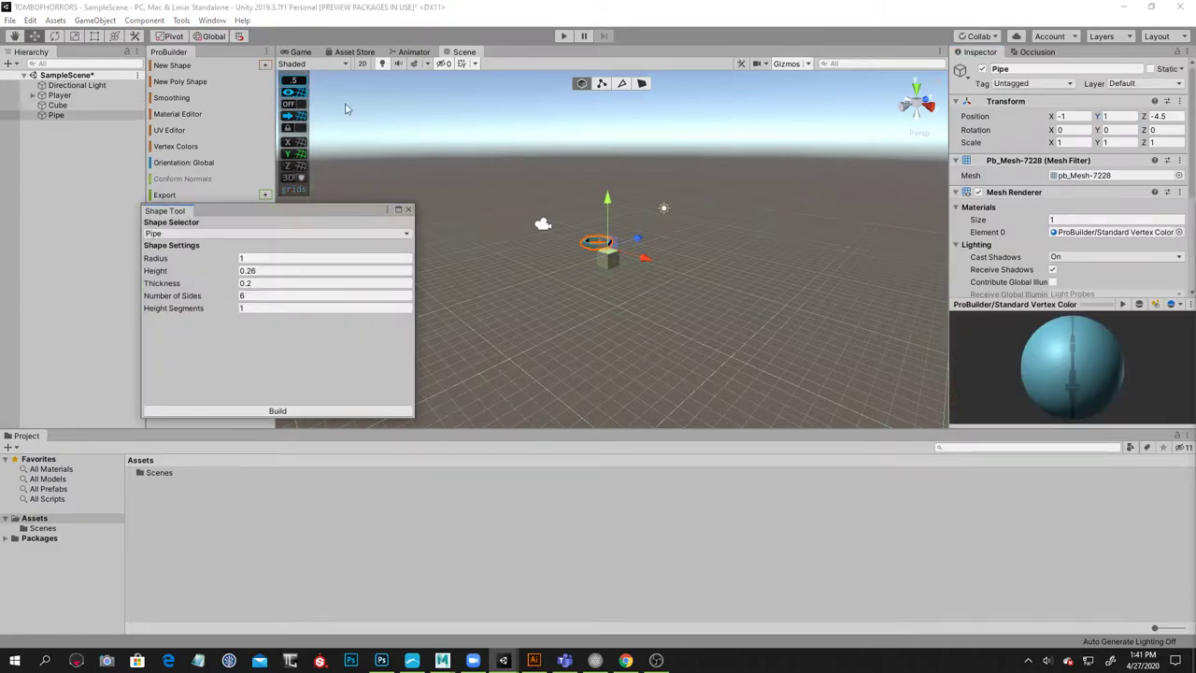
{"action": "left_click", "coordinate": [408, 210]}
{"action": "left_click", "coordinate": [609, 258]}
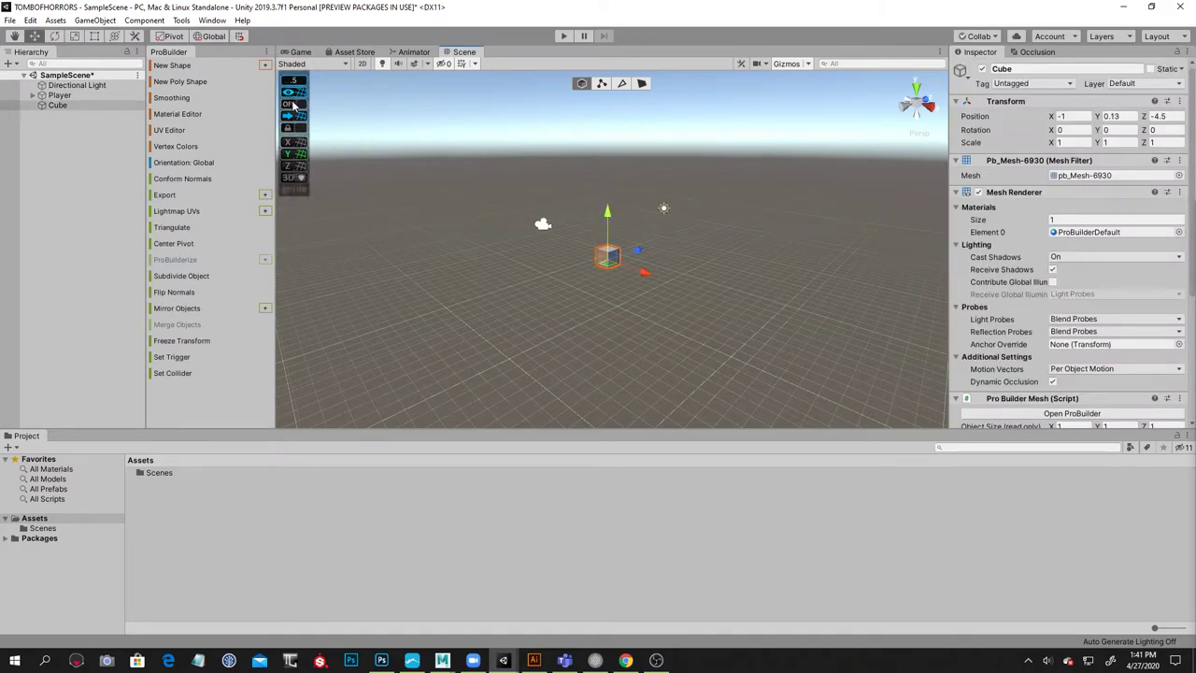
Turn on ProGrids snapping and move the cube in grid steps to X 2, Y 0.5
{"action": "mouse_move", "coordinate": [611, 210]}
{"action": "left_mouse_down"}
{"action": "mouse_move", "coordinate": [613, 175]}
{"action": "mouse_move", "coordinate": [617, 251]}
{"action": "mouse_move", "coordinate": [615, 206]}
{"action": "mouse_move", "coordinate": [546, 185]}
{"action": "mouse_move", "coordinate": [581, 175]}
{"action": "mouse_move", "coordinate": [565, 191]}
{"action": "mouse_move", "coordinate": [612, 218]}
{"action": "left_mouse_up"}
{"action": "left_click_drag", "start_coordinate": [509, 213], "coordinate": [610, 226], "text": "alt"}
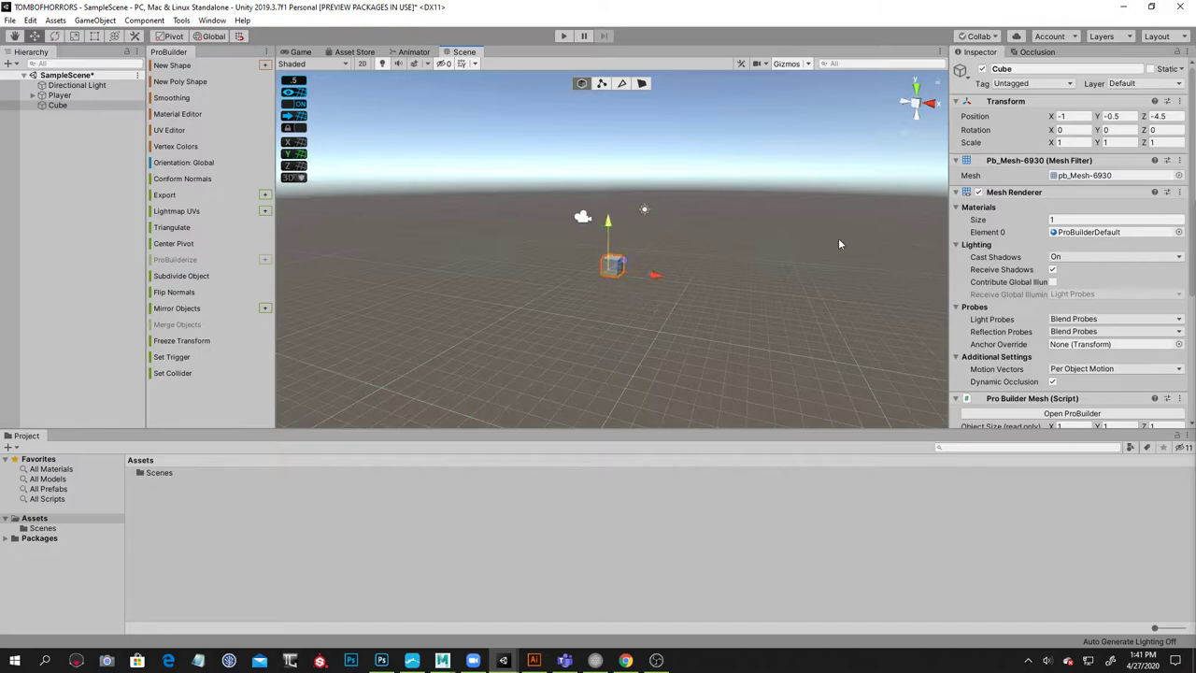
{"action": "left_click_drag", "start_coordinate": [654, 276], "coordinate": [718, 279]}
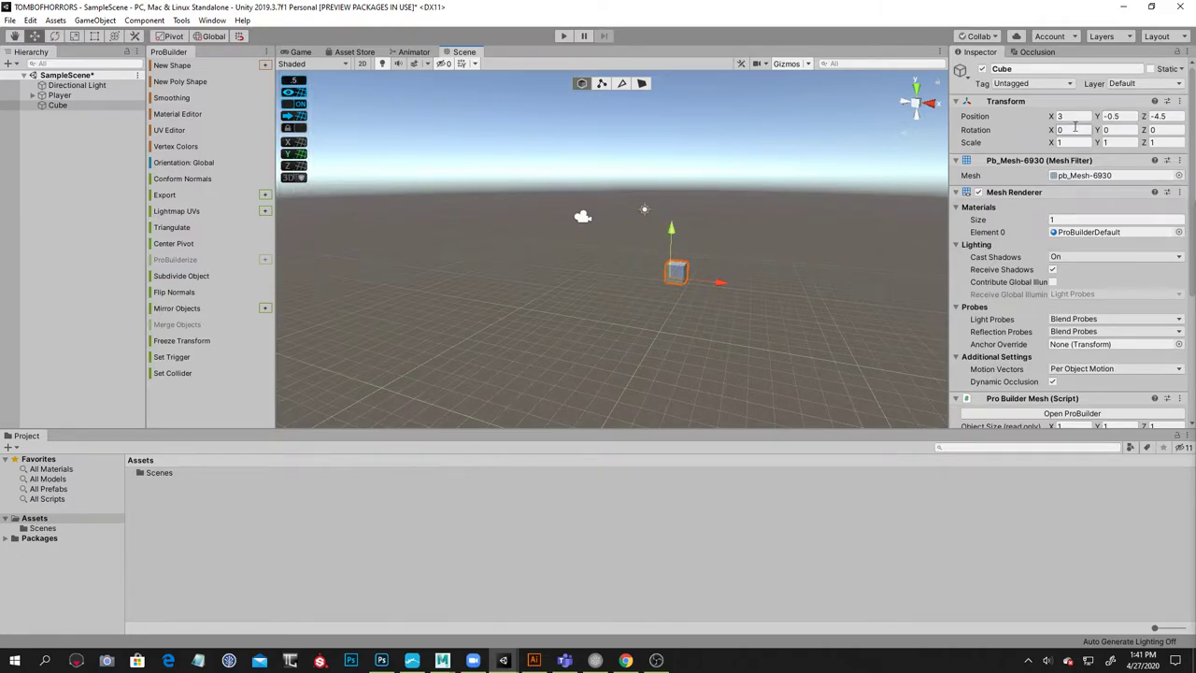
{"action": "mouse_move", "coordinate": [672, 227]}
{"action": "left_mouse_down"}
{"action": "mouse_move", "coordinate": [678, 253]}
{"action": "mouse_move", "coordinate": [682, 215]}
{"action": "left_mouse_up"}
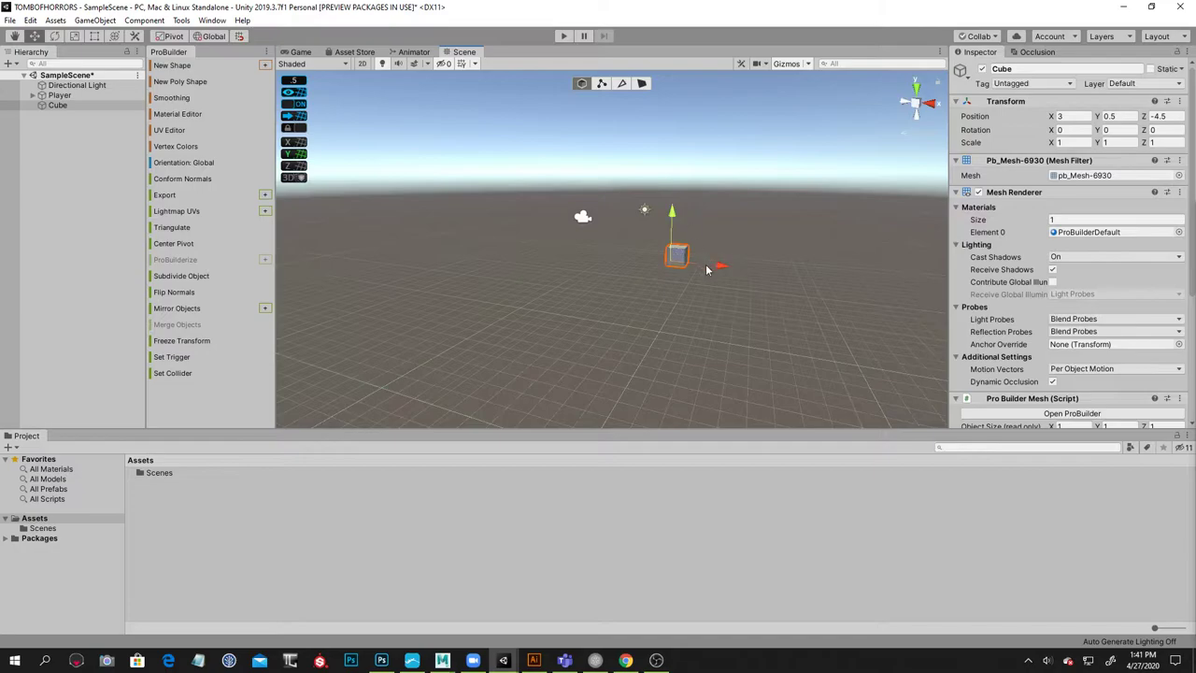
{"action": "mouse_move", "coordinate": [720, 267]}
{"action": "left_mouse_down"}
{"action": "mouse_move", "coordinate": [697, 262]}
{"action": "mouse_move", "coordinate": [743, 266]}
{"action": "mouse_move", "coordinate": [704, 269]}
{"action": "left_mouse_up"}
Set the cube's position to 0 on the X, Y and Z axes
{"action": "left_click", "coordinate": [1109, 116]}
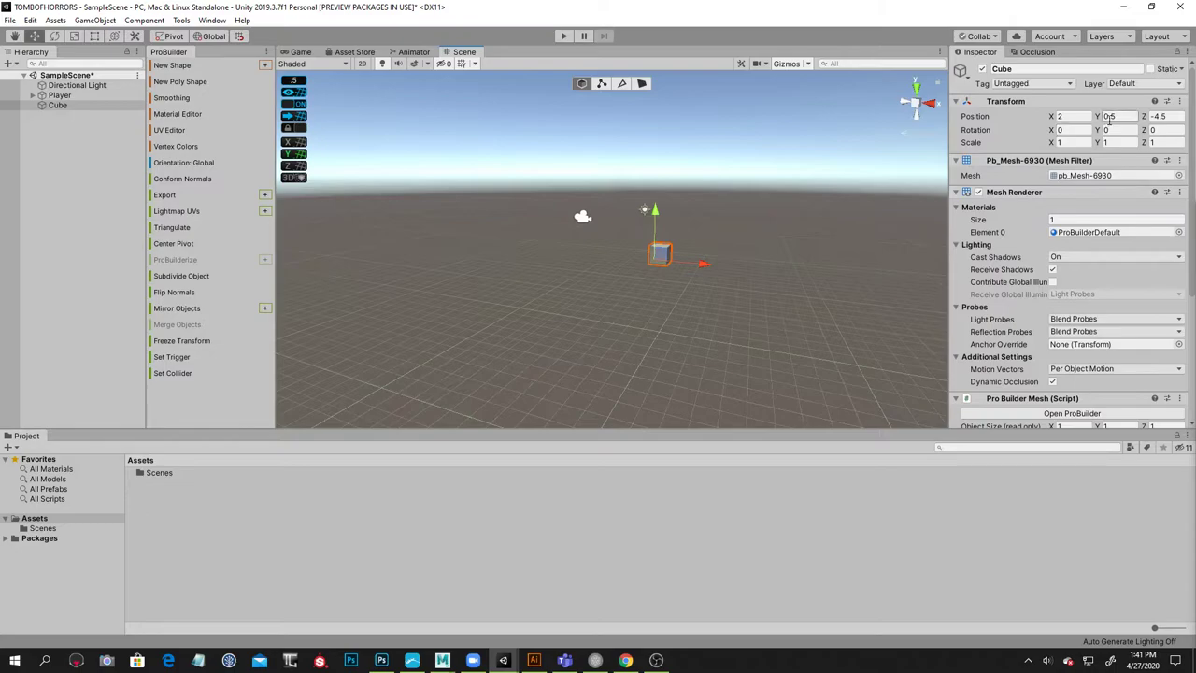
{"action": "double_click", "coordinate": [1112, 116]}
{"action": "type", "text": "0"}
{"action": "left_click", "coordinate": [1068, 116]}
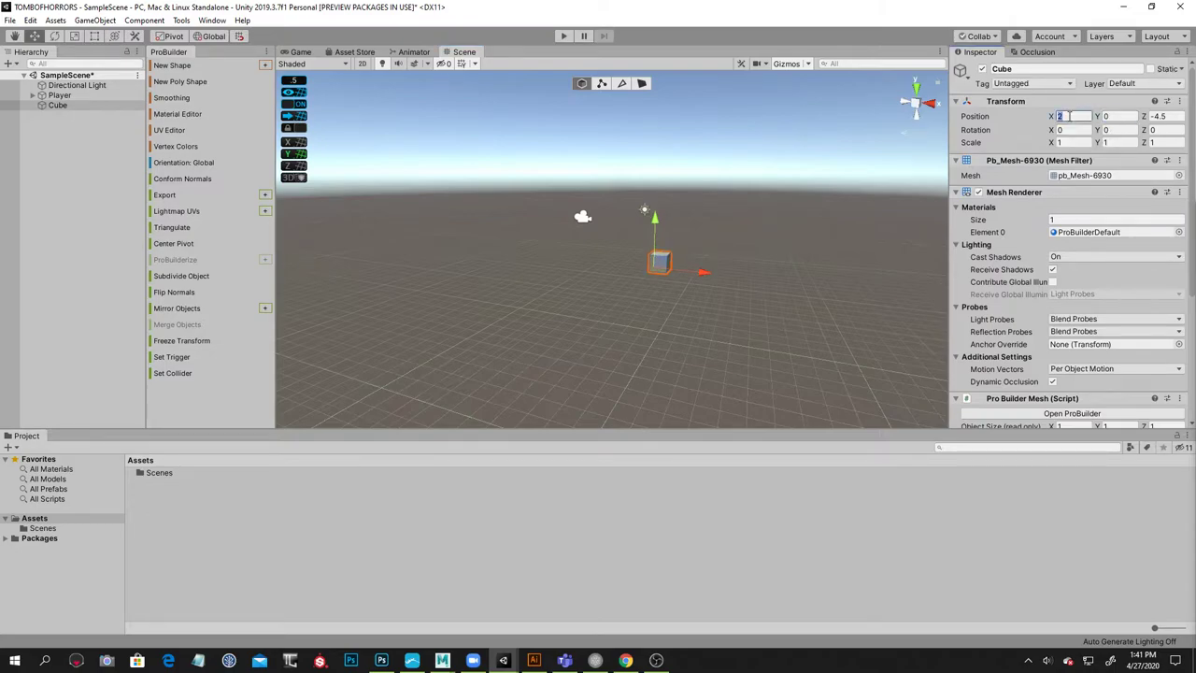
{"action": "type", "text": "0"}
{"action": "left_click", "coordinate": [1174, 118]}
{"action": "type", "text": "0"}
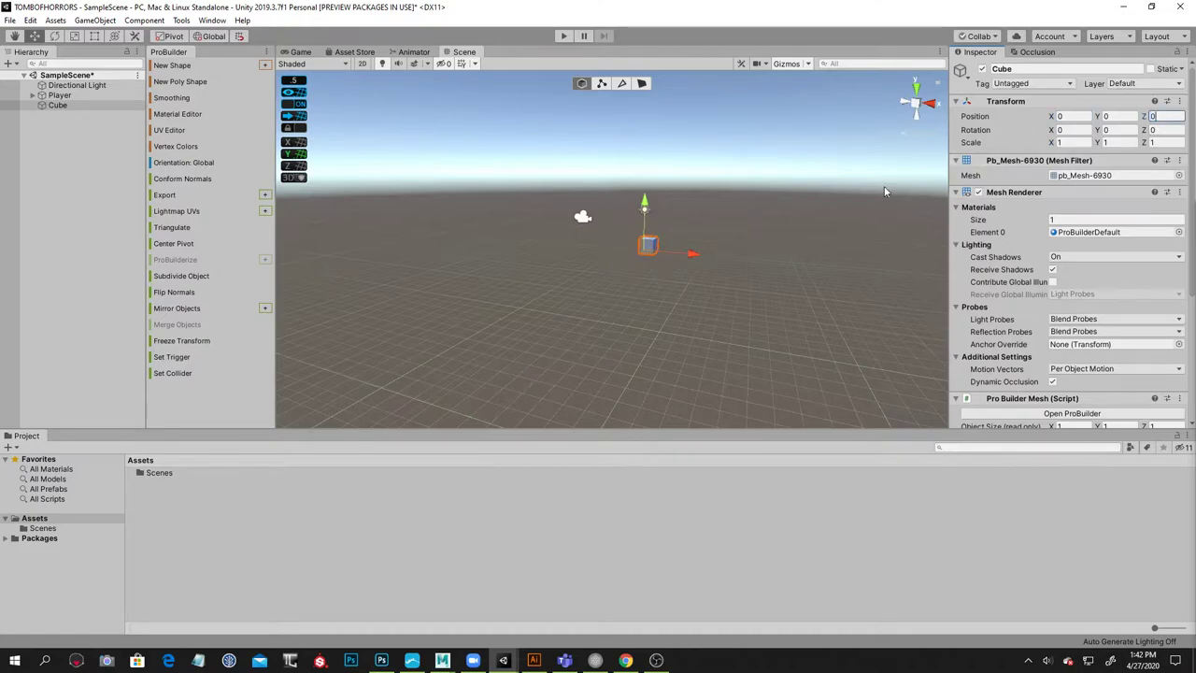
Pull two of the cube's side faces outward in face selection mode to start a long floor slab
{"action": "left_click", "coordinate": [730, 214]}
{"action": "left_click_drag", "start_coordinate": [729, 212], "coordinate": [669, 252], "text": "alt"}
{"action": "left_click", "coordinate": [669, 252]}
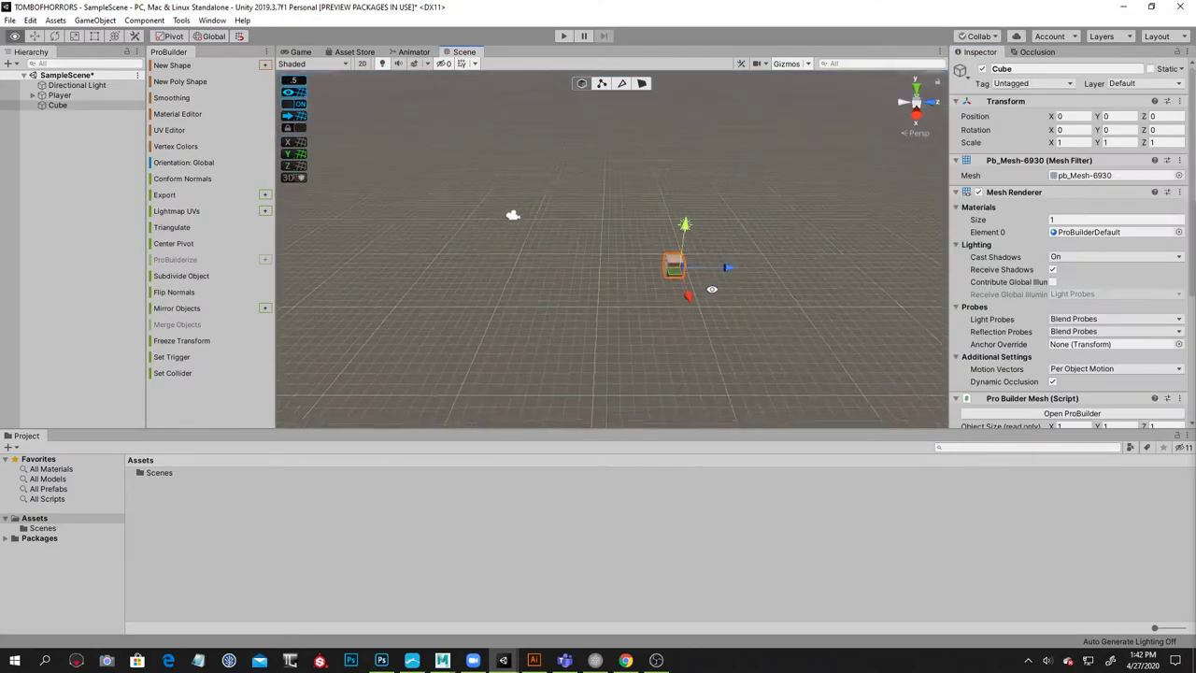
{"action": "left_click", "coordinate": [642, 84]}
{"action": "left_click_drag", "start_coordinate": [570, 288], "coordinate": [645, 315], "text": "alt"}
{"action": "left_click_drag", "start_coordinate": [706, 242], "coordinate": [690, 314]}
{"action": "left_click", "coordinate": [613, 258]}
{"action": "left_click", "coordinate": [614, 256]}
{"action": "left_click_drag", "start_coordinate": [532, 303], "coordinate": [692, 322], "text": "alt"}
{"action": "left_click", "coordinate": [692, 325]}
{"action": "left_click_drag", "start_coordinate": [693, 252], "coordinate": [271, 310]}
Pull another side face outward so the floor slab measures 13 × 1 × 37, and return to object selection
{"action": "left_click", "coordinate": [617, 272]}
{"action": "left_click_drag", "start_coordinate": [612, 275], "coordinate": [958, 249], "text": "alt"}
{"action": "middle_click_drag", "start_coordinate": [761, 270], "coordinate": [562, 284]}
{"action": "left_click_drag", "start_coordinate": [563, 284], "coordinate": [775, 306], "text": "alt"}
{"action": "left_click_drag", "start_coordinate": [785, 262], "coordinate": [684, 289]}
{"action": "left_click_drag", "start_coordinate": [509, 278], "coordinate": [721, 226], "text": "alt"}
{"action": "left_click", "coordinate": [581, 84]}
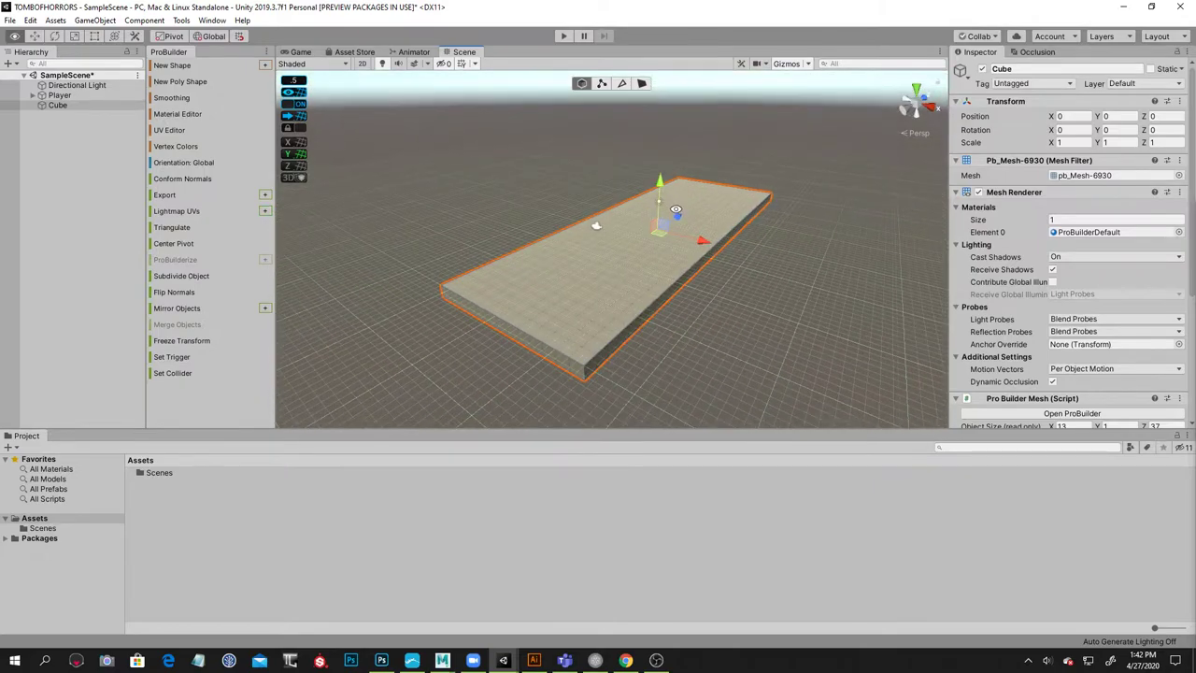
Duplicate the floor slab, raise the copy to Y 1 and narrow it to a 1-unit-wide strip along one long edge
{"action": "key", "text": "ctrl+d"}
{"action": "left_click_drag", "start_coordinate": [659, 183], "coordinate": [633, 222]}
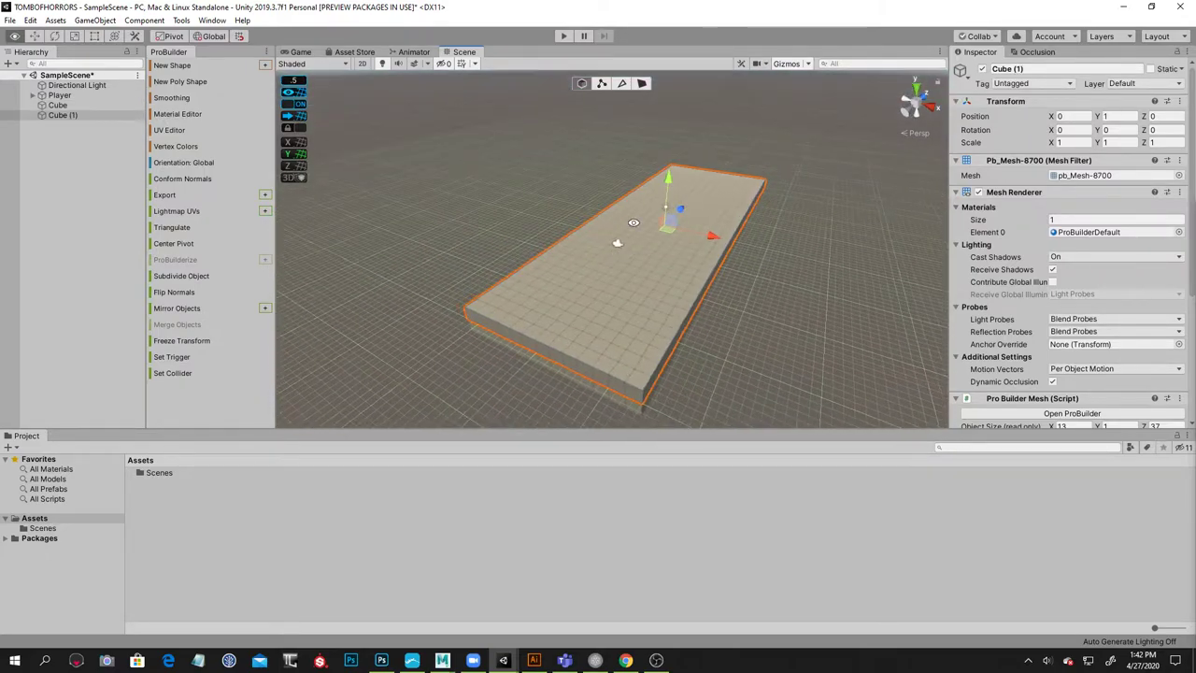
{"action": "left_click", "coordinate": [641, 85]}
{"action": "left_click", "coordinate": [683, 331]}
{"action": "left_click_drag", "start_coordinate": [752, 331], "coordinate": [685, 265], "text": "alt"}
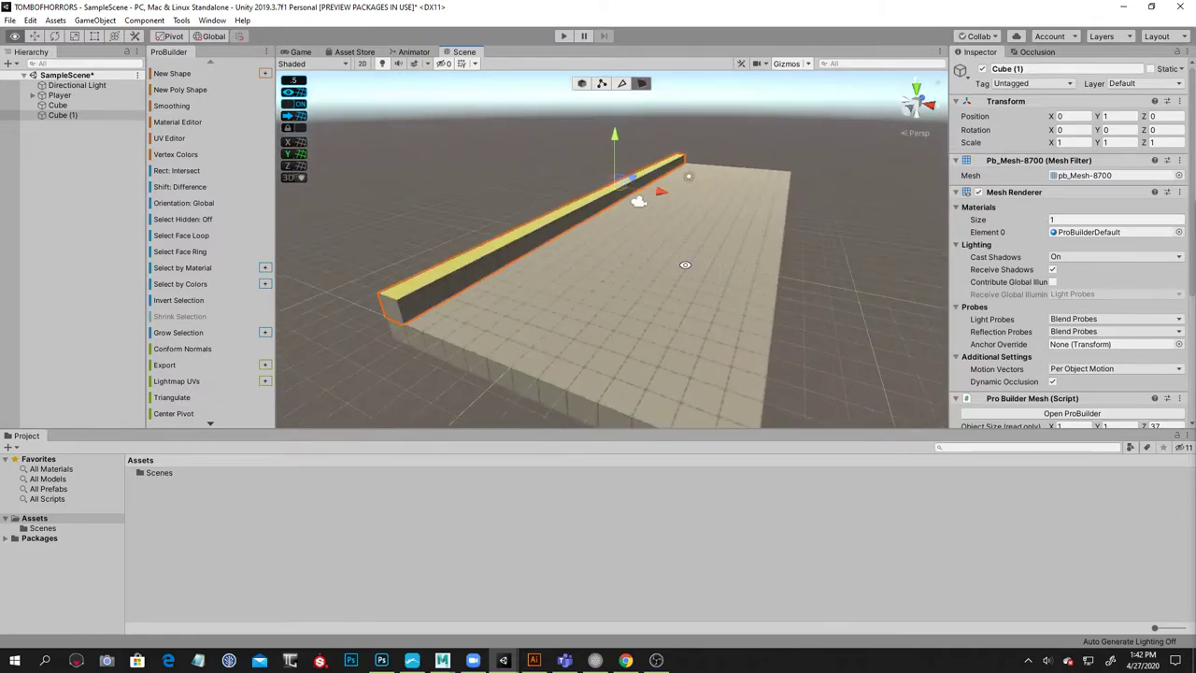
Raise the strip's top face to make a wall 9 units high, and return to object selection
{"action": "scroll", "coordinate": [628, 175], "scroll_direction": "down", "scroll_amount": 3}
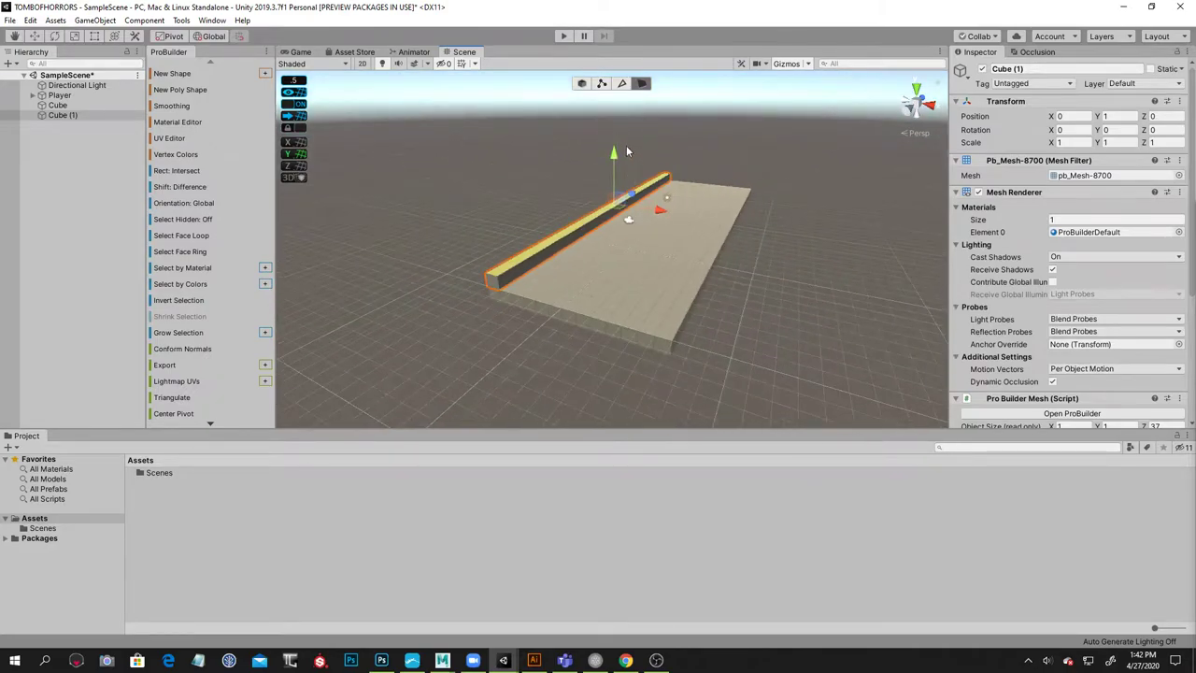
{"action": "left_click_drag", "start_coordinate": [613, 155], "coordinate": [615, 84]}
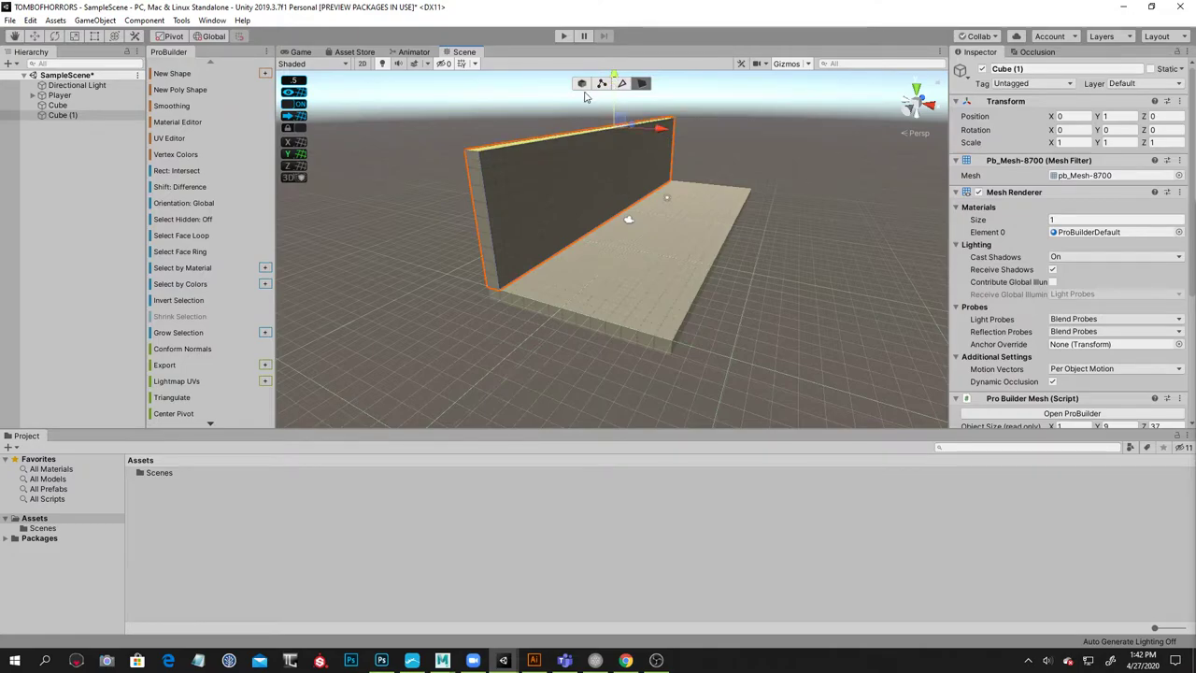
{"action": "left_click", "coordinate": [581, 85]}
Duplicate the wall, move the copy to X 12 along the opposite floor edge and check the corridor in the Game view
{"action": "left_click", "coordinate": [480, 140]}
{"action": "left_click_drag", "start_coordinate": [480, 139], "coordinate": [529, 213], "text": "alt"}
{"action": "left_click", "coordinate": [582, 216]}
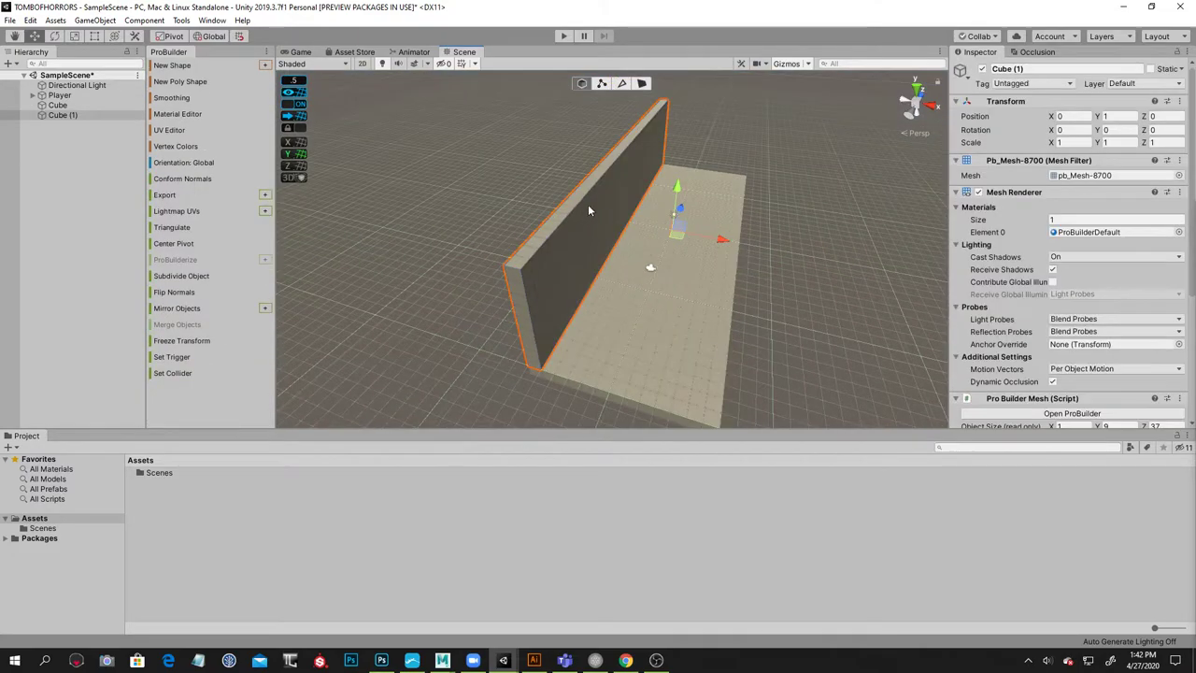
{"action": "key", "text": "ctrl+d"}
{"action": "left_click_drag", "start_coordinate": [742, 242], "coordinate": [867, 246]}
{"action": "left_click", "coordinate": [837, 334]}
{"action": "left_click_drag", "start_coordinate": [837, 333], "coordinate": [795, 275], "text": "alt"}
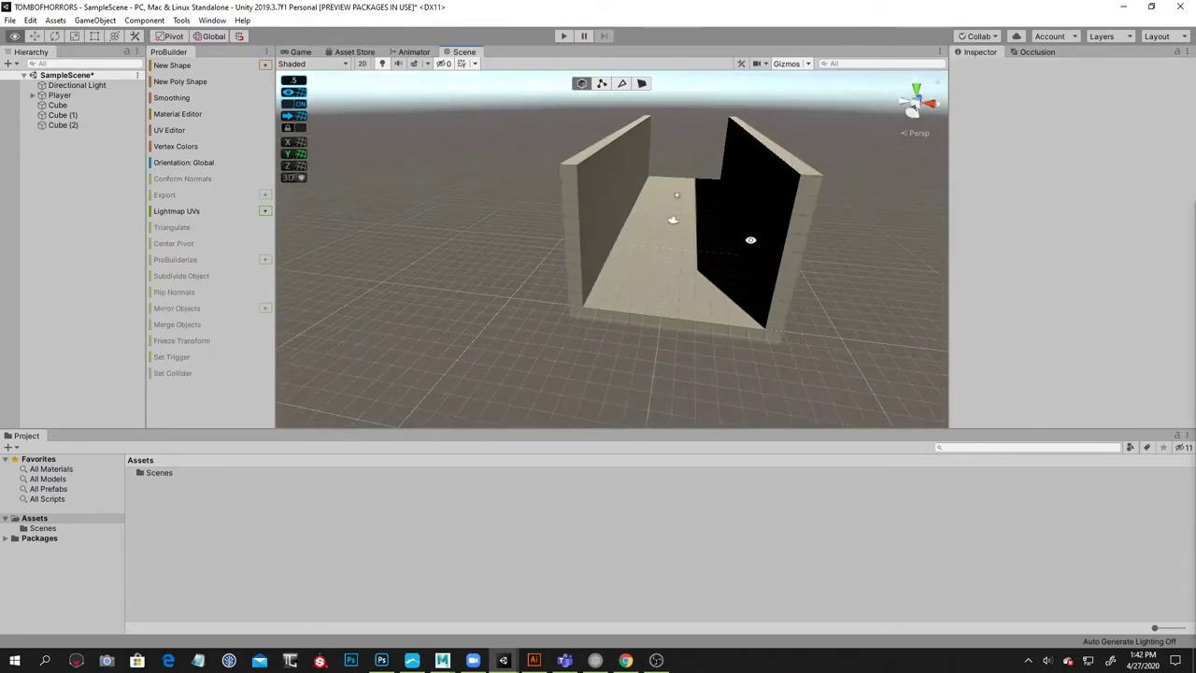
{"action": "left_click", "coordinate": [299, 53]}
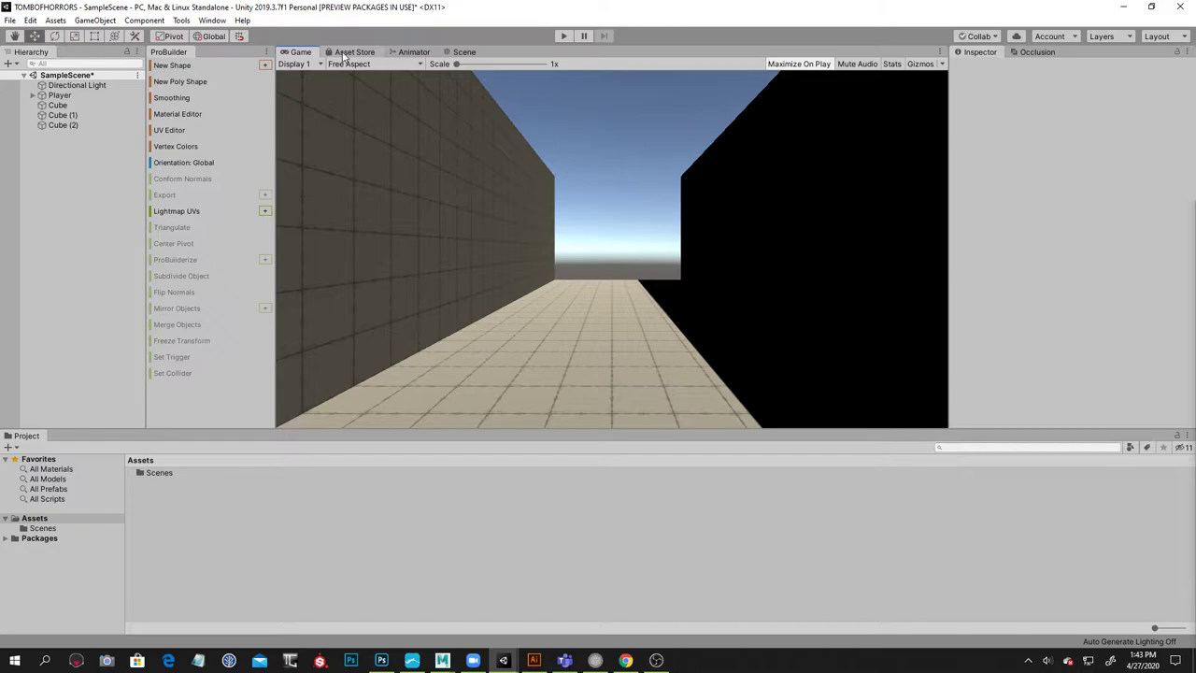
{"action": "left_click", "coordinate": [464, 51]}
Extrude the second wall's top face up and inward into a sloped roof with a flat ridge, about 7.5 wide and 14 high
{"action": "left_click_drag", "start_coordinate": [782, 181], "coordinate": [795, 217], "text": "alt"}
{"action": "left_click", "coordinate": [678, 286]}
{"action": "left_click", "coordinate": [642, 84]}
{"action": "left_click", "coordinate": [712, 174]}
{"action": "right_click_drag", "start_coordinate": [795, 218], "coordinate": [739, 232], "text": "alt"}
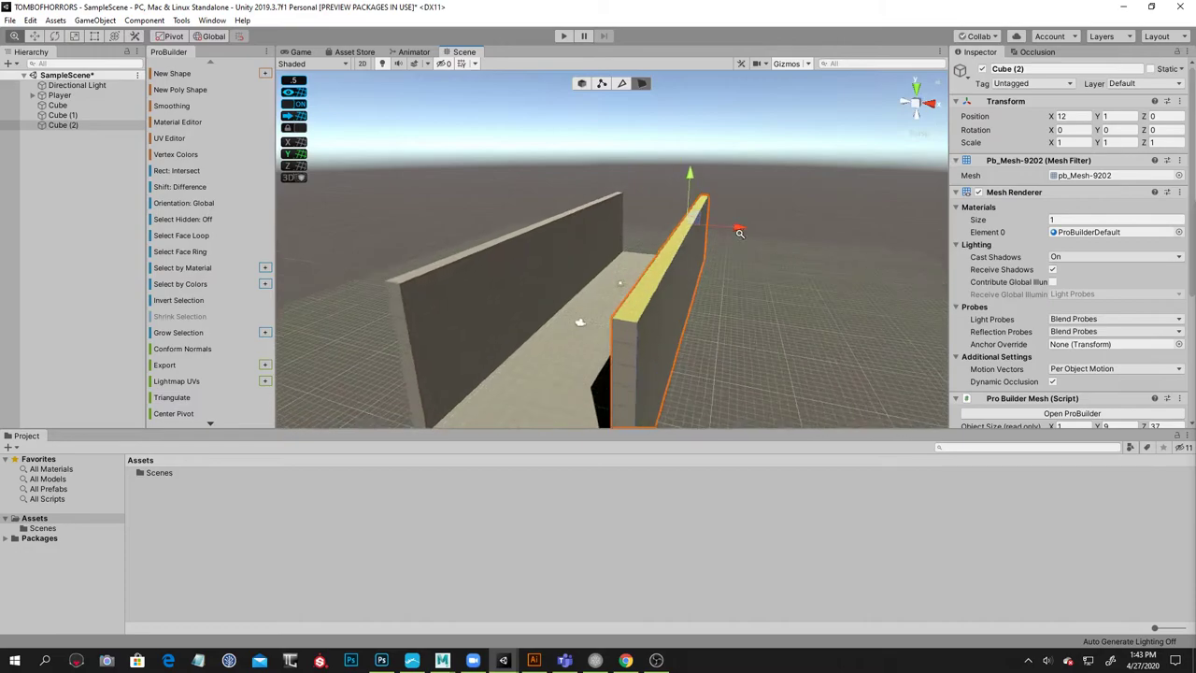
{"action": "left_click_drag", "start_coordinate": [692, 177], "coordinate": [694, 94]}
{"action": "left_click_drag", "start_coordinate": [738, 153], "coordinate": [680, 144], "text": "alt"}
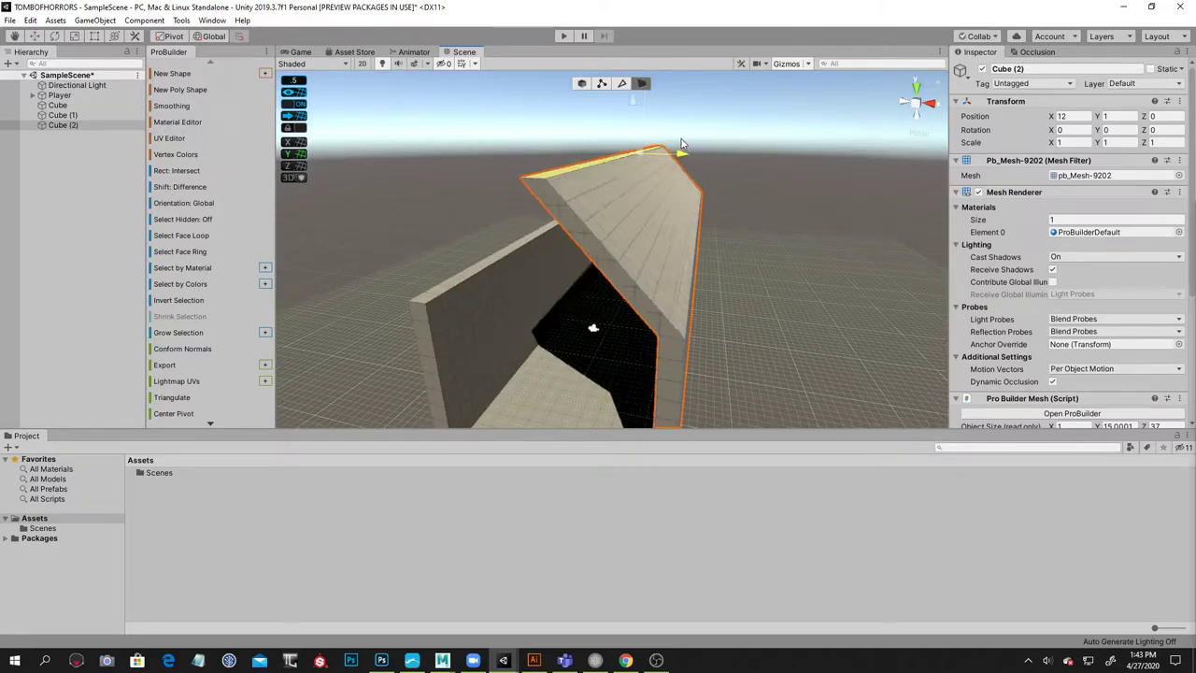
{"action": "left_click_drag", "start_coordinate": [630, 105], "coordinate": [678, 134]}
{"action": "left_click", "coordinate": [660, 202]}
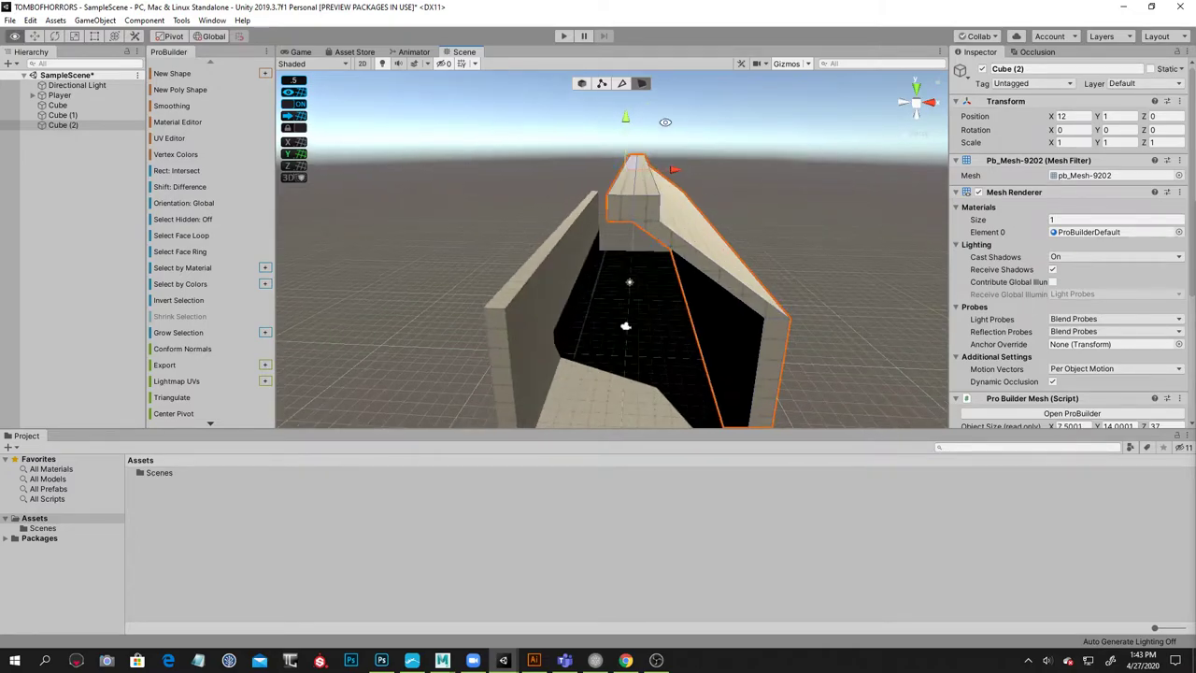
Return to object selection and delete the plain straight wall opposite the sloped one
{"action": "left_click", "coordinate": [585, 86]}
{"action": "left_click", "coordinate": [562, 223]}
{"action": "left_click", "coordinate": [564, 240]}
{"action": "left_click_drag", "start_coordinate": [783, 255], "coordinate": [797, 198], "text": "alt"}
{"action": "left_click", "coordinate": [814, 266]}
{"action": "left_click_drag", "start_coordinate": [873, 280], "coordinate": [862, 253], "text": "alt"}
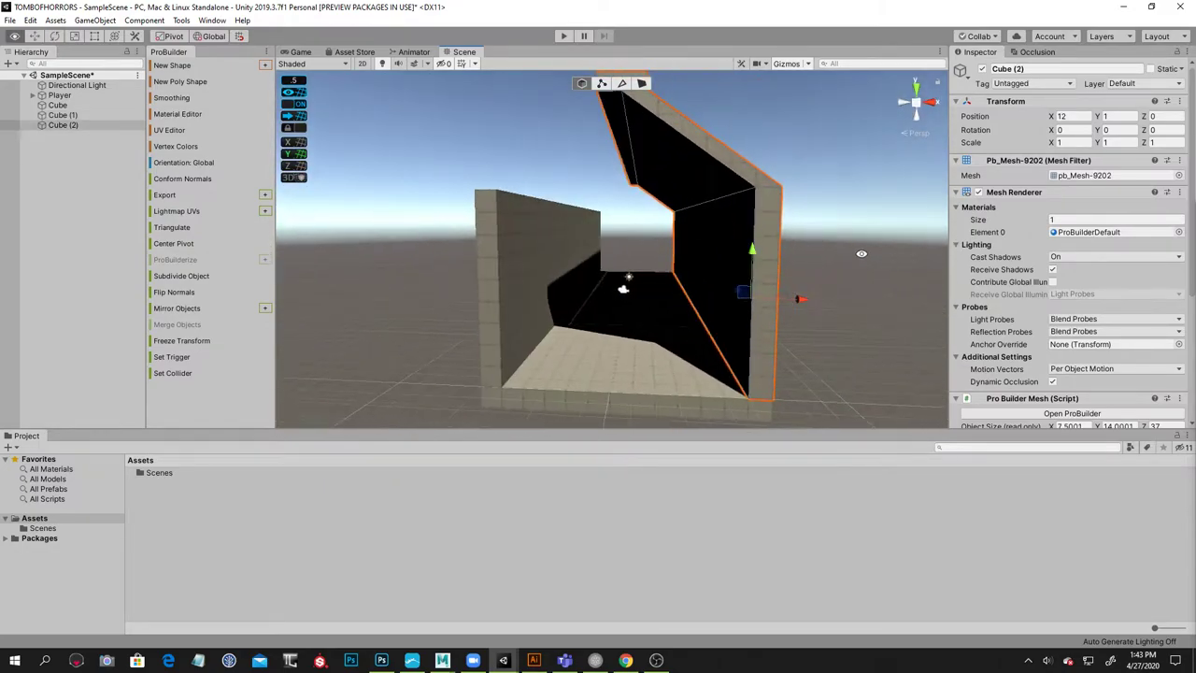
{"action": "left_click", "coordinate": [573, 259]}
{"action": "key", "text": "Delete"}
Try to mirror the sloped wall section with Mirror Objects
{"action": "left_click", "coordinate": [728, 213]}
{"action": "left_click_drag", "start_coordinate": [728, 213], "coordinate": [711, 258], "text": "alt"}
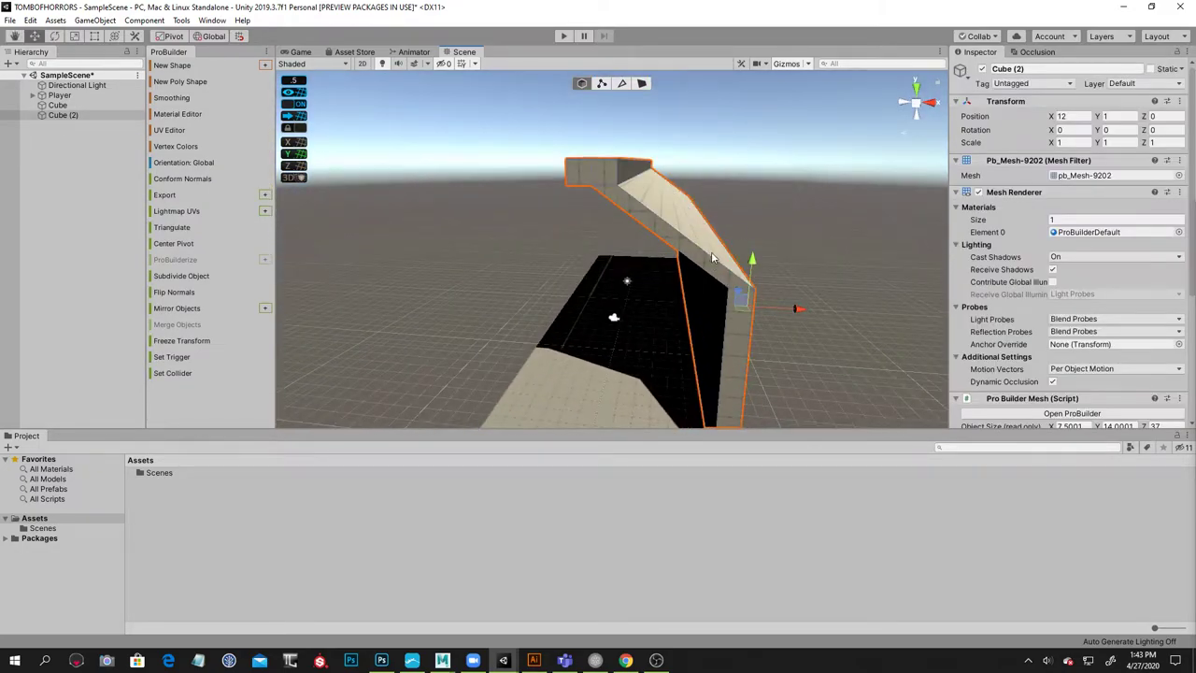
{"action": "left_click", "coordinate": [191, 311]}
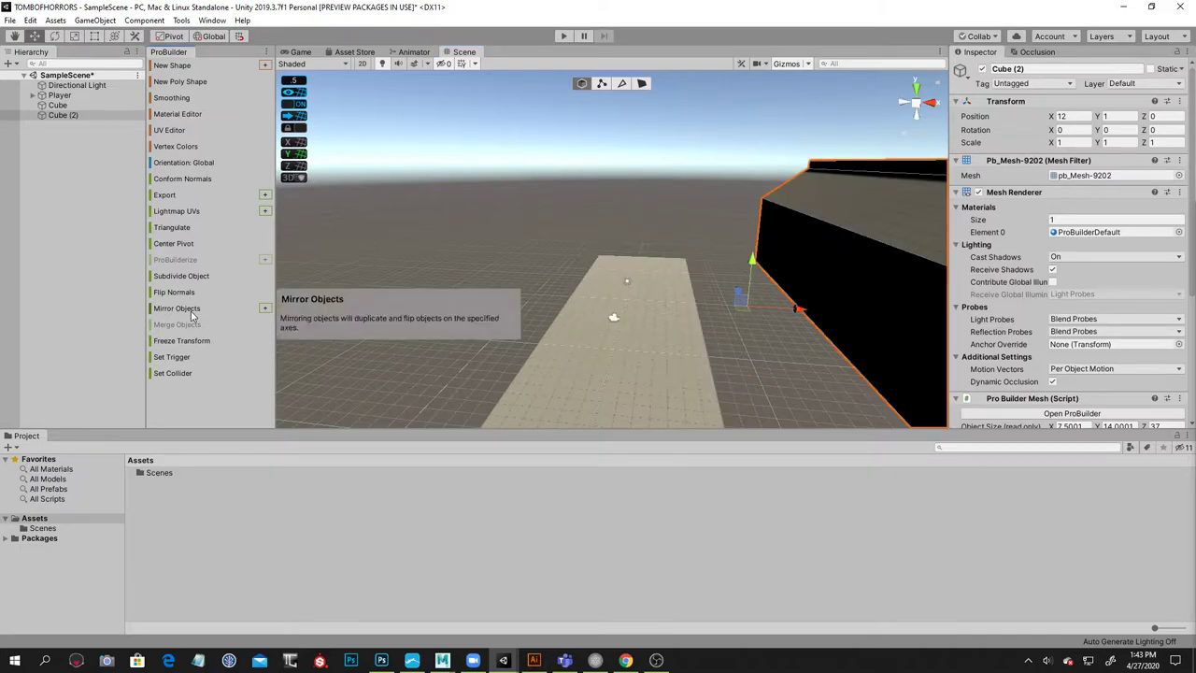
{"action": "left_click", "coordinate": [192, 312]}
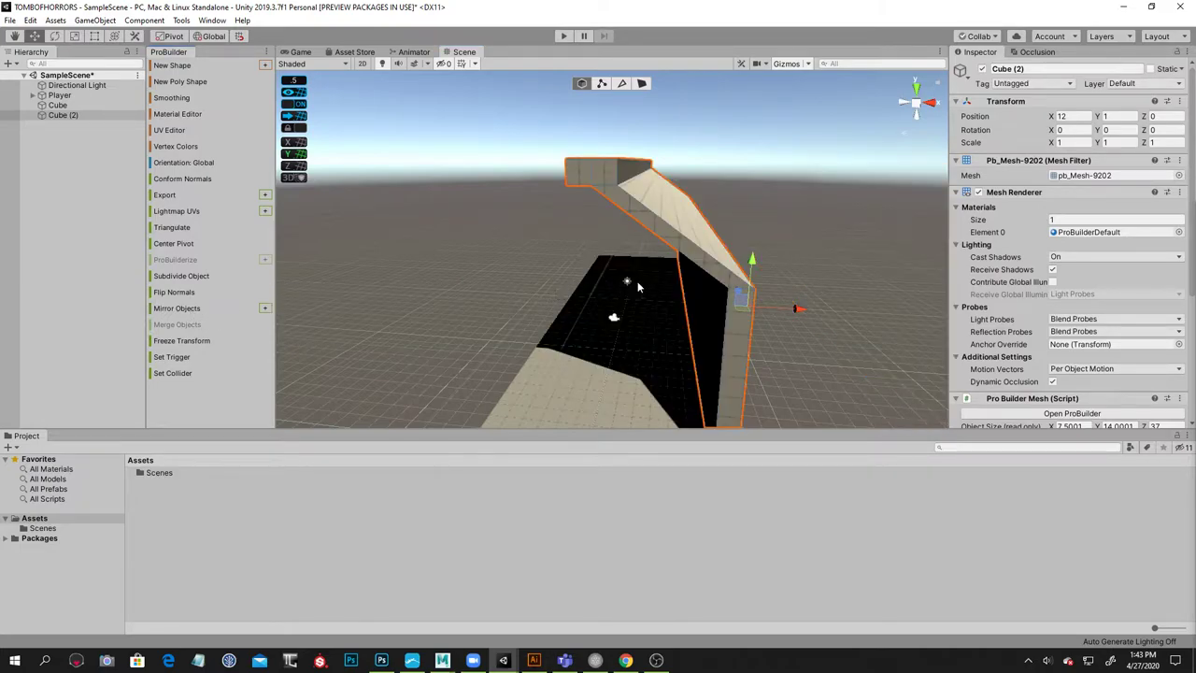
Duplicate the sloped wall section, mirror the copy and align the two halves into a symmetrical peaked tunnel
{"action": "left_click", "coordinate": [691, 224]}
{"action": "left_click", "coordinate": [683, 230]}
{"action": "key", "text": "ctrl+d"}
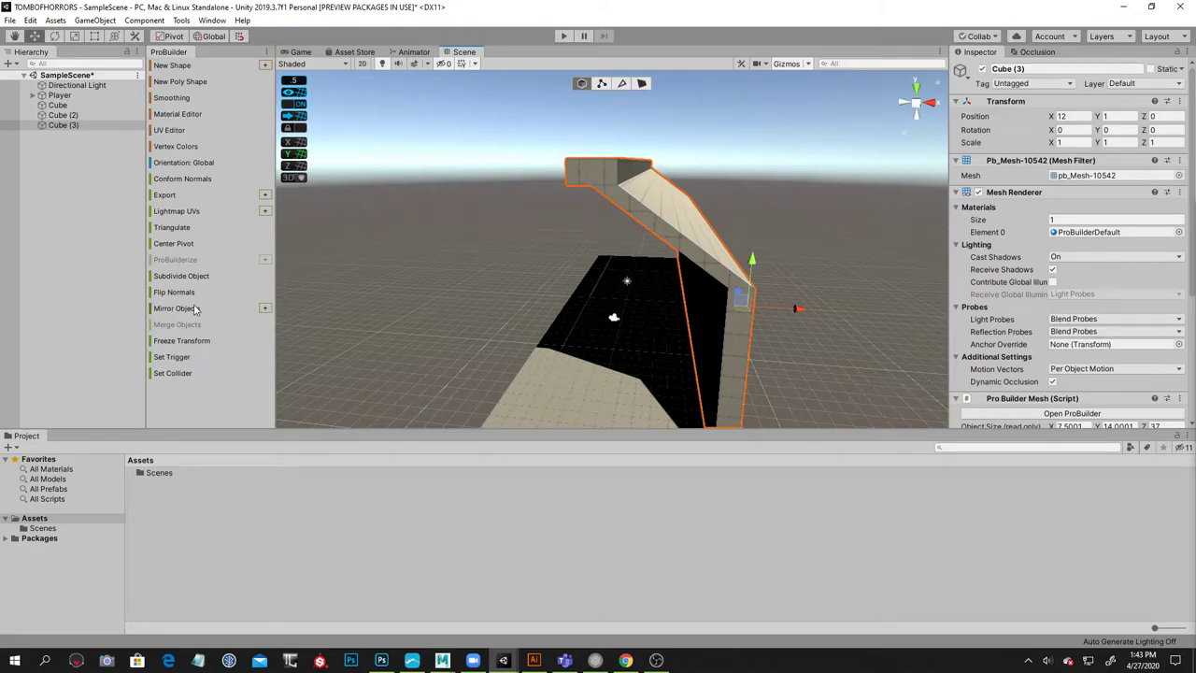
{"action": "left_click", "coordinate": [176, 308]}
{"action": "left_click_drag", "start_coordinate": [800, 309], "coordinate": [710, 238]}
{"action": "left_click_drag", "start_coordinate": [786, 296], "coordinate": [804, 295]}
Pull the floor slab's side face outward to meet the tunnel wall's outer edge, and return to object selection
{"action": "left_click", "coordinate": [654, 337]}
{"action": "left_click_drag", "start_coordinate": [827, 338], "coordinate": [549, 99], "text": "alt"}
{"action": "left_click", "coordinate": [642, 83]}
{"action": "left_click", "coordinate": [633, 340]}
{"action": "left_click_drag", "start_coordinate": [742, 300], "coordinate": [759, 303]}
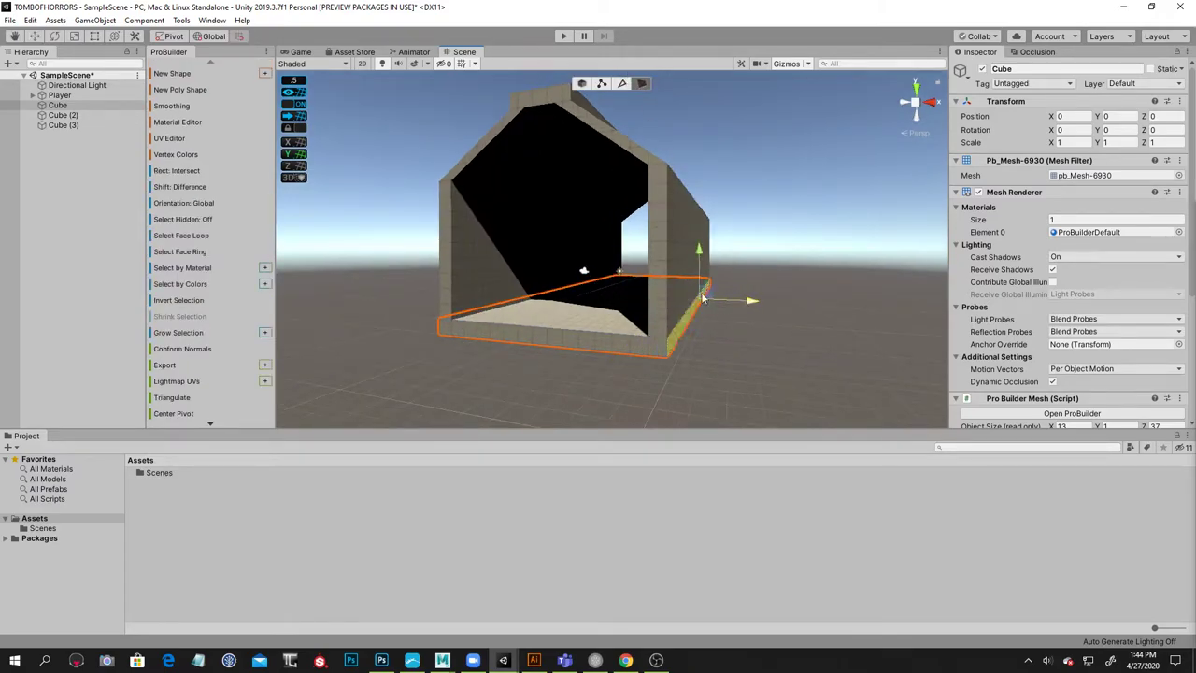
{"action": "left_click_drag", "start_coordinate": [621, 266], "coordinate": [710, 285], "text": "alt"}
{"action": "left_click", "coordinate": [878, 180]}
{"action": "left_click_drag", "start_coordinate": [878, 184], "coordinate": [756, 281], "text": "alt"}
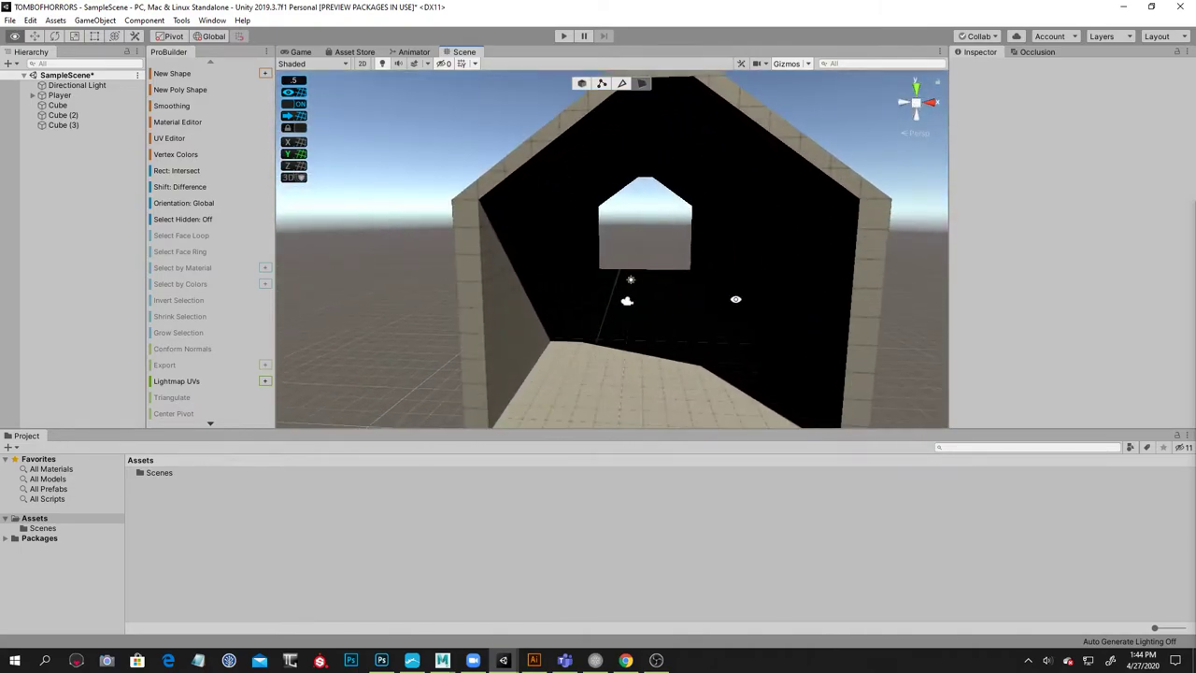
{"action": "left_click_drag", "start_coordinate": [719, 228], "coordinate": [682, 89], "text": "alt"}
{"action": "left_click", "coordinate": [581, 83]}
Examine the tunnel's roof, interior and floor joints from several angles
{"action": "left_click_drag", "start_coordinate": [830, 115], "coordinate": [1138, 464], "text": "alt"}
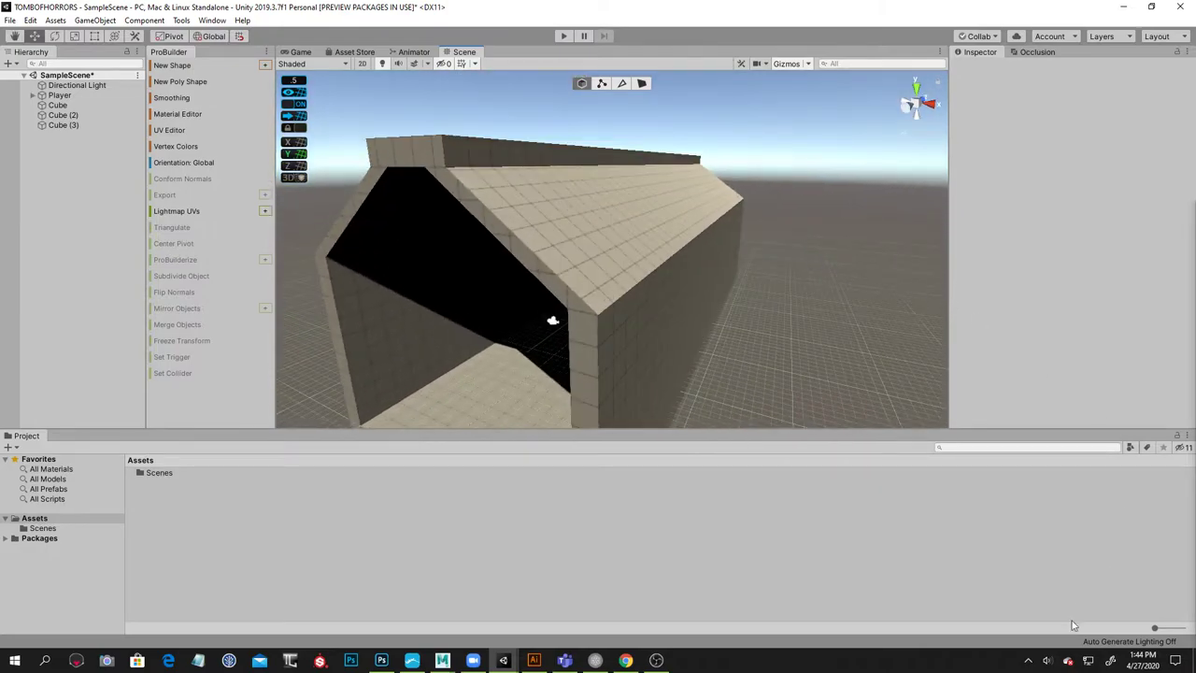
{"action": "left_click_drag", "start_coordinate": [789, 360], "coordinate": [803, 271], "text": "alt"}
{"action": "scroll", "coordinate": [704, 267], "scroll_direction": "down", "scroll_amount": 5}
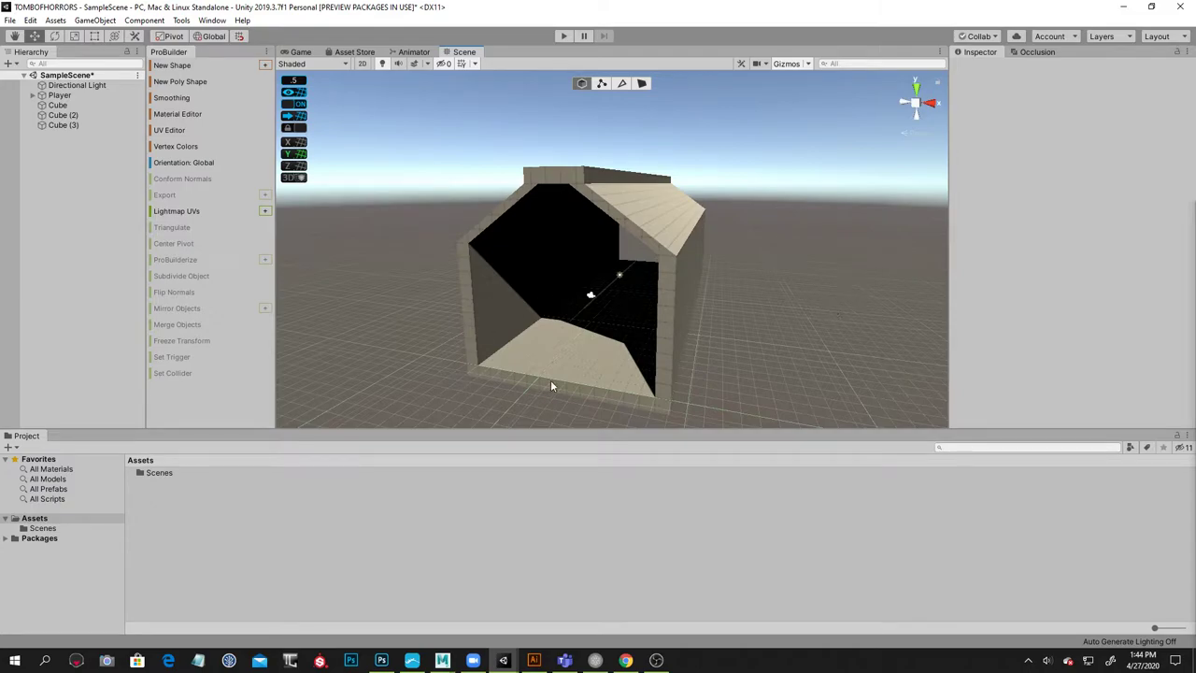
{"action": "left_click_drag", "start_coordinate": [716, 348], "coordinate": [762, 220], "text": "alt"}
{"action": "scroll", "coordinate": [639, 315], "scroll_direction": "up", "scroll_amount": 5, "text": "alt"}
{"action": "left_click", "coordinate": [764, 216]}
{"action": "left_click_drag", "start_coordinate": [882, 280], "coordinate": [635, 317], "text": "alt"}
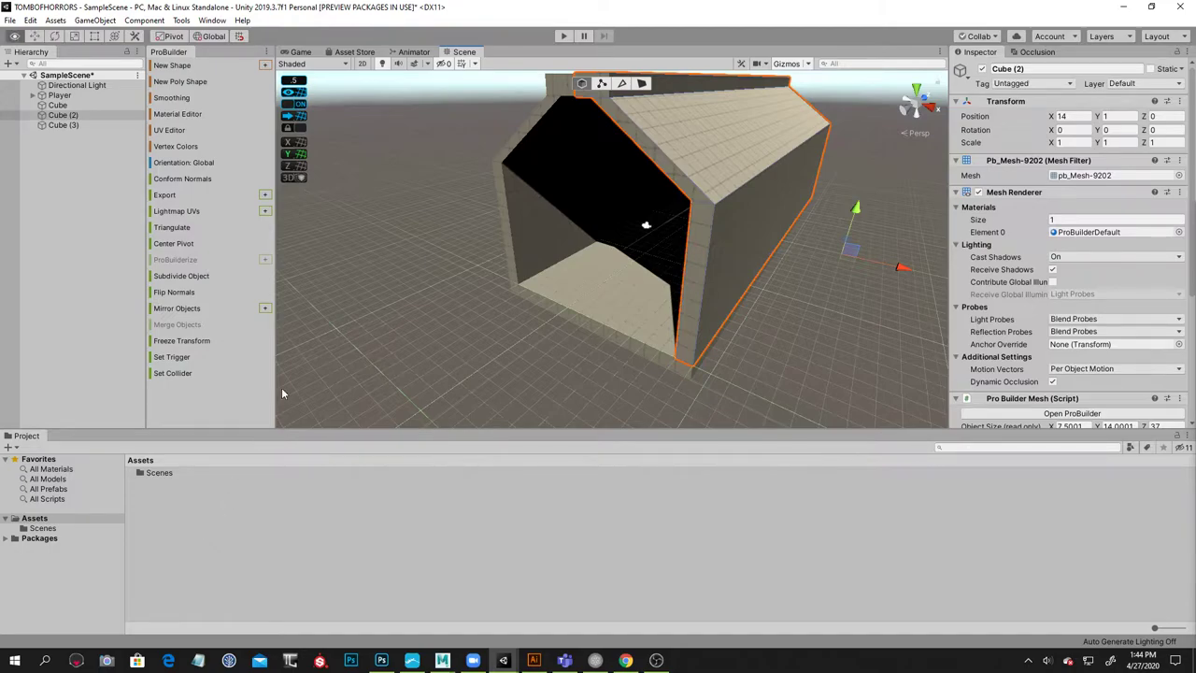
{"action": "left_click_drag", "start_coordinate": [513, 305], "coordinate": [507, 331], "text": "alt"}
{"action": "left_click_drag", "start_coordinate": [818, 254], "coordinate": [737, 182], "text": "alt"}
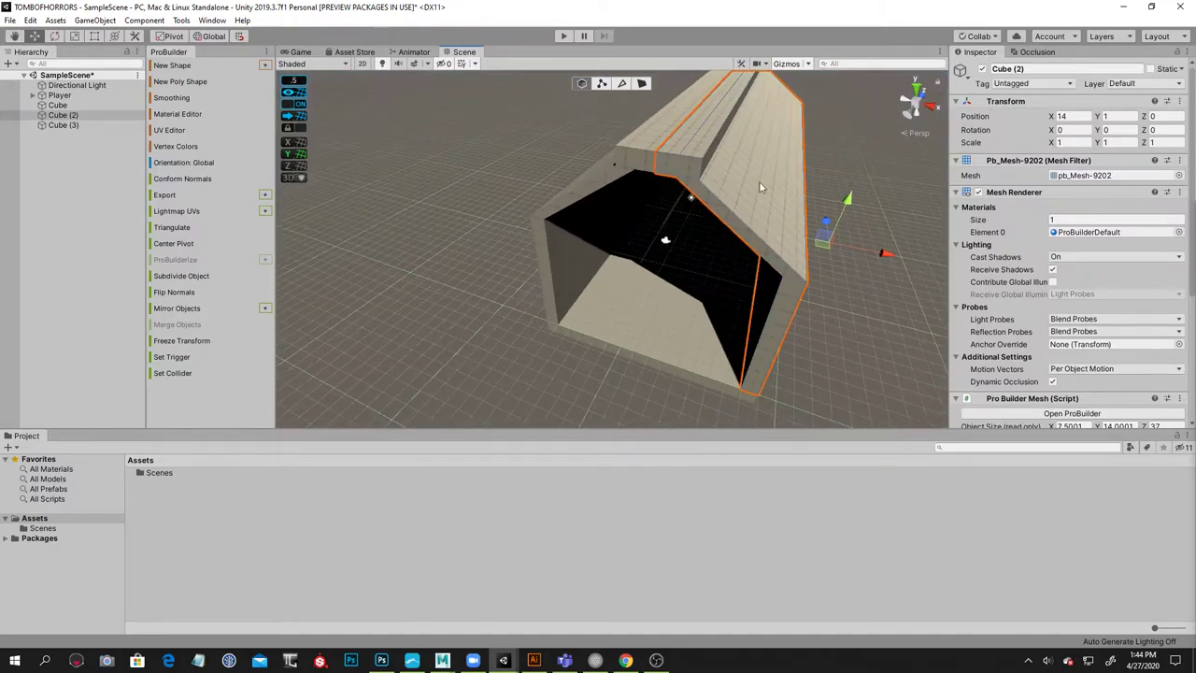
{"action": "left_click_drag", "start_coordinate": [842, 299], "coordinate": [823, 319], "text": "alt"}
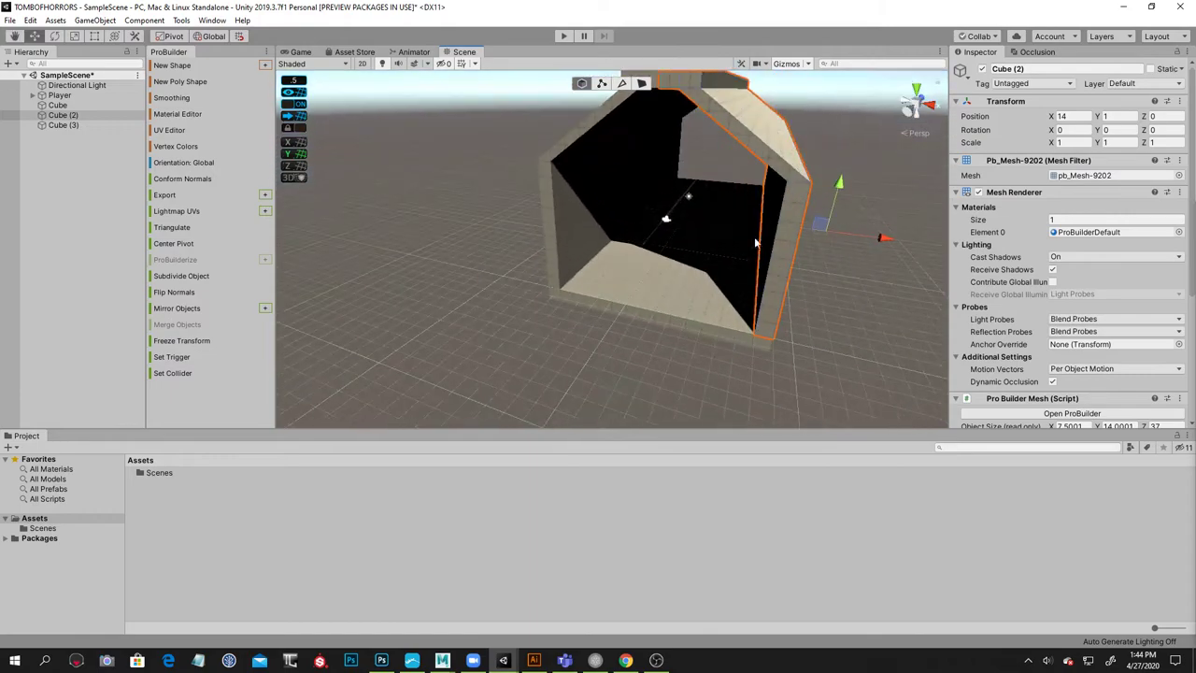
Create a new material named Skybox in the project's Assets folder
{"action": "left_click", "coordinate": [186, 521]}
{"action": "right_click", "coordinate": [170, 504]}
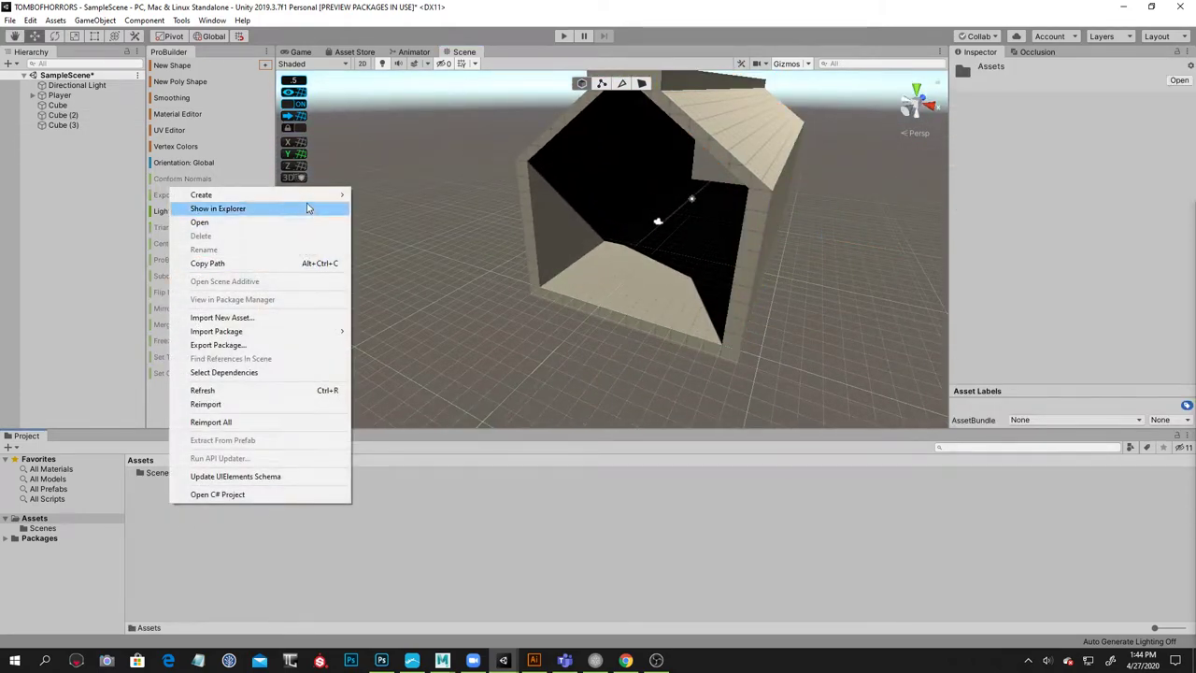
{"action": "mouse_move", "coordinate": [307, 198]}
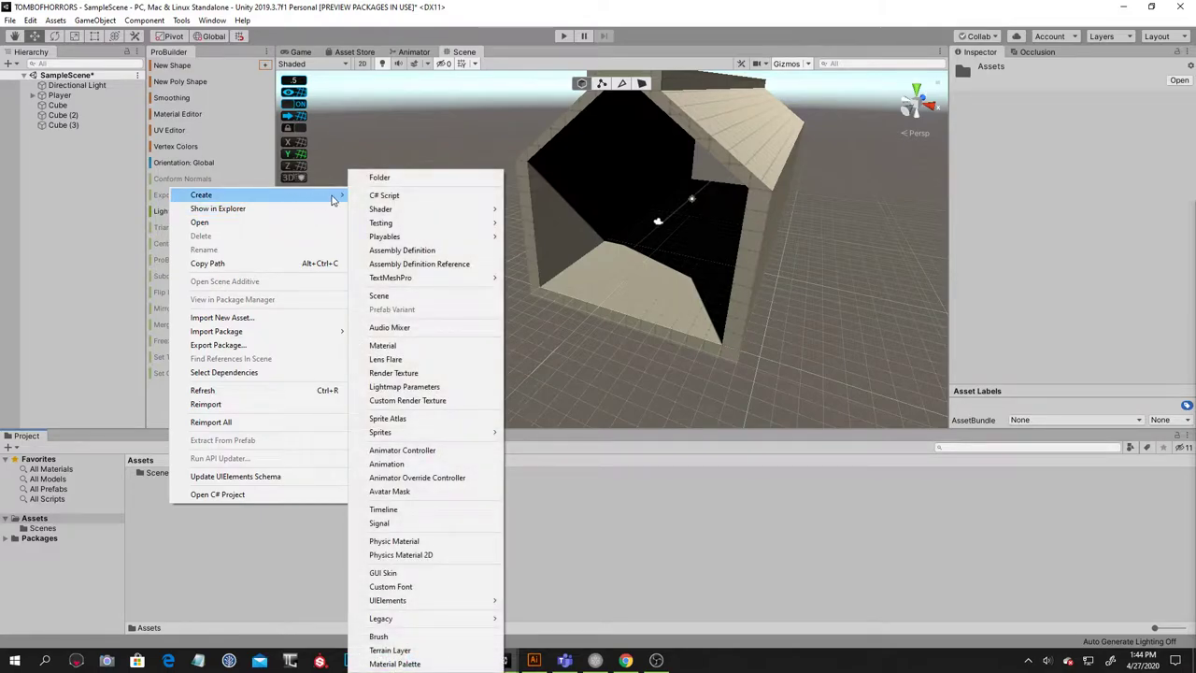
{"action": "left_click", "coordinate": [406, 347]}
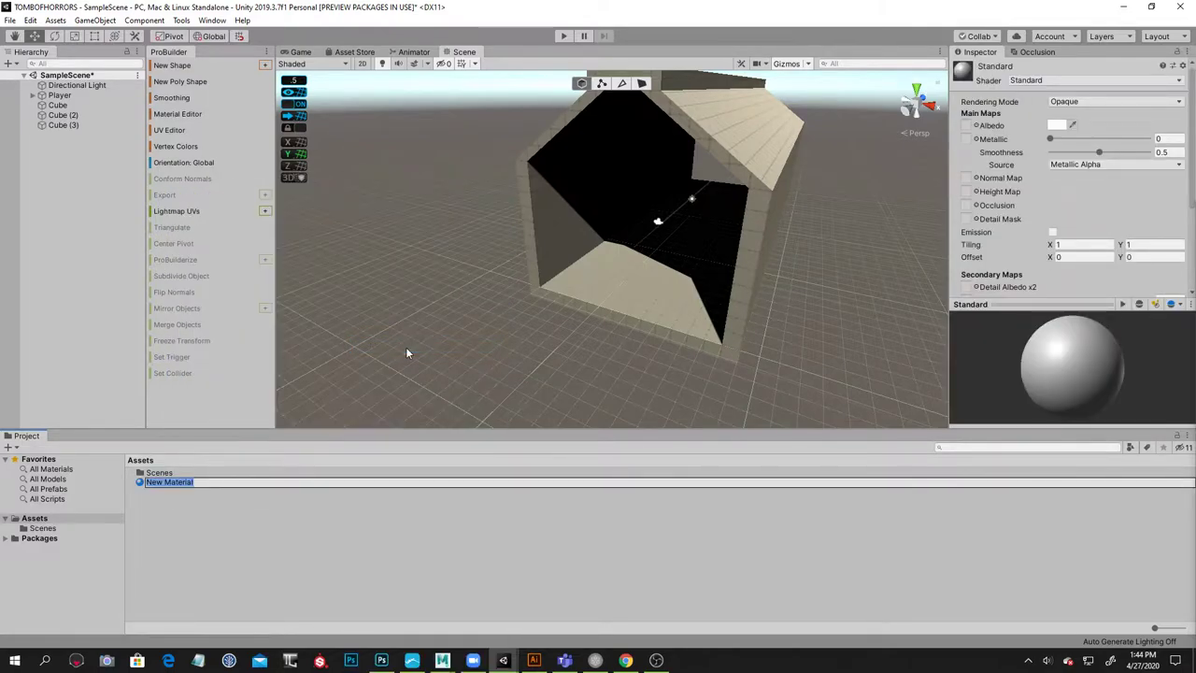
{"action": "type", "text": "Skybox"}
{"action": "key", "text": "Return"}
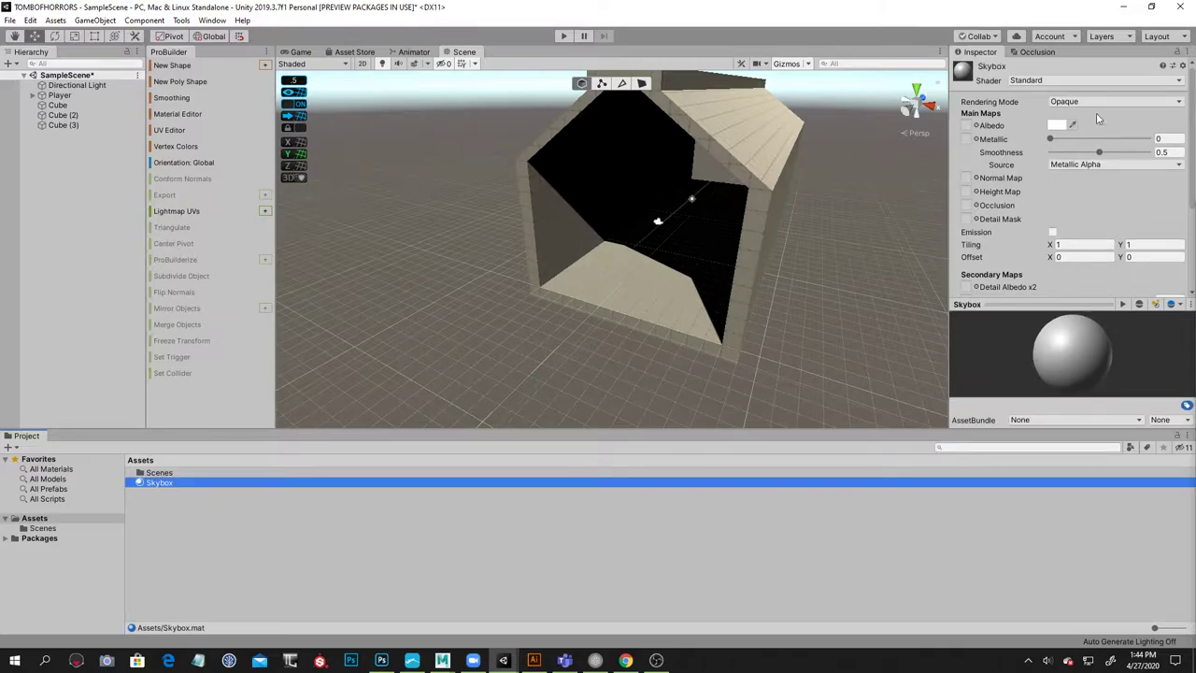
Set the Skybox material's shader to Skybox/Procedural
{"action": "left_click", "coordinate": [1063, 80]}
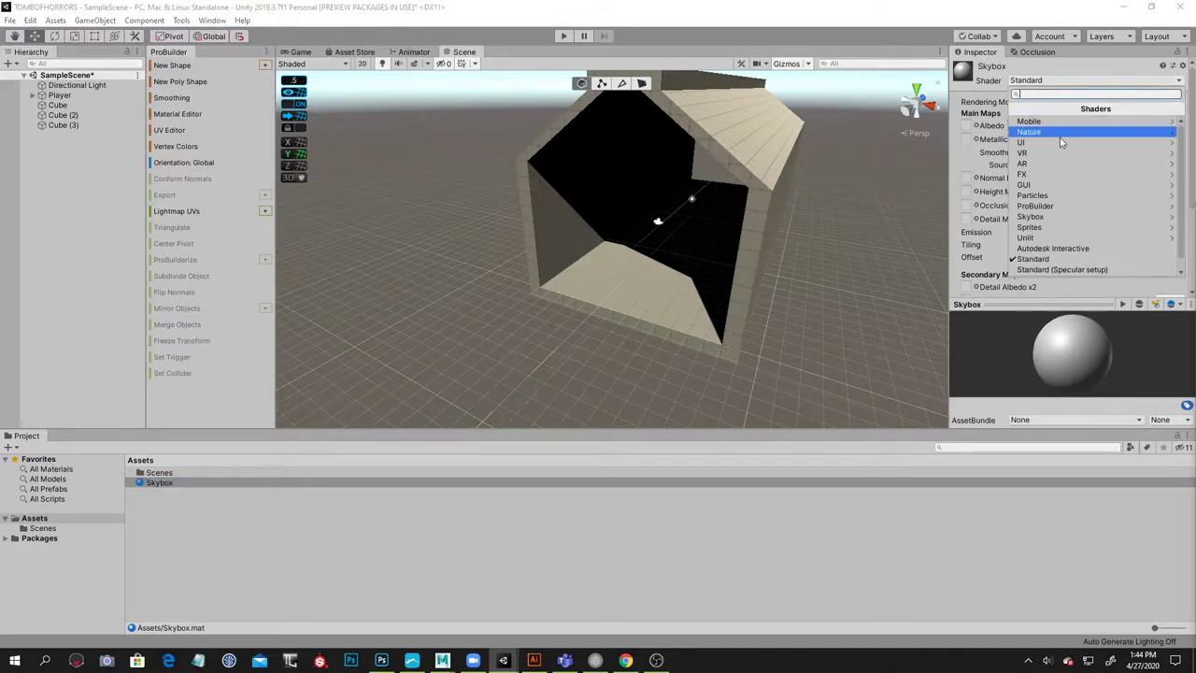
{"action": "left_click", "coordinate": [1065, 217]}
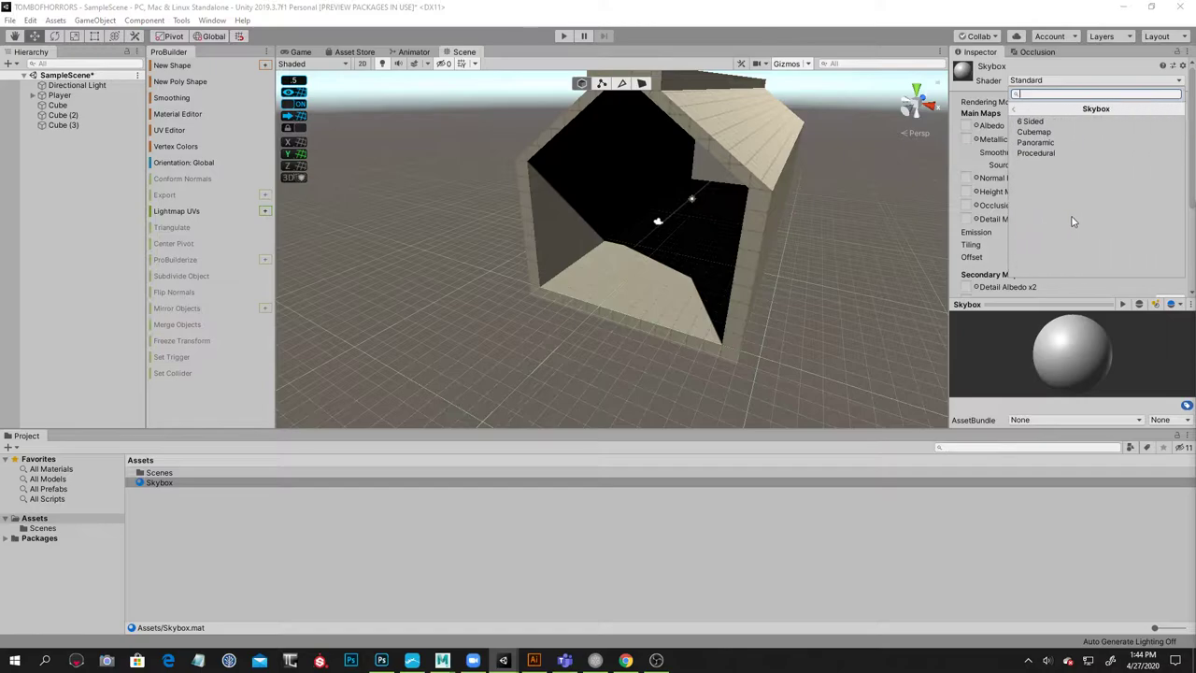
{"action": "left_click", "coordinate": [1066, 154]}
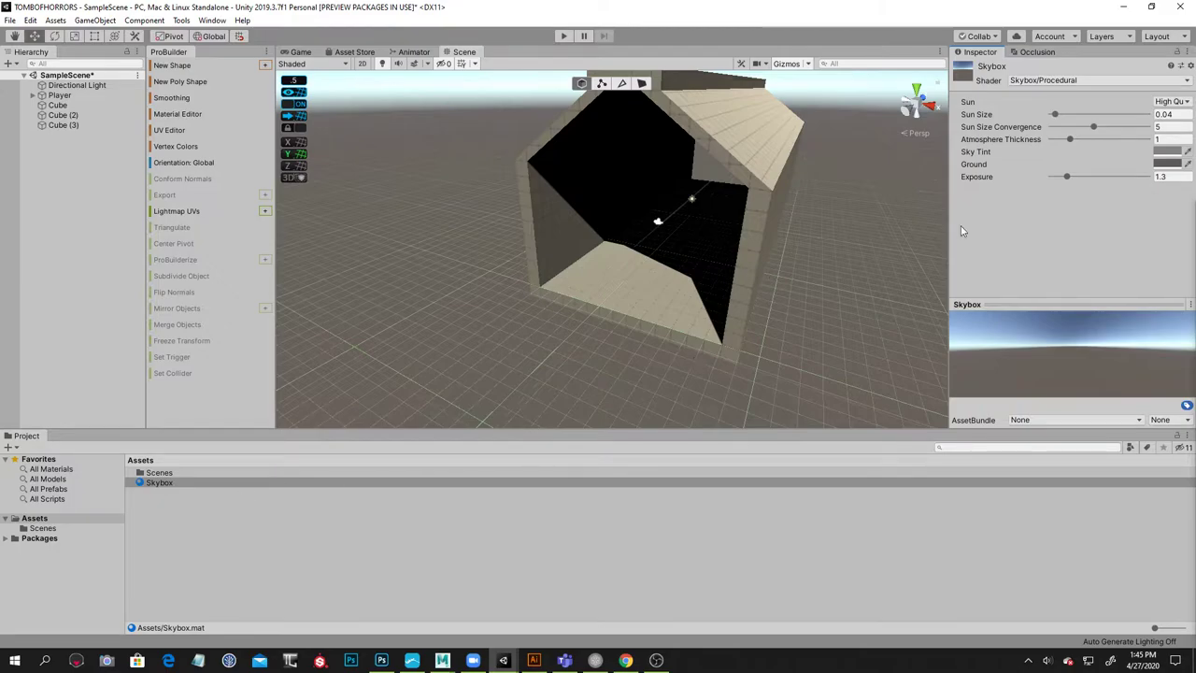
Give the Skybox material a dark teal-blue sky tint and reduce its atmosphere thickness to 0.58
{"action": "left_click", "coordinate": [1167, 151]}
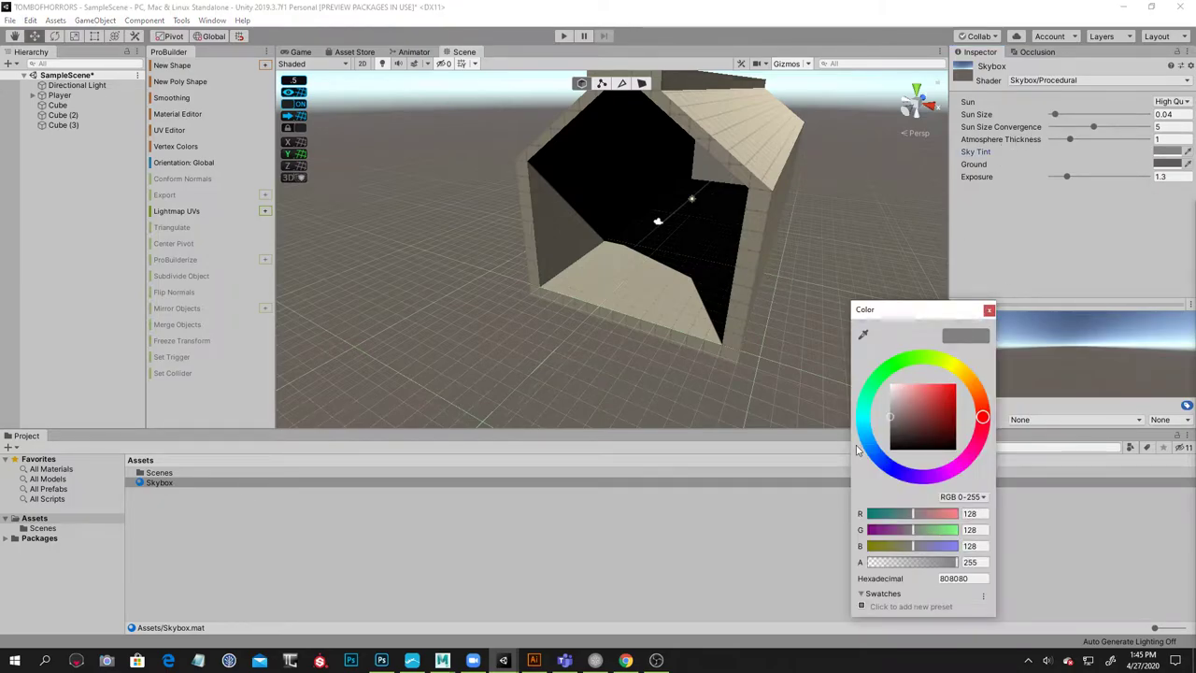
{"action": "left_click", "coordinate": [867, 440]}
{"action": "mouse_move", "coordinate": [901, 415]}
{"action": "left_mouse_down"}
{"action": "mouse_move", "coordinate": [924, 400]}
{"action": "mouse_move", "coordinate": [946, 404]}
{"action": "left_mouse_up"}
{"action": "left_click", "coordinate": [989, 311]}
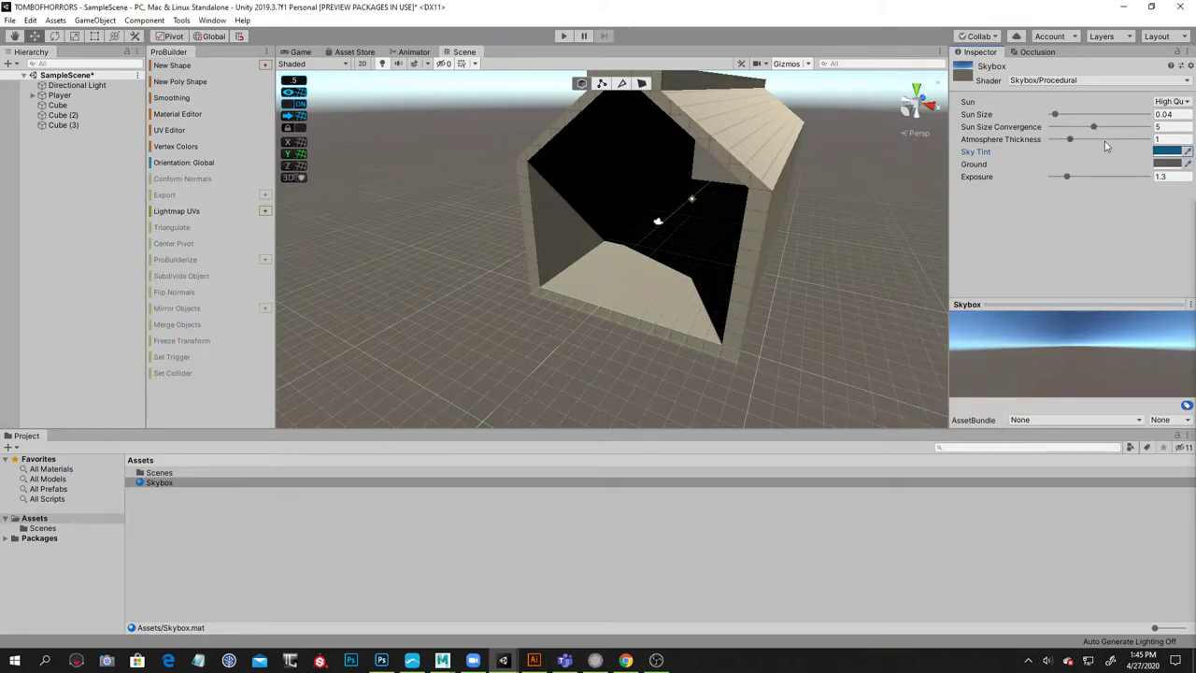
{"action": "left_click_drag", "start_coordinate": [1070, 139], "coordinate": [1063, 141]}
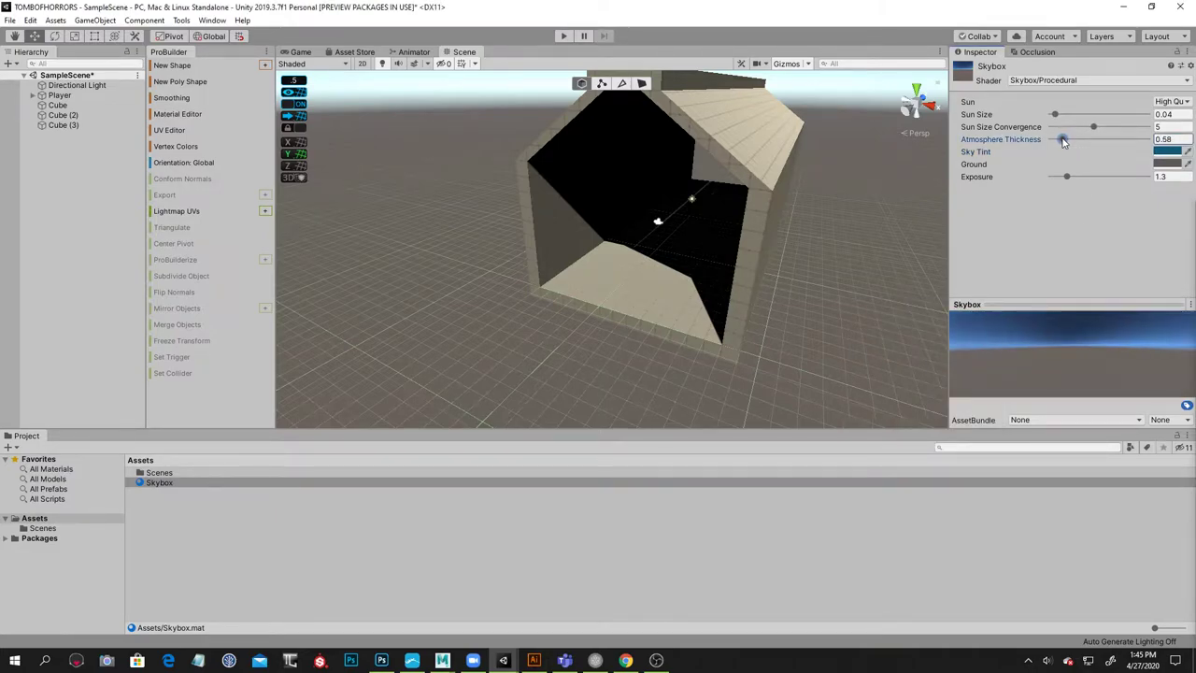
Change the Skybox material's ground colour to dark navy blue and lower its exposure to 0.89
{"action": "left_click", "coordinate": [1167, 165]}
{"action": "left_click_drag", "start_coordinate": [918, 418], "coordinate": [951, 436]}
{"action": "left_click", "coordinate": [989, 310]}
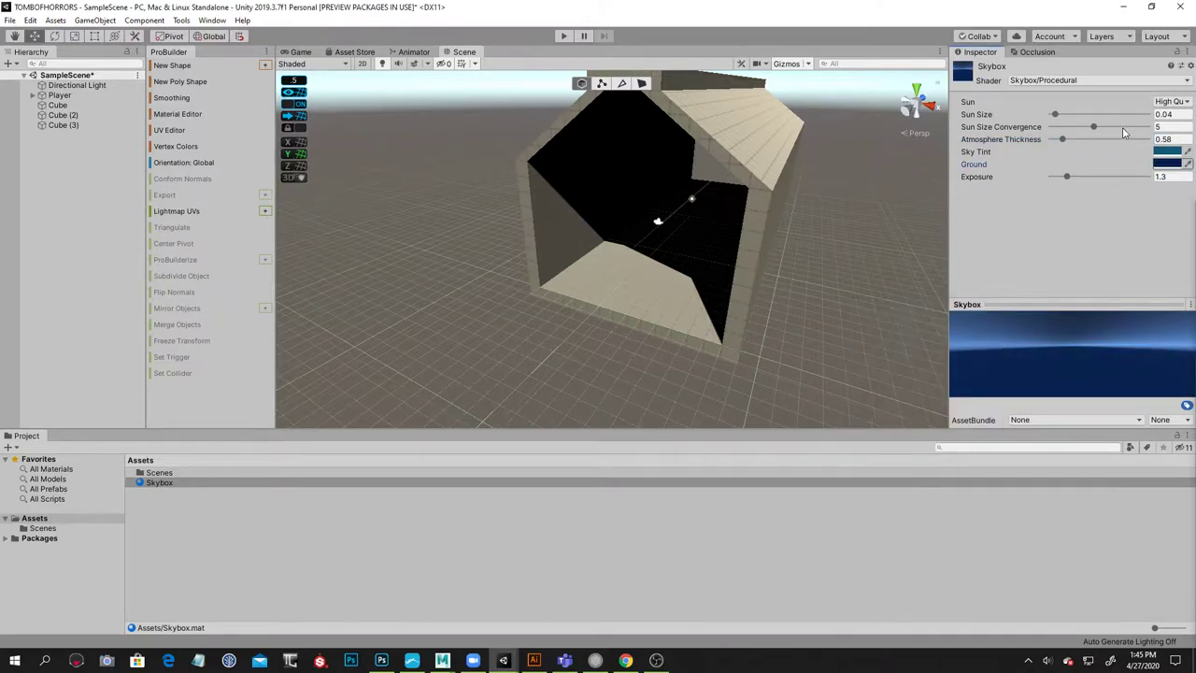
{"action": "left_click", "coordinate": [1067, 176]}
{"action": "left_click_drag", "start_coordinate": [1065, 181], "coordinate": [1062, 181]}
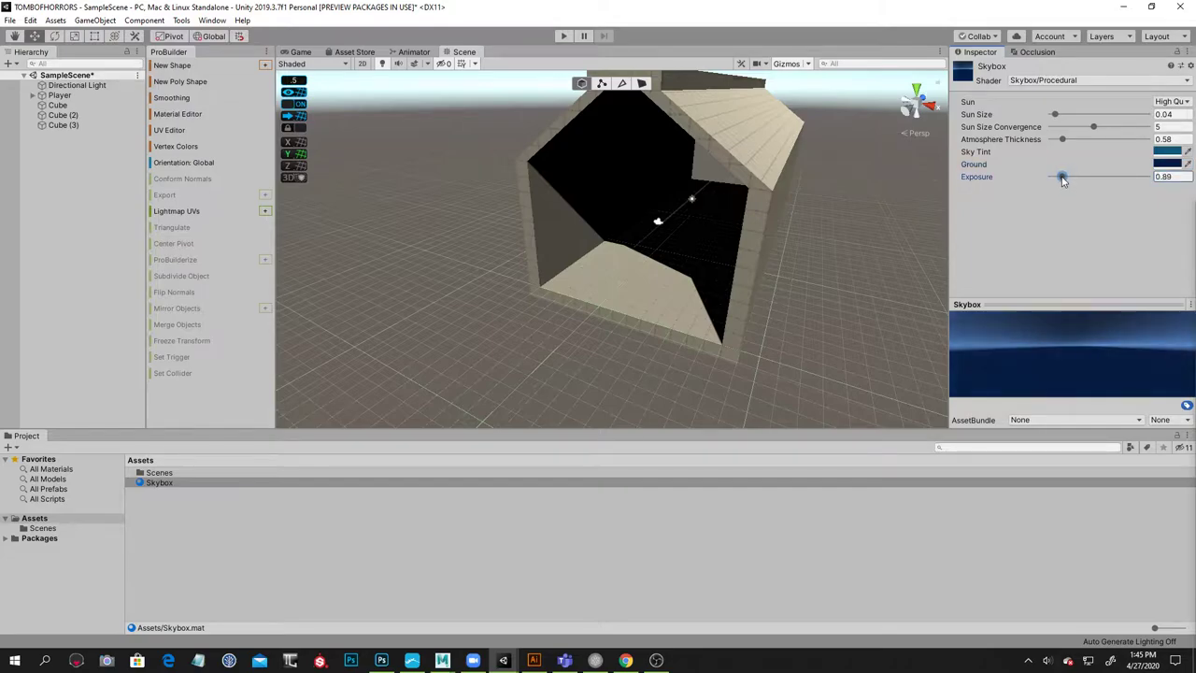
Apply the Skybox material as the scene's sky background
{"action": "left_click", "coordinate": [161, 482]}
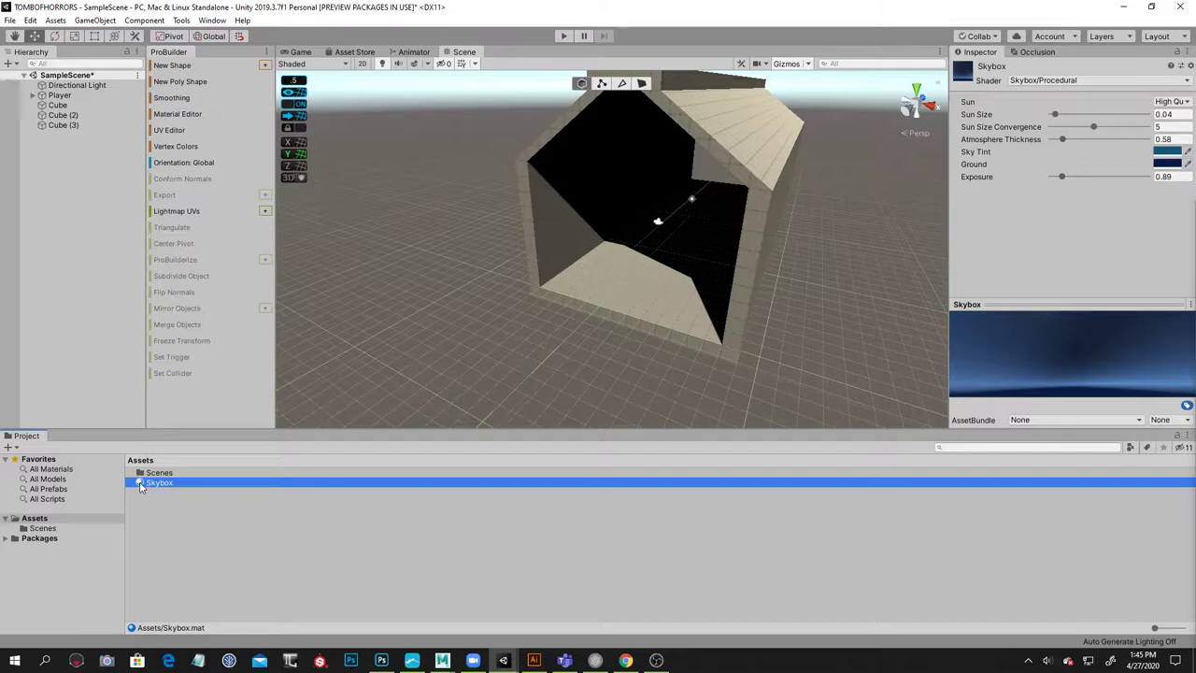
{"action": "left_click_drag", "start_coordinate": [211, 476], "coordinate": [369, 385]}
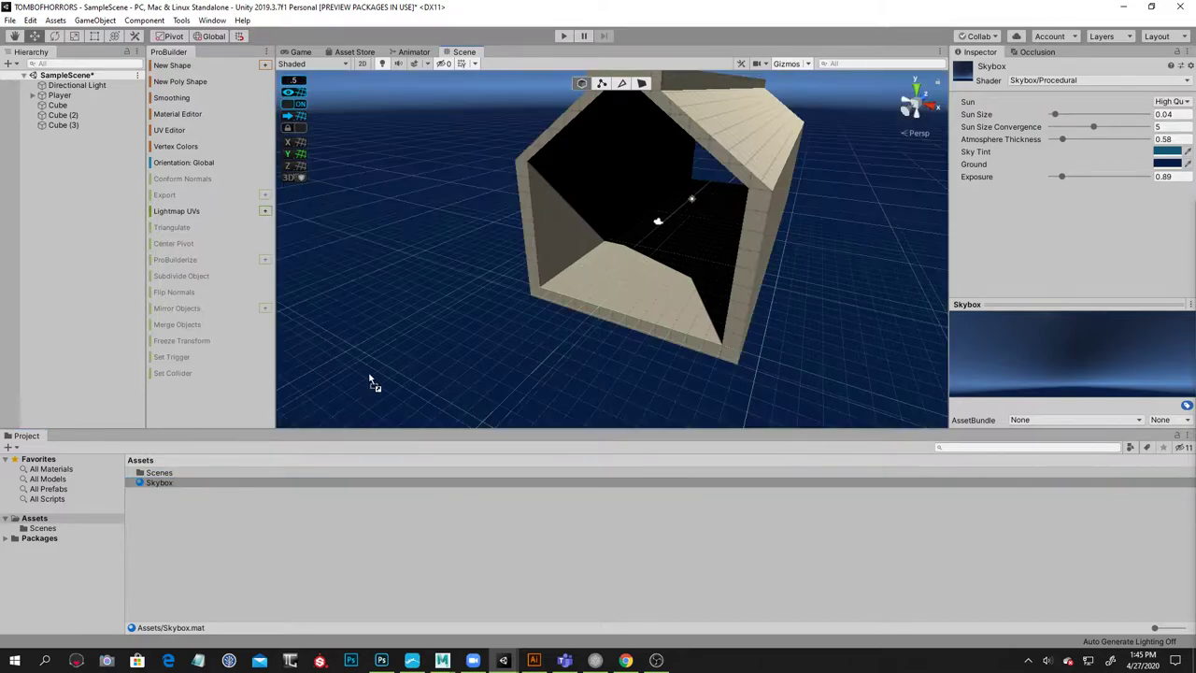
{"action": "left_click_drag", "start_coordinate": [535, 298], "coordinate": [578, 255], "text": "alt"}
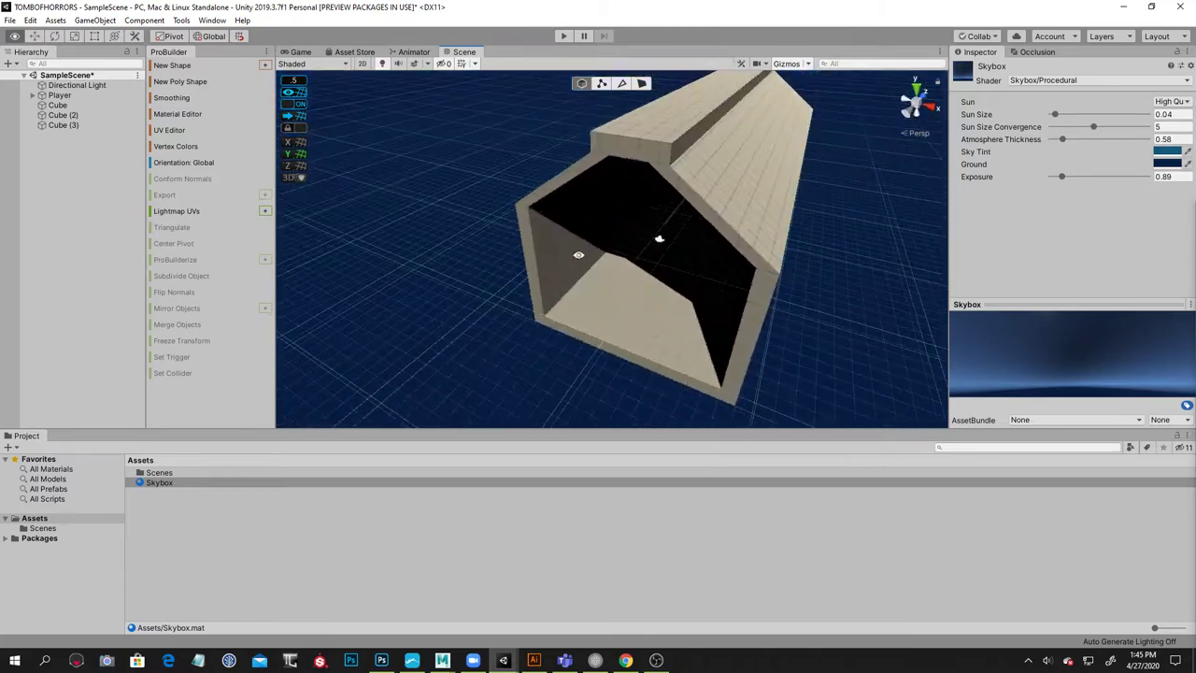
Play the scene to check the new sky from the player's view, stop it and inspect the tunnel entrance
{"action": "left_click", "coordinate": [563, 36]}
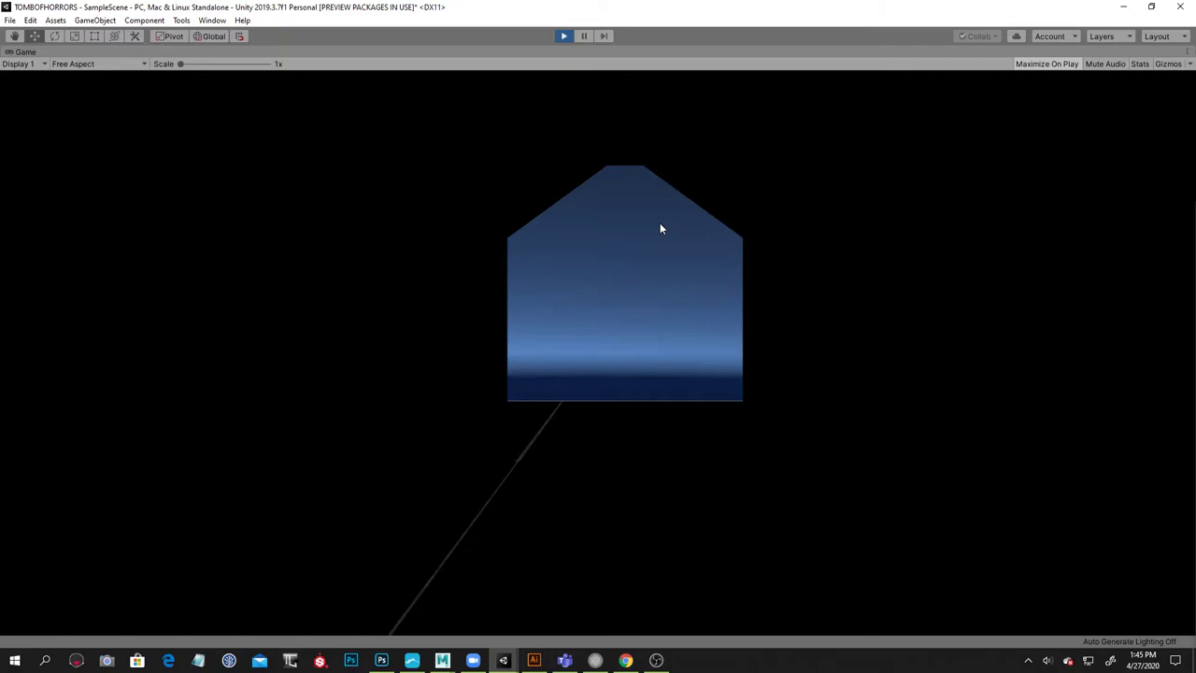
{"action": "left_click", "coordinate": [563, 36]}
{"action": "left_click_drag", "start_coordinate": [692, 179], "coordinate": [729, 203], "text": "alt"}
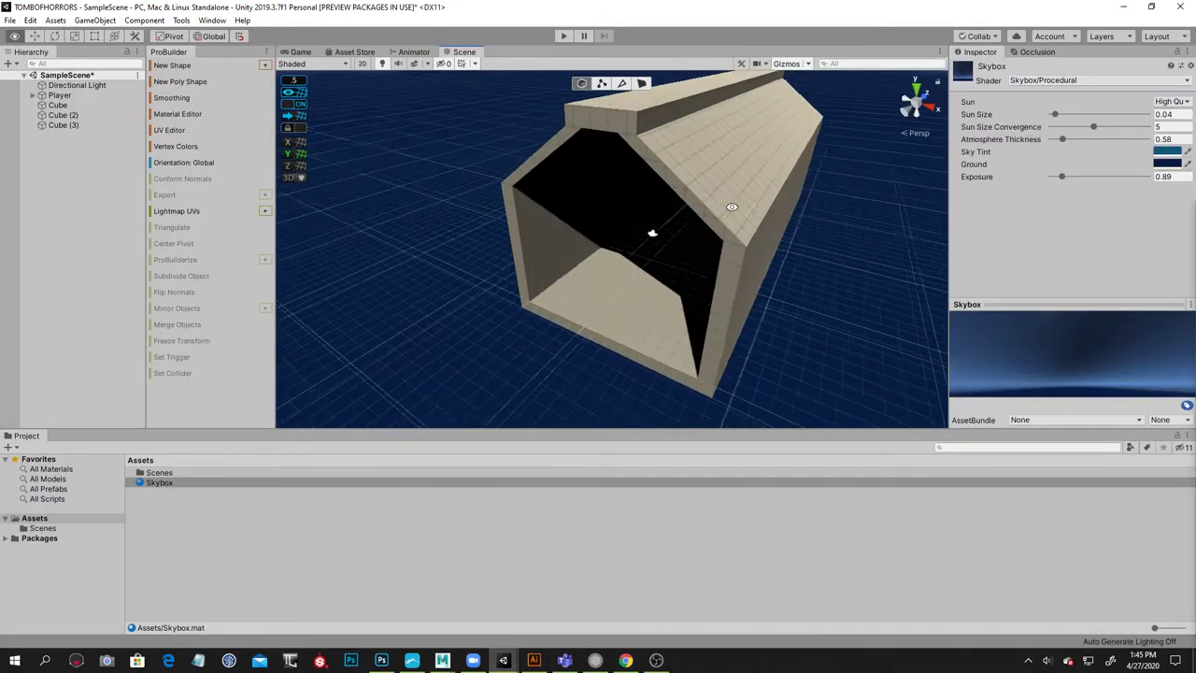
{"action": "right_click_drag", "start_coordinate": [729, 203], "coordinate": [736, 196], "text": "alt"}
{"action": "left_click_drag", "start_coordinate": [725, 206], "coordinate": [715, 178], "text": "alt"}
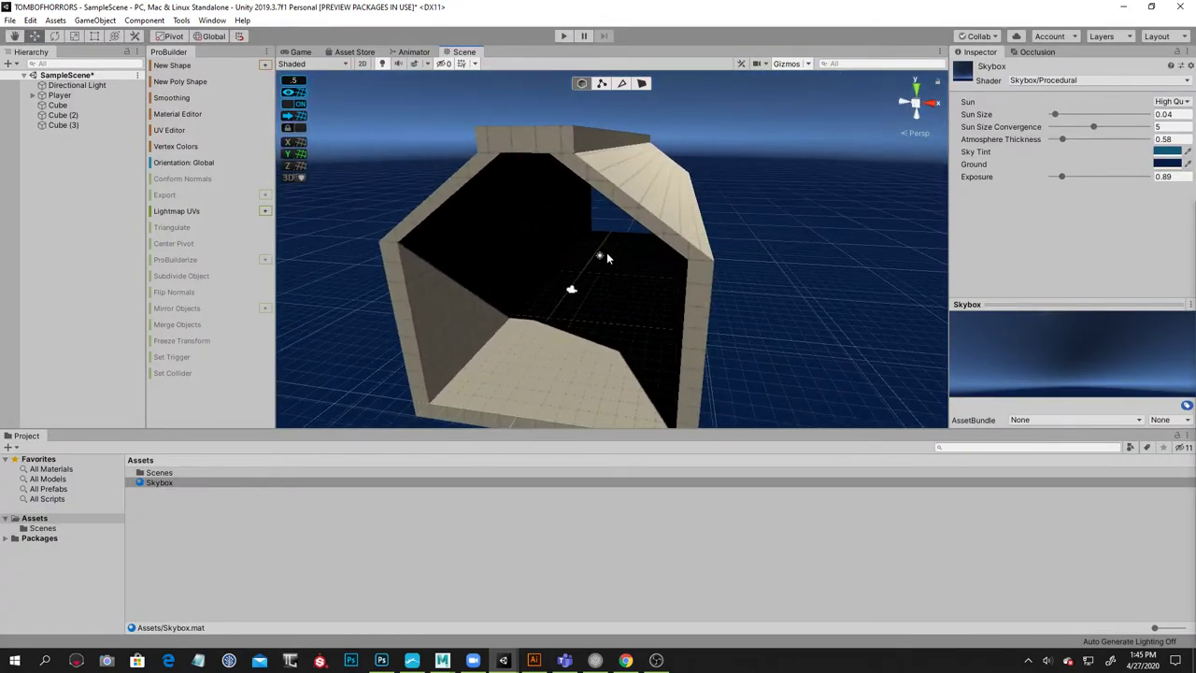
Change the Directional Light's colour to pale cyan BDF6FF
{"action": "left_click", "coordinate": [600, 256]}
{"action": "left_click_drag", "start_coordinate": [792, 263], "coordinate": [848, 245], "text": "alt"}
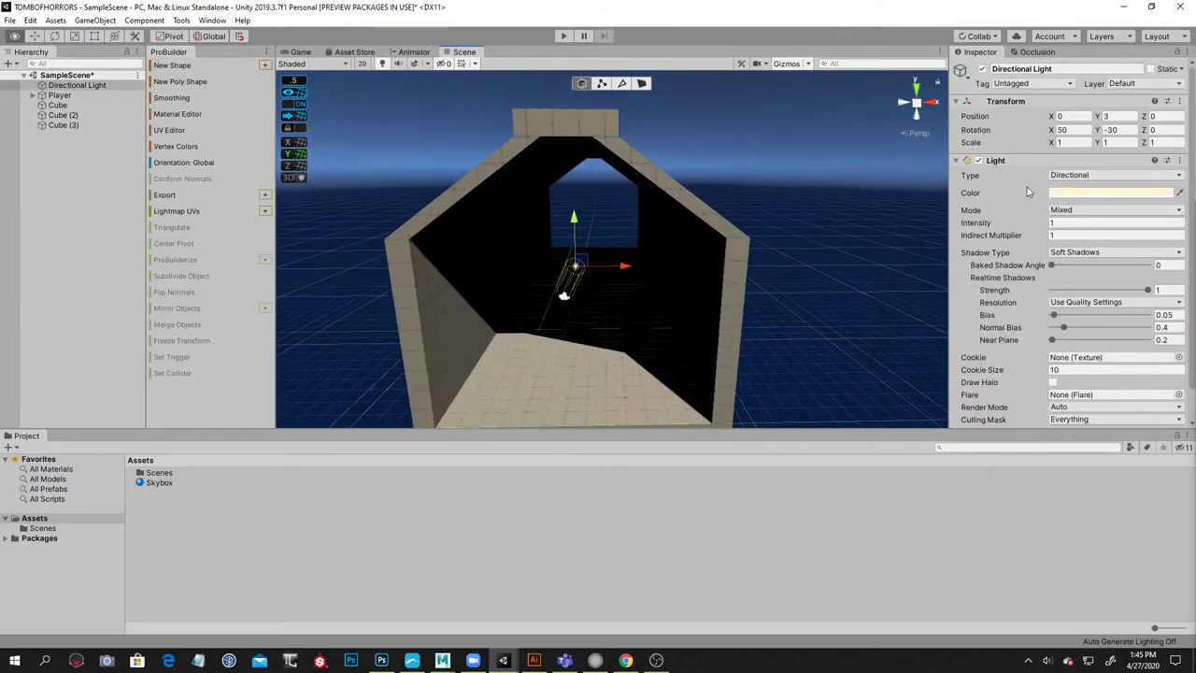
{"action": "left_click_drag", "start_coordinate": [768, 189], "coordinate": [874, 91], "text": "alt"}
{"action": "left_click_drag", "start_coordinate": [711, 189], "coordinate": [793, 179], "text": "alt"}
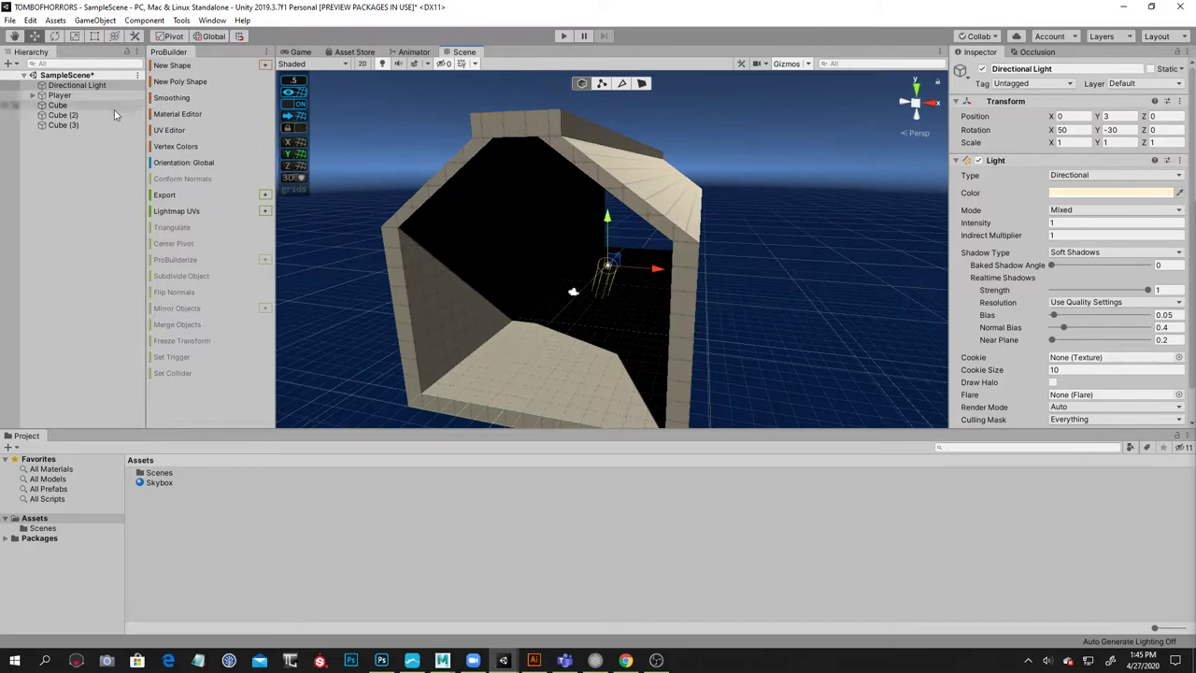
{"action": "left_click", "coordinate": [1109, 192]}
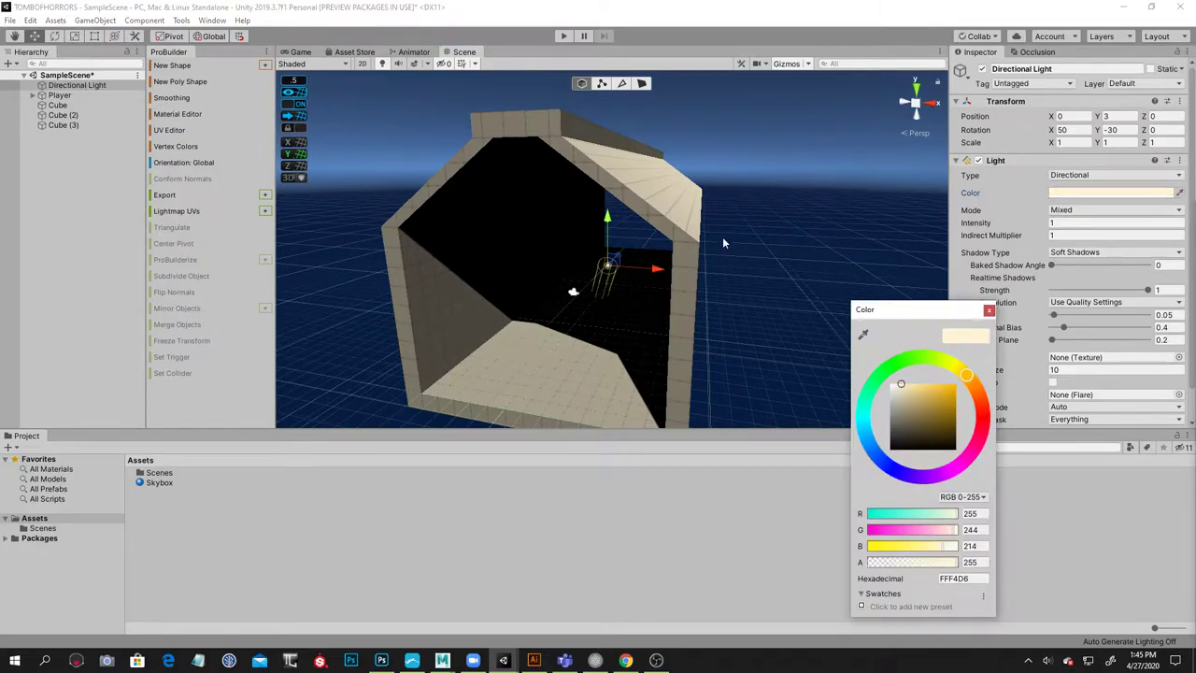
{"action": "left_click", "coordinate": [865, 426]}
{"action": "left_click_drag", "start_coordinate": [906, 393], "coordinate": [908, 387]}
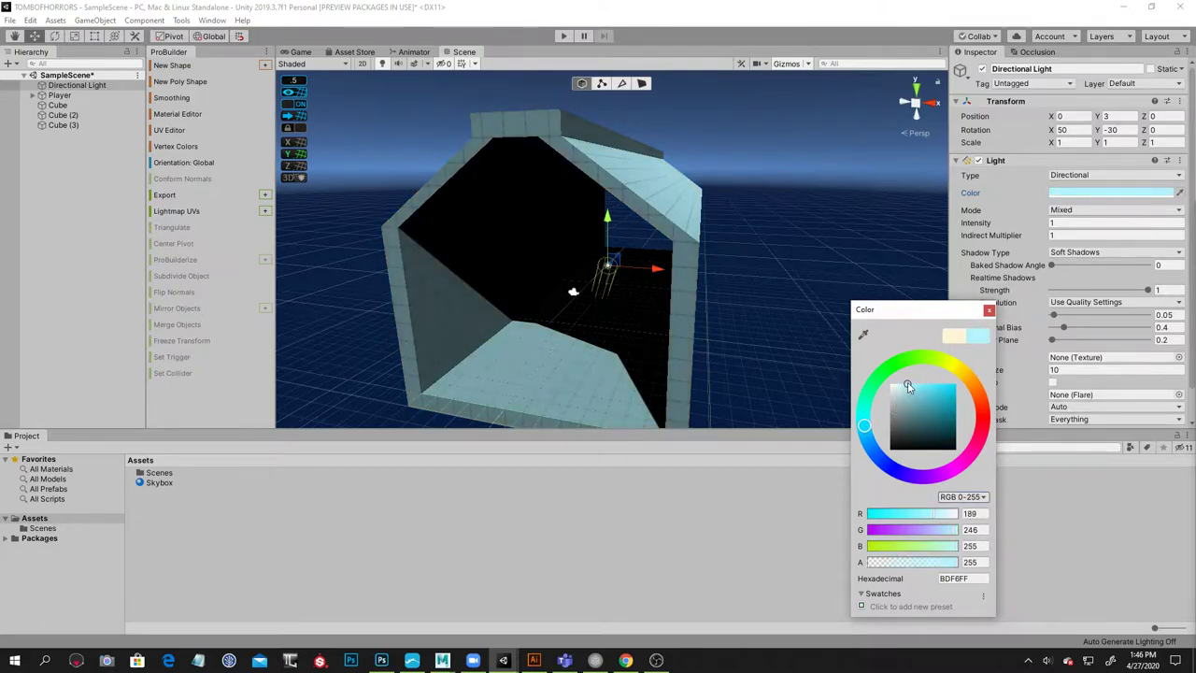
{"action": "left_click", "coordinate": [990, 310]}
Set the Directional Light's realtime shadow strength to 0.5
{"action": "left_click", "coordinate": [745, 202]}
{"action": "mouse_move", "coordinate": [747, 241]}
{"action": "left_mouse_down", "text": "alt"}
{"action": "mouse_move", "coordinate": [776, 259]}
{"action": "mouse_move", "coordinate": [830, 230]}
{"action": "mouse_move", "coordinate": [812, 220]}
{"action": "mouse_move", "coordinate": [760, 249]}
{"action": "left_mouse_up", "text": "alt"}
{"action": "left_click", "coordinate": [592, 278]}
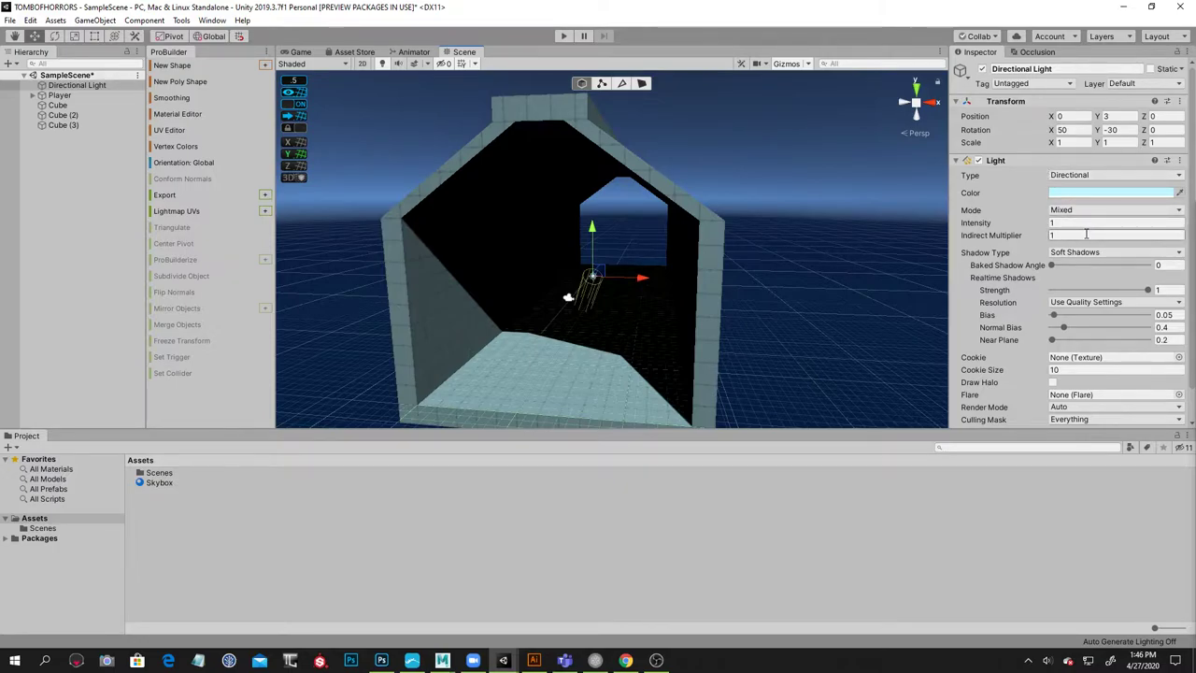
{"action": "scroll", "coordinate": [1094, 292], "scroll_direction": "down", "scroll_amount": 2}
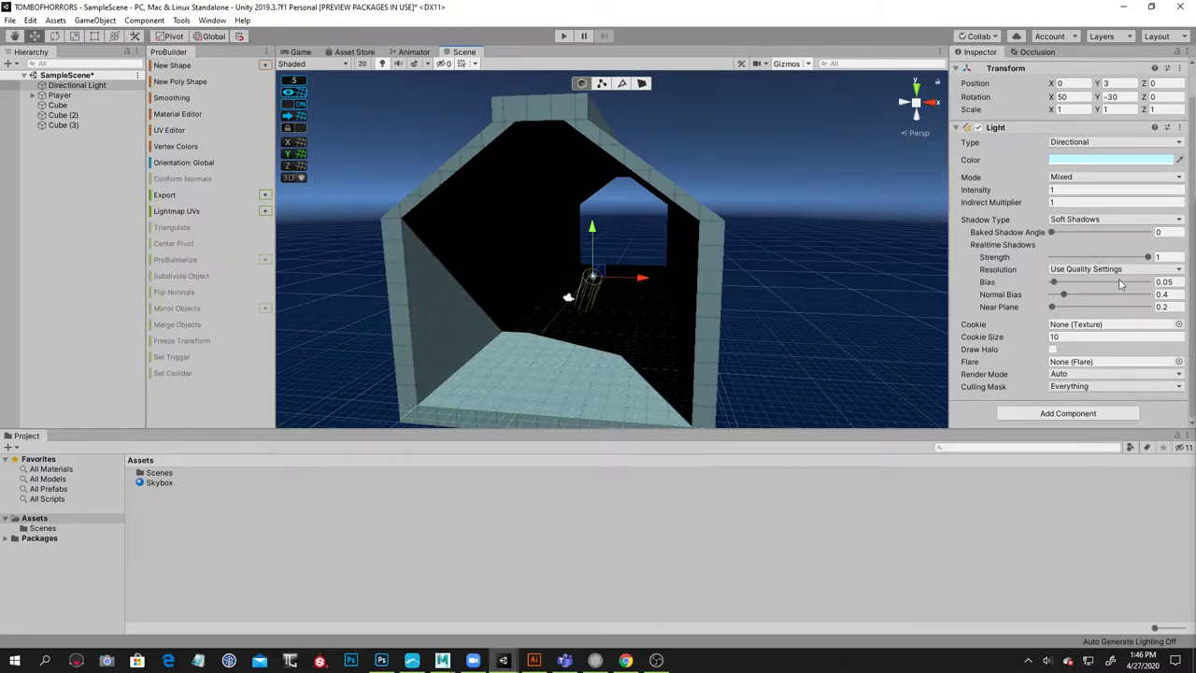
{"action": "left_click_drag", "start_coordinate": [1150, 259], "coordinate": [1120, 257]}
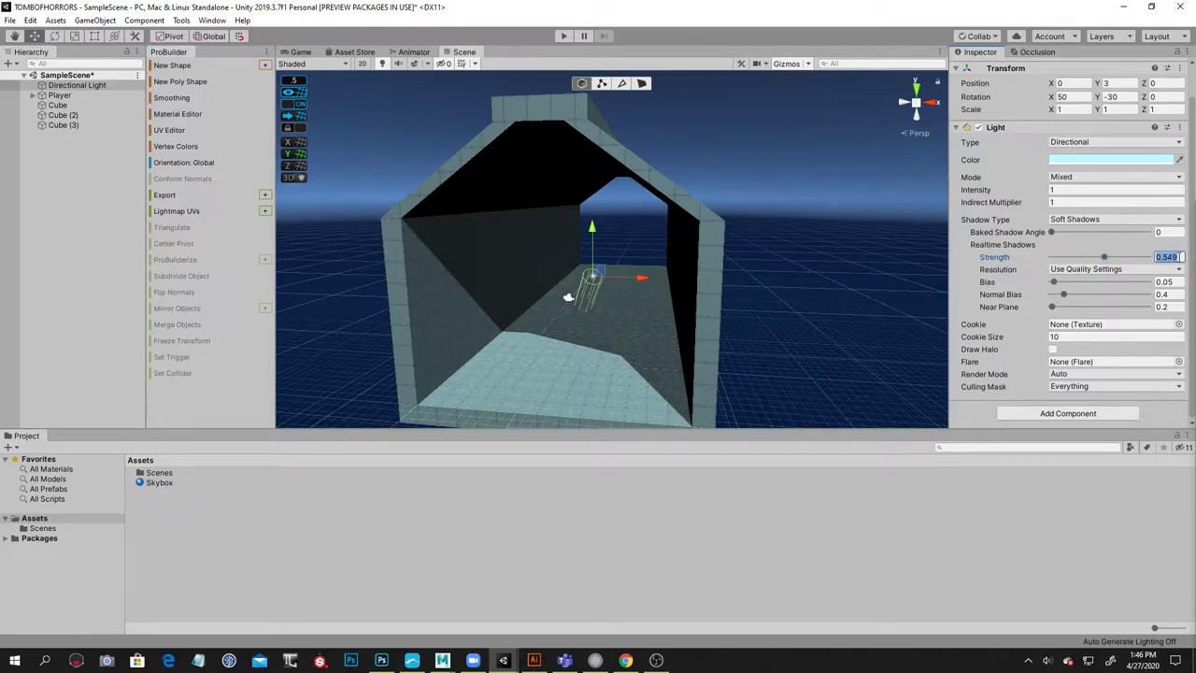
{"action": "type", "text": "0.5"}
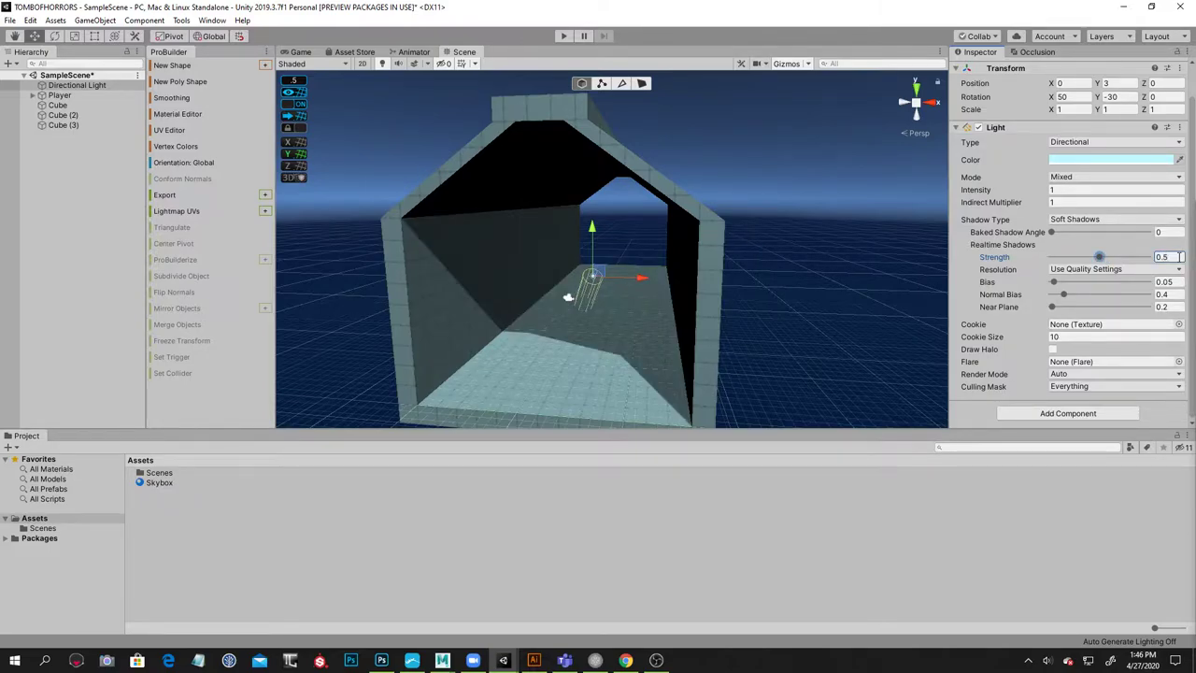
{"action": "left_click", "coordinate": [842, 225]}
Select the floor and both tunnel wall sections together and nudge them along the X axis
{"action": "left_click_drag", "start_coordinate": [728, 182], "coordinate": [779, 160], "text": "alt"}
{"action": "left_click_drag", "start_coordinate": [713, 210], "coordinate": [671, 270], "text": "alt"}
{"action": "right_click_drag", "start_coordinate": [707, 278], "coordinate": [754, 265], "text": "alt"}
{"action": "mouse_move", "coordinate": [754, 264]}
{"action": "left_mouse_down", "text": "alt"}
{"action": "mouse_move", "coordinate": [728, 264]}
{"action": "mouse_move", "coordinate": [757, 245]}
{"action": "left_mouse_up", "text": "alt"}
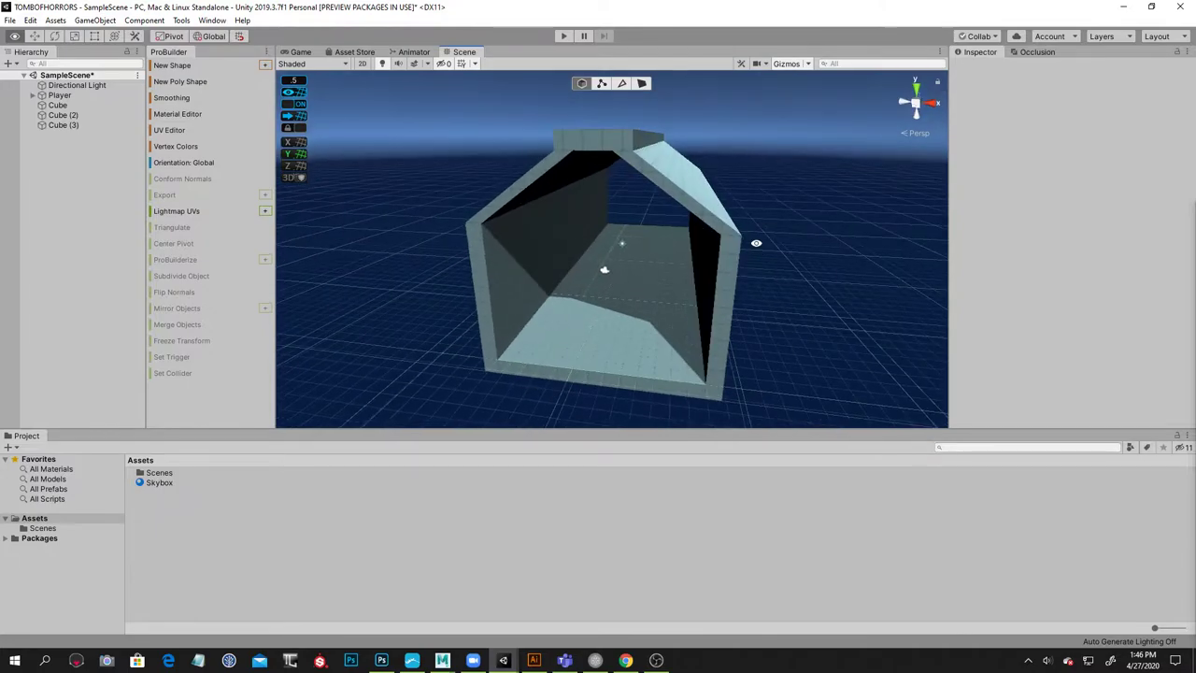
{"action": "left_click", "coordinate": [618, 247]}
{"action": "left_click_drag", "start_coordinate": [619, 247], "coordinate": [774, 286], "text": "alt"}
{"action": "left_click", "coordinate": [712, 269], "text": "shift"}
{"action": "left_click", "coordinate": [544, 253], "text": "shift"}
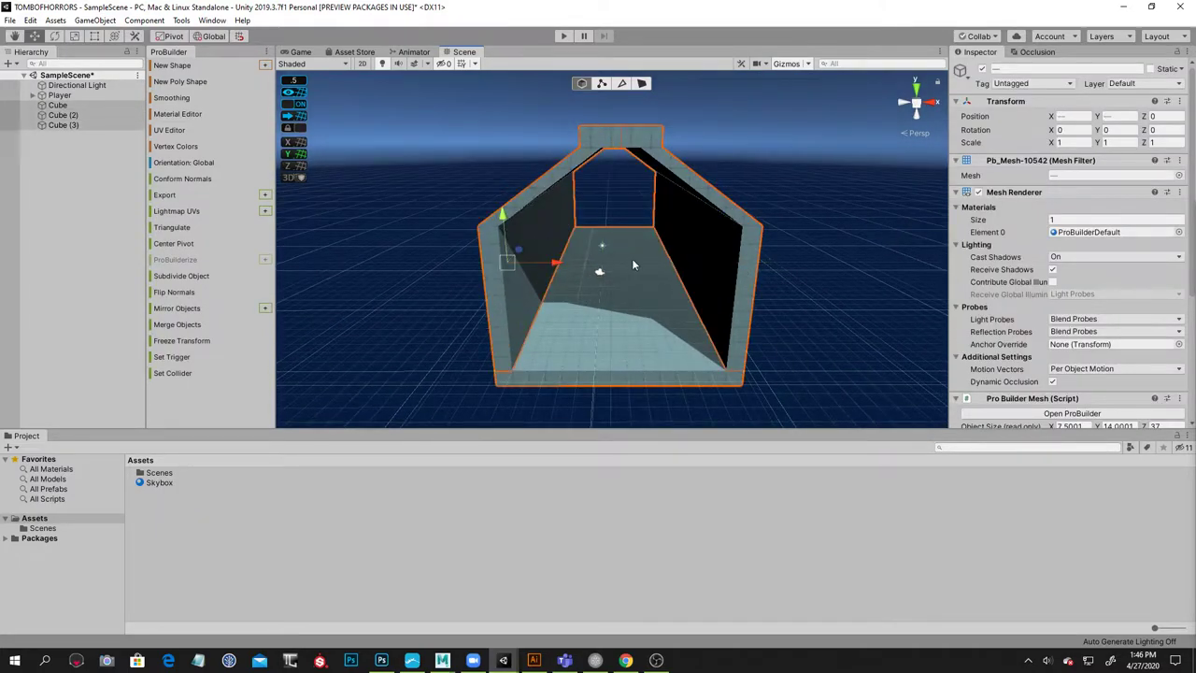
{"action": "left_click_drag", "start_coordinate": [532, 263], "coordinate": [546, 264]}
{"action": "left_click_drag", "start_coordinate": [626, 267], "coordinate": [602, 273], "text": "alt"}
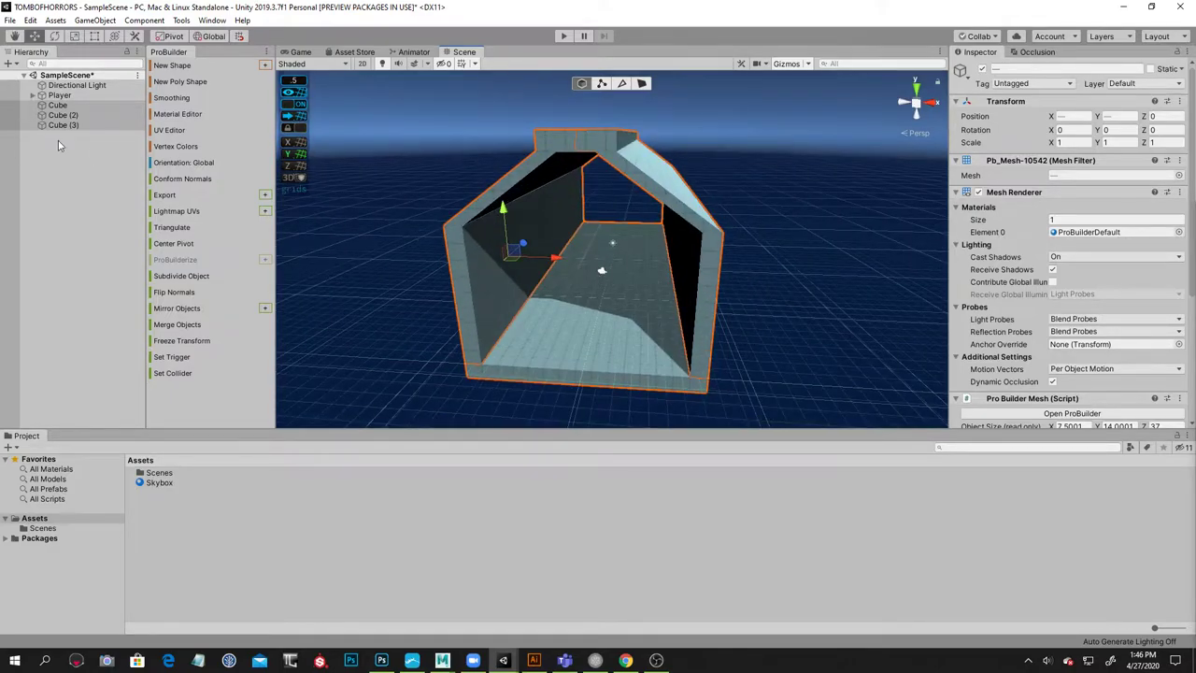
Select the Player and examine its placement and camera view within the tunnel
{"action": "left_click", "coordinate": [62, 86]}
{"action": "left_click", "coordinate": [61, 95]}
{"action": "left_click_drag", "start_coordinate": [639, 207], "coordinate": [775, 206], "text": "alt"}
{"action": "scroll", "coordinate": [775, 206], "scroll_direction": "up", "scroll_amount": 4}
{"action": "left_click_drag", "start_coordinate": [738, 245], "coordinate": [284, 260], "text": "alt"}
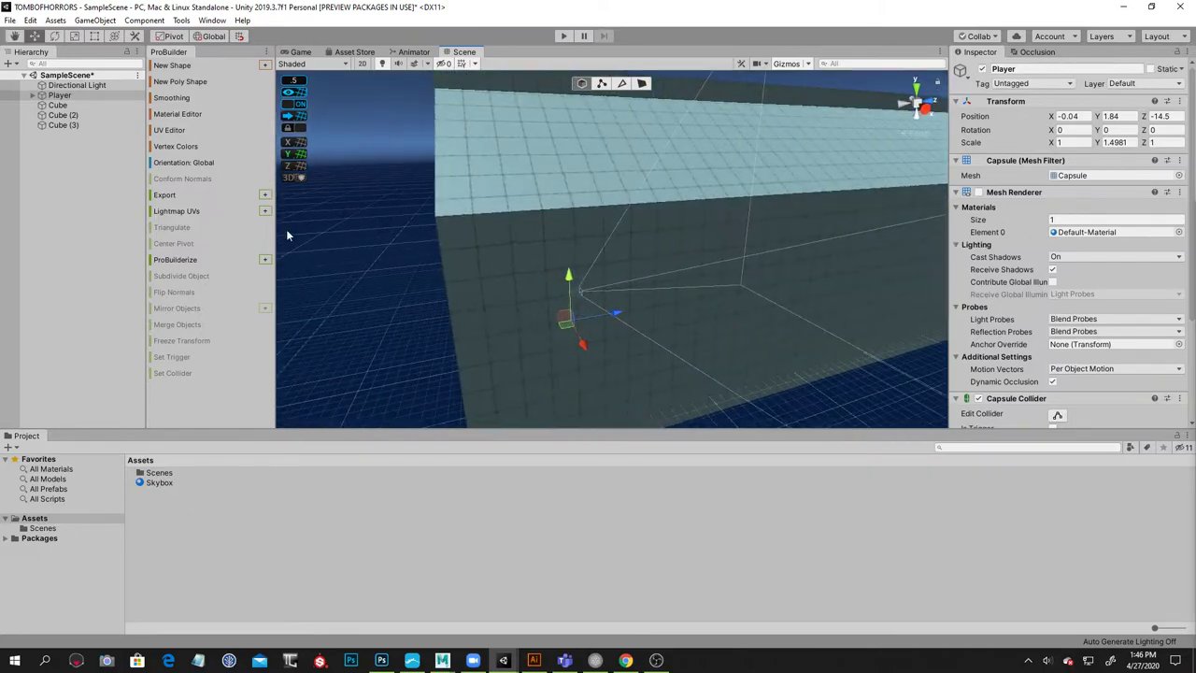
{"action": "left_click_drag", "start_coordinate": [339, 318], "coordinate": [728, 300], "text": "alt"}
Duplicate the tunnel's floor slab and place the copy end to end in front of the entrance at Z -37
{"action": "scroll", "coordinate": [651, 302], "scroll_direction": "down", "scroll_amount": 4}
{"action": "left_click", "coordinate": [658, 282]}
{"action": "left_click_drag", "start_coordinate": [657, 282], "coordinate": [596, 274], "text": "alt"}
{"action": "key", "text": "ctrl+d"}
{"action": "left_click_drag", "start_coordinate": [595, 274], "coordinate": [685, 263], "text": "alt"}
Pull the duplicated slab's far end face toward the tunnel, shortening the slab to a length of 31
{"action": "left_click", "coordinate": [641, 84]}
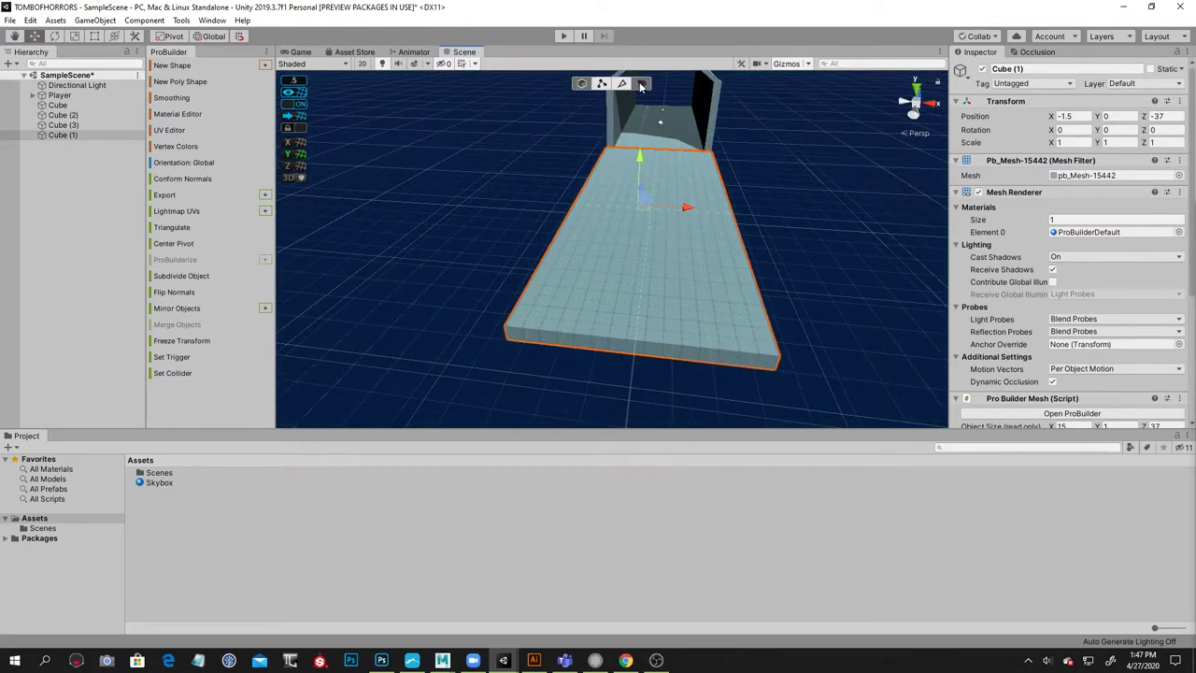
{"action": "left_click", "coordinate": [613, 349]}
{"action": "left_click_drag", "start_coordinate": [617, 349], "coordinate": [467, 281], "text": "alt"}
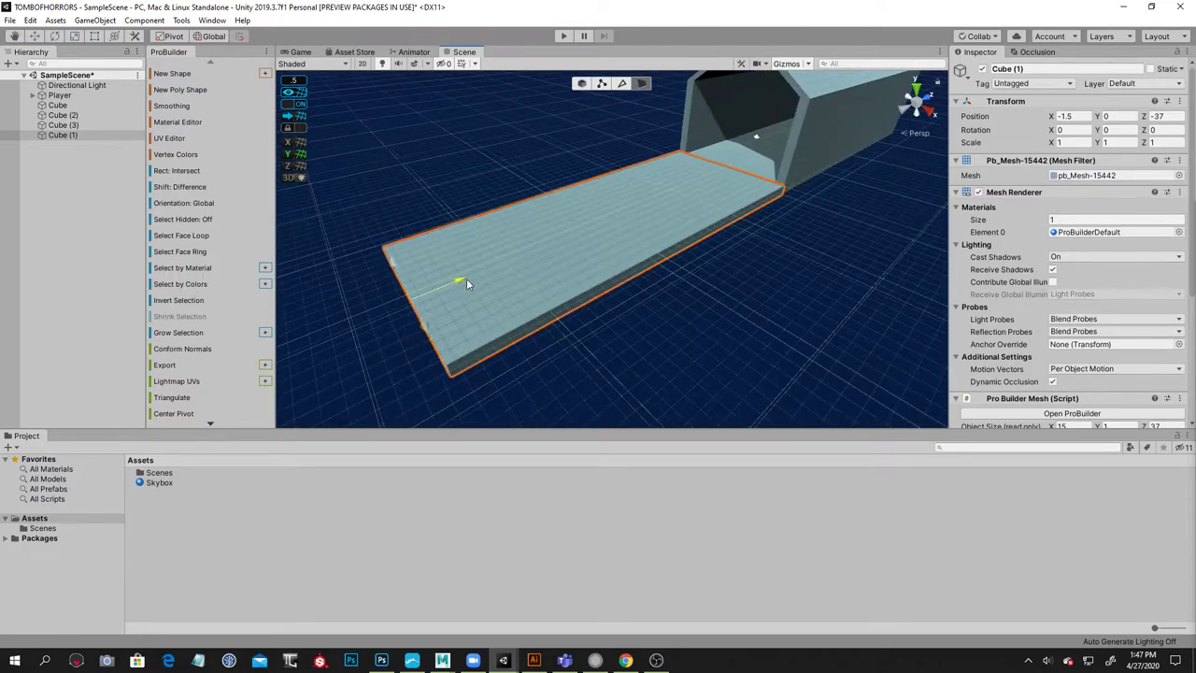
{"action": "left_click_drag", "start_coordinate": [531, 259], "coordinate": [548, 253]}
Extrude both long side faces of the outer slab outward by about 5 units each, for a total width of about 25
{"action": "left_click", "coordinate": [624, 278]}
{"action": "left_click_drag", "start_coordinate": [642, 333], "coordinate": [817, 293], "text": "alt"}
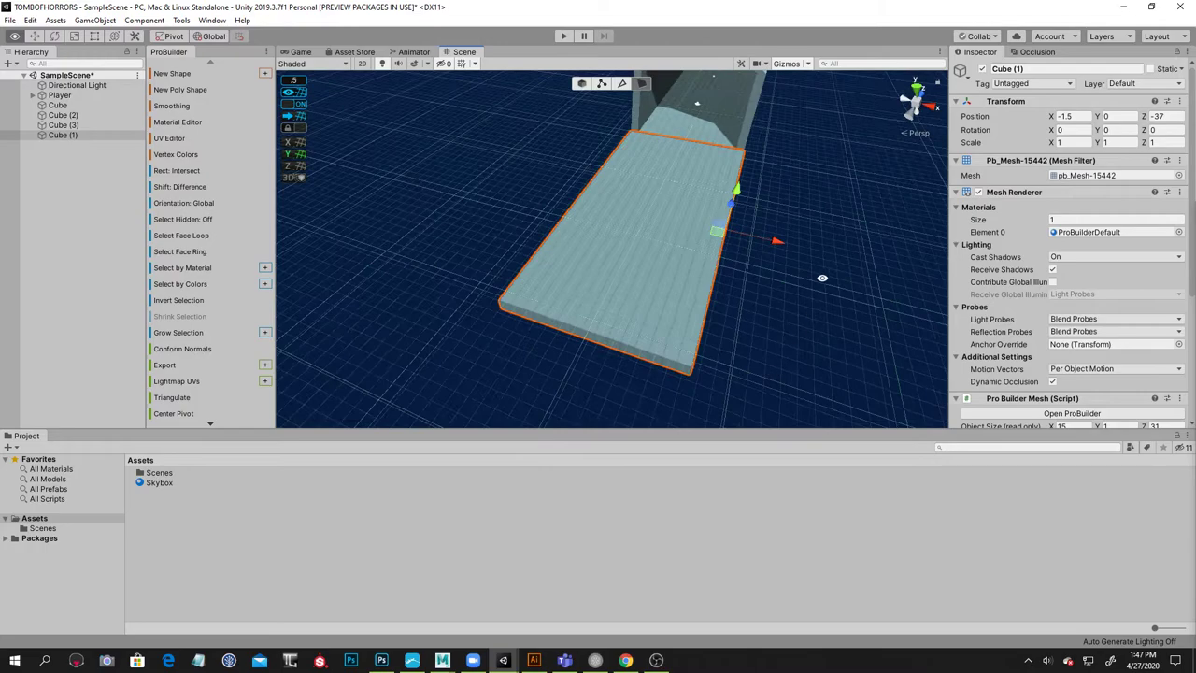
{"action": "left_click_drag", "start_coordinate": [775, 243], "coordinate": [823, 284]}
{"action": "left_click_drag", "start_coordinate": [657, 282], "coordinate": [682, 286], "text": "alt"}
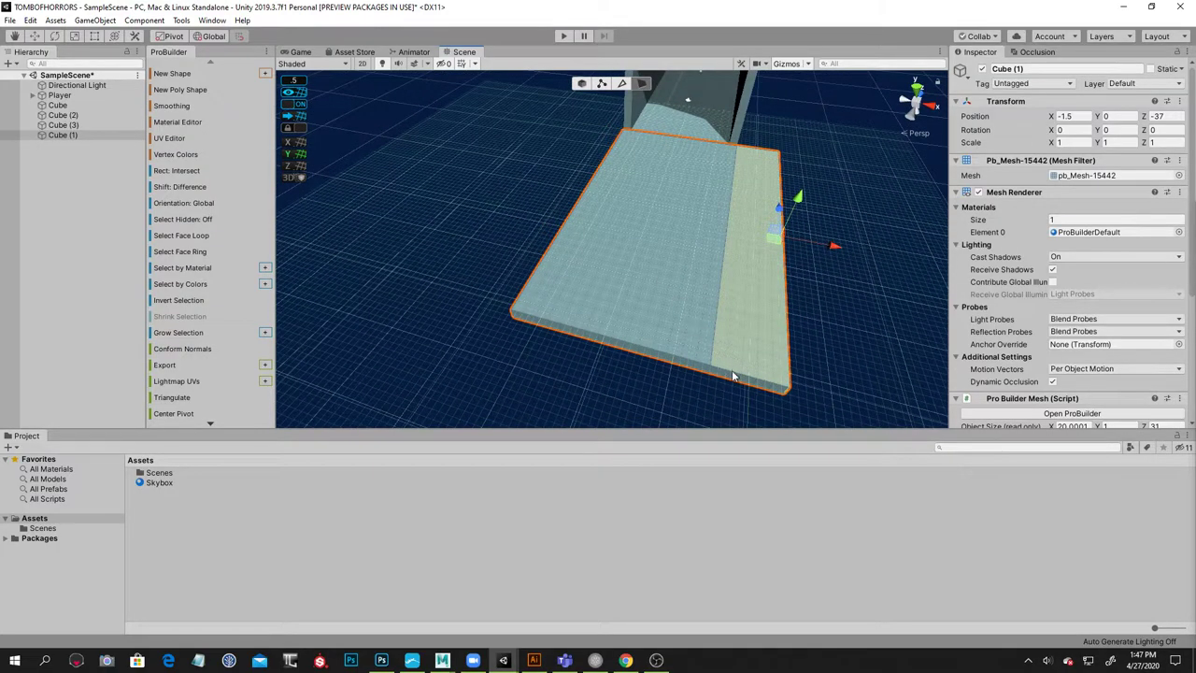
{"action": "left_click_drag", "start_coordinate": [622, 262], "coordinate": [654, 122], "text": "alt"}
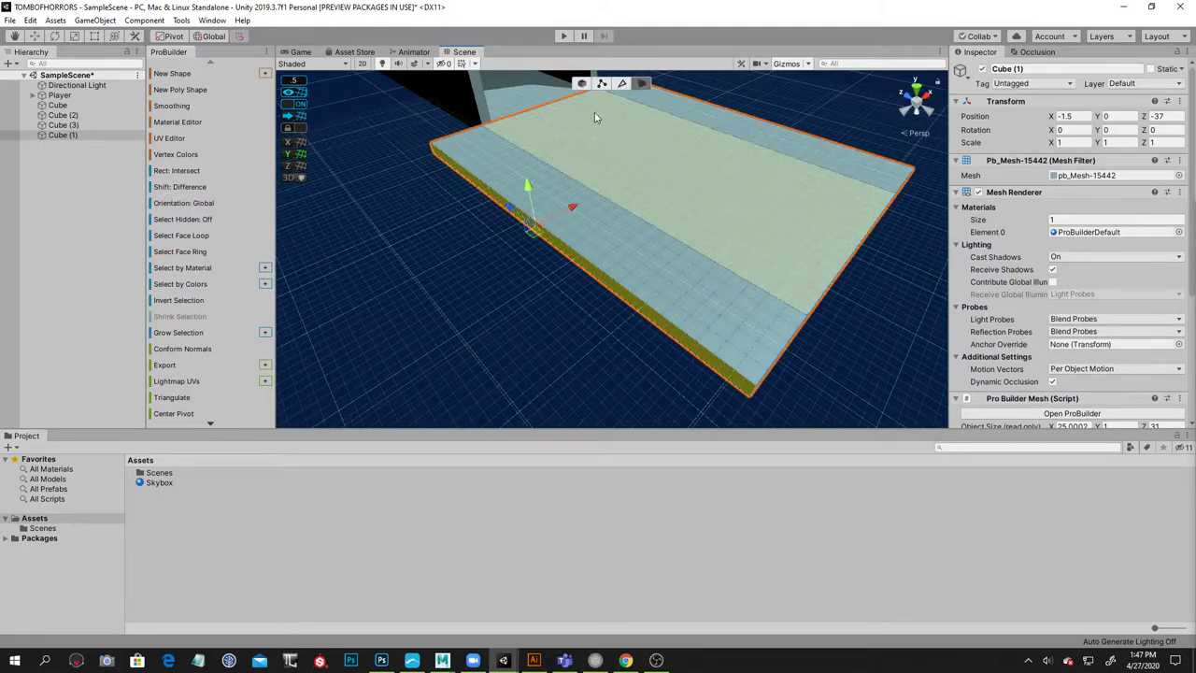
Scale both long side faces of the outer slab shorter along Z so its four corners become angled
{"action": "left_click", "coordinate": [74, 37]}
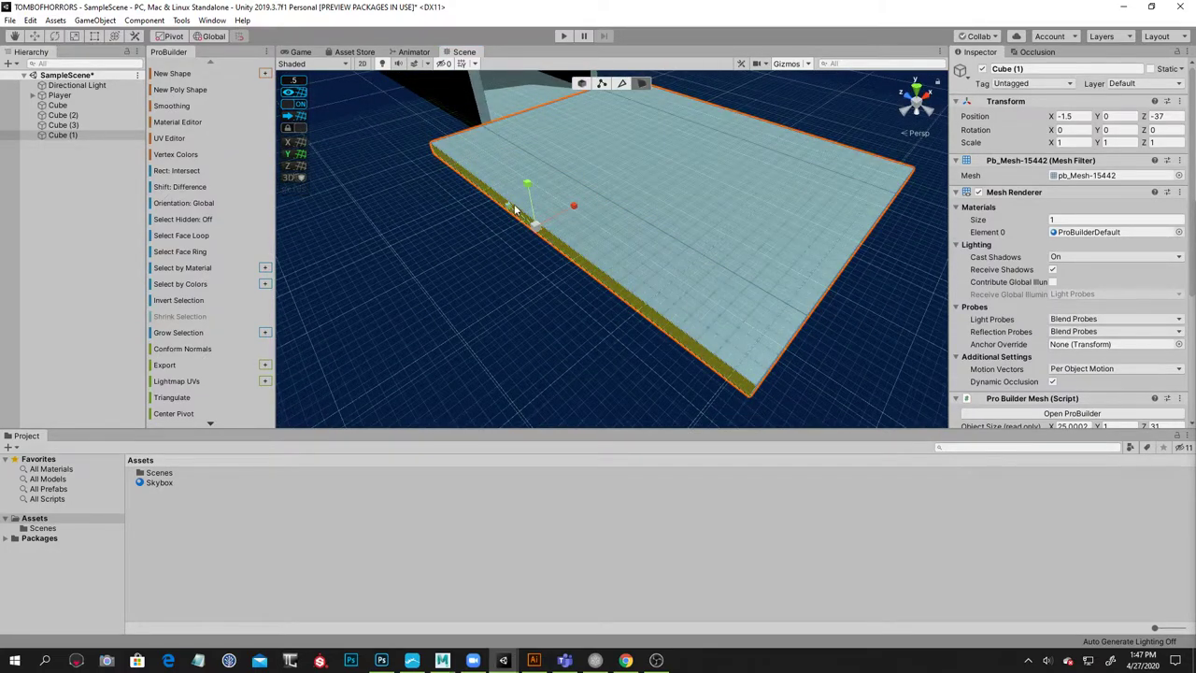
{"action": "mouse_move", "coordinate": [516, 205]}
{"action": "left_mouse_down"}
{"action": "mouse_move", "coordinate": [533, 221]}
{"action": "mouse_move", "coordinate": [531, 208]}
{"action": "left_mouse_up"}
{"action": "left_click_drag", "start_coordinate": [722, 225], "coordinate": [801, 315], "text": "alt"}
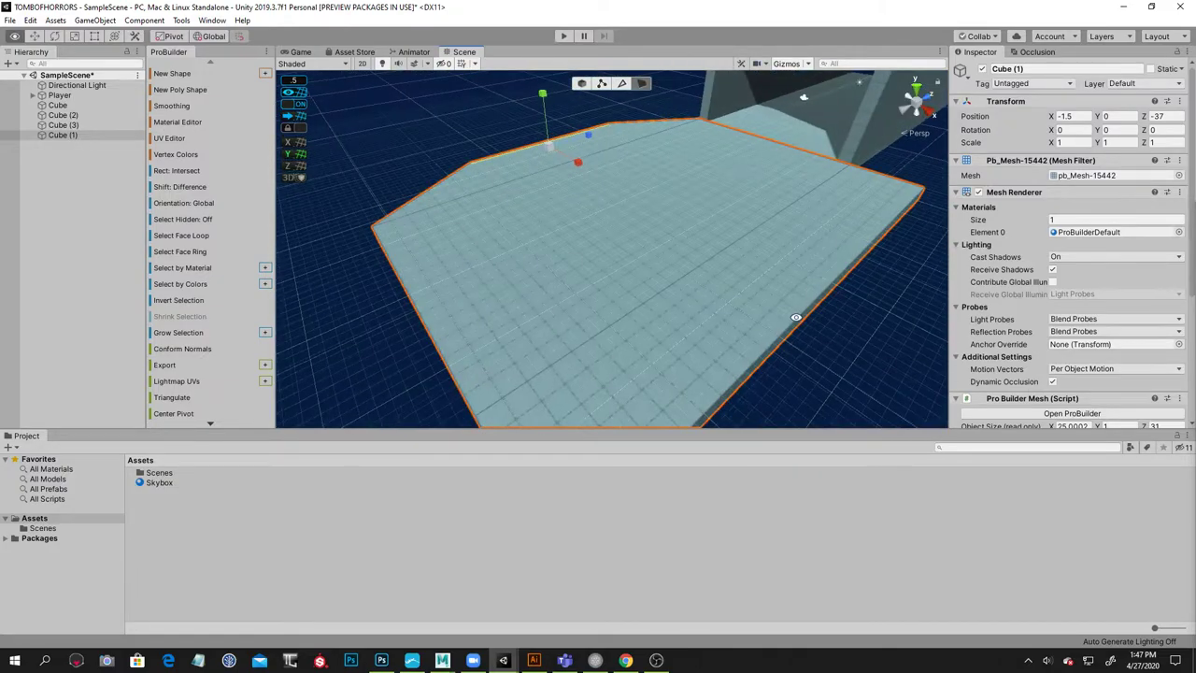
{"action": "left_click", "coordinate": [808, 316]}
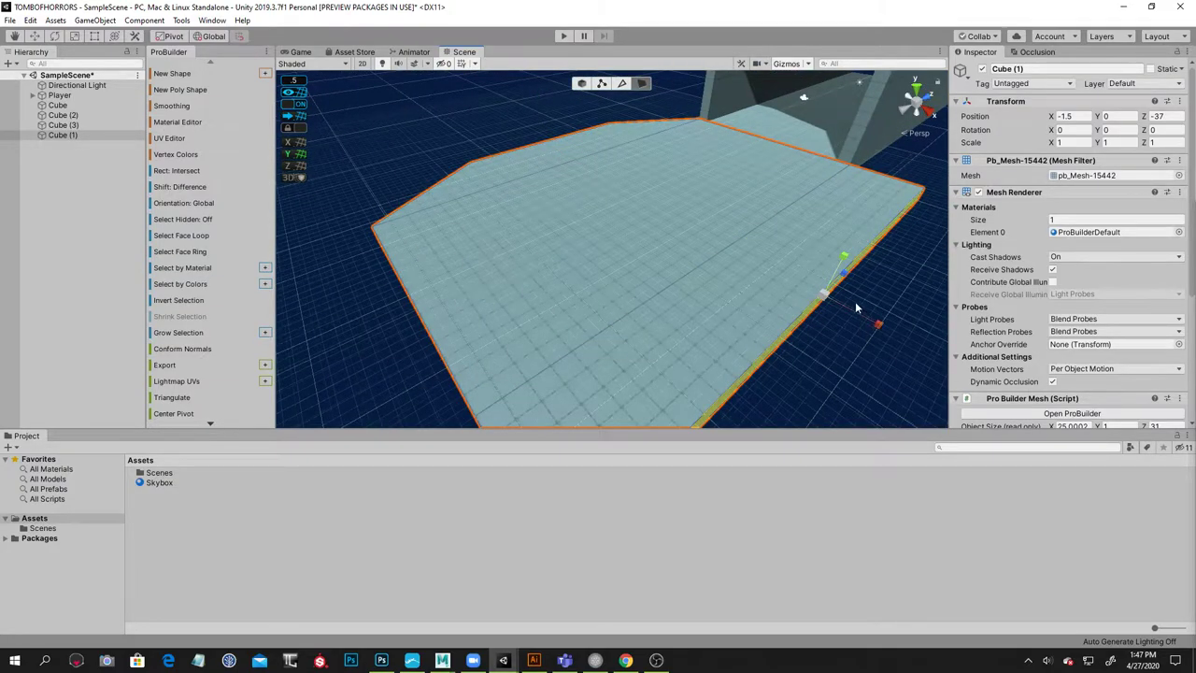
{"action": "left_click_drag", "start_coordinate": [842, 279], "coordinate": [827, 294]}
Move the vertical edge at one side's outer corner of the slab along Z toward the tunnel
{"action": "left_click", "coordinate": [623, 85]}
{"action": "mouse_move", "coordinate": [696, 299]}
{"action": "left_mouse_down", "text": "alt"}
{"action": "mouse_move", "coordinate": [646, 215]}
{"action": "mouse_move", "coordinate": [733, 309]}
{"action": "mouse_move", "coordinate": [705, 285]}
{"action": "left_mouse_up", "text": "alt"}
{"action": "left_click", "coordinate": [704, 284]}
{"action": "left_click_drag", "start_coordinate": [785, 326], "coordinate": [794, 374], "text": "alt"}
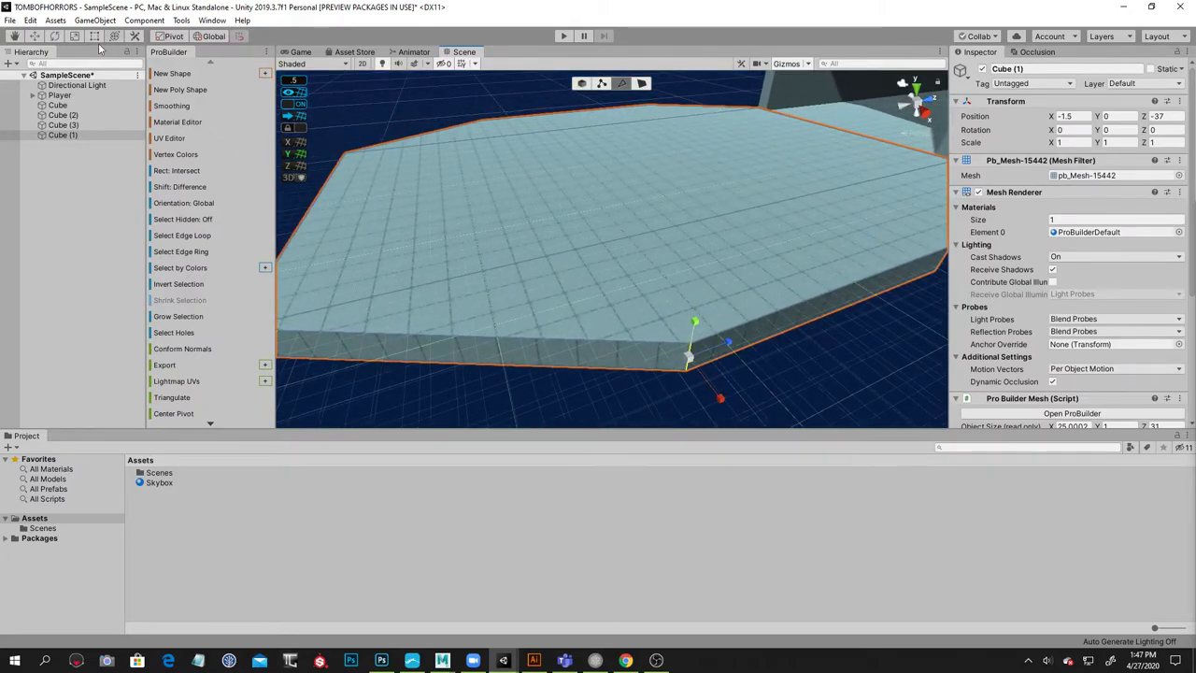
{"action": "left_click", "coordinate": [33, 37]}
{"action": "left_click_drag", "start_coordinate": [753, 269], "coordinate": [743, 256], "text": "alt"}
{"action": "left_click_drag", "start_coordinate": [708, 326], "coordinate": [733, 318]}
{"action": "left_click_drag", "start_coordinate": [723, 245], "coordinate": [626, 253], "text": "alt"}
{"action": "scroll", "coordinate": [739, 275], "scroll_direction": "down", "scroll_amount": 5}
{"action": "scroll", "coordinate": [894, 270], "scroll_direction": "up", "scroll_amount": 5}
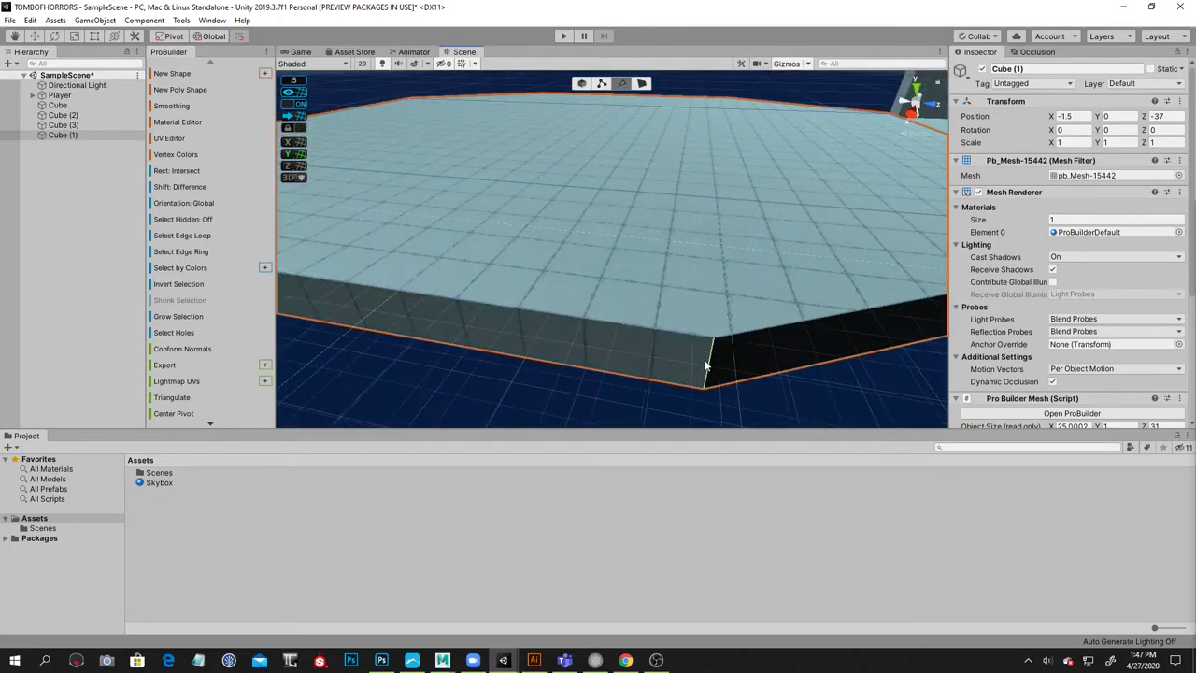
{"action": "left_click_drag", "start_coordinate": [755, 370], "coordinate": [769, 372]}
Move the vertical edge at the opposite side's tunnel-end corner slightly away from the tunnel along Z
{"action": "left_click_drag", "start_coordinate": [608, 305], "coordinate": [796, 245], "text": "alt"}
{"action": "scroll", "coordinate": [660, 259], "scroll_direction": "down", "scroll_amount": 5}
{"action": "left_click", "coordinate": [673, 333]}
{"action": "left_click_drag", "start_coordinate": [752, 313], "coordinate": [491, 282], "text": "alt"}
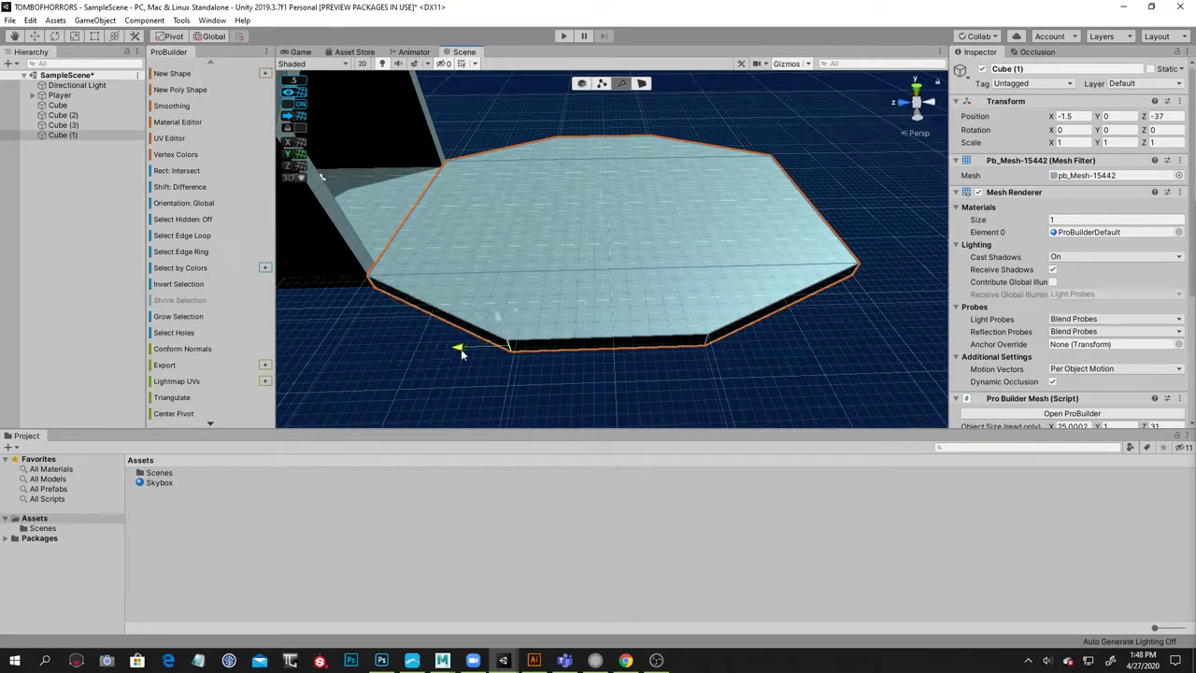
{"action": "left_click_drag", "start_coordinate": [460, 349], "coordinate": [472, 350]}
{"action": "left_click_drag", "start_coordinate": [609, 286], "coordinate": [572, 168], "text": "alt"}
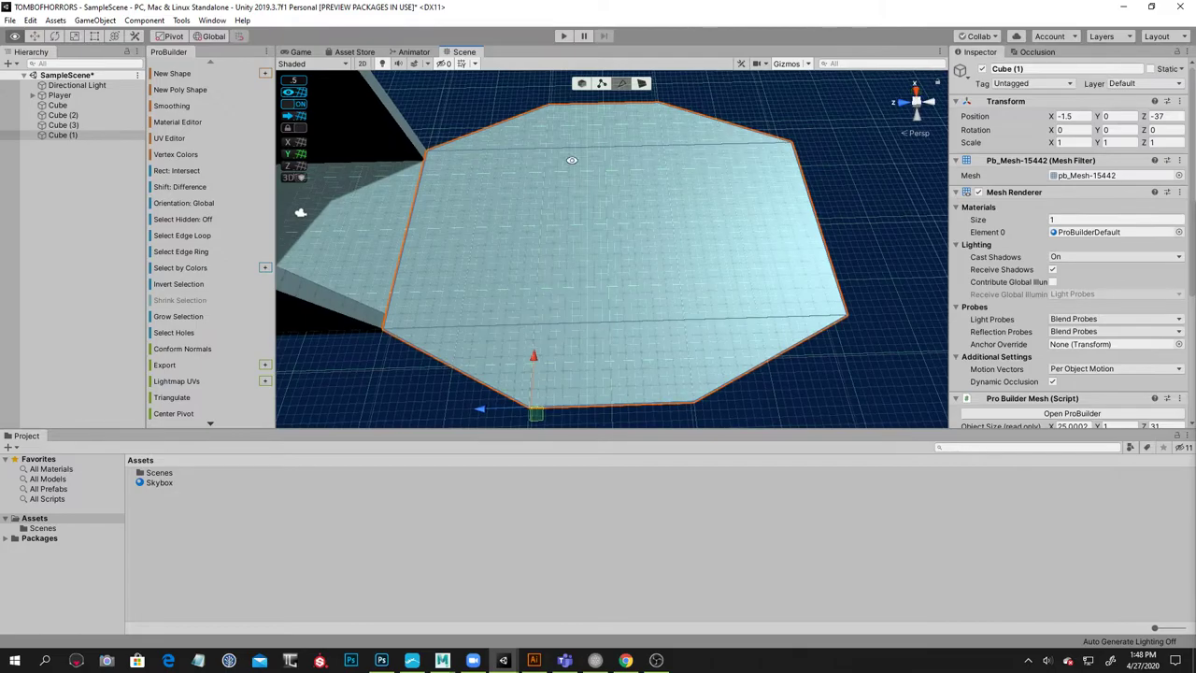
Pull the slab's outer end face toward the tunnel to shorten the slab to 28, and return to object selection
{"action": "left_click_drag", "start_coordinate": [542, 400], "coordinate": [661, 88], "text": "alt"}
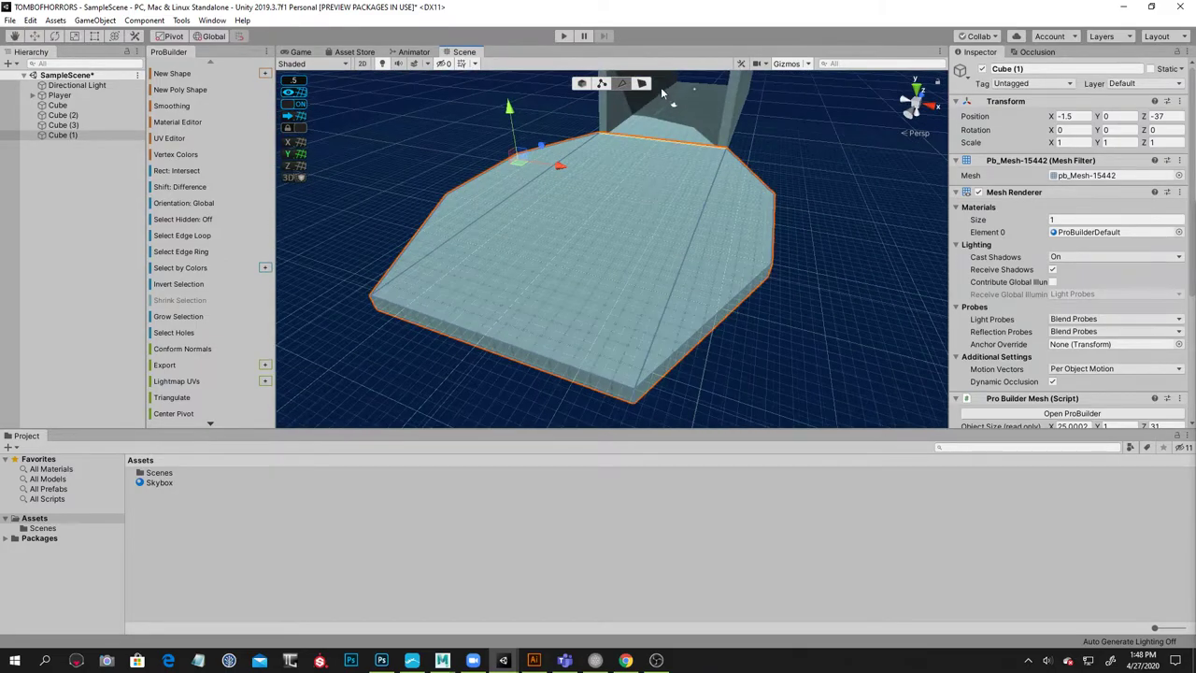
{"action": "left_click", "coordinate": [641, 83]}
{"action": "left_click", "coordinate": [501, 353]}
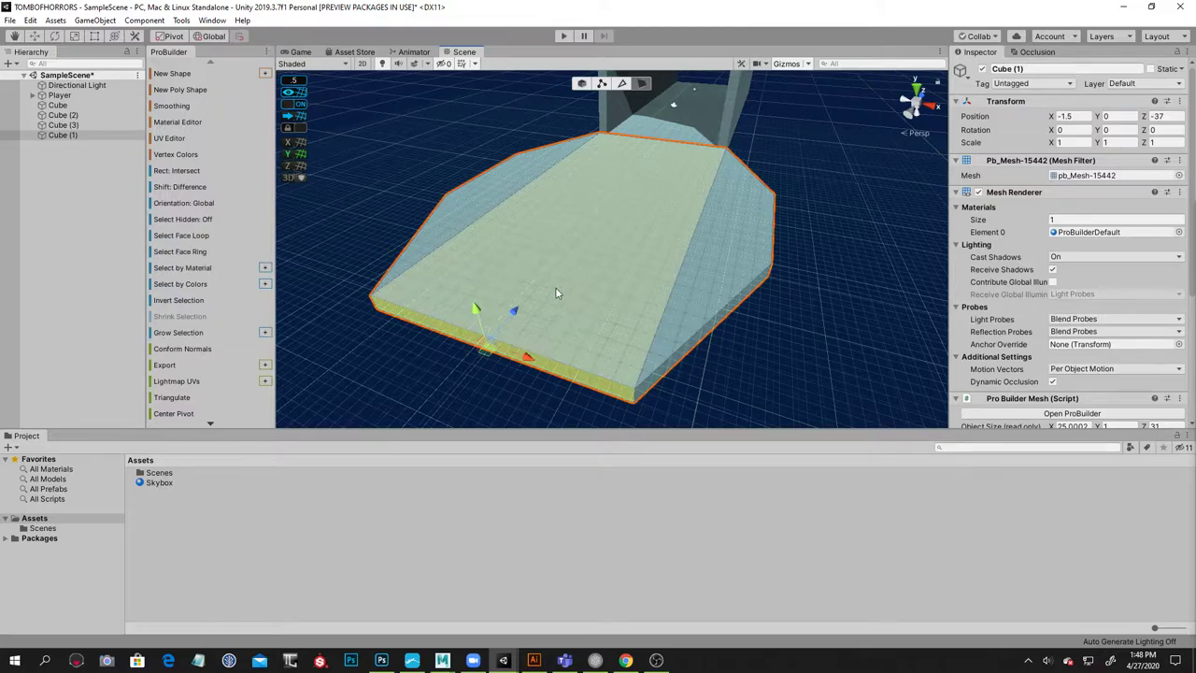
{"action": "left_click_drag", "start_coordinate": [515, 308], "coordinate": [719, 238]}
{"action": "left_click", "coordinate": [580, 85]}
{"action": "left_click", "coordinate": [743, 223]}
{"action": "left_click", "coordinate": [622, 277]}
Examine the reshaped slab and its junction with the tunnel entrance from several angles
{"action": "left_click_drag", "start_coordinate": [626, 276], "coordinate": [445, 262], "text": "alt"}
{"action": "left_click_drag", "start_coordinate": [550, 270], "coordinate": [555, 208], "text": "alt"}
{"action": "right_click_drag", "start_coordinate": [555, 208], "coordinate": [739, 184], "text": "alt"}
{"action": "left_click_drag", "start_coordinate": [739, 184], "coordinate": [765, 265], "text": "alt"}
{"action": "right_click_drag", "start_coordinate": [766, 265], "coordinate": [792, 267], "text": "alt"}
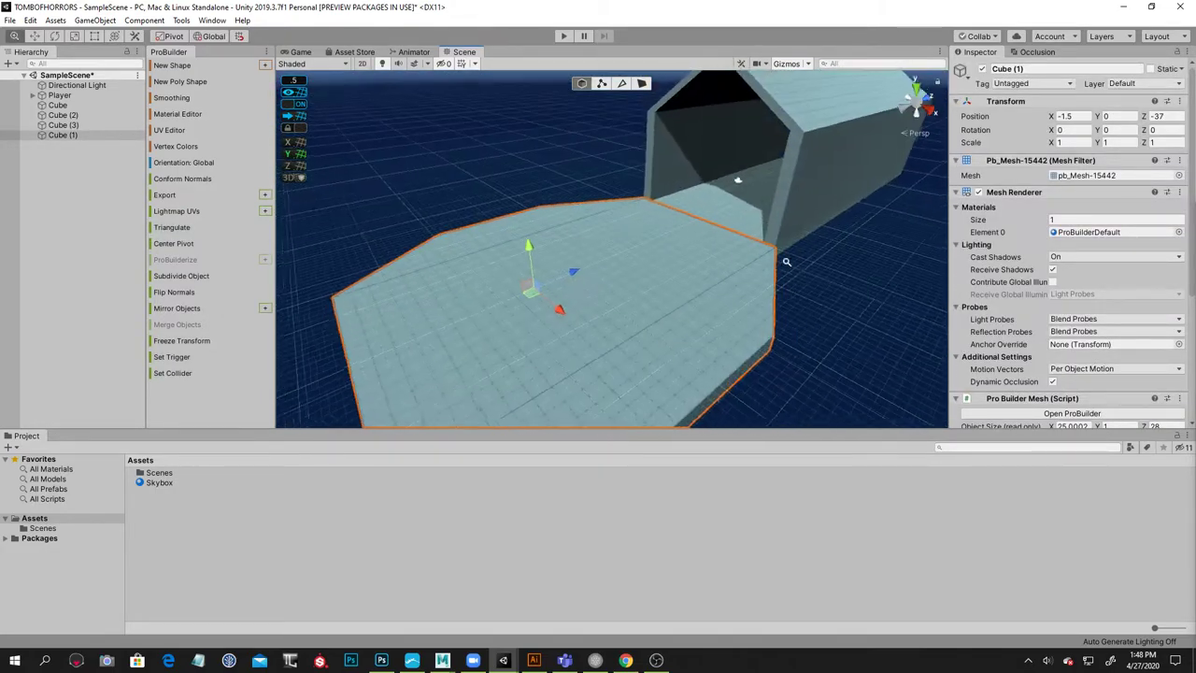
{"action": "left_click_drag", "start_coordinate": [792, 266], "coordinate": [678, 246], "text": "alt"}
{"action": "left_click_drag", "start_coordinate": [758, 292], "coordinate": [794, 315], "text": "alt"}
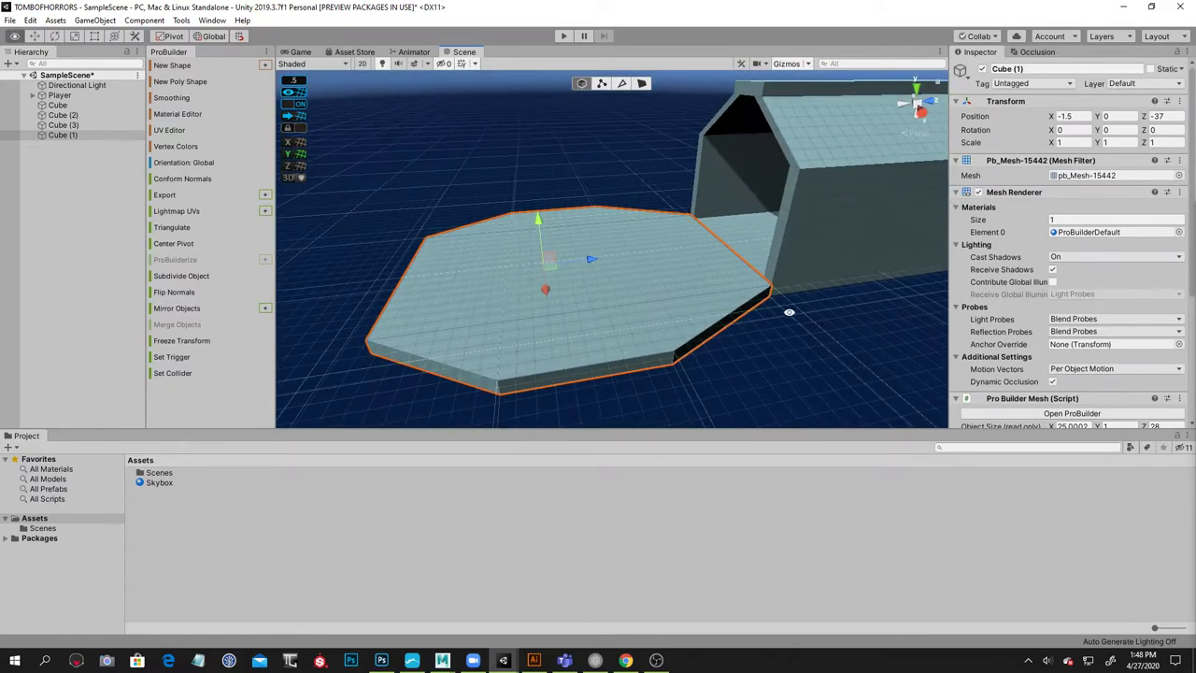
{"action": "left_click_drag", "start_coordinate": [379, 277], "coordinate": [598, 303], "text": "alt"}
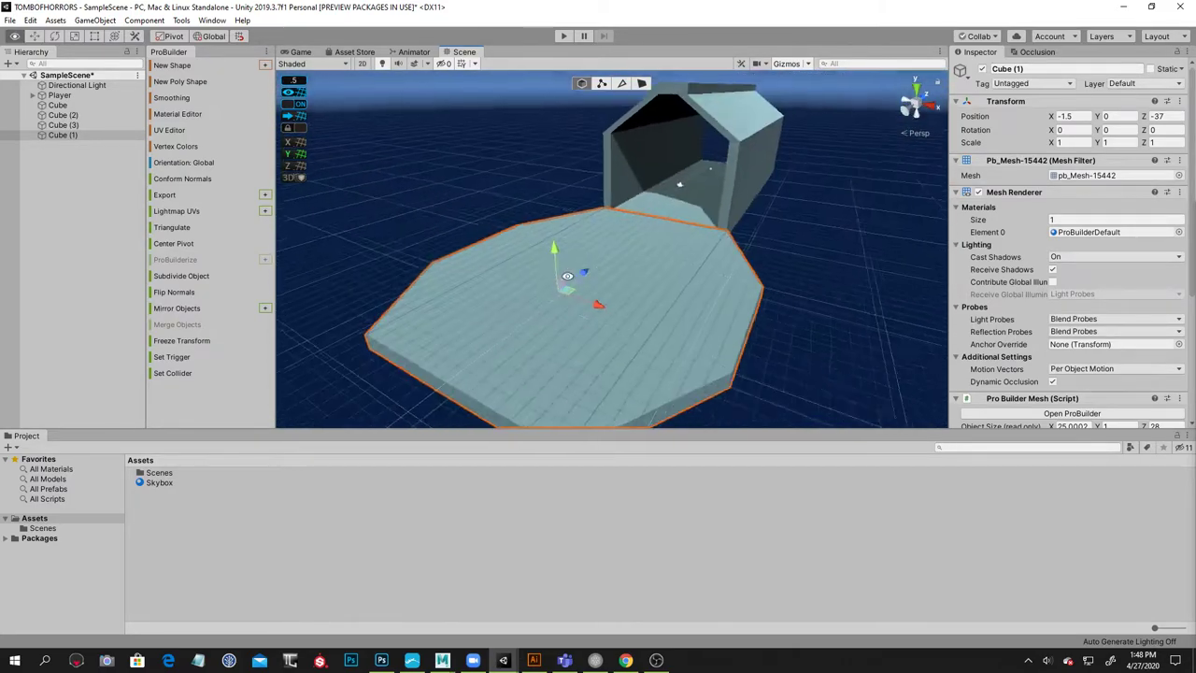
{"action": "right_click_drag", "start_coordinate": [598, 304], "coordinate": [630, 265], "text": "alt"}
{"action": "mouse_move", "coordinate": [630, 264]}
{"action": "left_mouse_down", "text": "alt"}
{"action": "mouse_move", "coordinate": [568, 299]}
{"action": "mouse_move", "coordinate": [645, 280]}
{"action": "left_mouse_up", "text": "alt"}
{"action": "right_click_drag", "start_coordinate": [645, 281], "coordinate": [574, 213], "text": "alt"}
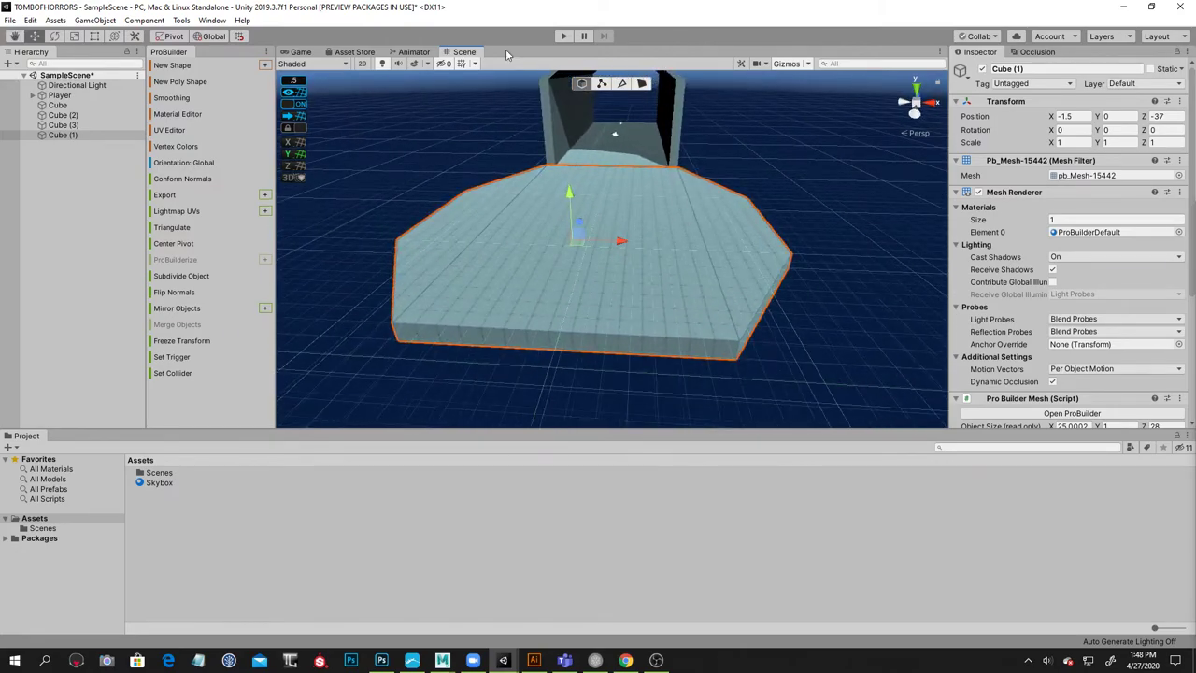
Create a cube at X -0.5, Z -48 and stretch its end face about 8 units along the slab's outer edge
{"action": "left_click", "coordinate": [184, 68]}
{"action": "left_click_drag", "start_coordinate": [696, 208], "coordinate": [520, 272], "text": "alt"}
{"action": "left_click_drag", "start_coordinate": [471, 327], "coordinate": [473, 300], "text": "alt"}
{"action": "left_click_drag", "start_coordinate": [579, 325], "coordinate": [457, 271], "text": "alt"}
{"action": "left_click", "coordinate": [641, 84]}
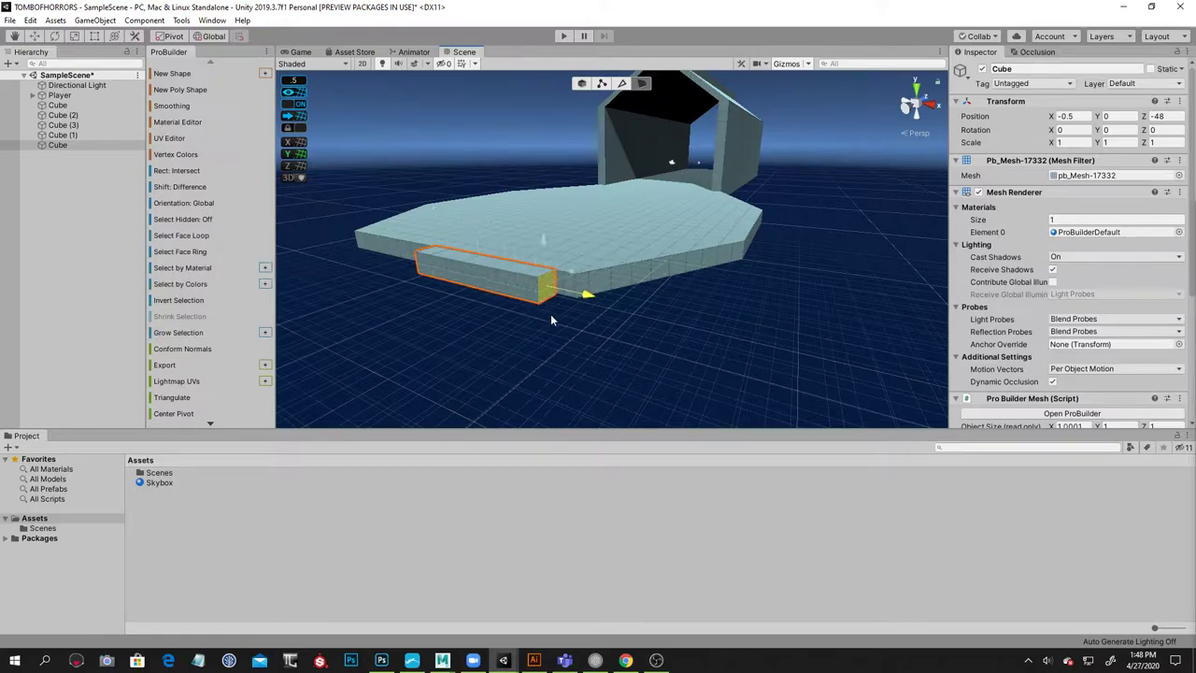
{"action": "left_click_drag", "start_coordinate": [568, 328], "coordinate": [661, 388], "text": "alt"}
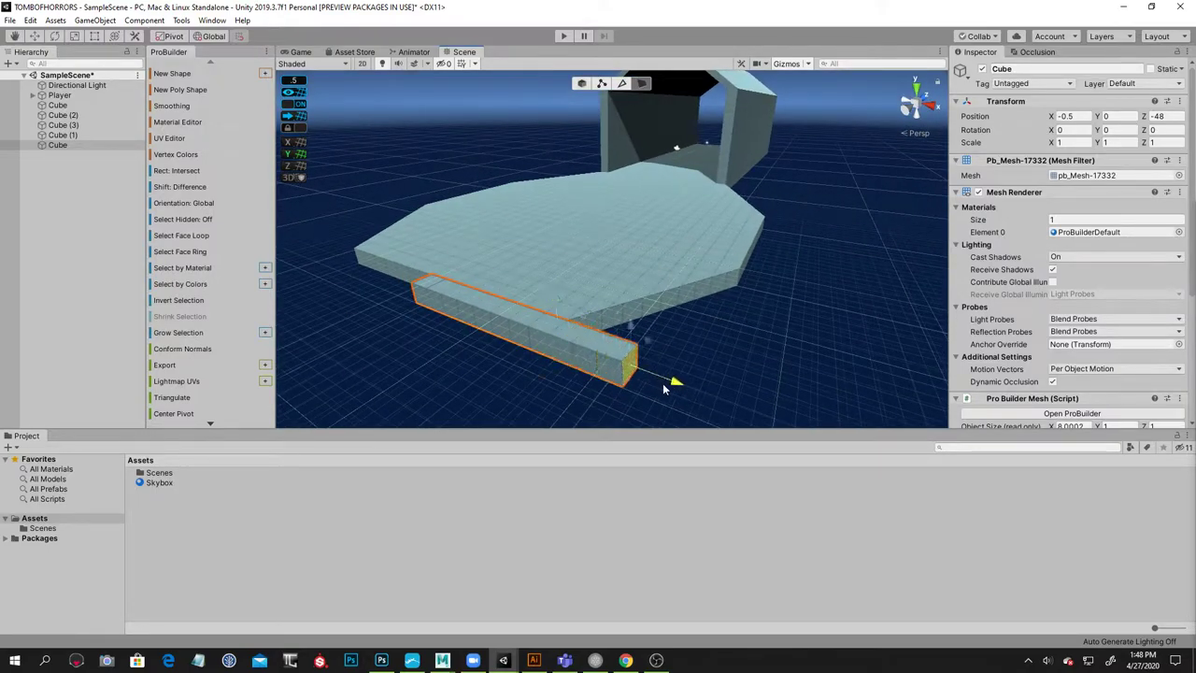
Extrude the border strip's end face along the slab's angled edge and align it, for an overall size of 13 by 9
{"action": "left_click_drag", "start_coordinate": [749, 330], "coordinate": [689, 324], "text": "alt"}
{"action": "left_click_drag", "start_coordinate": [525, 343], "coordinate": [741, 340]}
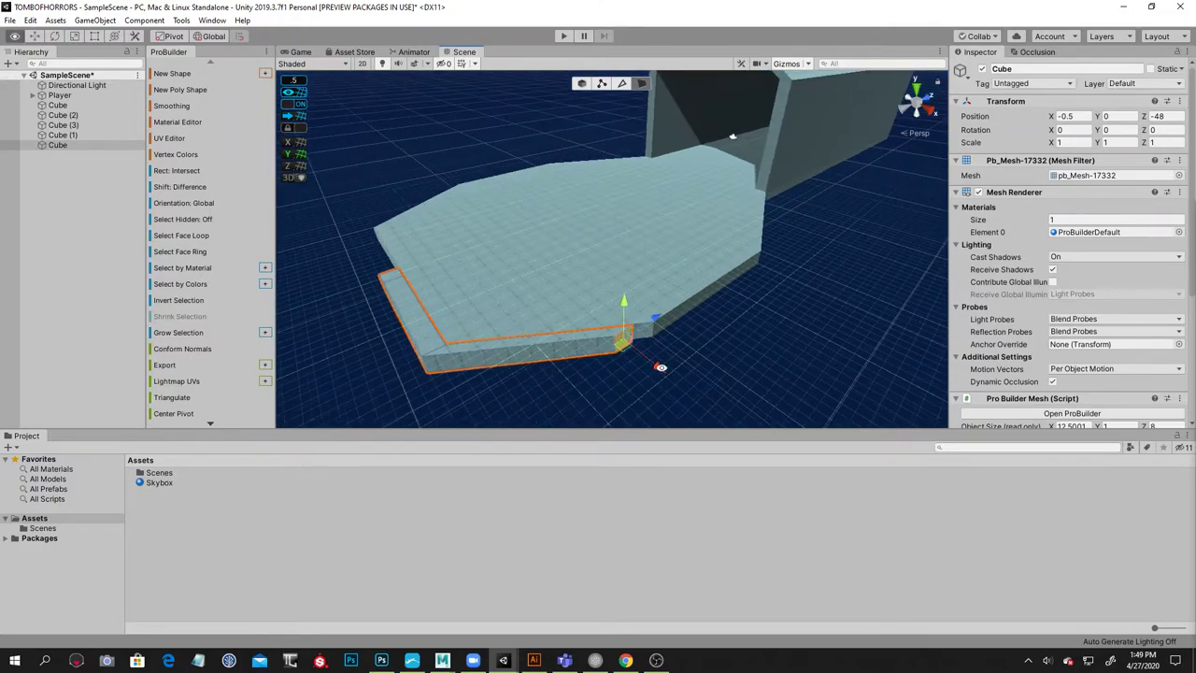
{"action": "left_click_drag", "start_coordinate": [662, 368], "coordinate": [675, 382]}
{"action": "left_click_drag", "start_coordinate": [679, 327], "coordinate": [685, 326]}
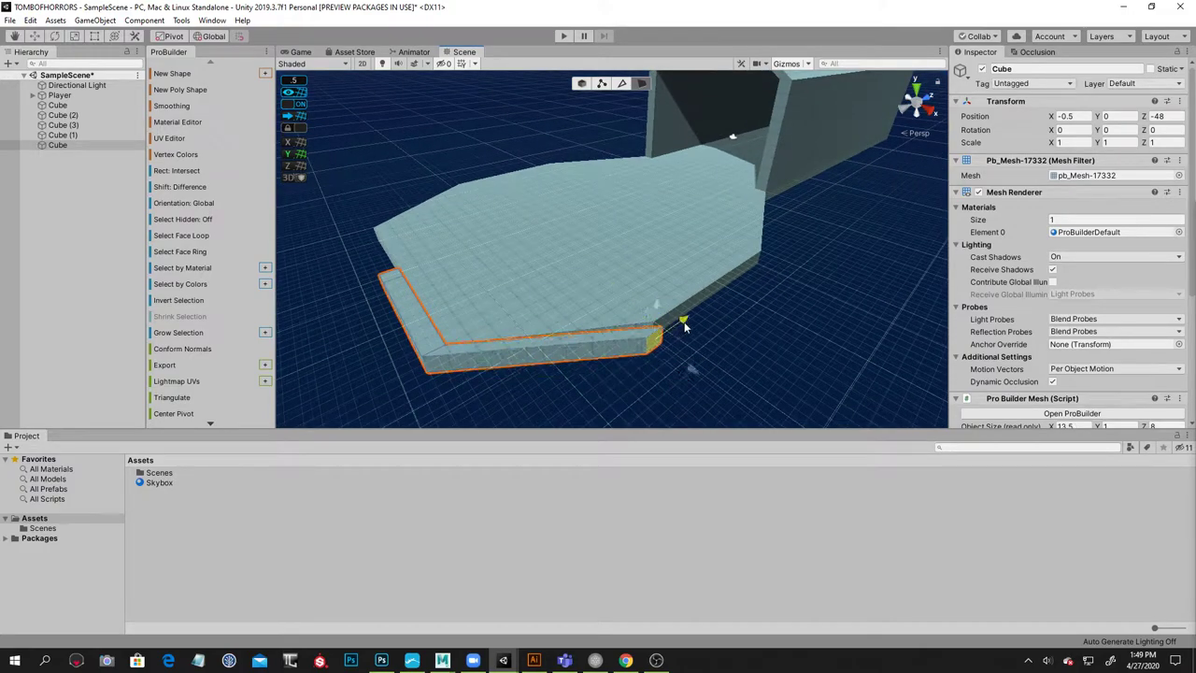
{"action": "left_click_drag", "start_coordinate": [692, 377], "coordinate": [683, 366]}
{"action": "left_click_drag", "start_coordinate": [765, 317], "coordinate": [727, 341], "text": "alt"}
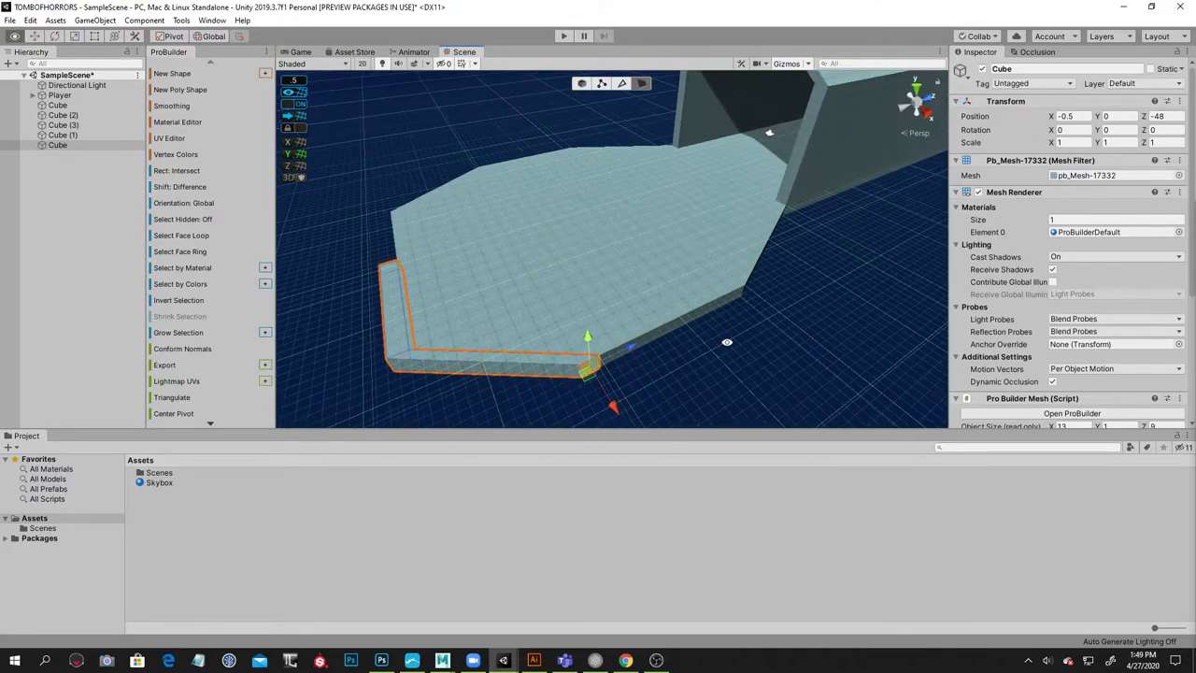
Move the vertical outer edge at the strip's end outward along X, for an overall width of 14
{"action": "left_click", "coordinate": [621, 84]}
{"action": "left_click", "coordinate": [578, 382]}
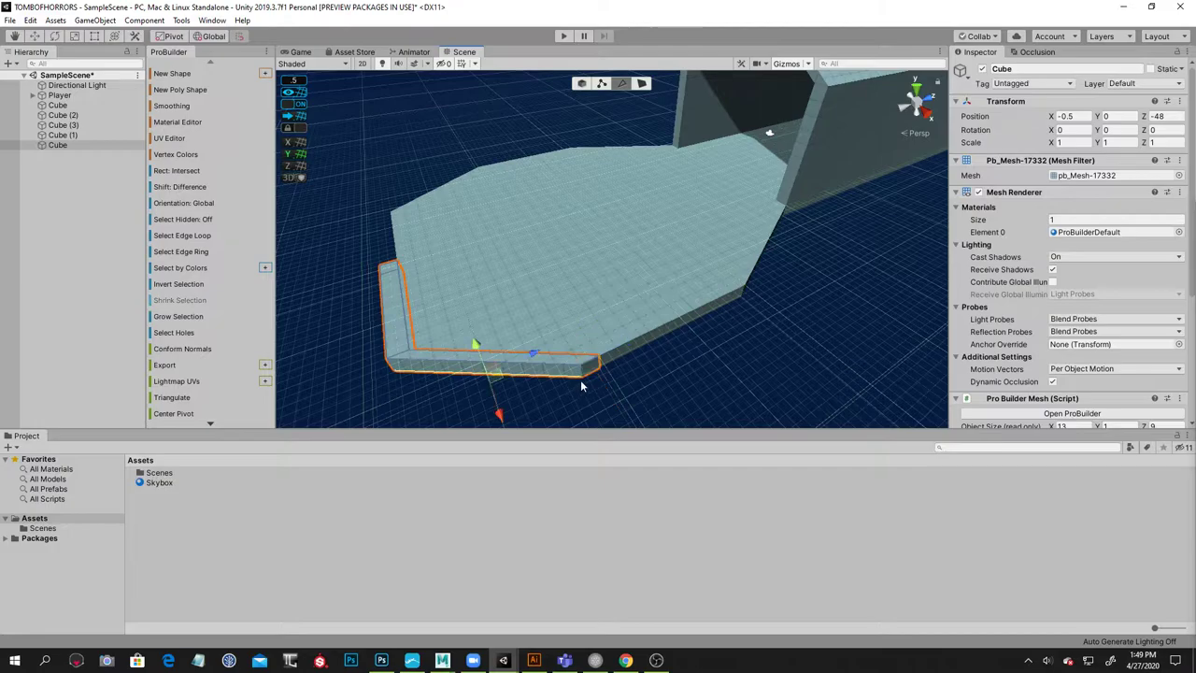
{"action": "left_click", "coordinate": [581, 371]}
{"action": "left_click_drag", "start_coordinate": [602, 407], "coordinate": [609, 423]}
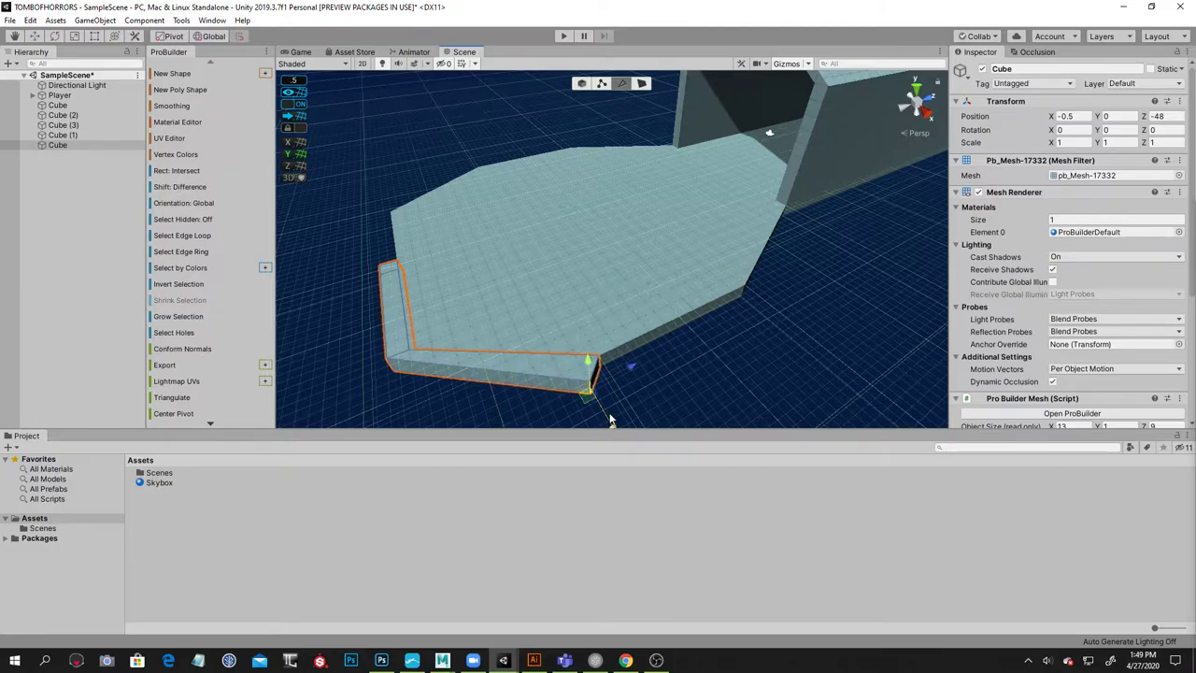
{"action": "left_click_drag", "start_coordinate": [640, 364], "coordinate": [470, 280], "text": "alt"}
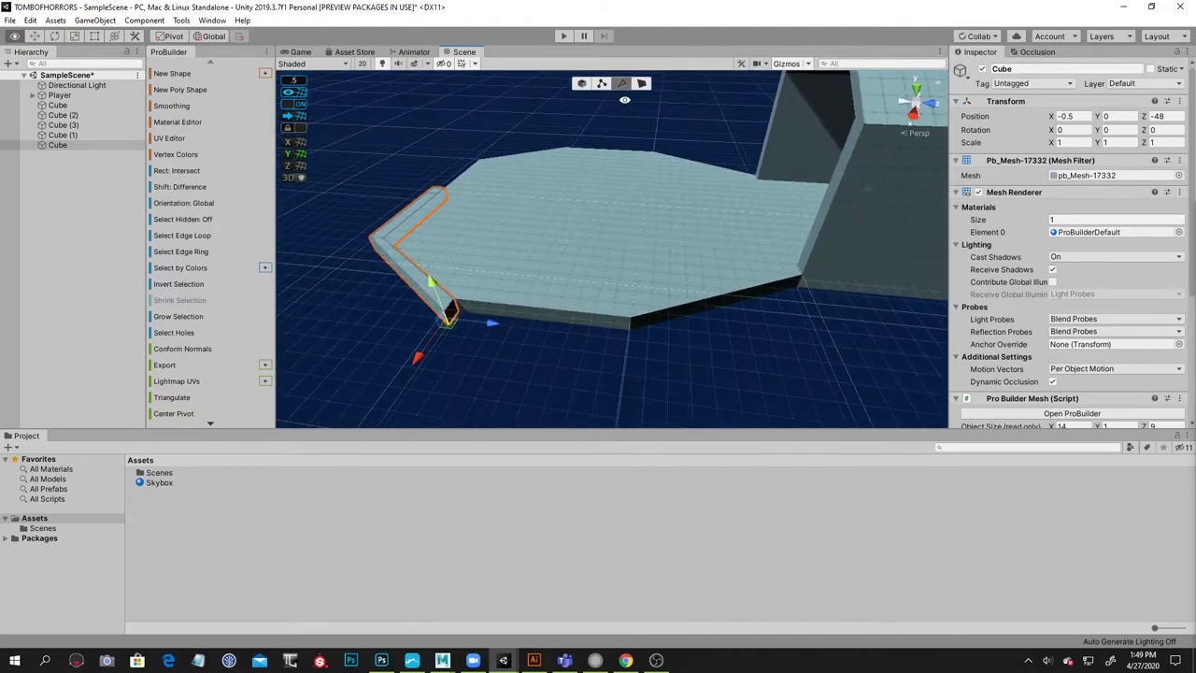
Extrude the strip's end face along the slab's remaining side edges up to the tunnel wall, for an overall length of 29
{"action": "left_click", "coordinate": [642, 84]}
{"action": "left_click", "coordinate": [453, 310]}
{"action": "left_click_drag", "start_coordinate": [496, 321], "coordinate": [605, 352], "text": "shift"}
{"action": "left_click_drag", "start_coordinate": [732, 339], "coordinate": [619, 407], "text": "alt"}
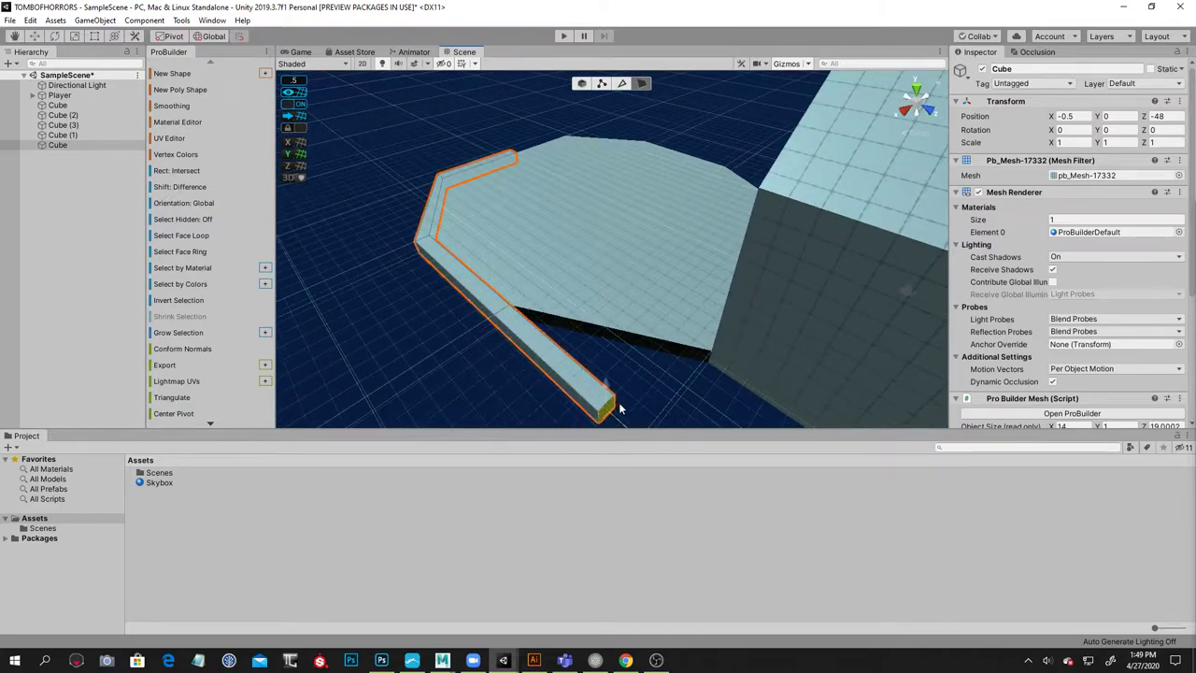
{"action": "left_click_drag", "start_coordinate": [667, 368], "coordinate": [635, 315], "text": "alt"}
{"action": "left_click_drag", "start_coordinate": [548, 371], "coordinate": [732, 243]}
{"action": "left_click", "coordinate": [709, 342]}
{"action": "left_click_drag", "start_coordinate": [709, 342], "coordinate": [746, 296], "text": "alt"}
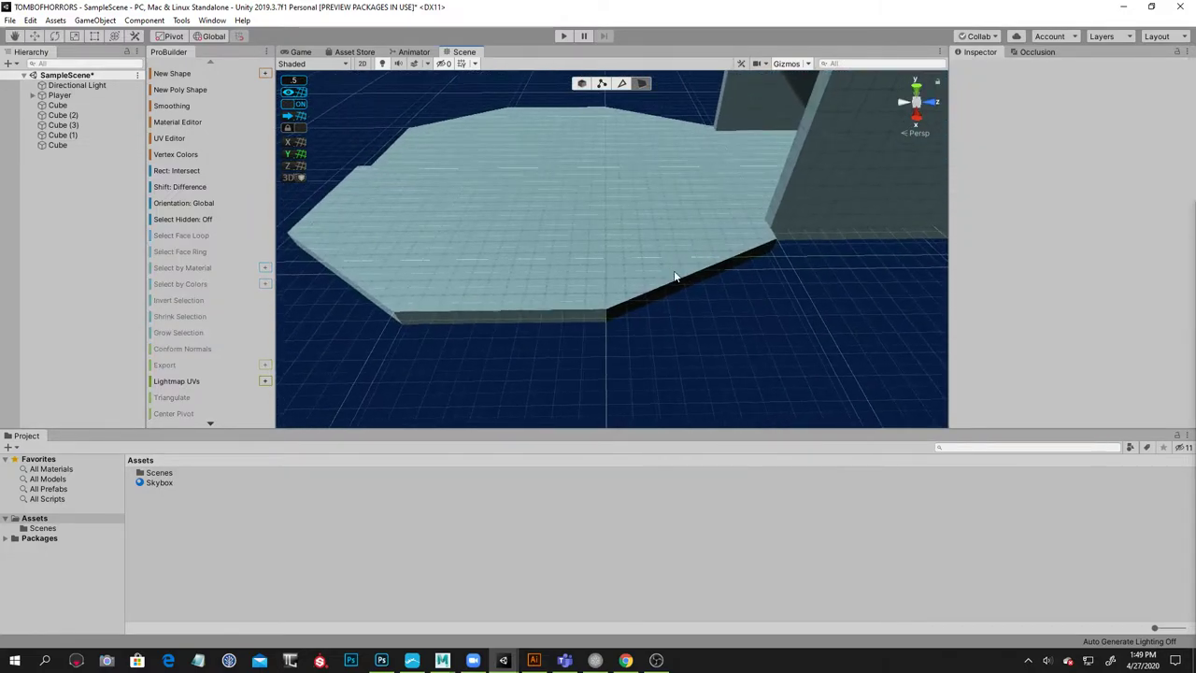
Select all top faces of the border strip and raise them to form a wall 10 units high
{"action": "left_click", "coordinate": [675, 276]}
{"action": "left_click", "coordinate": [552, 307], "text": "shift"}
{"action": "left_click_drag", "start_coordinate": [551, 308], "coordinate": [752, 249], "text": "alt"}
{"action": "right_click_drag", "start_coordinate": [583, 242], "coordinate": [759, 264], "text": "alt"}
{"action": "left_click_drag", "start_coordinate": [760, 264], "coordinate": [662, 285], "text": "alt"}
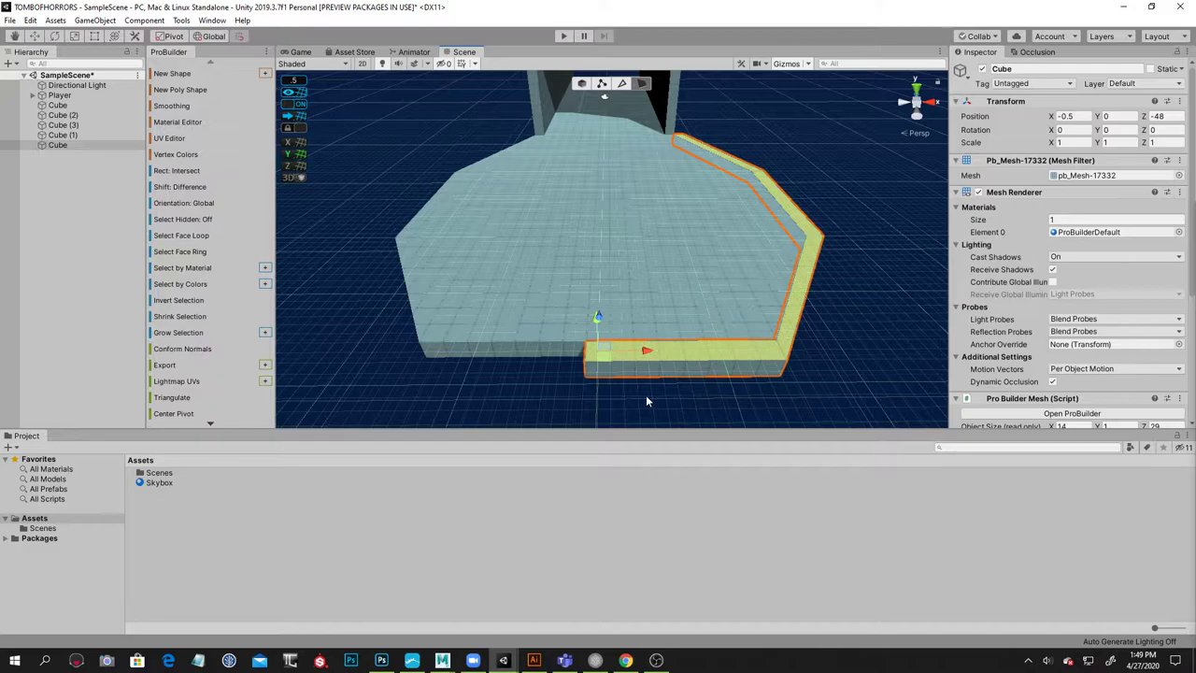
{"action": "left_click", "coordinate": [646, 396]}
{"action": "left_click", "coordinate": [629, 353]}
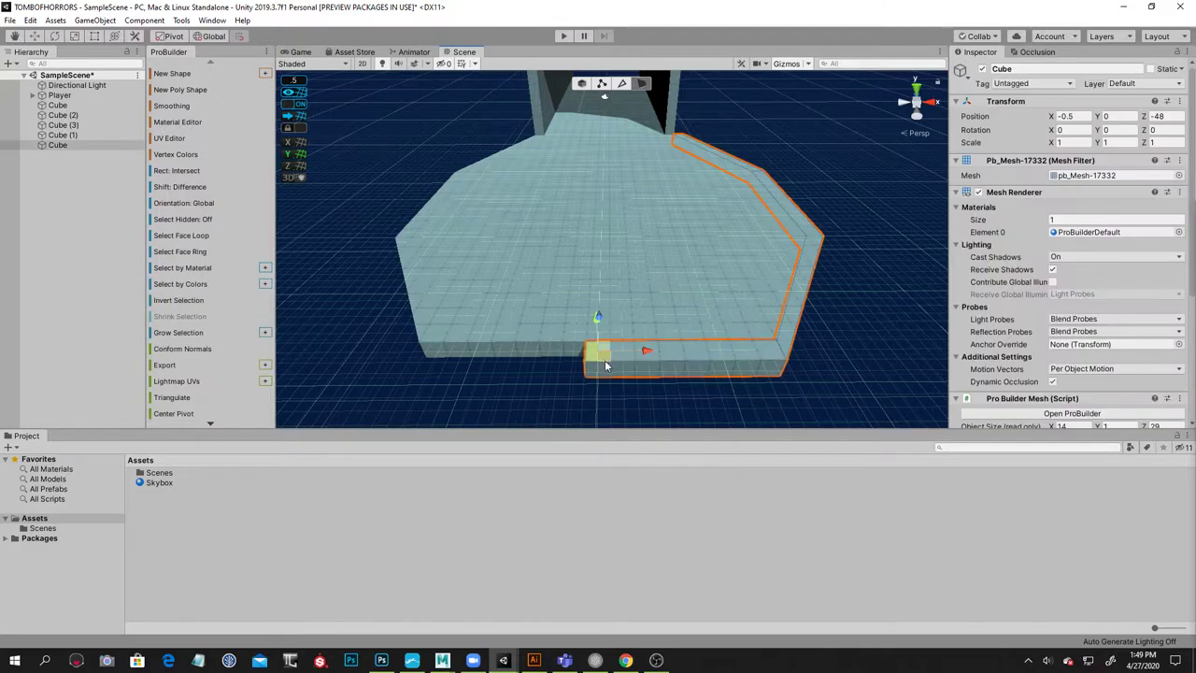
{"action": "left_click", "coordinate": [800, 289]}
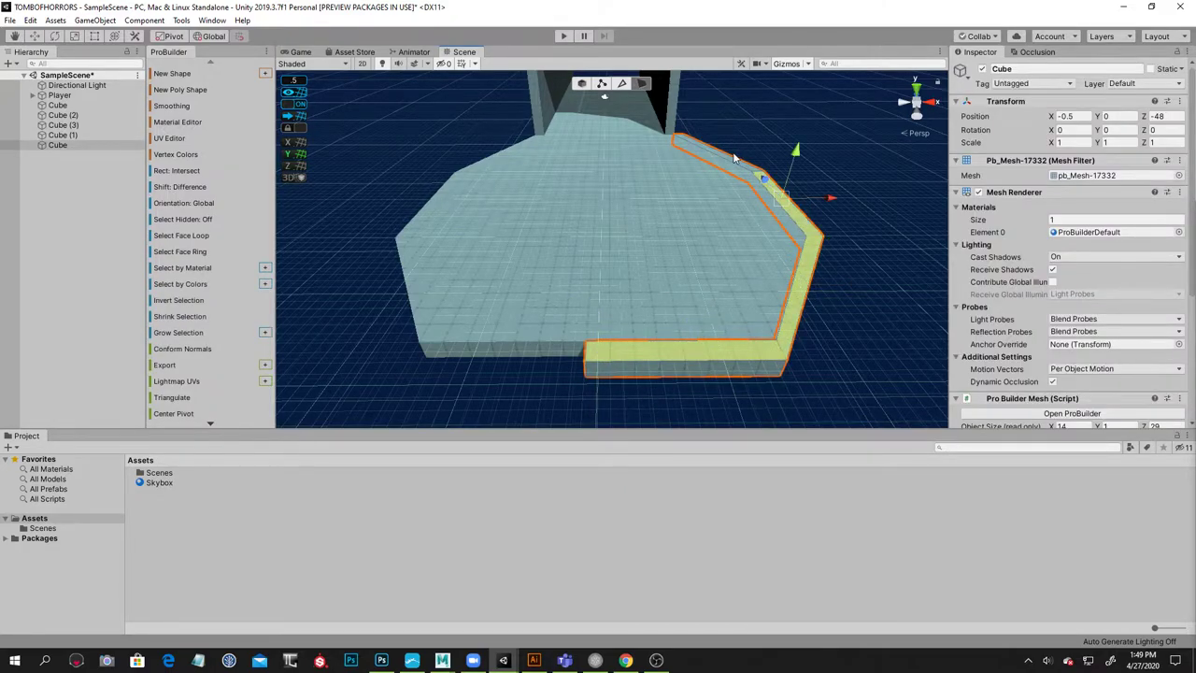
{"action": "left_click_drag", "start_coordinate": [710, 157], "coordinate": [805, 66], "text": "alt"}
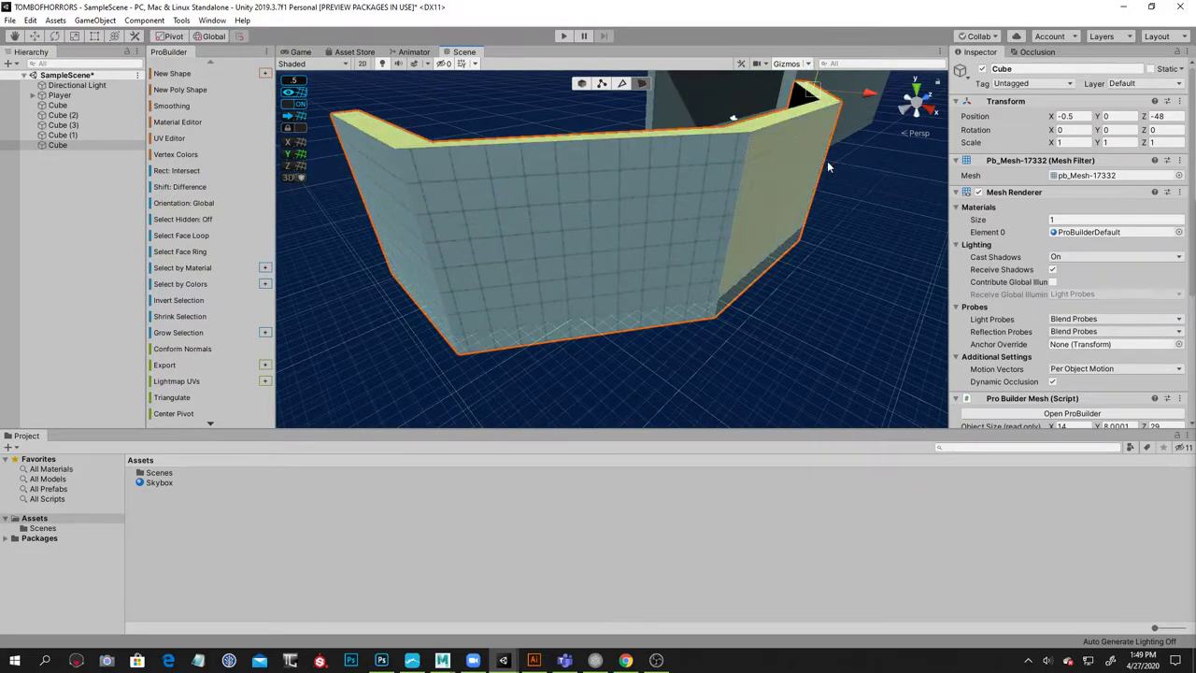
{"action": "left_click_drag", "start_coordinate": [873, 213], "coordinate": [815, 206], "text": "alt"}
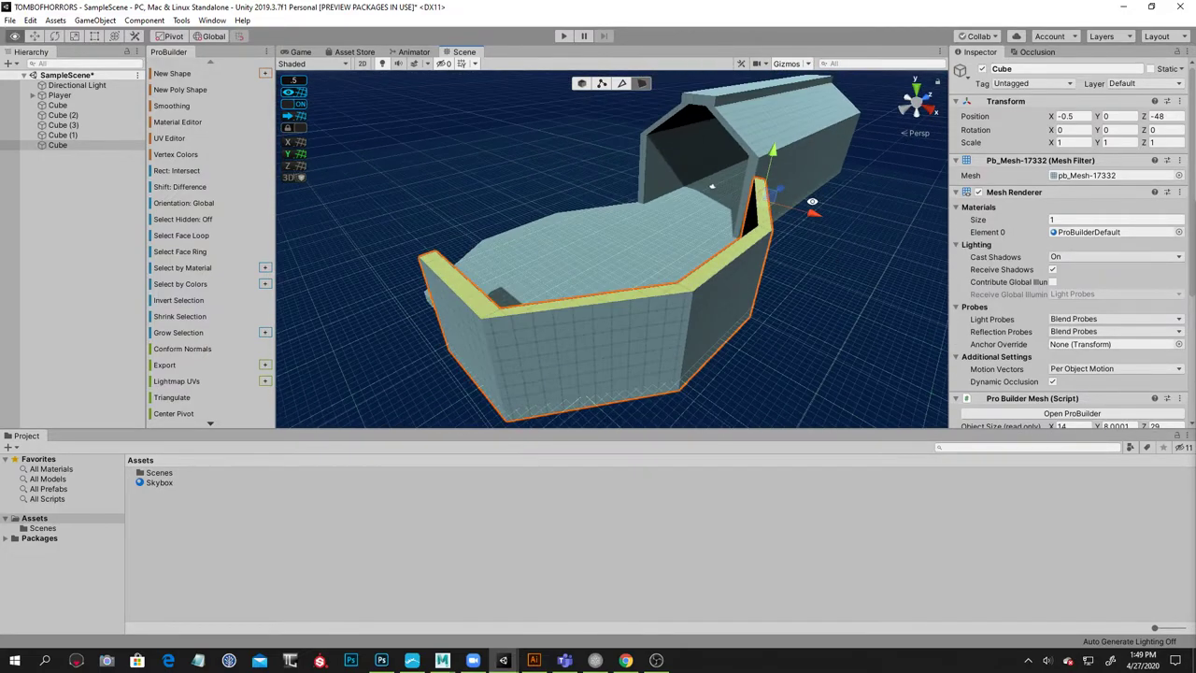
{"action": "left_click_drag", "start_coordinate": [776, 155], "coordinate": [841, 168]}
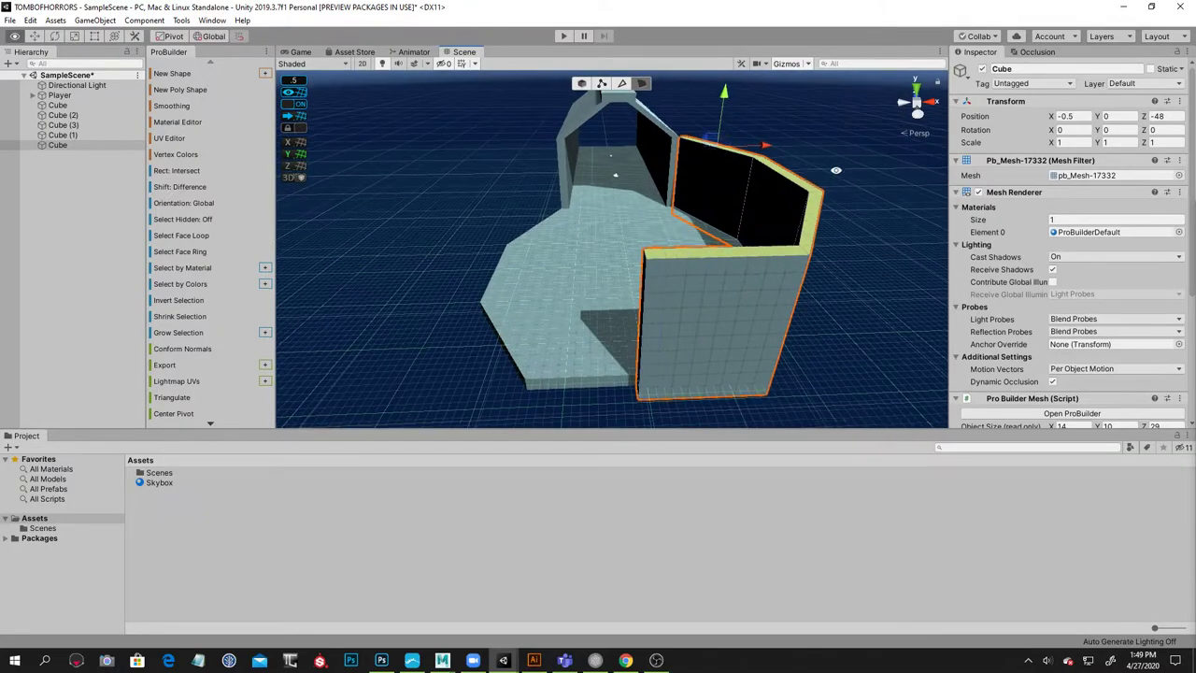
{"action": "left_click", "coordinate": [841, 169]}
{"action": "left_click", "coordinate": [581, 83]}
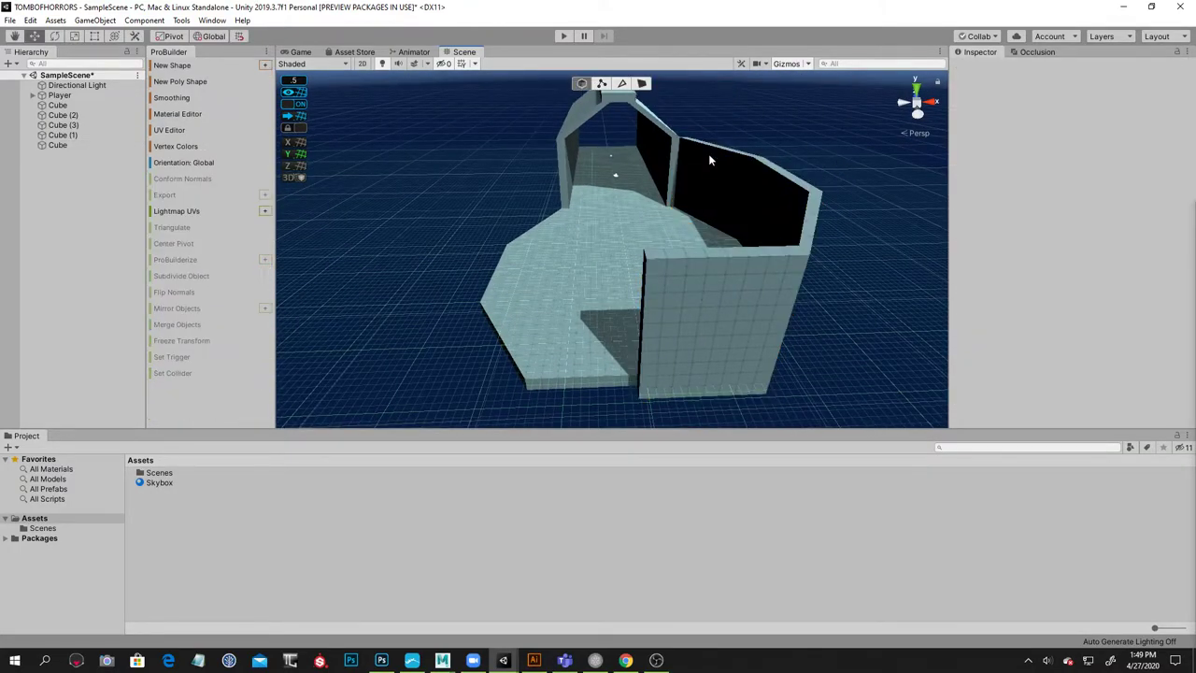
Duplicate the half wall and mirror the copy across X to enclose the other side of the slab
{"action": "left_click", "coordinate": [707, 151]}
{"action": "left_click_drag", "start_coordinate": [878, 193], "coordinate": [798, 153], "text": "alt"}
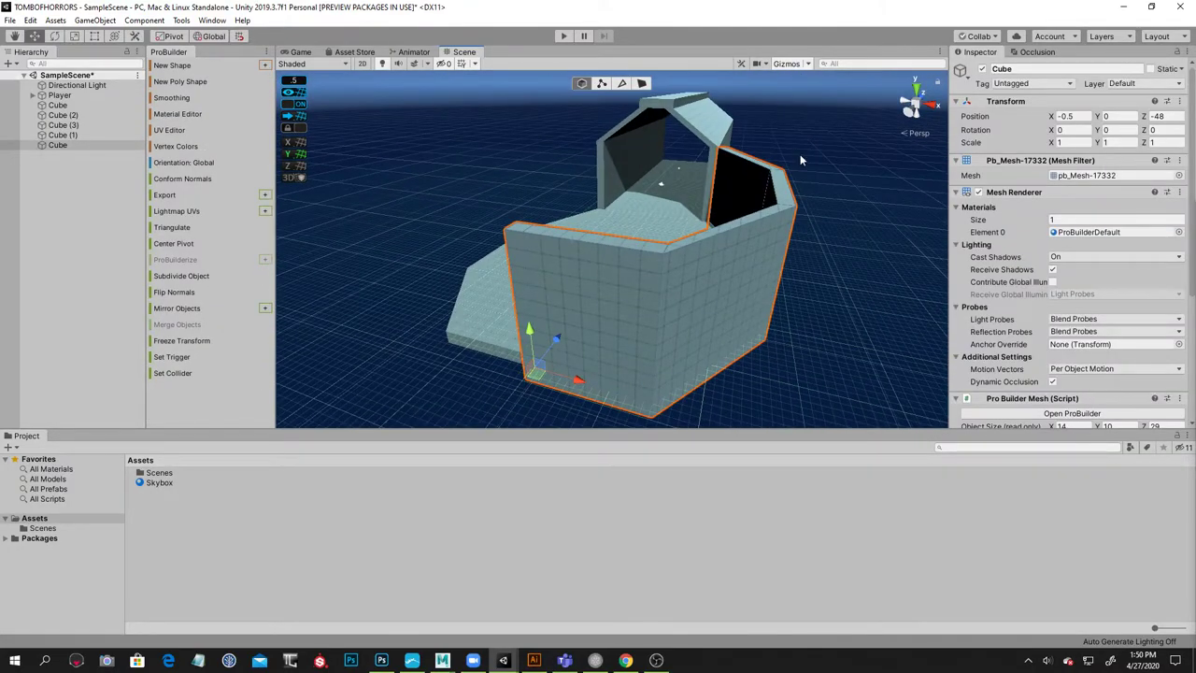
{"action": "key", "text": "ctrl+d"}
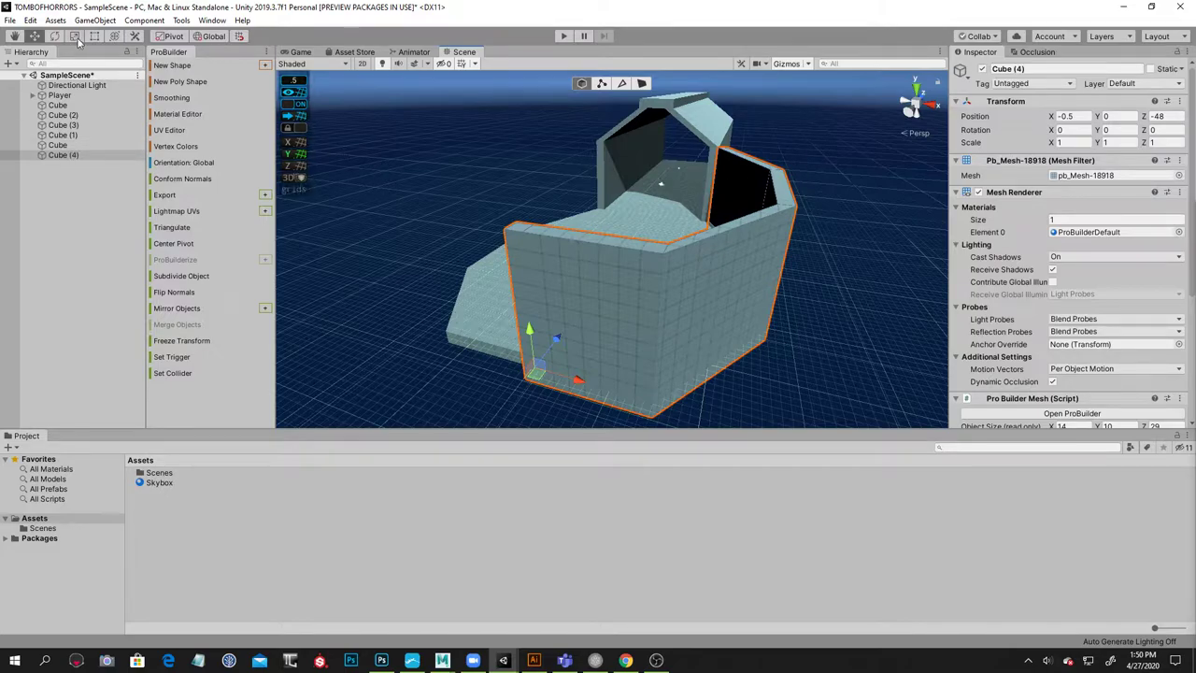
{"action": "left_click", "coordinate": [182, 310]}
{"action": "left_click_drag", "start_coordinate": [502, 343], "coordinate": [845, 323], "text": "alt"}
{"action": "left_click", "coordinate": [666, 329]}
{"action": "left_click", "coordinate": [586, 343], "text": "shift"}
{"action": "left_click", "coordinate": [873, 353]}
{"action": "left_click_drag", "start_coordinate": [699, 271], "coordinate": [648, 237], "text": "alt"}
Move the original half wall outward to X 1, opening a gap between the two halves
{"action": "left_click", "coordinate": [778, 256]}
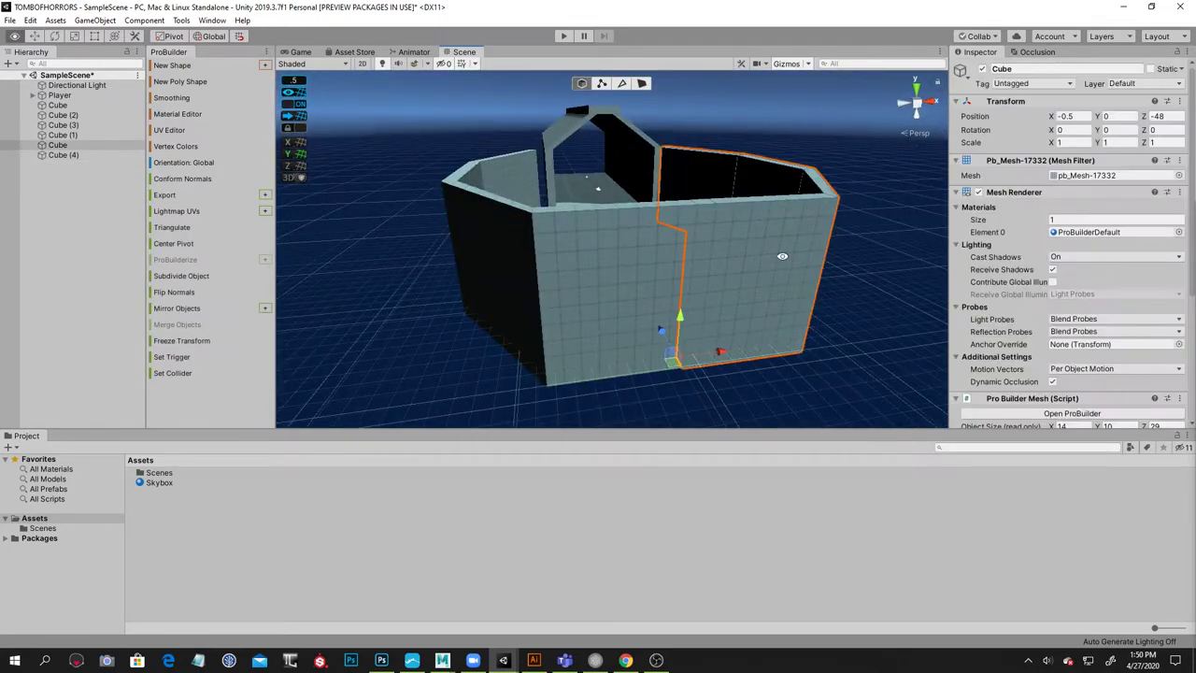
{"action": "left_click_drag", "start_coordinate": [779, 255], "coordinate": [716, 248], "text": "alt"}
{"action": "left_click_drag", "start_coordinate": [646, 120], "coordinate": [659, 162], "text": "alt"}
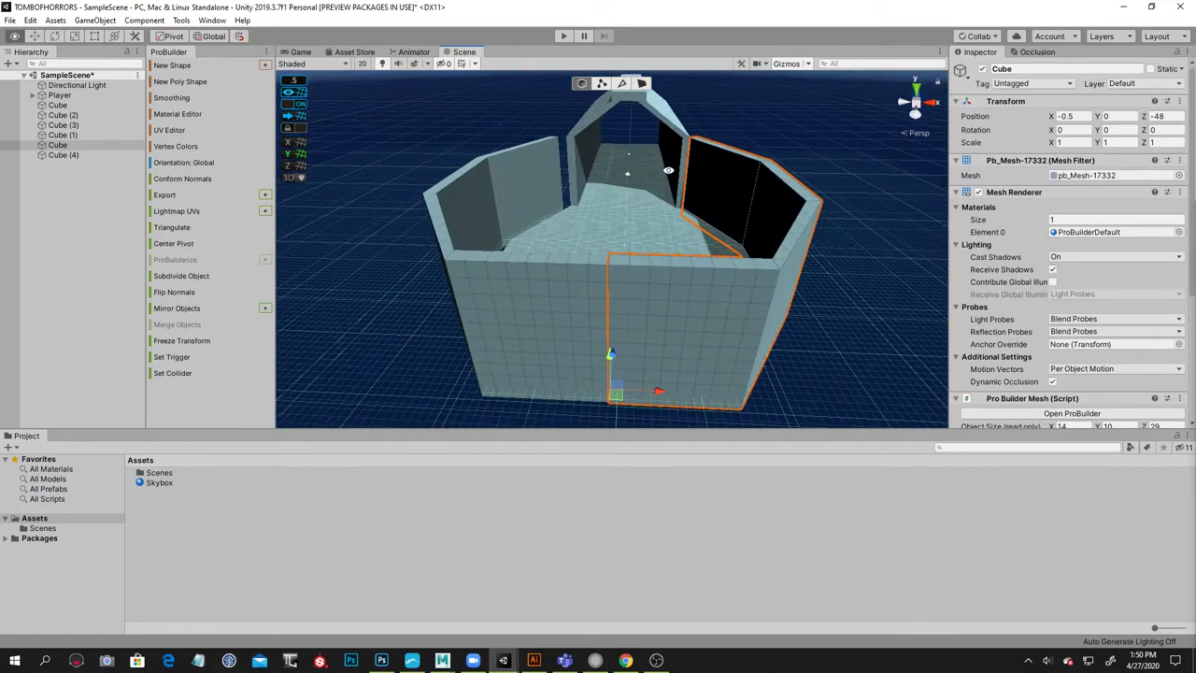
{"action": "left_click_drag", "start_coordinate": [699, 372], "coordinate": [707, 320], "text": "alt"}
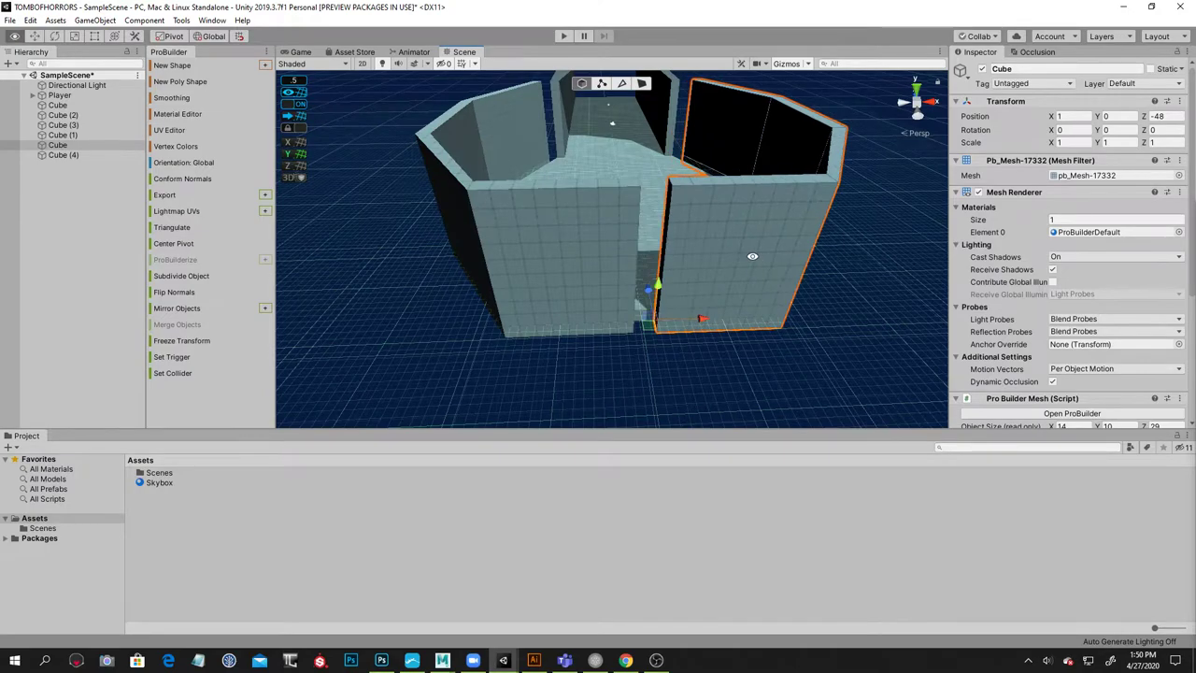
Shorten the original half wall by pulling its open front end face back along X, away from the gap
{"action": "left_click_drag", "start_coordinate": [751, 255], "coordinate": [589, 81], "text": "alt"}
{"action": "left_click", "coordinate": [641, 84]}
{"action": "left_click", "coordinate": [687, 236]}
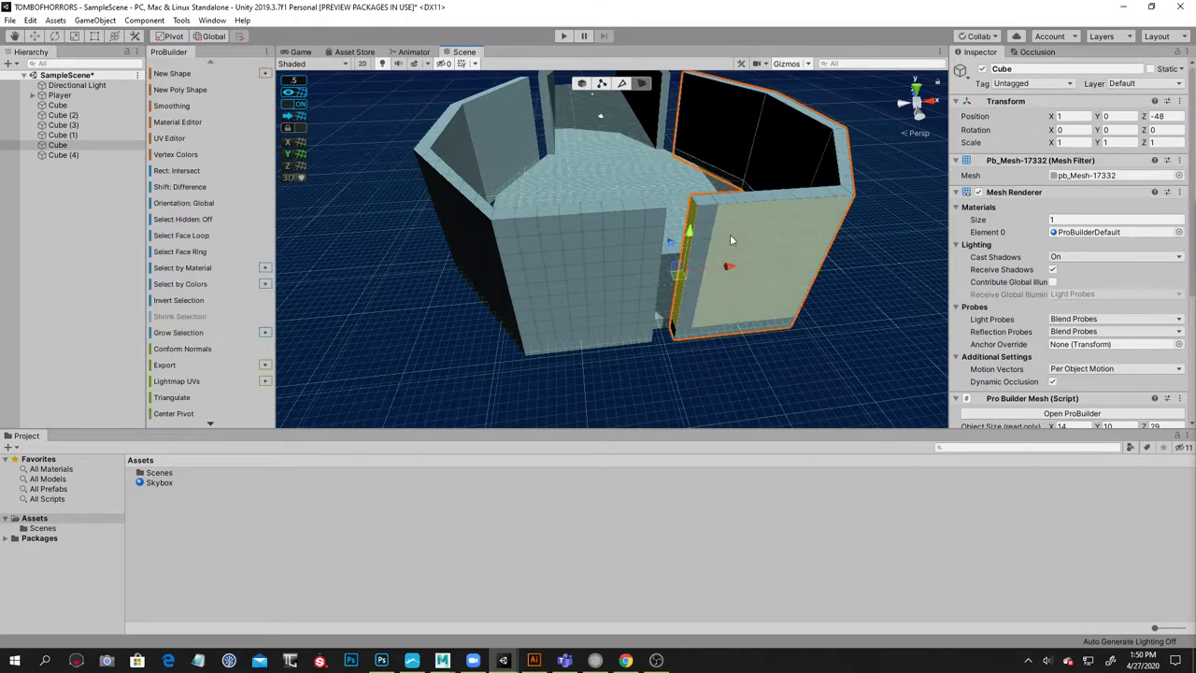
{"action": "left_click", "coordinate": [673, 330], "text": "shift"}
{"action": "mouse_move", "coordinate": [717, 320]}
{"action": "left_mouse_down"}
{"action": "mouse_move", "coordinate": [746, 322]}
{"action": "mouse_move", "coordinate": [721, 322]}
{"action": "left_mouse_up"}
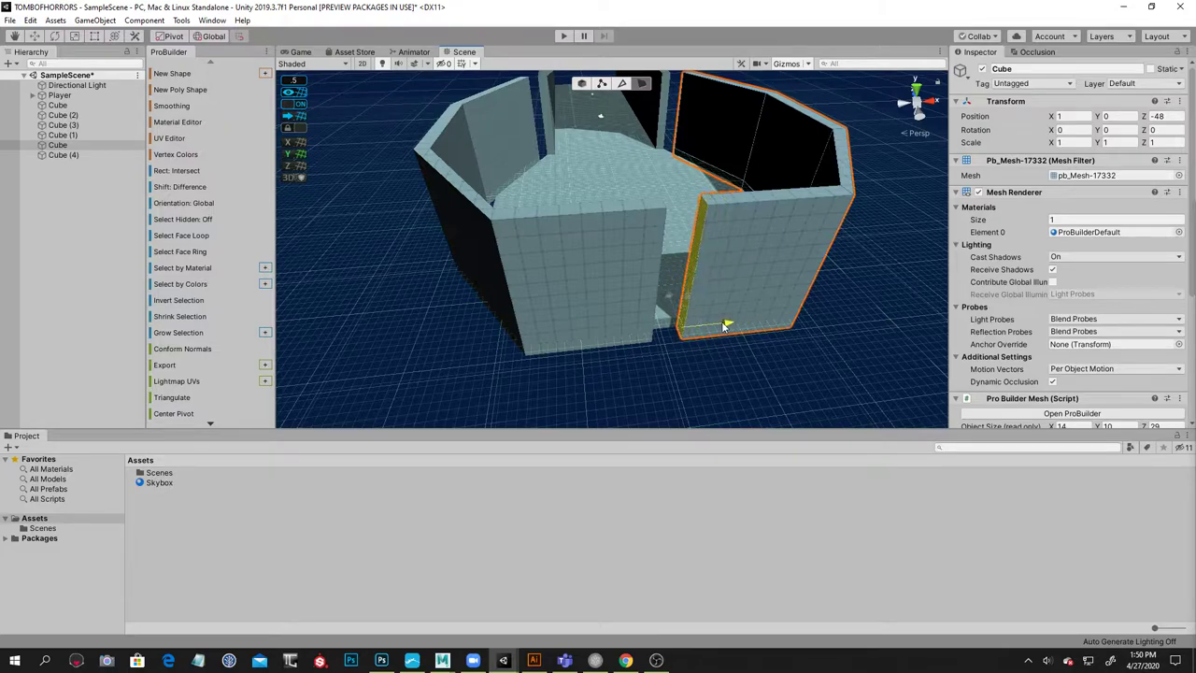
Slide the whole original half wall back along X toward the mirrored half
{"action": "left_click", "coordinate": [581, 84]}
{"action": "left_click", "coordinate": [781, 238]}
{"action": "left_click_drag", "start_coordinate": [781, 239], "coordinate": [819, 289], "text": "alt"}
{"action": "left_click", "coordinate": [813, 297]}
{"action": "left_click_drag", "start_coordinate": [712, 345], "coordinate": [690, 349]}
{"action": "left_click_drag", "start_coordinate": [792, 320], "coordinate": [746, 340], "text": "alt"}
{"action": "left_click", "coordinate": [824, 345]}
Try to close the front gap by sliding the mirrored half wall along X to 0.5
{"action": "left_click_drag", "start_coordinate": [824, 345], "coordinate": [555, 353], "text": "alt"}
{"action": "left_click", "coordinate": [616, 381]}
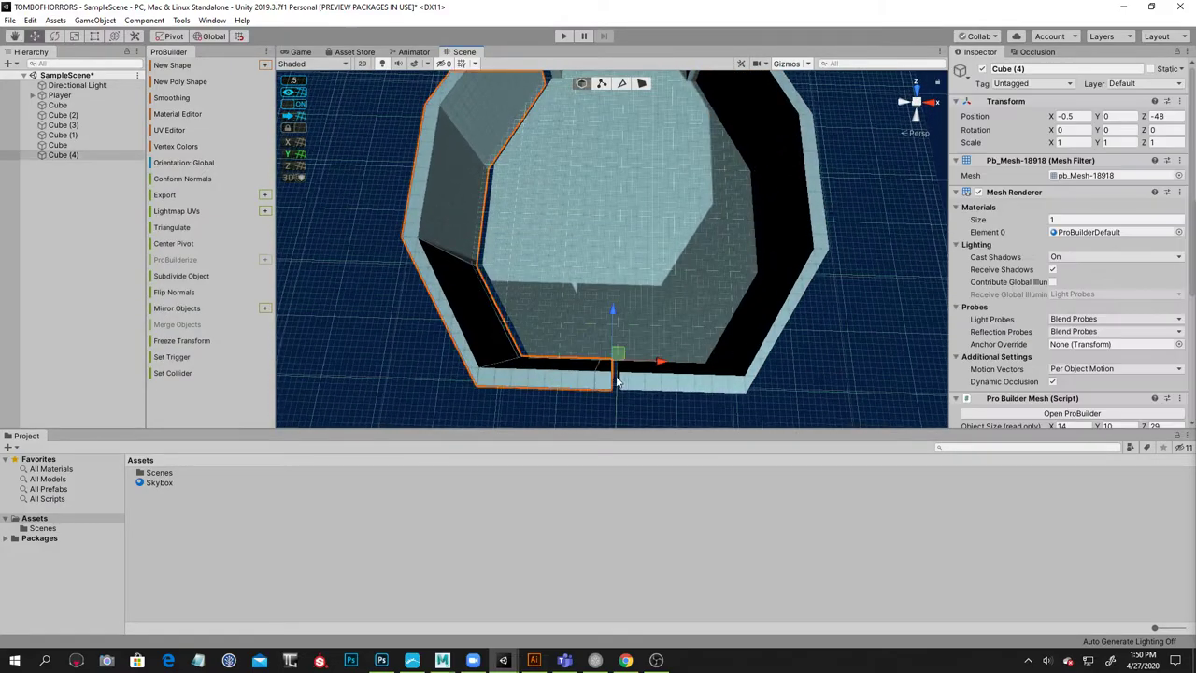
{"action": "left_click_drag", "start_coordinate": [661, 364], "coordinate": [668, 363]}
{"action": "left_click", "coordinate": [839, 364]}
{"action": "left_click_drag", "start_coordinate": [839, 364], "coordinate": [694, 241], "text": "alt"}
{"action": "left_click", "coordinate": [517, 351]}
{"action": "middle_click_drag", "start_coordinate": [687, 364], "coordinate": [646, 263]}
{"action": "left_click_drag", "start_coordinate": [667, 317], "coordinate": [673, 319]}
{"action": "left_click_drag", "start_coordinate": [675, 254], "coordinate": [655, 211], "text": "alt"}
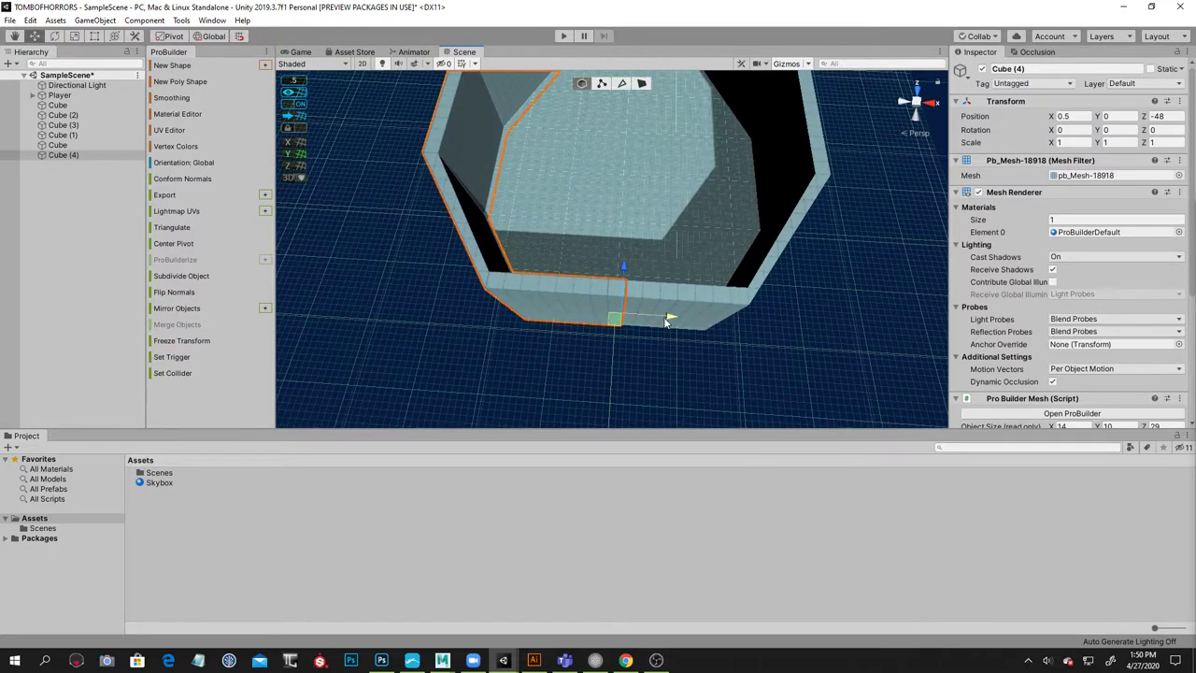
Move the mirrored half wall out to X -1 and pull its front end back along X to shorten it
{"action": "left_click_drag", "start_coordinate": [665, 322], "coordinate": [643, 321]}
{"action": "left_click", "coordinate": [642, 84]}
{"action": "left_click_drag", "start_coordinate": [717, 162], "coordinate": [655, 166], "text": "alt"}
{"action": "left_click", "coordinate": [586, 305]}
{"action": "left_click_drag", "start_coordinate": [598, 320], "coordinate": [607, 319], "text": "alt"}
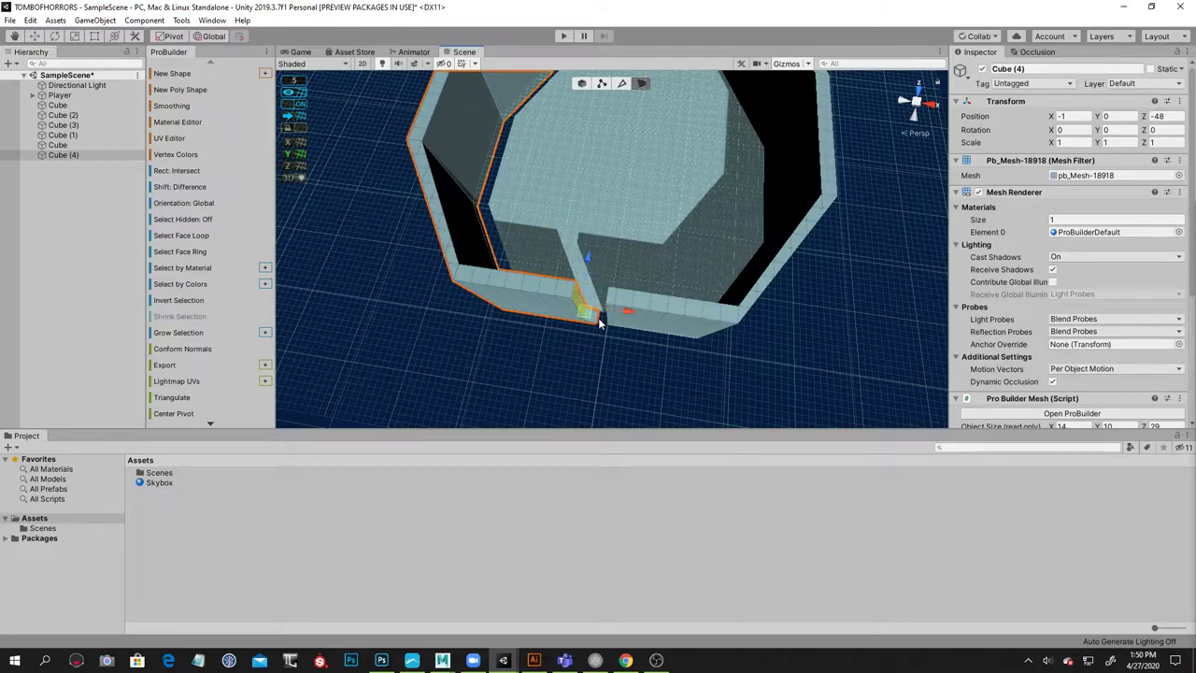
{"action": "left_click", "coordinate": [622, 84]}
{"action": "left_click", "coordinate": [600, 320]}
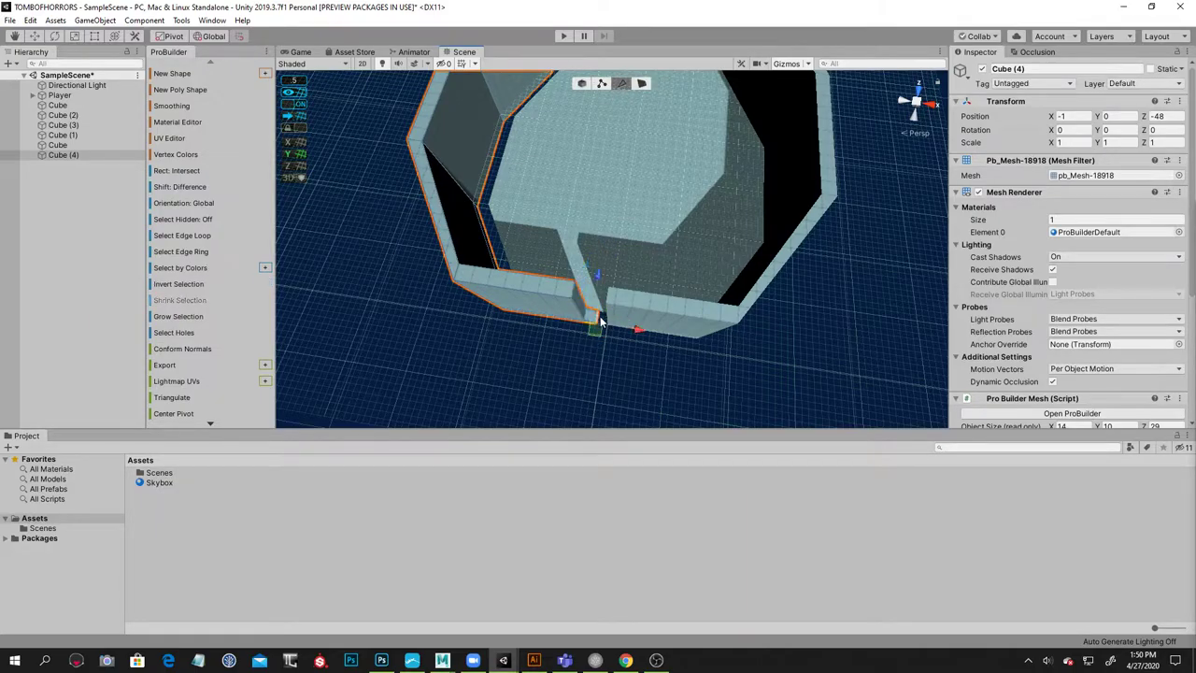
{"action": "left_click_drag", "start_coordinate": [642, 325], "coordinate": [632, 323]}
{"action": "left_click", "coordinate": [604, 377]}
{"action": "left_click_drag", "start_coordinate": [685, 371], "coordinate": [686, 184], "text": "alt"}
Slide the shortened mirrored half wall to X 1 so it meets the other half at the front
{"action": "left_click", "coordinate": [582, 84]}
{"action": "left_click", "coordinate": [534, 230]}
{"action": "left_click_drag", "start_coordinate": [643, 257], "coordinate": [679, 311], "text": "alt"}
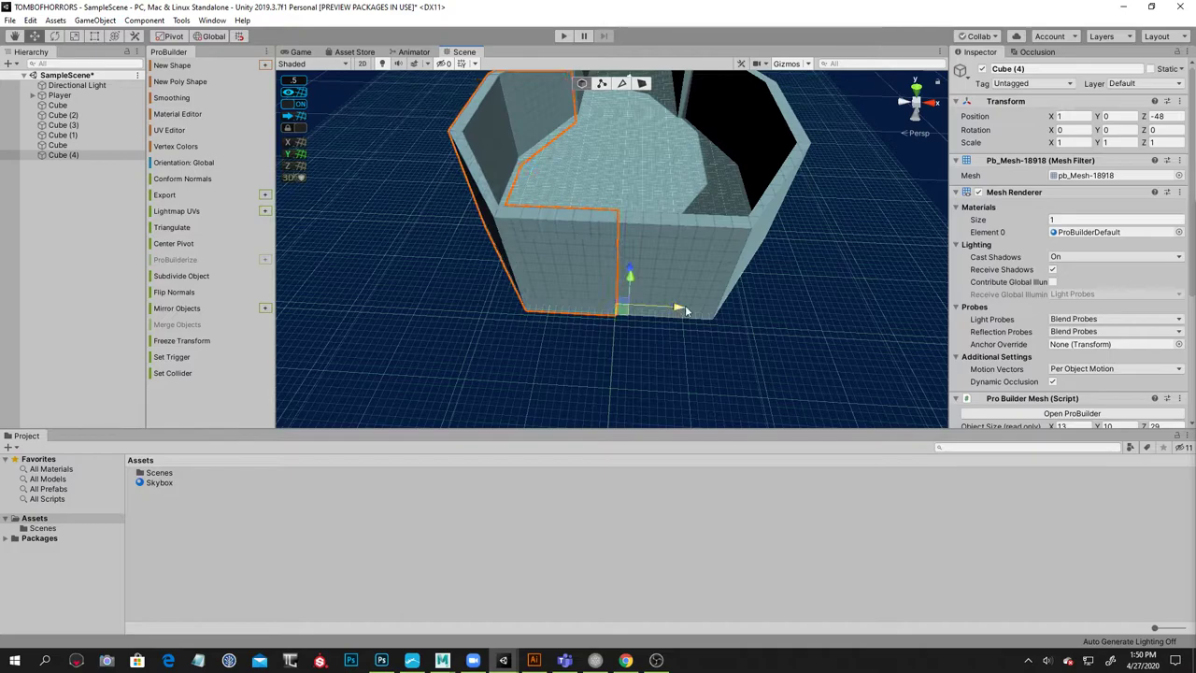
{"action": "left_click", "coordinate": [843, 235]}
Examine the enclosed approach and its connection to the tunnel entrance from several angles
{"action": "left_click_drag", "start_coordinate": [846, 234], "coordinate": [648, 190], "text": "alt"}
{"action": "right_click_drag", "start_coordinate": [648, 191], "coordinate": [784, 205], "text": "alt"}
{"action": "left_click_drag", "start_coordinate": [784, 206], "coordinate": [653, 206], "text": "alt"}
{"action": "right_click_drag", "start_coordinate": [654, 205], "coordinate": [678, 202], "text": "alt"}
{"action": "left_click_drag", "start_coordinate": [678, 203], "coordinate": [702, 218], "text": "alt"}
{"action": "right_click_drag", "start_coordinate": [702, 218], "coordinate": [865, 258], "text": "alt"}
{"action": "left_click_drag", "start_coordinate": [635, 241], "coordinate": [539, 253], "text": "alt"}
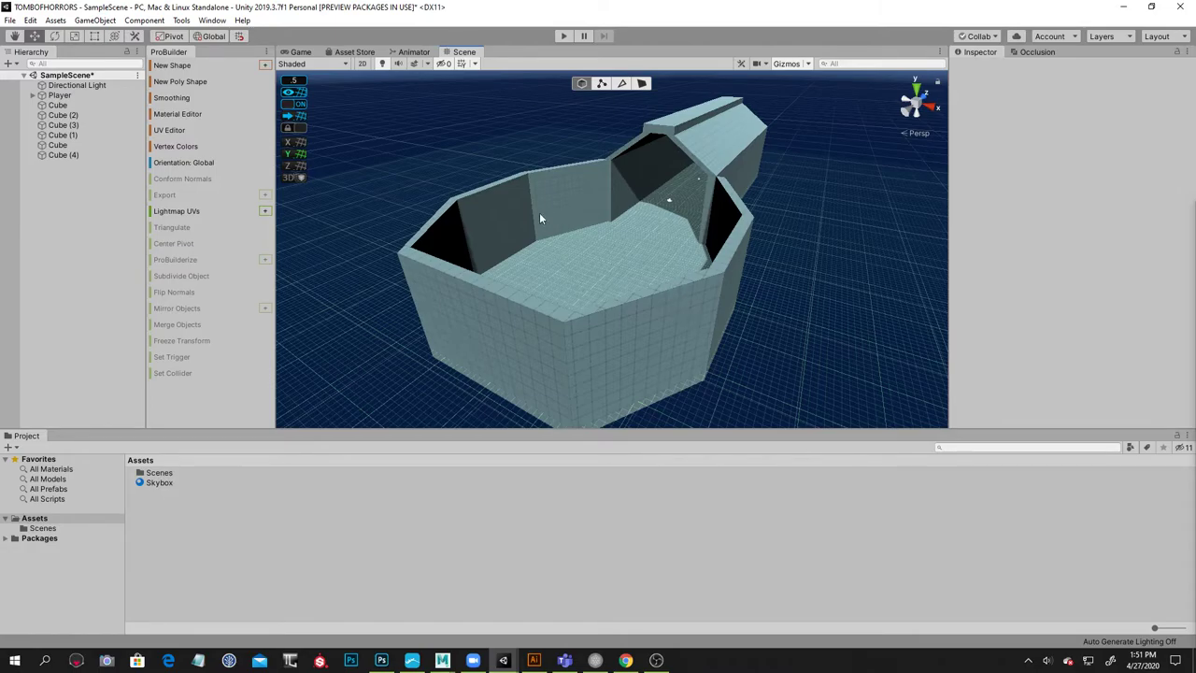
{"action": "left_click_drag", "start_coordinate": [482, 211], "coordinate": [441, 138], "text": "alt"}
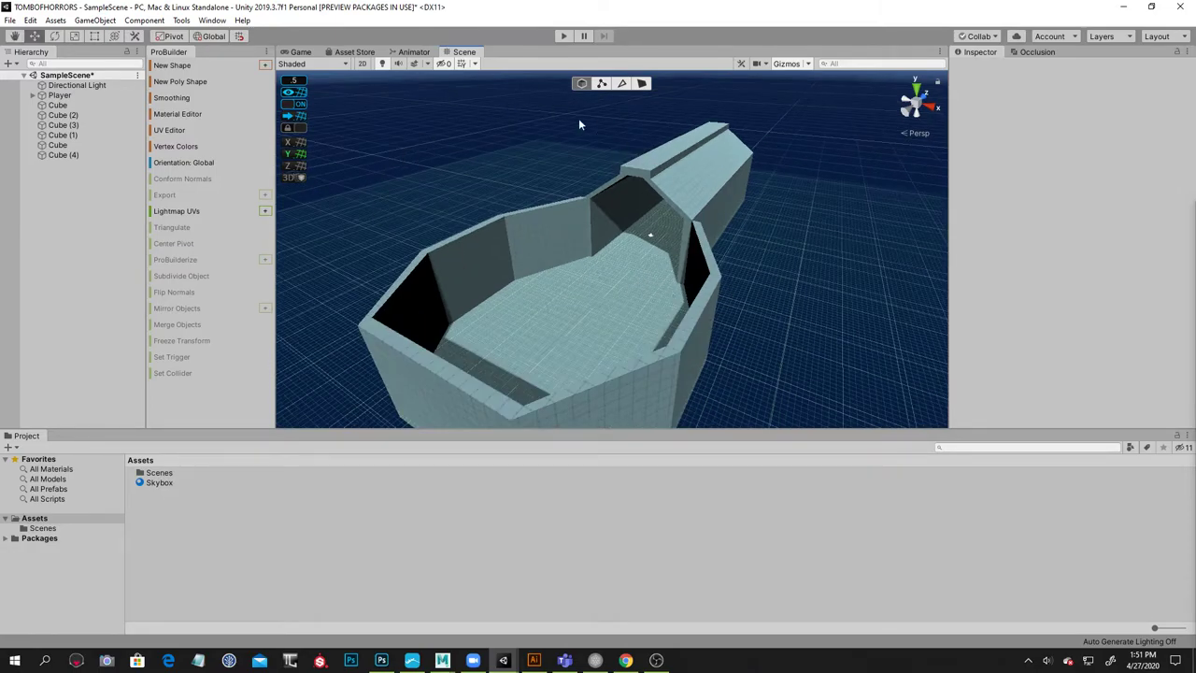
{"action": "left_click_drag", "start_coordinate": [660, 372], "coordinate": [675, 275], "text": "alt"}
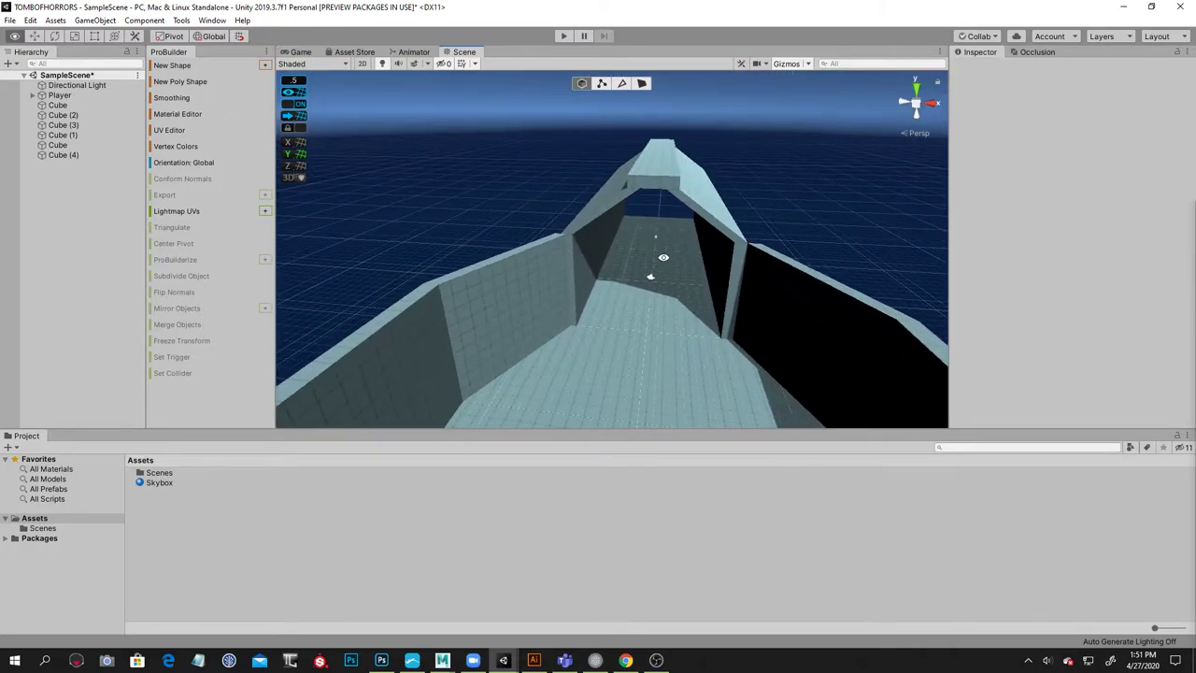
{"action": "left_click", "coordinate": [652, 239]}
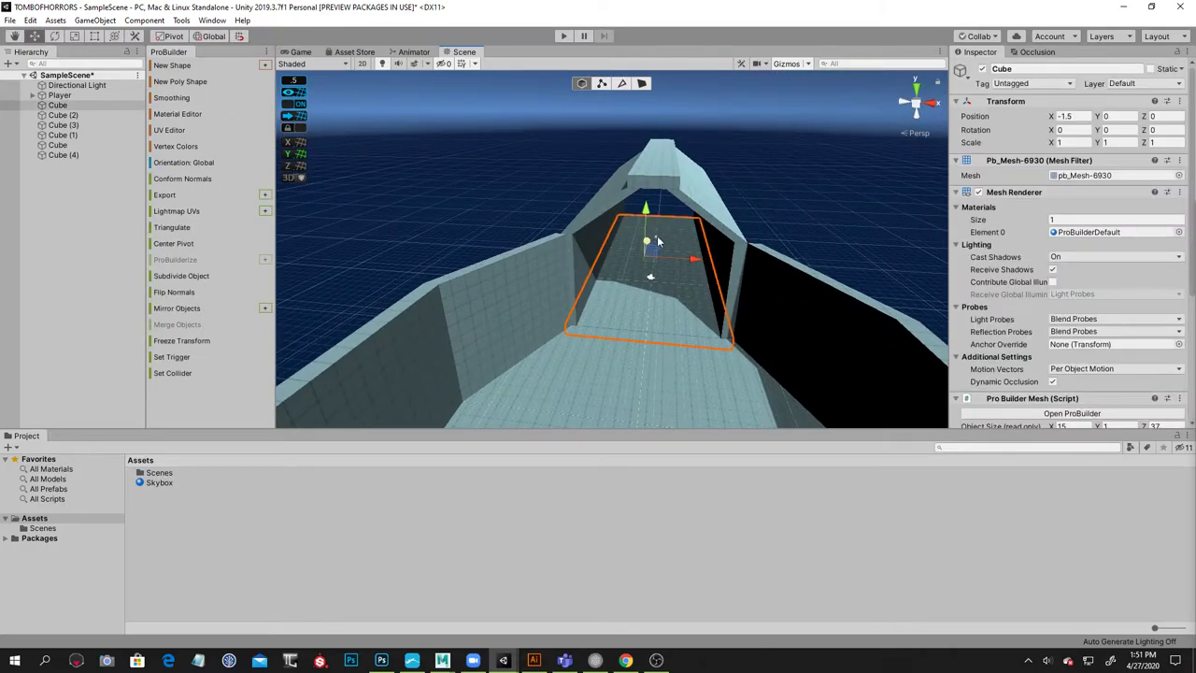
{"action": "left_click", "coordinate": [840, 179]}
{"action": "left_click_drag", "start_coordinate": [739, 236], "coordinate": [791, 253], "text": "alt"}
{"action": "left_click", "coordinate": [714, 237]}
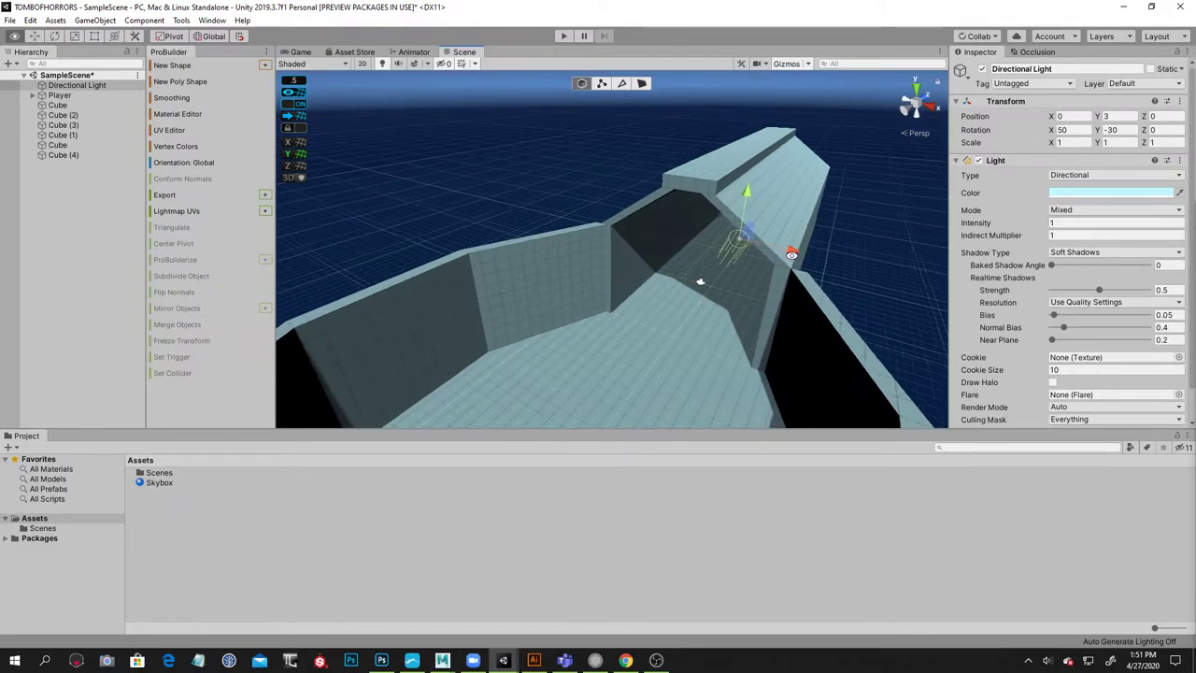
Create an empty game object and name it Scene Objects
{"action": "left_click", "coordinate": [87, 106]}
{"action": "left_click", "coordinate": [86, 153], "text": "shift"}
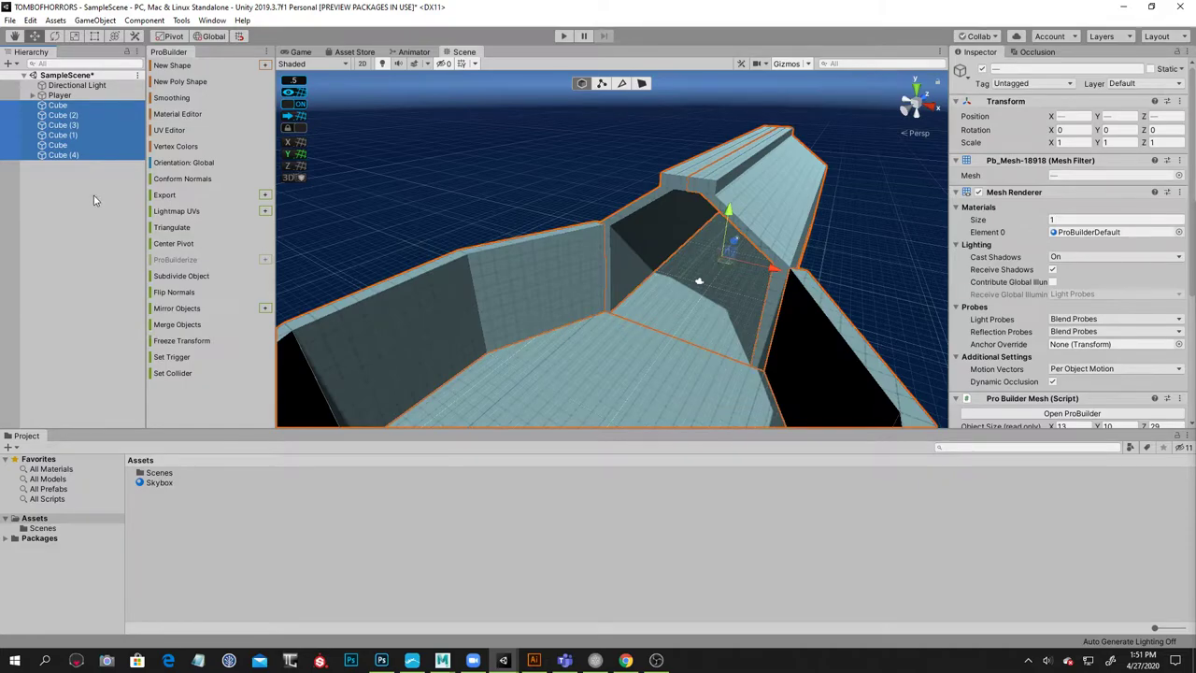
{"action": "left_click", "coordinate": [144, 19]}
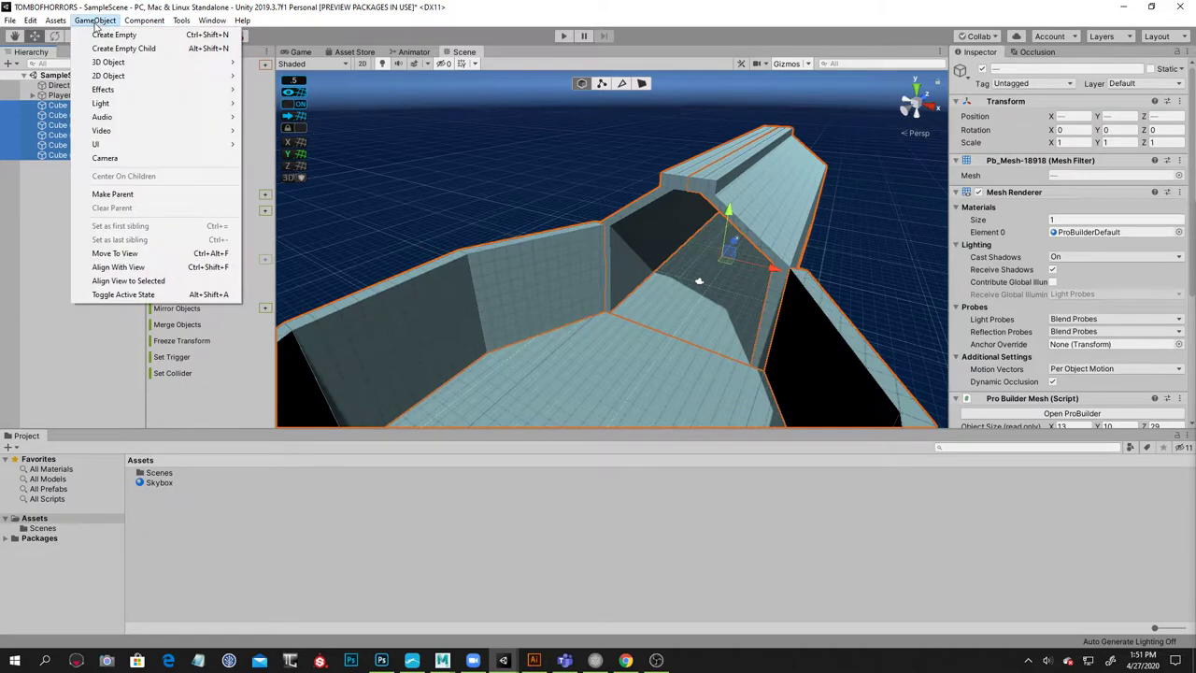
{"action": "left_click", "coordinate": [110, 38]}
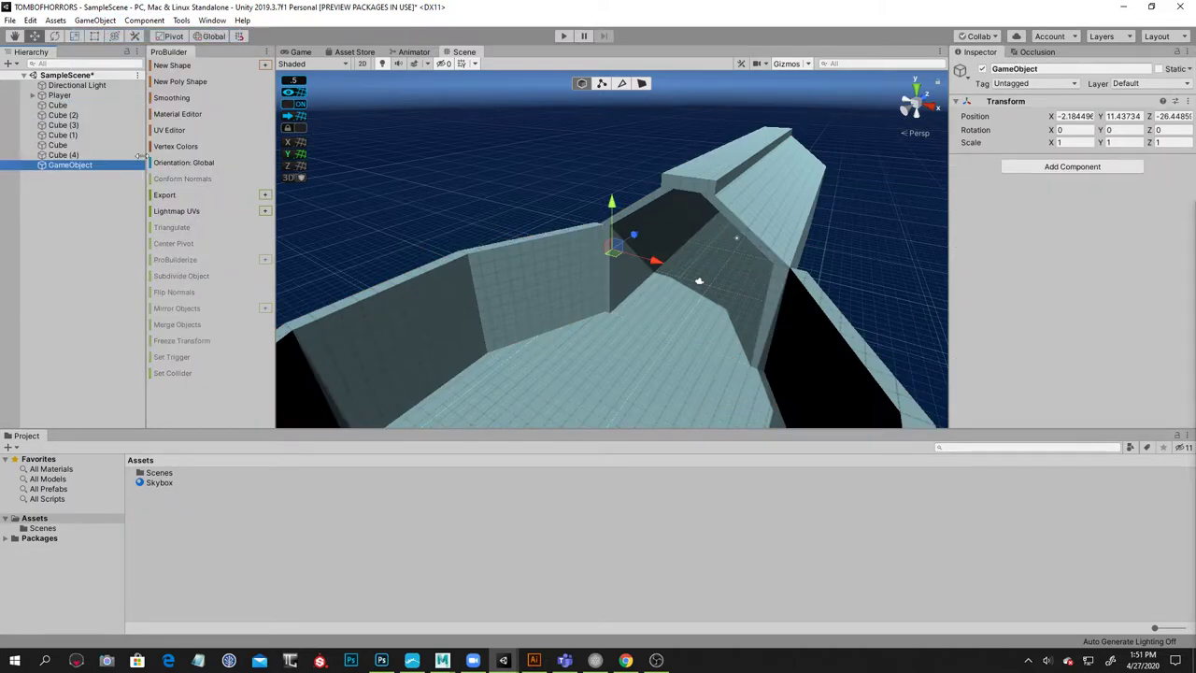
{"action": "left_click", "coordinate": [80, 167]}
{"action": "type", "text": "L"}
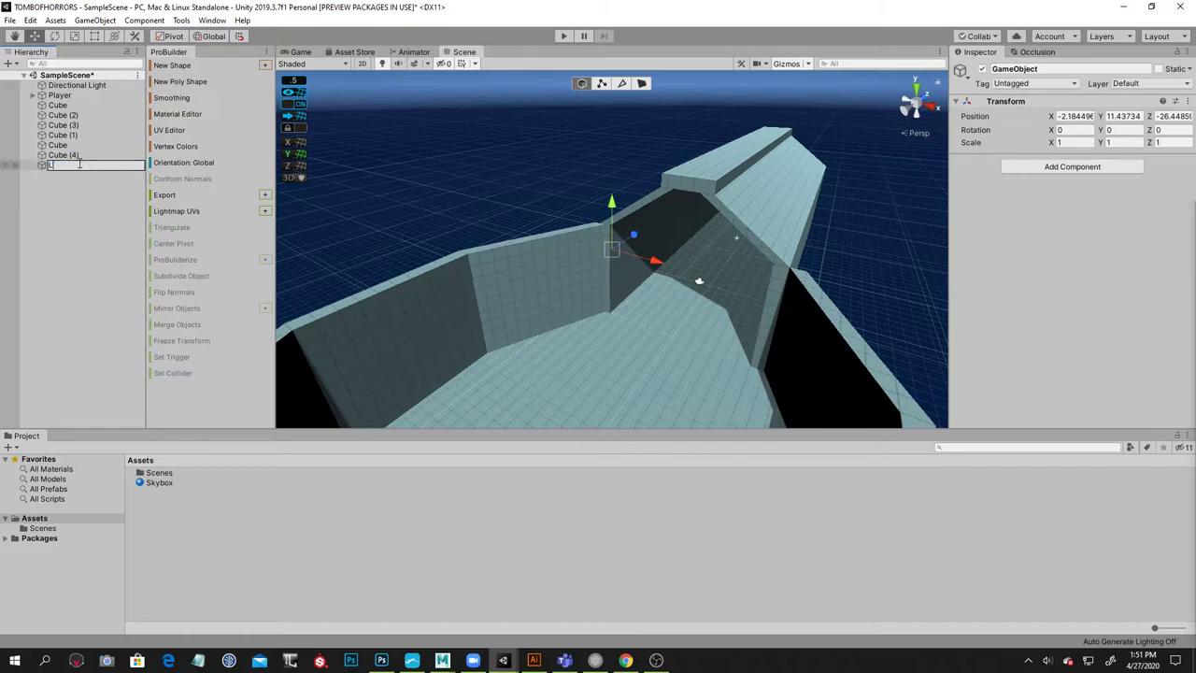
{"action": "type", "text": "Sc"}
{"action": "type", "text": "Objects"}
{"action": "key", "text": "Return"}
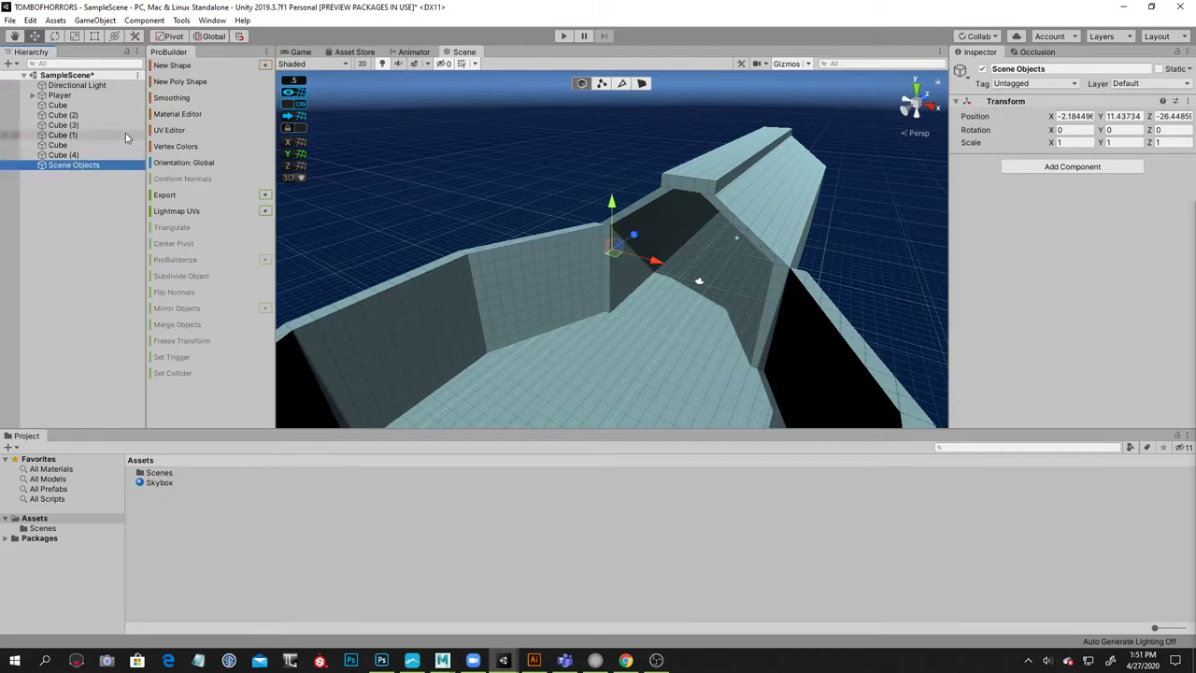
Parent all six cube objects to Scene Objects and collapse the group
{"action": "left_click", "coordinate": [62, 154]}
{"action": "left_click", "coordinate": [68, 106], "text": "shift"}
{"action": "left_click_drag", "start_coordinate": [82, 165], "coordinate": [81, 165]}
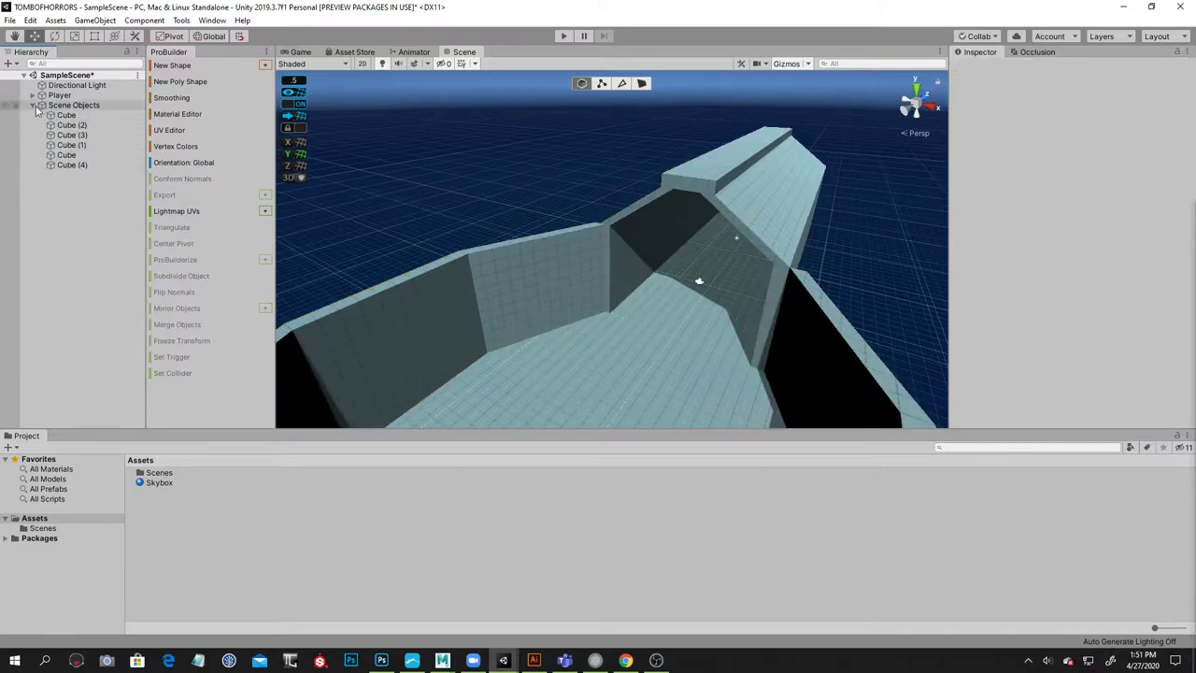
{"action": "left_click", "coordinate": [39, 107]}
{"action": "left_click", "coordinate": [33, 106]}
{"action": "left_click", "coordinate": [91, 150]}
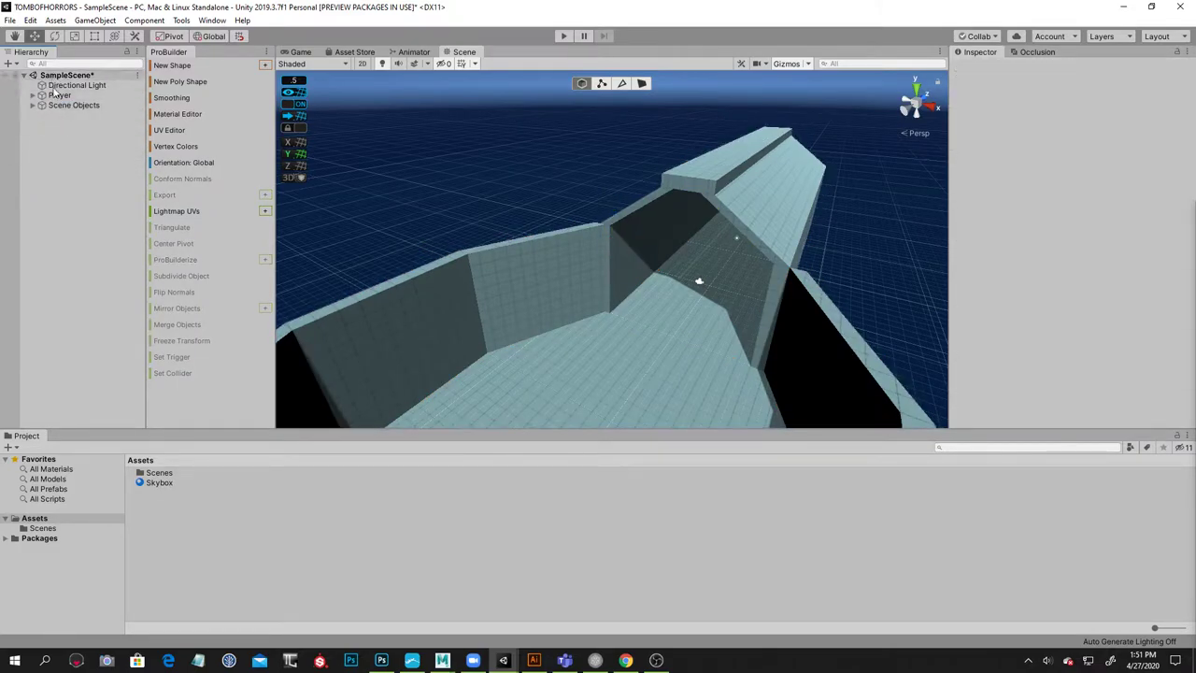
Add a point light and place it beside the tunnel entrance wall at X -4, Y 4, Z -10.5
{"action": "left_click_drag", "start_coordinate": [434, 152], "coordinate": [566, 164], "text": "alt"}
{"action": "left_click_drag", "start_coordinate": [488, 178], "coordinate": [750, 252], "text": "alt"}
{"action": "right_click_drag", "start_coordinate": [749, 251], "coordinate": [710, 257]}
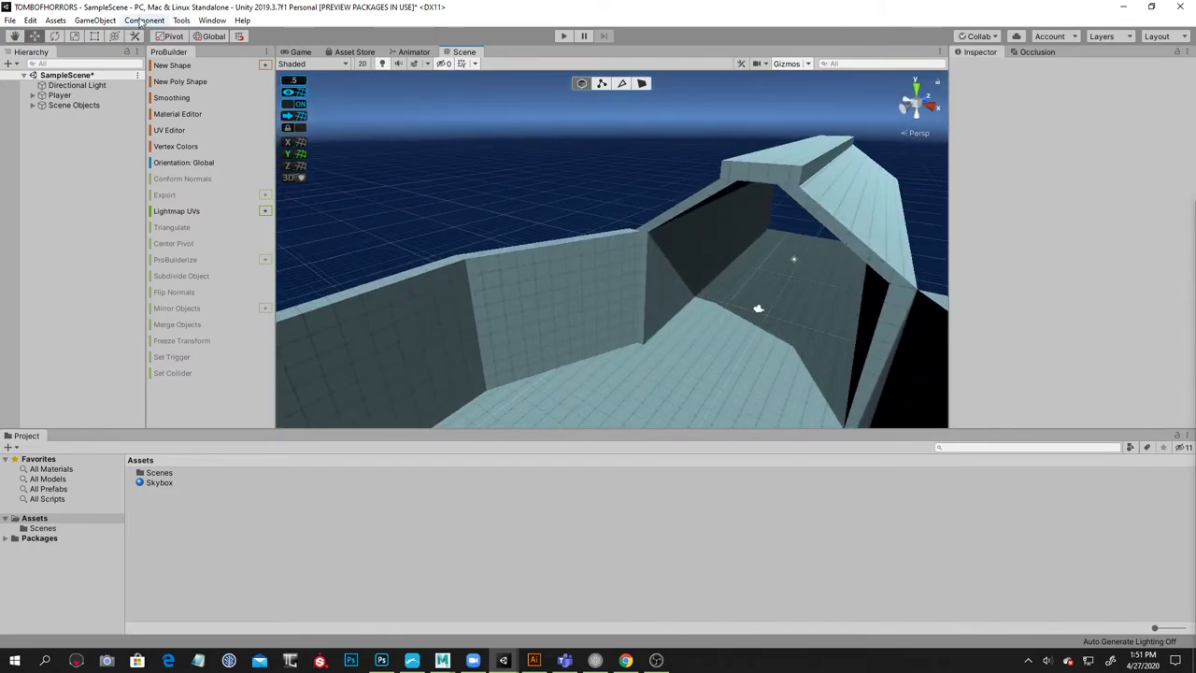
{"action": "left_click", "coordinate": [94, 19]}
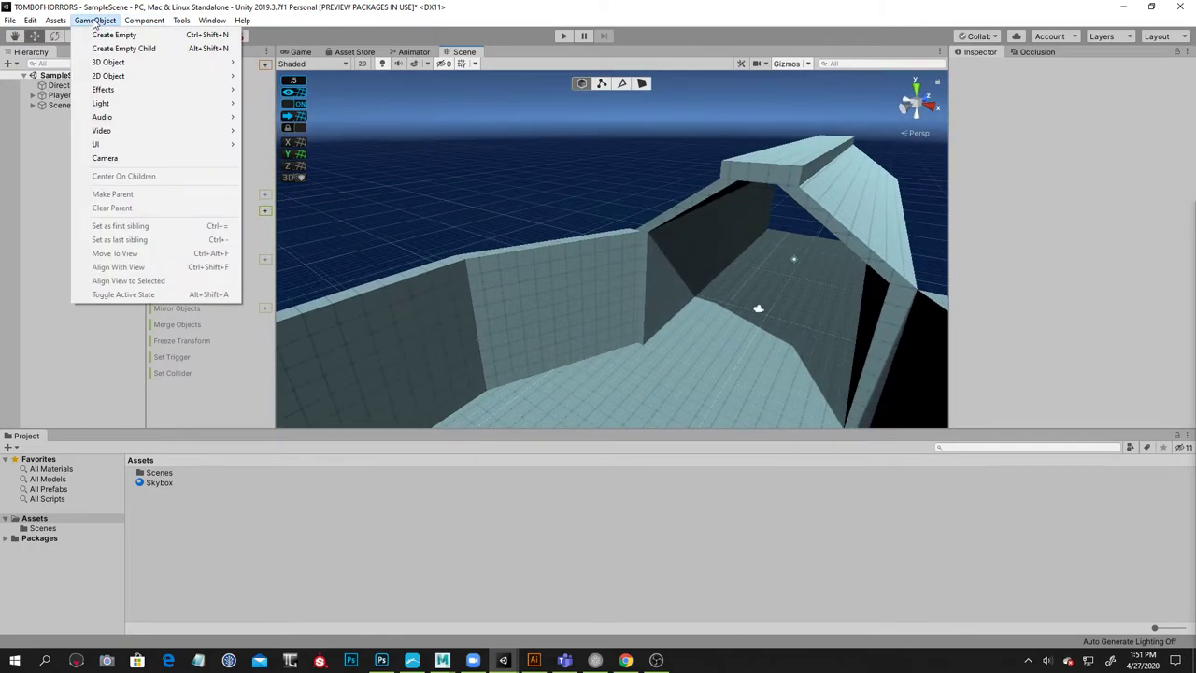
{"action": "mouse_move", "coordinate": [142, 103]}
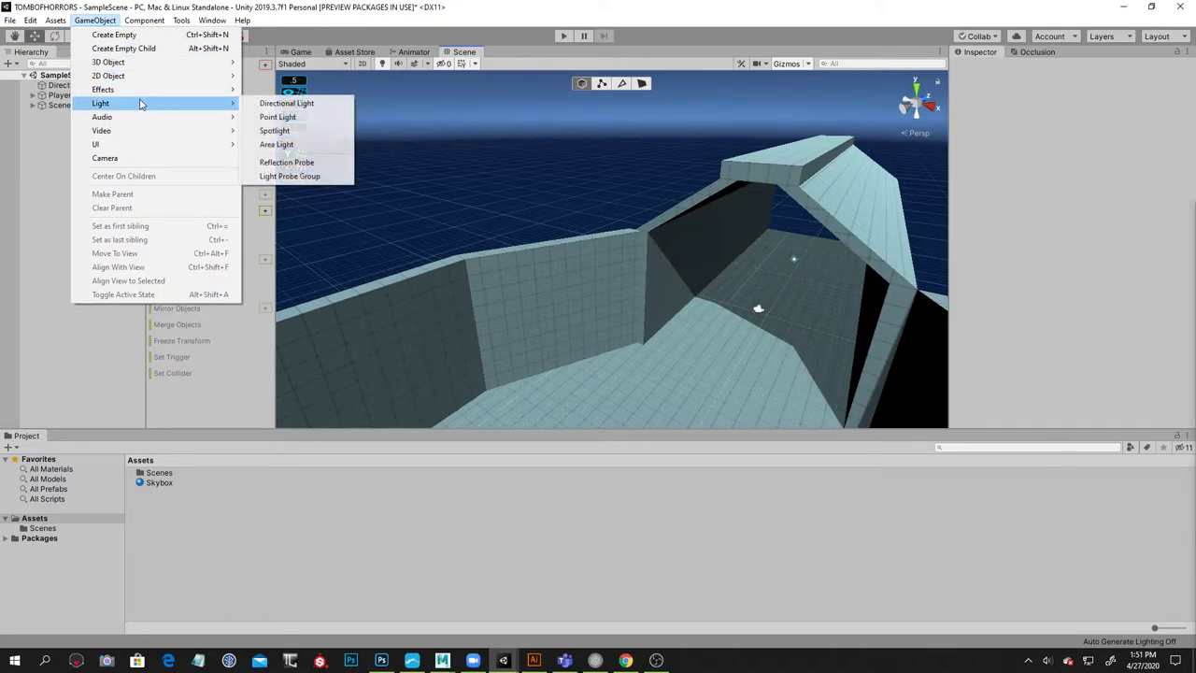
{"action": "left_click", "coordinate": [296, 120]}
{"action": "left_click_drag", "start_coordinate": [664, 238], "coordinate": [742, 266], "text": "alt"}
{"action": "left_click_drag", "start_coordinate": [784, 294], "coordinate": [939, 260], "text": "alt"}
{"action": "left_click_drag", "start_coordinate": [884, 317], "coordinate": [759, 281], "text": "alt"}
{"action": "left_click_drag", "start_coordinate": [652, 161], "coordinate": [644, 268]}
{"action": "left_click_drag", "start_coordinate": [584, 227], "coordinate": [585, 252]}
{"action": "left_click_drag", "start_coordinate": [684, 255], "coordinate": [668, 281], "text": "alt"}
{"action": "right_click_drag", "start_coordinate": [667, 280], "coordinate": [662, 285]}
Set the point light's range to 13.21 and its color to light blue
{"action": "left_click_drag", "start_coordinate": [533, 370], "coordinate": [500, 408]}
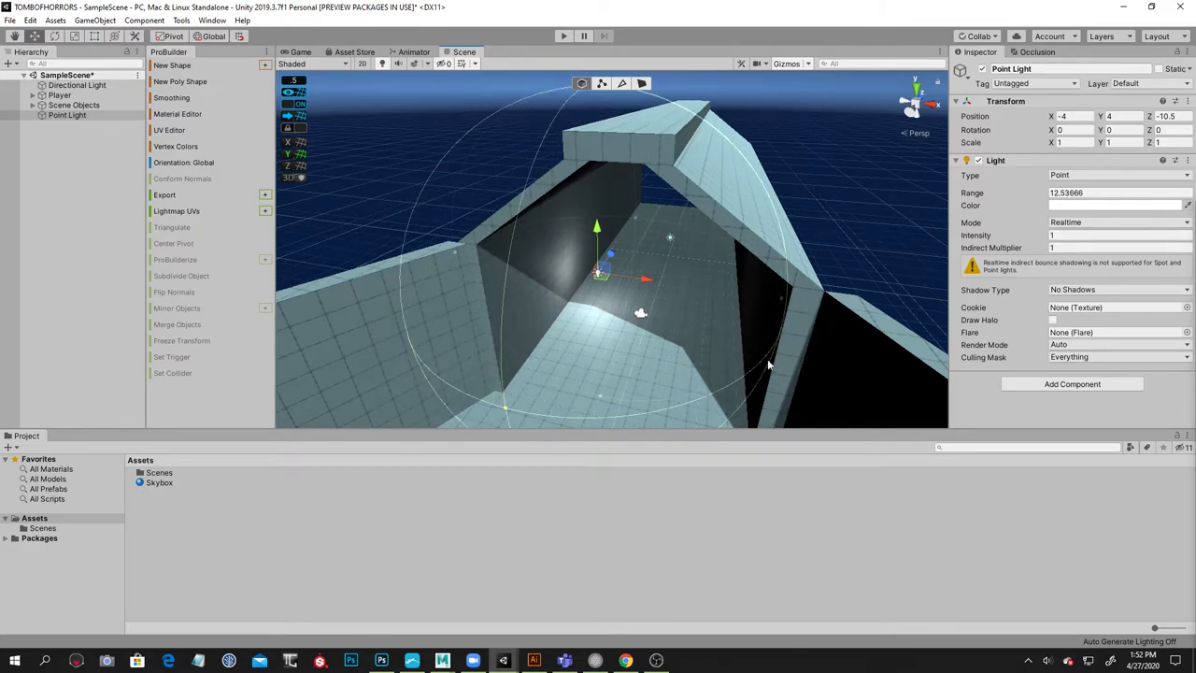
{"action": "left_click_drag", "start_coordinate": [1041, 193], "coordinate": [1043, 194]}
{"action": "left_click", "coordinate": [1060, 206]}
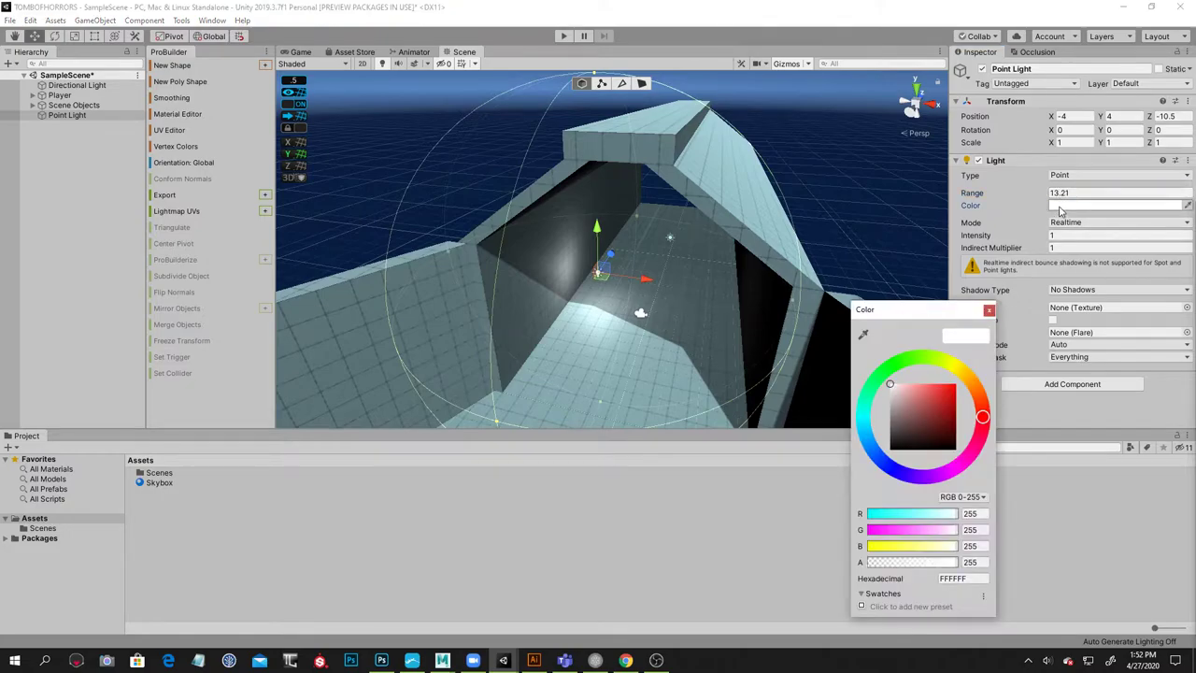
{"action": "mouse_move", "coordinate": [870, 408]}
{"action": "left_mouse_down"}
{"action": "mouse_move", "coordinate": [870, 436]}
{"action": "mouse_move", "coordinate": [922, 382]}
{"action": "left_mouse_up"}
{"action": "left_click", "coordinate": [596, 229]}
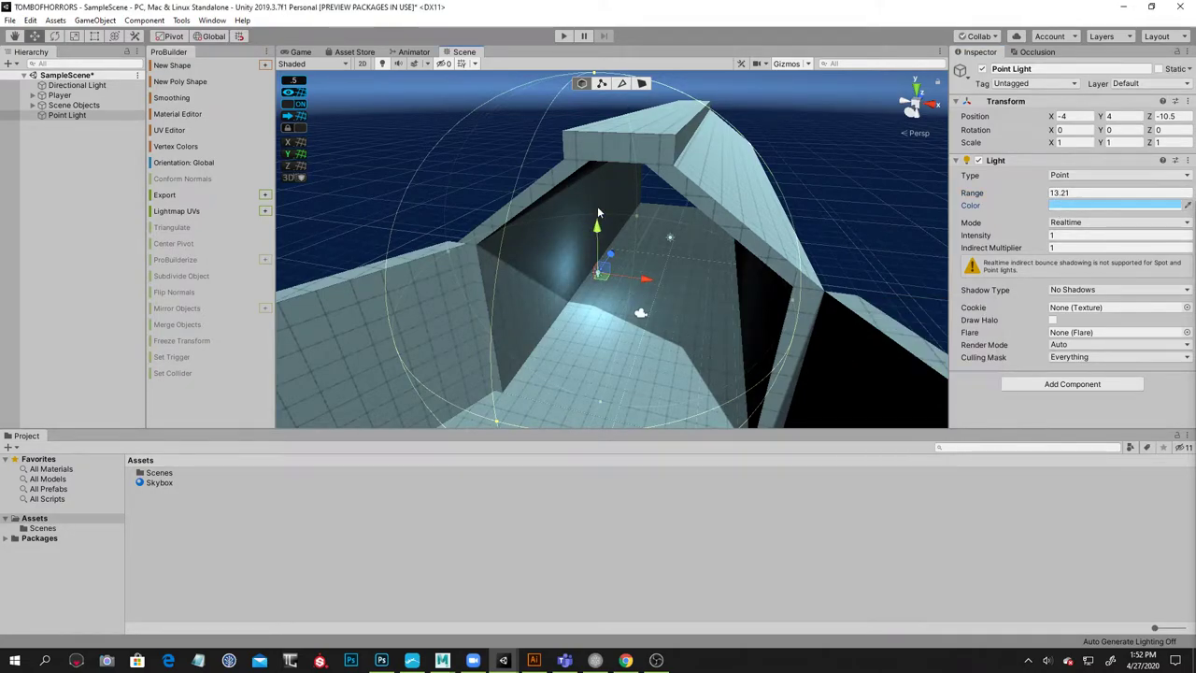
Duplicate the point light and move the copy along X to the opposite tunnel wall
{"action": "left_click_drag", "start_coordinate": [605, 267], "coordinate": [716, 240], "text": "alt"}
{"action": "key", "text": "ctrl+d"}
{"action": "left_click_drag", "start_coordinate": [633, 293], "coordinate": [738, 299]}
Duplicate both point lights together and move the copies deeper along the tunnel toward its far end
{"action": "left_click", "coordinate": [583, 293], "text": "shift"}
{"action": "left_click_drag", "start_coordinate": [583, 322], "coordinate": [673, 357], "text": "alt"}
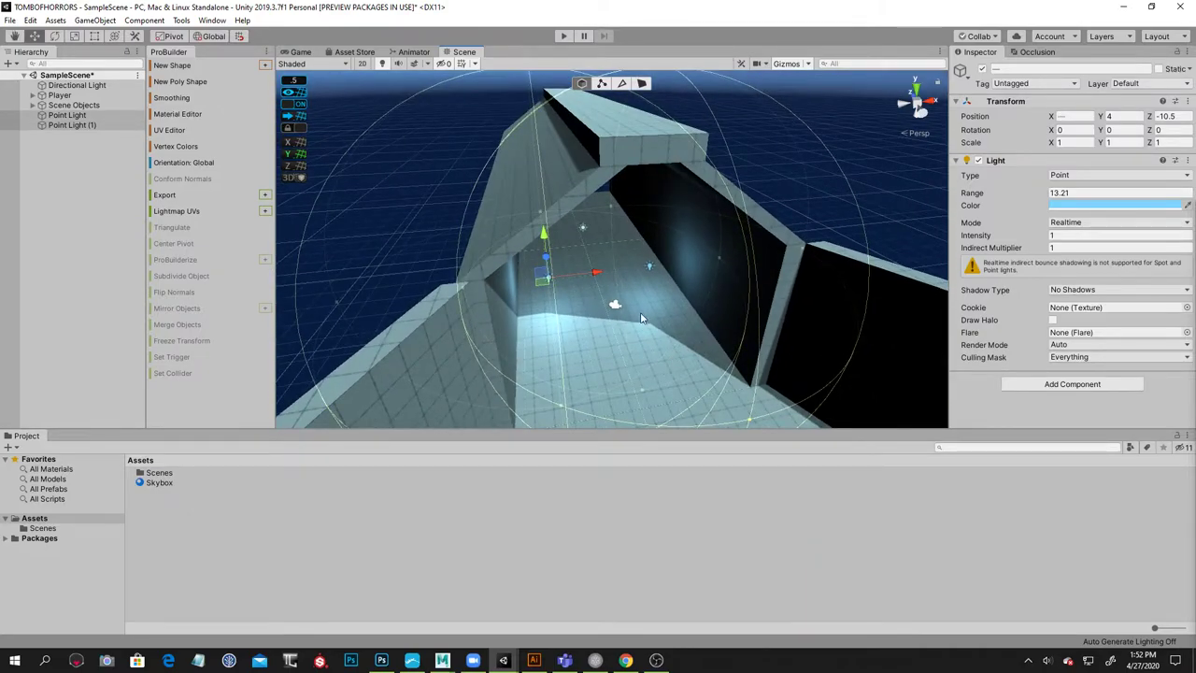
{"action": "key", "text": "ctrl+d"}
{"action": "left_click_drag", "start_coordinate": [702, 263], "coordinate": [740, 138], "text": "alt"}
{"action": "left_click_drag", "start_coordinate": [732, 280], "coordinate": [617, 231], "text": "alt"}
{"action": "left_click", "coordinate": [750, 265]}
Check the tunnel lighting from inside the corridor and preview it through the VR Camera in the Game view
{"action": "left_click_drag", "start_coordinate": [598, 297], "coordinate": [699, 230], "text": "alt"}
{"action": "scroll", "coordinate": [555, 212], "scroll_direction": "up", "scroll_amount": 15}
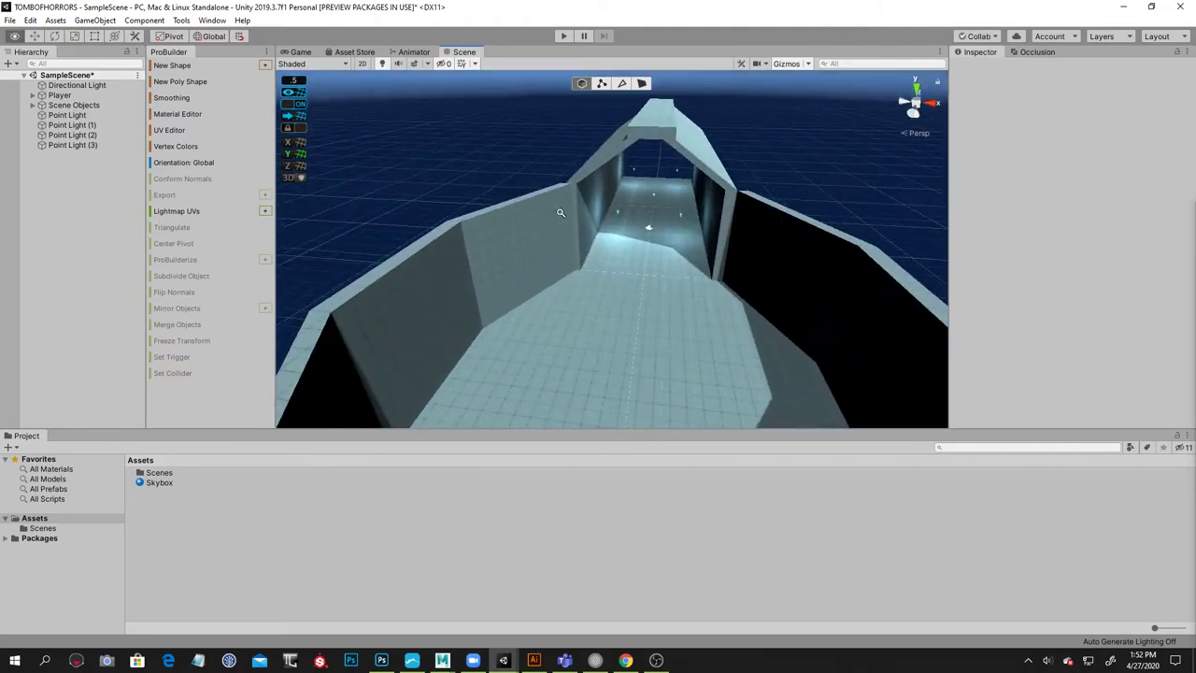
{"action": "middle_click_drag", "start_coordinate": [795, 238], "coordinate": [647, 322]}
{"action": "left_click_drag", "start_coordinate": [647, 322], "coordinate": [630, 248], "text": "alt"}
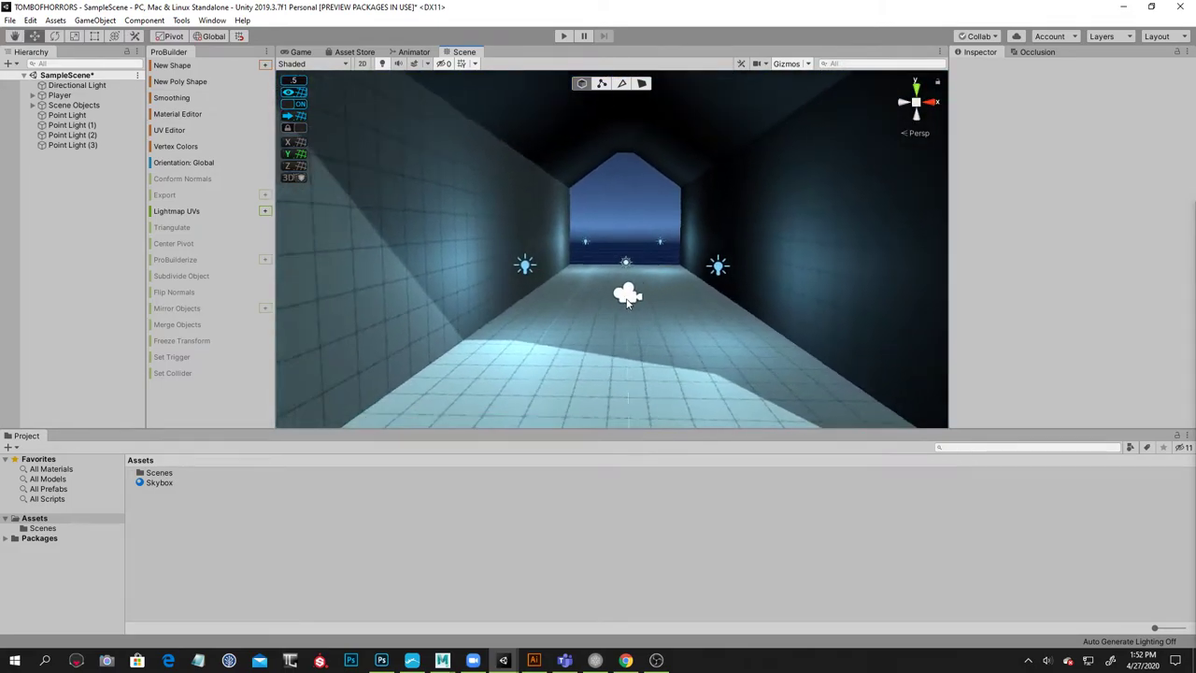
{"action": "left_click", "coordinate": [627, 298]}
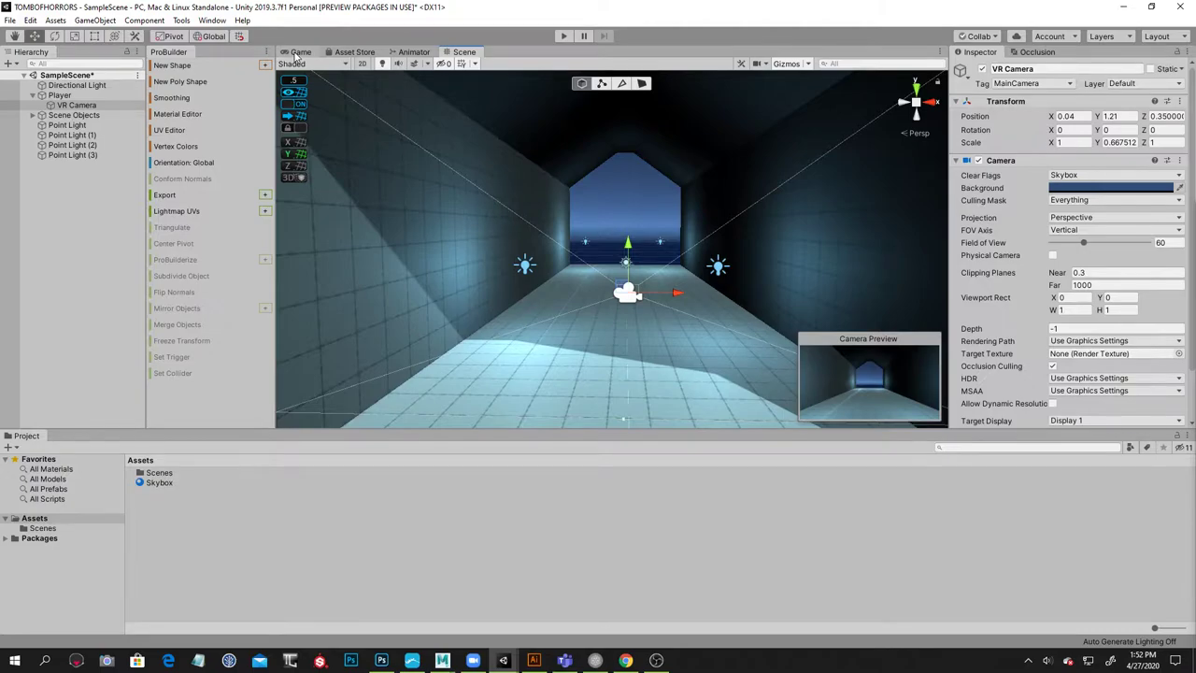
{"action": "left_click", "coordinate": [297, 53]}
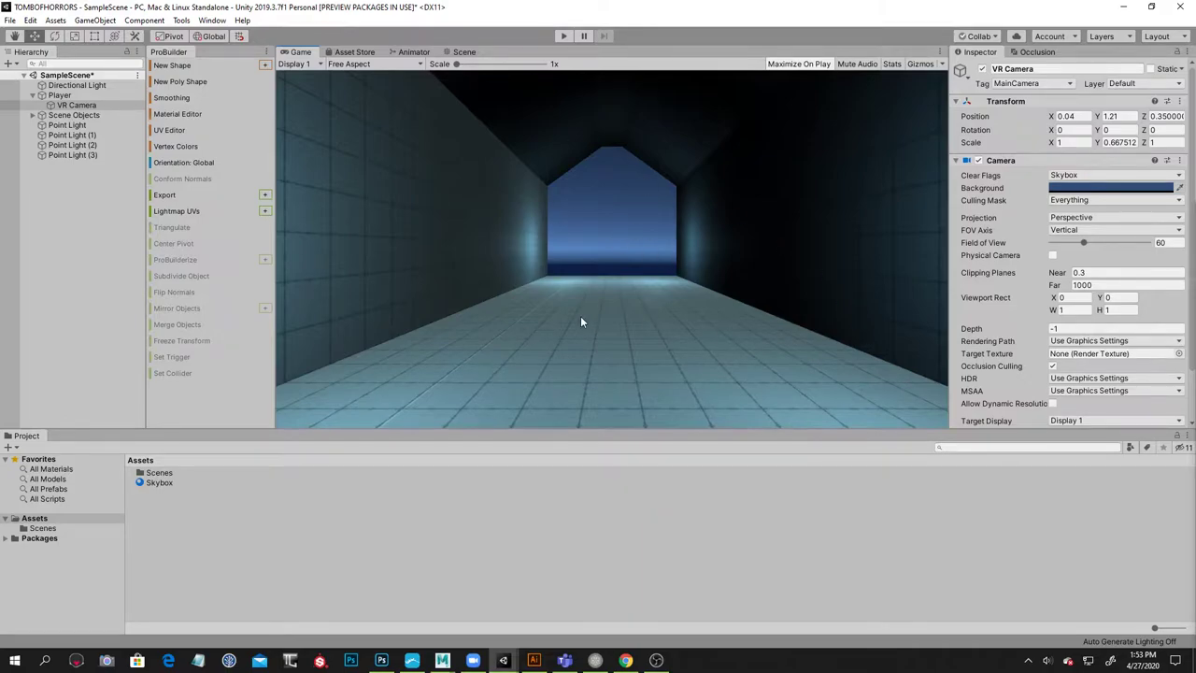
{"action": "key", "text": "alt"}
Search the Asset Store for "brick texture" and limit the results to free assets
{"action": "left_click", "coordinate": [365, 52]}
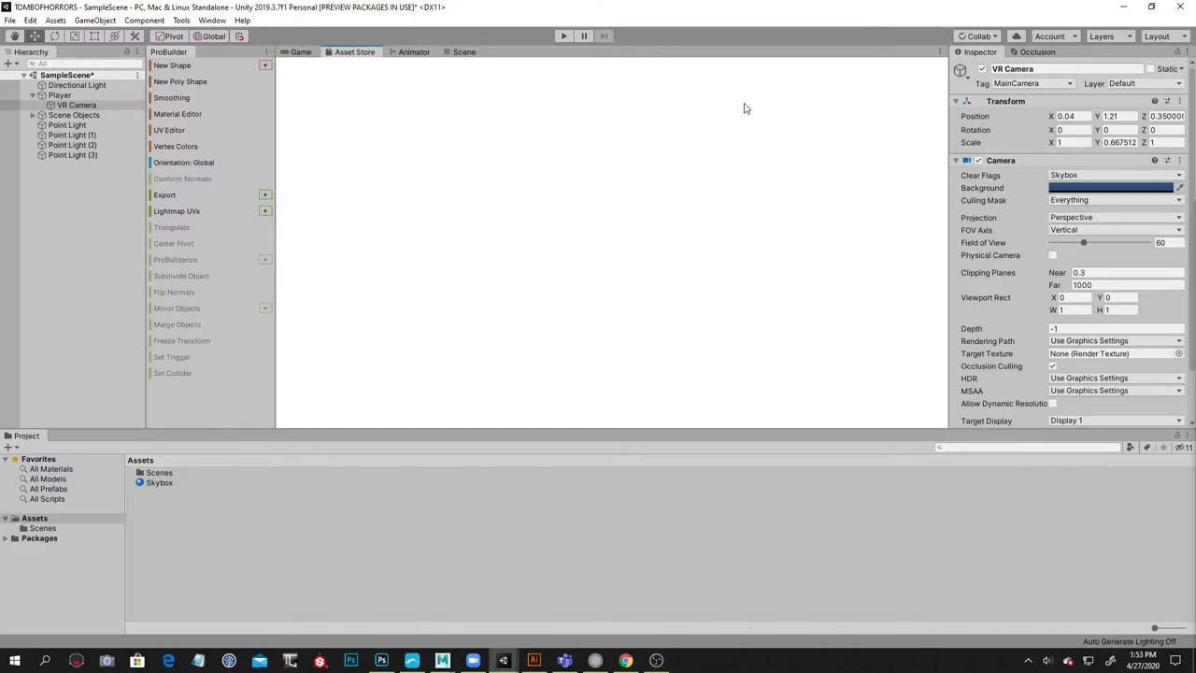
{"action": "left_click", "coordinate": [681, 116]}
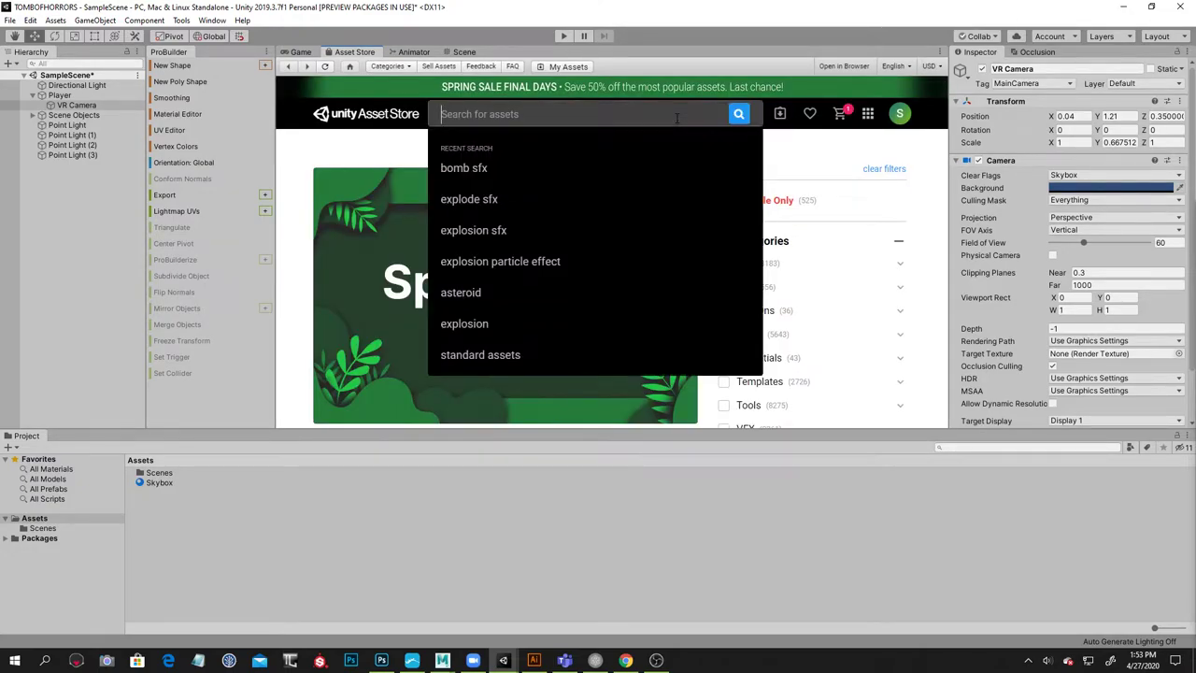
{"action": "type", "text": "brick texture"}
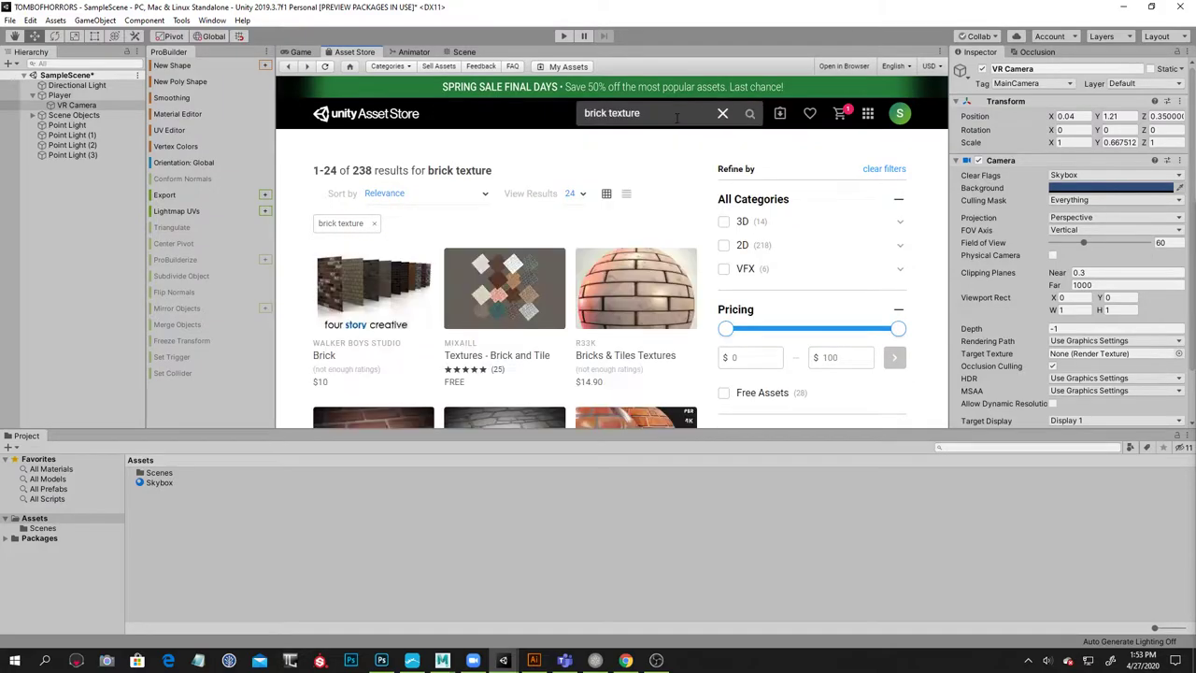
{"action": "scroll", "coordinate": [761, 357], "scroll_direction": "down", "scroll_amount": 1}
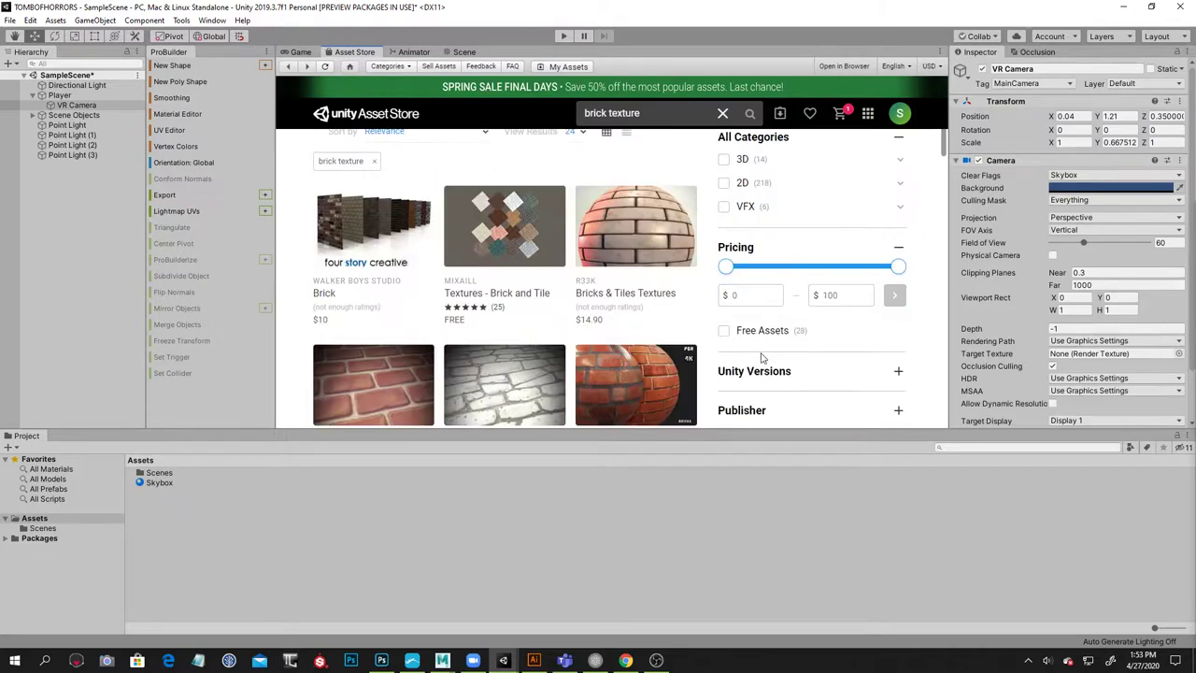
{"action": "left_click", "coordinate": [724, 332]}
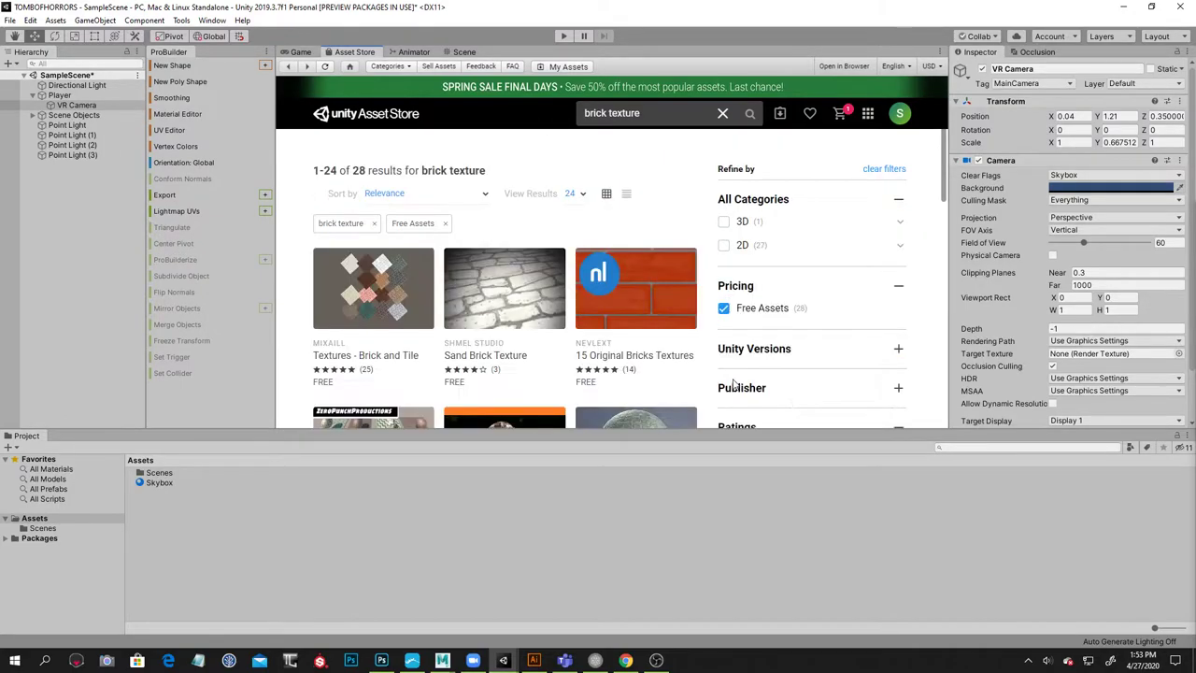
Find the free Hand Painted Stone Texture among the brick texture results, then download and import the full package
{"action": "scroll", "coordinate": [738, 337], "scroll_direction": "down", "scroll_amount": 3}
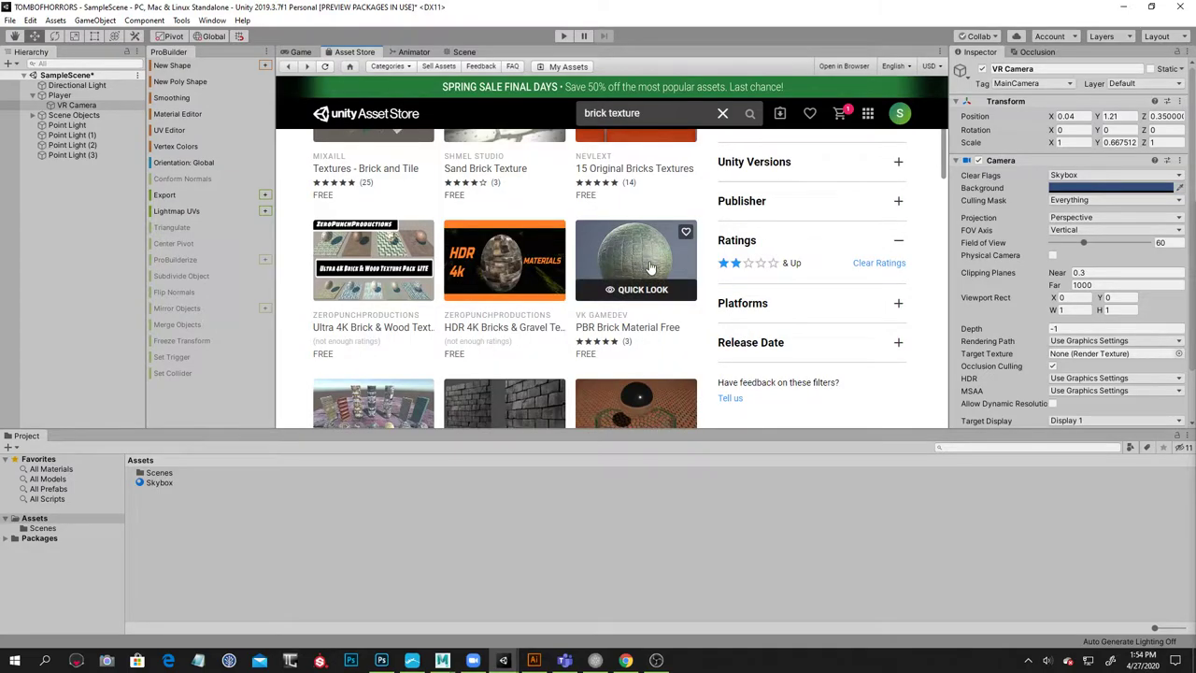
{"action": "scroll", "coordinate": [738, 308], "scroll_direction": "down", "scroll_amount": 3}
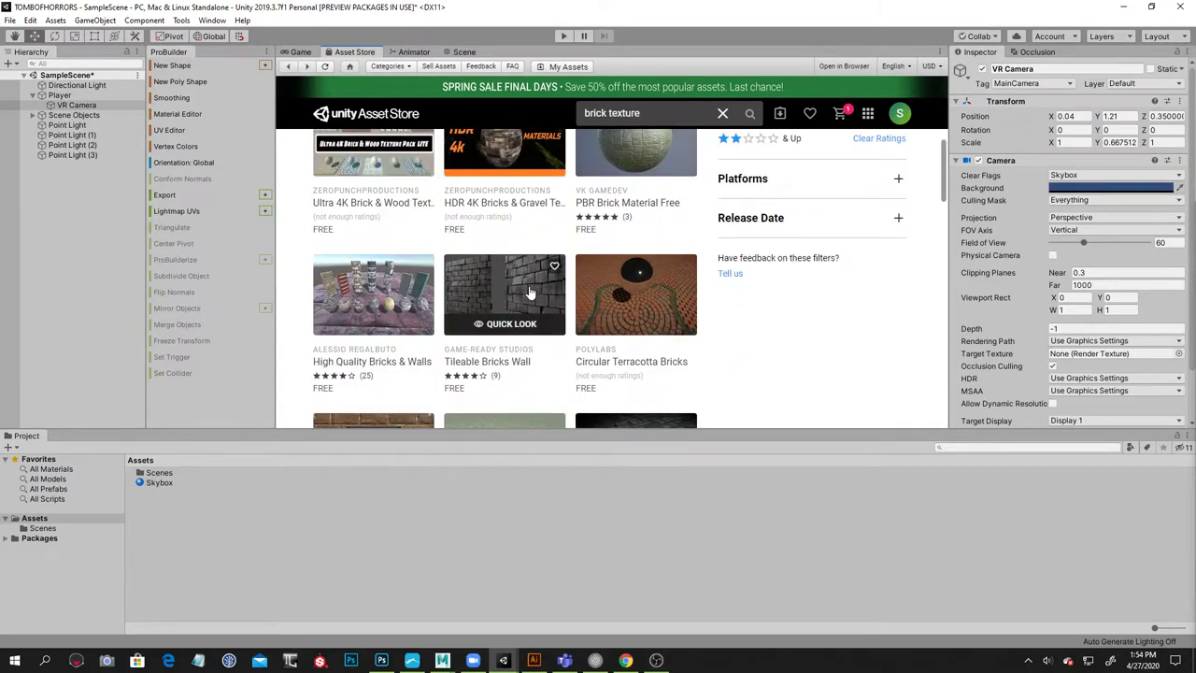
{"action": "scroll", "coordinate": [549, 291], "scroll_direction": "down", "scroll_amount": 4}
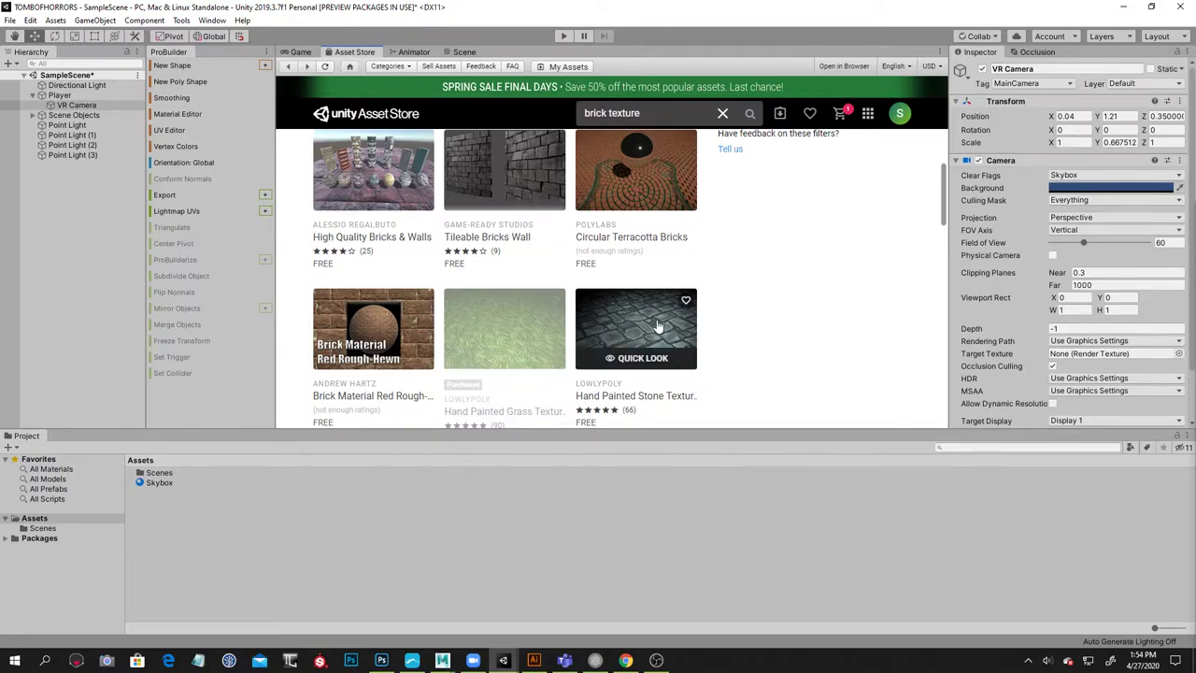
{"action": "scroll", "coordinate": [652, 262], "scroll_direction": "down", "scroll_amount": 1}
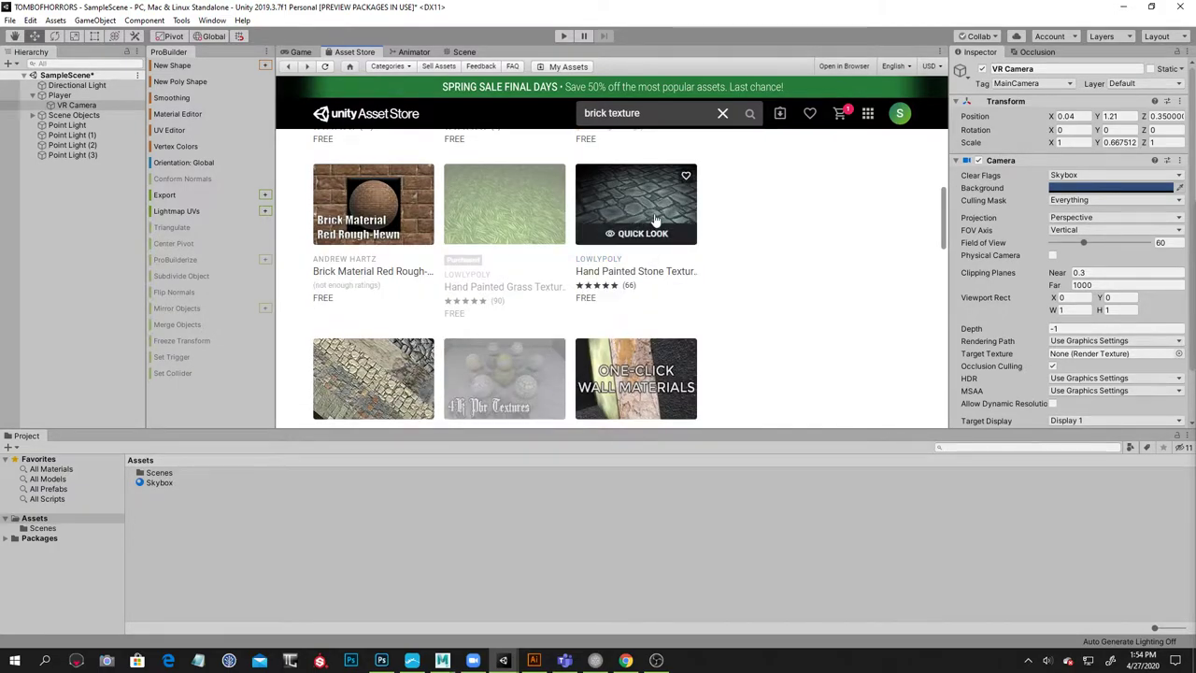
{"action": "left_click", "coordinate": [655, 211]}
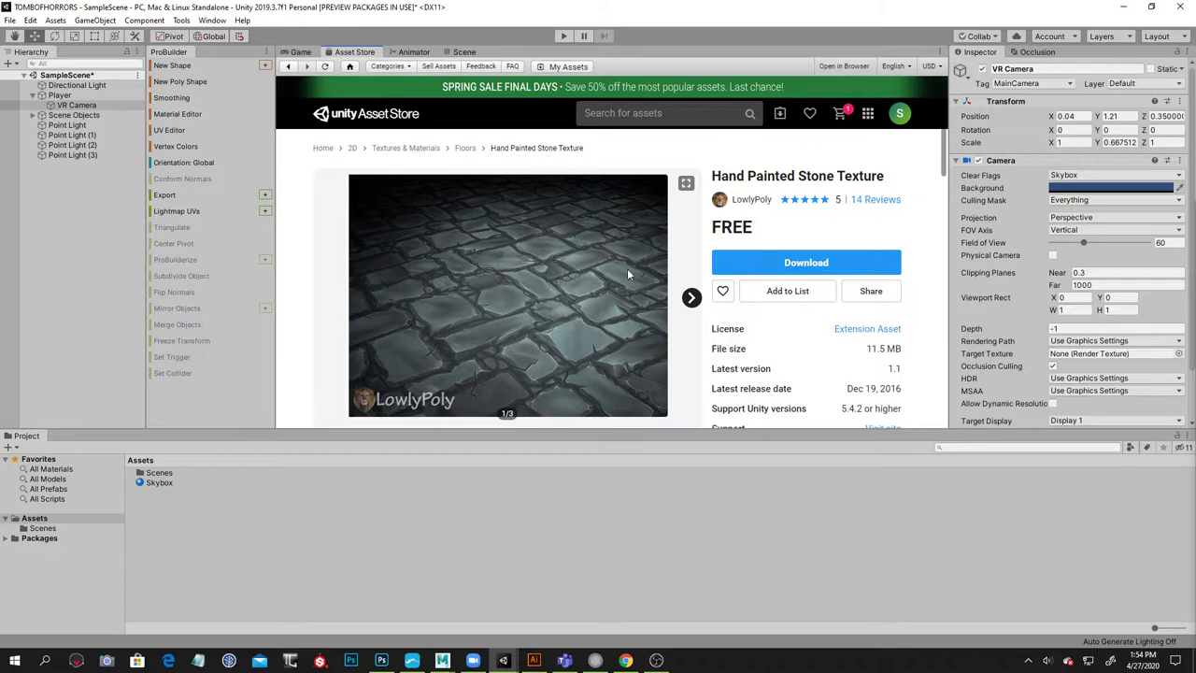
{"action": "left_click", "coordinate": [783, 263]}
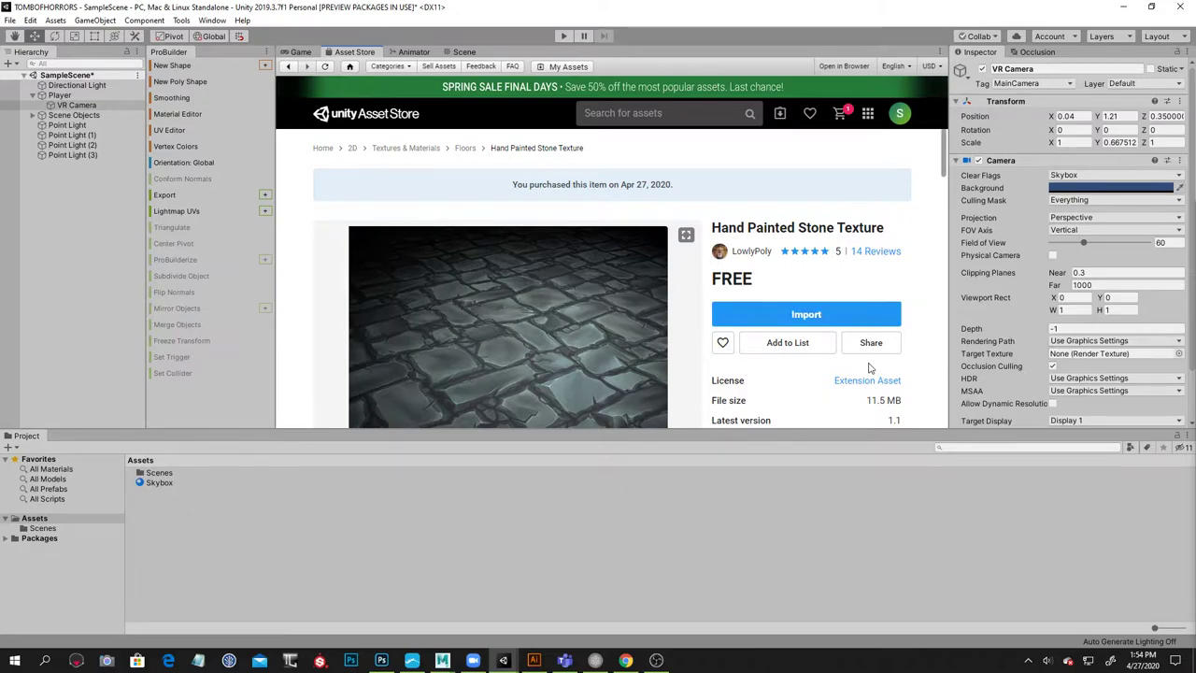
{"action": "left_click", "coordinate": [829, 321]}
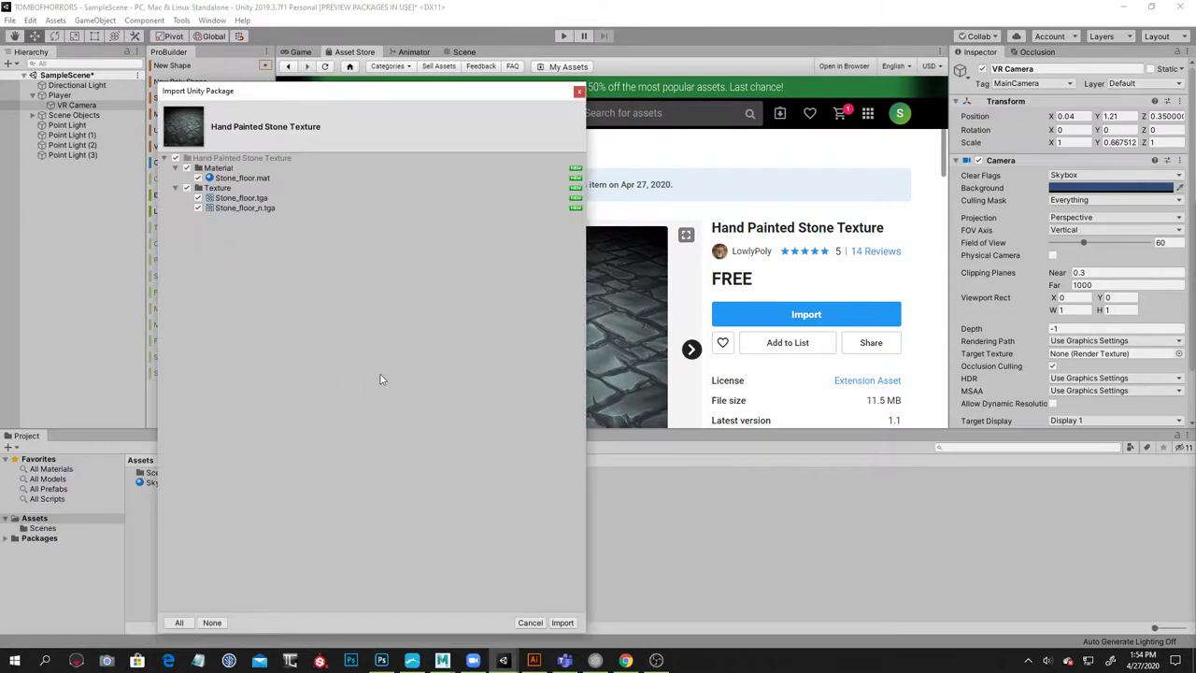
{"action": "left_click", "coordinate": [559, 623]}
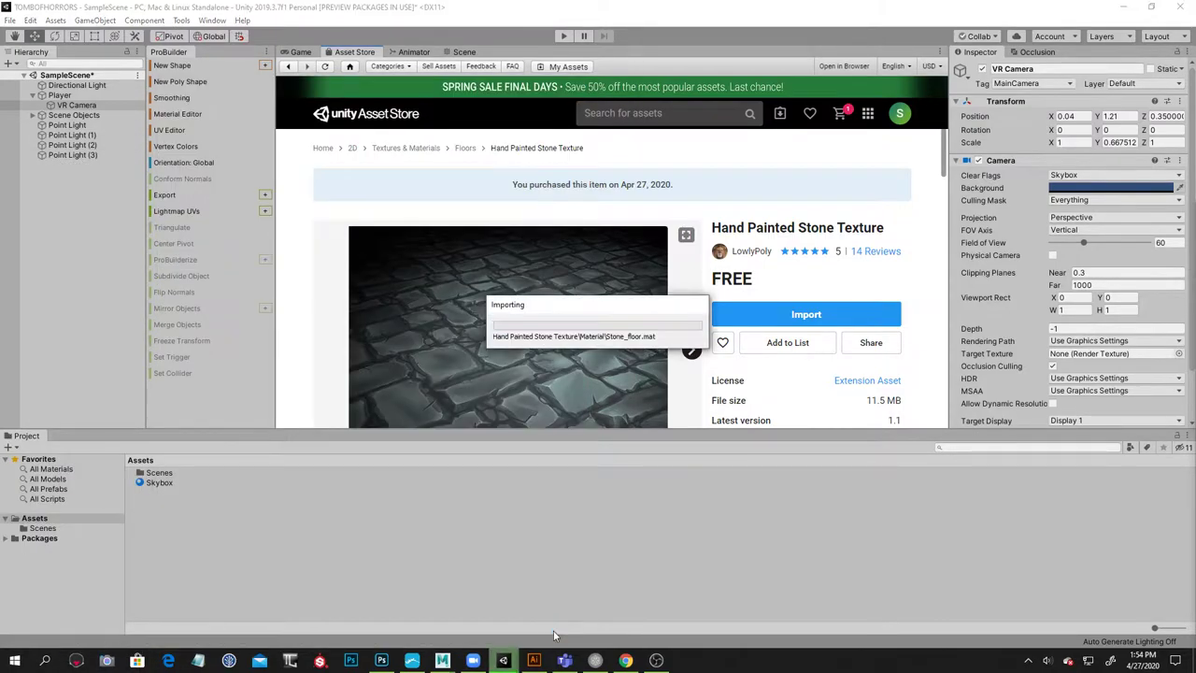
Open the Material folder of the imported Hand Painted Stone Texture package in the project assets
{"action": "left_click", "coordinate": [80, 530]}
{"action": "left_click", "coordinate": [71, 539]}
{"action": "left_click", "coordinate": [76, 519]}
{"action": "left_click", "coordinate": [73, 528]}
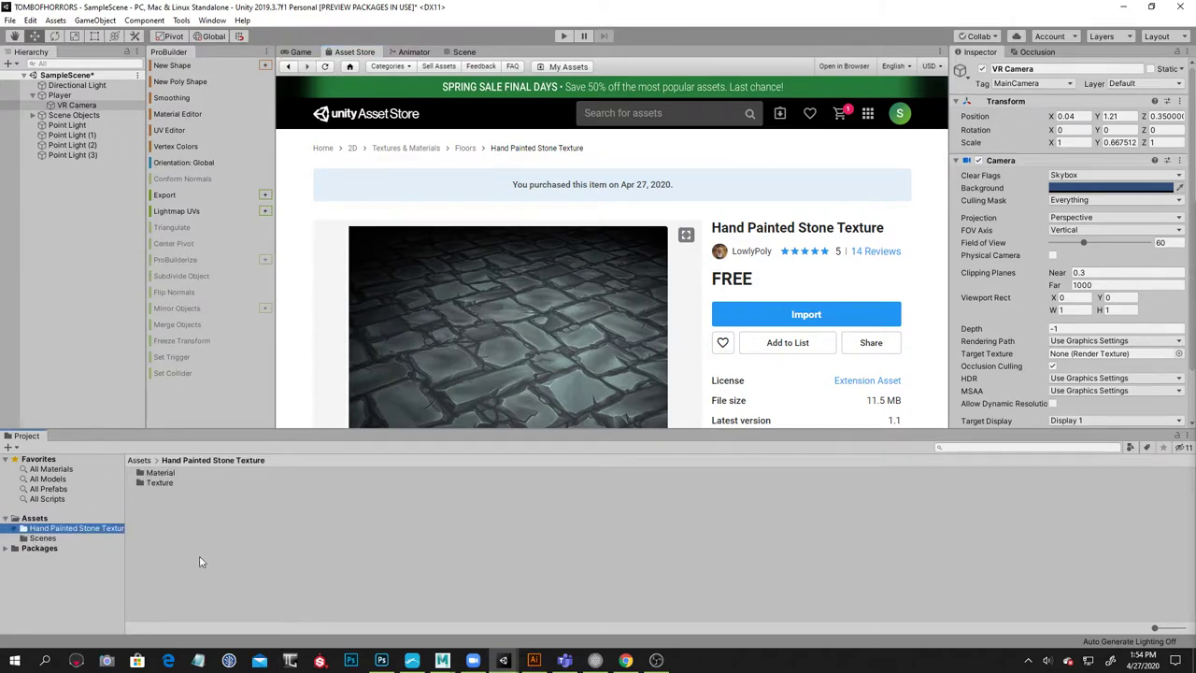
{"action": "left_click", "coordinate": [148, 483]}
{"action": "left_click", "coordinate": [150, 472]}
{"action": "left_click", "coordinate": [148, 483]}
{"action": "left_click", "coordinate": [140, 474]}
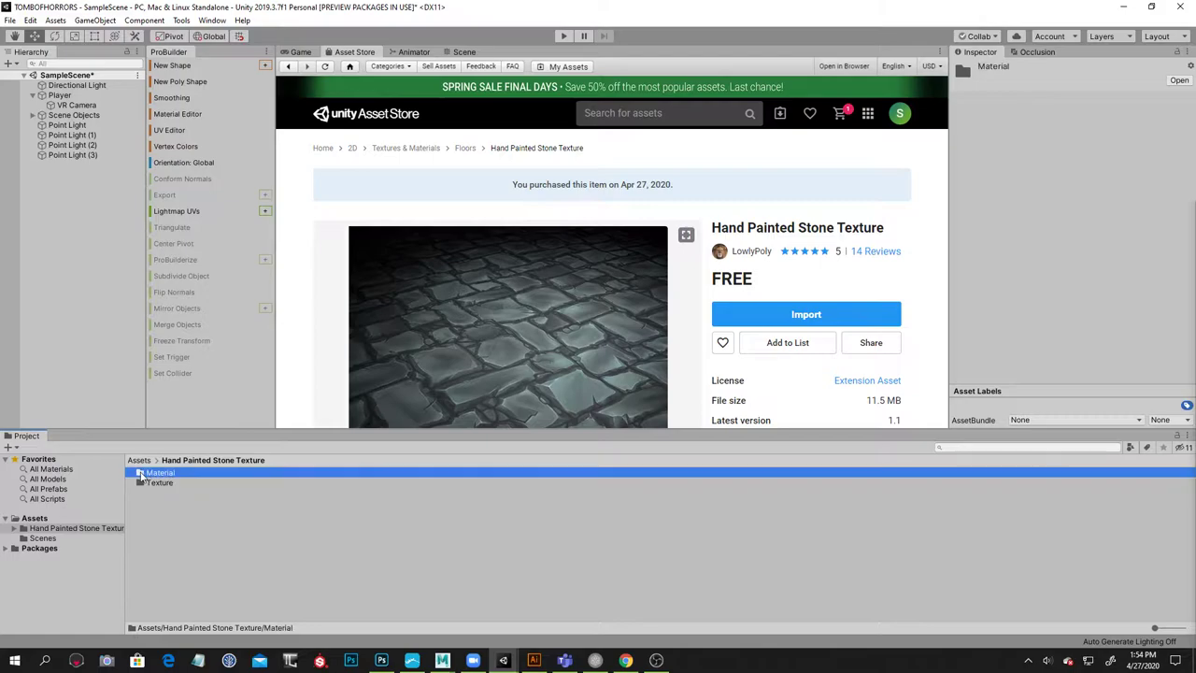
{"action": "double_click", "coordinate": [142, 474]}
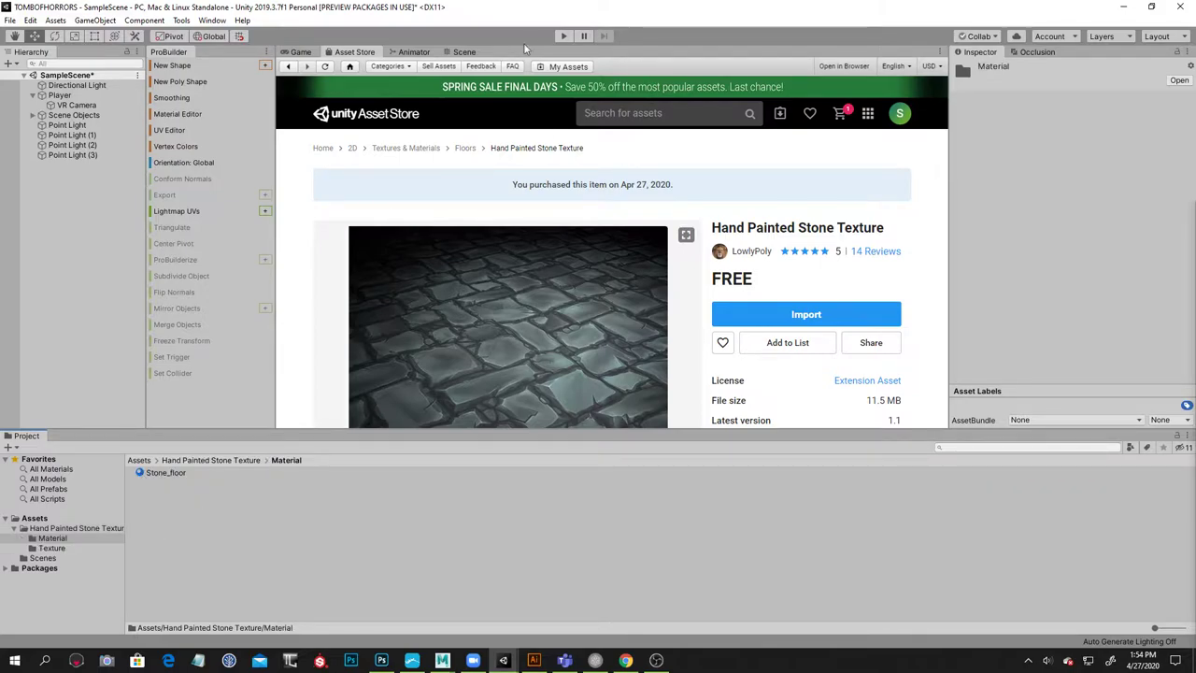
Apply the Stone_floor material to the tunnel's floor and inner walls in the Scene view
{"action": "left_click", "coordinate": [464, 52]}
{"action": "left_click_drag", "start_coordinate": [140, 473], "coordinate": [505, 392]}
{"action": "left_click_drag", "start_coordinate": [142, 474], "coordinate": [320, 379]}
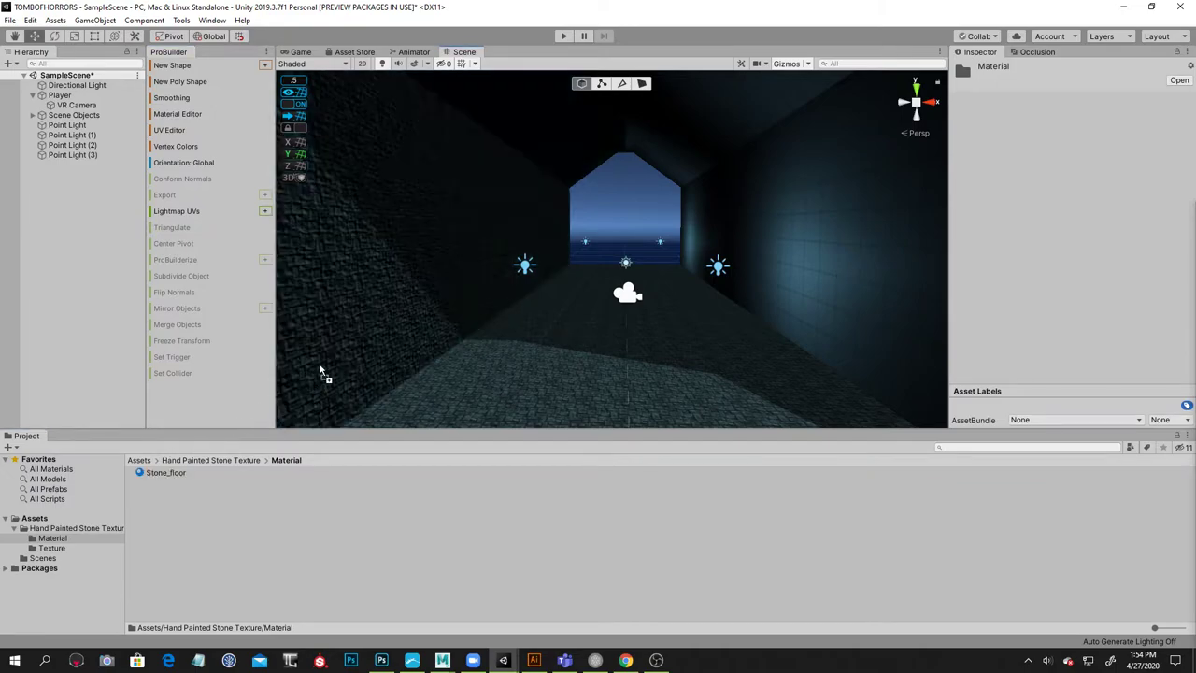
{"action": "left_click_drag", "start_coordinate": [145, 474], "coordinate": [805, 300]}
Apply the Stone_floor material to the floor and both side walls of the approach outside the tunnel
{"action": "scroll", "coordinate": [762, 295], "scroll_direction": "down", "scroll_amount": 5}
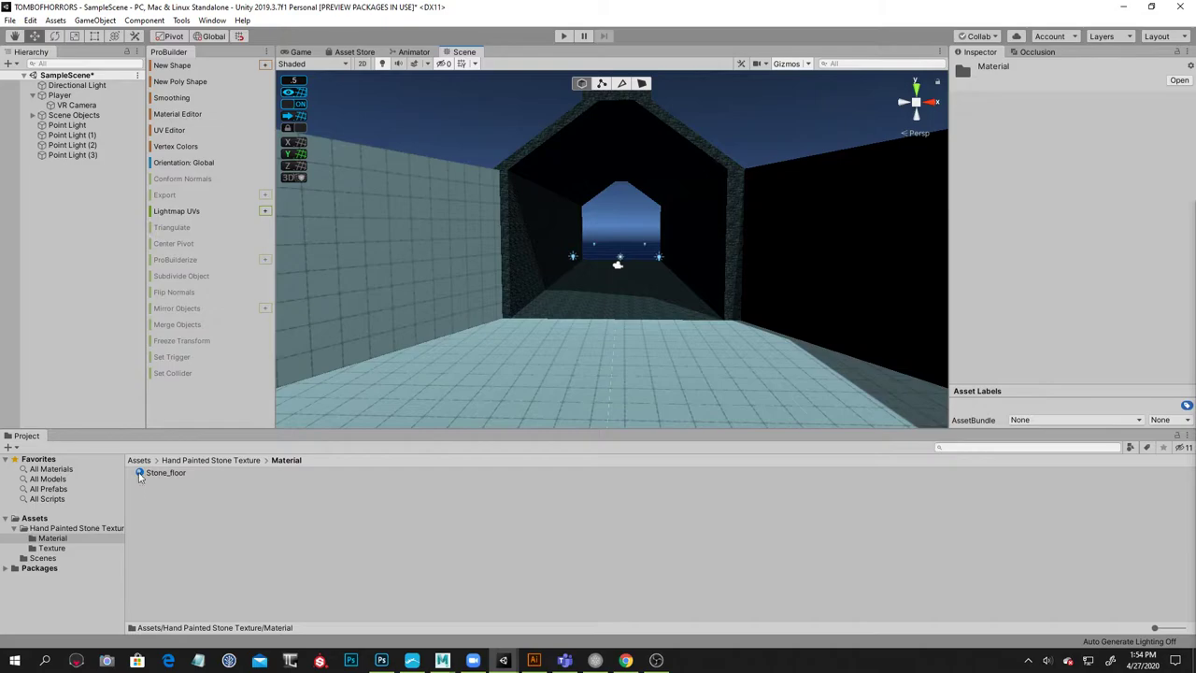
{"action": "left_click_drag", "start_coordinate": [140, 474], "coordinate": [408, 408]}
{"action": "left_click_drag", "start_coordinate": [145, 473], "coordinate": [381, 295]}
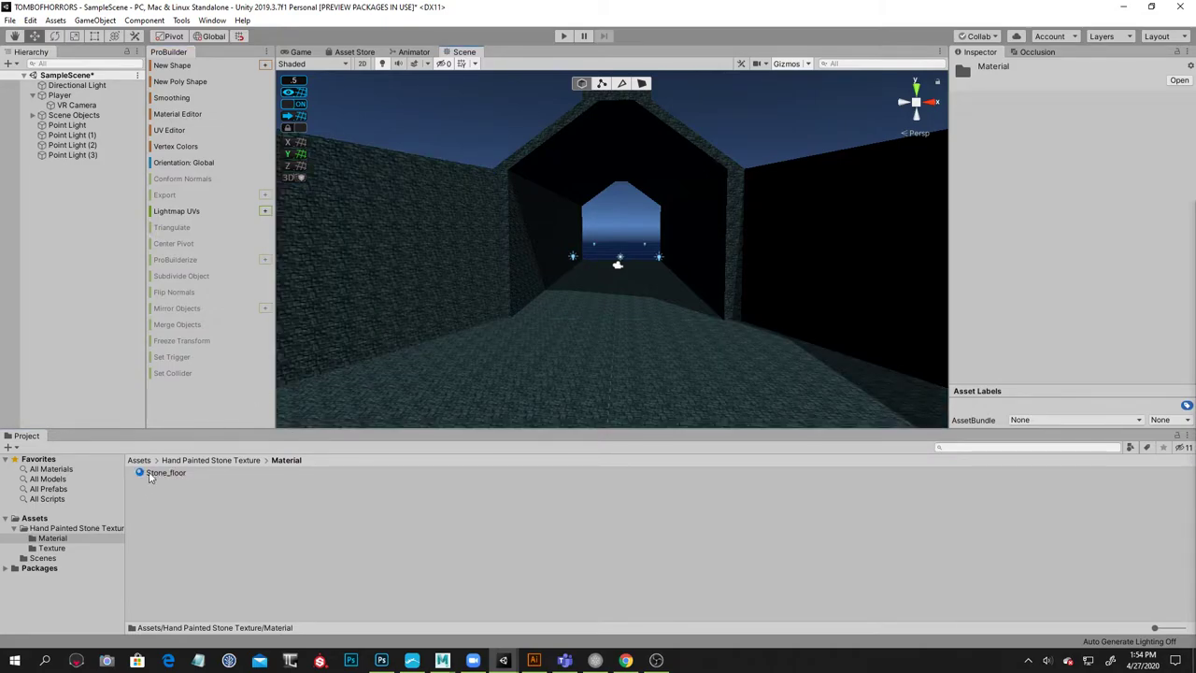
{"action": "left_click_drag", "start_coordinate": [140, 474], "coordinate": [864, 277]}
Set the Stone_floor material's base tiling to 0.25 on both X and Y, with the Game view showing the tunnel
{"action": "scroll", "coordinate": [816, 289], "scroll_direction": "down", "scroll_amount": 5}
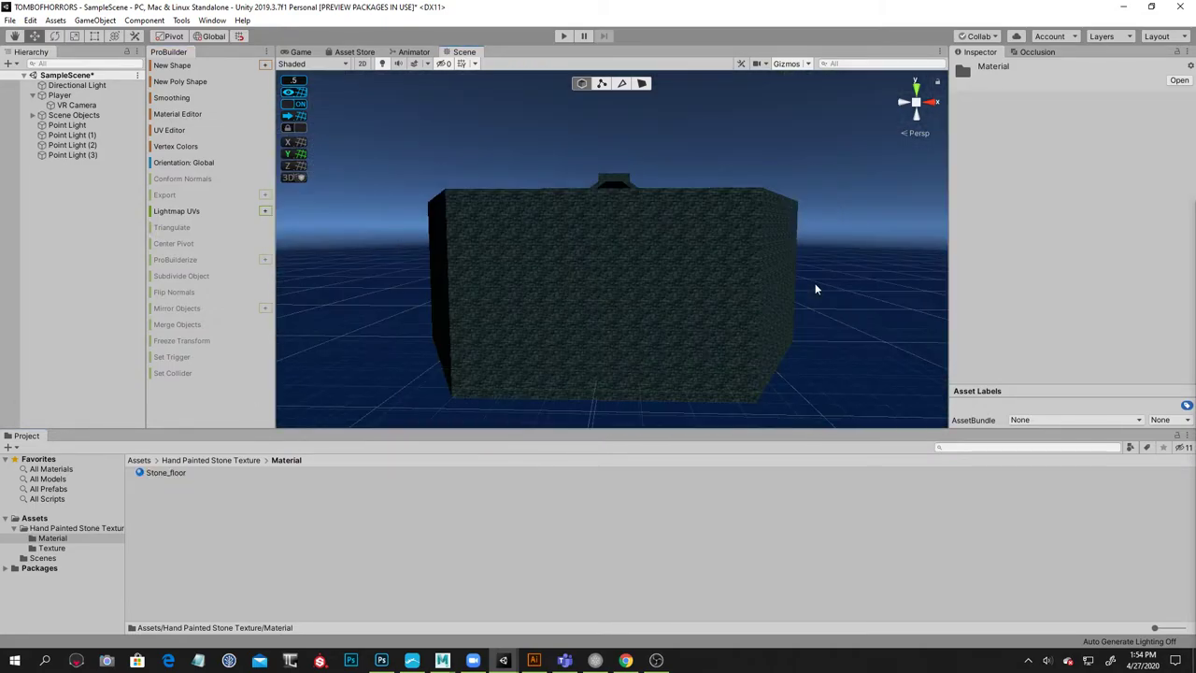
{"action": "scroll", "coordinate": [817, 289], "scroll_direction": "up", "scroll_amount": 8}
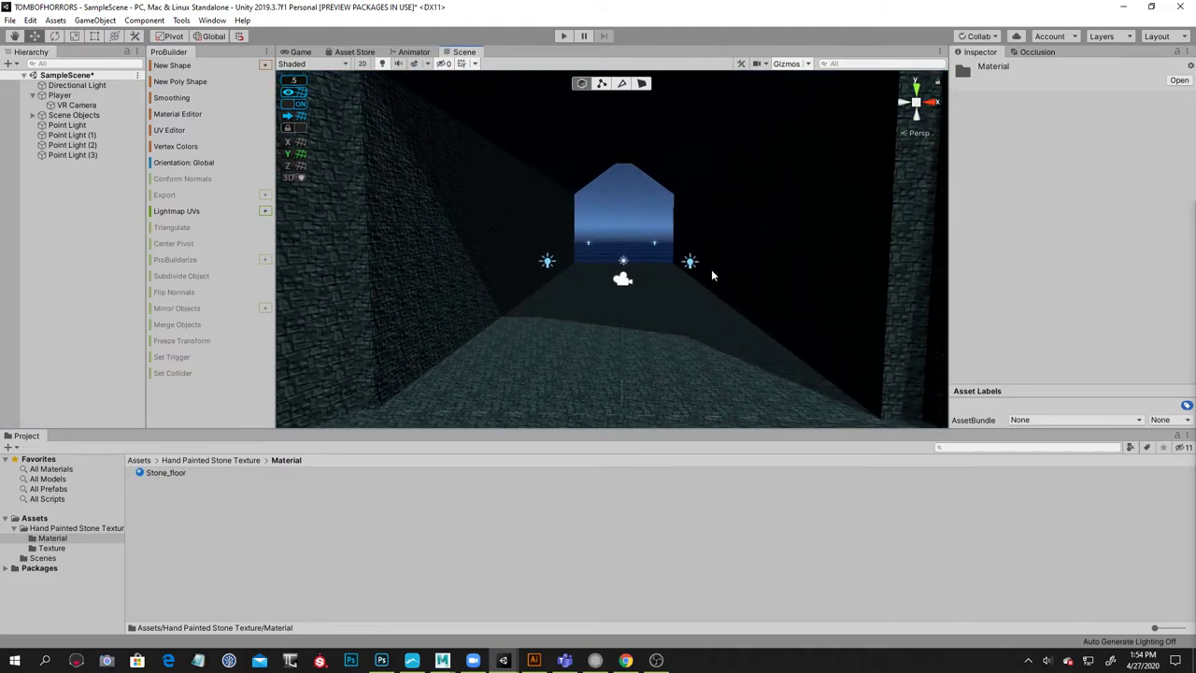
{"action": "scroll", "coordinate": [711, 269], "scroll_direction": "down", "scroll_amount": 3}
{"action": "scroll", "coordinate": [670, 336], "scroll_direction": "up", "scroll_amount": 4}
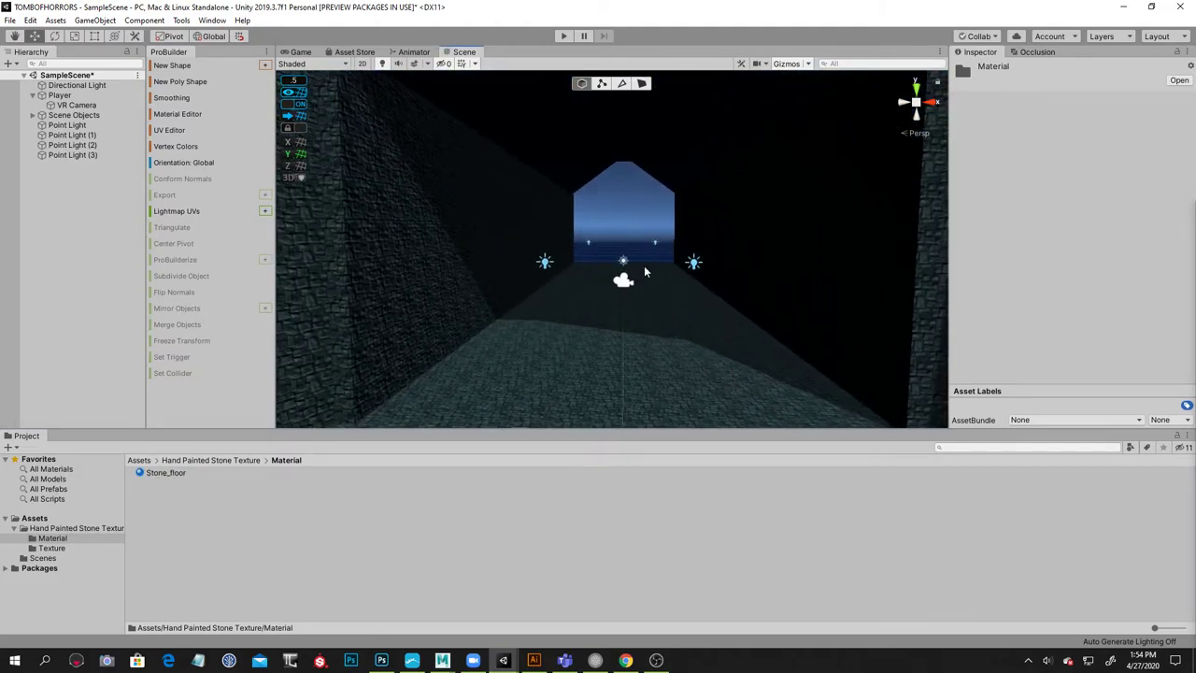
{"action": "left_click", "coordinate": [301, 52]}
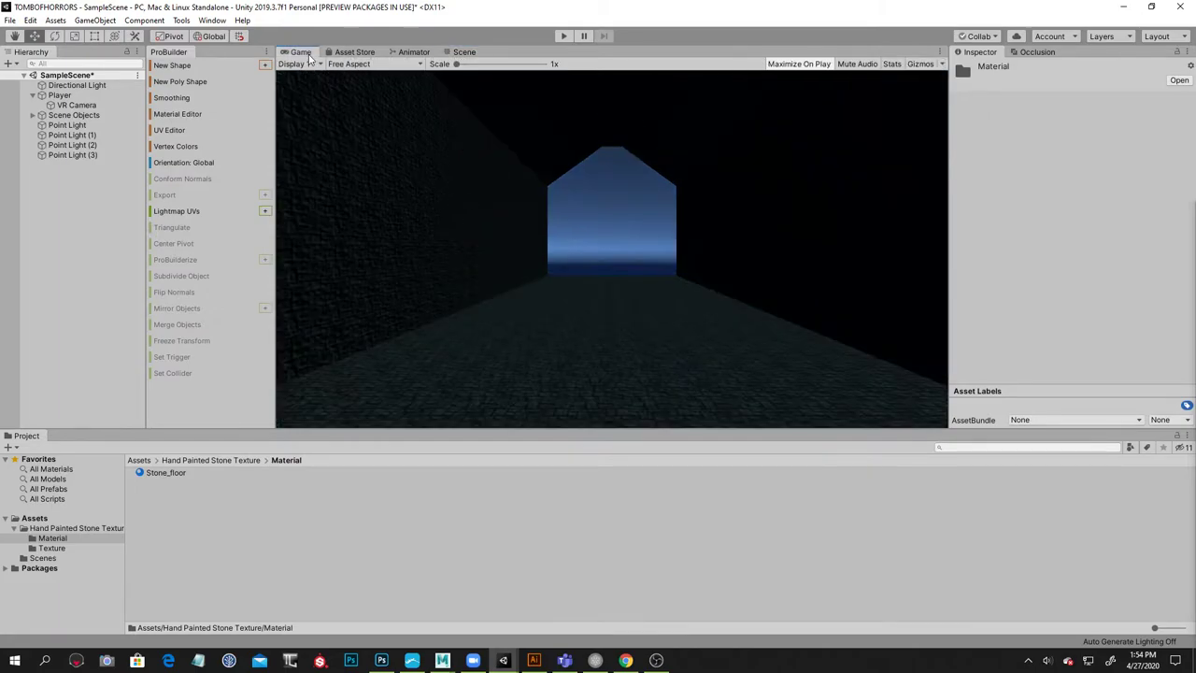
{"action": "left_click", "coordinate": [154, 472]}
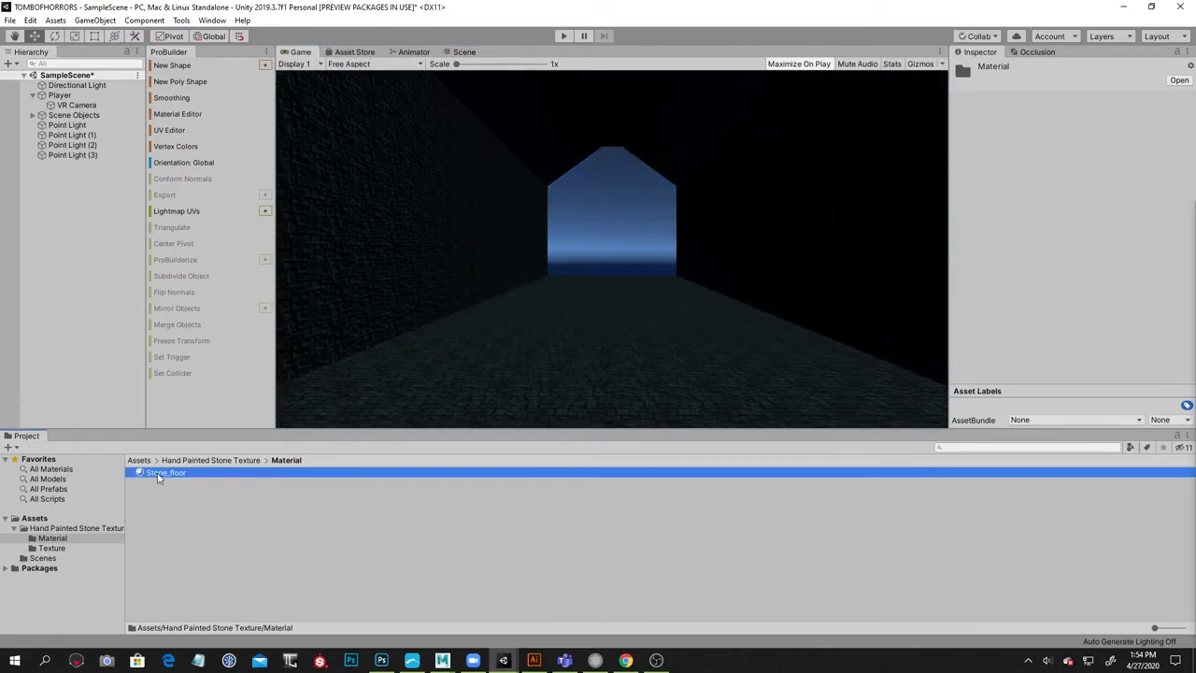
{"action": "left_click", "coordinate": [1037, 120]}
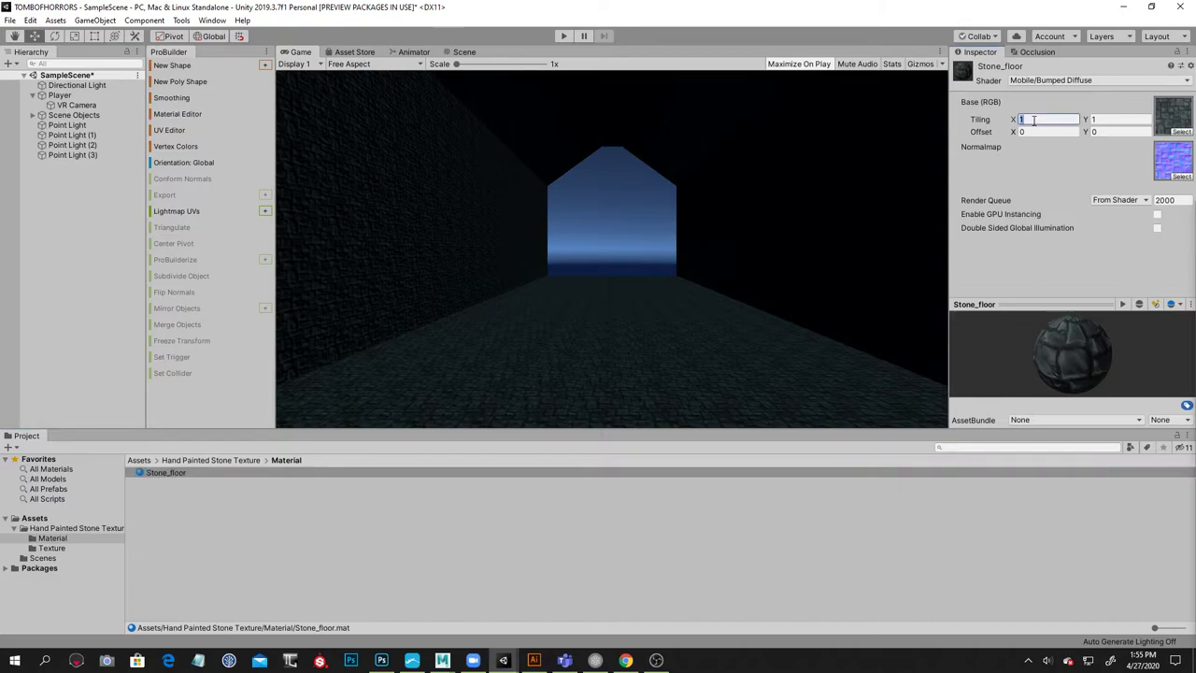
{"action": "key", "text": "BackSpace"}
{"action": "type", "text": "0.25"}
{"action": "left_click", "coordinate": [1109, 120]}
{"action": "key", "text": "BackSpace"}
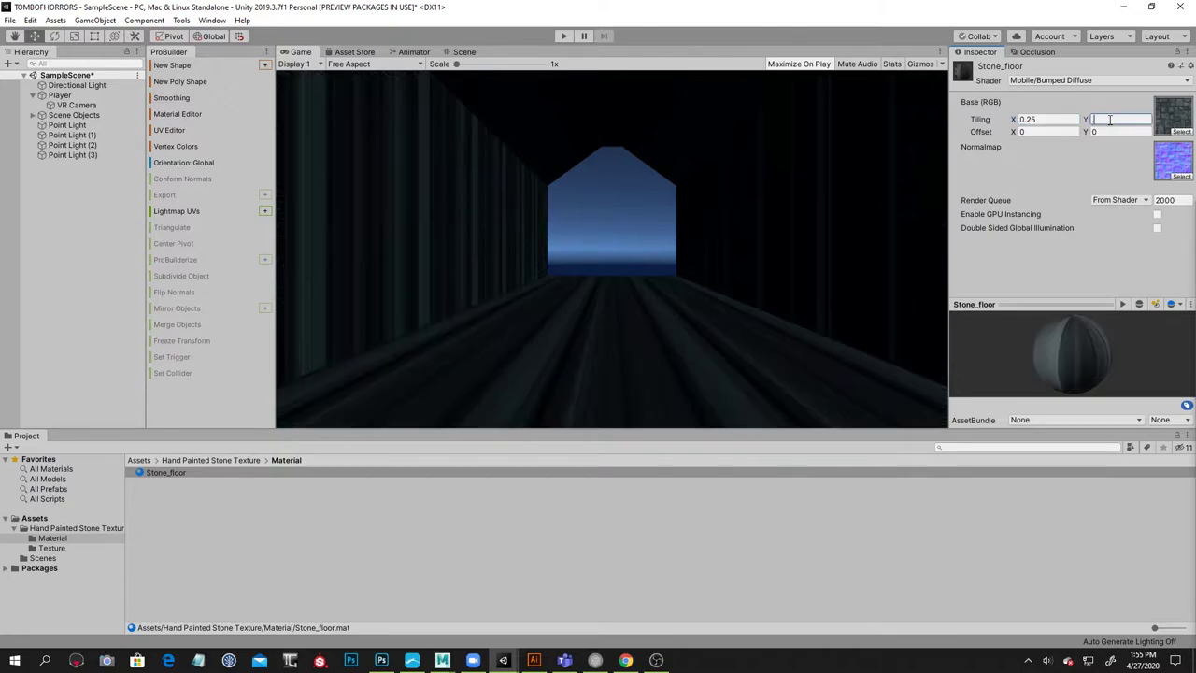
{"action": "type", "text": ".25"}
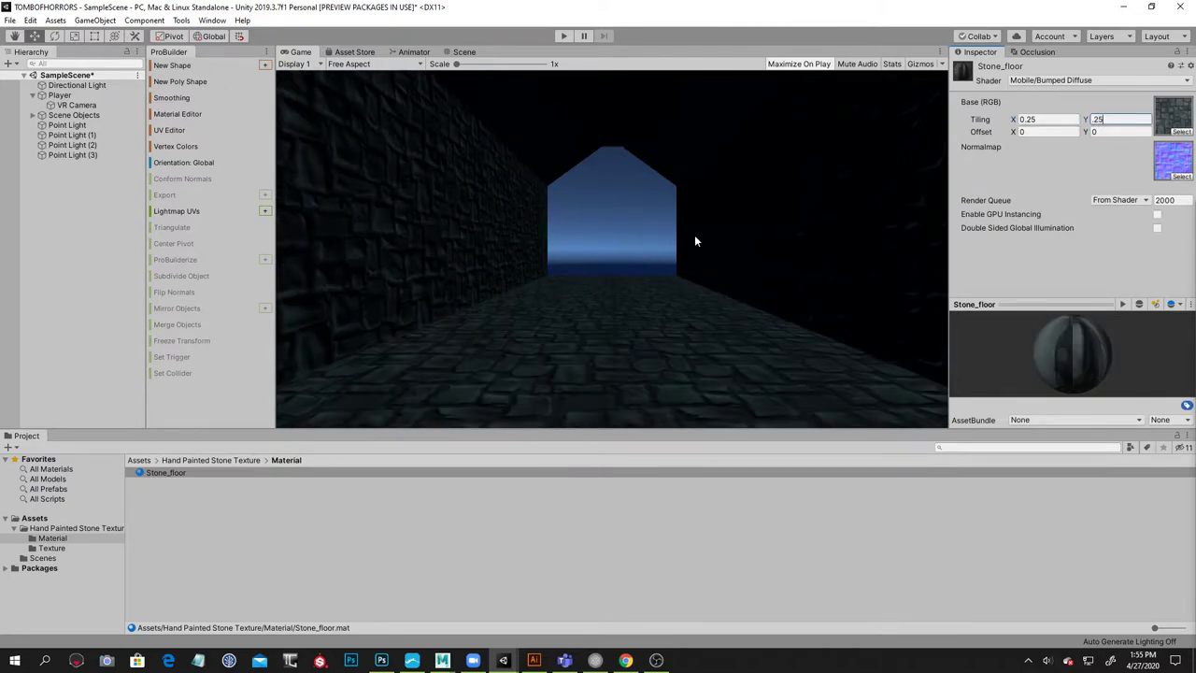
Inspect the enlarged stone pattern and the point lights along the tunnel in the Scene view
{"action": "left_click", "coordinate": [638, 201]}
{"action": "left_click", "coordinate": [464, 51]}
{"action": "left_click", "coordinate": [718, 223]}
{"action": "right_click_drag", "start_coordinate": [718, 223], "coordinate": [743, 246]}
{"action": "left_click", "coordinate": [714, 241]}
{"action": "right_click_drag", "start_coordinate": [643, 251], "coordinate": [686, 247]}
{"action": "left_click_drag", "start_coordinate": [686, 246], "coordinate": [569, 246]}
{"action": "left_click", "coordinate": [491, 252]}
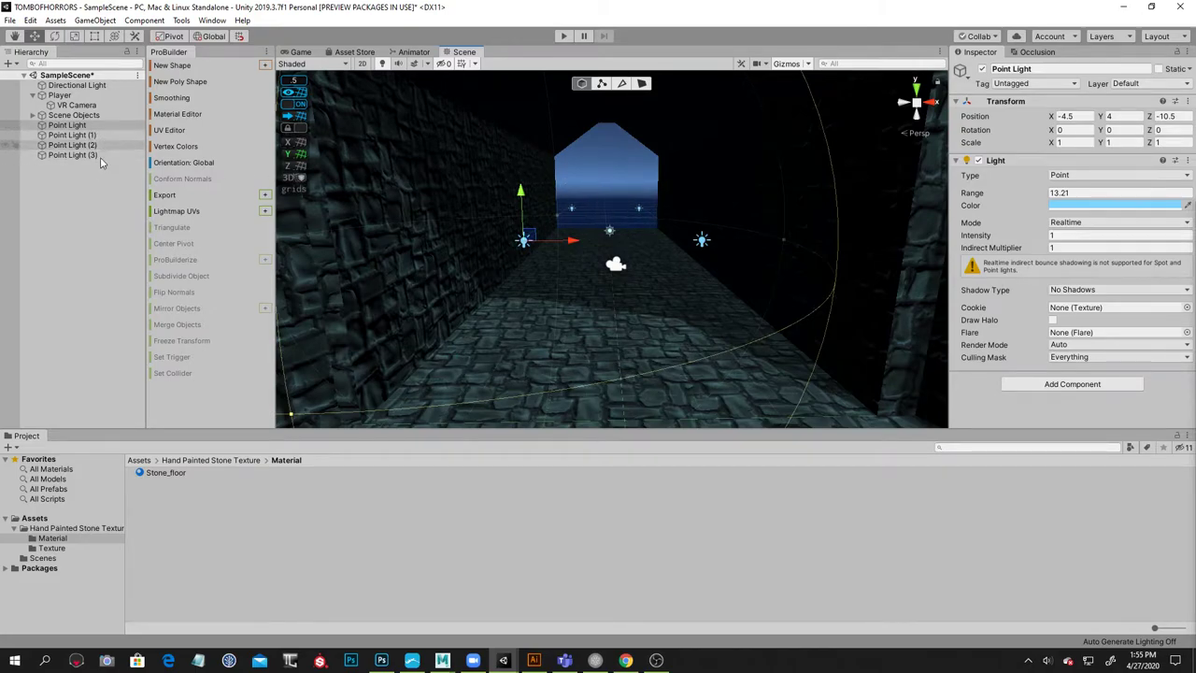
Create an empty game object named Lights
{"action": "left_click", "coordinate": [94, 19]}
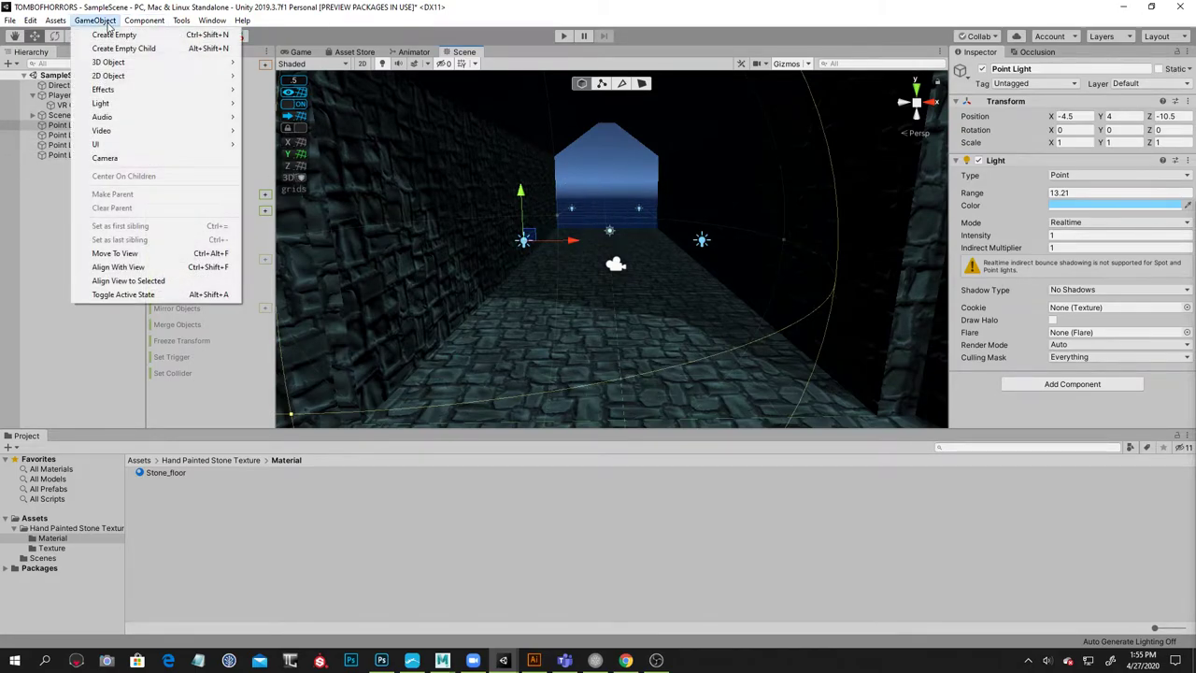
{"action": "left_click", "coordinate": [115, 36]}
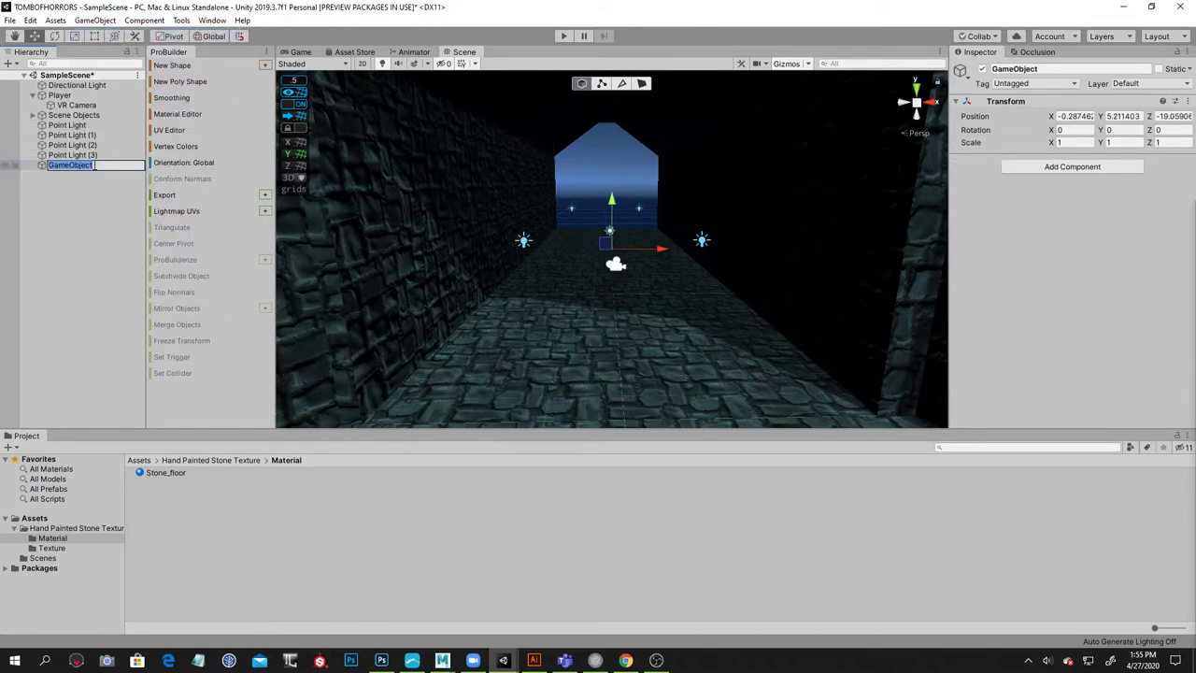
{"action": "type", "text": "Lights"}
{"action": "key", "text": "Return"}
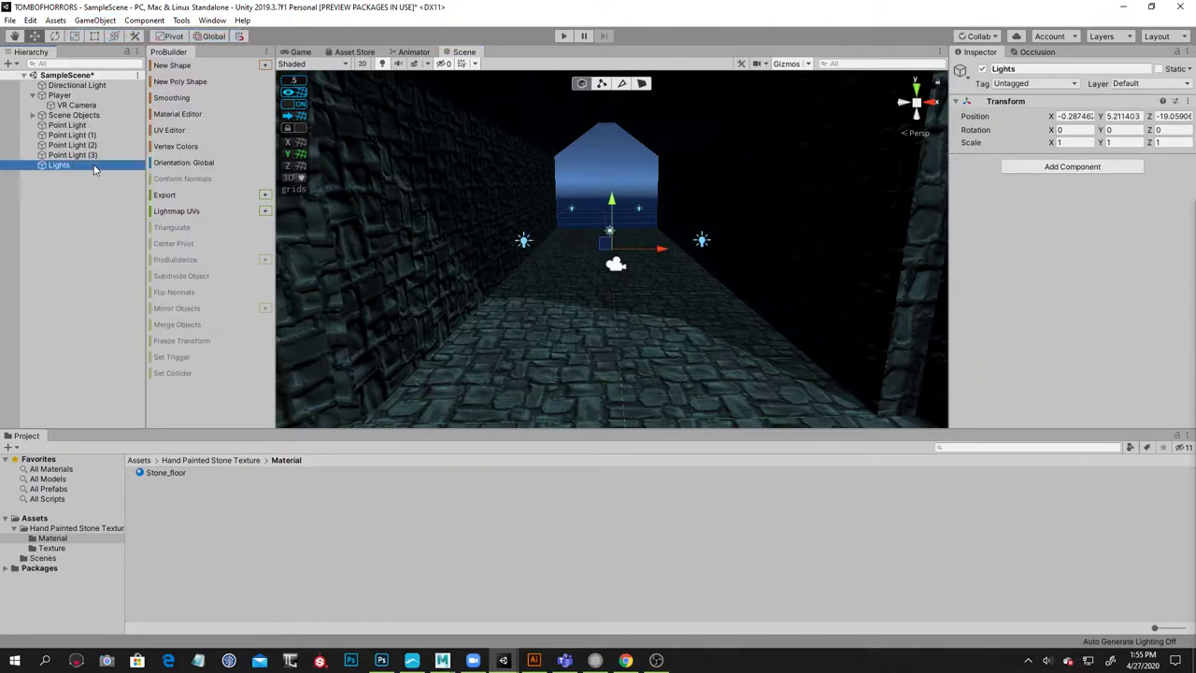
Group the Directional Light and all four point lights under the Lights object and collapse it
{"action": "left_click", "coordinate": [97, 156]}
{"action": "left_click", "coordinate": [87, 119], "text": "shift"}
{"action": "left_click", "coordinate": [87, 136]}
{"action": "left_click", "coordinate": [77, 85]}
{"action": "left_click", "coordinate": [103, 137], "text": "ctrl"}
{"action": "left_click", "coordinate": [67, 125], "text": "ctrl"}
{"action": "left_click", "coordinate": [72, 145], "text": "ctrl"}
{"action": "left_click", "coordinate": [77, 155], "text": "ctrl"}
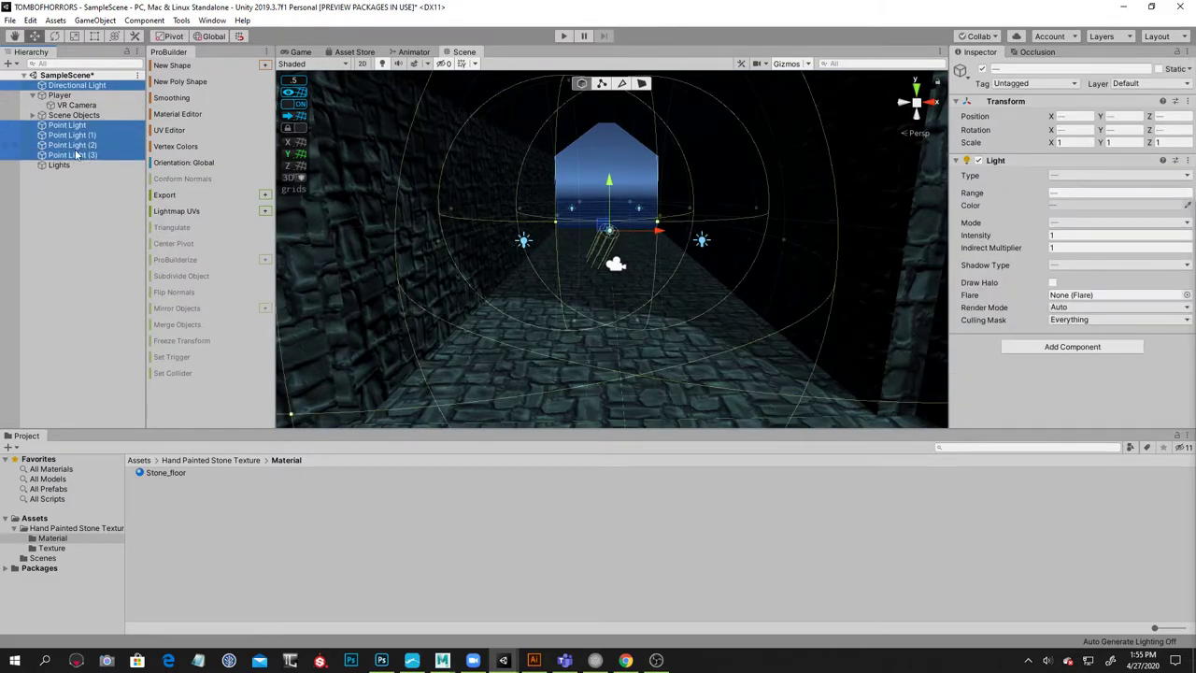
{"action": "left_click_drag", "start_coordinate": [77, 166], "coordinate": [75, 167]}
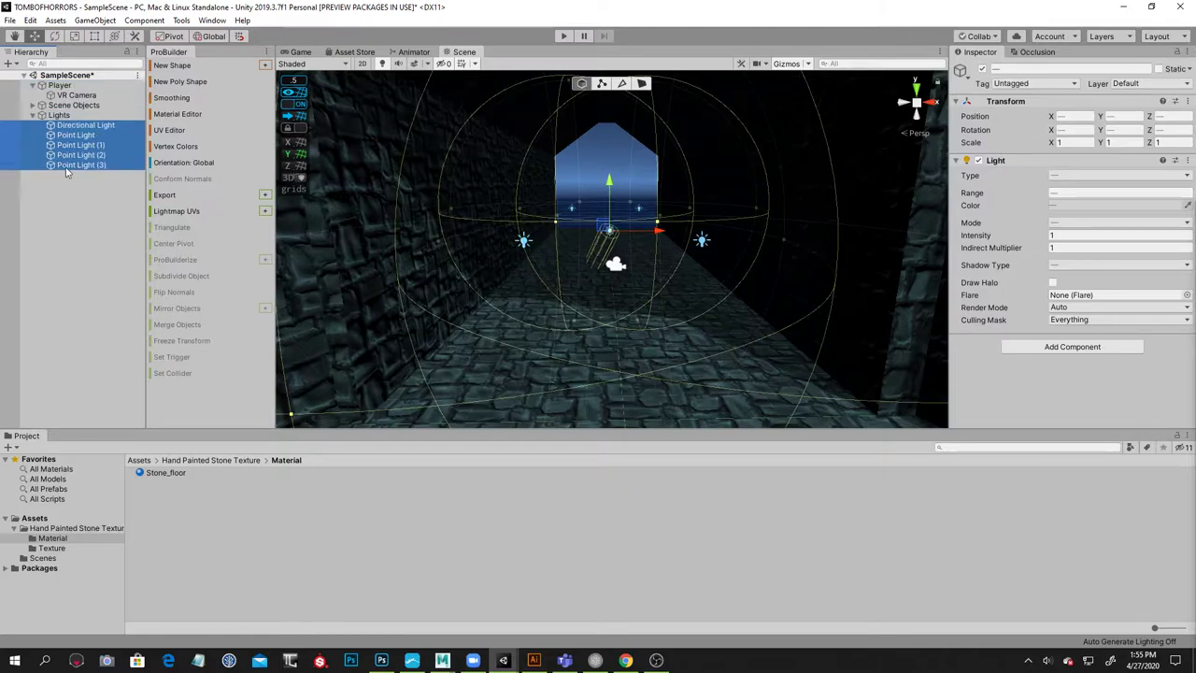
{"action": "left_click", "coordinate": [34, 115]}
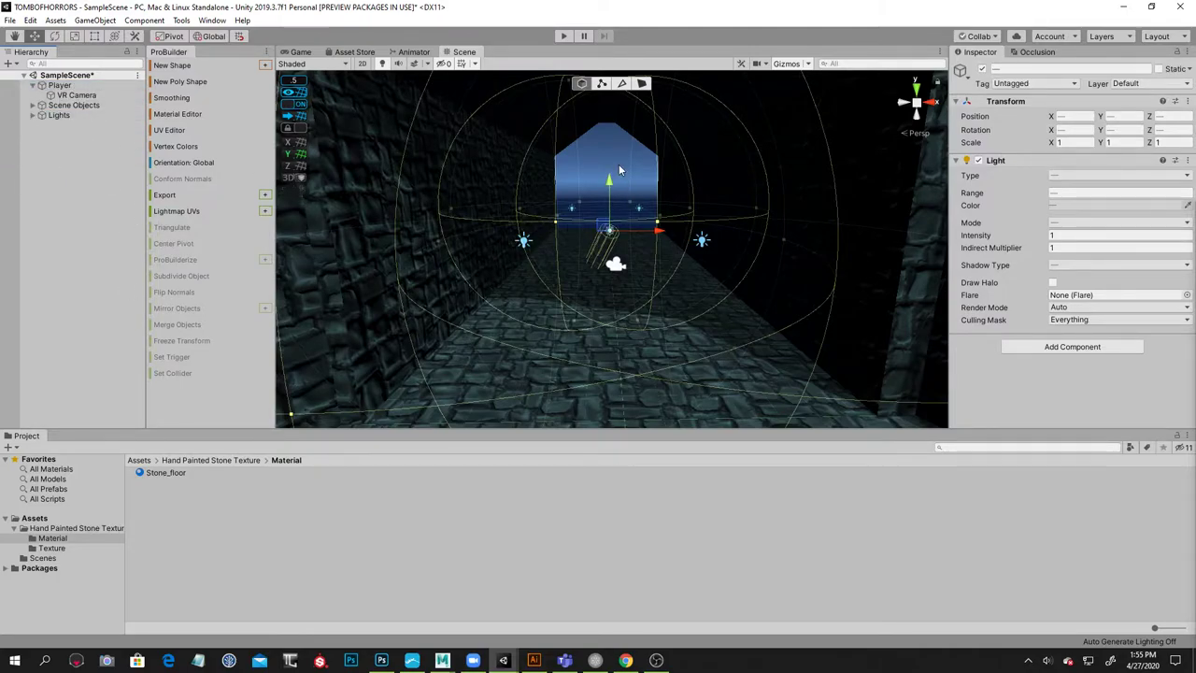
Examine the textured tunnel from the approach and test it briefly in Play mode
{"action": "left_click_drag", "start_coordinate": [792, 190], "coordinate": [703, 184], "text": "alt"}
{"action": "scroll", "coordinate": [699, 229], "scroll_direction": "down", "scroll_amount": 2}
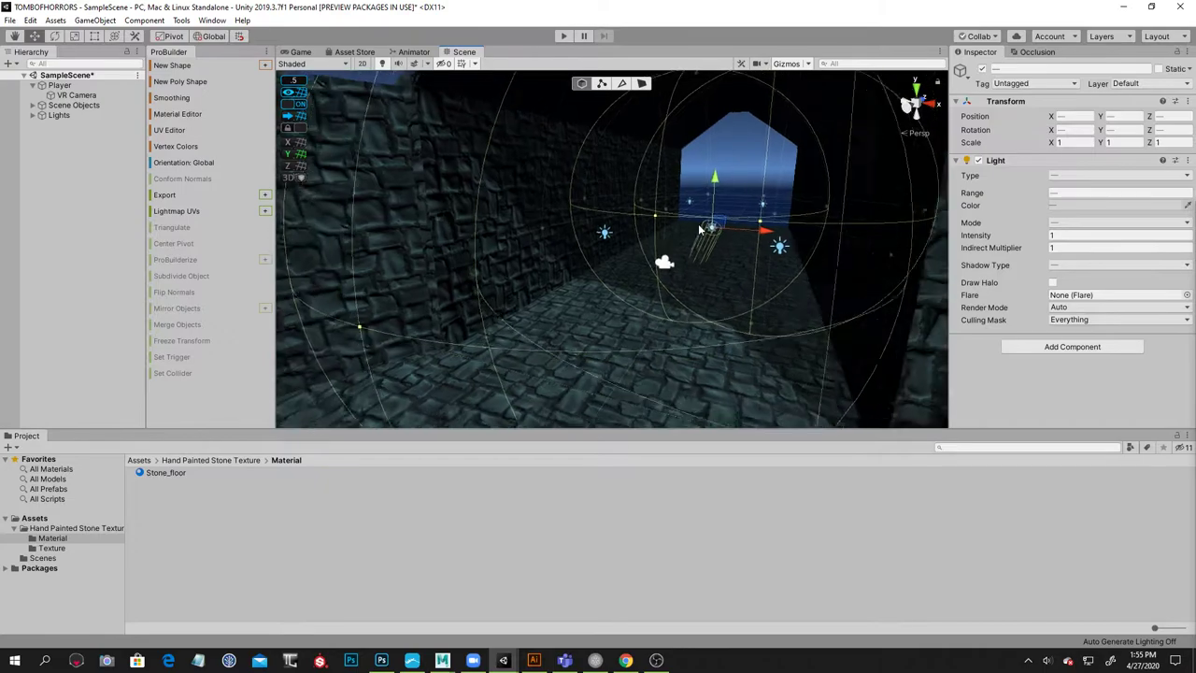
{"action": "scroll", "coordinate": [701, 225], "scroll_direction": "down", "scroll_amount": 2}
{"action": "left_click", "coordinate": [732, 156]}
{"action": "left_click_drag", "start_coordinate": [634, 174], "coordinate": [656, 192], "text": "alt"}
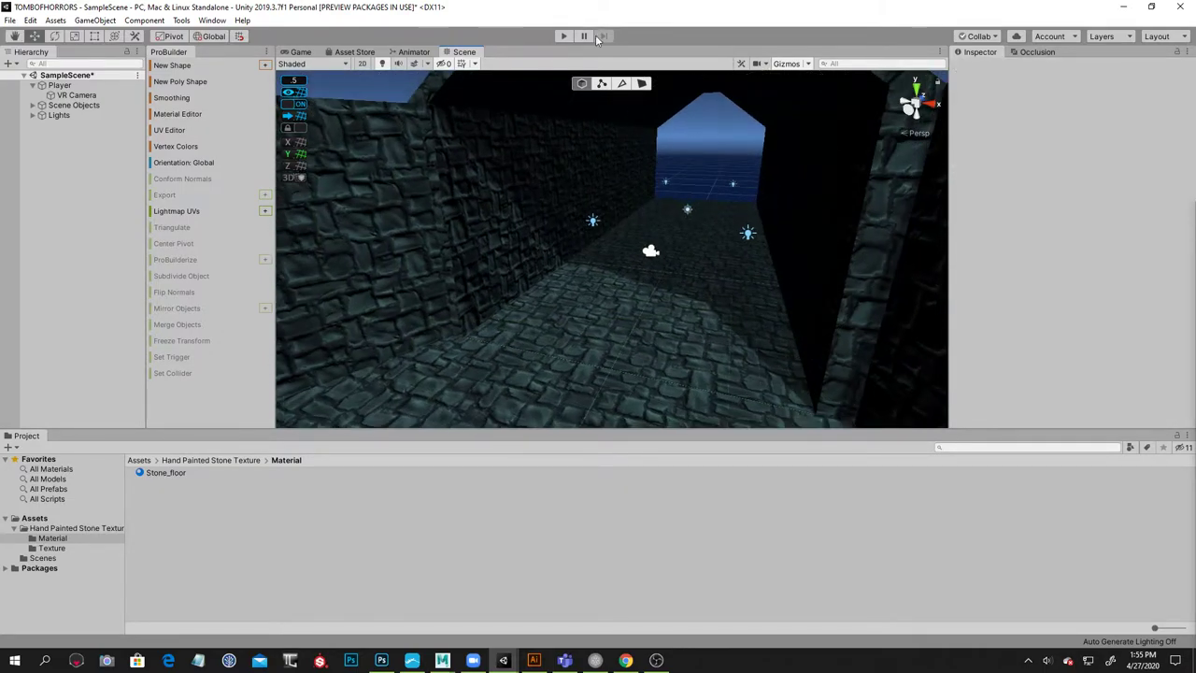
{"action": "left_click", "coordinate": [563, 35]}
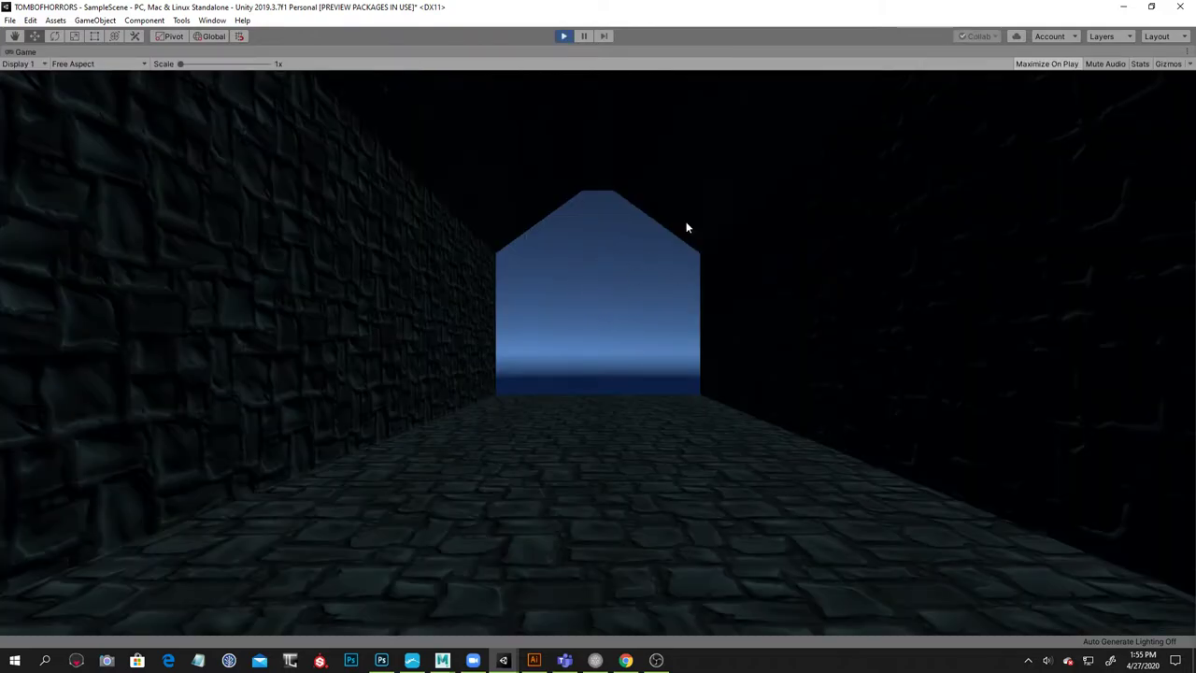
{"action": "left_click", "coordinate": [562, 37]}
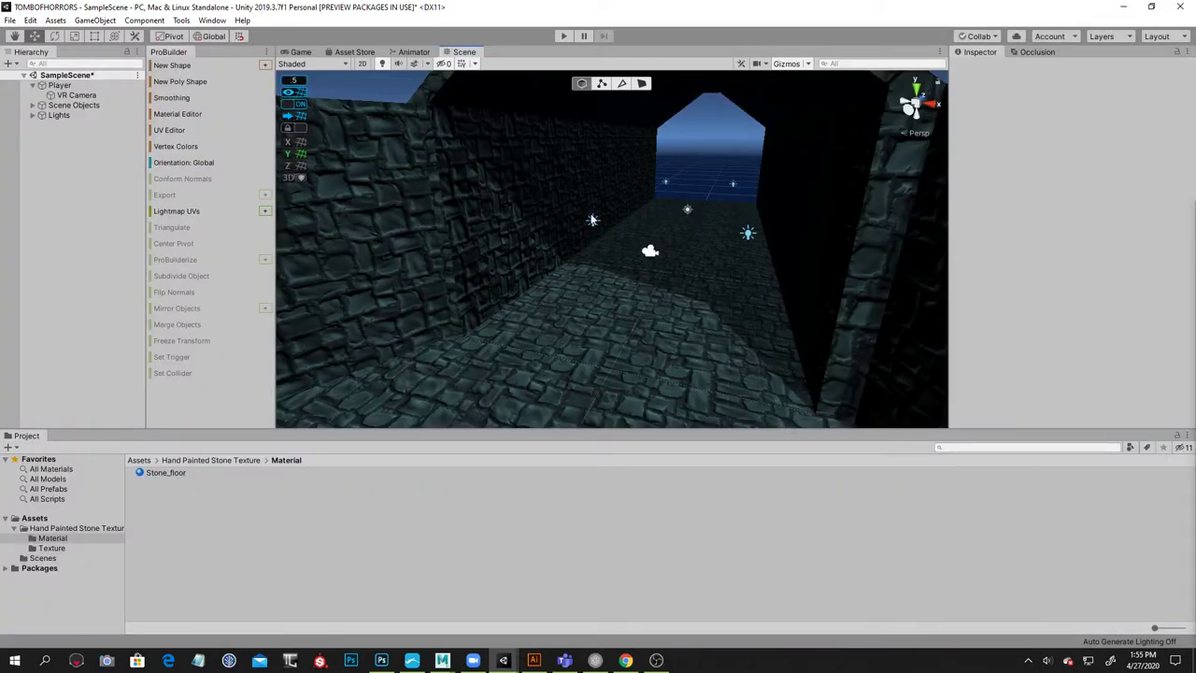
Try to raise the intensity of Point Light (1) beside the dark tunnel wall
{"action": "left_click", "coordinate": [592, 222]}
{"action": "left_click", "coordinate": [747, 233]}
{"action": "key", "text": "f"}
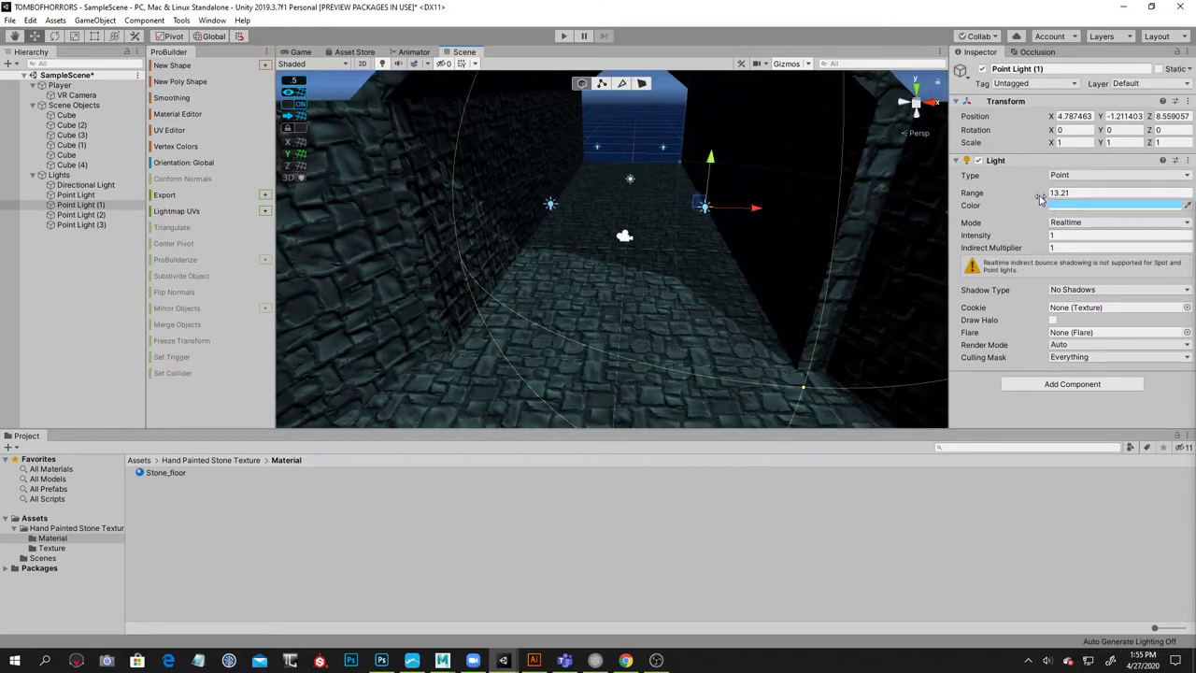
{"action": "left_click_drag", "start_coordinate": [1040, 237], "coordinate": [1080, 235]}
Change the shader of the Stone_floor material from Mobile/Bumped Diffuse to Standard
{"action": "left_click", "coordinate": [166, 471]}
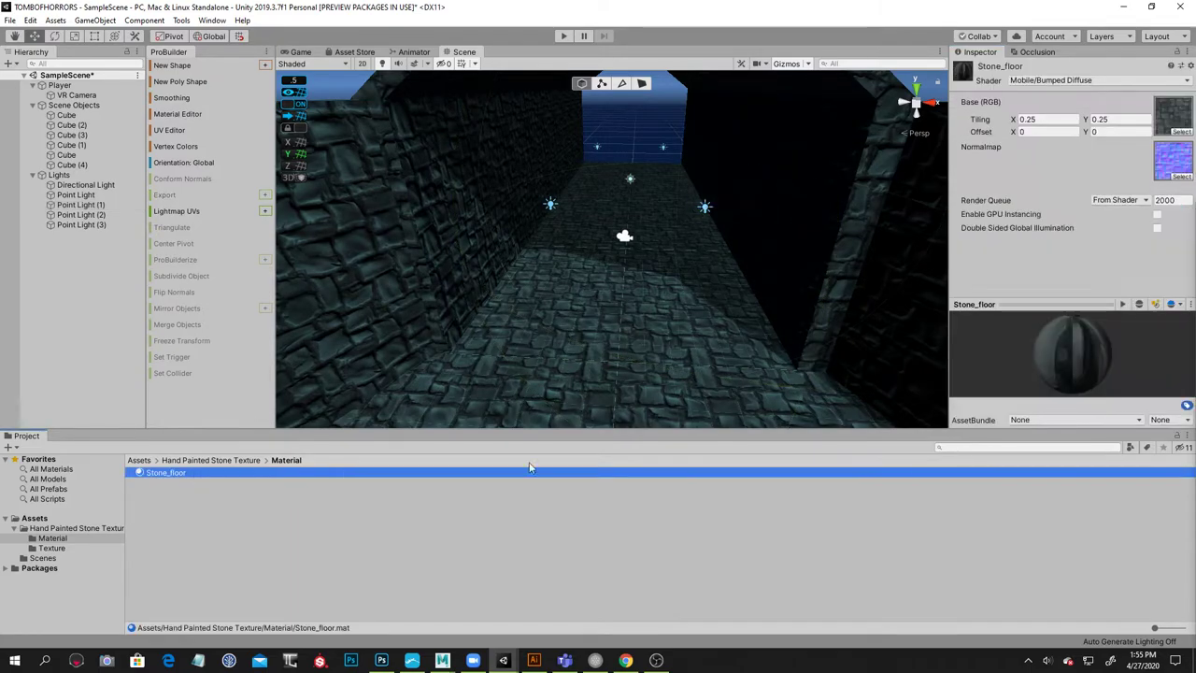
{"action": "left_click", "coordinate": [1079, 81]}
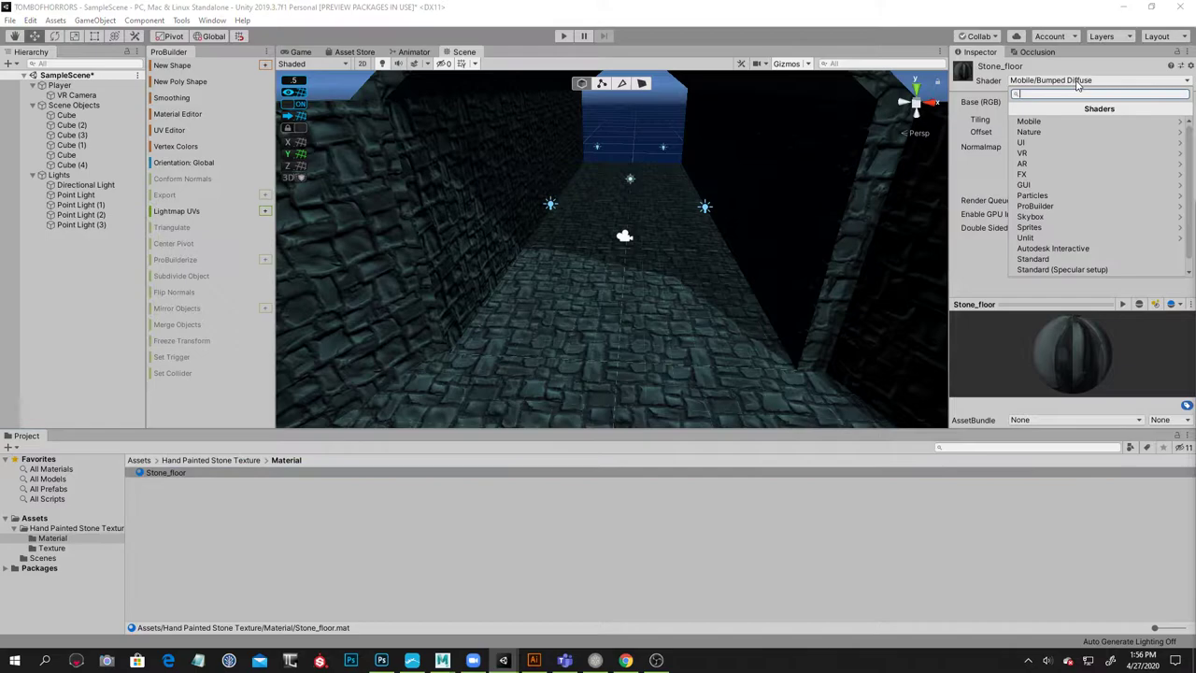
{"action": "left_click", "coordinate": [461, 284]}
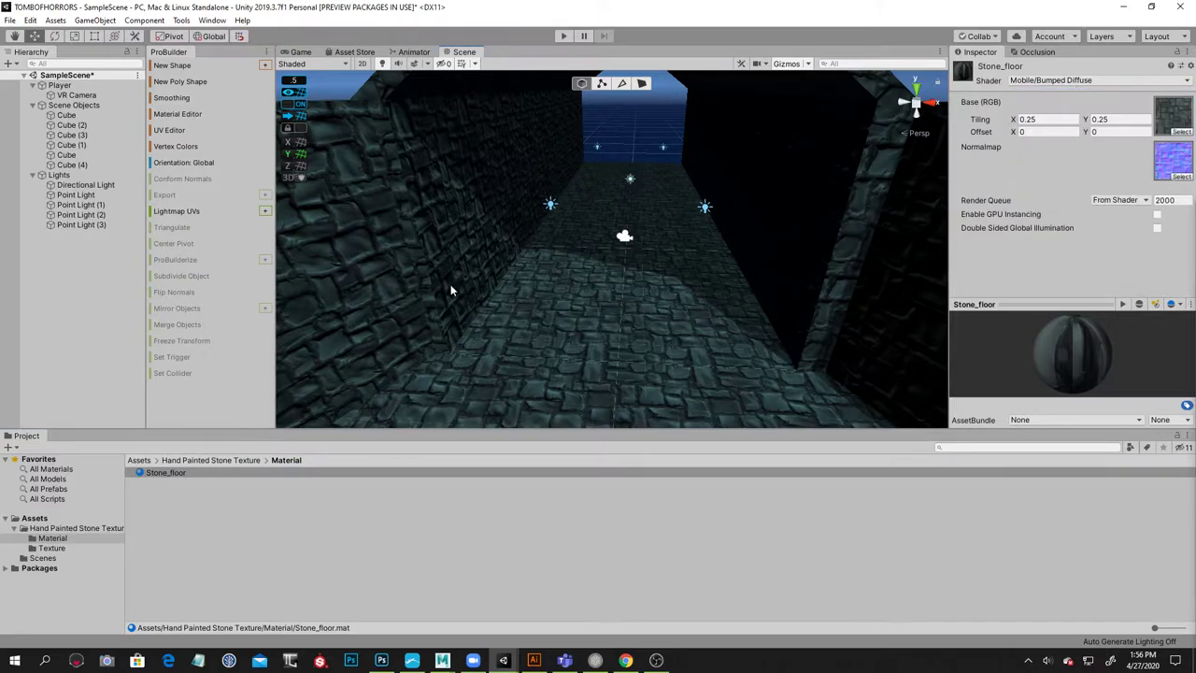
{"action": "left_click", "coordinate": [1082, 81]}
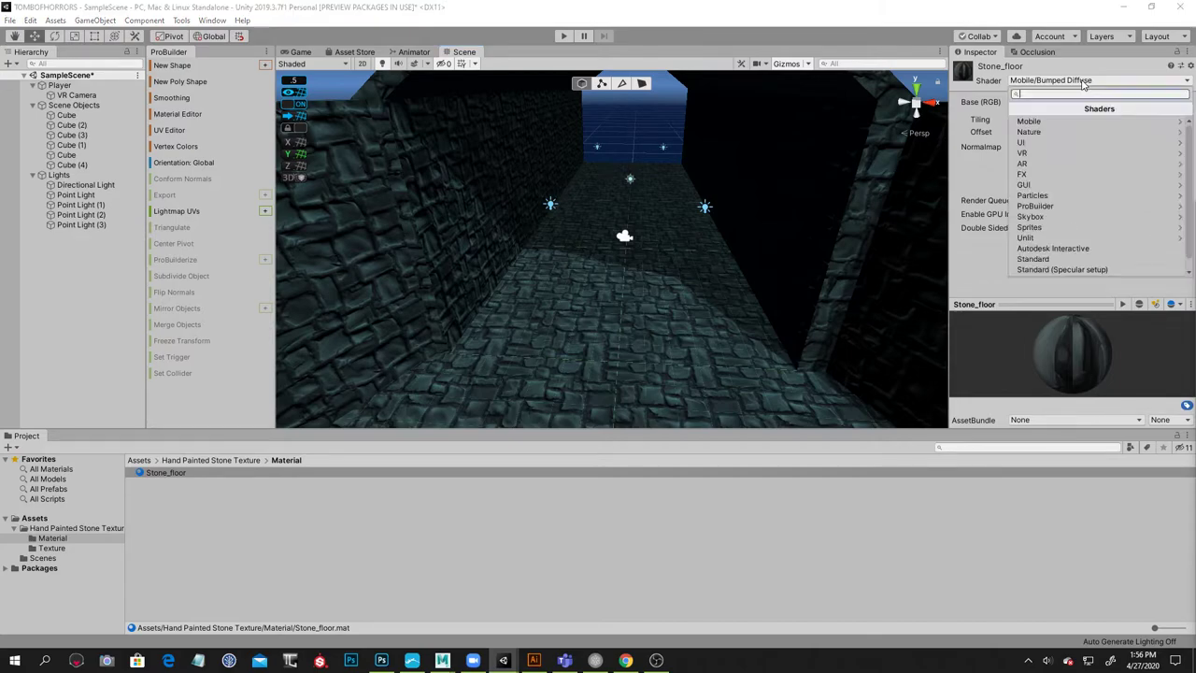
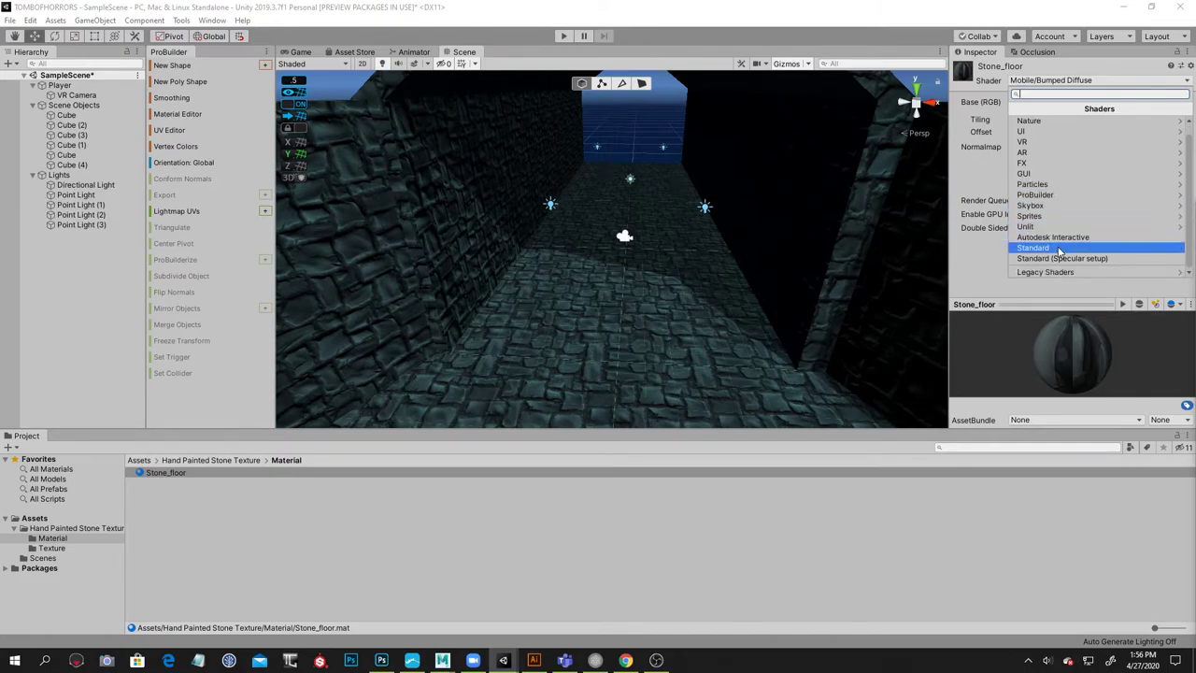
{"action": "left_click", "coordinate": [1055, 248]}
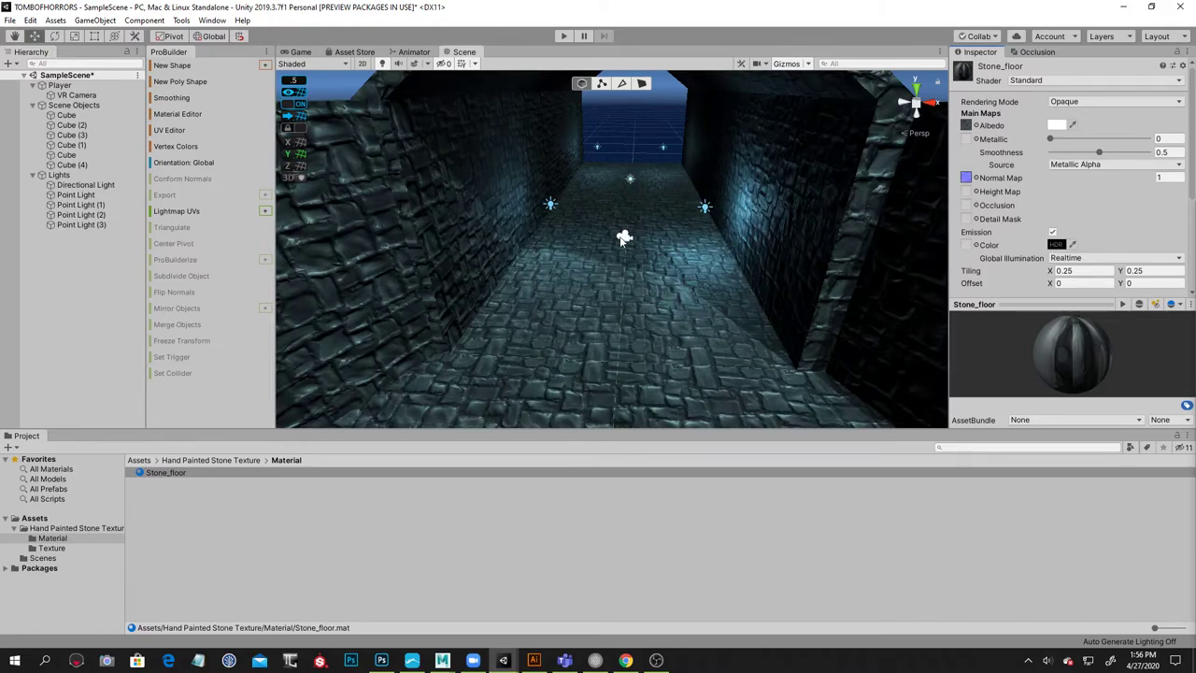
Adjust the position of Point Light near the tunnel's left wall and check how both walls are lit
{"action": "left_click", "coordinate": [551, 205]}
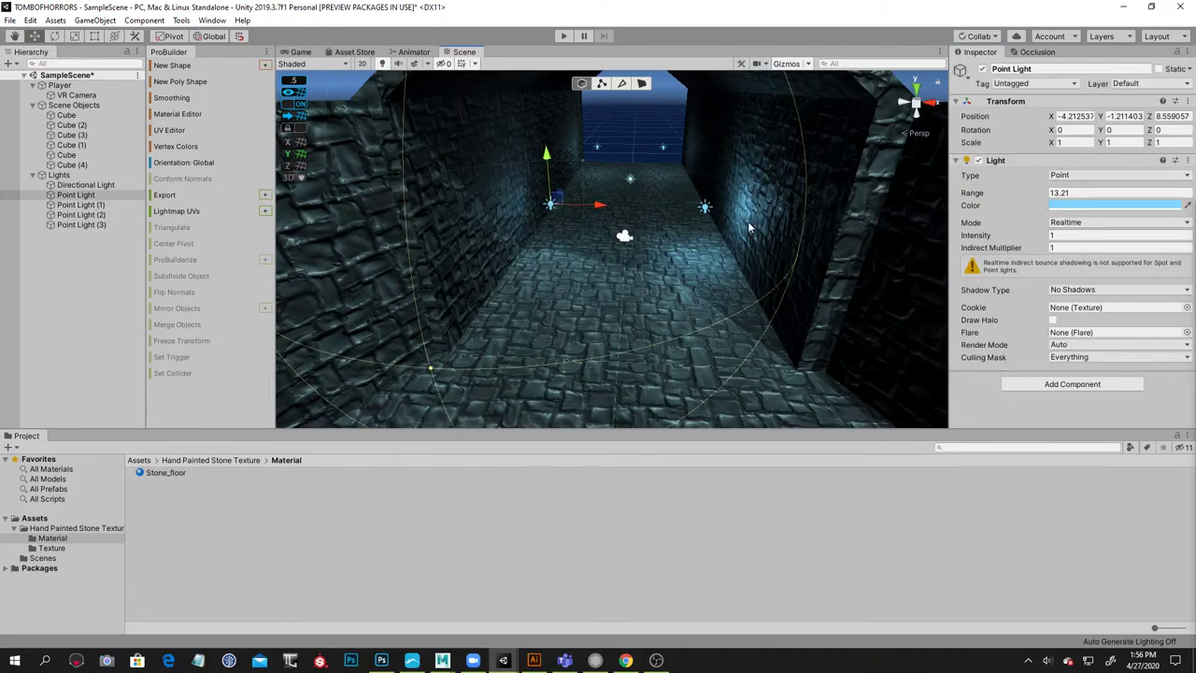
{"action": "right_click_drag", "start_coordinate": [762, 199], "coordinate": [609, 191]}
{"action": "left_click_drag", "start_coordinate": [598, 187], "coordinate": [595, 168]}
{"action": "right_click_drag", "start_coordinate": [598, 215], "coordinate": [676, 214]}
{"action": "left_click", "coordinate": [671, 211]}
{"action": "right_click_drag", "start_coordinate": [836, 216], "coordinate": [680, 156]}
Shift the two nearest point lights slightly sideways toward their tunnel walls and deselect them
{"action": "left_click", "coordinate": [685, 197]}
{"action": "left_click_drag", "start_coordinate": [652, 120], "coordinate": [652, 117]}
{"action": "left_click_drag", "start_coordinate": [706, 174], "coordinate": [714, 174]}
{"action": "left_click", "coordinate": [576, 176]}
{"action": "left_click", "coordinate": [581, 172]}
{"action": "left_click_drag", "start_coordinate": [628, 171], "coordinate": [620, 171]}
{"action": "left_click", "coordinate": [682, 176]}
{"action": "right_click_drag", "start_coordinate": [690, 175], "coordinate": [719, 172]}
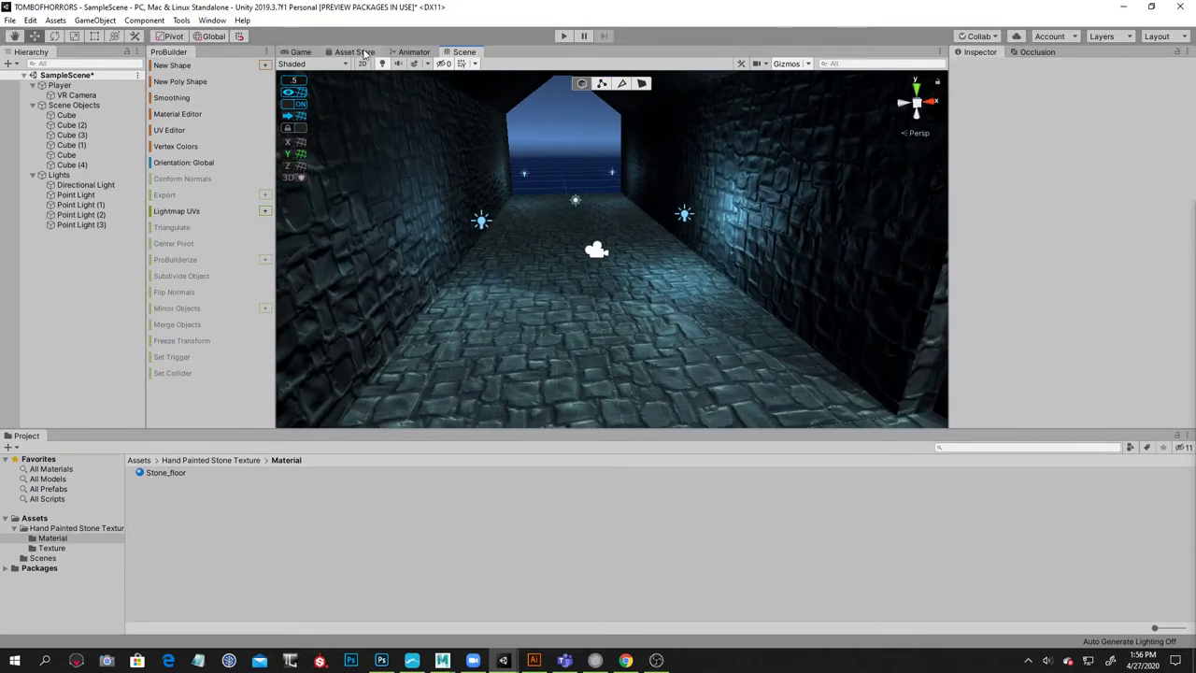
Search the Asset Store for "statue angel"
{"action": "left_click", "coordinate": [299, 52]}
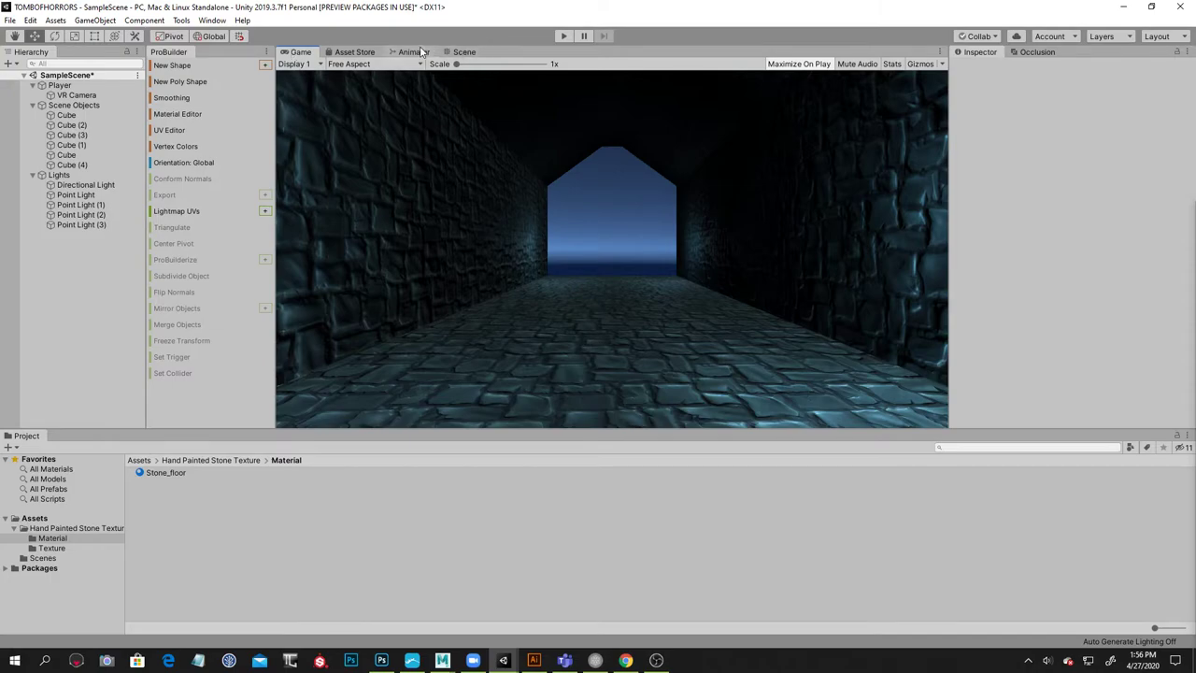
{"action": "left_click", "coordinate": [355, 51]}
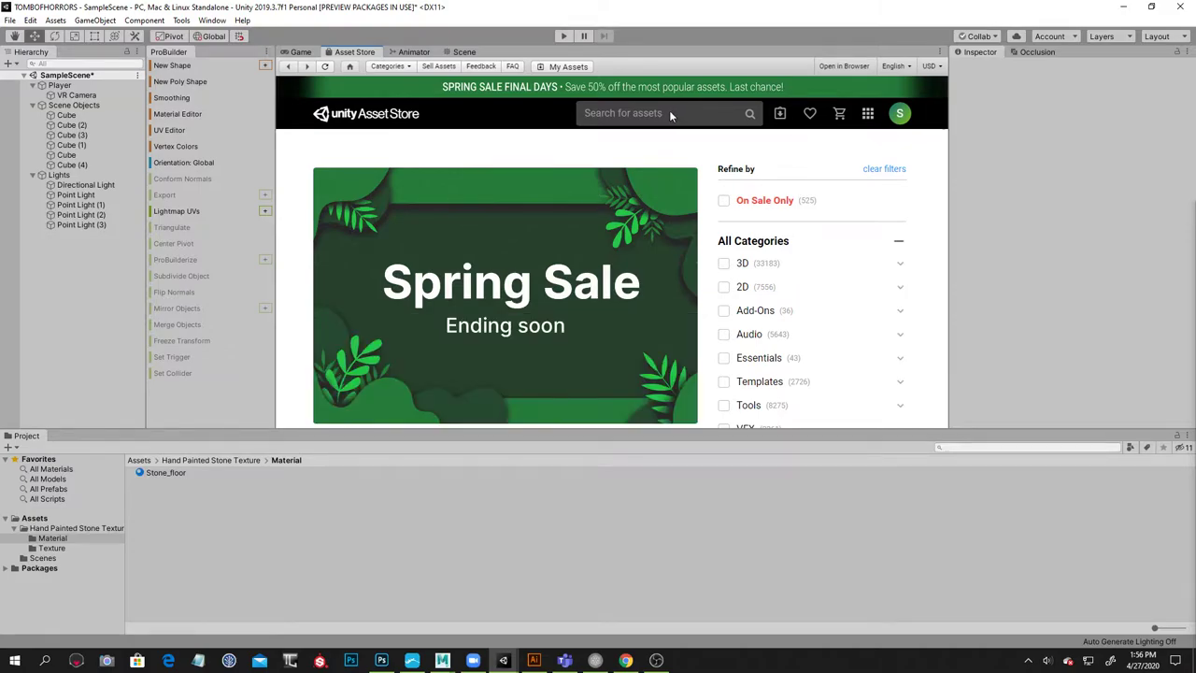
{"action": "left_click", "coordinate": [670, 114]}
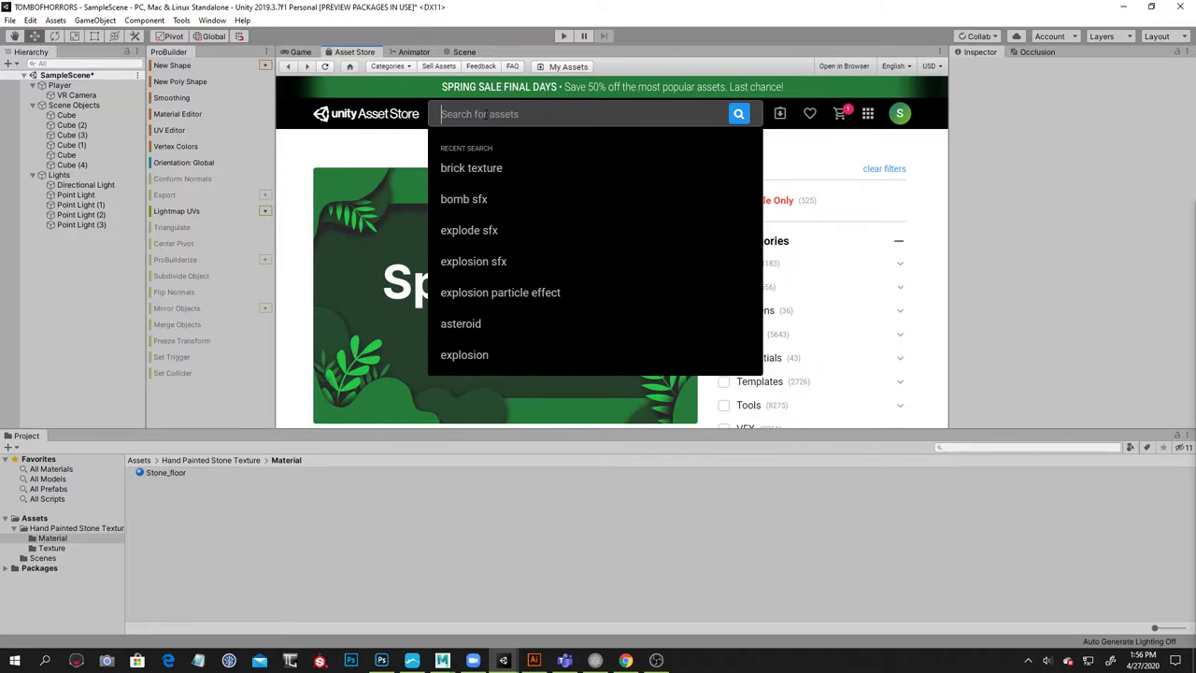
{"action": "type", "text": "statue"}
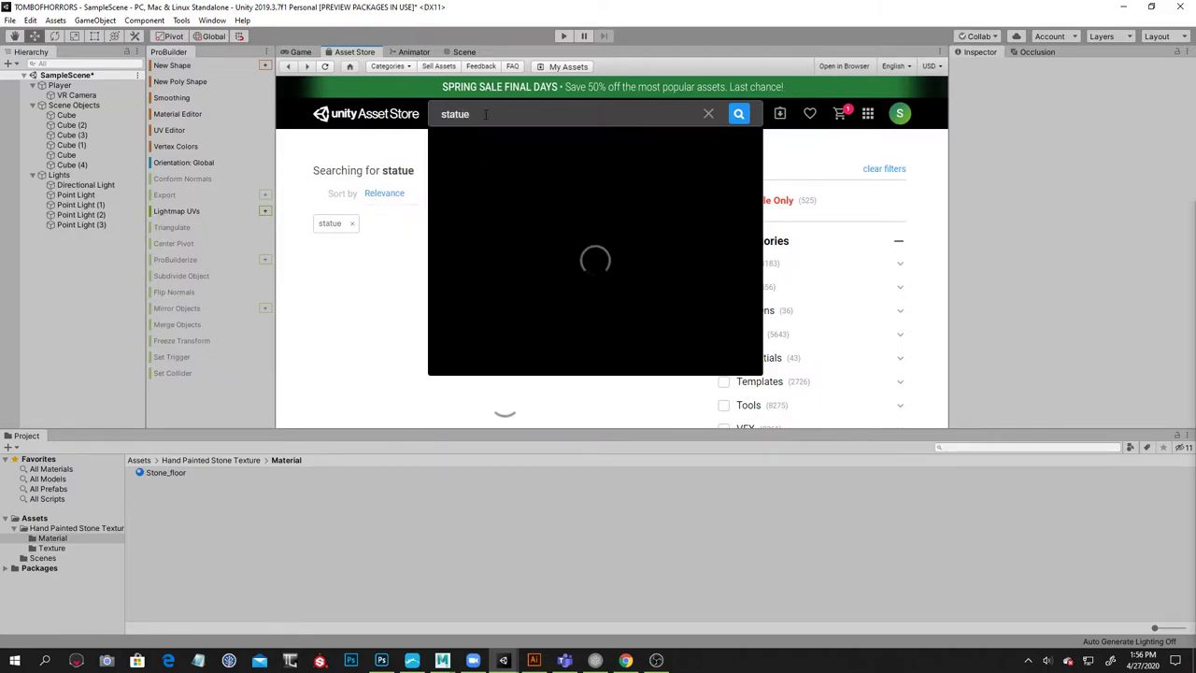
{"action": "type", "text": " angel"}
{"action": "key", "text": "Return"}
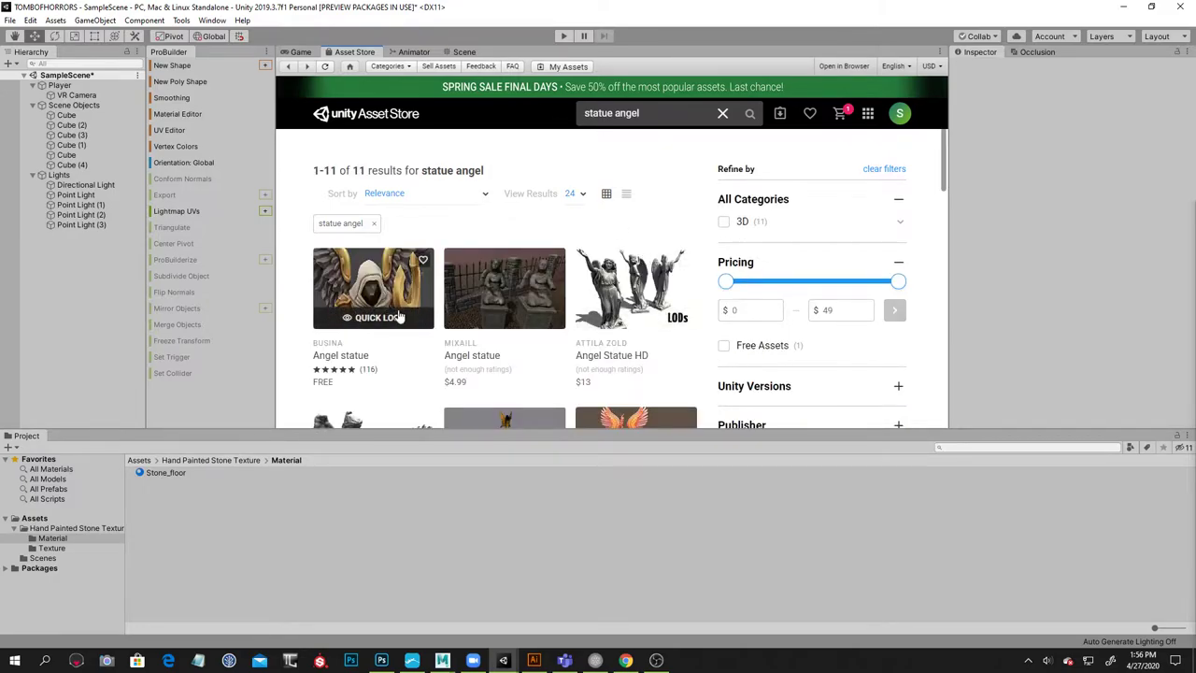
Limit the angel statue results to free assets and open the Angel statue asset by Busina
{"action": "scroll", "coordinate": [454, 307], "scroll_direction": "down", "scroll_amount": 1}
{"action": "scroll", "coordinate": [531, 261], "scroll_direction": "down", "scroll_amount": 1}
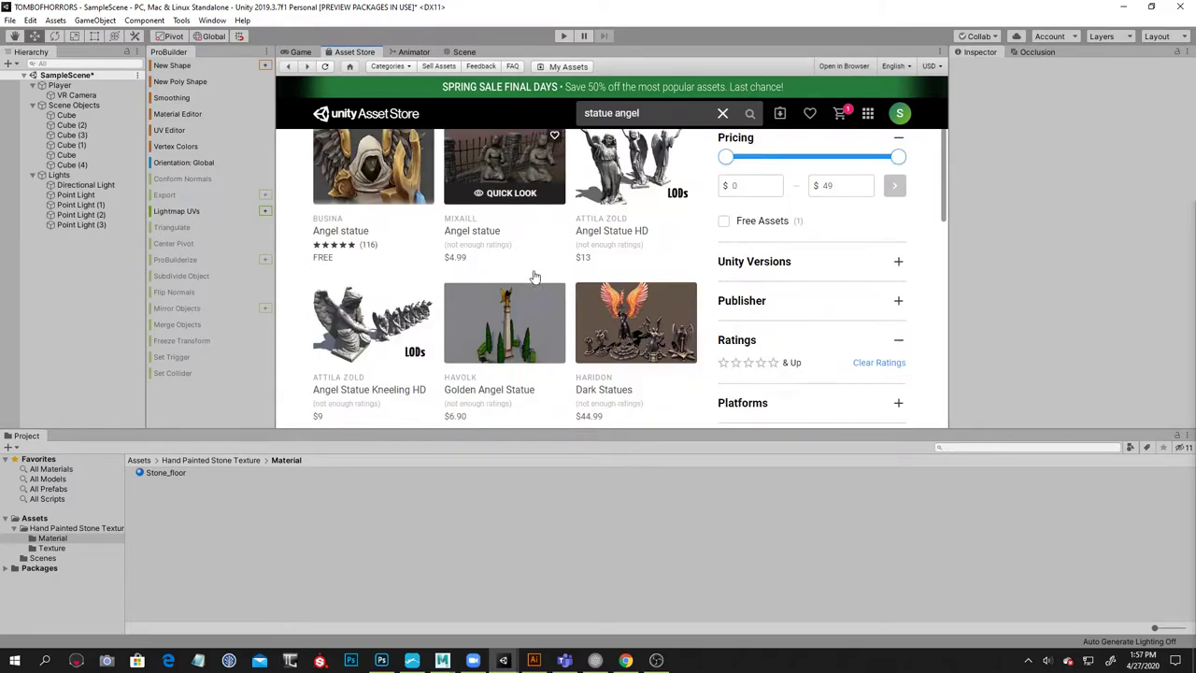
{"action": "scroll", "coordinate": [535, 280], "scroll_direction": "down", "scroll_amount": 3}
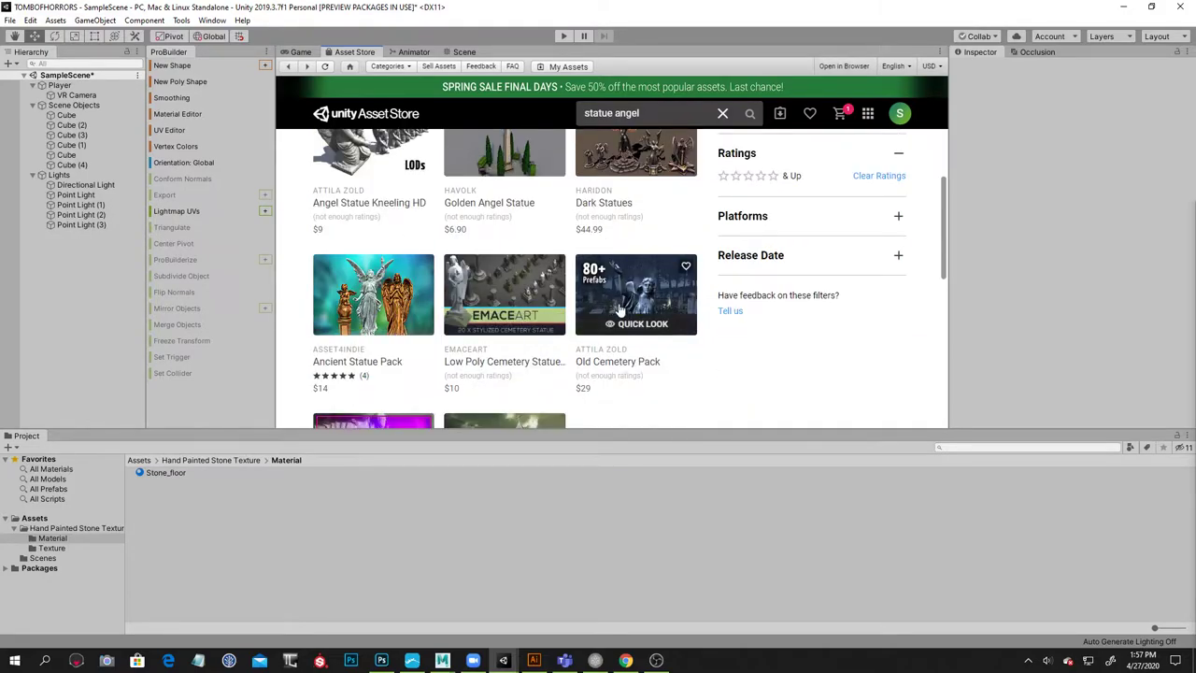
{"action": "scroll", "coordinate": [766, 299], "scroll_direction": "up", "scroll_amount": 4}
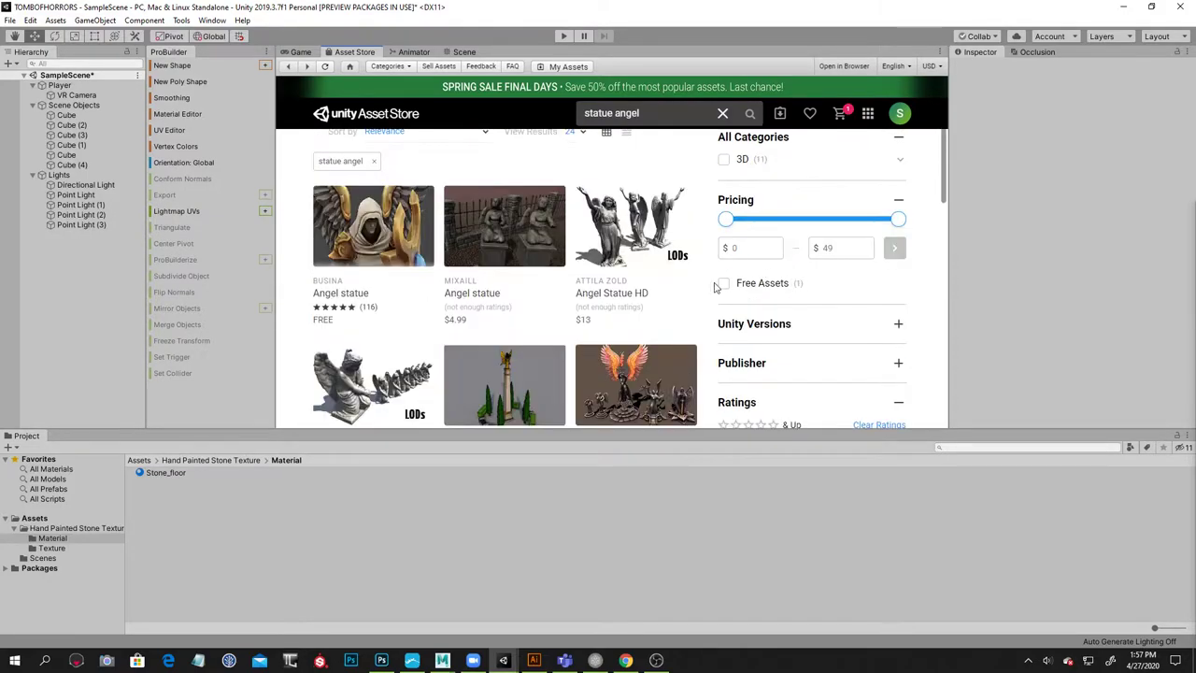
{"action": "left_click", "coordinate": [723, 285]}
{"action": "mouse_move", "coordinate": [390, 285]}
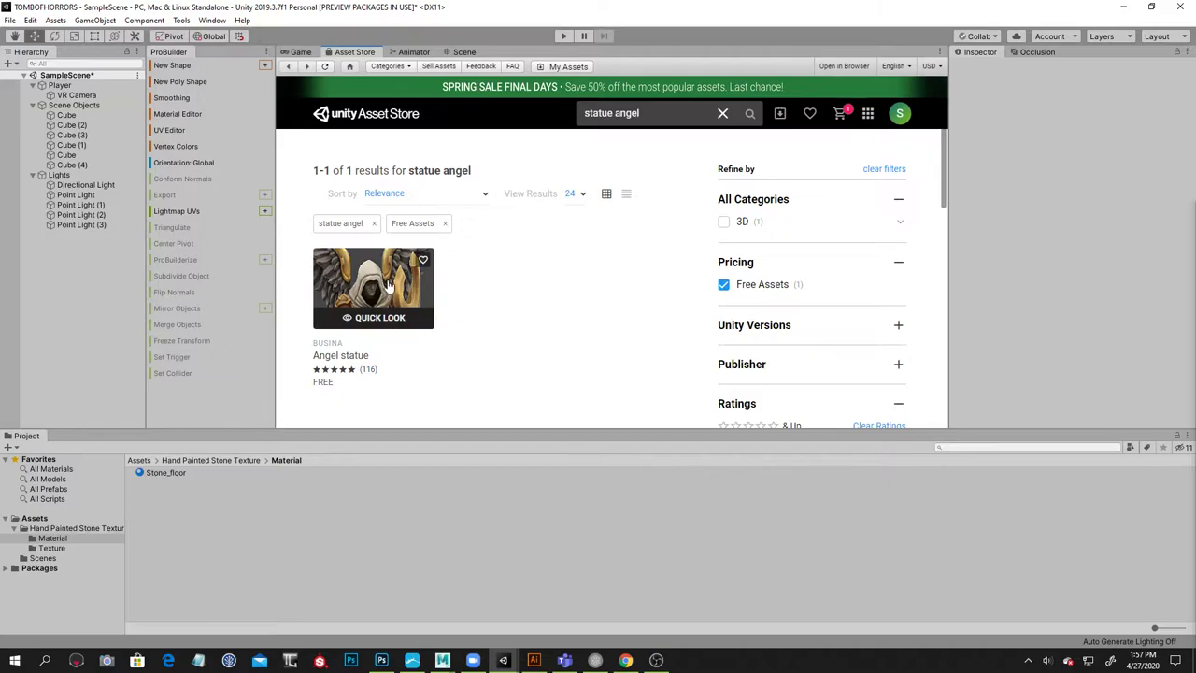
{"action": "left_click", "coordinate": [418, 311]}
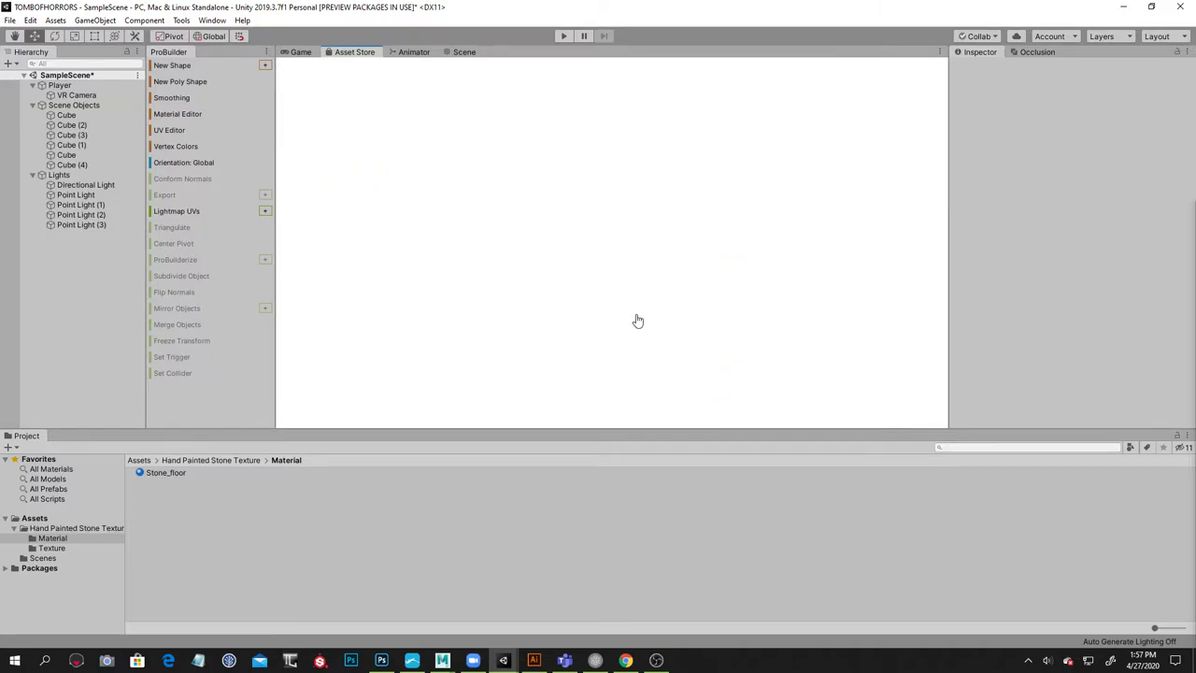
View the second preview image of the Angel statue asset
{"action": "scroll", "coordinate": [626, 312], "scroll_direction": "down", "scroll_amount": 1}
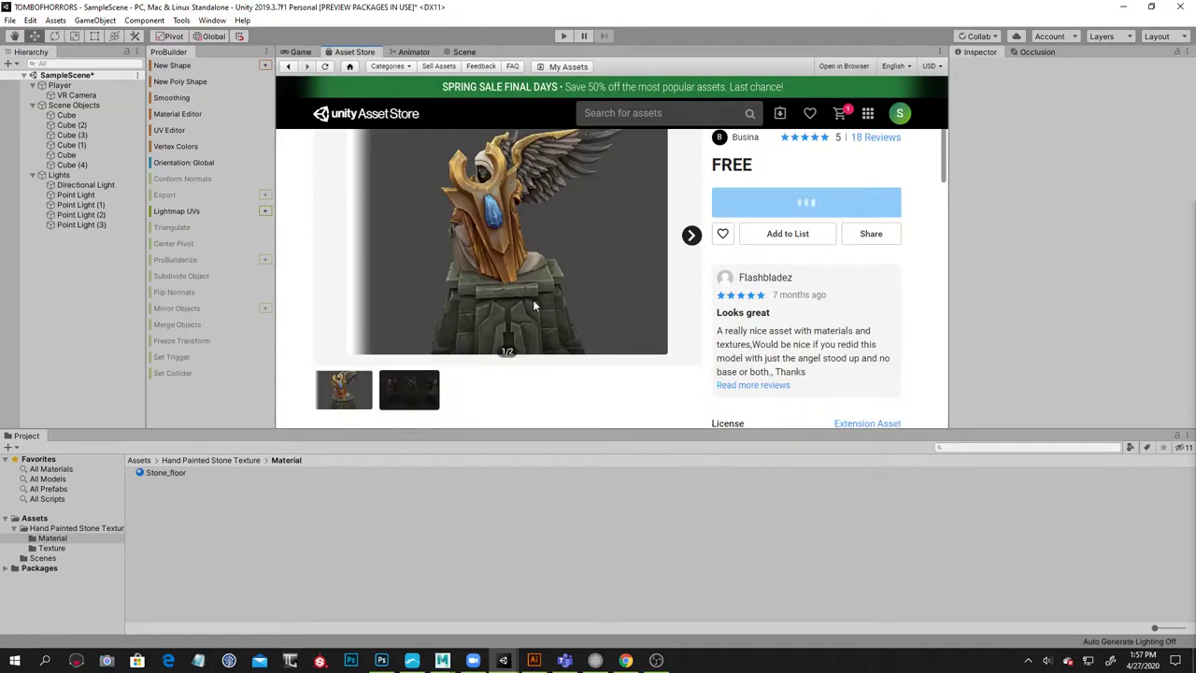
{"action": "left_click", "coordinate": [414, 396]}
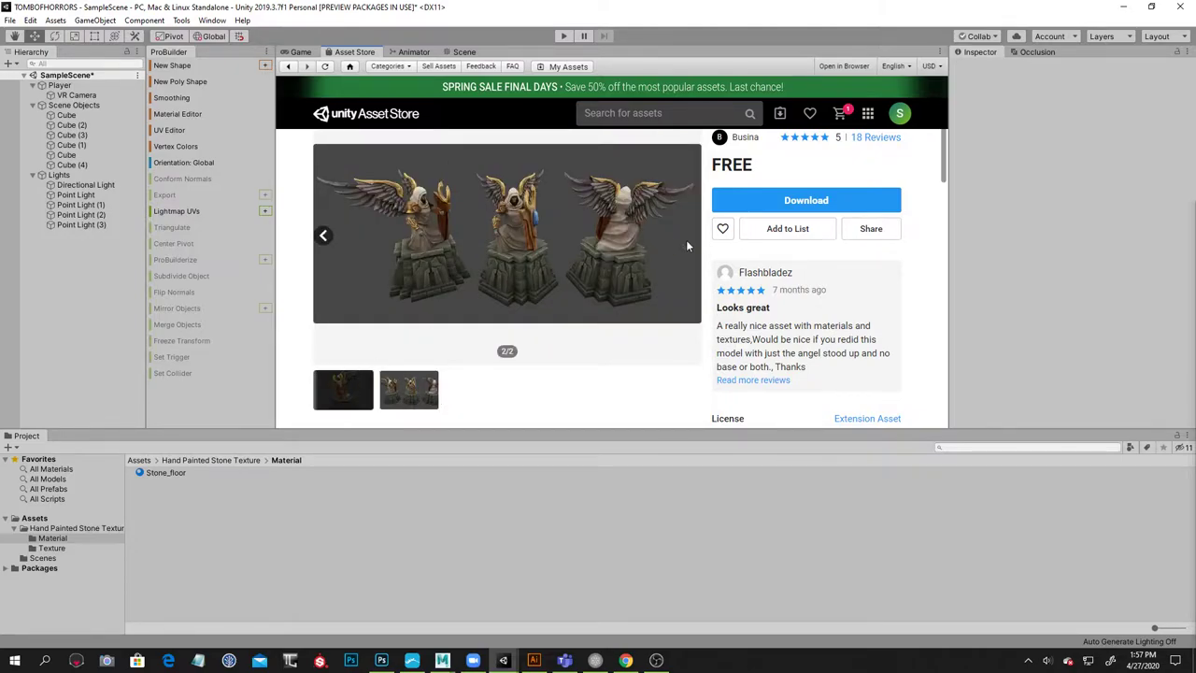
{"action": "scroll", "coordinate": [670, 240], "scroll_direction": "up", "scroll_amount": 1}
{"action": "scroll", "coordinate": [804, 252], "scroll_direction": "down", "scroll_amount": 2}
{"action": "scroll", "coordinate": [803, 252], "scroll_direction": "up", "scroll_amount": 1}
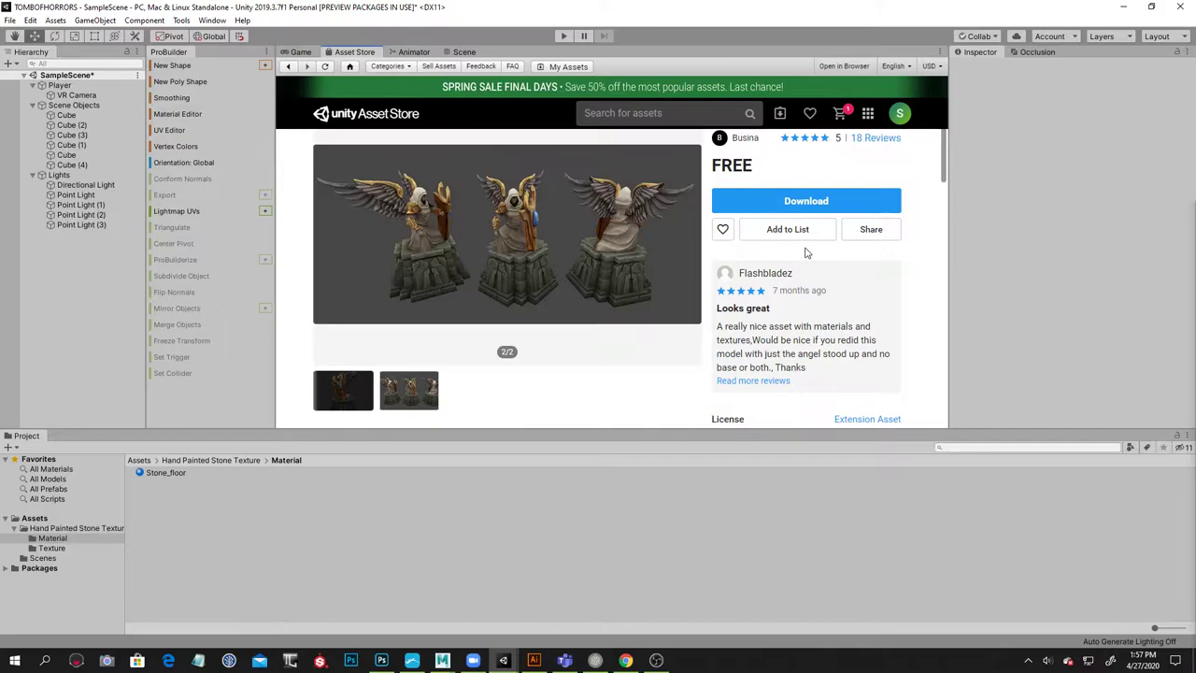
Download the Angel statue package and import all of its files into the project
{"action": "left_click", "coordinate": [834, 203]}
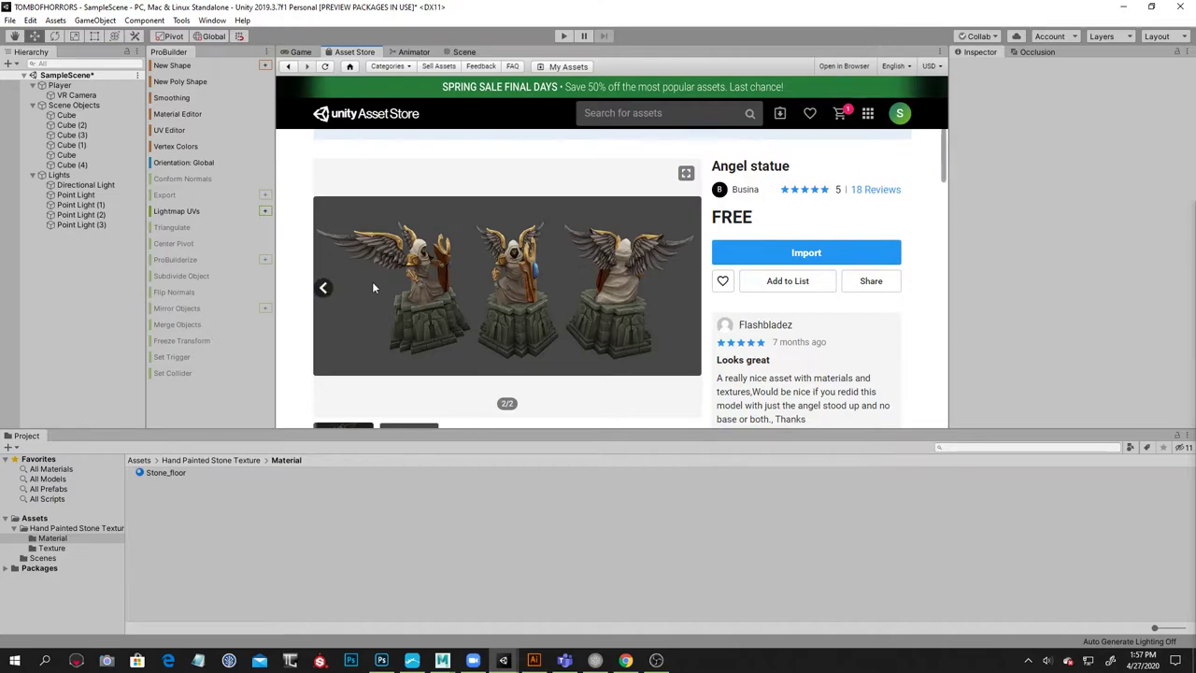
{"action": "left_click", "coordinate": [808, 257]}
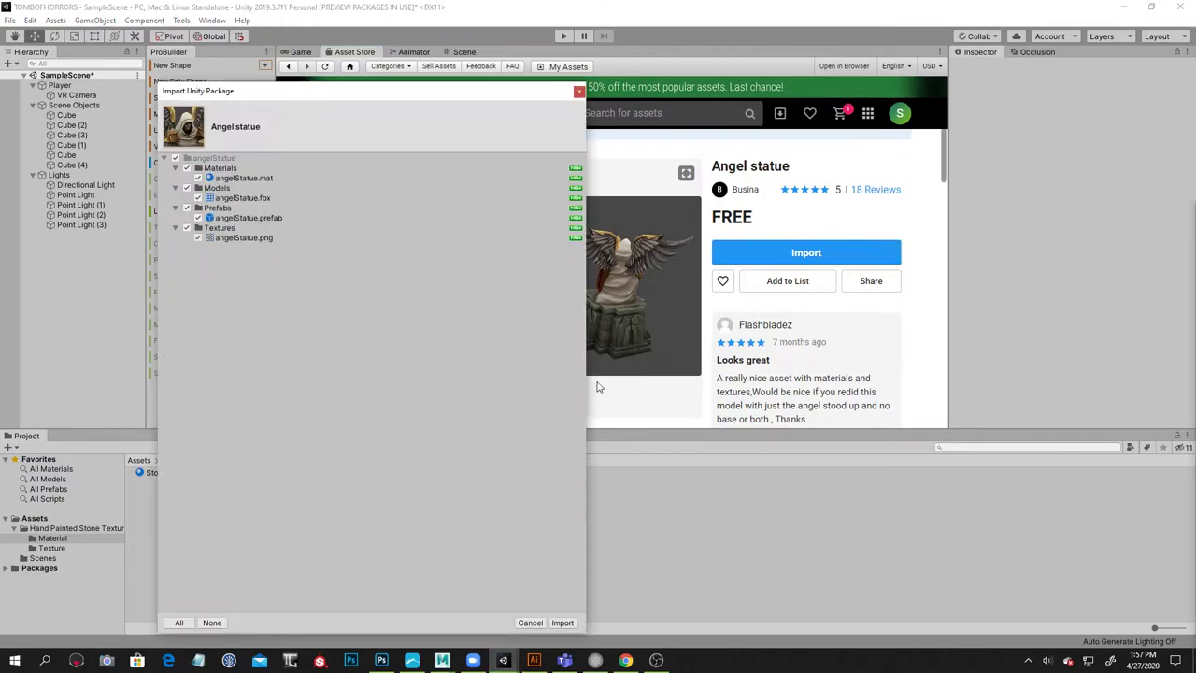
{"action": "left_click", "coordinate": [560, 622]}
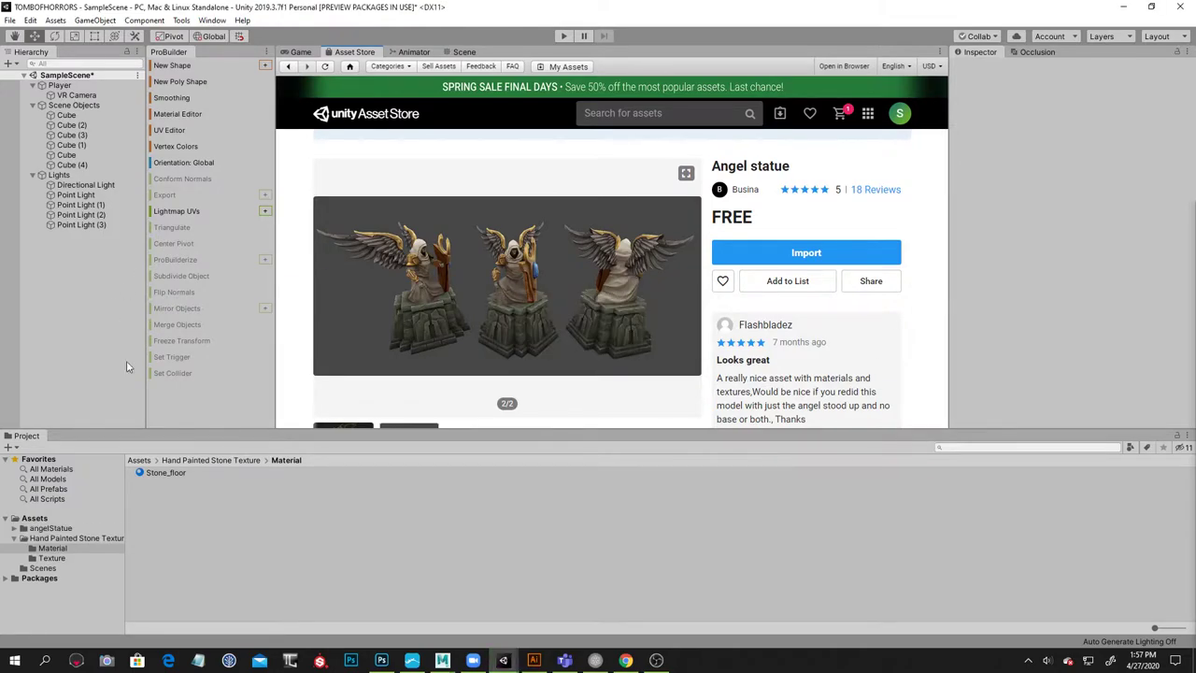
Return to the Scene view and open the Prefabs folder inside the project's angelStatue folder
{"action": "left_click", "coordinate": [66, 529]}
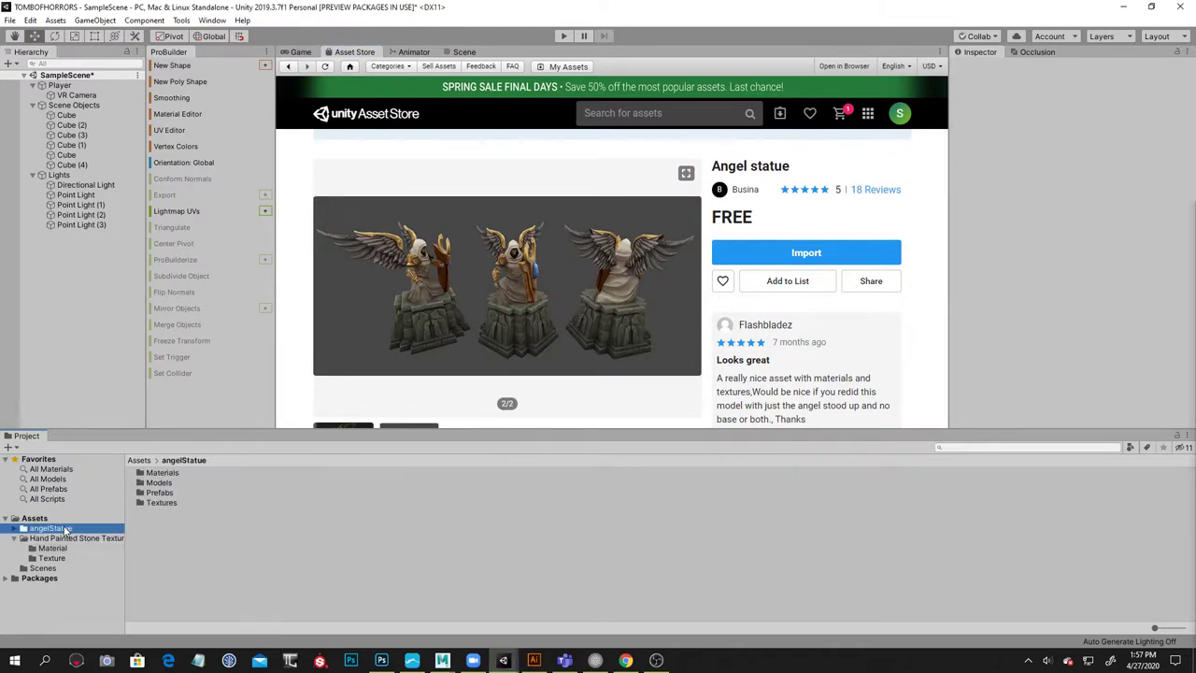
{"action": "left_click", "coordinate": [300, 52]}
{"action": "left_click", "coordinate": [413, 52]}
{"action": "left_click", "coordinate": [463, 52]}
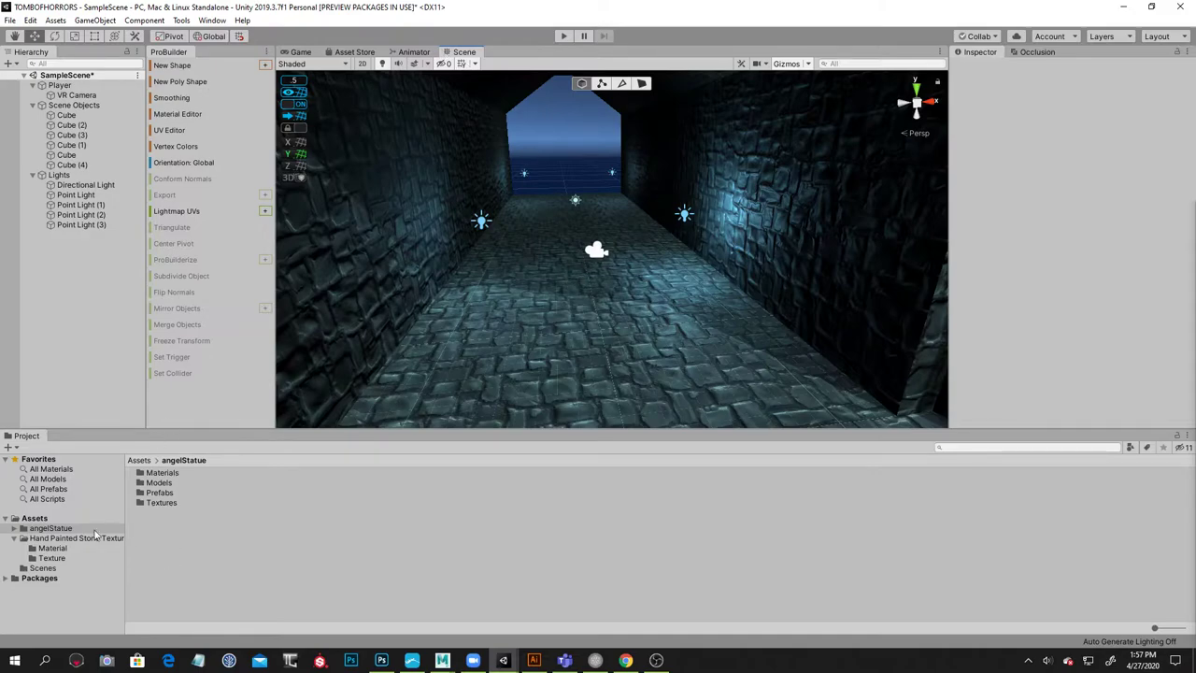
{"action": "left_click", "coordinate": [42, 567]}
{"action": "left_click", "coordinate": [62, 546]}
{"action": "left_click", "coordinate": [65, 569]}
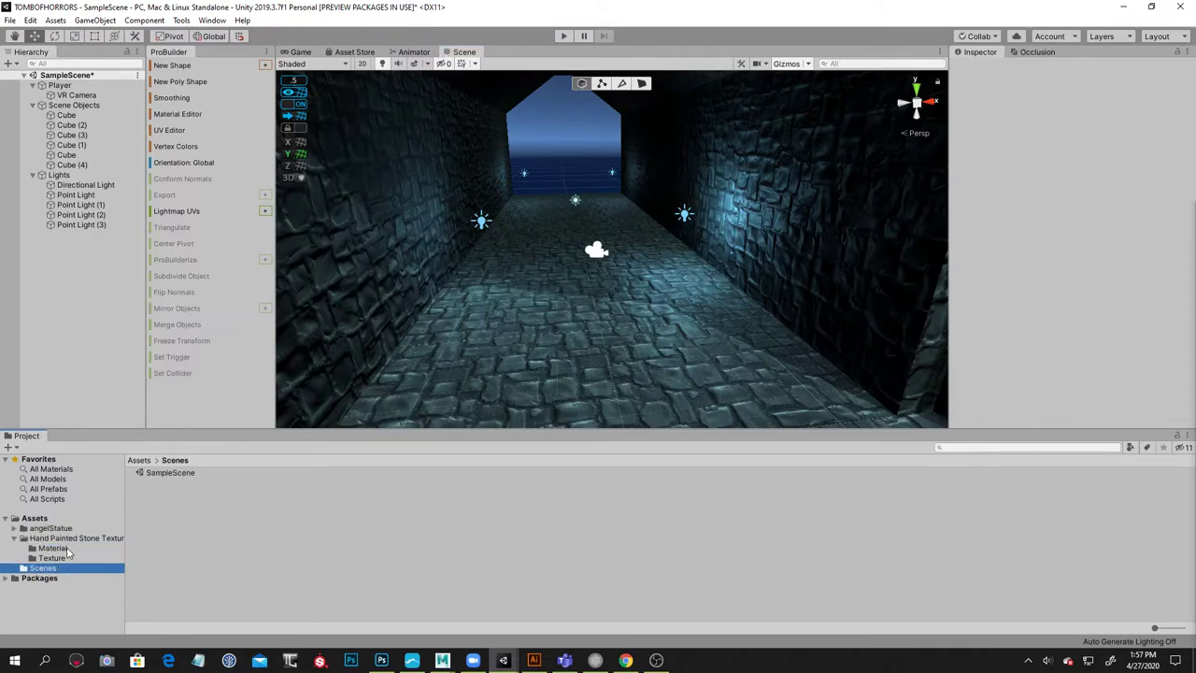
{"action": "left_click", "coordinate": [67, 538]}
{"action": "left_click", "coordinate": [51, 528]}
{"action": "double_click", "coordinate": [141, 493]}
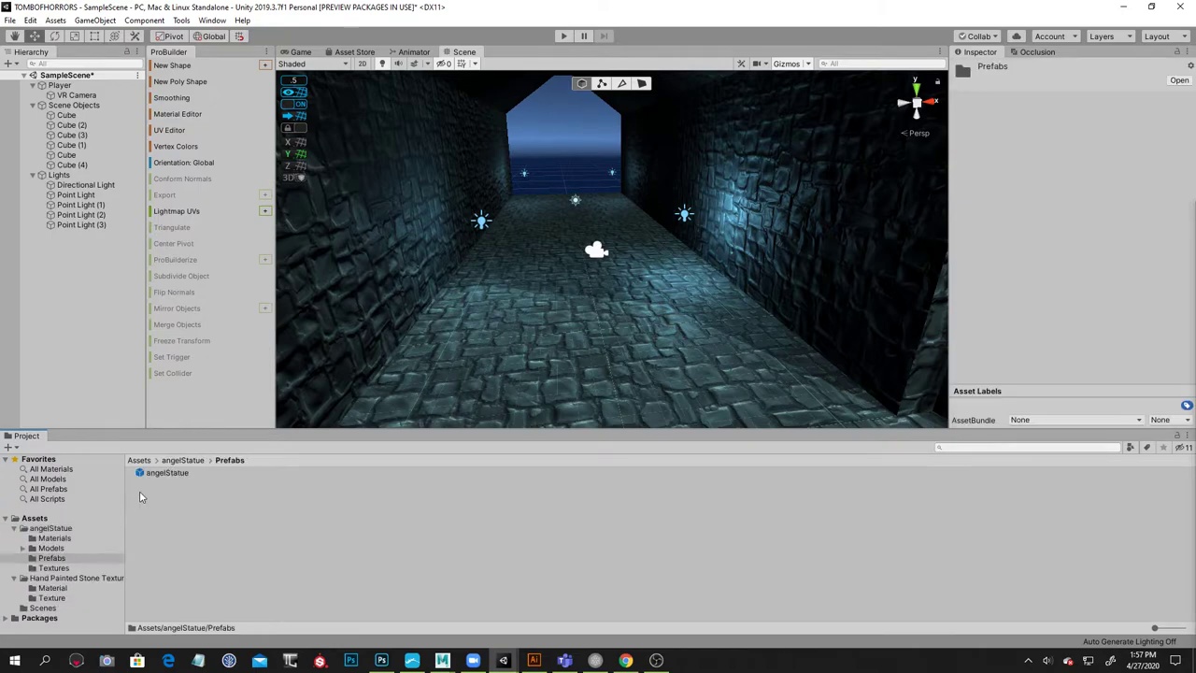
Place the angelStatue prefab on the corridor floor near the left wall and rotate it to about -270 degrees around Y
{"action": "left_click_drag", "start_coordinate": [140, 478], "coordinate": [520, 309]}
{"action": "key", "text": "e"}
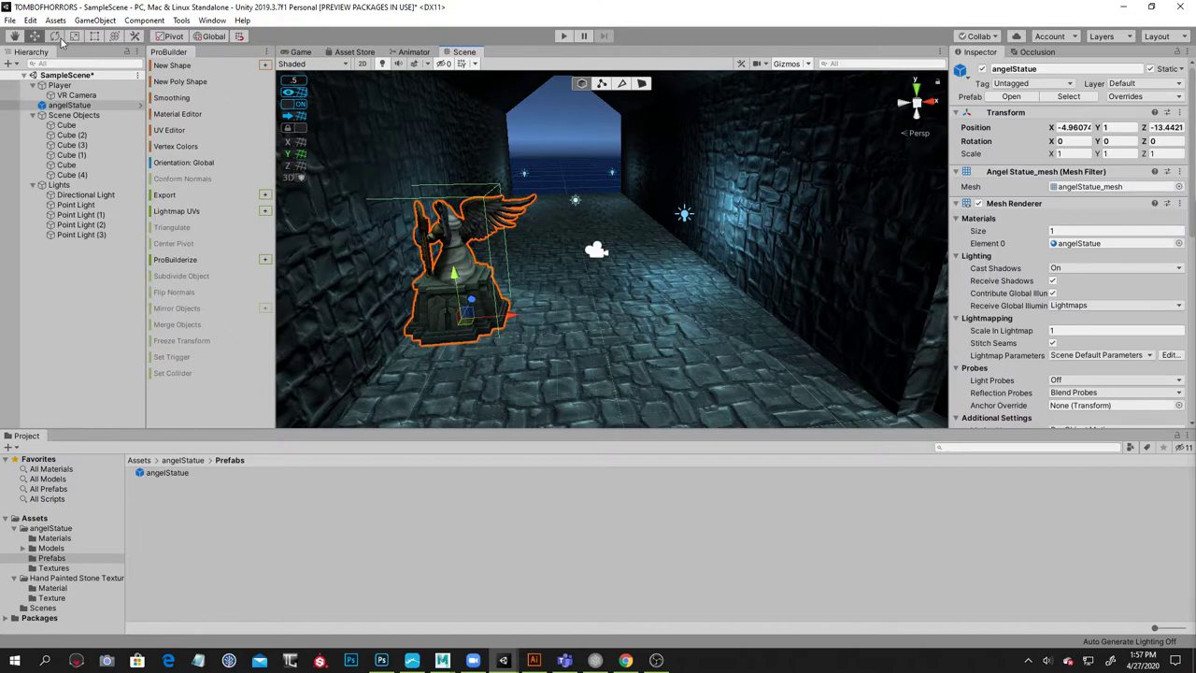
{"action": "left_click_drag", "start_coordinate": [472, 348], "coordinate": [1005, 241]}
{"action": "left_click", "coordinate": [35, 37]}
{"action": "left_click", "coordinate": [571, 183]}
{"action": "left_click_drag", "start_coordinate": [588, 194], "coordinate": [644, 215], "text": "alt"}
{"action": "key", "text": "ctrl+z"}
{"action": "right_click_drag", "start_coordinate": [654, 295], "coordinate": [815, 296], "text": "alt"}
{"action": "left_click_drag", "start_coordinate": [597, 308], "coordinate": [663, 282], "text": "alt"}
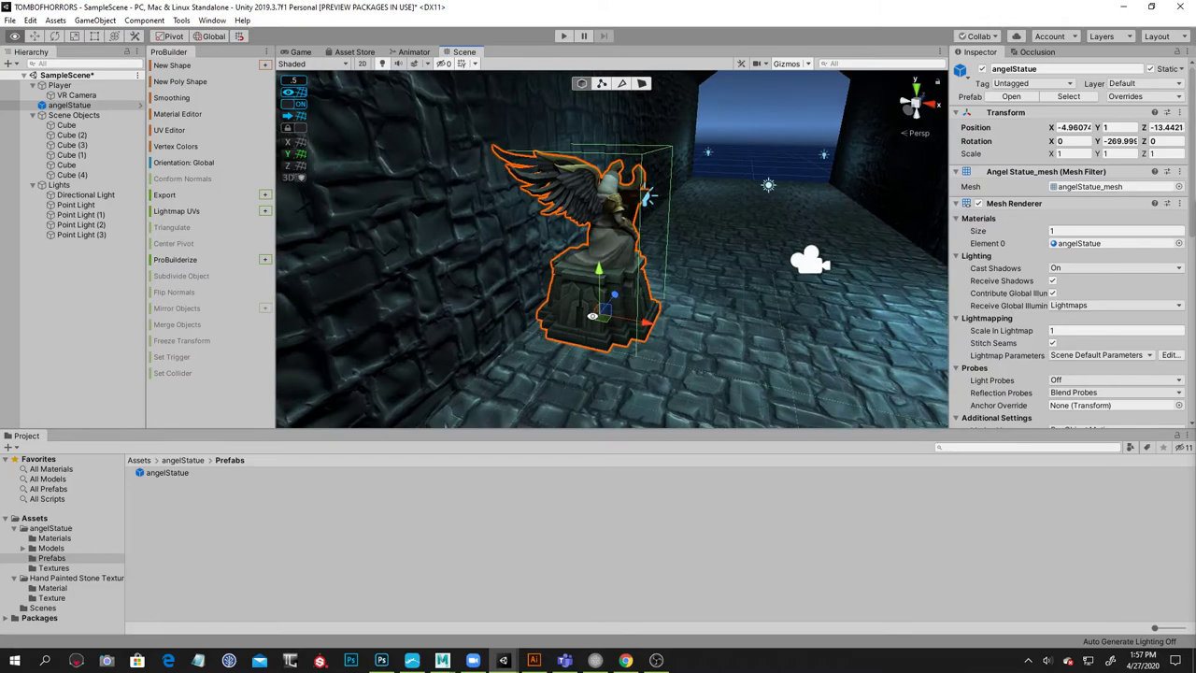
Search the Asset Store for "statue" and limit the results to free assets
{"action": "left_click", "coordinate": [359, 52]}
{"action": "left_click", "coordinate": [618, 116]}
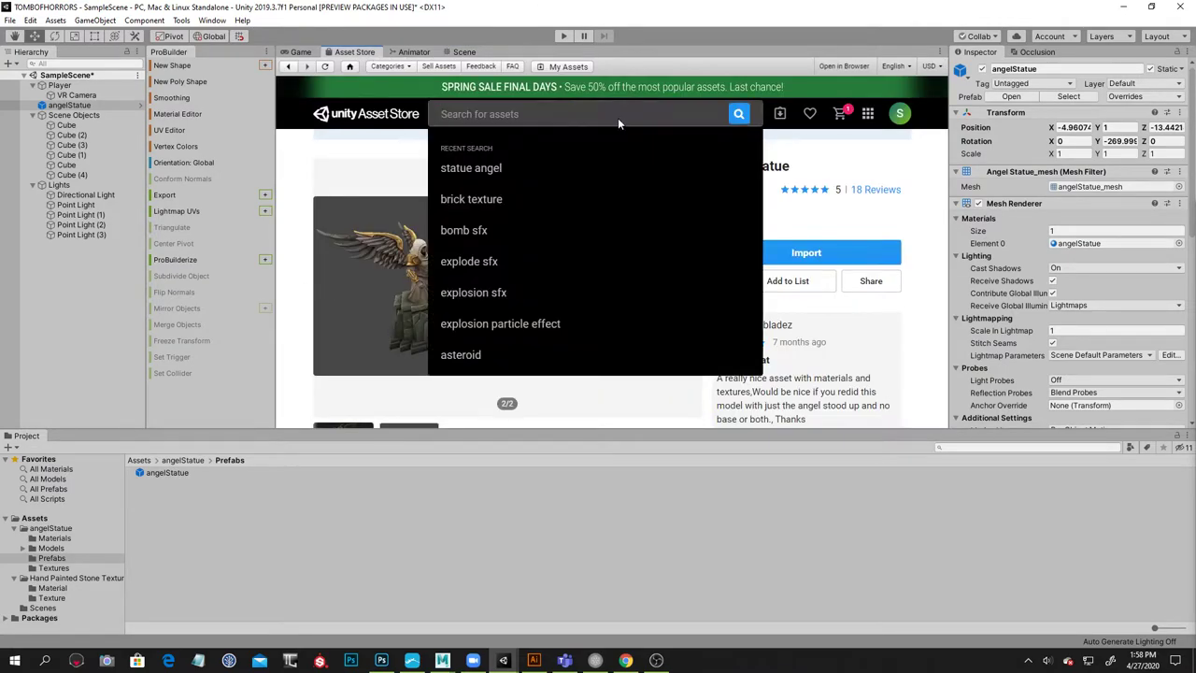
{"action": "type", "text": "statue"}
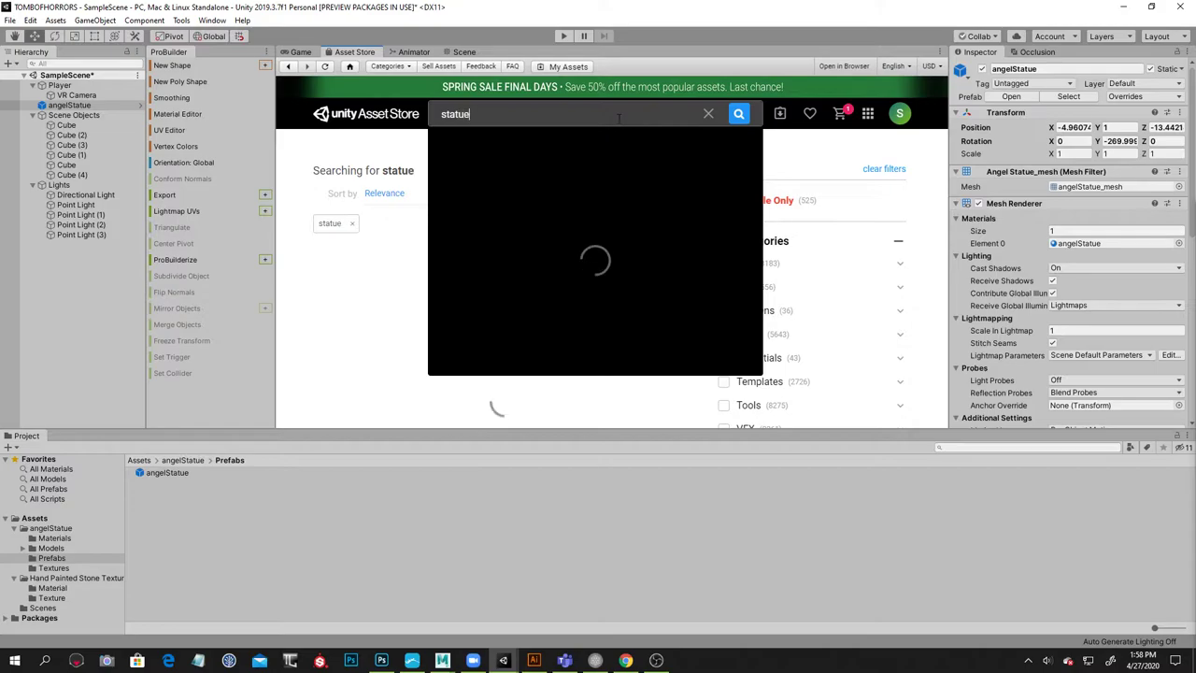
{"action": "key", "text": "Return"}
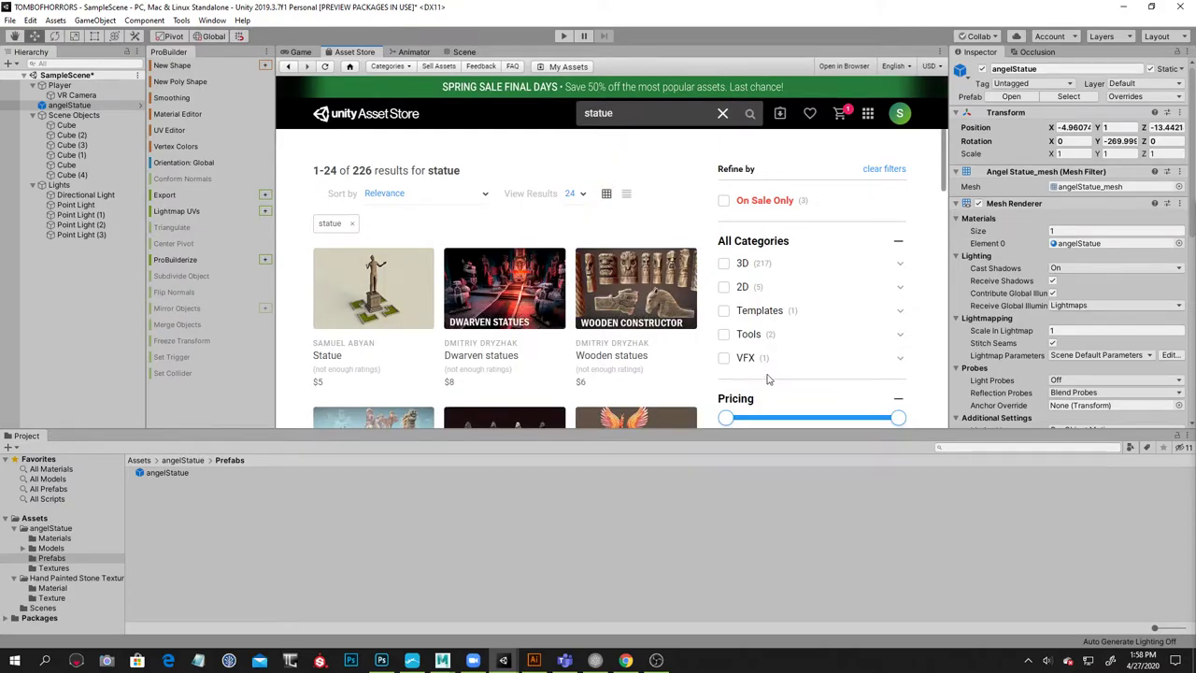
{"action": "scroll", "coordinate": [764, 374], "scroll_direction": "down", "scroll_amount": 3}
{"action": "left_click", "coordinate": [724, 297]}
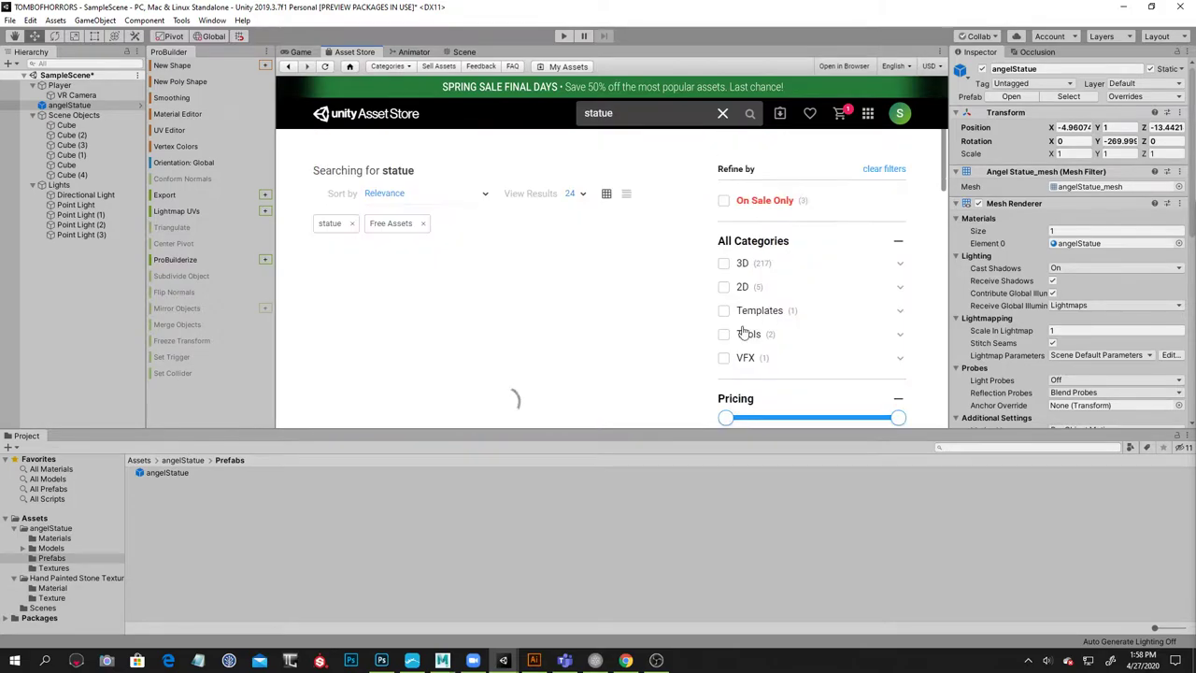
Browse the free statue results, inspect the Screaming statue's third preview image, and return to the results
{"action": "scroll", "coordinate": [832, 313], "scroll_direction": "down", "scroll_amount": 2}
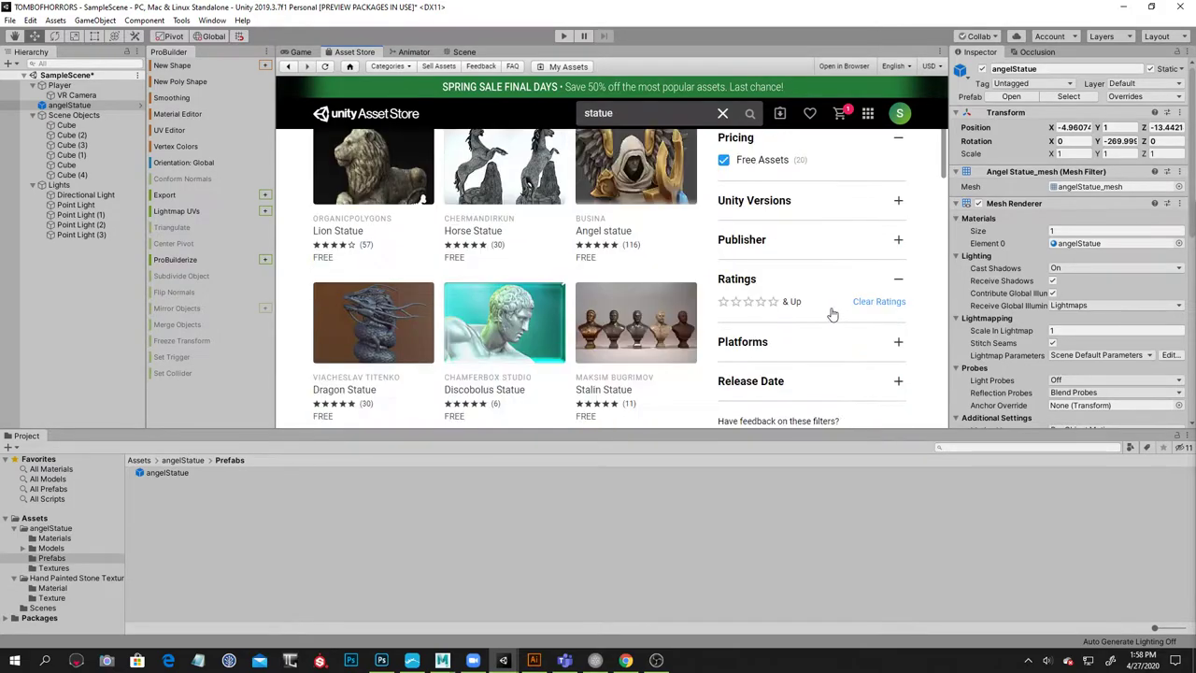
{"action": "scroll", "coordinate": [833, 313], "scroll_direction": "down", "scroll_amount": 2}
{"action": "scroll", "coordinate": [825, 316], "scroll_direction": "down", "scroll_amount": 2}
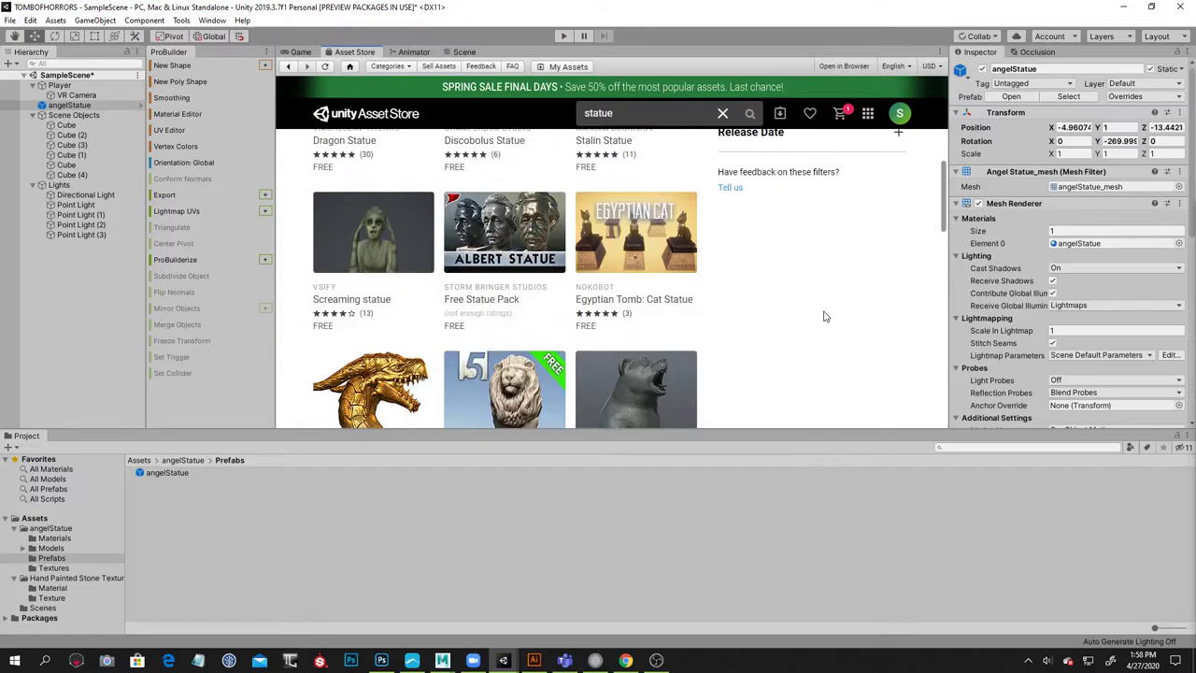
{"action": "left_click", "coordinate": [391, 236]}
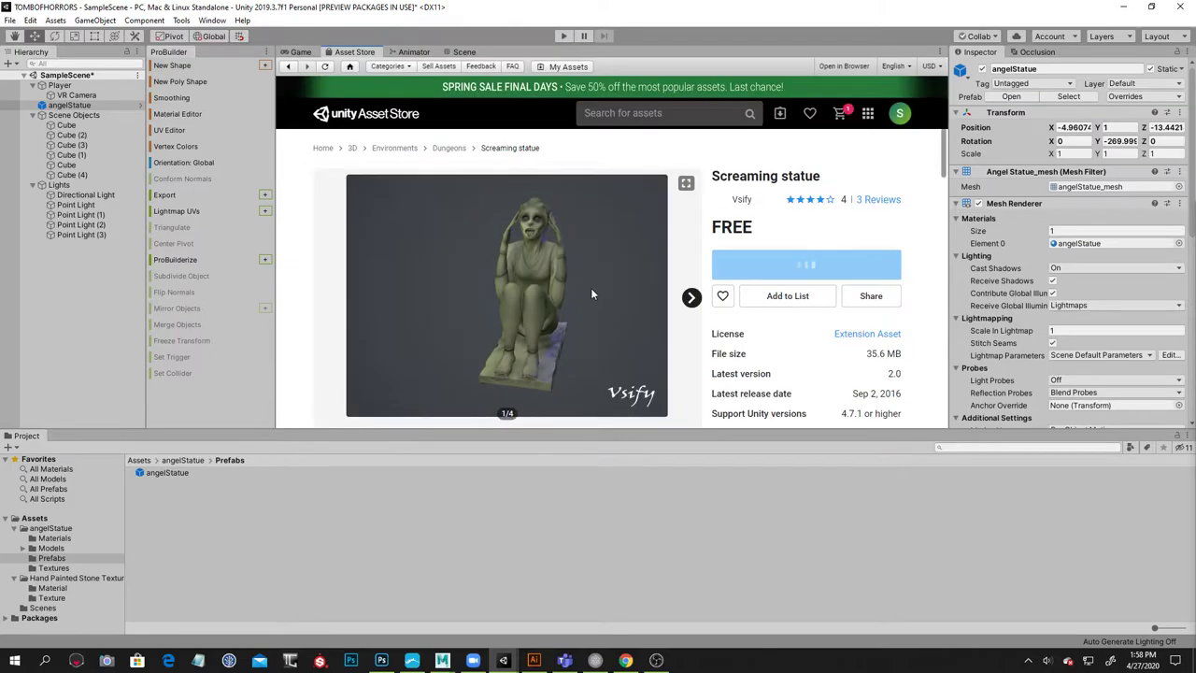
{"action": "scroll", "coordinate": [598, 300], "scroll_direction": "down", "scroll_amount": 3}
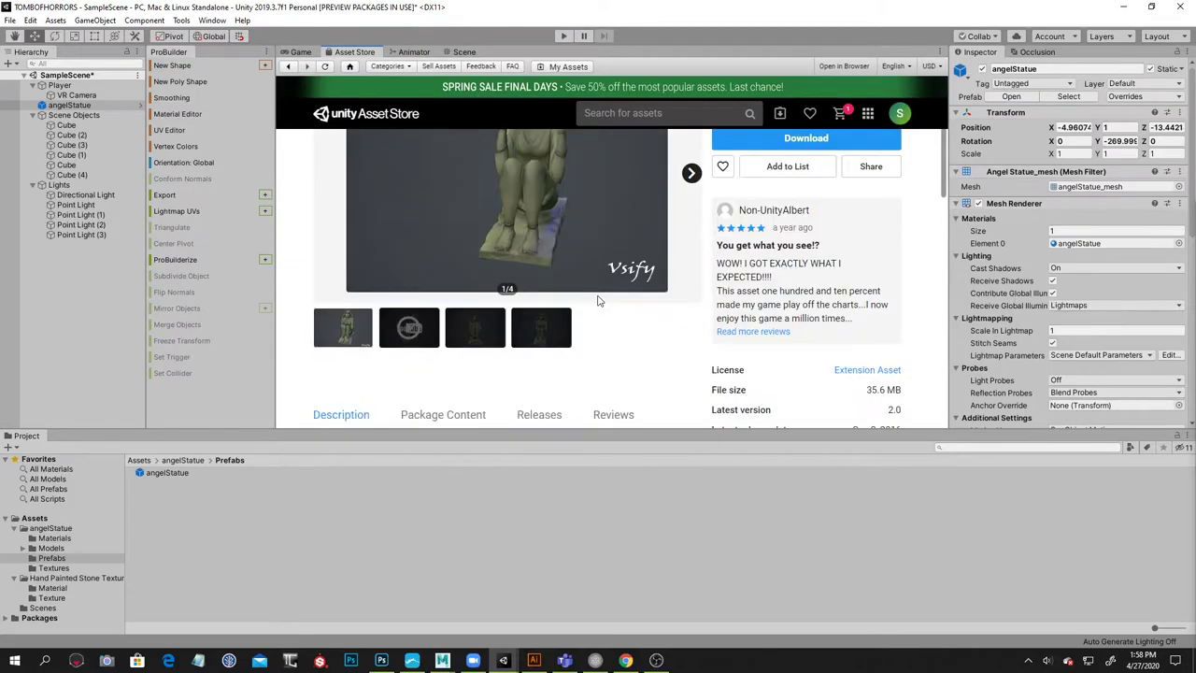
{"action": "left_click", "coordinate": [476, 327]}
{"action": "scroll", "coordinate": [561, 330], "scroll_direction": "up", "scroll_amount": 3}
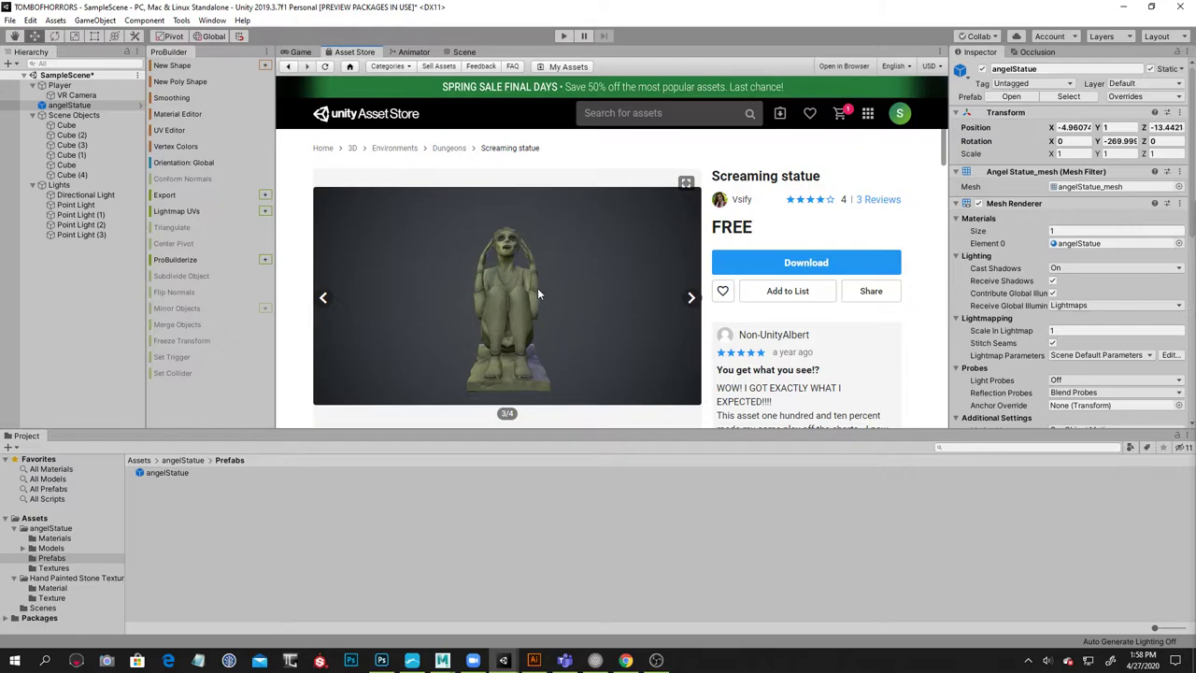
{"action": "scroll", "coordinate": [542, 291], "scroll_direction": "down", "scroll_amount": 3}
{"action": "left_click", "coordinate": [288, 67]}
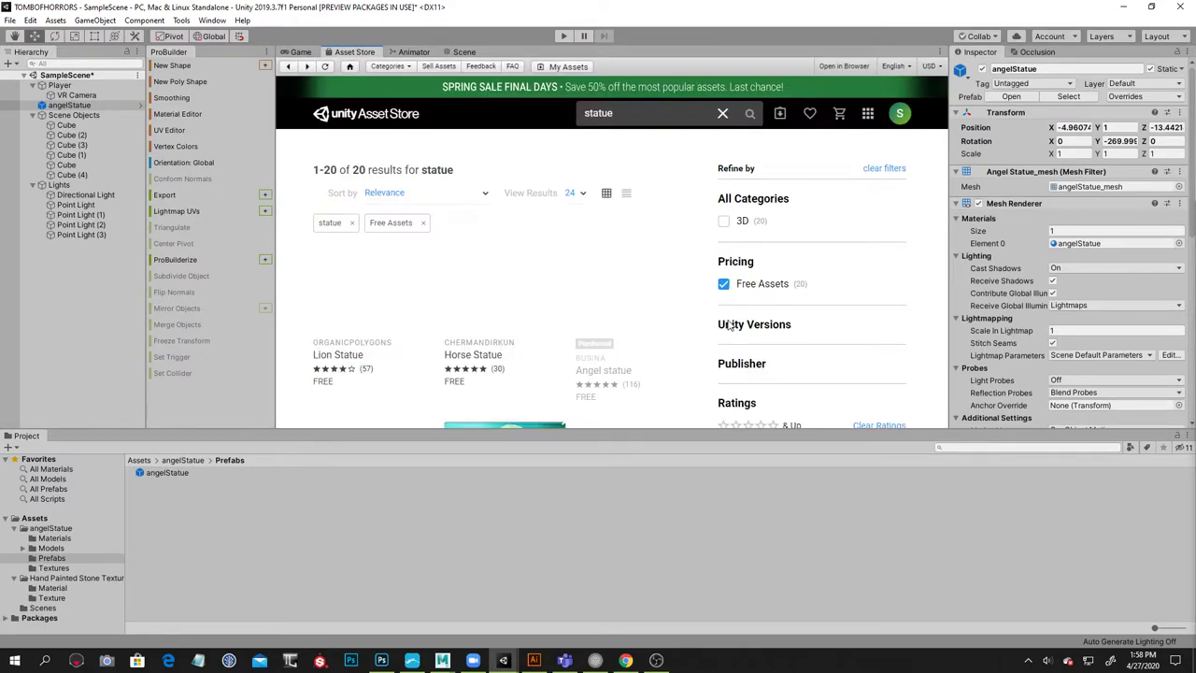
Open the free Feline Gargoyle asset from the statue results and start downloading it
{"action": "scroll", "coordinate": [728, 323], "scroll_direction": "down", "scroll_amount": 3}
{"action": "scroll", "coordinate": [729, 325], "scroll_direction": "down", "scroll_amount": 5}
{"action": "scroll", "coordinate": [729, 325], "scroll_direction": "down", "scroll_amount": 2}
{"action": "scroll", "coordinate": [730, 325], "scroll_direction": "down", "scroll_amount": 1}
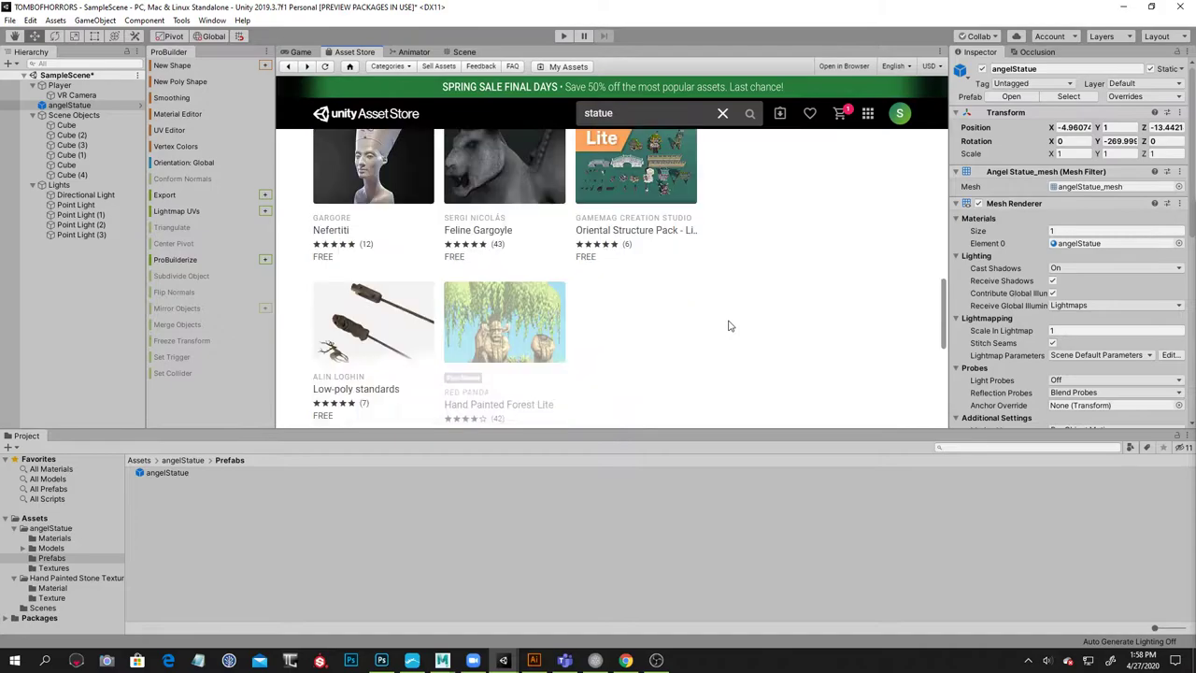
{"action": "scroll", "coordinate": [729, 325], "scroll_direction": "up", "scroll_amount": 1}
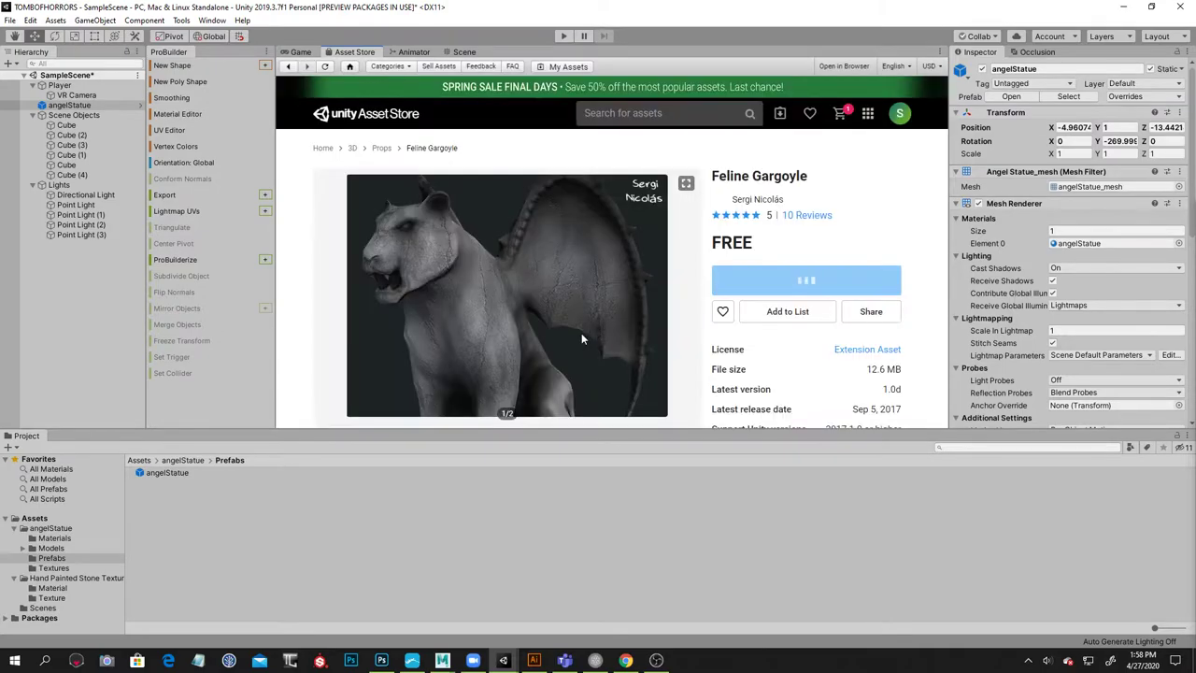
{"action": "scroll", "coordinate": [634, 312], "scroll_direction": "down", "scroll_amount": 3}
{"action": "scroll", "coordinate": [635, 312], "scroll_direction": "up", "scroll_amount": 1}
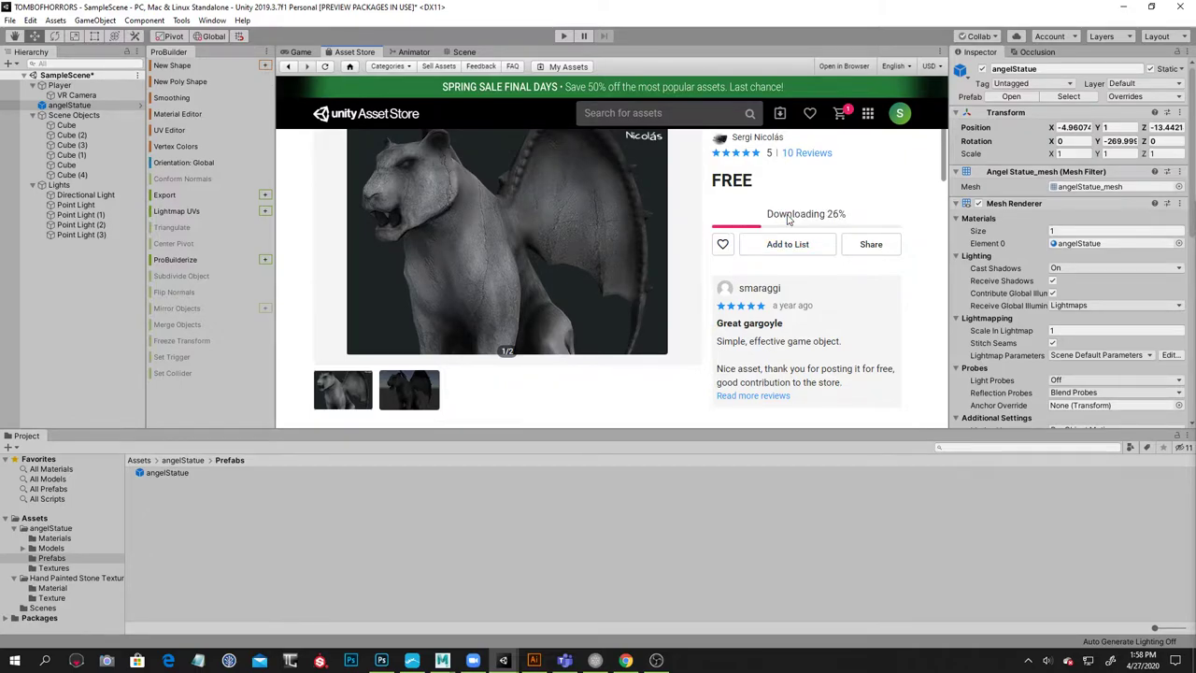
Import the complete Feline Gargoyle package into the project
{"action": "scroll", "coordinate": [787, 218], "scroll_direction": "up", "scroll_amount": 1}
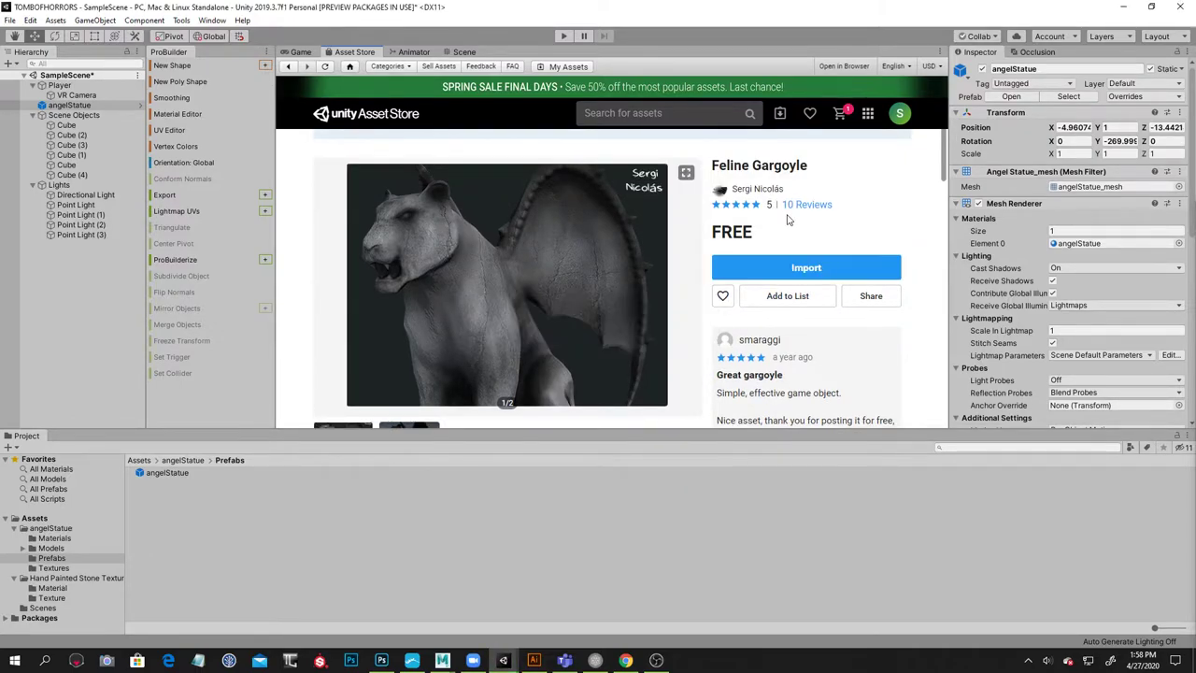
{"action": "left_click", "coordinate": [785, 268]}
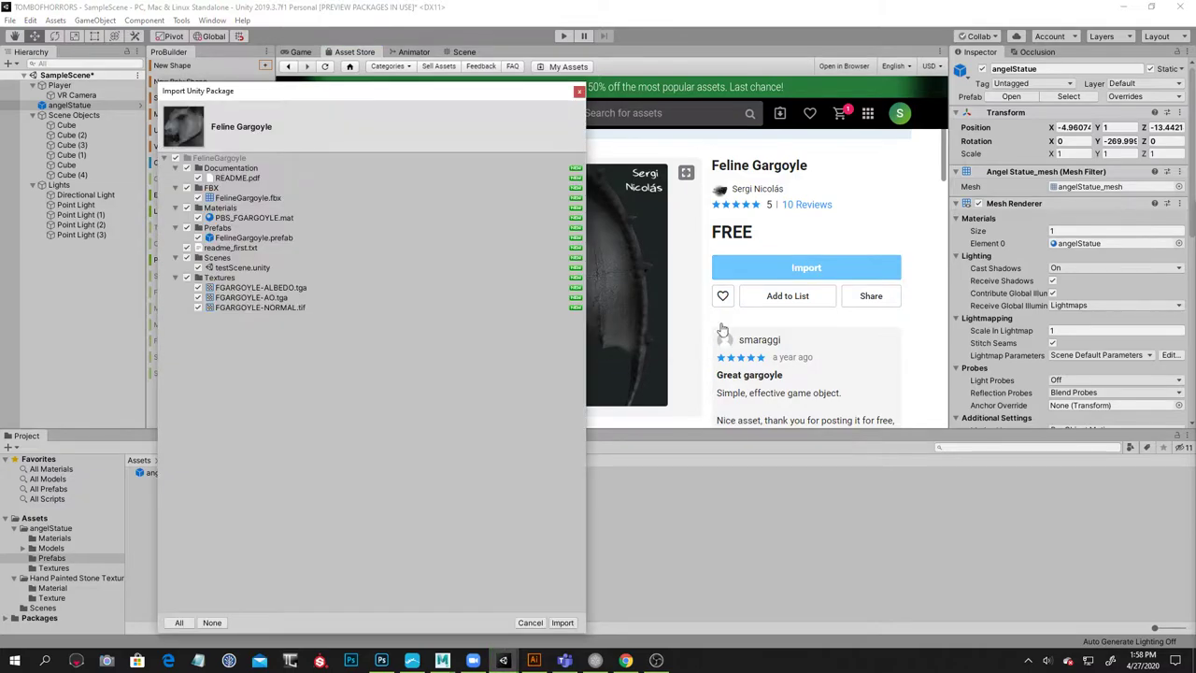
{"action": "left_click", "coordinate": [561, 623]}
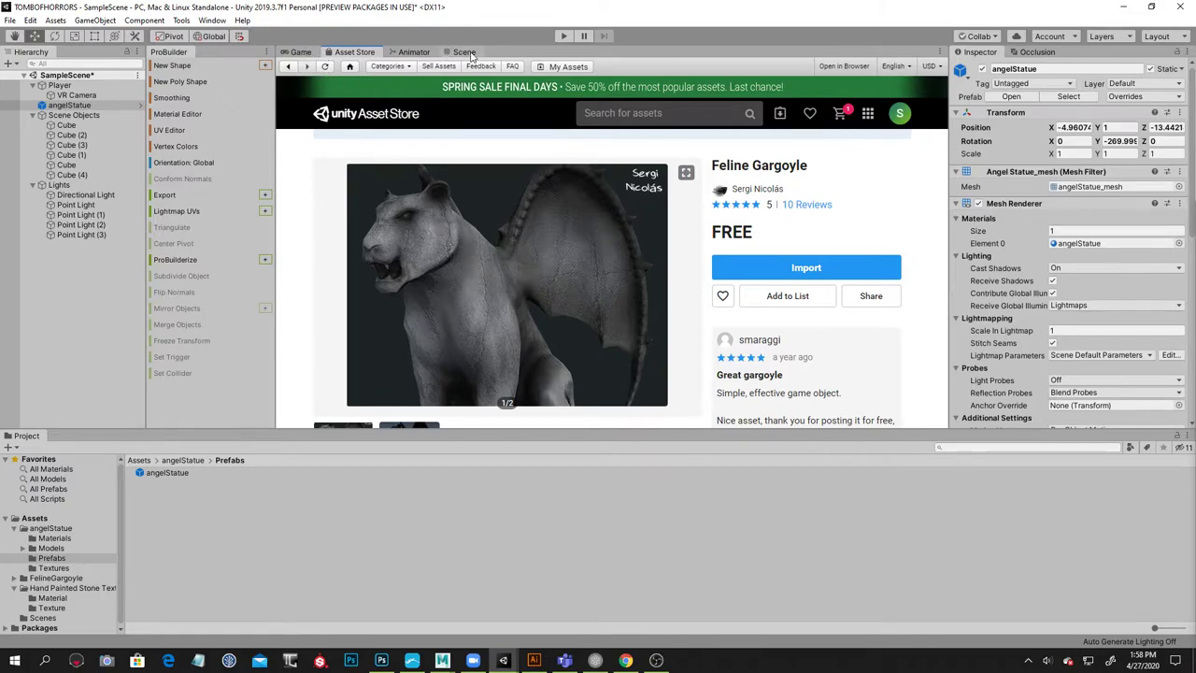
Move the angel statue from the corridor into the octagonal end chamber at X -8, Z -38.5
{"action": "left_click", "coordinate": [464, 53]}
{"action": "left_click", "coordinate": [744, 198]}
{"action": "left_click_drag", "start_coordinate": [616, 145], "coordinate": [584, 185], "text": "alt"}
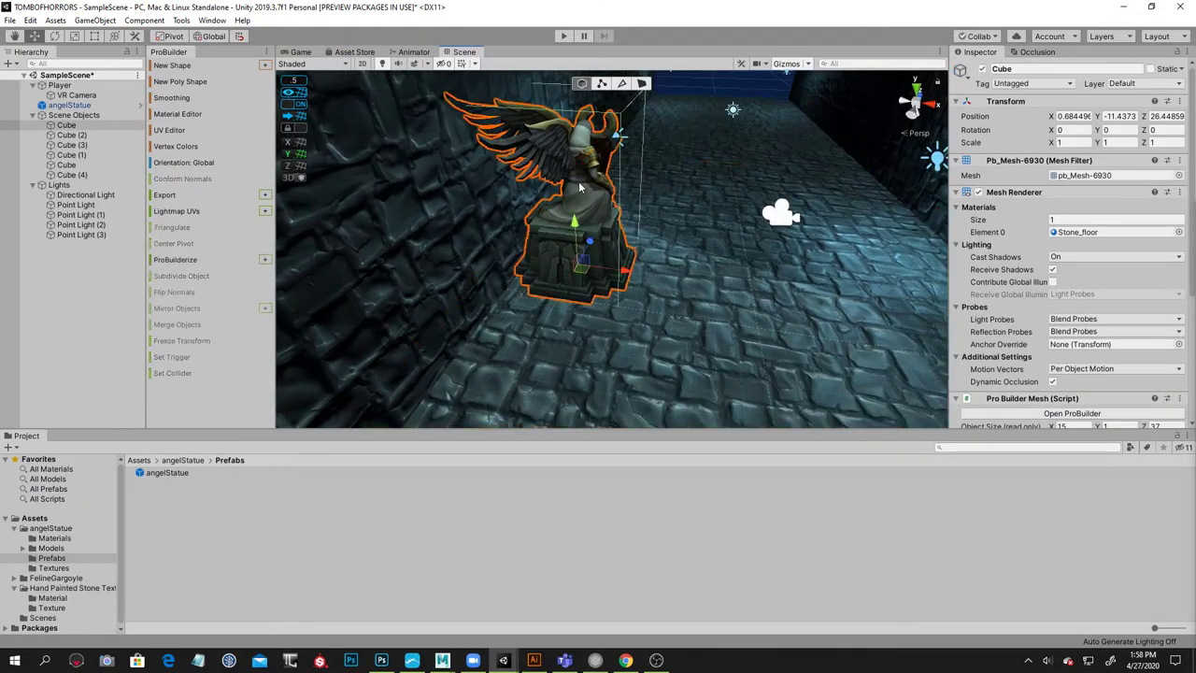
{"action": "left_click", "coordinate": [584, 186]}
{"action": "scroll", "coordinate": [645, 217], "scroll_direction": "down", "scroll_amount": 5}
{"action": "right_click_drag", "start_coordinate": [649, 220], "coordinate": [674, 234]}
{"action": "left_click_drag", "start_coordinate": [674, 234], "coordinate": [539, 175]}
{"action": "left_click_drag", "start_coordinate": [437, 228], "coordinate": [481, 186]}
{"action": "scroll", "coordinate": [654, 205], "scroll_direction": "down", "scroll_amount": 5}
{"action": "scroll", "coordinate": [655, 206], "scroll_direction": "down", "scroll_amount": 5}
{"action": "left_click_drag", "start_coordinate": [655, 206], "coordinate": [700, 250], "text": "alt"}
Scale the angel statue uniformly to 1.5
{"action": "left_click", "coordinate": [59, 37]}
{"action": "left_click", "coordinate": [74, 36]}
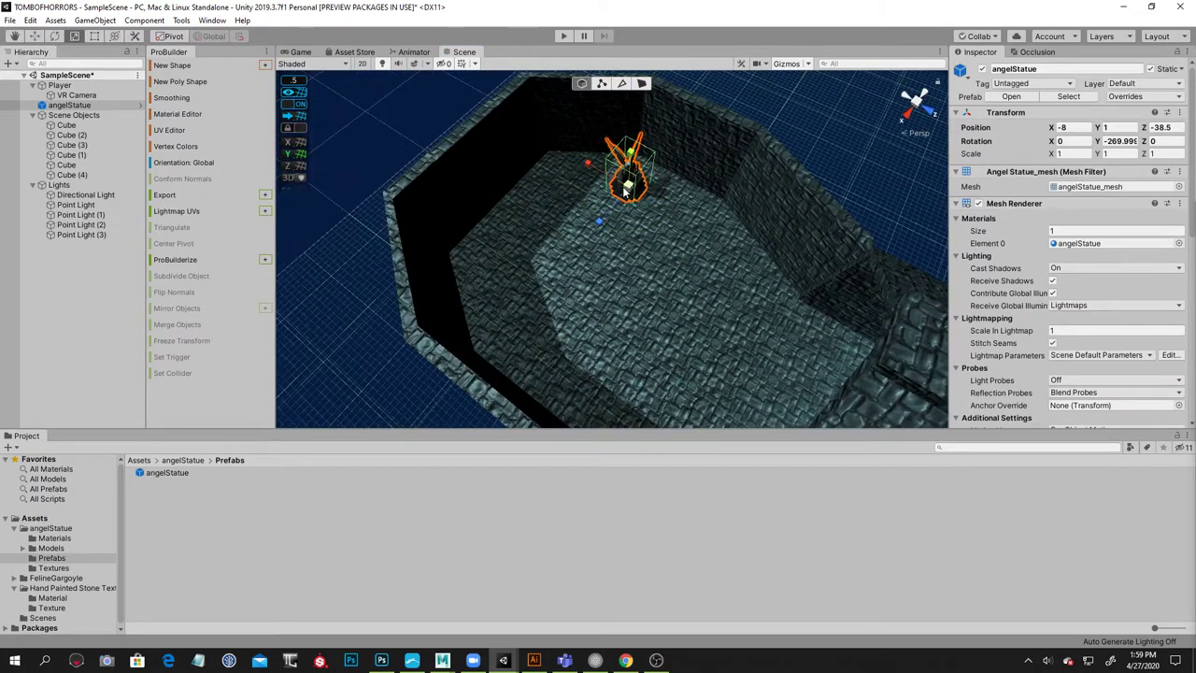
{"action": "left_click_drag", "start_coordinate": [634, 189], "coordinate": [674, 176]}
{"action": "right_click_drag", "start_coordinate": [673, 177], "coordinate": [651, 206]}
{"action": "left_click_drag", "start_coordinate": [642, 205], "coordinate": [623, 213]}
{"action": "left_click_drag", "start_coordinate": [816, 202], "coordinate": [766, 208], "text": "alt"}
{"action": "left_click", "coordinate": [477, 86]}
Duplicate the angel statue and place the copy on the opposite side of the chamber at X 8
{"action": "left_click", "coordinate": [34, 36]}
{"action": "left_click", "coordinate": [663, 177]}
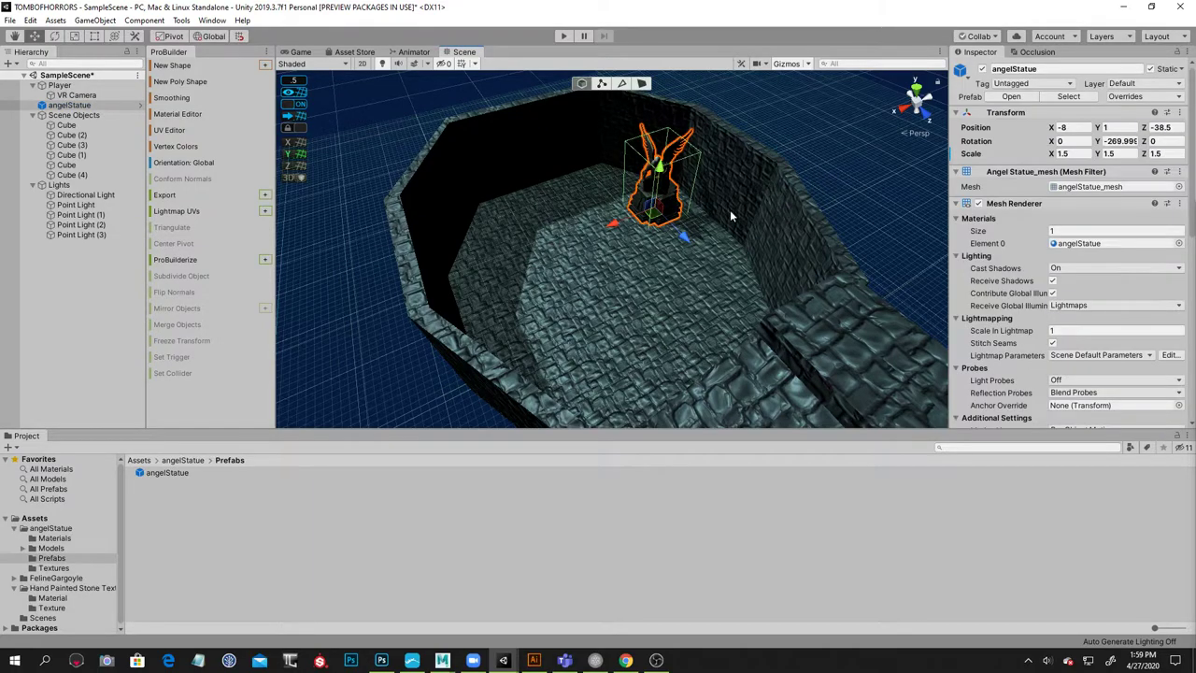
{"action": "key", "text": "ctrl+d"}
{"action": "left_click_drag", "start_coordinate": [612, 224], "coordinate": [477, 265]}
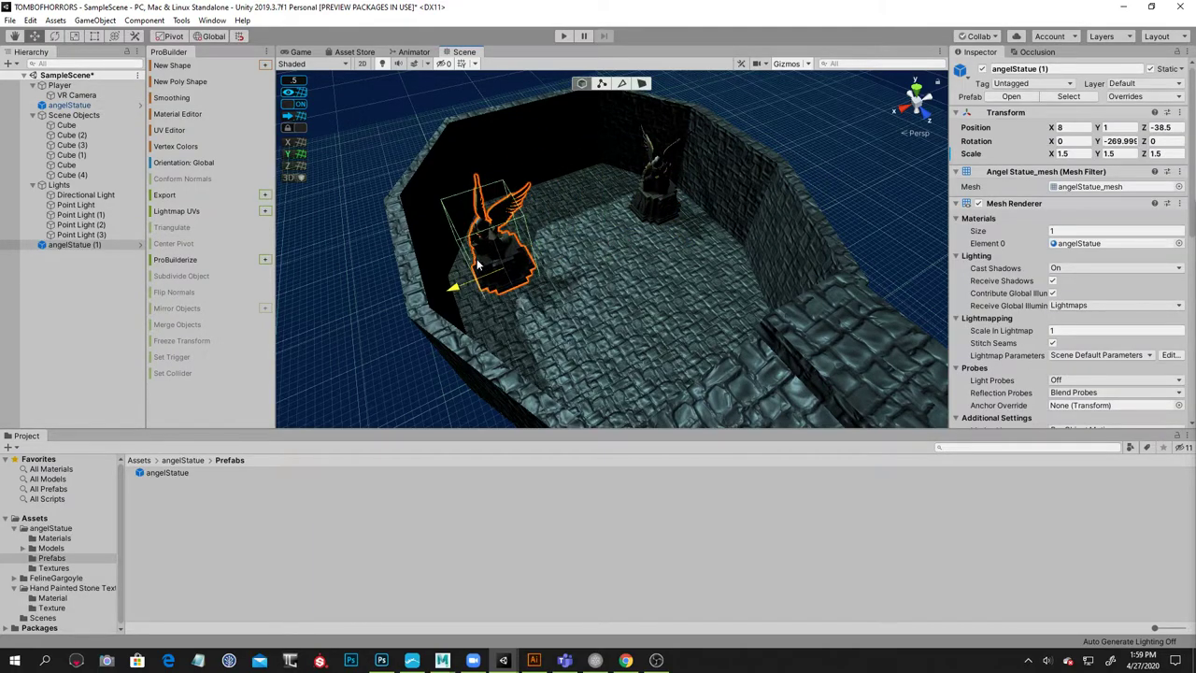
Flip the duplicated angel statue by setting its X and Z scale to -1.5
{"action": "left_click", "coordinate": [1070, 156]}
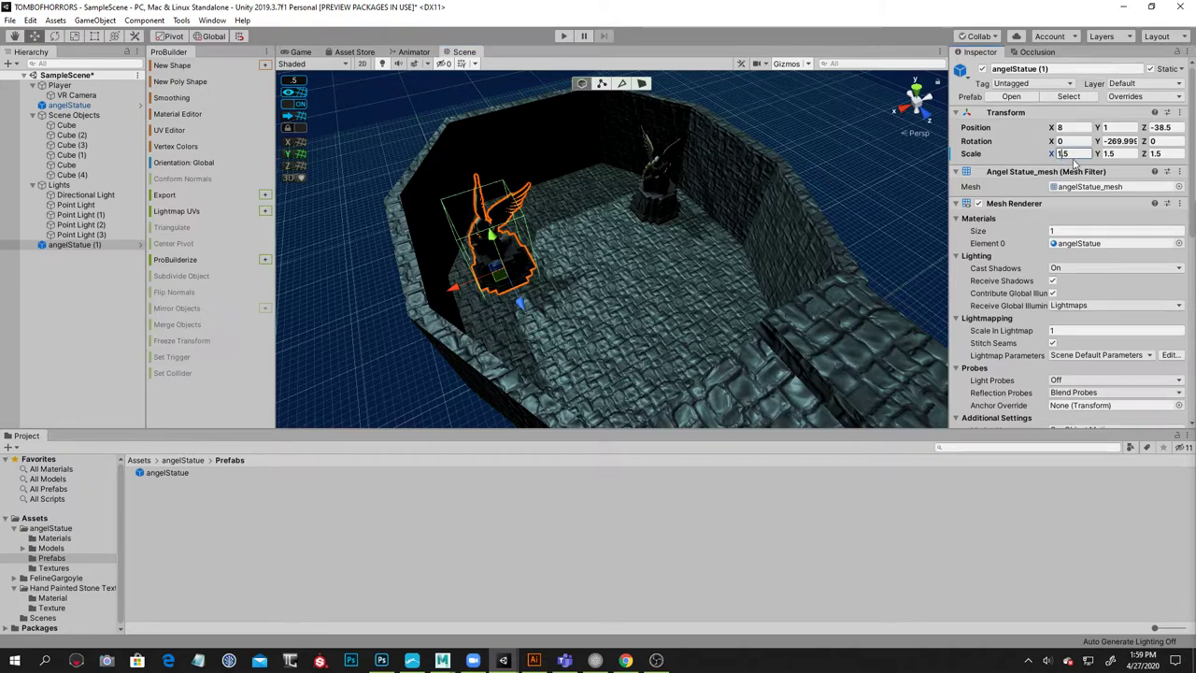
{"action": "type", "text": "-"}
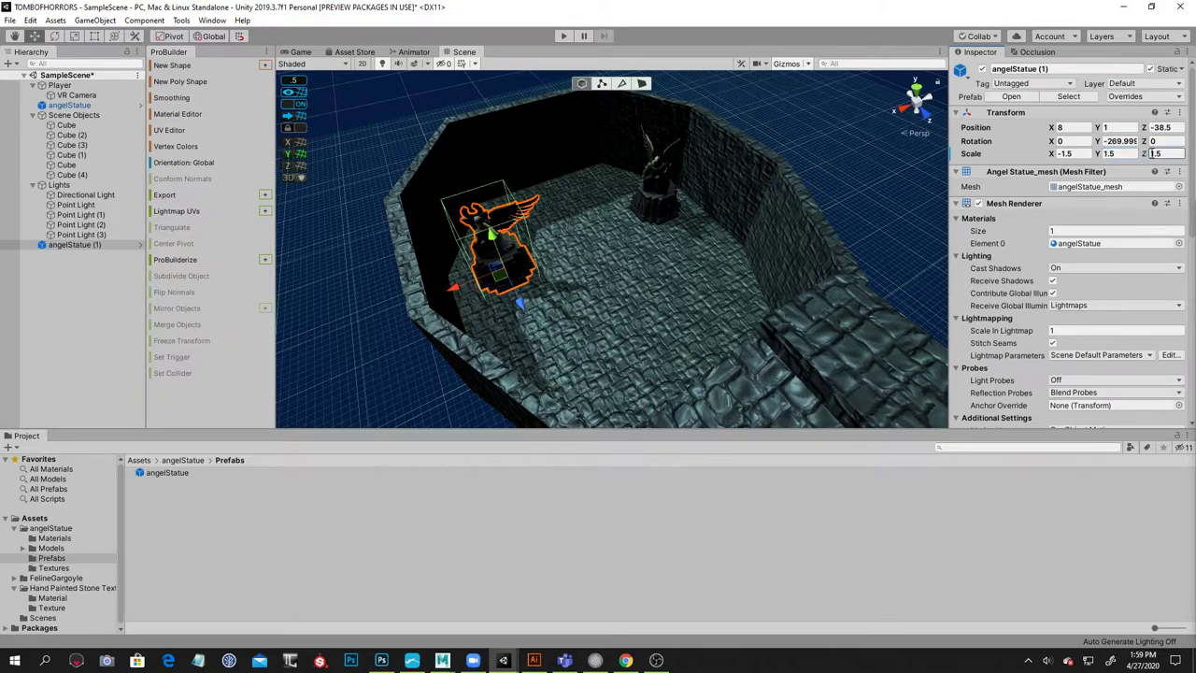
{"action": "type", "text": "-"}
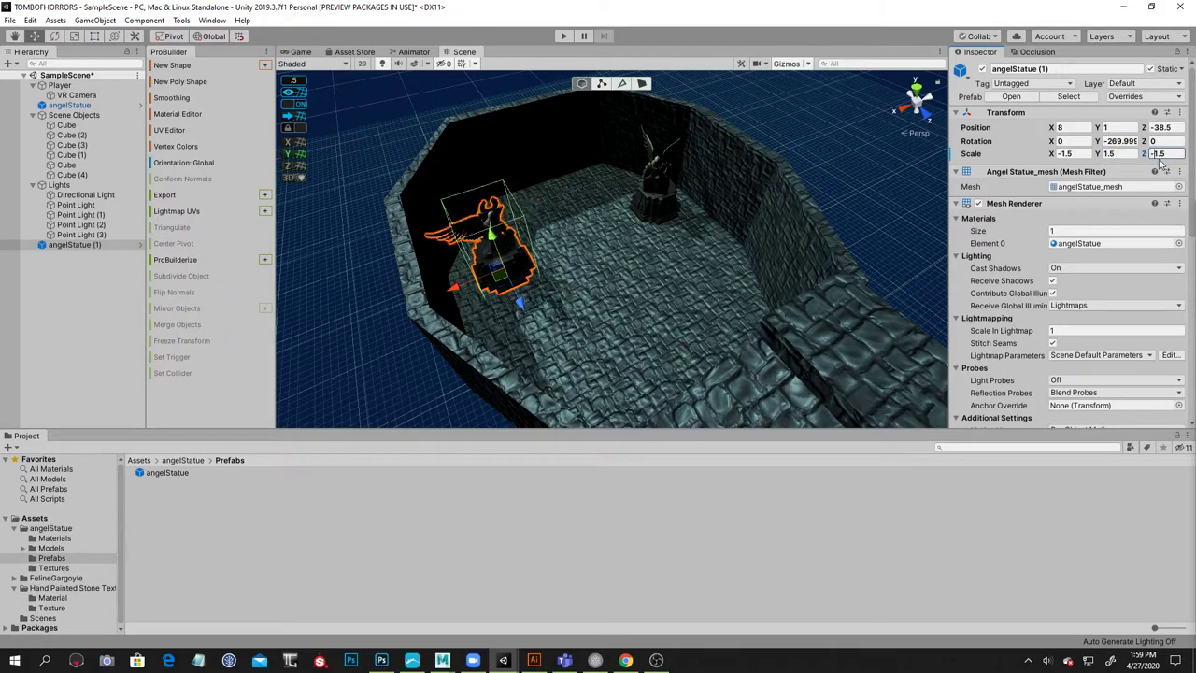
Rotate the duplicated angel statue around Y so that it faces the corridor entrance
{"action": "left_click", "coordinate": [846, 161]}
{"action": "left_click_drag", "start_coordinate": [846, 160], "coordinate": [739, 262], "text": "alt"}
{"action": "left_click", "coordinate": [495, 217]}
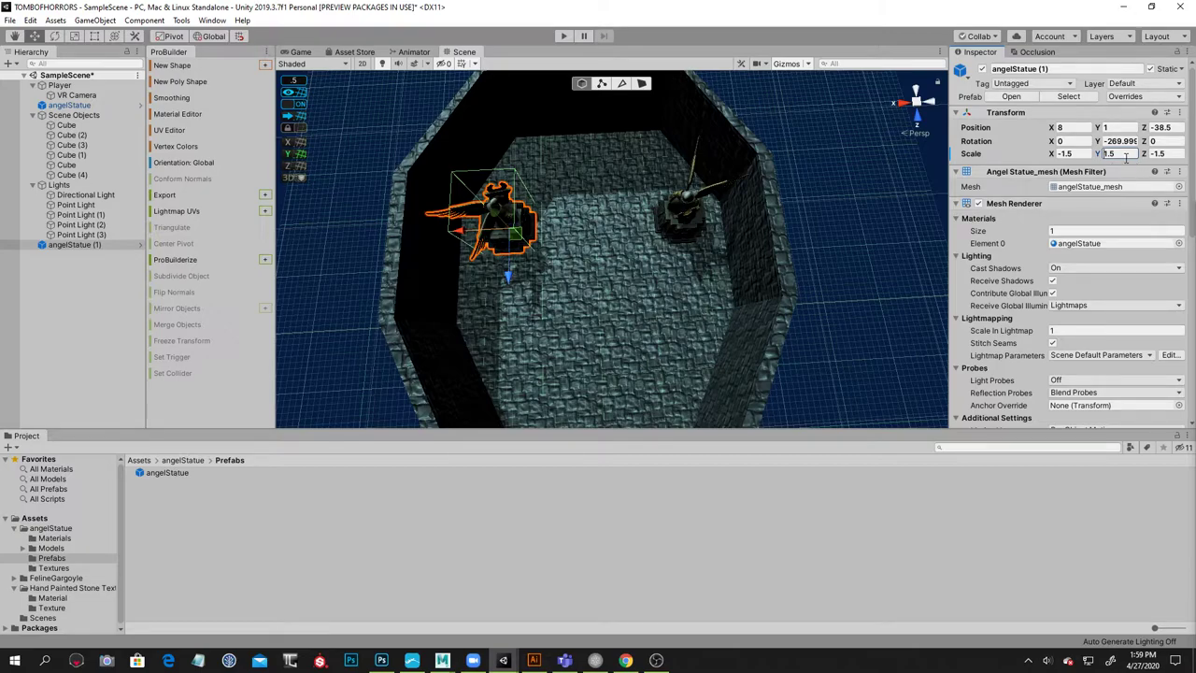
{"action": "left_click", "coordinate": [54, 36]}
{"action": "left_click_drag", "start_coordinate": [531, 271], "coordinate": [349, 269]}
Duplicate the pair of corridor point lights nearest the chamber and place the copies inside it at about Y 0.79, Z -16.94
{"action": "left_click", "coordinate": [869, 219]}
{"action": "left_click_drag", "start_coordinate": [869, 218], "coordinate": [869, 163], "text": "alt"}
{"action": "right_click_drag", "start_coordinate": [869, 161], "coordinate": [553, 224]}
{"action": "left_click_drag", "start_coordinate": [553, 225], "coordinate": [411, 165], "text": "alt"}
{"action": "left_click", "coordinate": [542, 160]}
{"action": "left_click_drag", "start_coordinate": [650, 208], "coordinate": [604, 212], "text": "alt"}
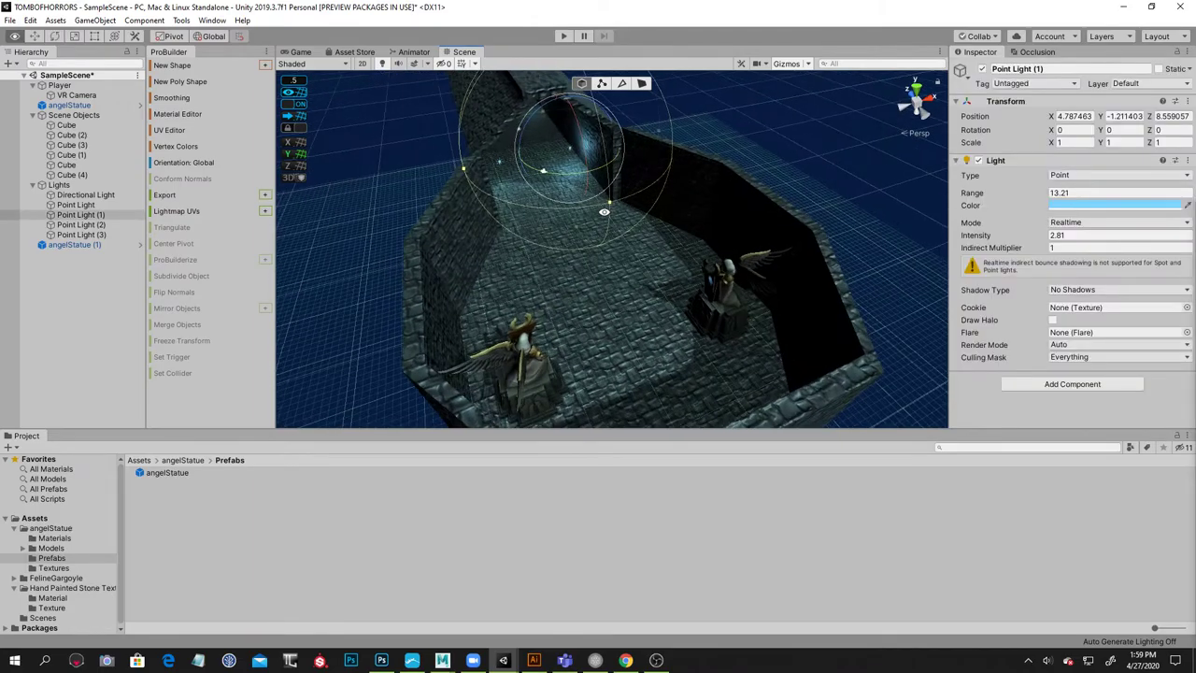
{"action": "left_click", "coordinate": [37, 37]}
{"action": "left_click_drag", "start_coordinate": [551, 149], "coordinate": [457, 137], "text": "alt"}
{"action": "right_click_drag", "start_coordinate": [457, 136], "coordinate": [688, 240], "text": "alt"}
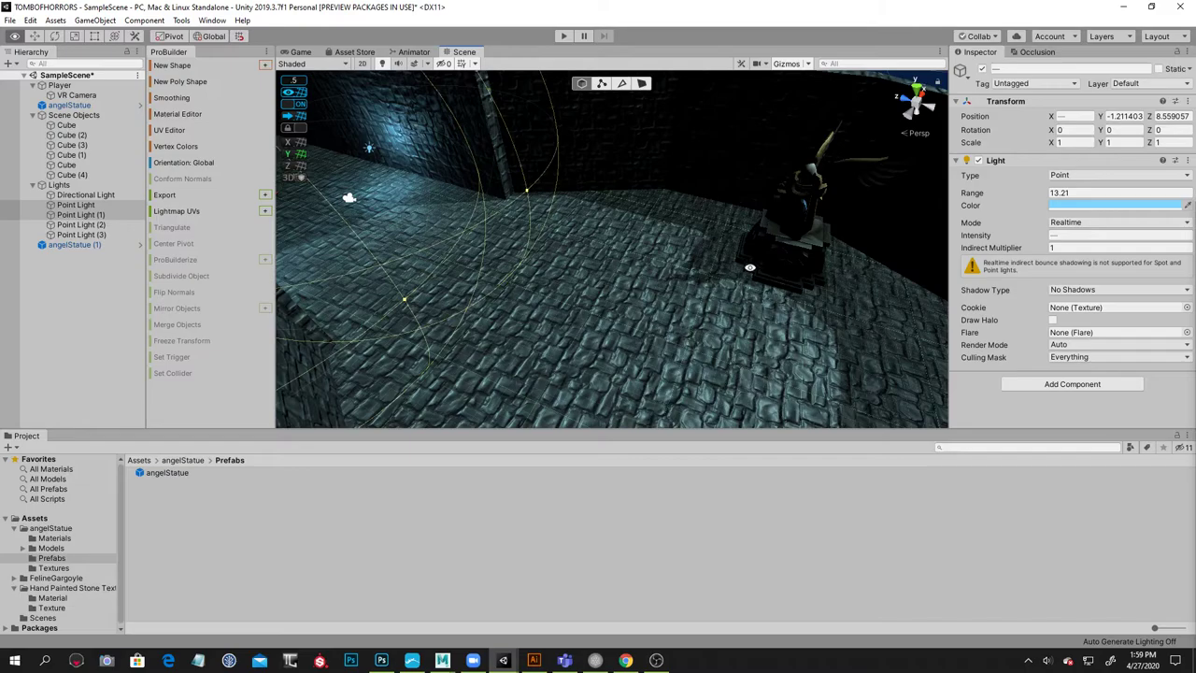
{"action": "scroll", "coordinate": [751, 263], "scroll_direction": "down", "scroll_amount": 6}
{"action": "key", "text": "ctrl+d"}
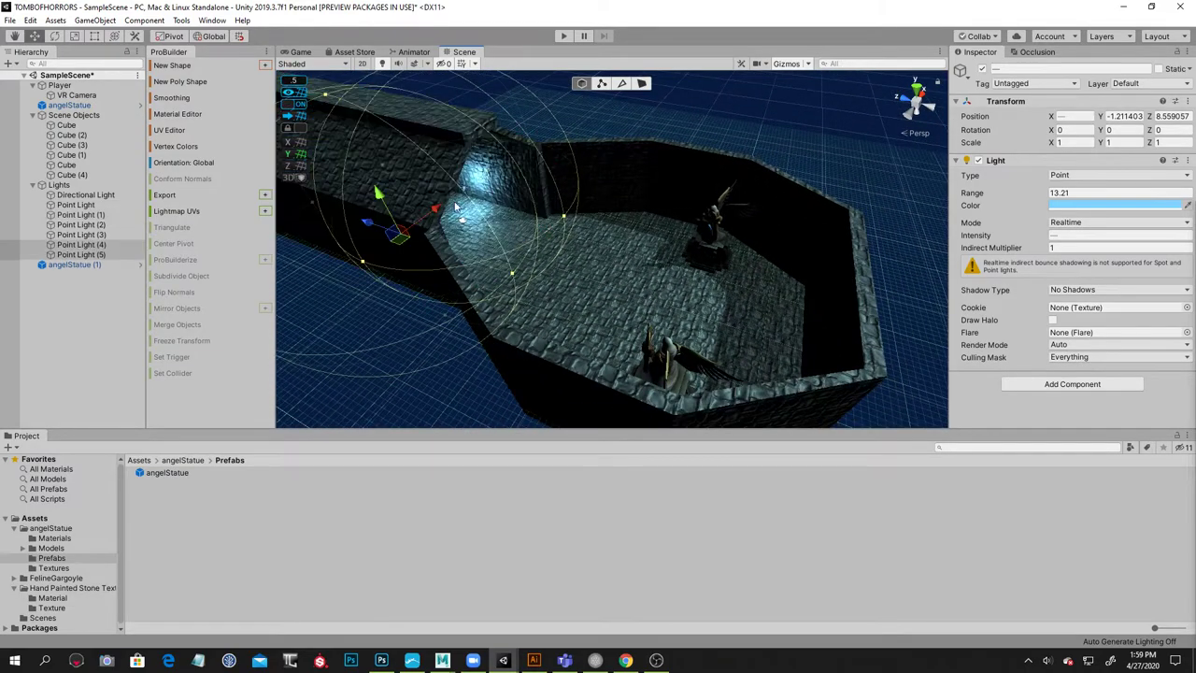
{"action": "left_click_drag", "start_coordinate": [381, 225], "coordinate": [551, 322]}
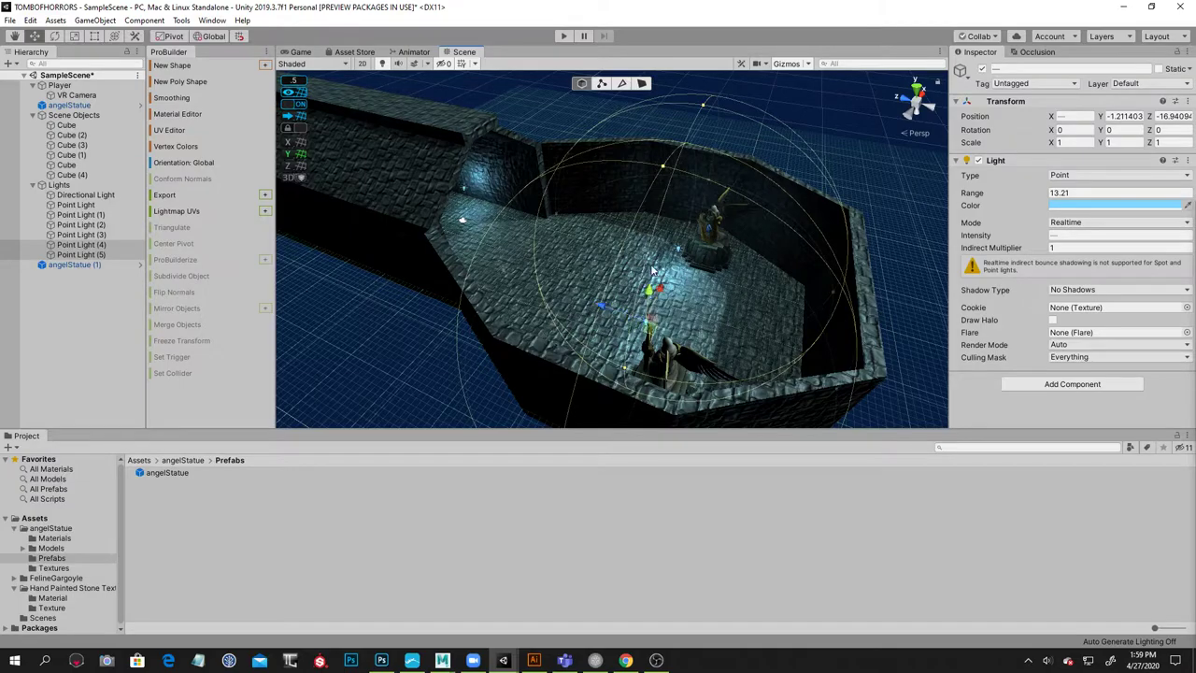
{"action": "left_click_drag", "start_coordinate": [651, 294], "coordinate": [692, 357]}
Move both angel statues farther back in the chamber to Z -40.5
{"action": "left_click", "coordinate": [744, 284]}
{"action": "left_click", "coordinate": [715, 241]}
{"action": "left_click", "coordinate": [647, 383], "text": "shift"}
{"action": "left_click_drag", "start_coordinate": [596, 318], "coordinate": [597, 200], "text": "alt"}
Move the two chamber point lights back towards the statues to about Z -19.44
{"action": "left_click", "coordinate": [589, 182]}
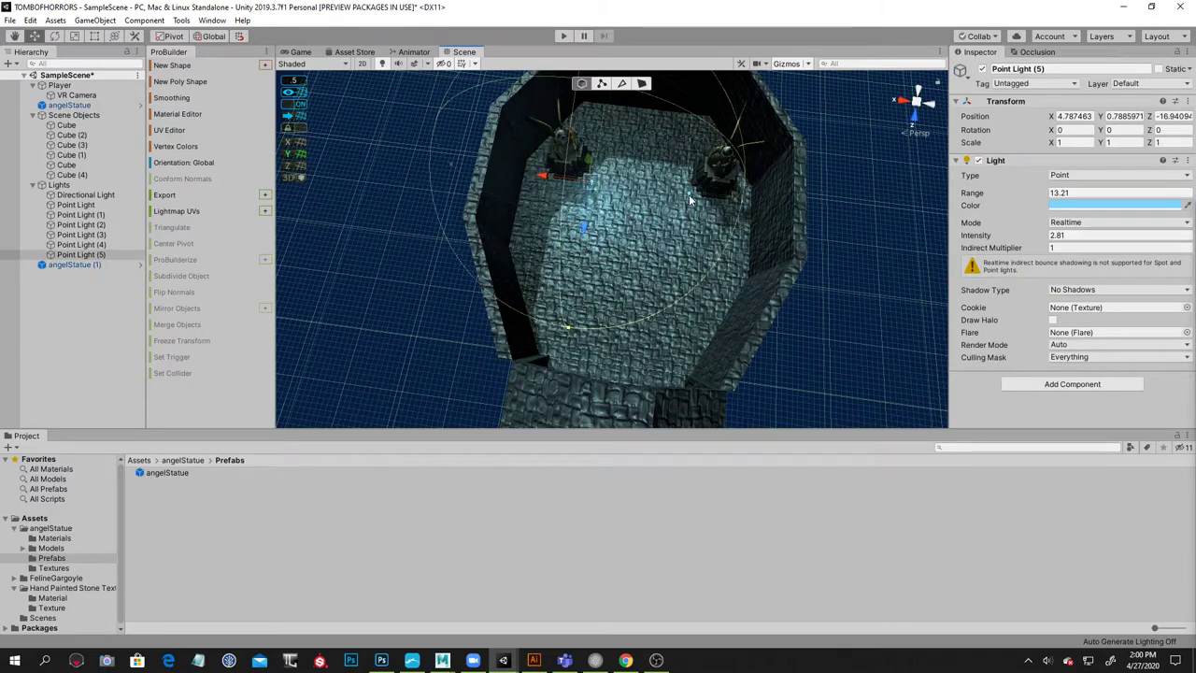
{"action": "left_click", "coordinate": [689, 194], "text": "shift"}
{"action": "left_click_drag", "start_coordinate": [685, 243], "coordinate": [688, 214]}
{"action": "left_click_drag", "start_coordinate": [713, 264], "coordinate": [734, 23], "text": "alt"}
{"action": "scroll", "coordinate": [586, 167], "scroll_direction": "up", "scroll_amount": 6}
{"action": "left_click_drag", "start_coordinate": [689, 176], "coordinate": [691, 210], "text": "alt"}
{"action": "right_click_drag", "start_coordinate": [690, 209], "coordinate": [790, 220]}
{"action": "left_click", "coordinate": [842, 147]}
{"action": "mouse_move", "coordinate": [872, 171]}
{"action": "left_mouse_down", "text": "alt"}
{"action": "mouse_move", "coordinate": [798, 190]}
{"action": "mouse_move", "coordinate": [873, 185]}
{"action": "mouse_move", "coordinate": [874, 172]}
{"action": "left_mouse_up", "text": "alt"}
Mirror the original angel statue by scaling it to -1.5 along X
{"action": "left_click", "coordinate": [737, 192]}
{"action": "right_click_drag", "start_coordinate": [761, 200], "coordinate": [757, 231]}
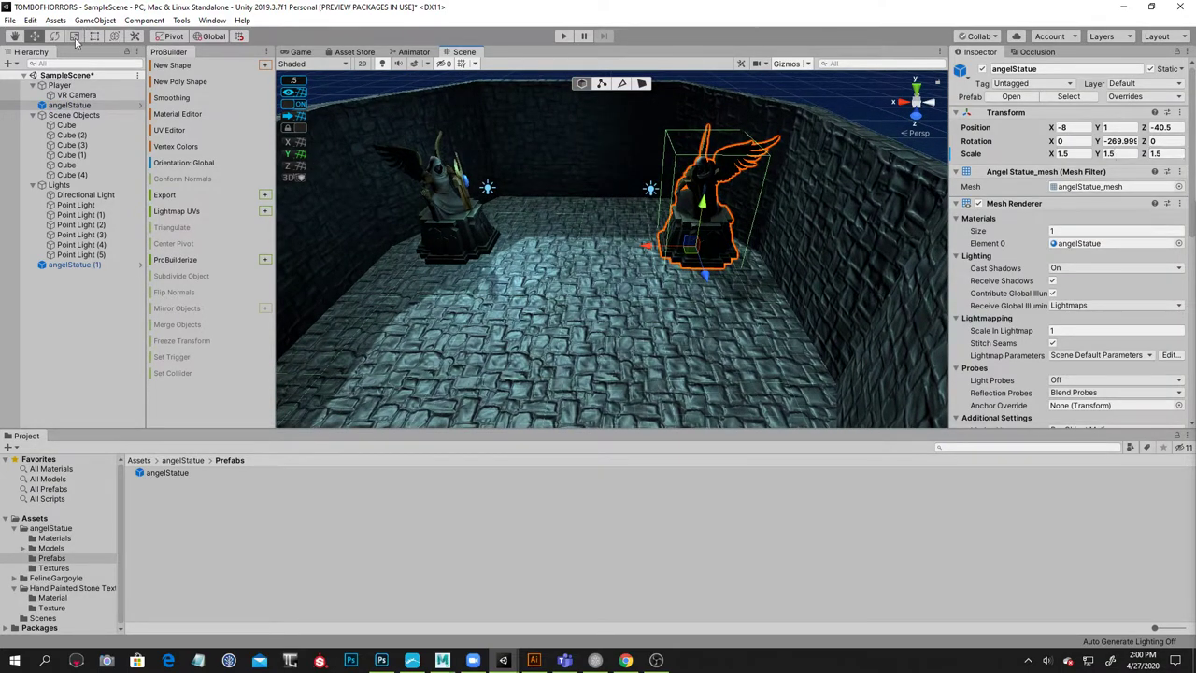
{"action": "key", "text": "r"}
{"action": "left_click_drag", "start_coordinate": [683, 224], "coordinate": [706, 280]}
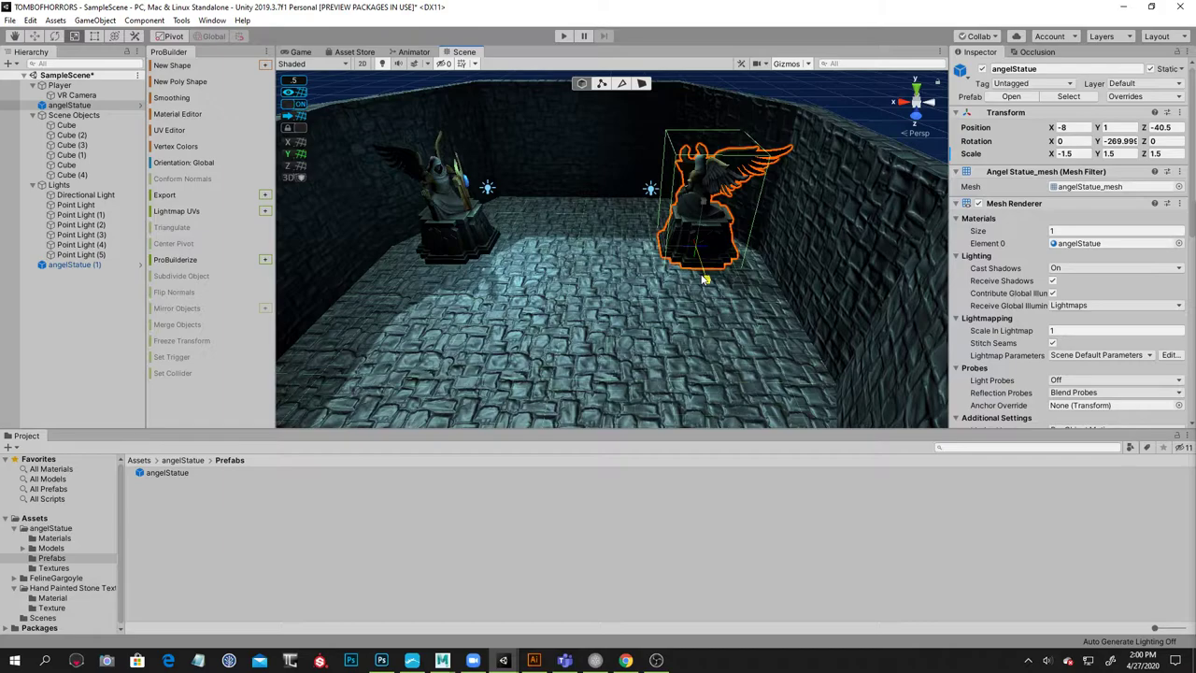
Rotate the original angel statue to about -360 degrees around Y so that it faces the corridor
{"action": "left_click", "coordinate": [55, 38]}
{"action": "left_click_drag", "start_coordinate": [671, 271], "coordinate": [852, 261]}
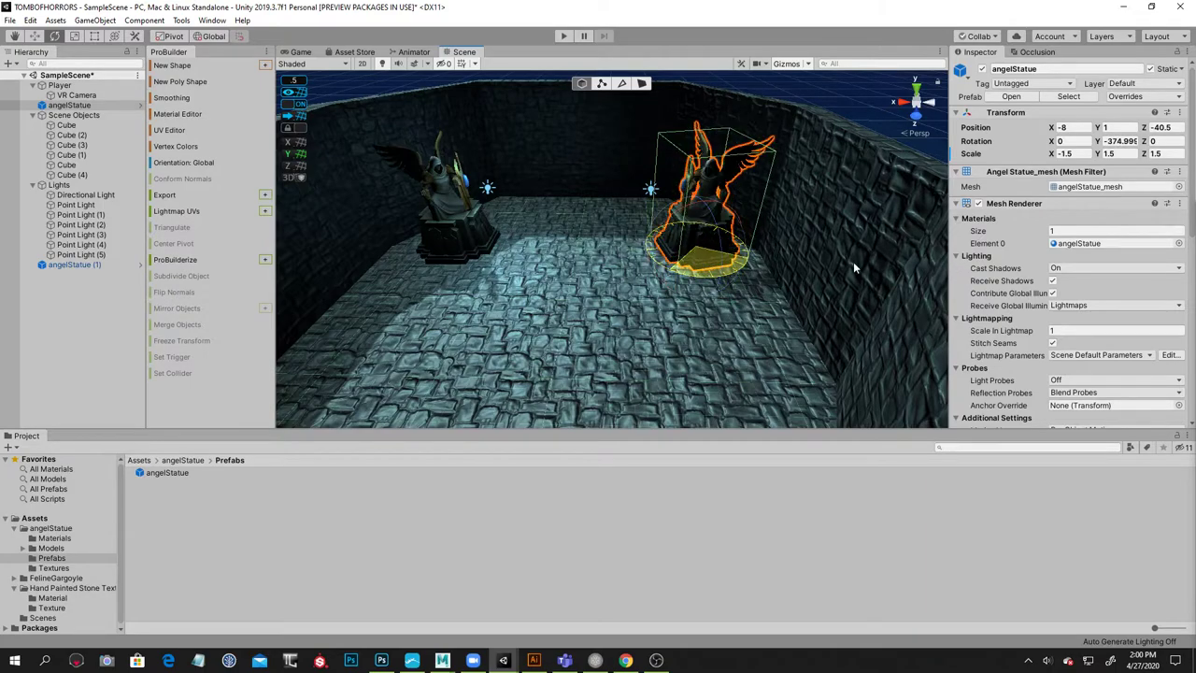
{"action": "key", "text": "q"}
{"action": "left_click_drag", "start_coordinate": [688, 272], "coordinate": [796, 148], "text": "alt"}
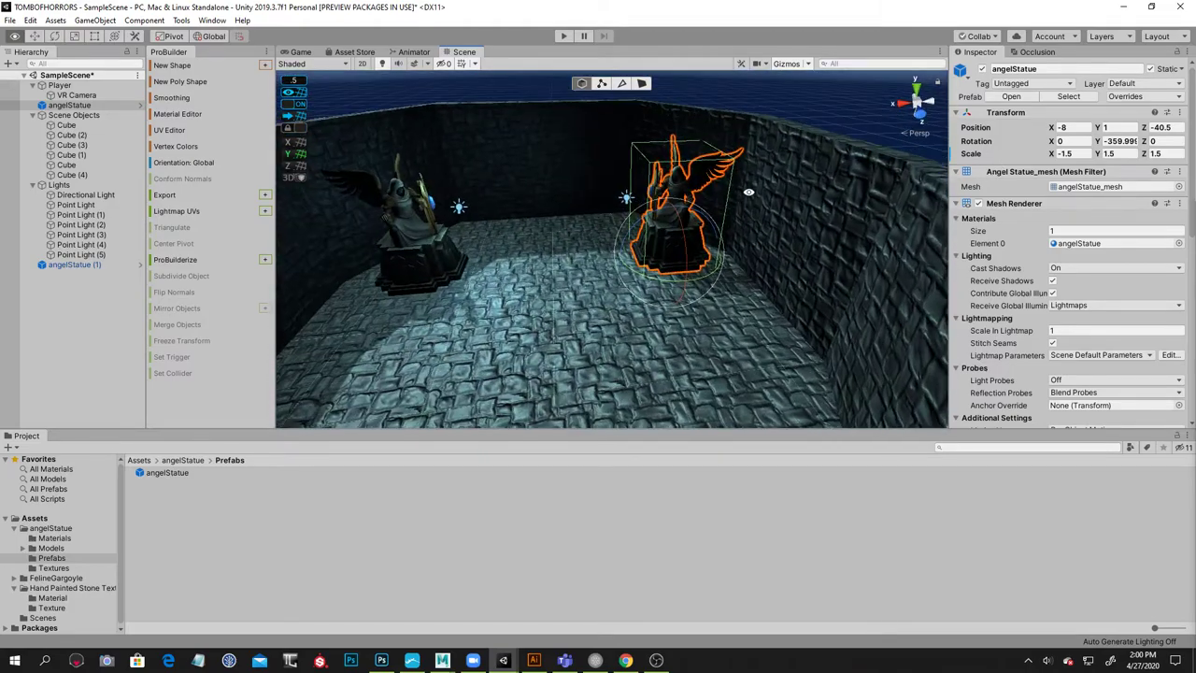
{"action": "left_click", "coordinate": [862, 110]}
{"action": "left_click_drag", "start_coordinate": [860, 121], "coordinate": [810, 183], "text": "alt"}
Shift the two chamber point lights outward towards the statues, placing Point Light (5) at about X 5.29
{"action": "key", "text": "e"}
{"action": "left_click", "coordinate": [633, 215]}
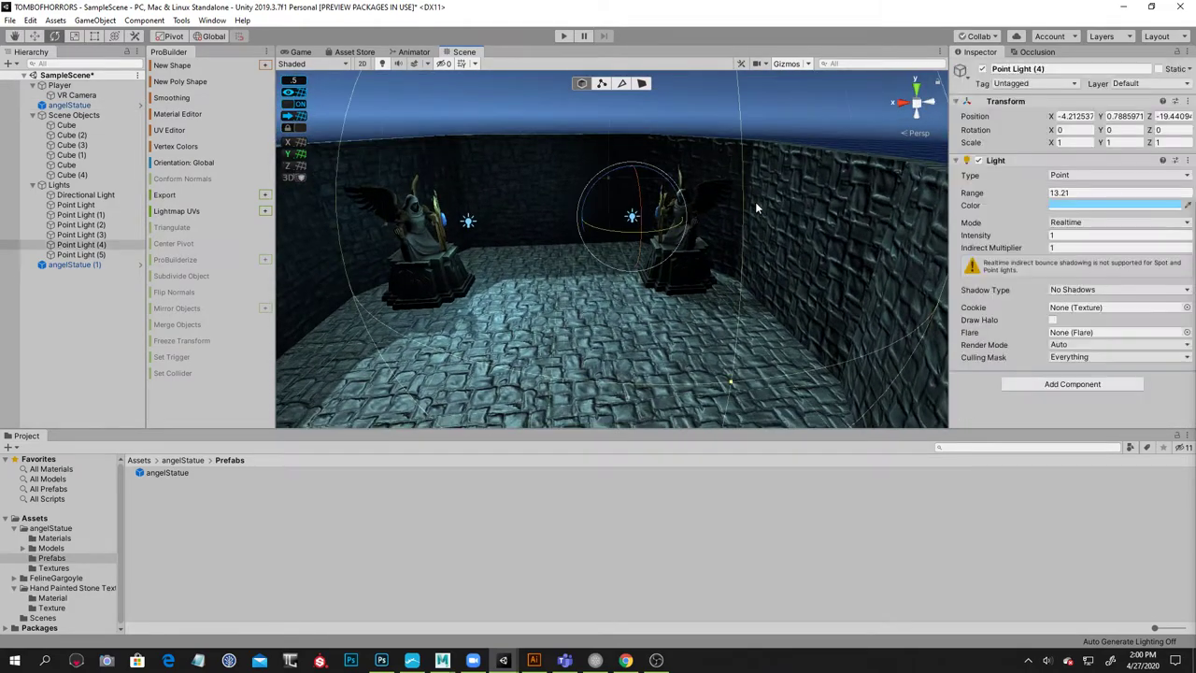
{"action": "left_click", "coordinate": [35, 38]}
{"action": "left_click_drag", "start_coordinate": [628, 170], "coordinate": [598, 207], "text": "alt"}
{"action": "left_click", "coordinate": [466, 207]}
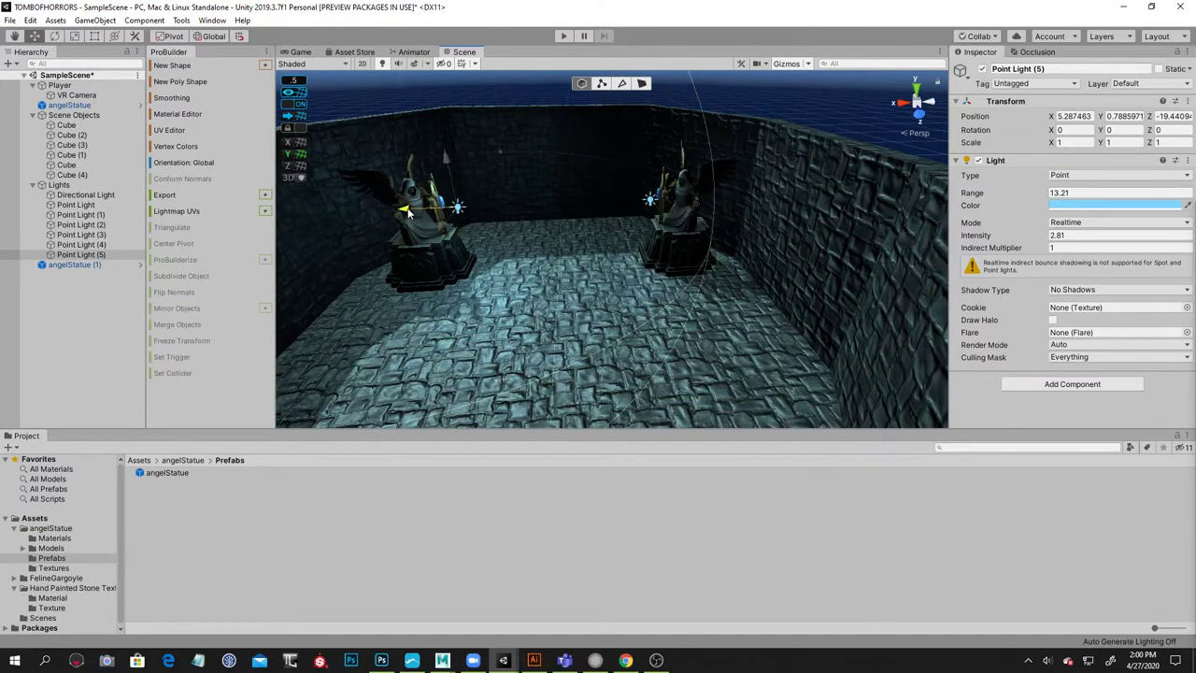
Place the FelineGargoyle prefab on the corridor floor and raise it to Y 3
{"action": "scroll", "coordinate": [775, 190], "scroll_direction": "down", "scroll_amount": 8}
{"action": "left_click", "coordinate": [815, 179]}
{"action": "left_click_drag", "start_coordinate": [815, 179], "coordinate": [611, 214], "text": "alt"}
{"action": "scroll", "coordinate": [612, 216], "scroll_direction": "up", "scroll_amount": 5}
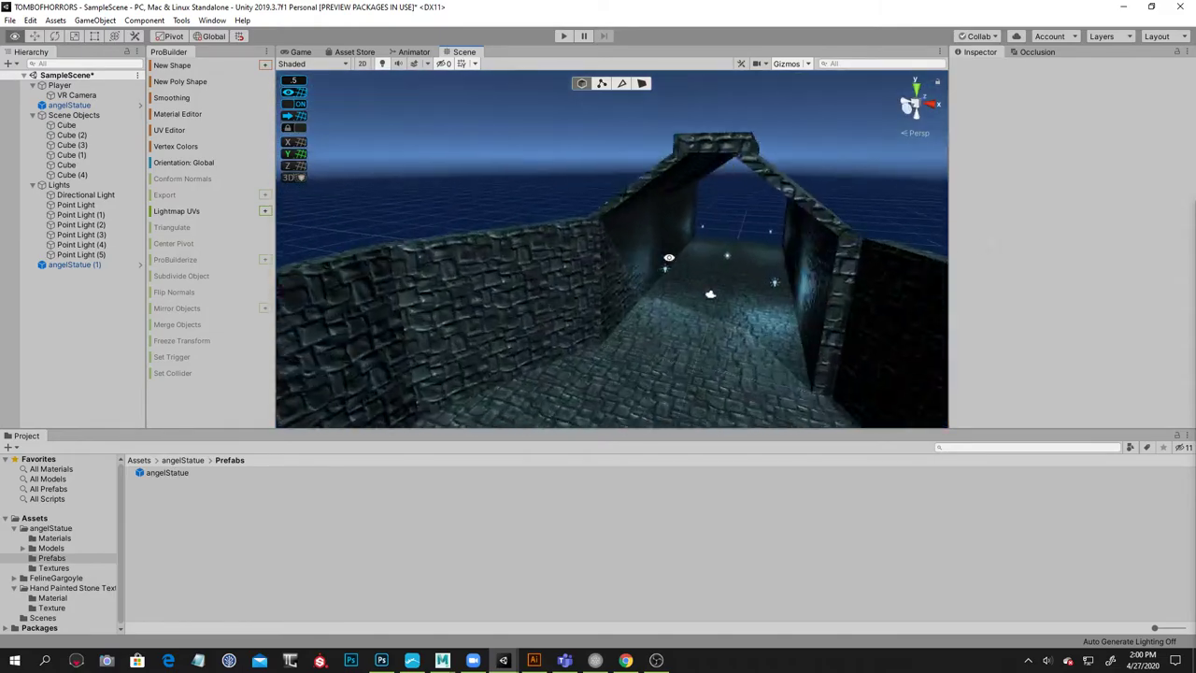
{"action": "left_click_drag", "start_coordinate": [638, 258], "coordinate": [845, 267], "text": "alt"}
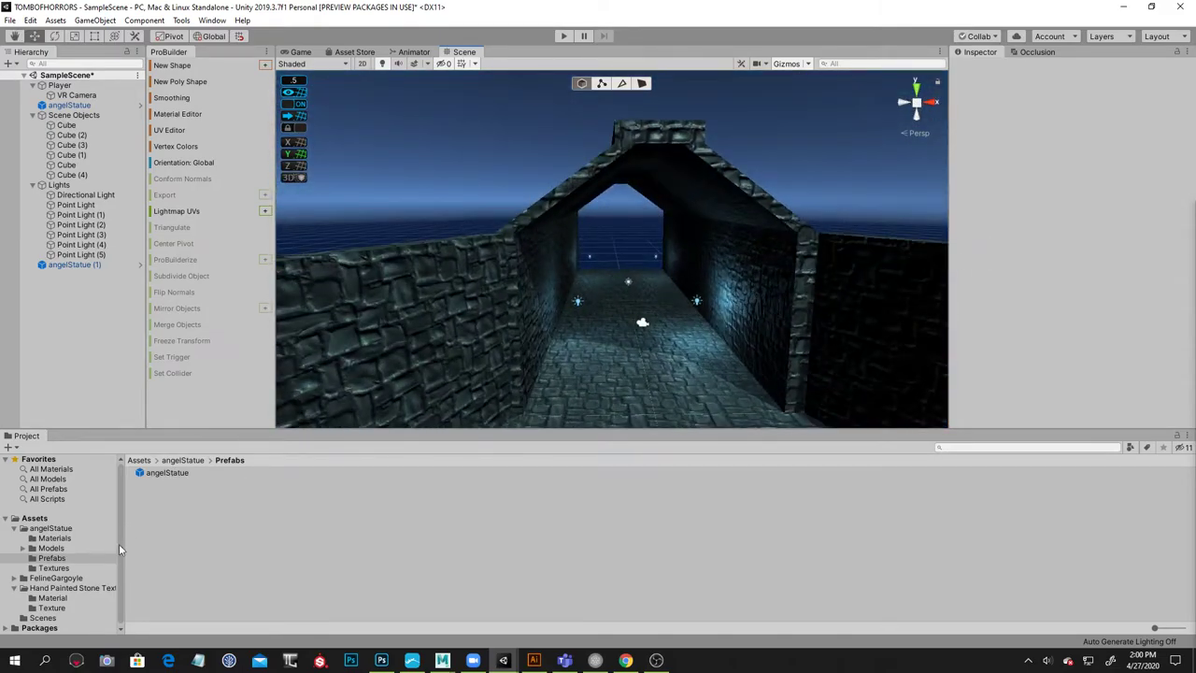
{"action": "left_click", "coordinate": [20, 528]}
{"action": "left_click", "coordinate": [41, 539]}
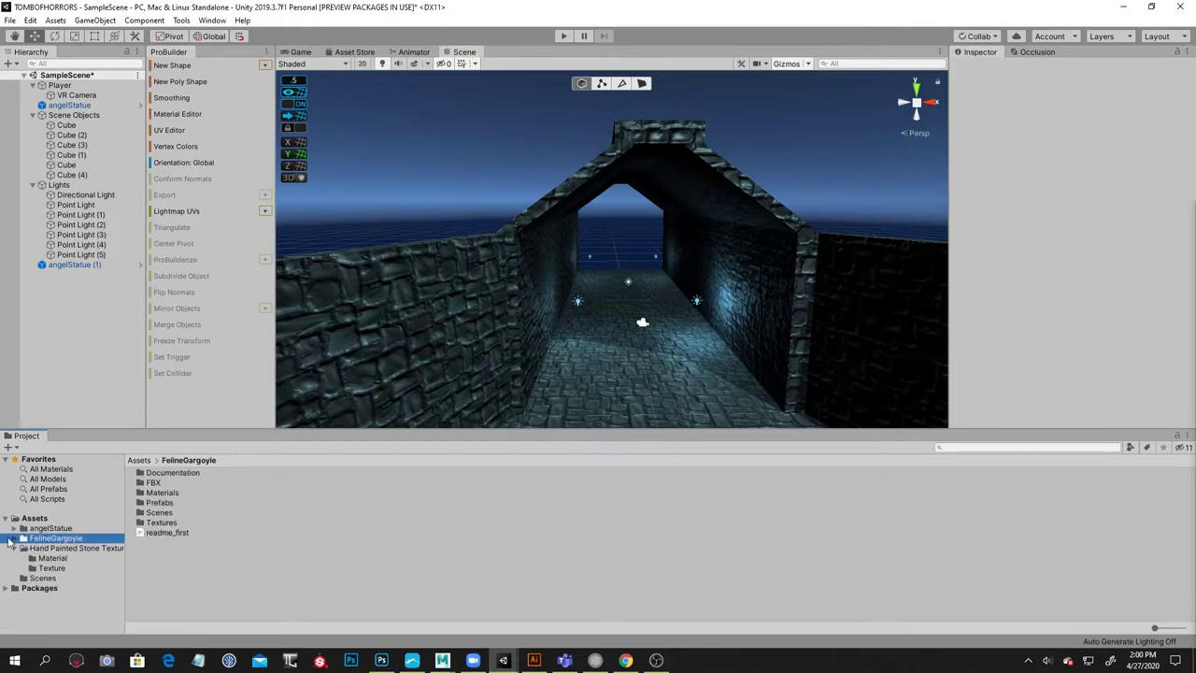
{"action": "double_click", "coordinate": [140, 503]}
{"action": "left_click_drag", "start_coordinate": [170, 472], "coordinate": [654, 306]}
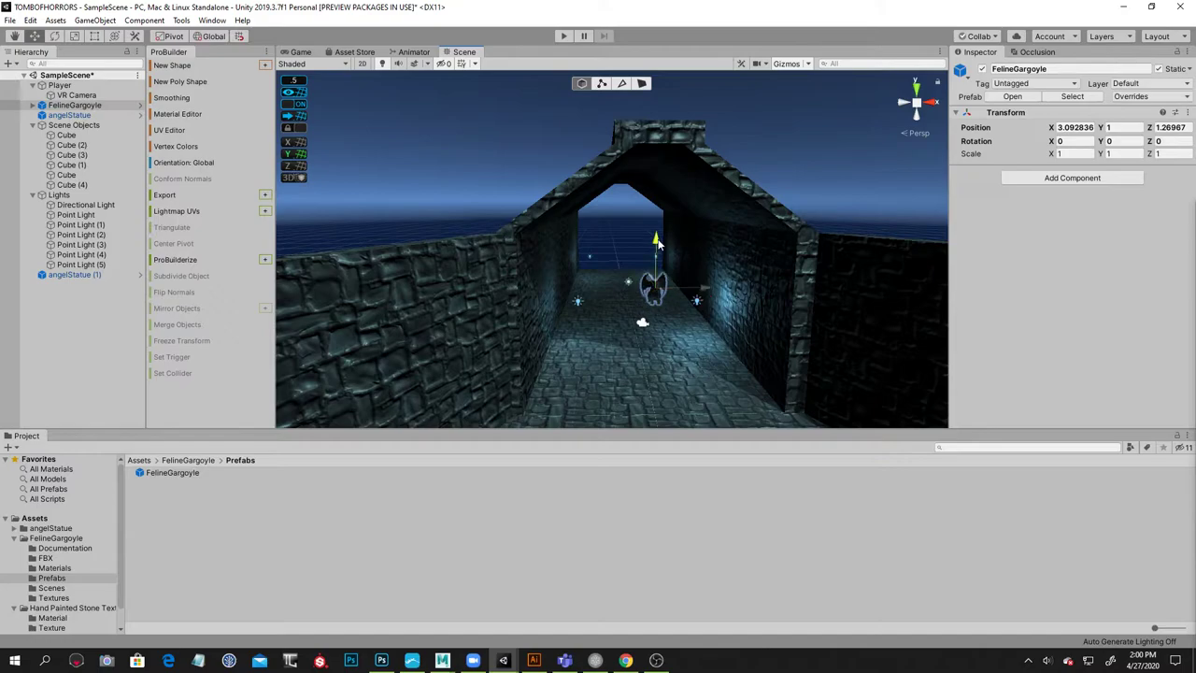
{"action": "left_click_drag", "start_coordinate": [661, 224], "coordinate": [711, 219]}
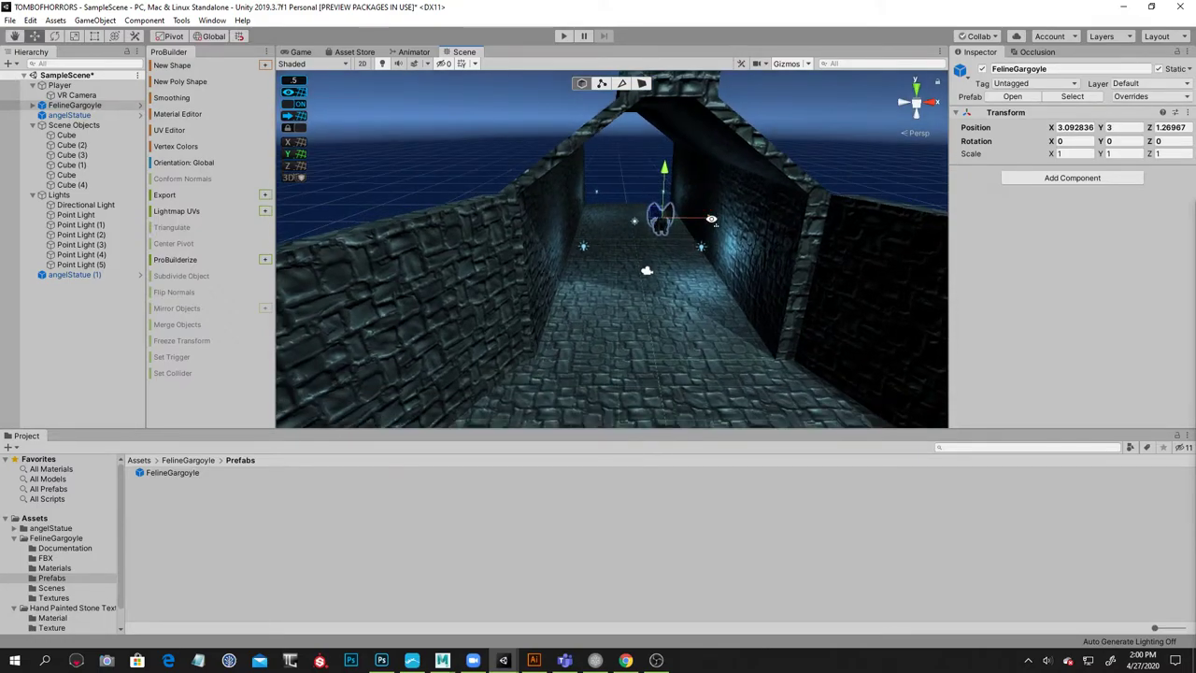
Position the gargoyle beside the corridor's right wall at X 4.5, Z -7 and rotate it to 30 degrees around Y
{"action": "key", "text": "f"}
{"action": "left_click_drag", "start_coordinate": [768, 256], "coordinate": [762, 222], "text": "alt"}
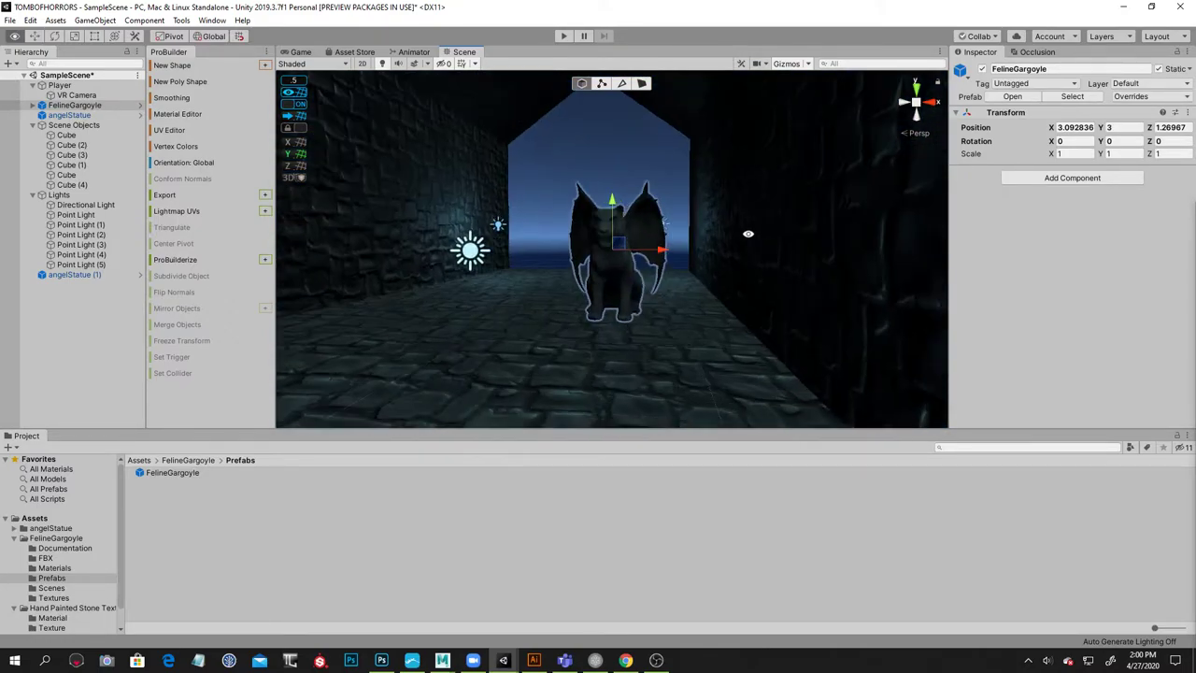
{"action": "mouse_move", "coordinate": [661, 256]}
{"action": "left_mouse_down"}
{"action": "mouse_move", "coordinate": [718, 255]}
{"action": "mouse_move", "coordinate": [676, 328]}
{"action": "mouse_move", "coordinate": [646, 289]}
{"action": "mouse_move", "coordinate": [663, 265]}
{"action": "mouse_move", "coordinate": [631, 243]}
{"action": "mouse_move", "coordinate": [643, 267]}
{"action": "left_mouse_up"}
{"action": "scroll", "coordinate": [645, 301], "scroll_direction": "down", "scroll_amount": 10, "text": "alt"}
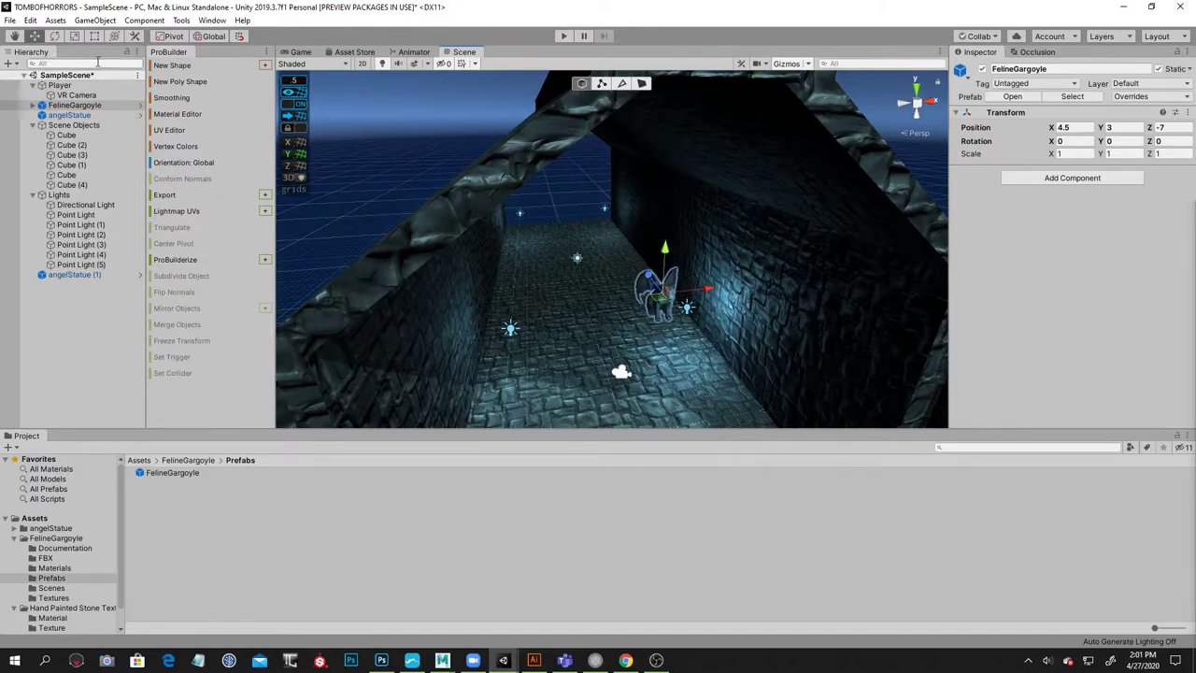
{"action": "left_click", "coordinate": [54, 35]}
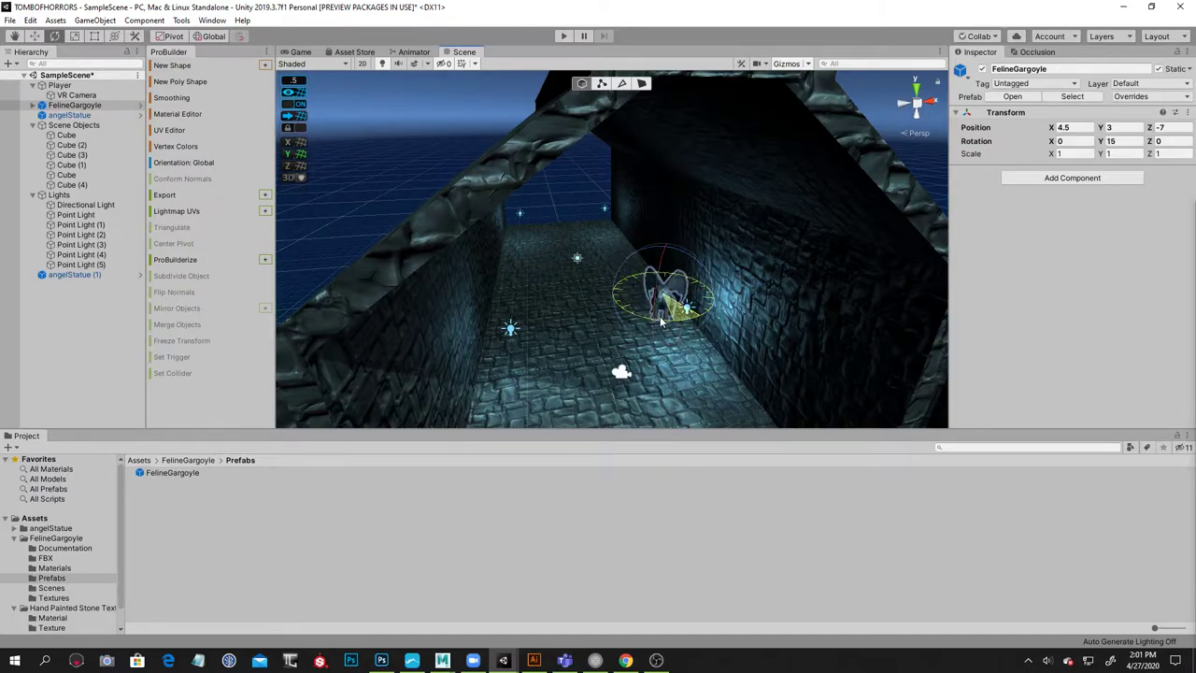
{"action": "left_click_drag", "start_coordinate": [654, 323], "coordinate": [618, 312], "text": "alt"}
Duplicate the gargoyle to the opposite wall at X -4.5 and rotate the copy to about -30 degrees around Y
{"action": "left_click", "coordinate": [33, 36]}
{"action": "left_click_drag", "start_coordinate": [696, 292], "coordinate": [549, 299]}
{"action": "key", "text": "ctrl+d"}
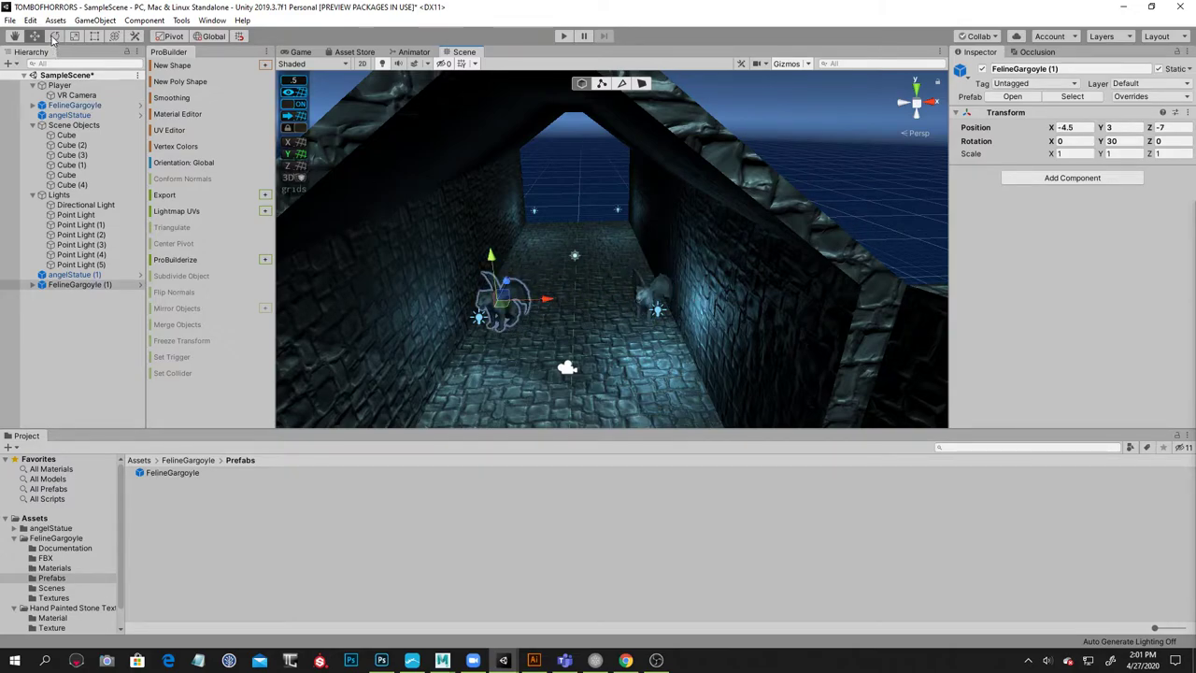
{"action": "left_click", "coordinate": [54, 37]}
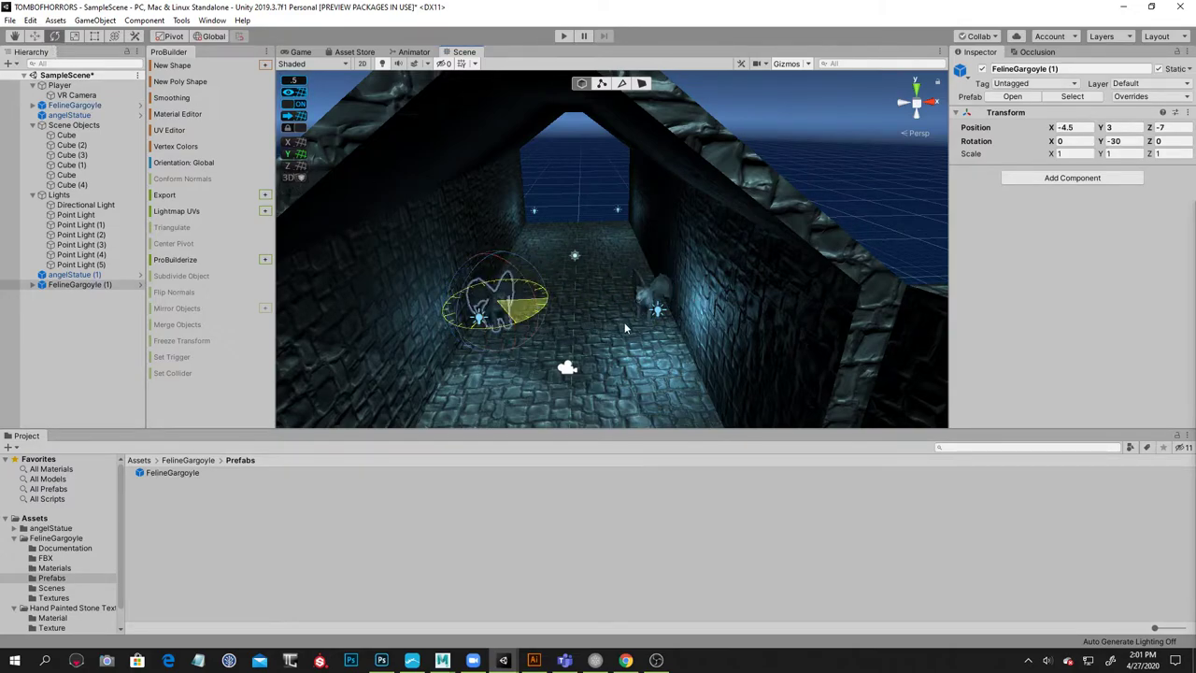
{"action": "left_click_drag", "start_coordinate": [638, 327], "coordinate": [665, 275], "text": "ctrl"}
Set the intensity of the point light beside the duplicated gargoyle to about 2.2
{"action": "left_click", "coordinate": [581, 186]}
{"action": "right_click_drag", "start_coordinate": [666, 275], "coordinate": [657, 312]}
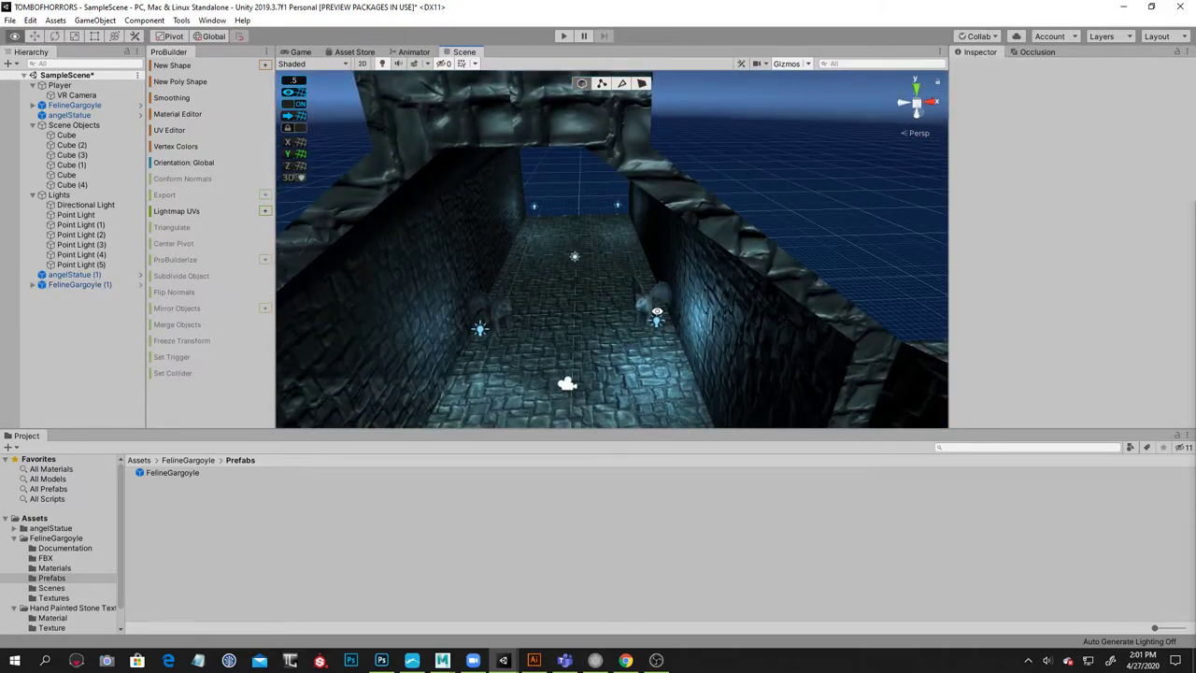
{"action": "left_click", "coordinate": [479, 329]}
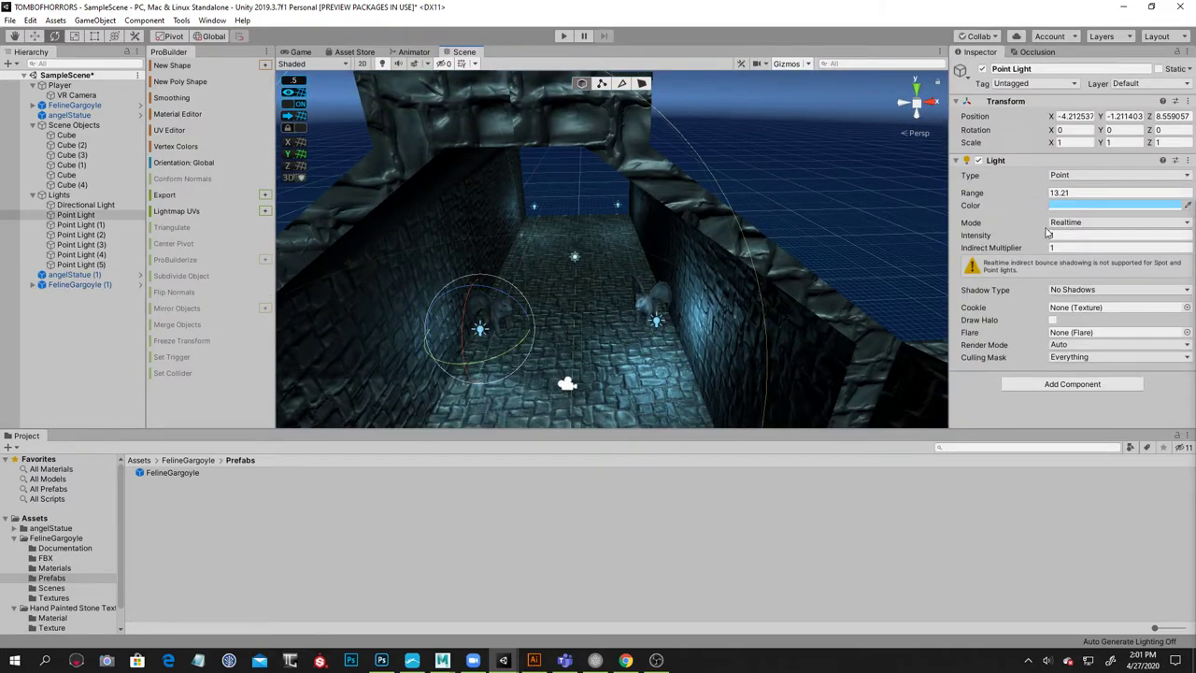
{"action": "left_click_drag", "start_coordinate": [1043, 239], "coordinate": [1058, 237]}
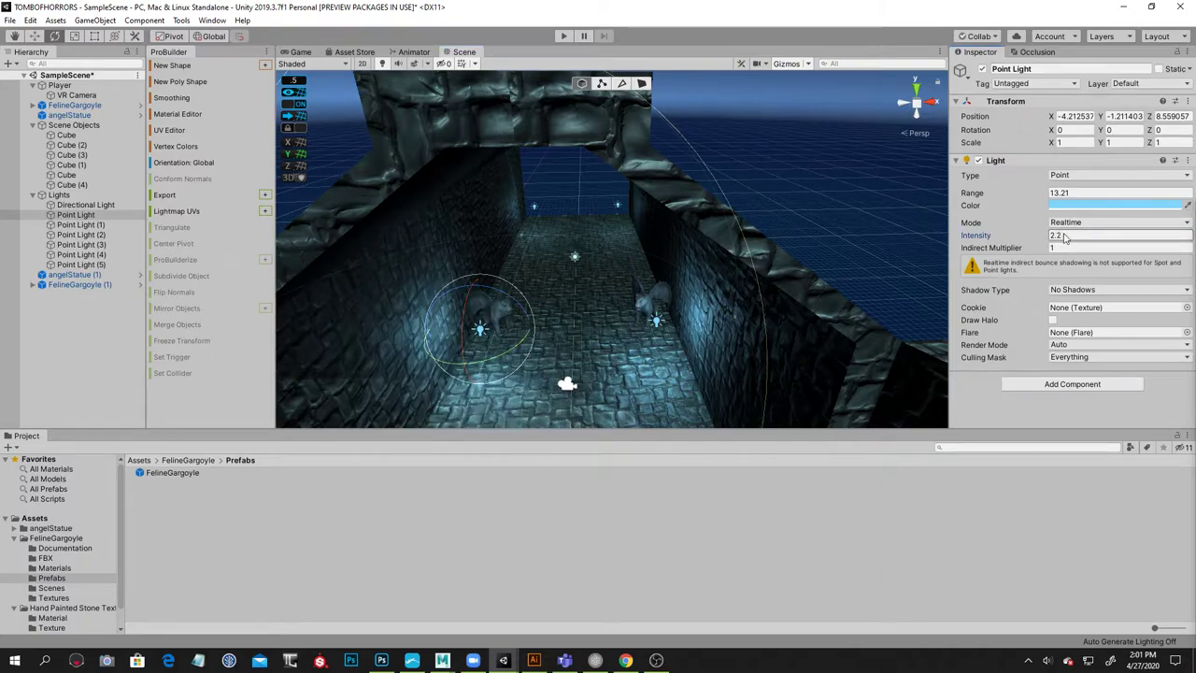
Create a new ProBuilder cube beside the corridor's left gargoyle and move it to X -4.5, Z -2
{"action": "left_click", "coordinate": [804, 206]}
{"action": "right_click_drag", "start_coordinate": [804, 207], "coordinate": [710, 195]}
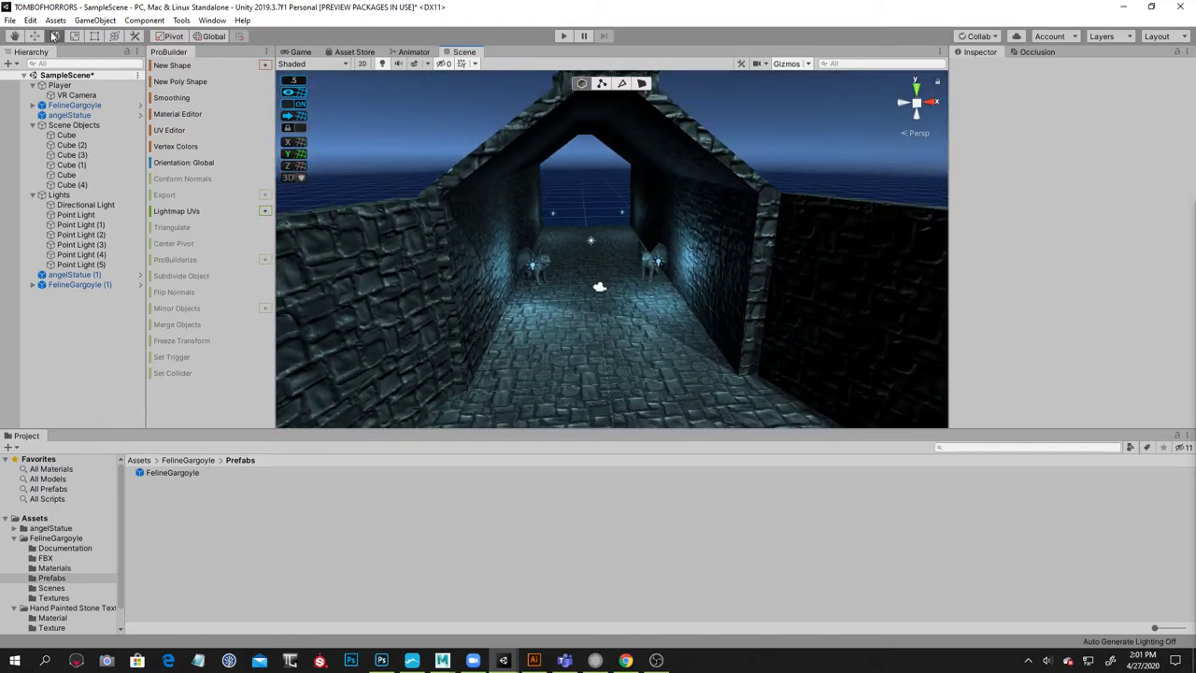
{"action": "left_click", "coordinate": [566, 134]}
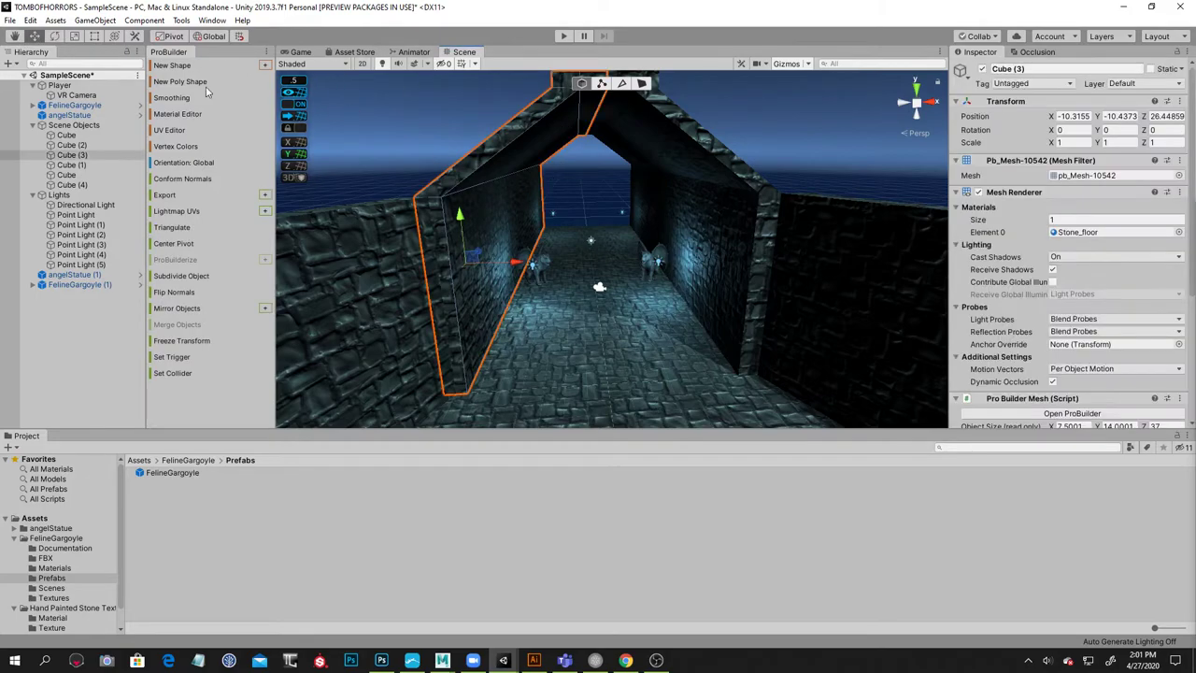
{"action": "left_click", "coordinate": [166, 68]}
{"action": "right_click_drag", "start_coordinate": [560, 220], "coordinate": [622, 218]}
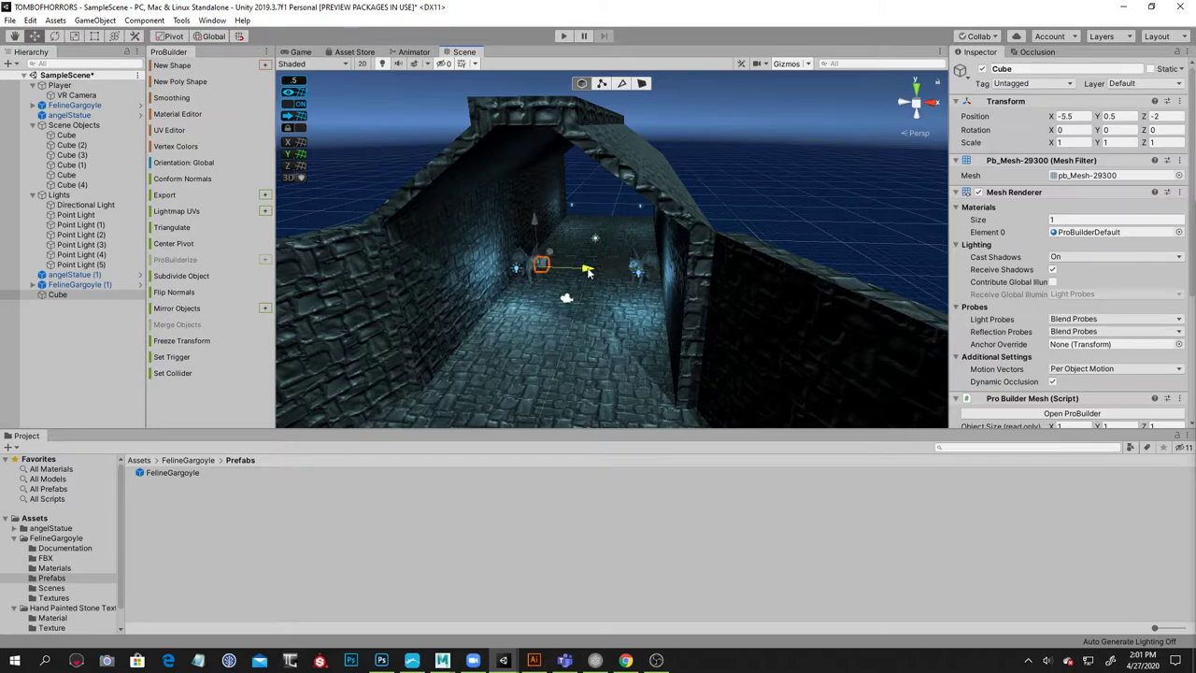
{"action": "scroll", "coordinate": [472, 224], "scroll_direction": "up", "scroll_amount": 4}
Pull the new cube's top face up to make a pillar 13.5 units tall
{"action": "left_click", "coordinate": [642, 84]}
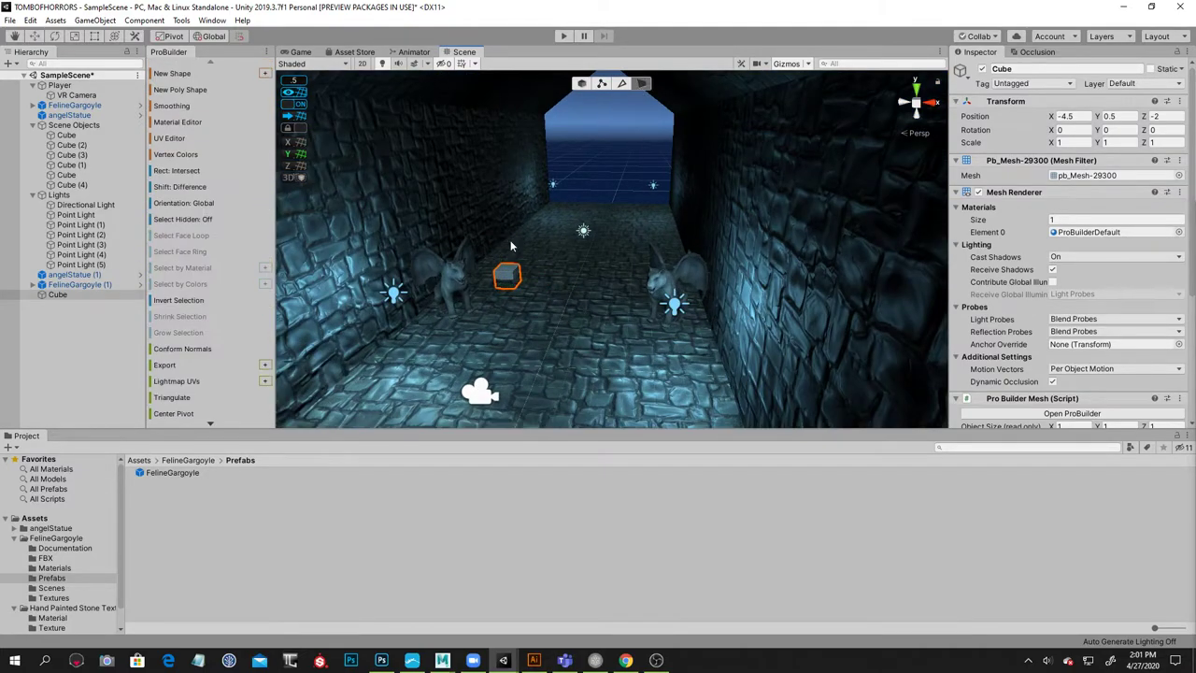
{"action": "left_click_drag", "start_coordinate": [499, 220], "coordinate": [493, 84]}
{"action": "right_click_drag", "start_coordinate": [587, 203], "coordinate": [679, 181]}
{"action": "mouse_move", "coordinate": [680, 182]}
{"action": "left_mouse_down", "text": "alt"}
{"action": "mouse_move", "coordinate": [584, 216]}
{"action": "mouse_move", "coordinate": [686, 193]}
{"action": "left_mouse_up", "text": "alt"}
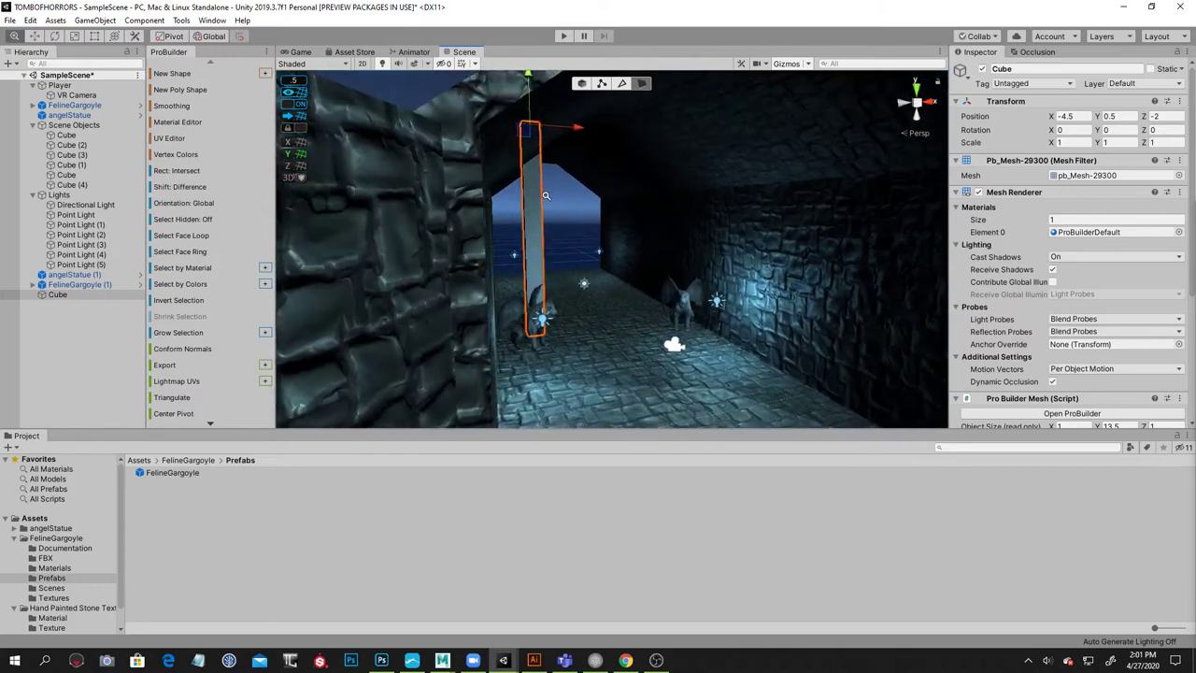
Pull the pillar's side faces out to make it 2.5 units wide and 2 units deep
{"action": "right_click_drag", "start_coordinate": [543, 195], "coordinate": [507, 230], "text": "alt"}
{"action": "left_click_drag", "start_coordinate": [507, 229], "coordinate": [565, 244], "text": "alt"}
{"action": "right_click_drag", "start_coordinate": [566, 244], "coordinate": [467, 228]}
{"action": "left_click_drag", "start_coordinate": [541, 222], "coordinate": [516, 229]}
{"action": "right_click_drag", "start_coordinate": [654, 324], "coordinate": [552, 241]}
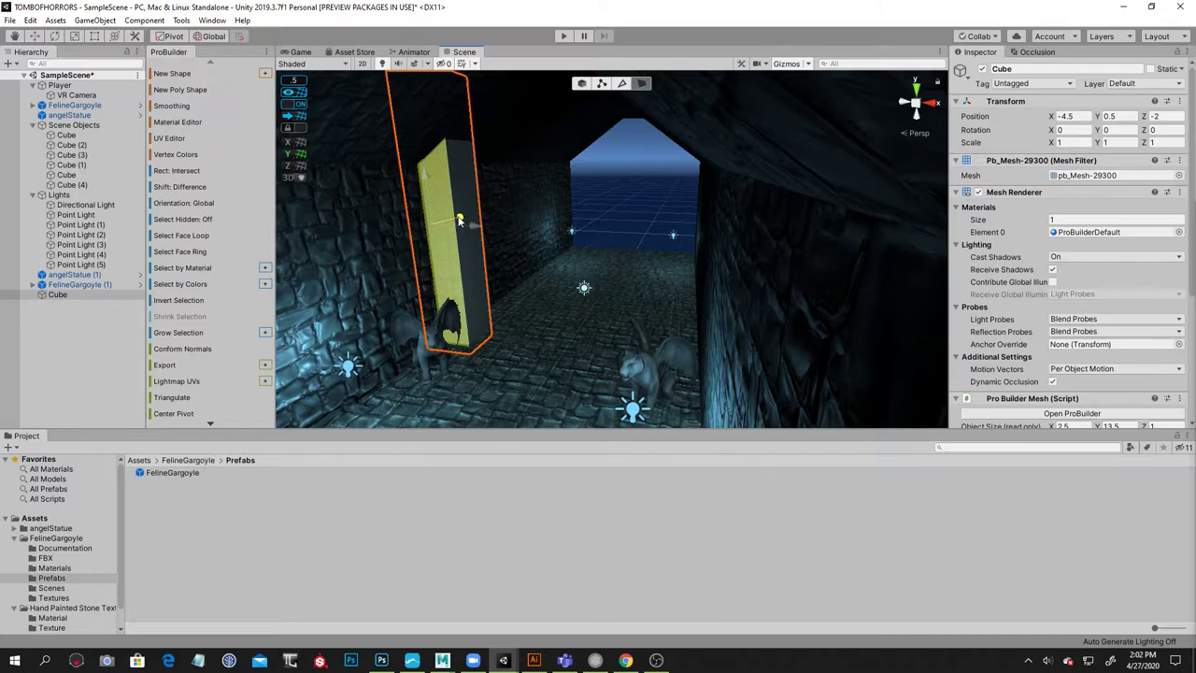
Move the whole pillar along the left wall to Z 6 and duplicate it to the opposite wall
{"action": "left_click", "coordinate": [581, 83]}
{"action": "right_click_drag", "start_coordinate": [660, 198], "coordinate": [700, 184]}
{"action": "left_click_drag", "start_coordinate": [533, 351], "coordinate": [563, 327]}
{"action": "right_click_drag", "start_coordinate": [562, 327], "coordinate": [537, 253], "text": "alt"}
{"action": "left_click_drag", "start_coordinate": [537, 253], "coordinate": [659, 299], "text": "alt"}
{"action": "key", "text": "ctrl+d"}
Select both pillars and duplicate the pair to another spot along the corridor
{"action": "left_click", "coordinate": [528, 274], "text": "shift"}
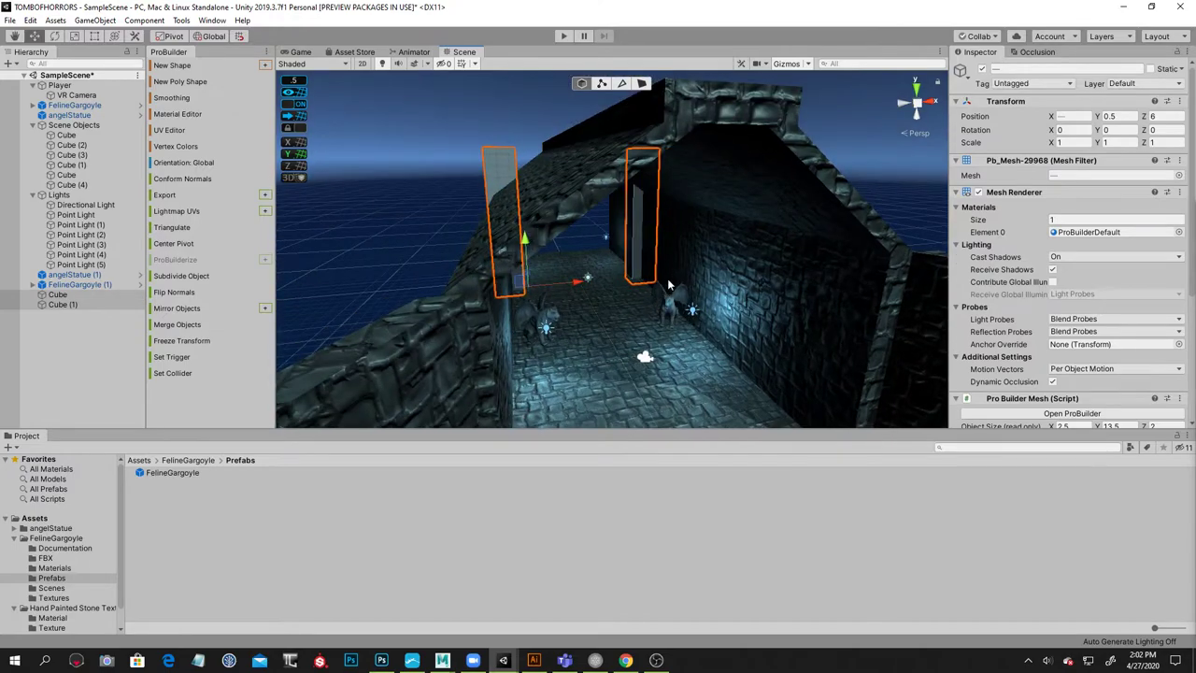
{"action": "key", "text": "ctrl+d"}
{"action": "left_click_drag", "start_coordinate": [557, 284], "coordinate": [645, 297], "text": "alt"}
{"action": "left_click", "coordinate": [861, 177]}
Examine the placement of the four pillars from several viewpoints along the corridor
{"action": "left_click_drag", "start_coordinate": [644, 238], "coordinate": [724, 269], "text": "alt"}
{"action": "scroll", "coordinate": [718, 232], "scroll_direction": "up", "scroll_amount": 8, "text": "alt"}
{"action": "scroll", "coordinate": [724, 269], "scroll_direction": "down", "scroll_amount": 8, "text": "alt"}
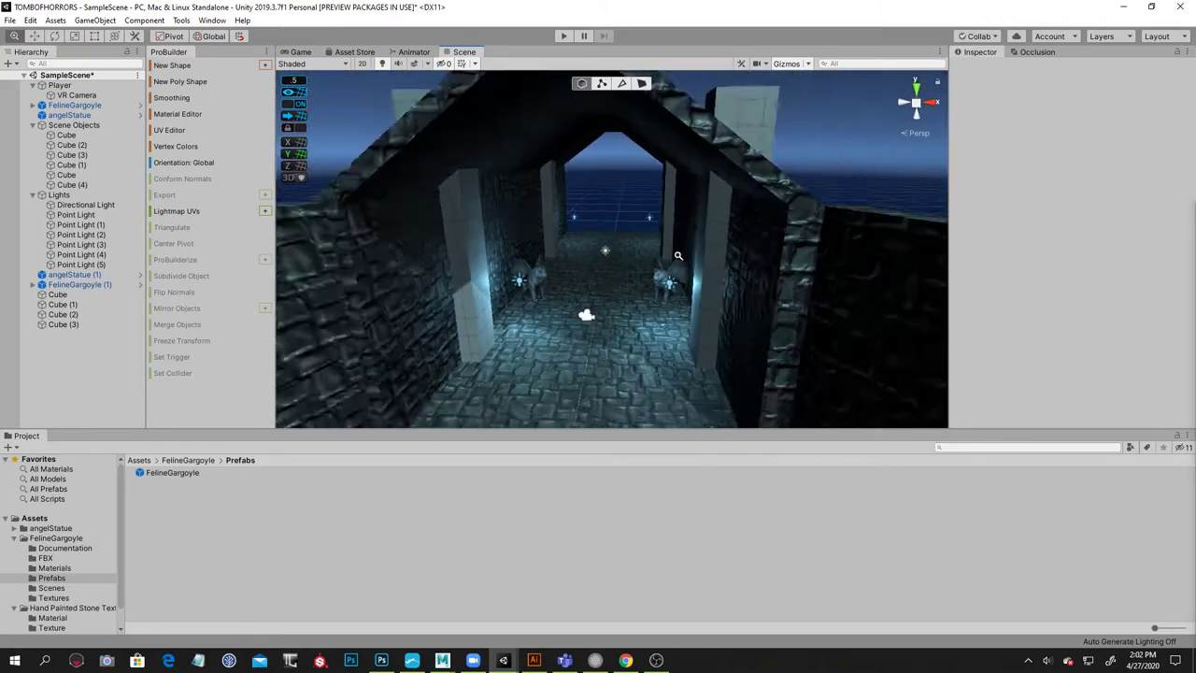
{"action": "right_click_drag", "start_coordinate": [589, 255], "coordinate": [767, 266], "text": "alt"}
{"action": "left_click_drag", "start_coordinate": [726, 289], "coordinate": [720, 301], "text": "alt"}
{"action": "left_click_drag", "start_coordinate": [728, 202], "coordinate": [549, 310], "text": "alt"}
{"action": "left_click_drag", "start_coordinate": [683, 268], "coordinate": [768, 257], "text": "alt"}
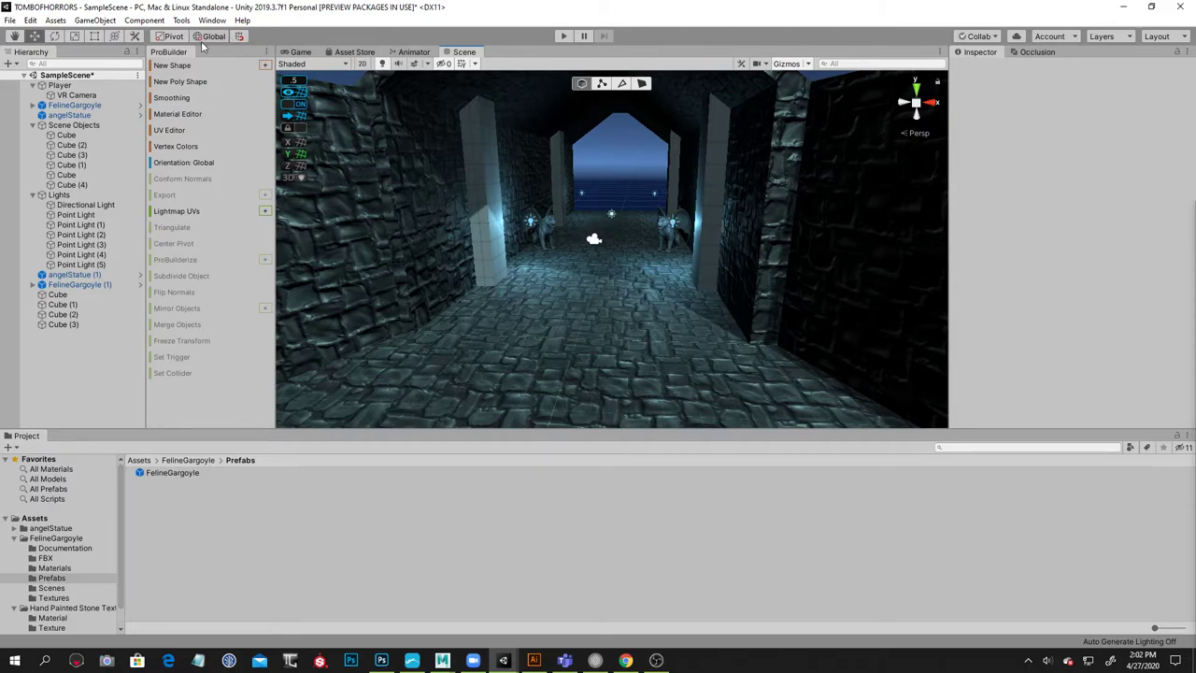
Add a Particle System effect to the scene and frame it in the corridor
{"action": "left_click", "coordinate": [104, 23]}
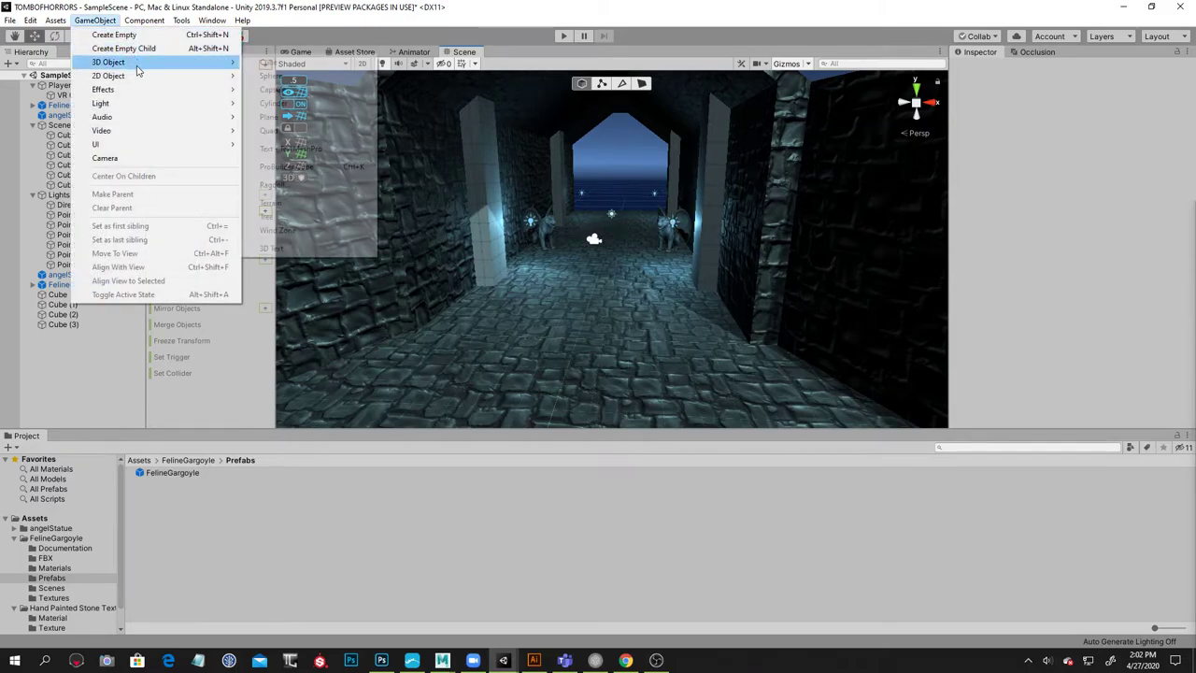
{"action": "mouse_move", "coordinate": [136, 63]}
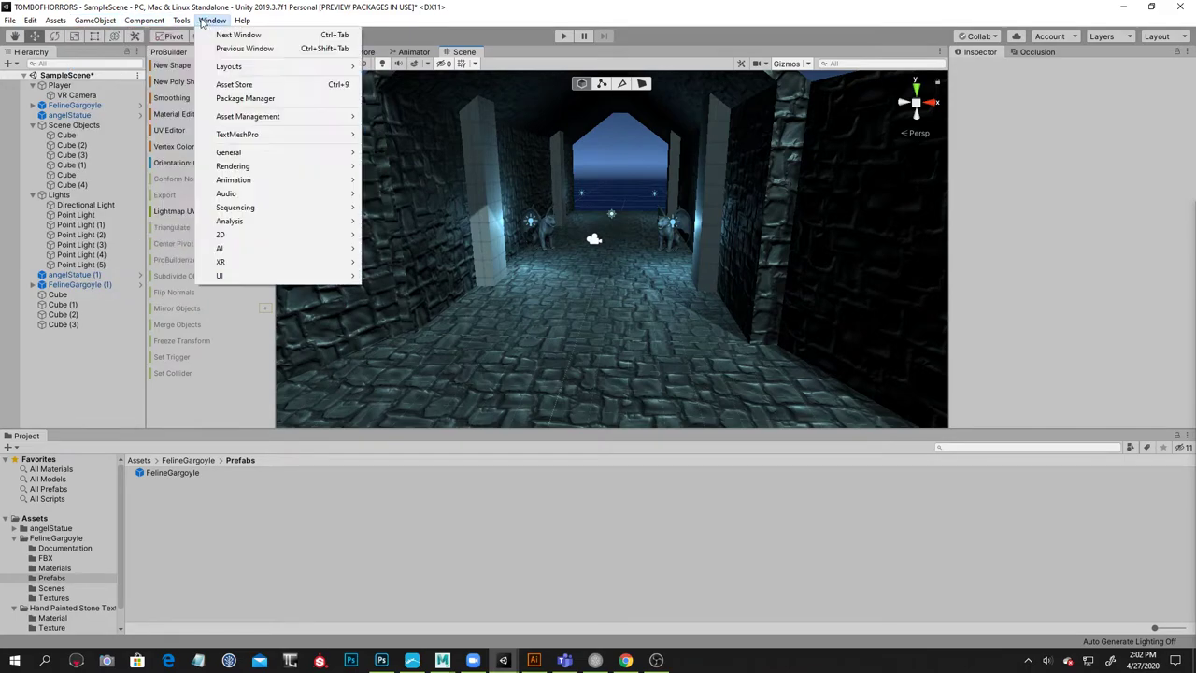
{"action": "mouse_move", "coordinate": [142, 94]}
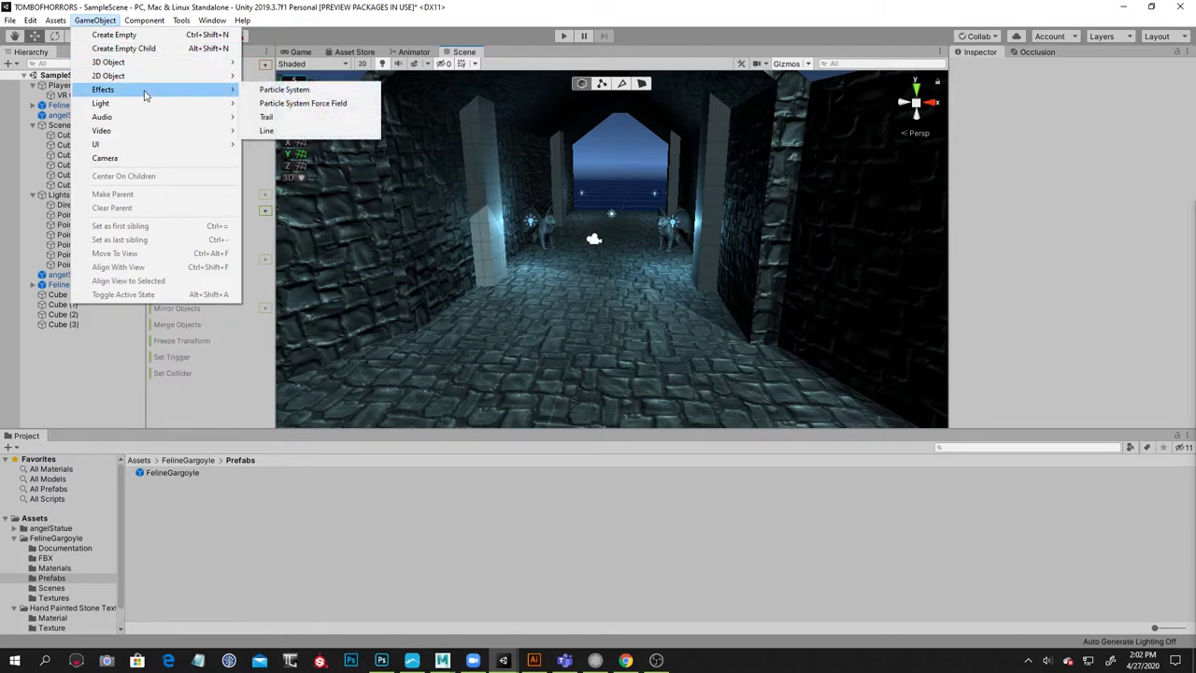
{"action": "left_click", "coordinate": [283, 89]}
{"action": "key", "text": "f"}
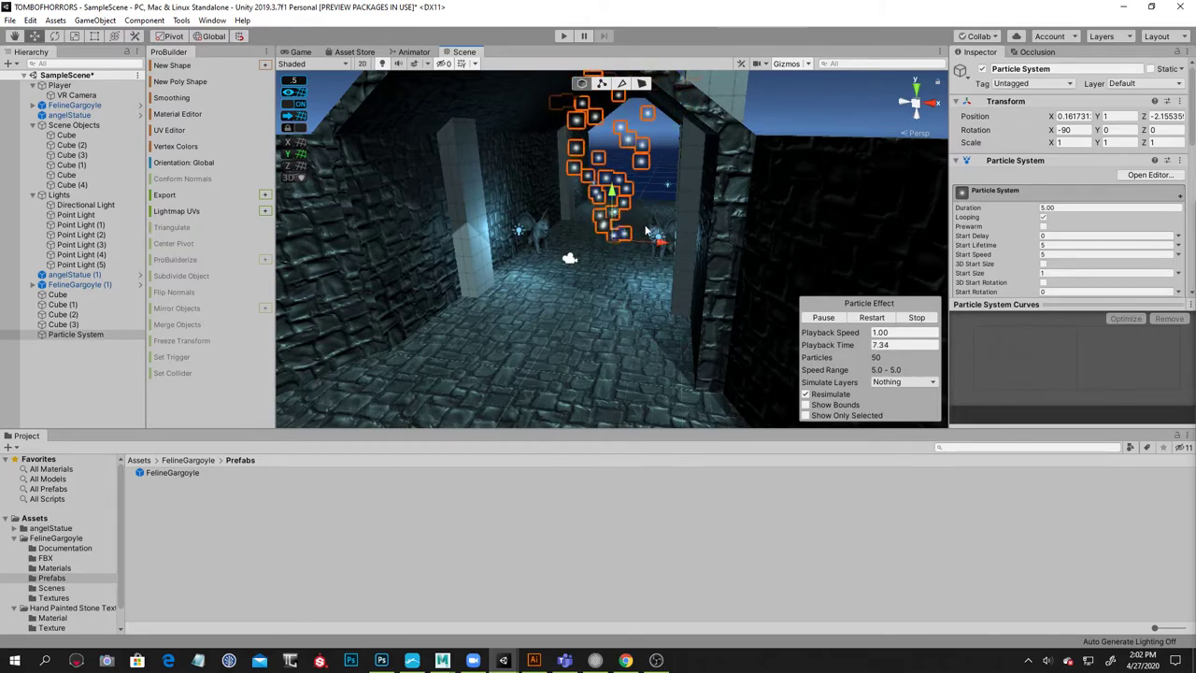
Set the particle system's Start Speed to 0
{"action": "left_click_drag", "start_coordinate": [668, 224], "coordinate": [715, 254], "text": "alt"}
{"action": "scroll", "coordinate": [650, 248], "scroll_direction": "up", "scroll_amount": 6}
{"action": "right_click_drag", "start_coordinate": [716, 254], "coordinate": [687, 252]}
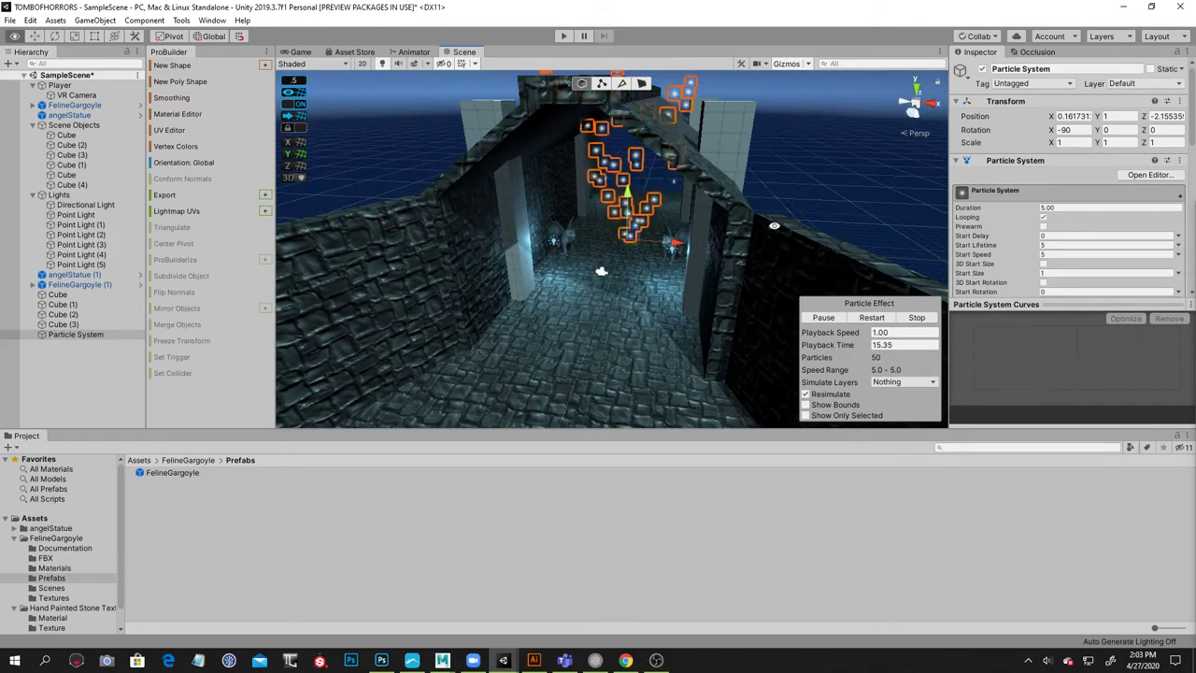
{"action": "left_click", "coordinate": [1058, 252]}
{"action": "type", "text": "0"}
{"action": "right_click_drag", "start_coordinate": [915, 241], "coordinate": [641, 197]}
{"action": "left_click_drag", "start_coordinate": [711, 227], "coordinate": [640, 192], "text": "alt"}
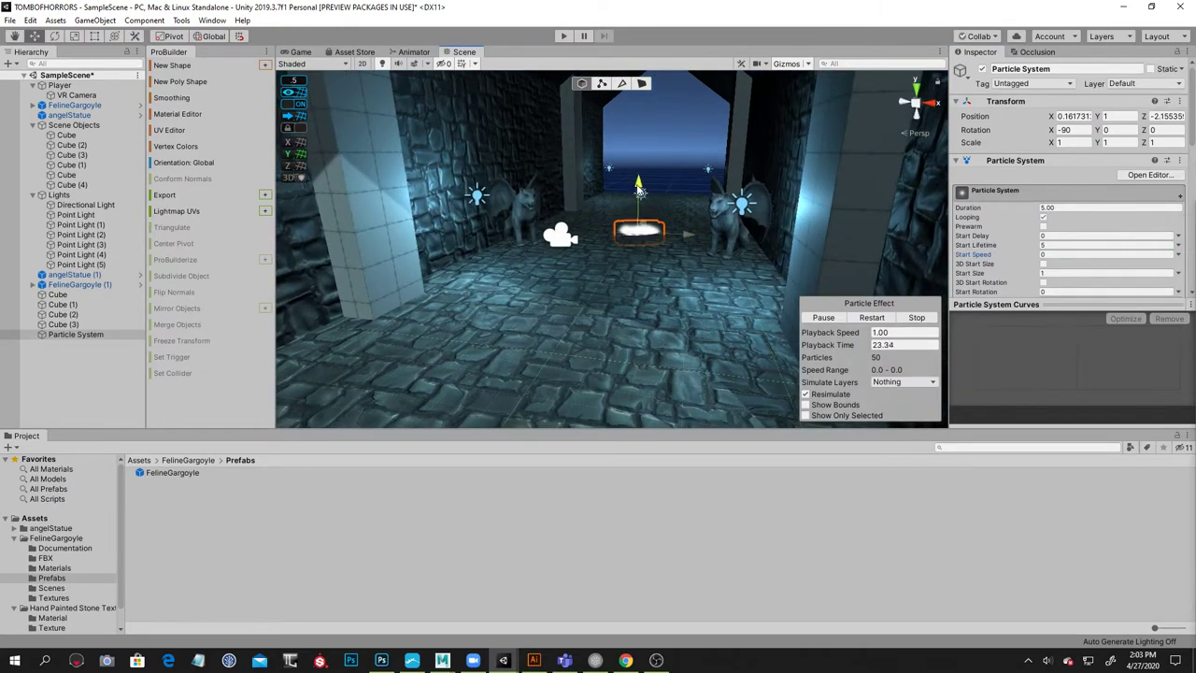
{"action": "right_click_drag", "start_coordinate": [639, 176], "coordinate": [792, 201]}
Change the particle system's emission shape to Box
{"action": "scroll", "coordinate": [1114, 199], "scroll_direction": "down", "scroll_amount": 5}
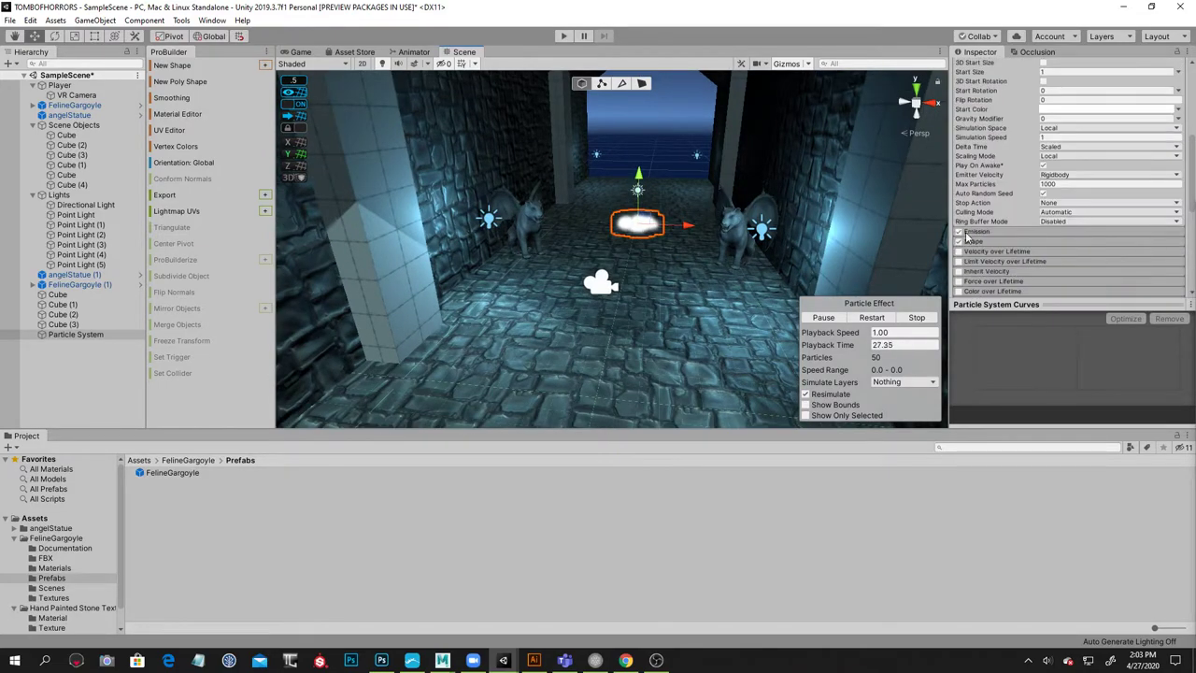
{"action": "left_click", "coordinate": [974, 243]}
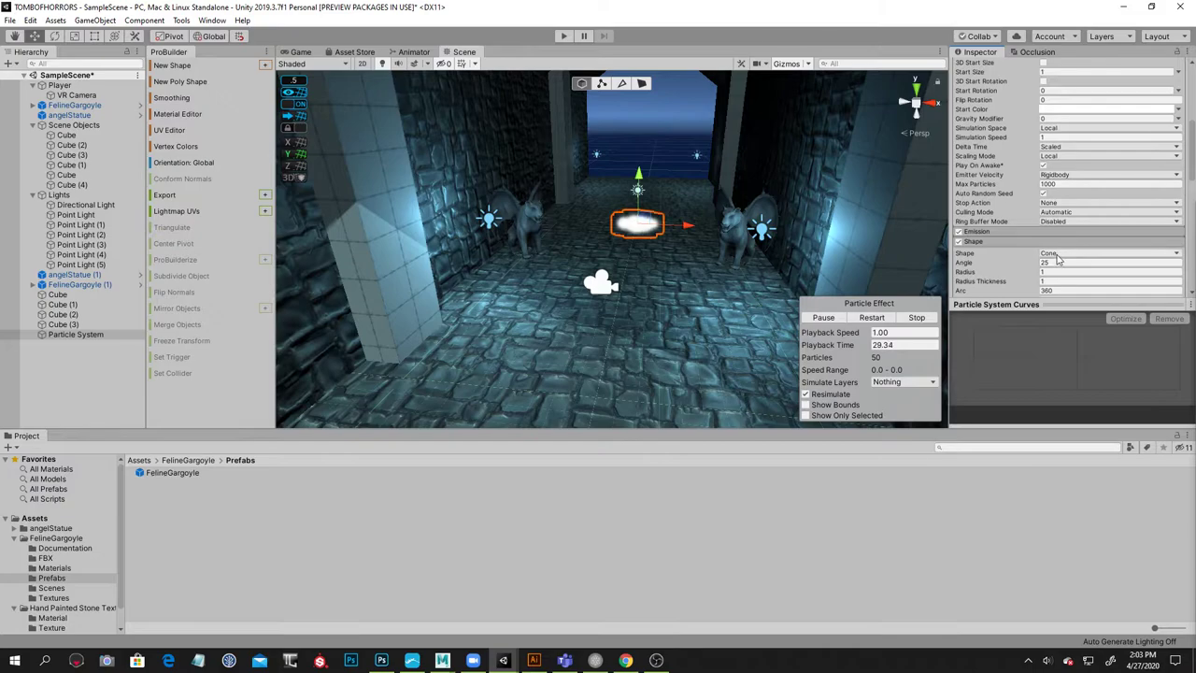
{"action": "left_click", "coordinate": [1055, 254]}
{"action": "left_click", "coordinate": [1013, 319]}
{"action": "left_click_drag", "start_coordinate": [784, 184], "coordinate": [754, 220], "text": "alt"}
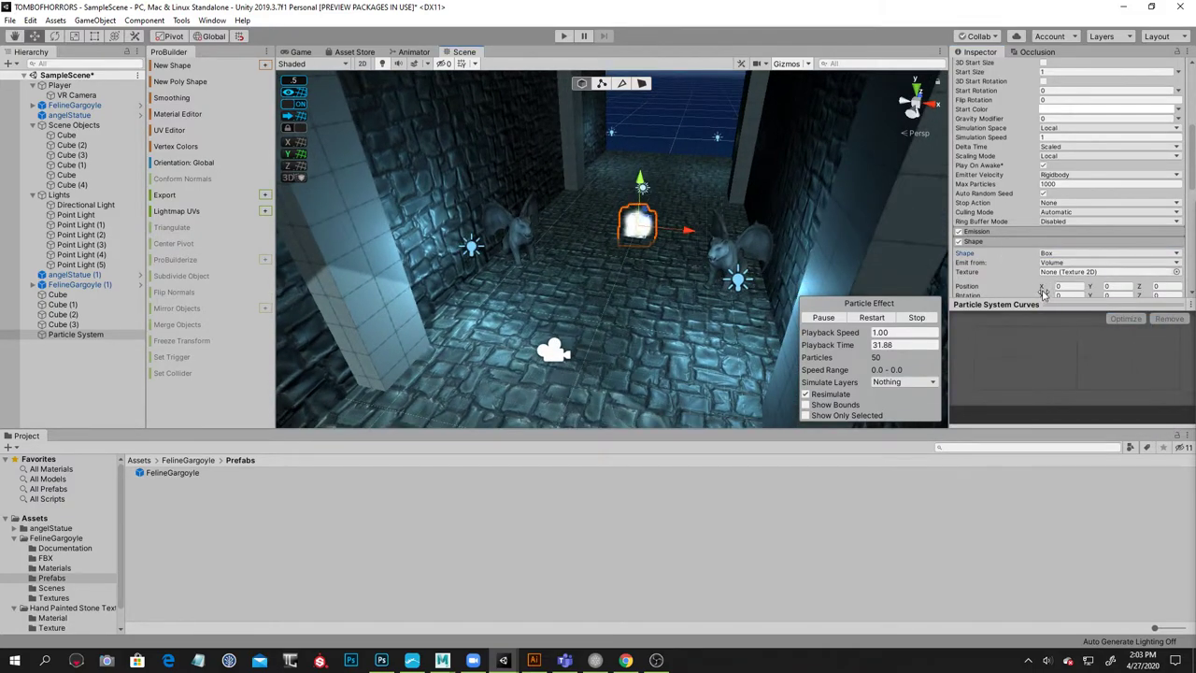
Scale the box emitter to X 11.27, Y 25.83 and Z 1 so it covers the corridor floor
{"action": "scroll", "coordinate": [1046, 290], "scroll_direction": "down", "scroll_amount": 3}
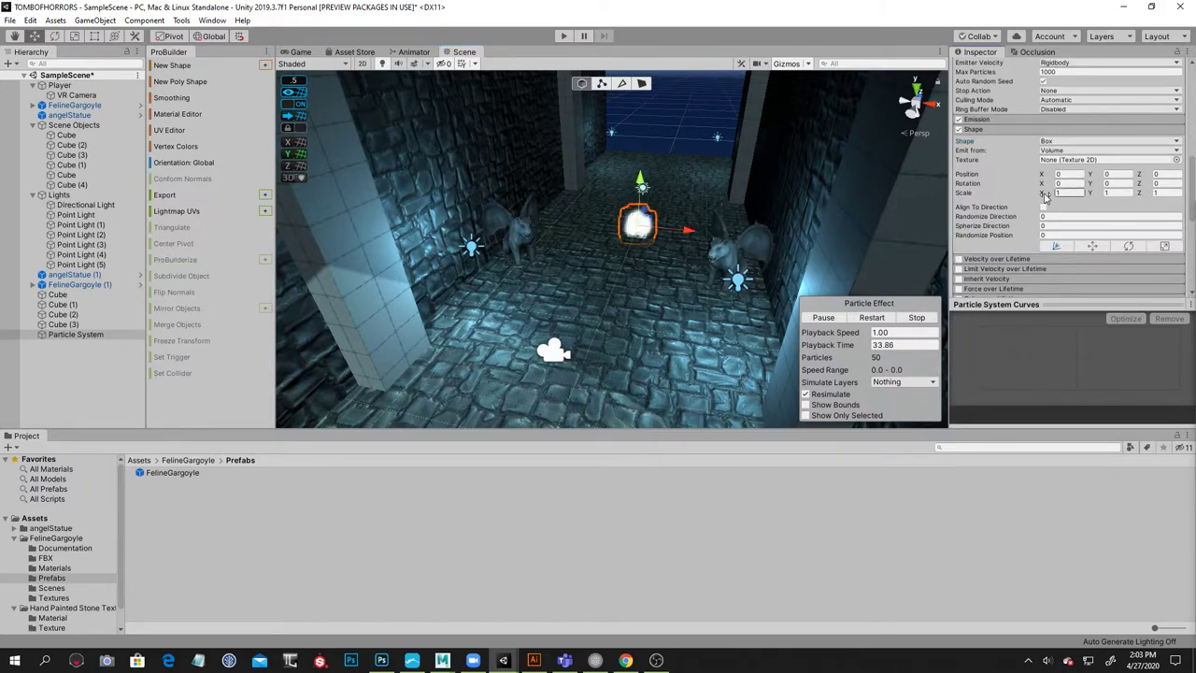
{"action": "left_click_drag", "start_coordinate": [1177, 184], "coordinate": [84, 182]}
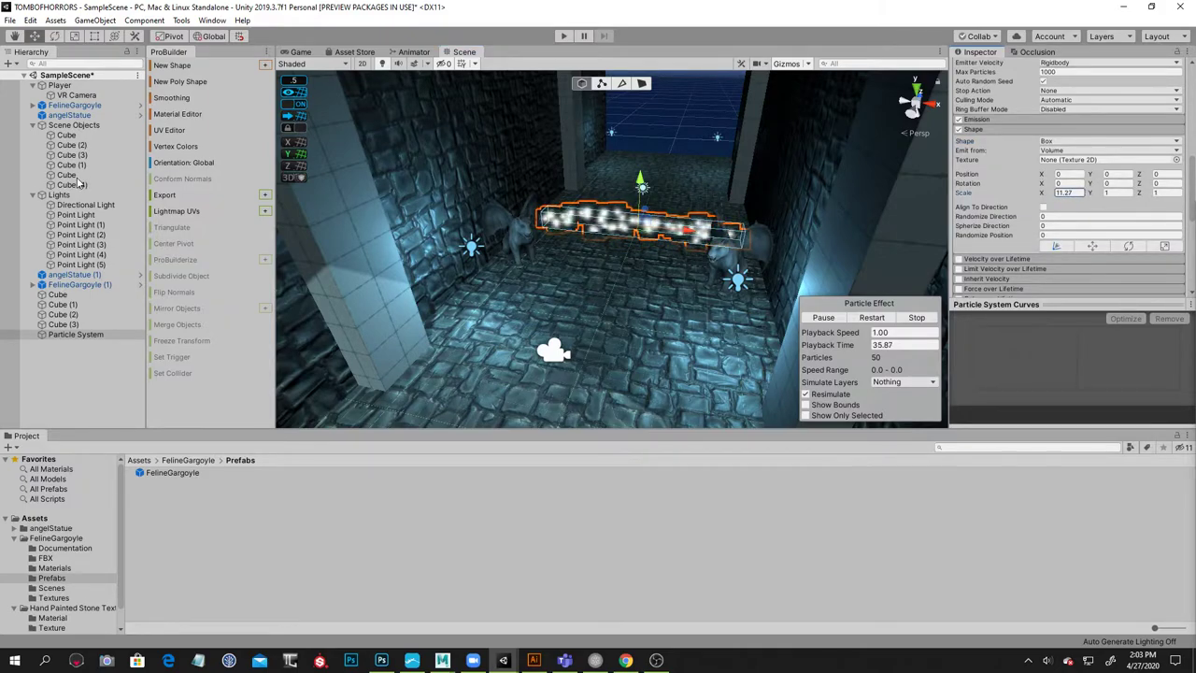
{"action": "left_click_drag", "start_coordinate": [1140, 191], "coordinate": [159, 201]}
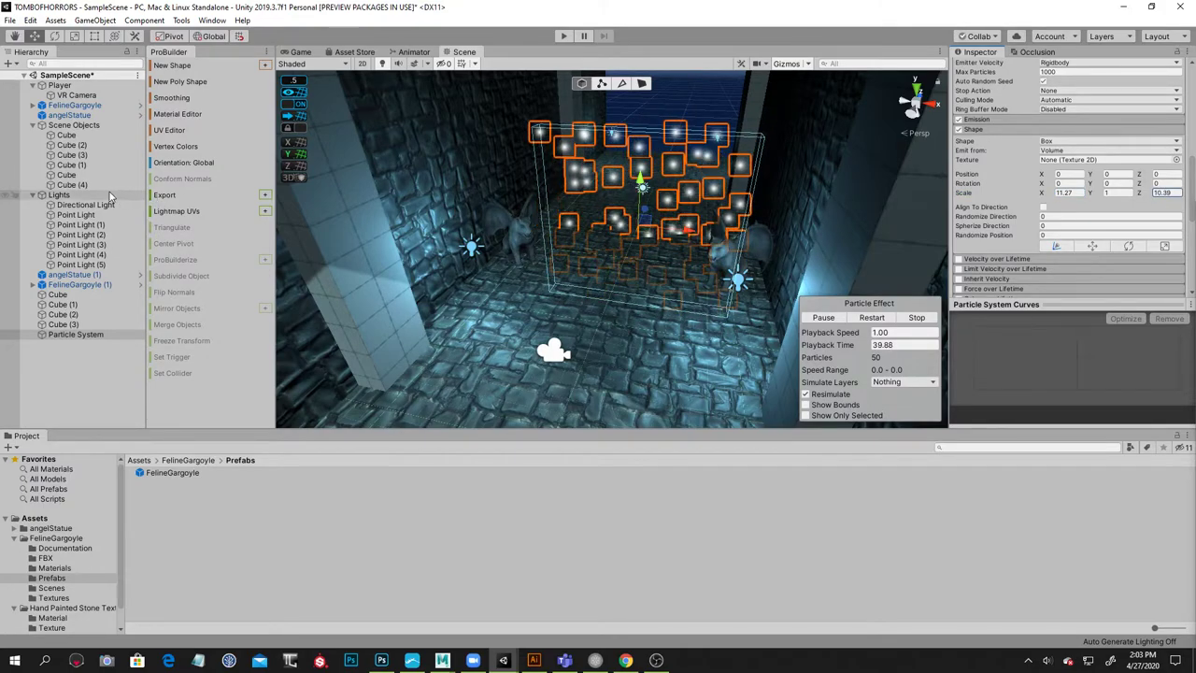
{"action": "type", "text": "1"}
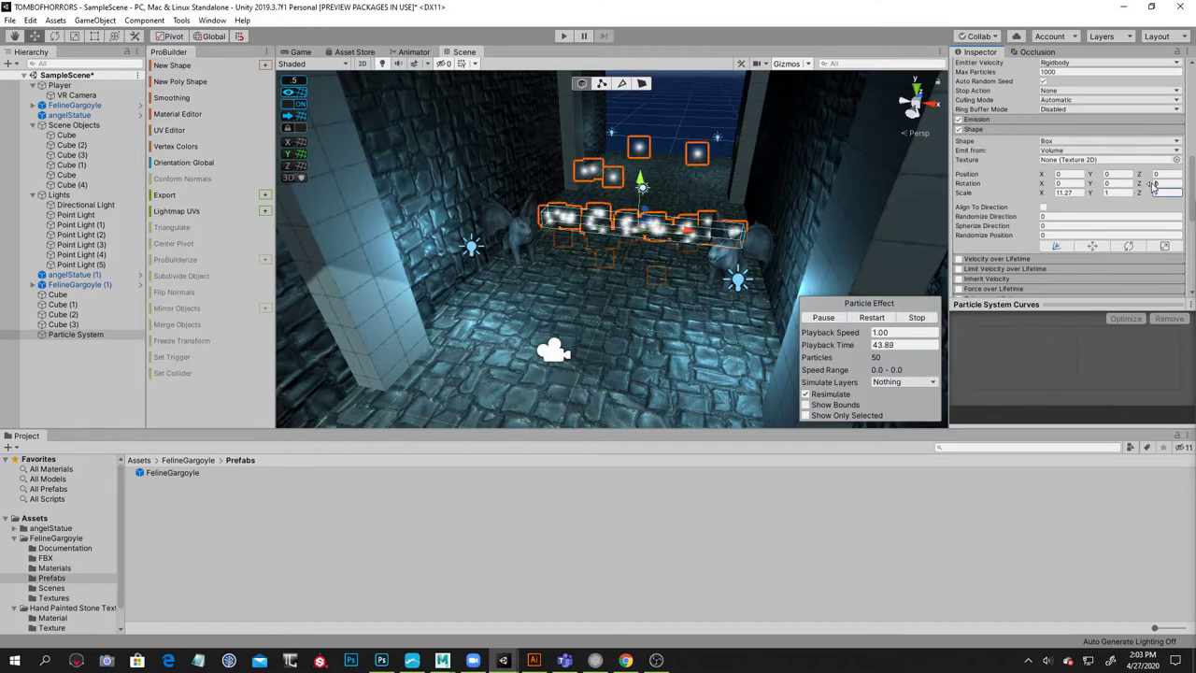
{"action": "left_click_drag", "start_coordinate": [1172, 191], "coordinate": [422, 213]}
{"action": "left_click_drag", "start_coordinate": [578, 247], "coordinate": [513, 231], "text": "alt"}
{"action": "left_click_drag", "start_coordinate": [785, 235], "coordinate": [819, 238], "text": "alt"}
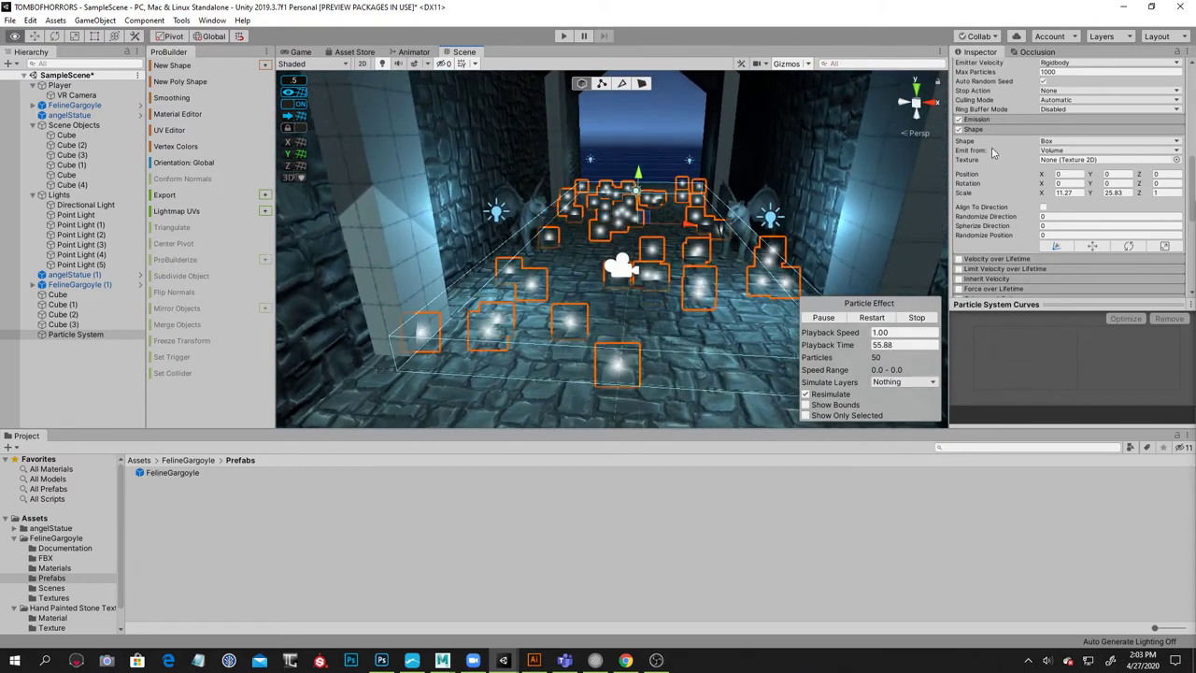
Set the particles' Start Size to Random Between Two Constants, from 3 to 10
{"action": "scroll", "coordinate": [1088, 182], "scroll_direction": "up", "scroll_amount": 10}
{"action": "scroll", "coordinate": [1088, 183], "scroll_direction": "down", "scroll_amount": 3}
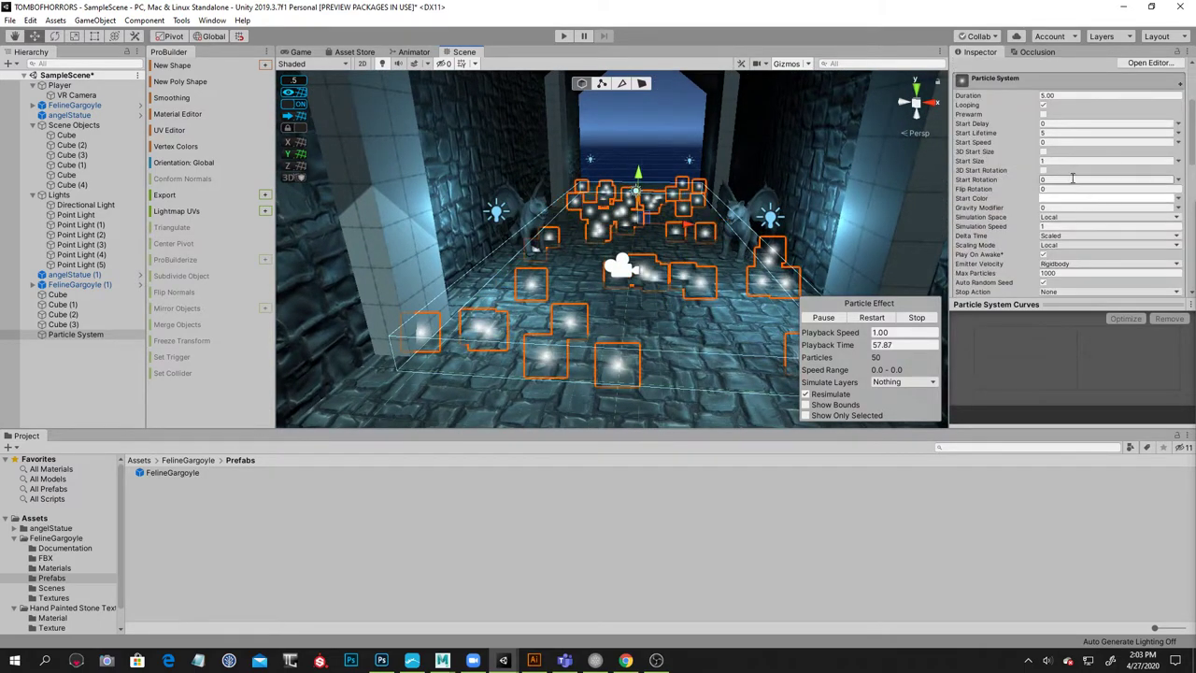
{"action": "left_click", "coordinate": [1177, 161]}
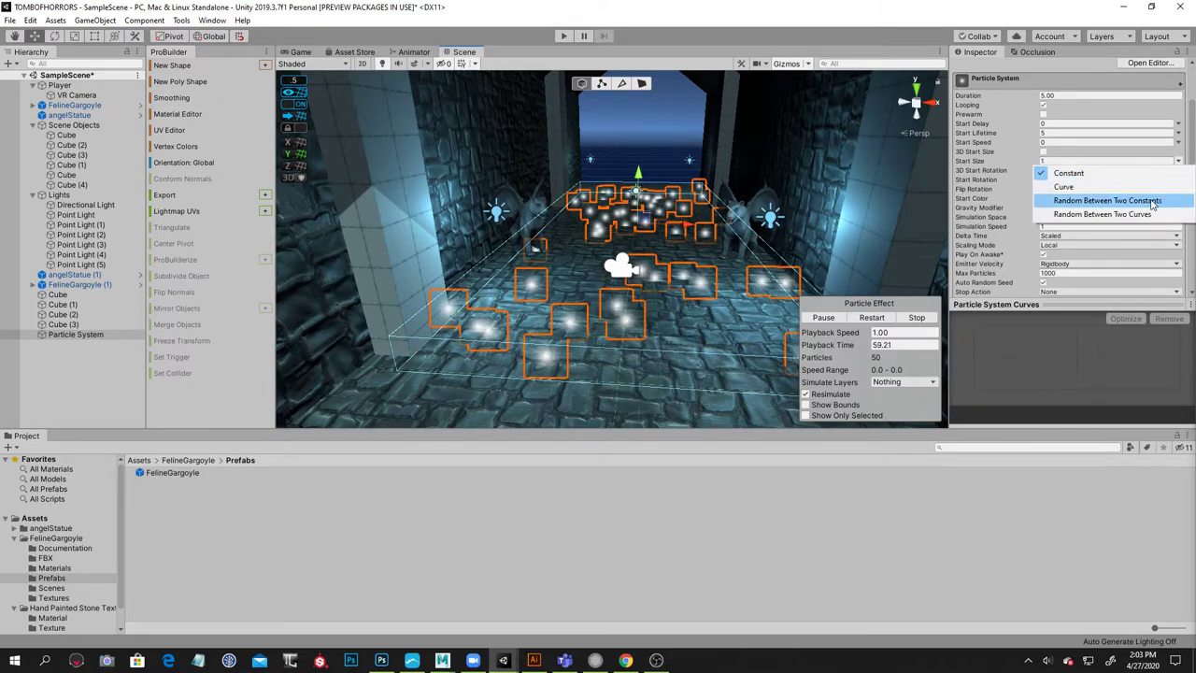
{"action": "left_click", "coordinate": [1161, 200]}
{"action": "left_click", "coordinate": [1062, 160]}
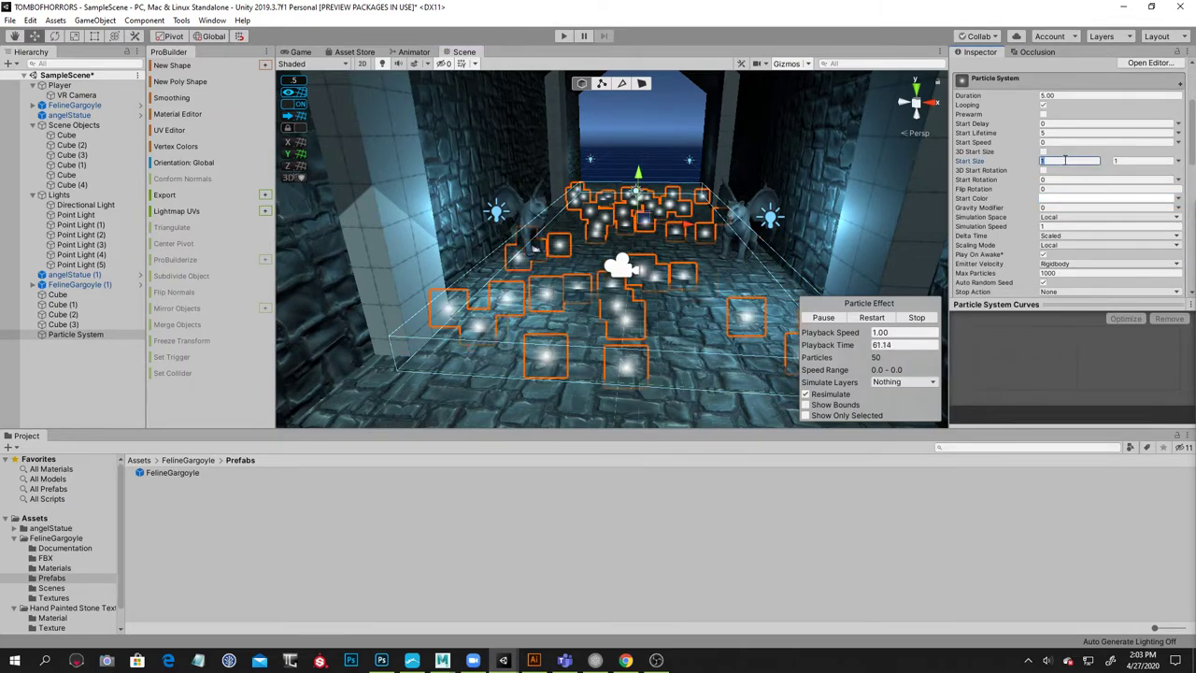
{"action": "type", "text": "3"}
{"action": "left_click", "coordinate": [1131, 161]}
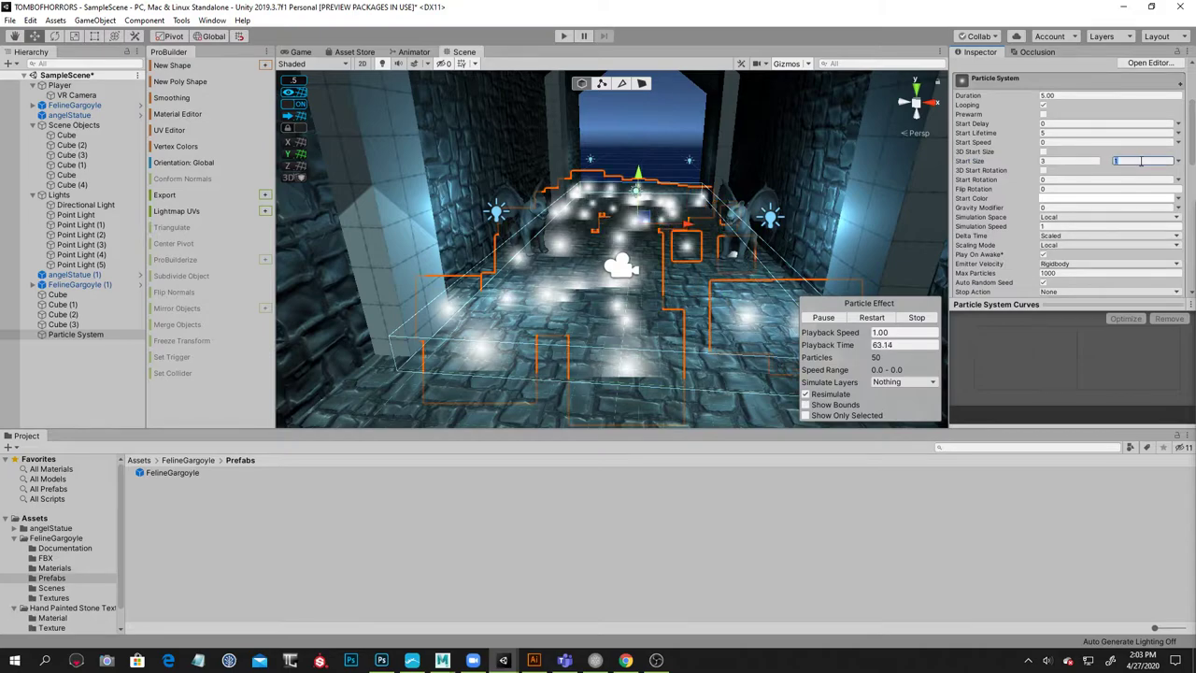
{"action": "type", "text": "10"}
{"action": "key", "text": "Return"}
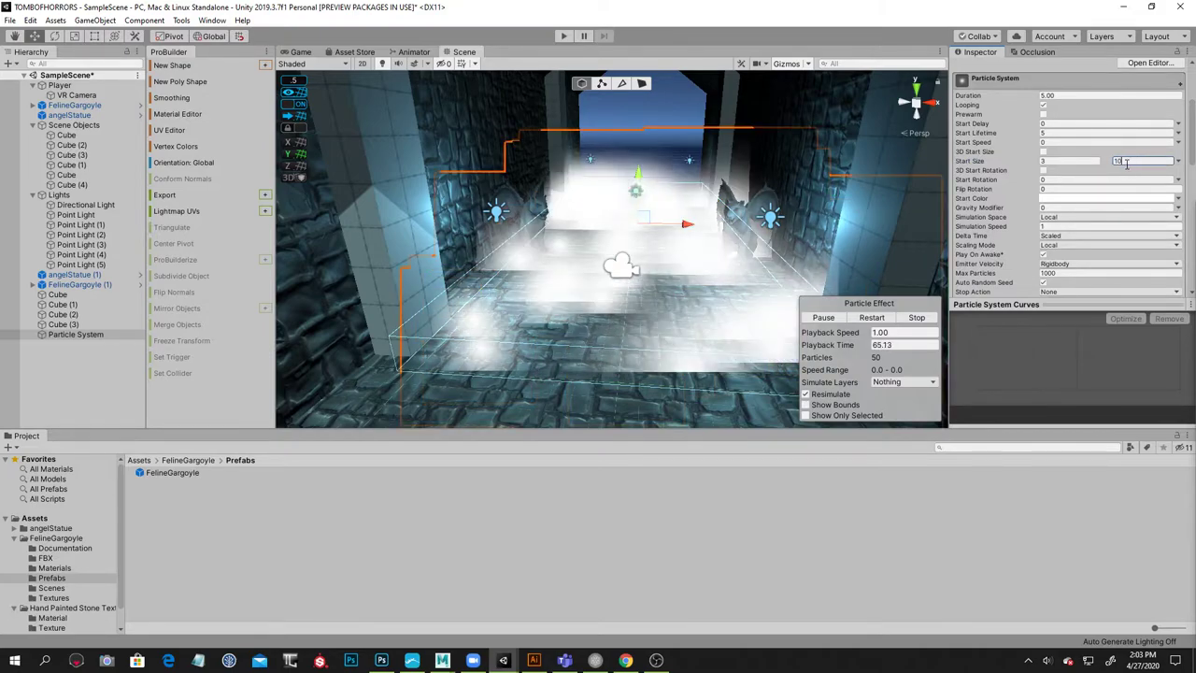
{"action": "left_click_drag", "start_coordinate": [856, 137], "coordinate": [829, 134], "text": "alt"}
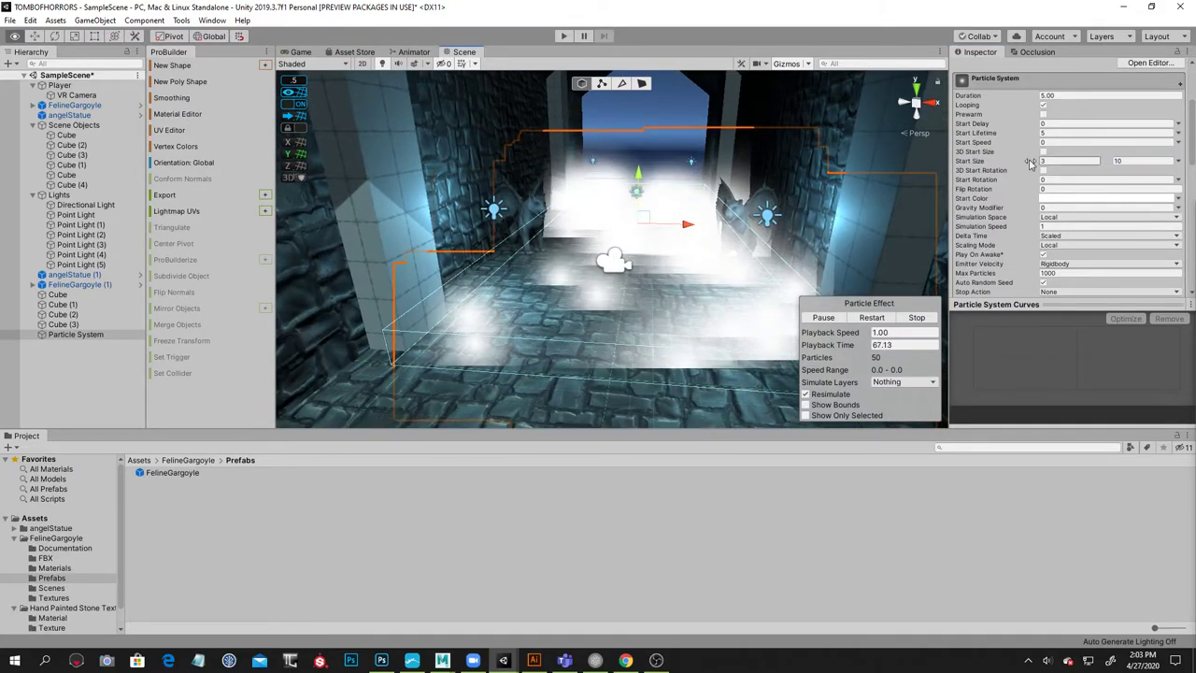
{"action": "mouse_move", "coordinate": [793, 201]}
{"action": "left_mouse_down", "text": "alt"}
{"action": "mouse_move", "coordinate": [824, 181]}
{"action": "mouse_move", "coordinate": [809, 185]}
{"action": "left_mouse_up", "text": "alt"}
Enable Color over Lifetime and give its gradient alpha 0 at both ends, with two intermediate alpha keys, one at 77.4% with alpha 194
{"action": "scroll", "coordinate": [1045, 224], "scroll_direction": "down", "scroll_amount": 6}
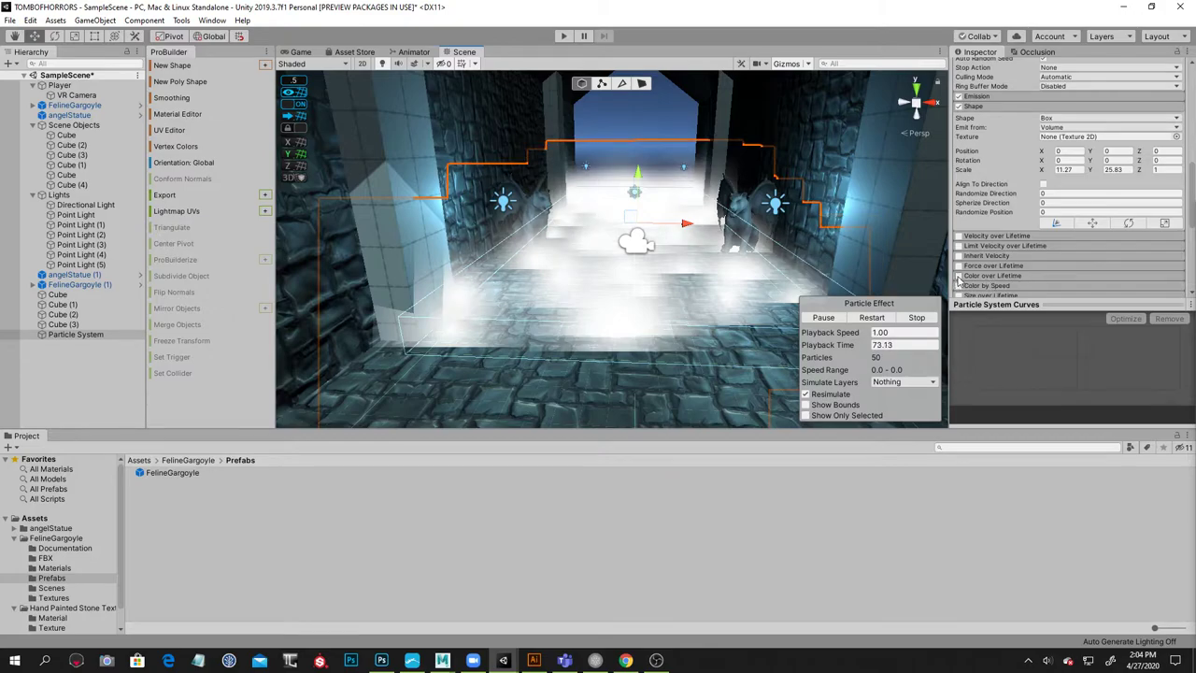
{"action": "left_click", "coordinate": [981, 278]}
{"action": "scroll", "coordinate": [1039, 270], "scroll_direction": "down", "scroll_amount": 3}
{"action": "left_click", "coordinate": [1102, 175]}
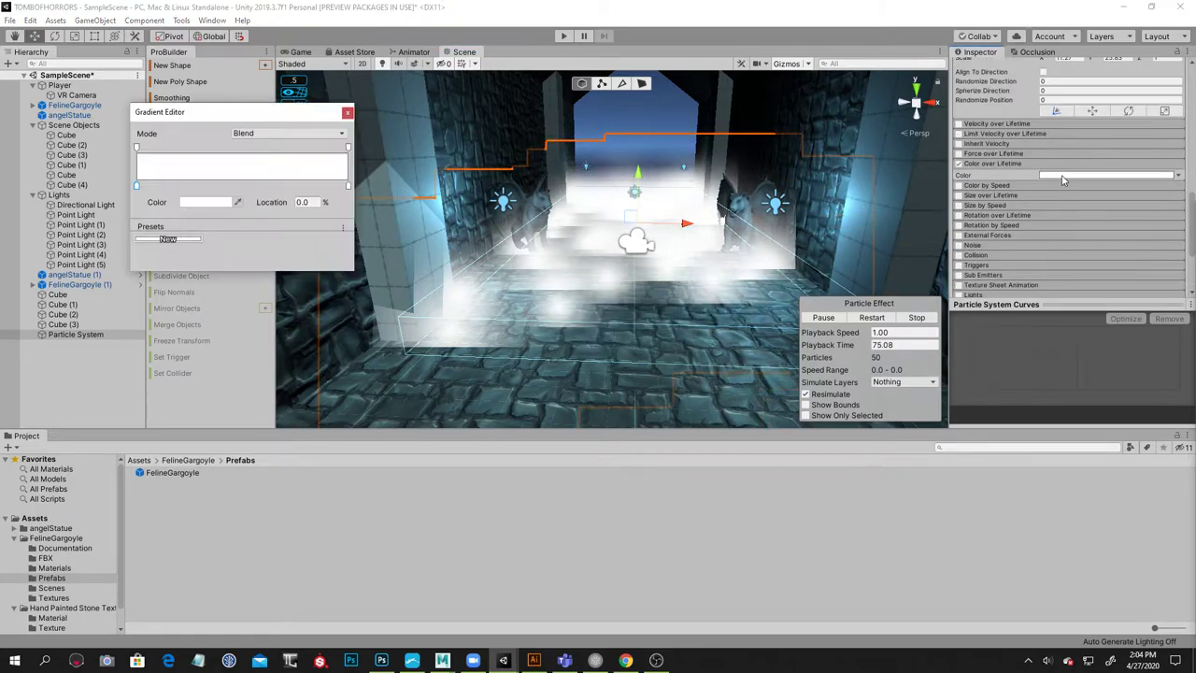
{"action": "left_click", "coordinate": [136, 148]}
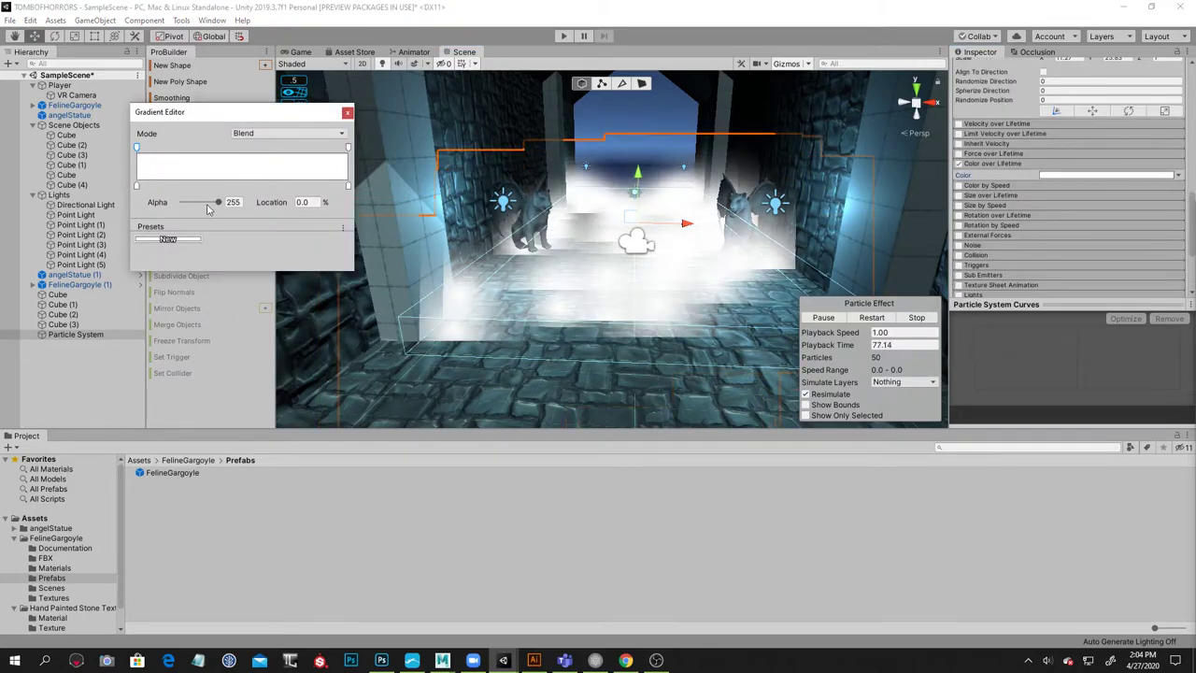
{"action": "mouse_move", "coordinate": [218, 205]}
{"action": "left_mouse_down"}
{"action": "mouse_move", "coordinate": [161, 205]}
{"action": "mouse_move", "coordinate": [195, 207]}
{"action": "left_mouse_up"}
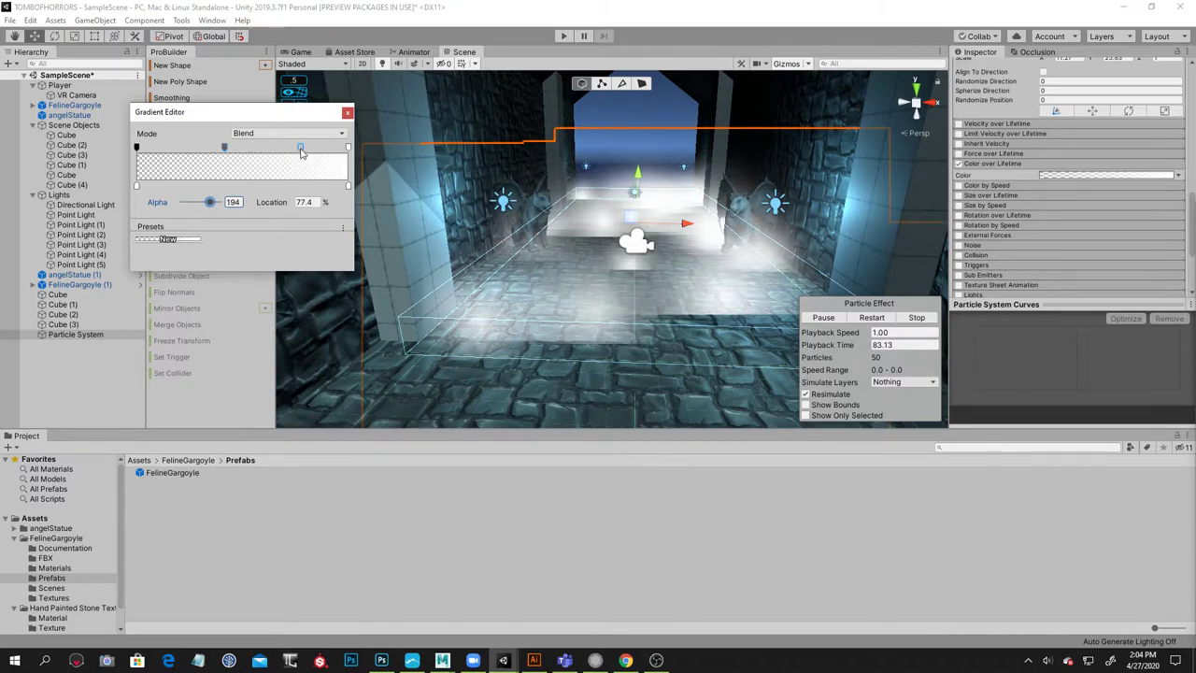
{"action": "left_click", "coordinate": [348, 148]}
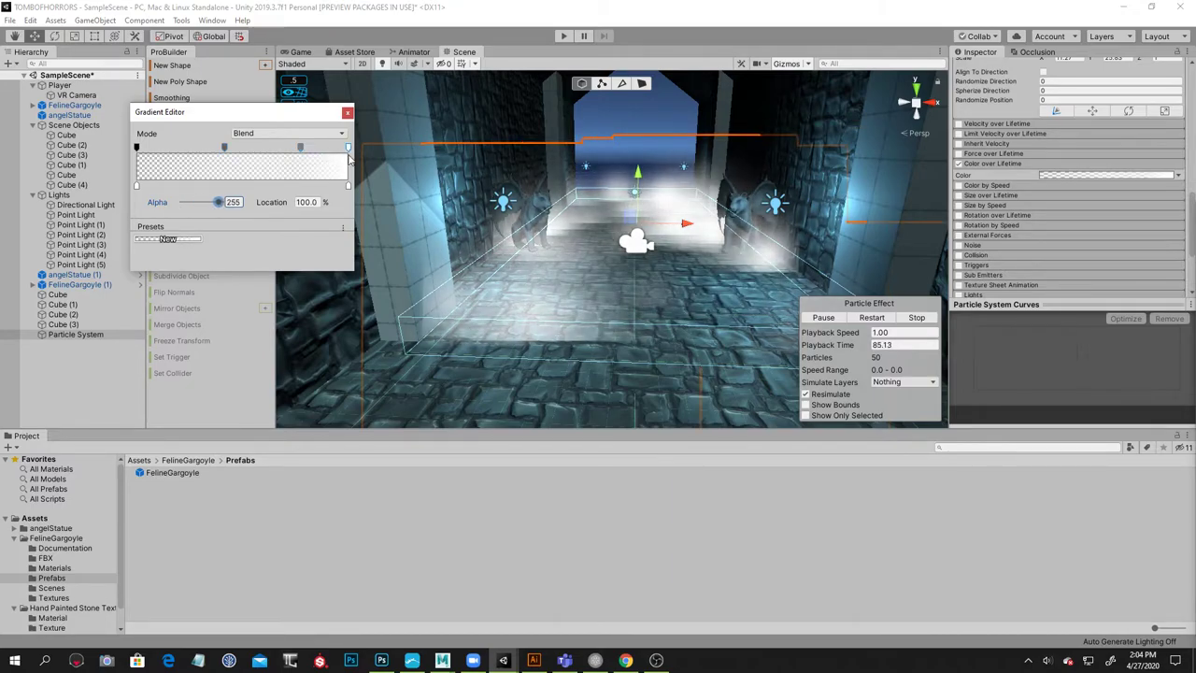
{"action": "left_click_drag", "start_coordinate": [217, 202], "coordinate": [119, 203]}
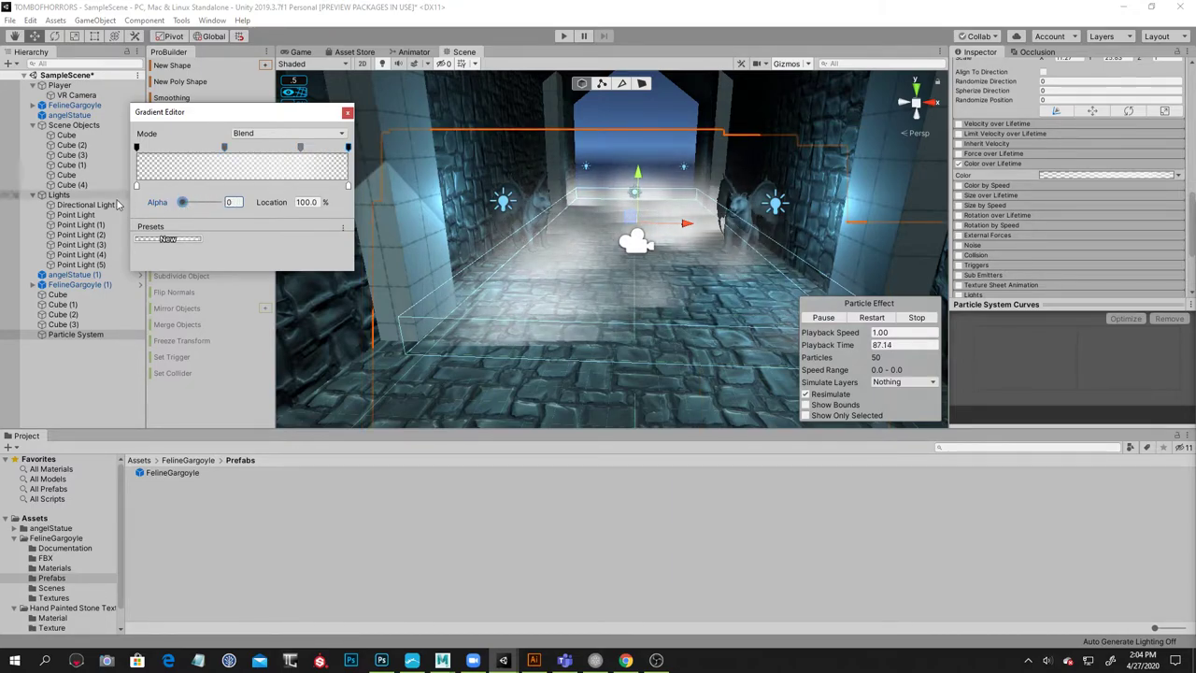
Set the Color over Lifetime gradient's 77.4% alpha key to 128 and close the Gradient Editor
{"action": "left_click", "coordinate": [136, 148]}
{"action": "left_click", "coordinate": [225, 147]}
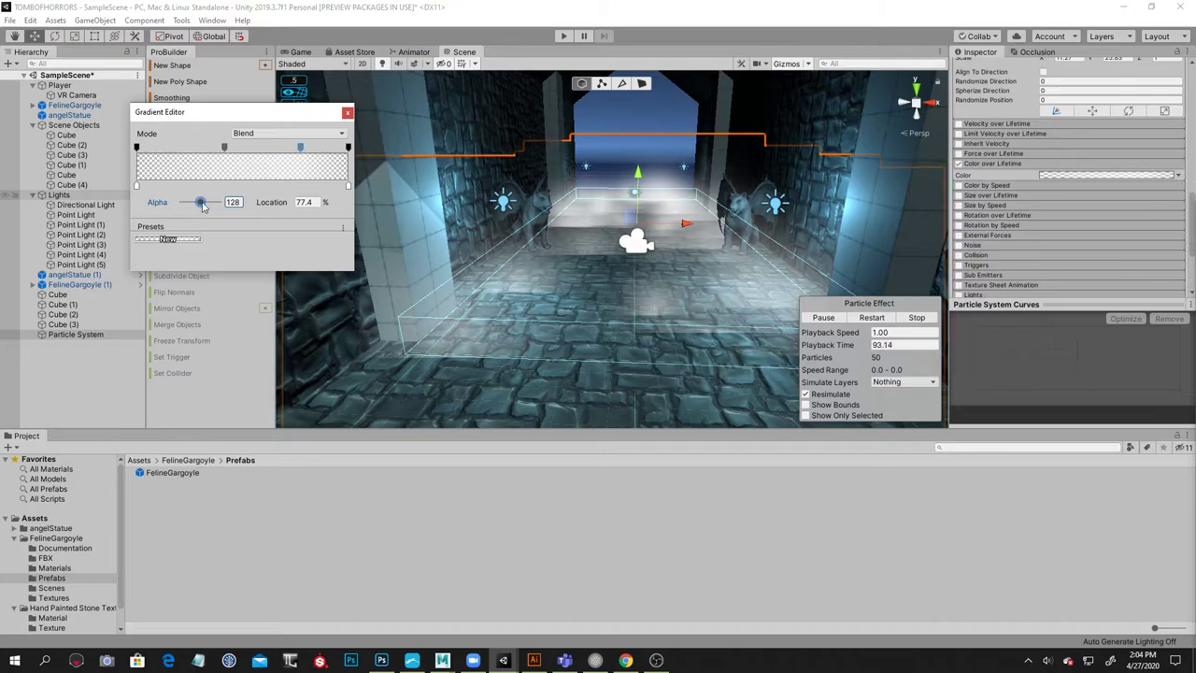
{"action": "left_click", "coordinate": [347, 147]}
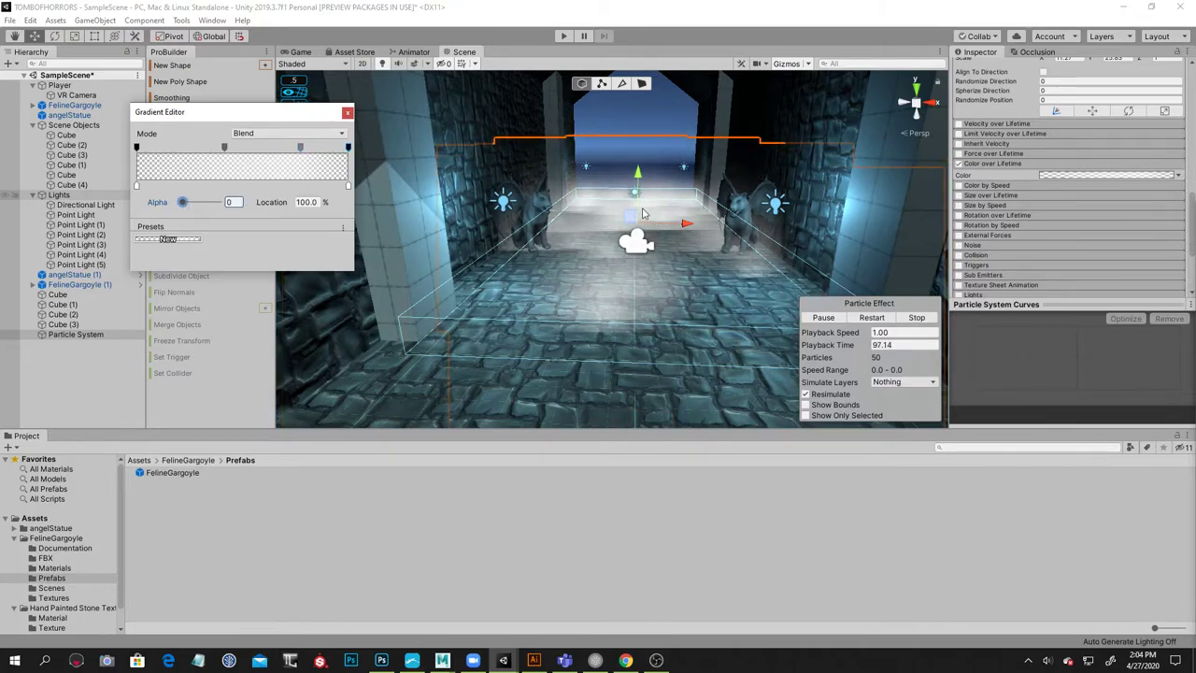
{"action": "left_click", "coordinate": [349, 113]}
Set the particle system's Duration to 8 and its Start Lifetime to 10
{"action": "left_click_drag", "start_coordinate": [693, 179], "coordinate": [781, 185], "text": "alt"}
{"action": "scroll", "coordinate": [1031, 148], "scroll_direction": "up", "scroll_amount": 10}
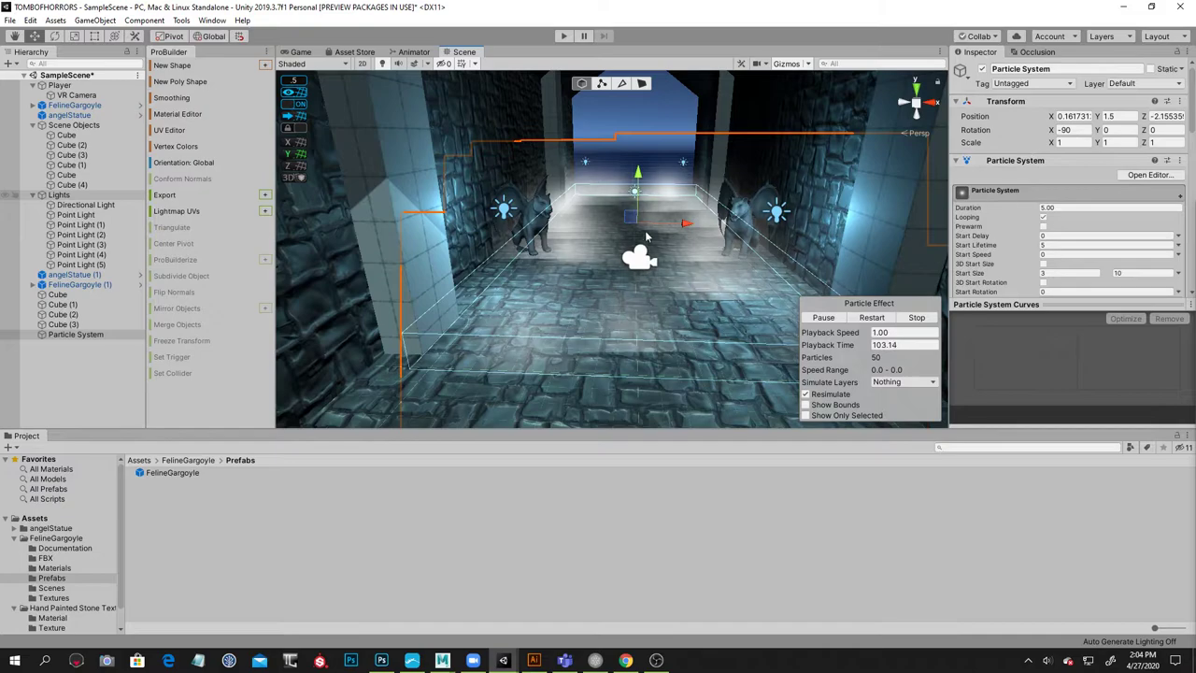
{"action": "left_click", "coordinate": [1067, 208]}
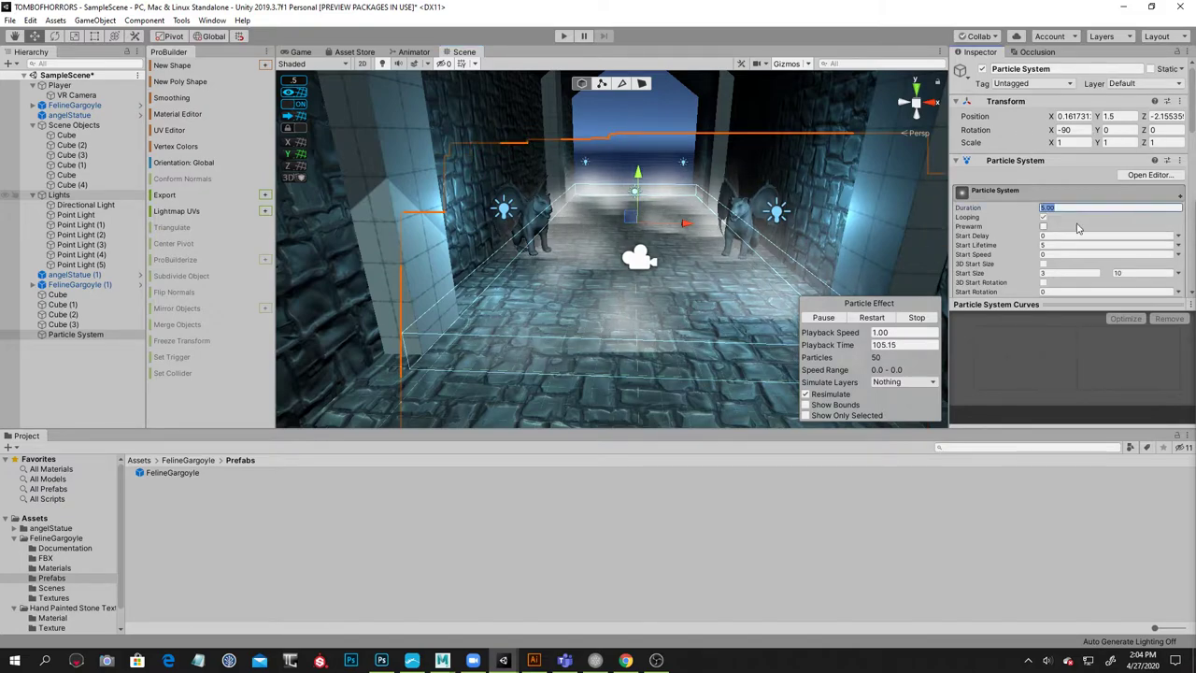
{"action": "type", "text": "8"}
{"action": "left_click", "coordinate": [1058, 253]}
{"action": "left_click", "coordinate": [1060, 244]}
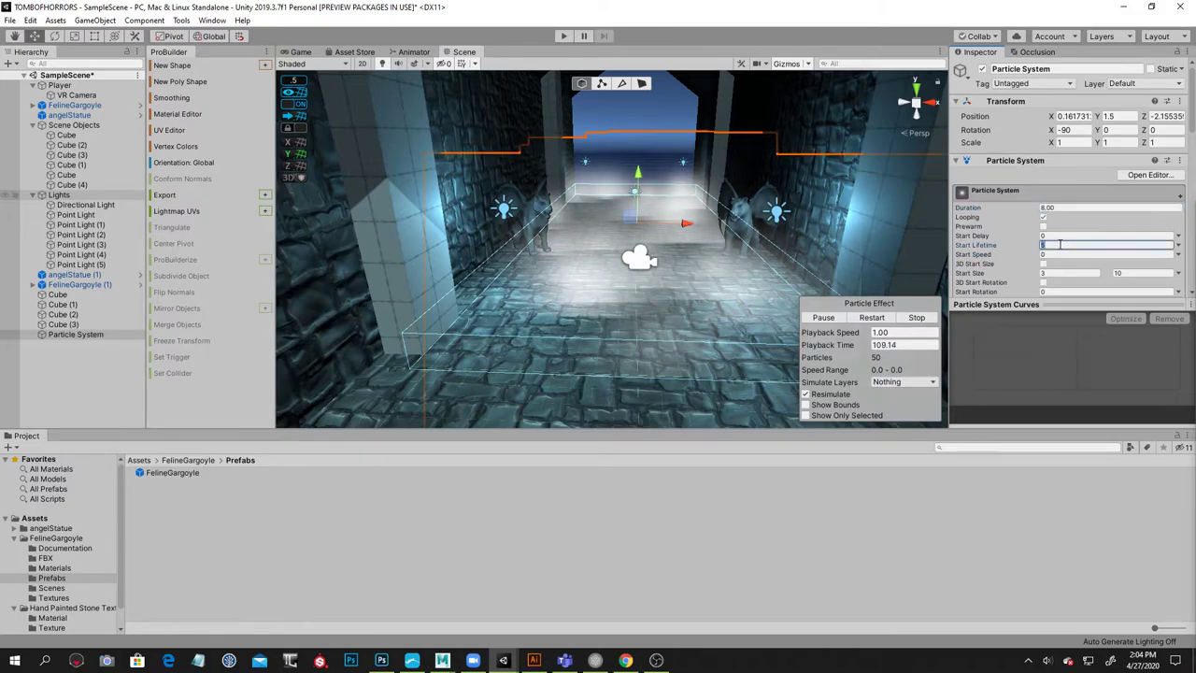
{"action": "type", "text": "10"}
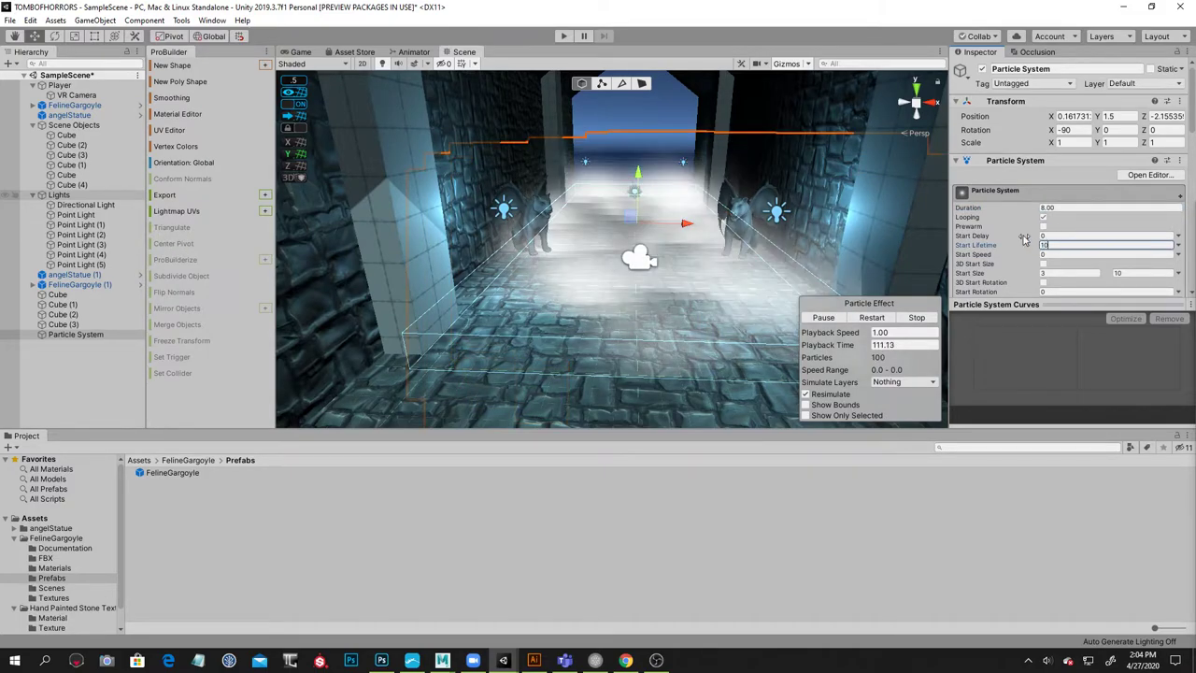
In the Color over Lifetime gradient, lower the alpha of the intermediate keys at 41.5% and 77.1%
{"action": "left_click_drag", "start_coordinate": [744, 201], "coordinate": [800, 155], "text": "alt"}
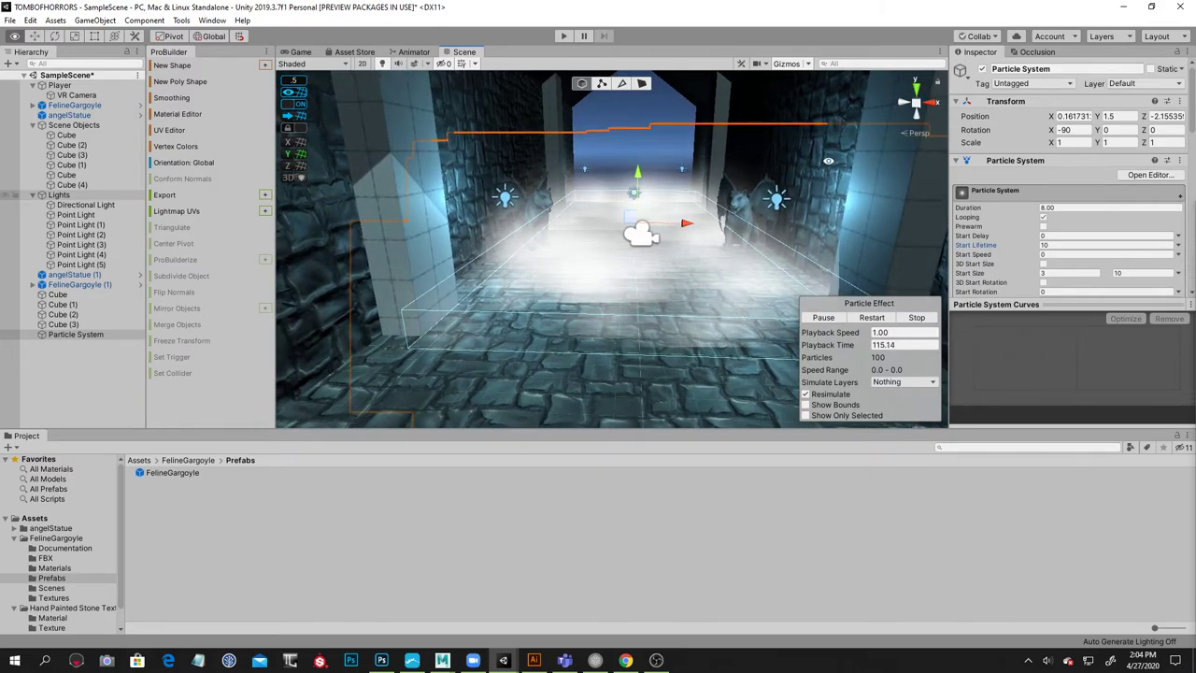
{"action": "mouse_move", "coordinate": [696, 237]}
{"action": "left_mouse_down", "text": "alt"}
{"action": "mouse_move", "coordinate": [682, 196]}
{"action": "mouse_move", "coordinate": [702, 228]}
{"action": "left_mouse_up", "text": "alt"}
{"action": "scroll", "coordinate": [1063, 254], "scroll_direction": "down", "scroll_amount": 10}
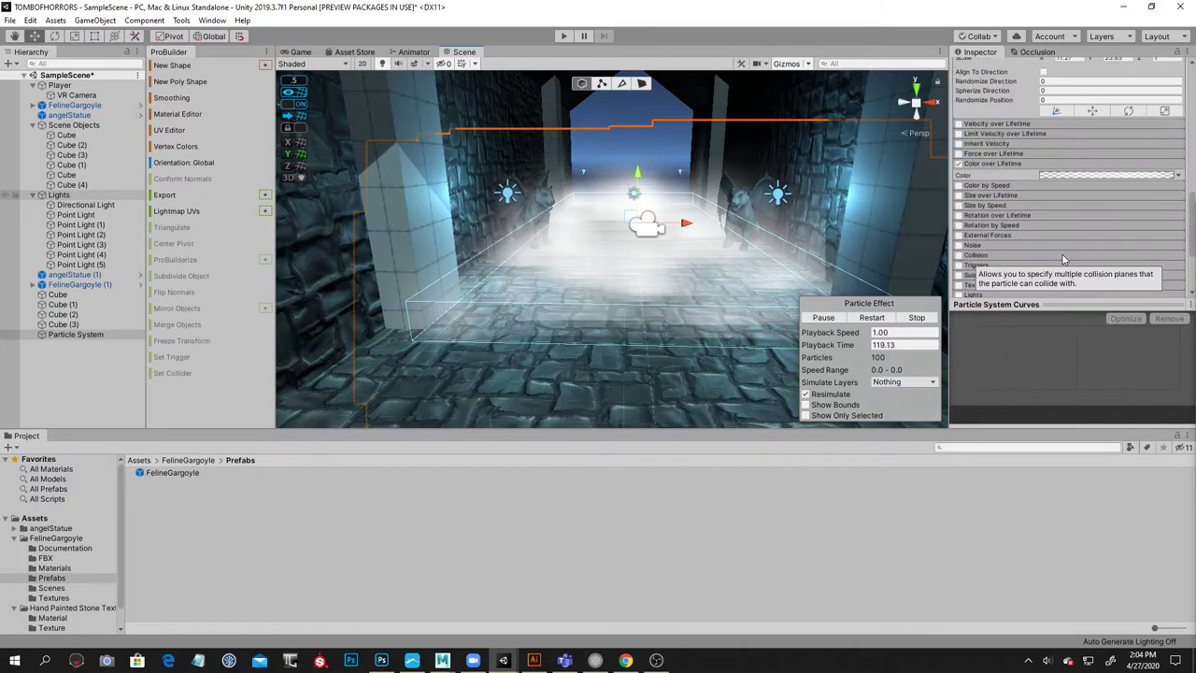
{"action": "left_click", "coordinate": [1045, 162]}
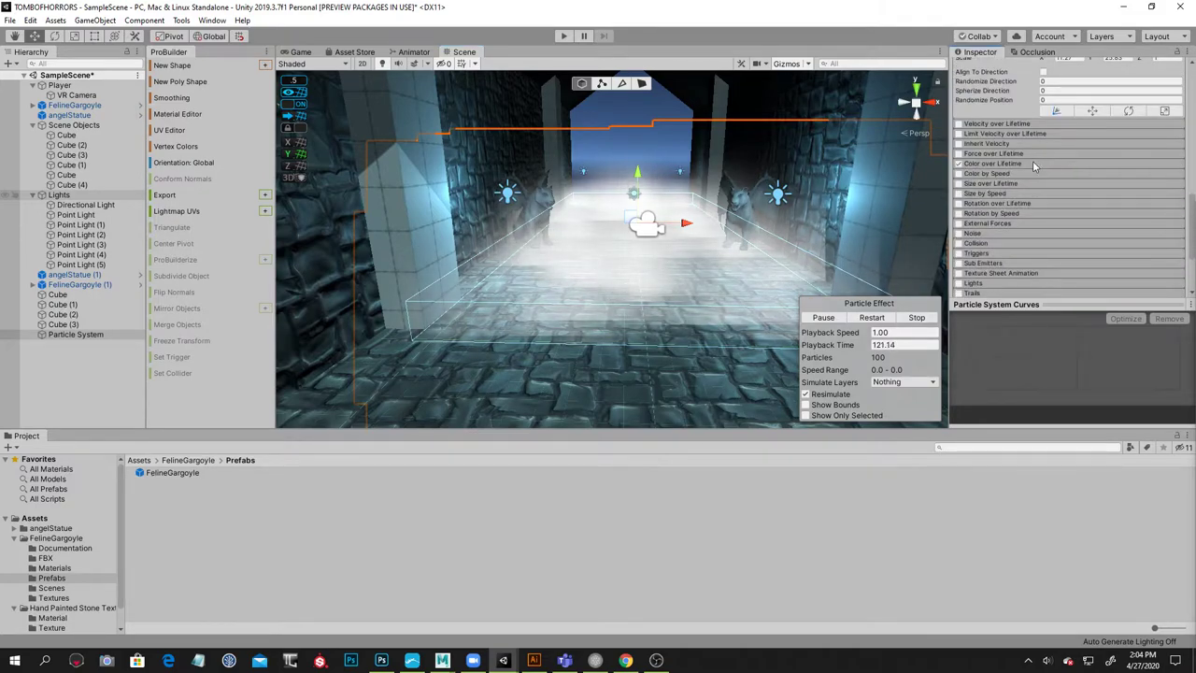
{"action": "left_click", "coordinate": [994, 162]}
{"action": "left_click", "coordinate": [1076, 176]}
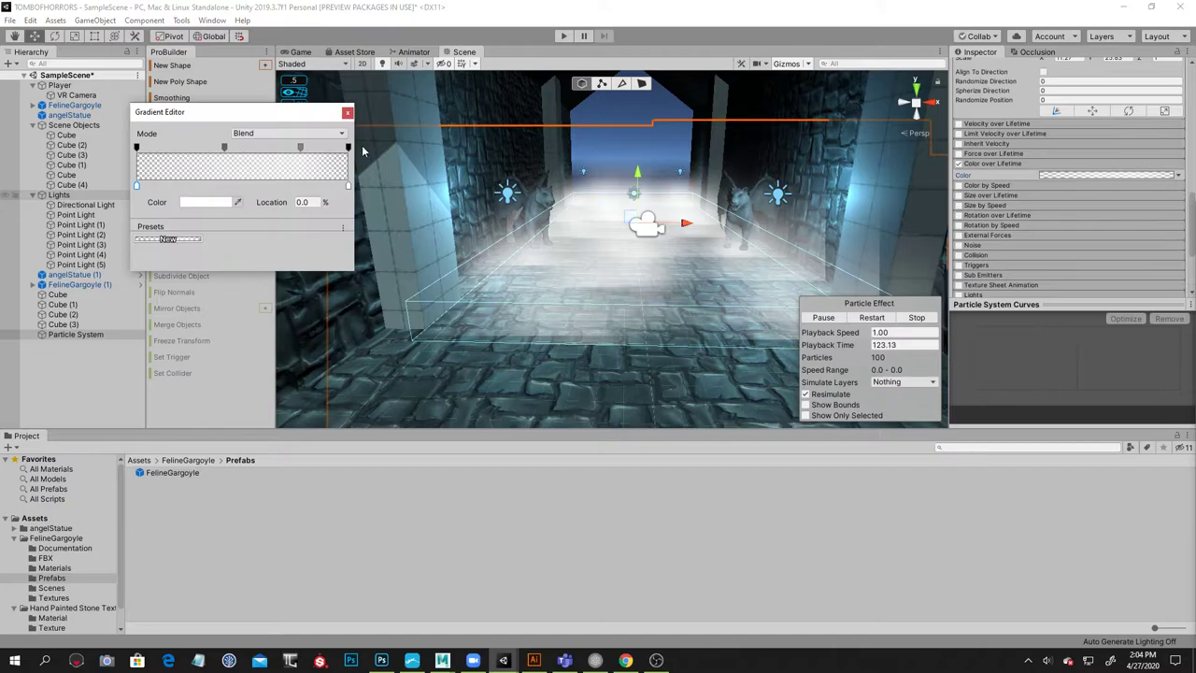
{"action": "left_click_drag", "start_coordinate": [195, 204], "coordinate": [184, 203]}
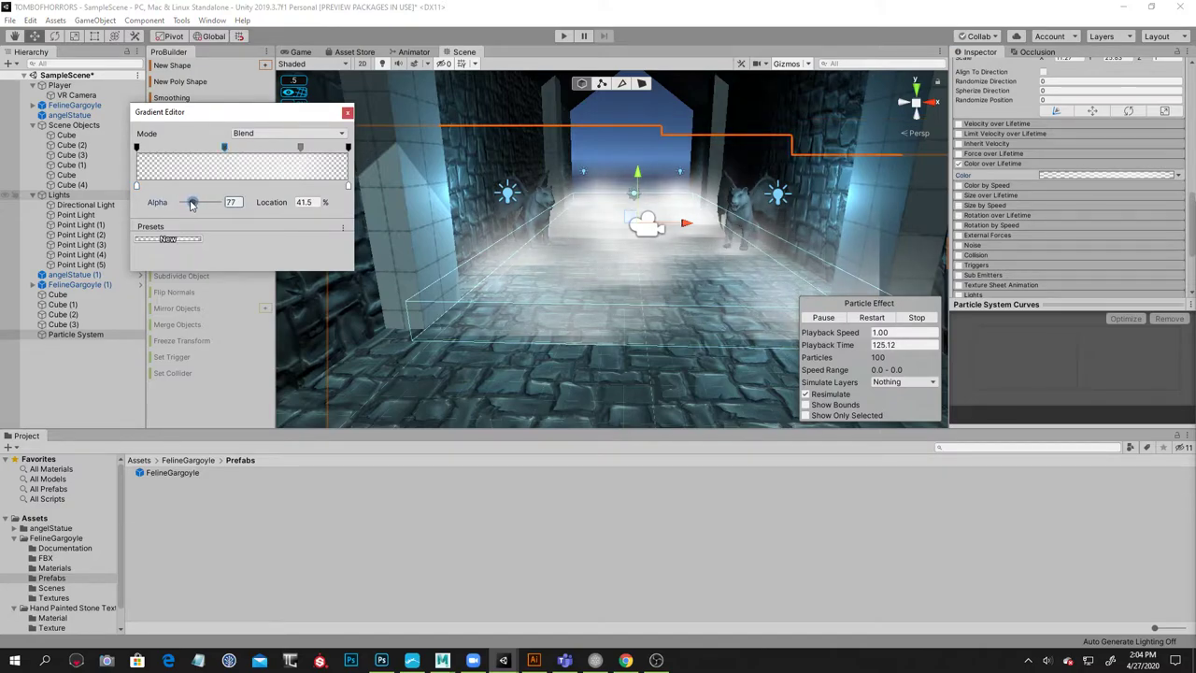
{"action": "left_click", "coordinate": [300, 147]}
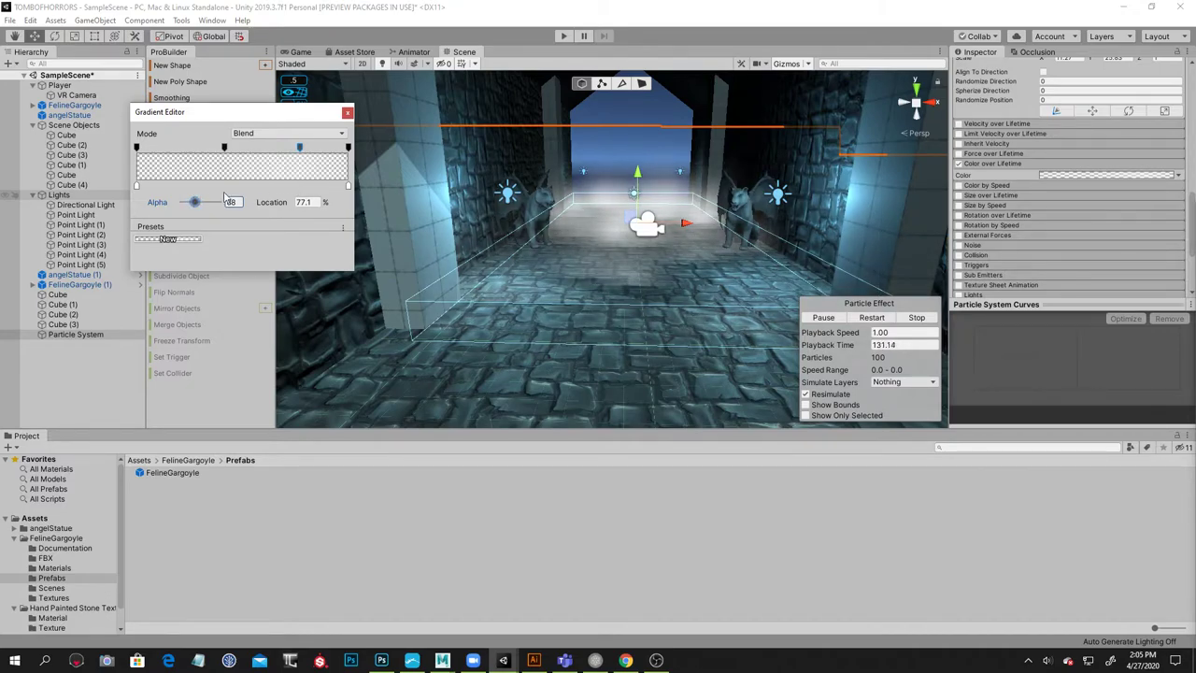
Set the gradient's starting color key at 0% to pale mint green, hex A3FFDF
{"action": "left_click", "coordinate": [138, 187]}
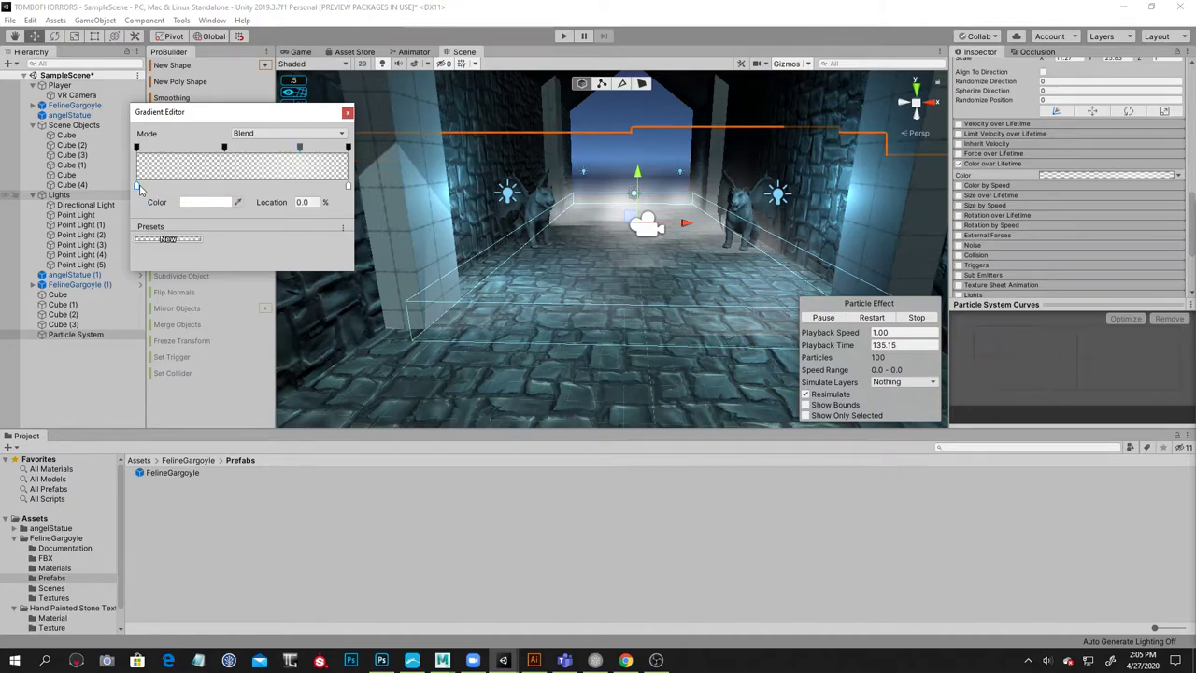
{"action": "left_click", "coordinate": [206, 202]}
{"action": "left_click", "coordinate": [865, 432]}
{"action": "left_click", "coordinate": [903, 360]}
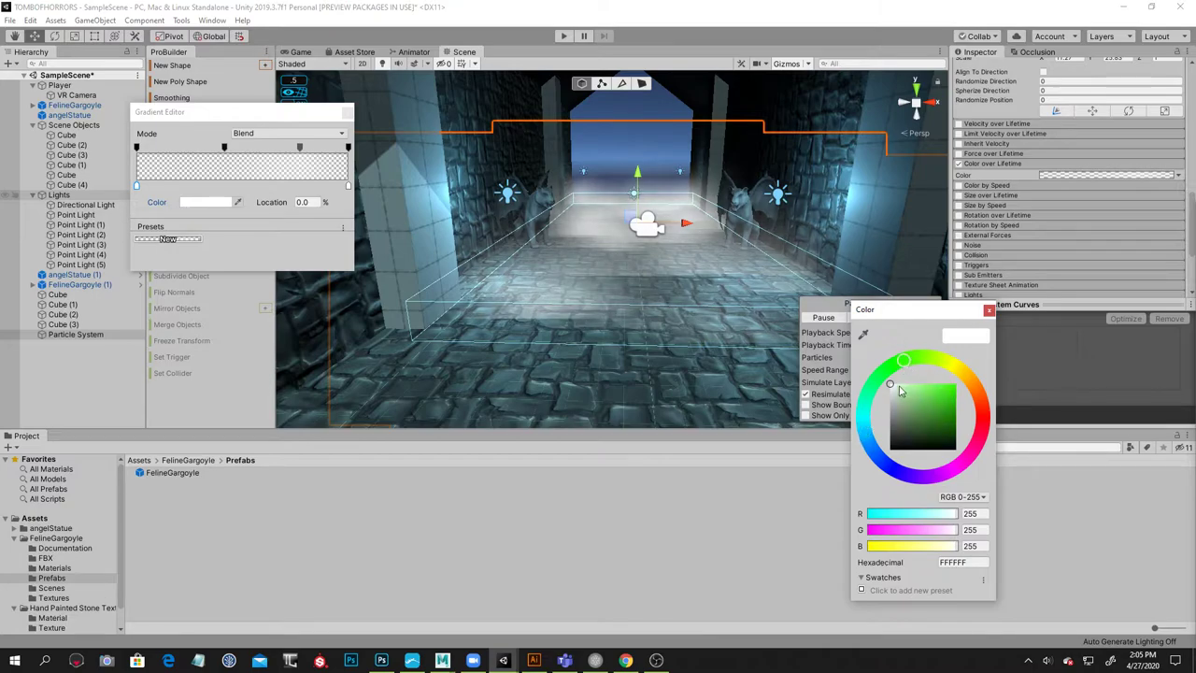
{"action": "left_click", "coordinate": [908, 394]}
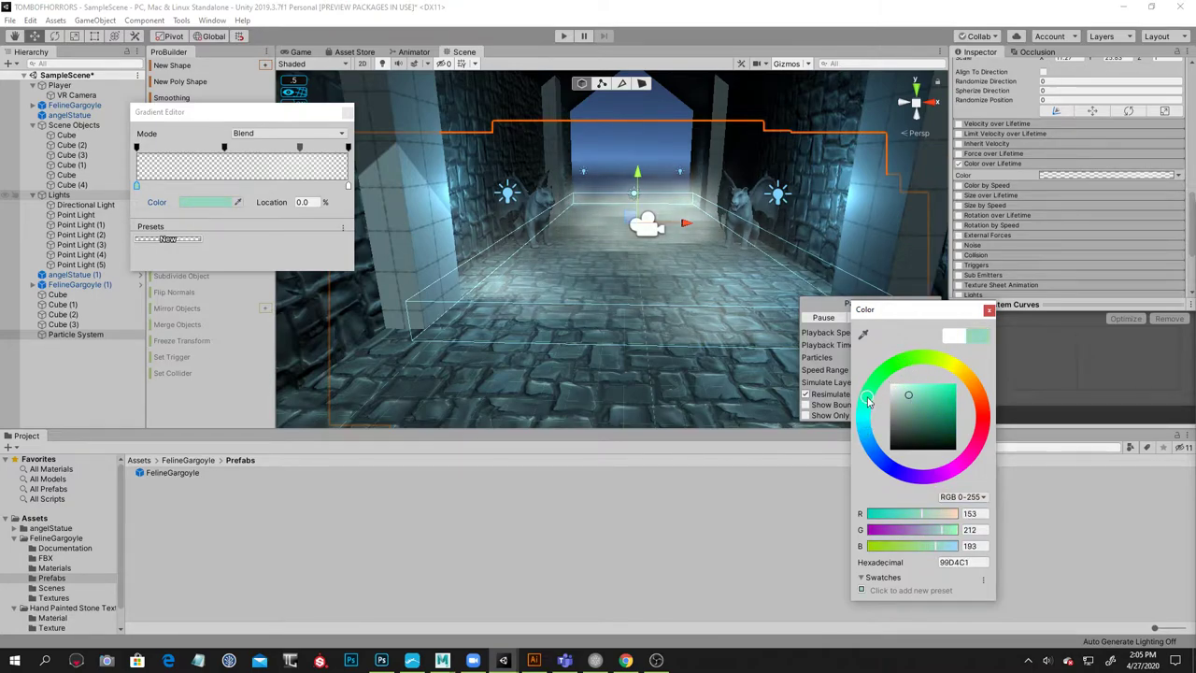
{"action": "mouse_move", "coordinate": [909, 396]}
{"action": "left_mouse_down"}
{"action": "mouse_move", "coordinate": [899, 384]}
{"action": "mouse_move", "coordinate": [913, 383]}
{"action": "left_mouse_up"}
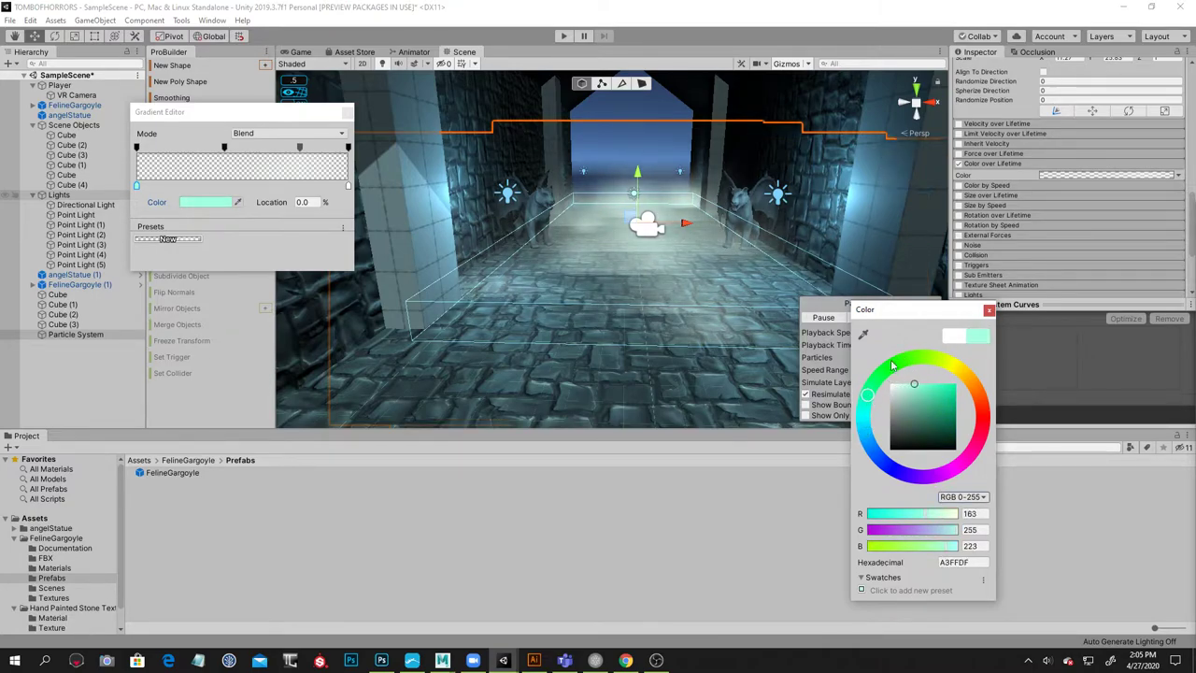
Set the gradient's end color key at 100% to light green, hex BAECC8, and close the color and gradient editors
{"action": "left_click", "coordinate": [348, 186]}
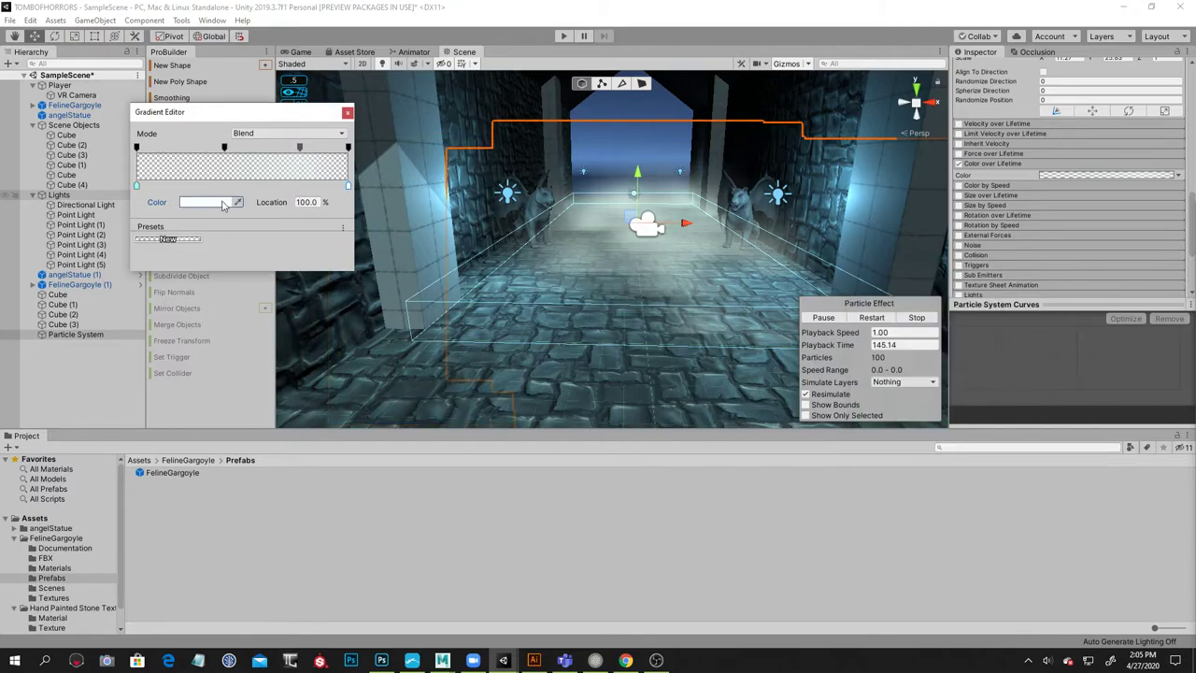
{"action": "left_click", "coordinate": [224, 204]}
{"action": "left_click", "coordinate": [879, 377]}
{"action": "left_click", "coordinate": [903, 387]}
{"action": "left_click_drag", "start_coordinate": [903, 391], "coordinate": [909, 397]}
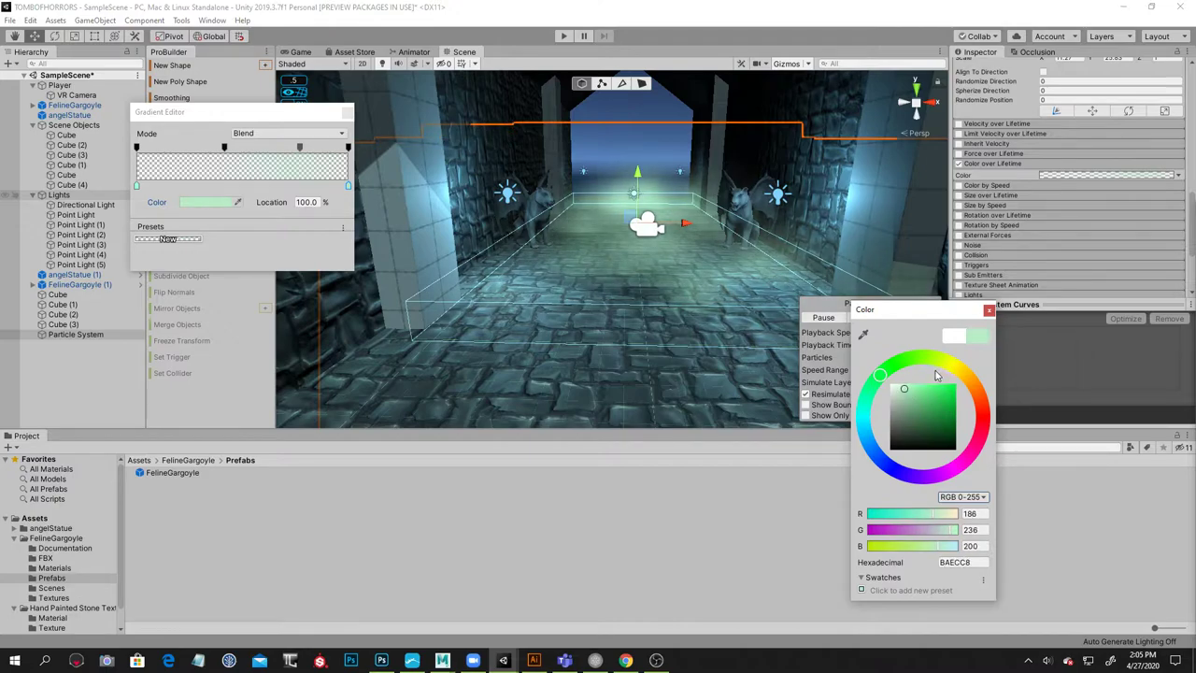
{"action": "left_click", "coordinate": [988, 311]}
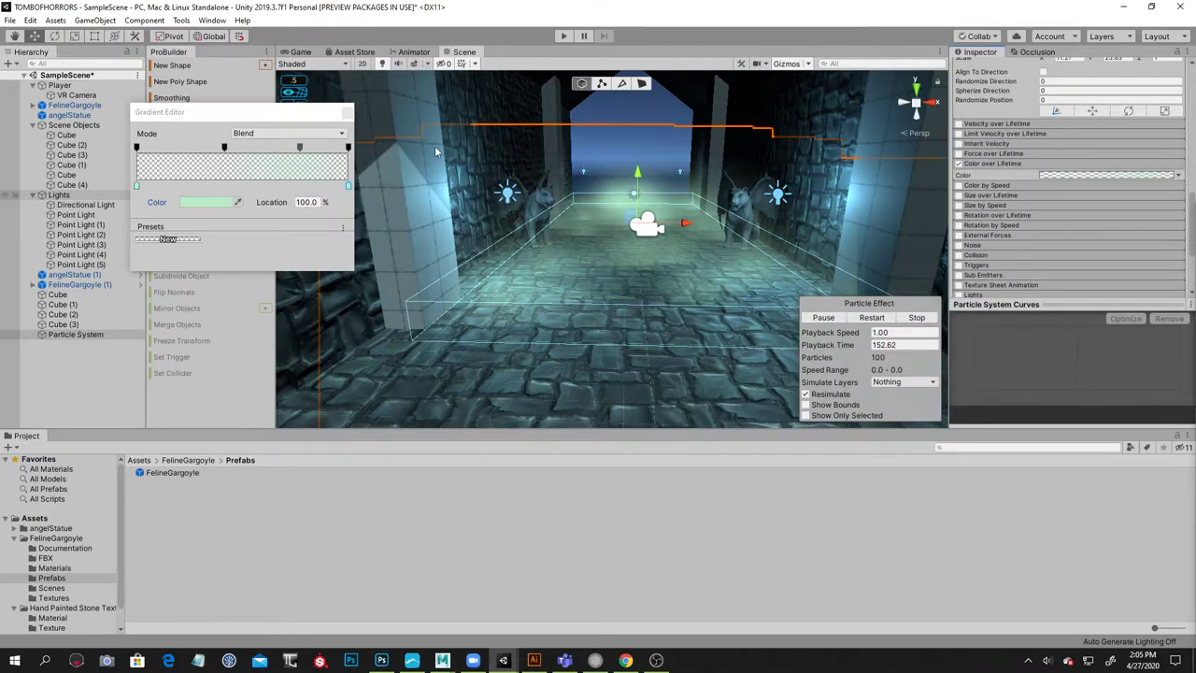
{"action": "left_click", "coordinate": [345, 113]}
Duplicate the fog particle system and move the copy out of the corridor over the floor of the angel statue chamber
{"action": "mouse_move", "coordinate": [783, 159]}
{"action": "left_mouse_down", "text": "alt"}
{"action": "mouse_move", "coordinate": [726, 198]}
{"action": "mouse_move", "coordinate": [784, 162]}
{"action": "left_mouse_up", "text": "alt"}
{"action": "scroll", "coordinate": [726, 197], "scroll_direction": "down", "scroll_amount": 5}
{"action": "right_click_drag", "start_coordinate": [783, 162], "coordinate": [737, 173]}
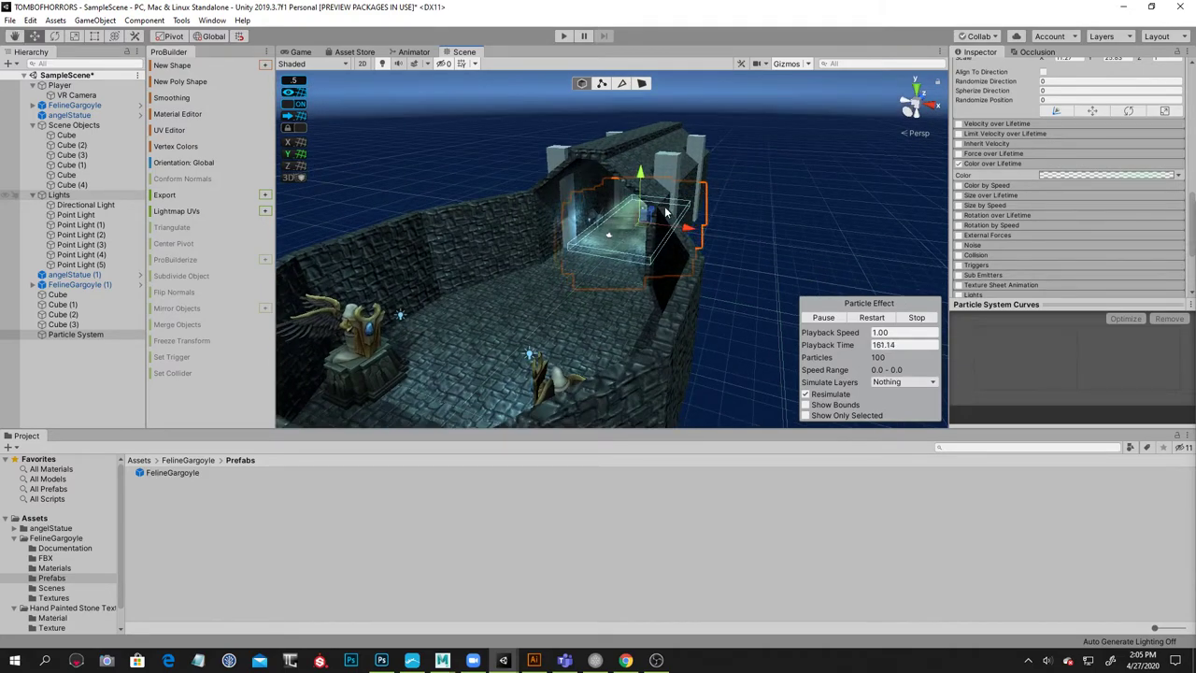
{"action": "key", "text": "ctrl+d"}
{"action": "left_click_drag", "start_coordinate": [653, 211], "coordinate": [661, 347]}
{"action": "left_click_drag", "start_coordinate": [737, 283], "coordinate": [736, 338], "text": "alt"}
{"action": "middle_click_drag", "start_coordinate": [736, 338], "coordinate": [730, 280]}
{"action": "left_click_drag", "start_coordinate": [730, 280], "coordinate": [728, 284], "text": "alt"}
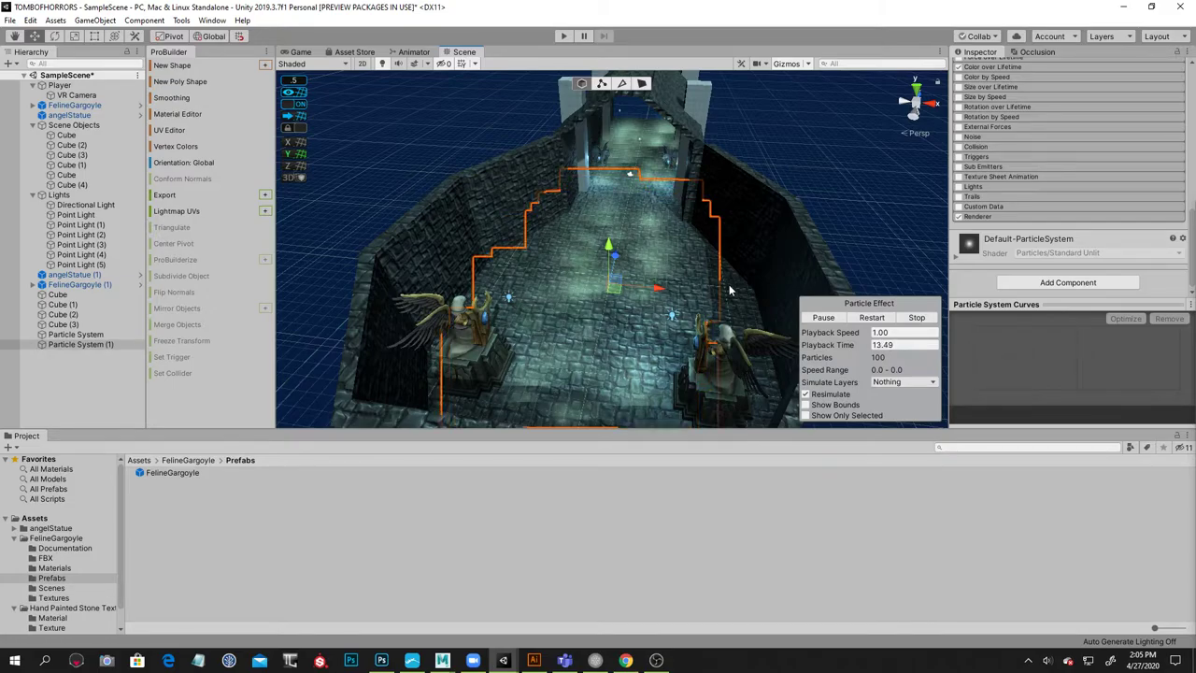
Enable Prewarm on the duplicated particle system and clear the selection
{"action": "left_click_drag", "start_coordinate": [677, 203], "coordinate": [647, 191], "text": "alt"}
{"action": "scroll", "coordinate": [577, 226], "scroll_direction": "up", "scroll_amount": 4}
{"action": "scroll", "coordinate": [670, 210], "scroll_direction": "down", "scroll_amount": 5}
{"action": "left_click_drag", "start_coordinate": [728, 268], "coordinate": [734, 173], "text": "alt"}
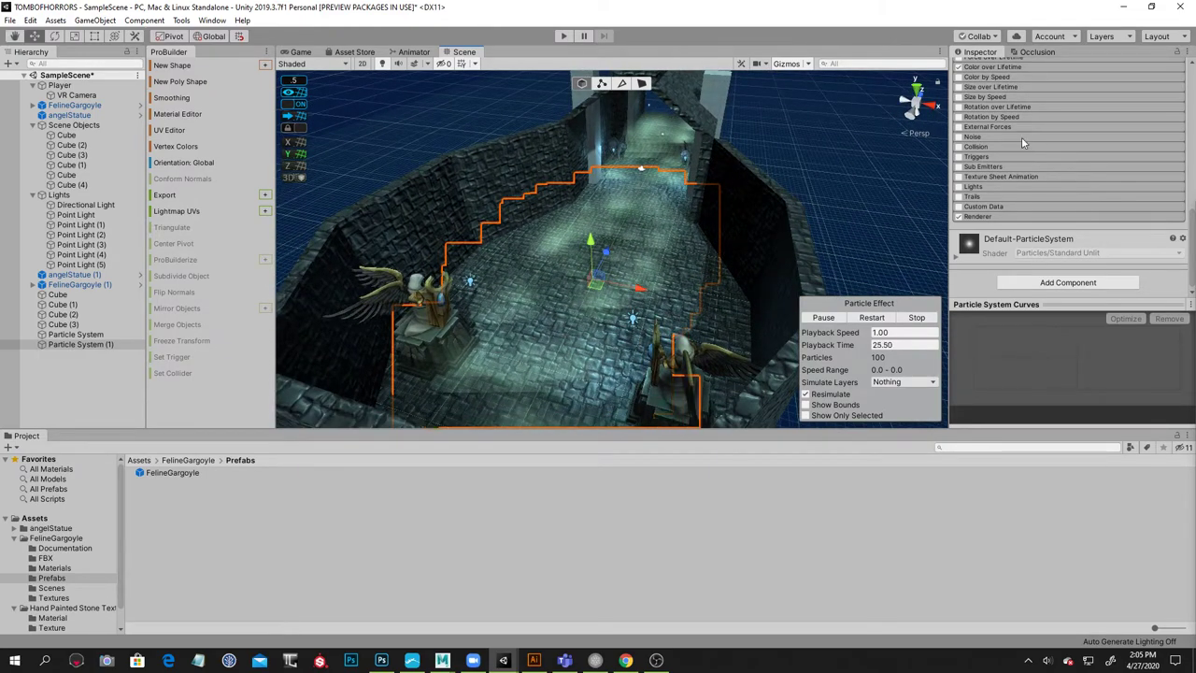
{"action": "scroll", "coordinate": [1019, 134], "scroll_direction": "up", "scroll_amount": 10}
{"action": "left_click", "coordinate": [1044, 227]}
{"action": "left_click", "coordinate": [654, 145]}
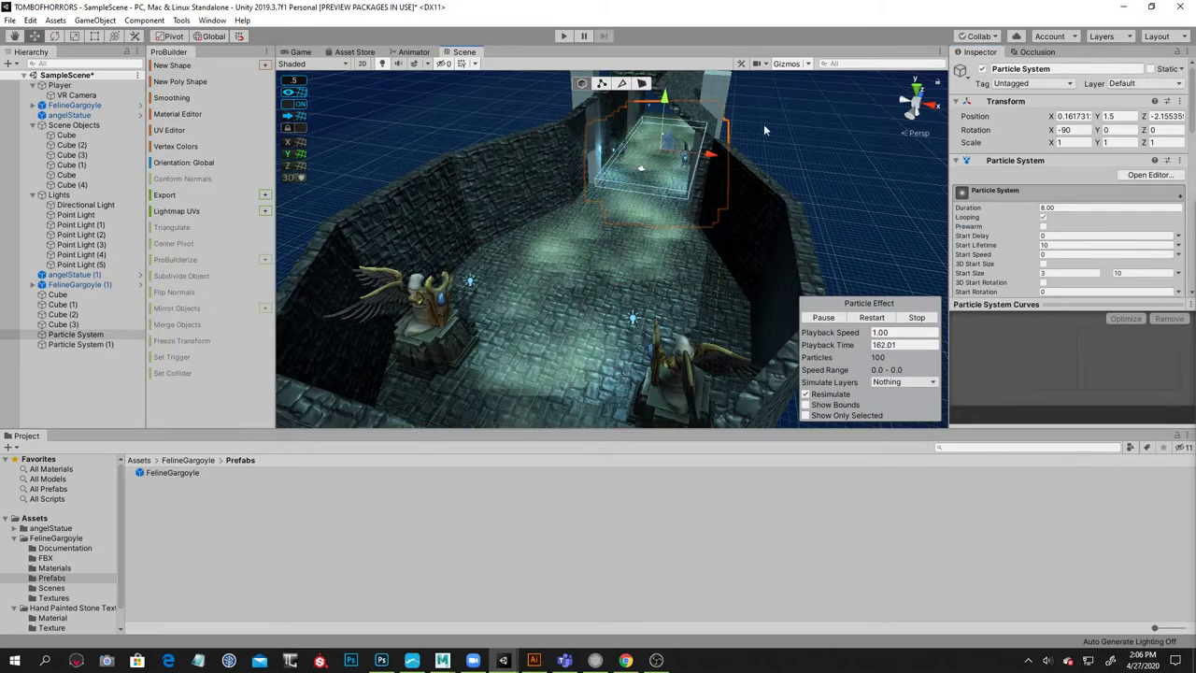
{"action": "left_click", "coordinate": [877, 194]}
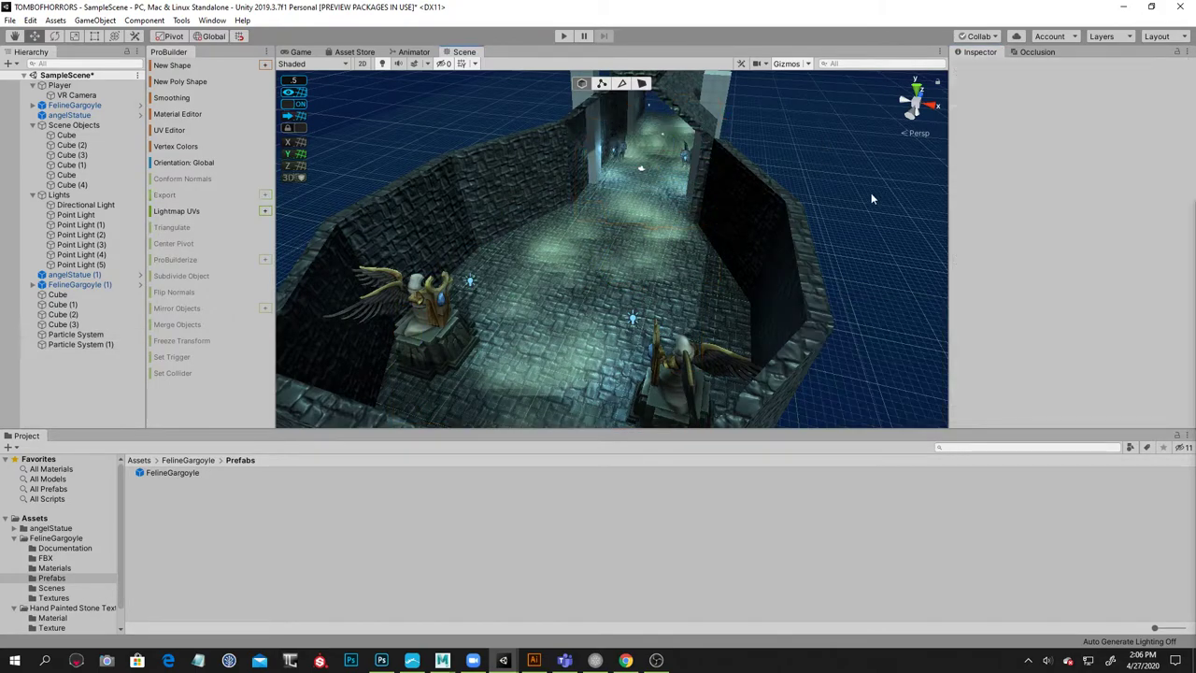
Run the scene in the Game view to check the green ground fog, and stop playback
{"action": "left_click", "coordinate": [291, 52]}
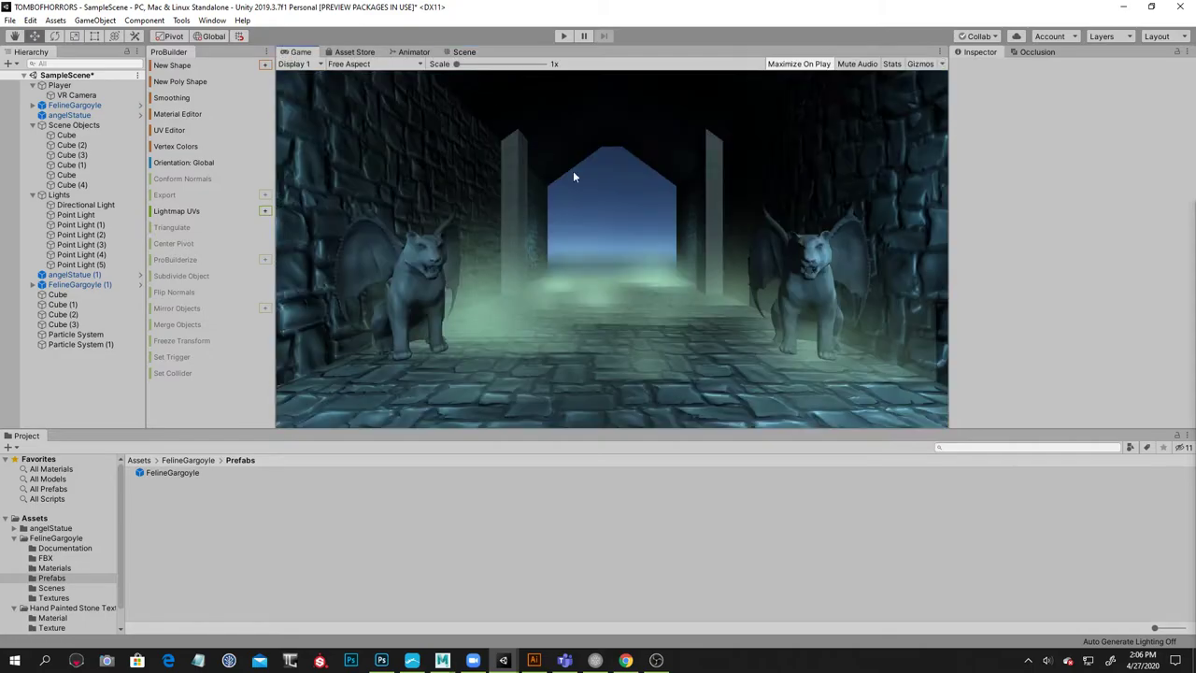
{"action": "left_click", "coordinate": [563, 37]}
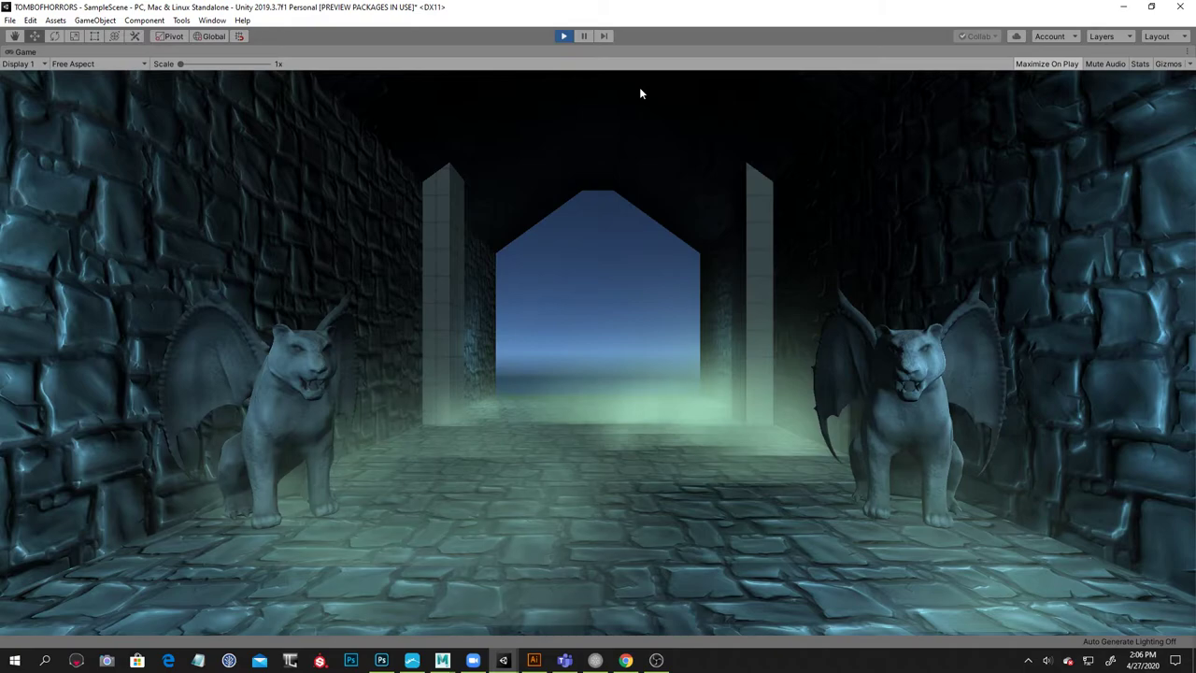
{"action": "left_click", "coordinate": [562, 37]}
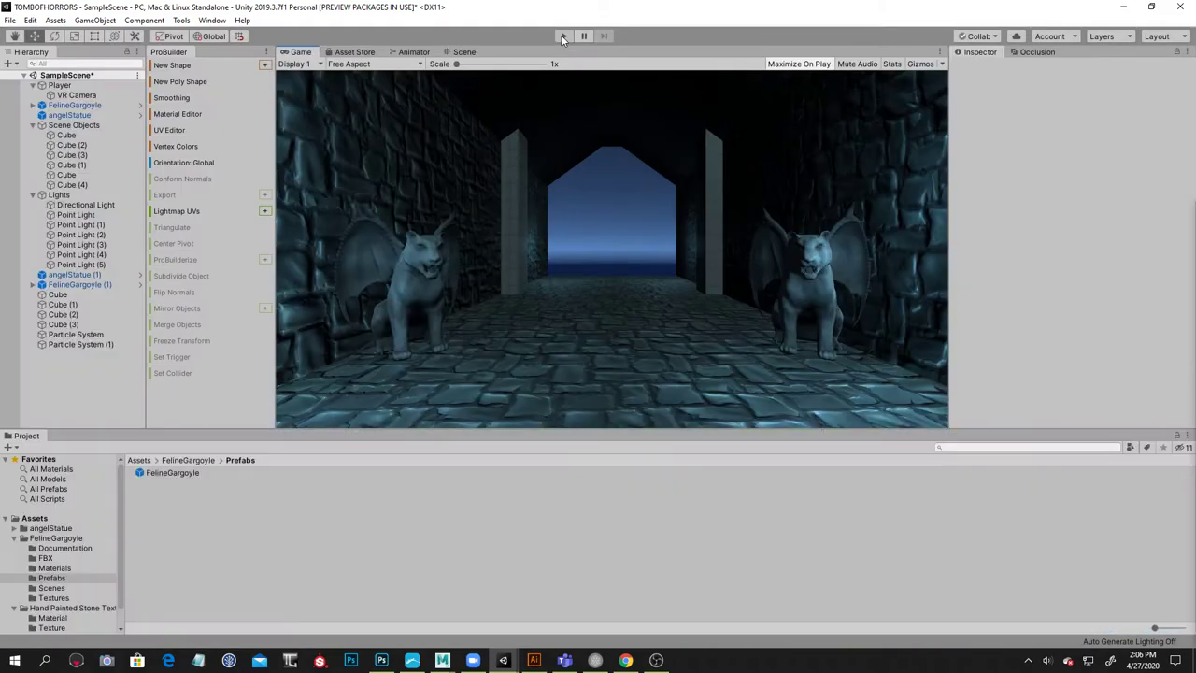
Back in the Scene view, duplicate the pillar beside the corridor entrance and pull the copy forward along Z
{"action": "left_click", "coordinate": [462, 56]}
{"action": "left_click_drag", "start_coordinate": [636, 166], "coordinate": [559, 244], "text": "alt"}
{"action": "right_click_drag", "start_coordinate": [559, 244], "coordinate": [827, 179]}
{"action": "left_click_drag", "start_coordinate": [843, 198], "coordinate": [787, 211], "text": "alt"}
{"action": "left_click", "coordinate": [728, 188]}
{"action": "right_click_drag", "start_coordinate": [786, 212], "coordinate": [784, 215]}
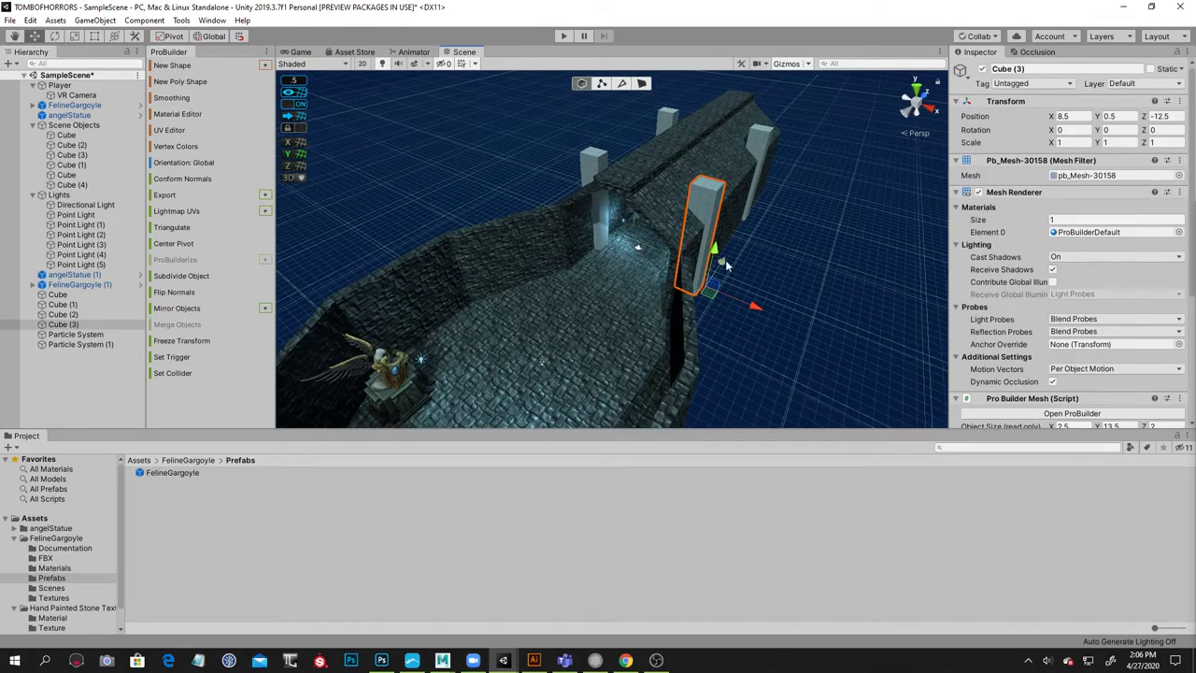
{"action": "key", "text": "ctrl+d"}
{"action": "left_click_drag", "start_coordinate": [722, 263], "coordinate": [726, 297]}
Position the copied pillar inside the wall at the corridor entrance, at X 7 and Z -18
{"action": "scroll", "coordinate": [711, 308], "scroll_direction": "up", "scroll_amount": 4}
{"action": "middle_click_drag", "start_coordinate": [727, 297], "coordinate": [651, 338]}
{"action": "left_click_drag", "start_coordinate": [650, 344], "coordinate": [623, 340]}
{"action": "left_click_drag", "start_coordinate": [724, 383], "coordinate": [692, 377]}
{"action": "right_click_drag", "start_coordinate": [692, 376], "coordinate": [768, 299]}
{"action": "left_click_drag", "start_coordinate": [663, 316], "coordinate": [657, 323]}
{"action": "scroll", "coordinate": [744, 203], "scroll_direction": "down", "scroll_amount": 10}
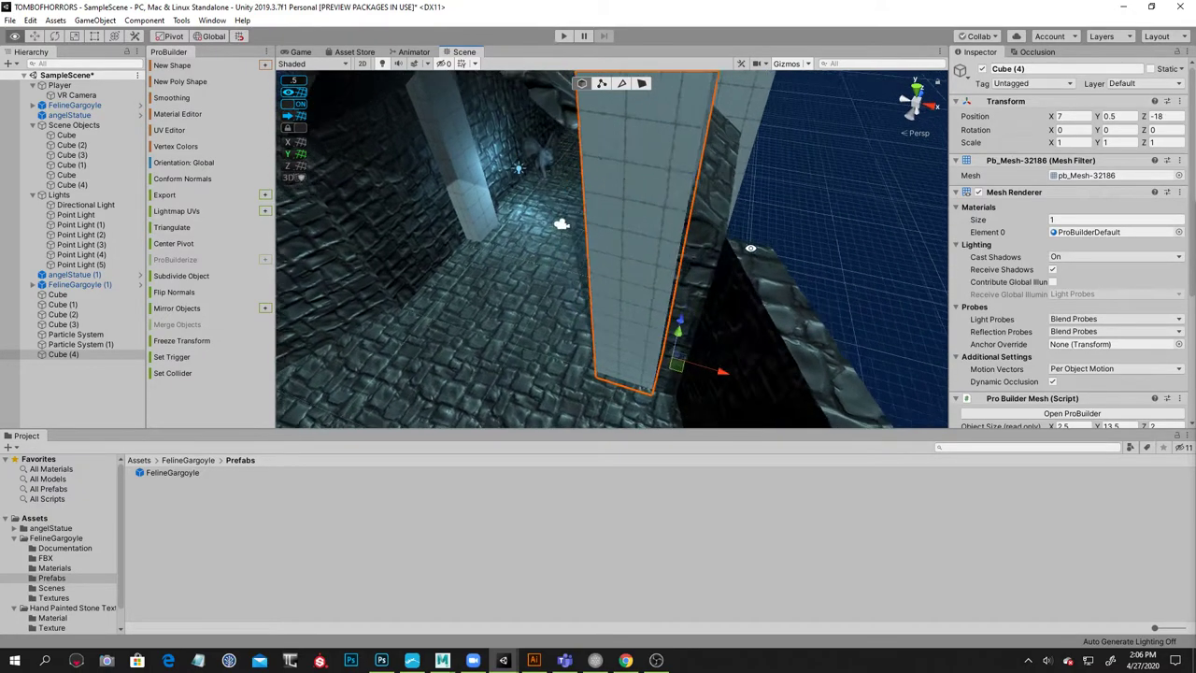
In face selection mode, lower the copied pillar's top face until the pillar is about 9.5 units high
{"action": "left_click_drag", "start_coordinate": [744, 203], "coordinate": [765, 239], "text": "alt"}
{"action": "left_click", "coordinate": [643, 85]}
{"action": "left_click", "coordinate": [666, 216]}
{"action": "left_click_drag", "start_coordinate": [667, 216], "coordinate": [649, 211], "text": "alt"}
{"action": "left_click_drag", "start_coordinate": [651, 170], "coordinate": [663, 225]}
{"action": "left_click_drag", "start_coordinate": [662, 226], "coordinate": [778, 171], "text": "alt"}
{"action": "scroll", "coordinate": [755, 198], "scroll_direction": "up", "scroll_amount": 5}
{"action": "right_click_drag", "start_coordinate": [778, 172], "coordinate": [722, 180]}
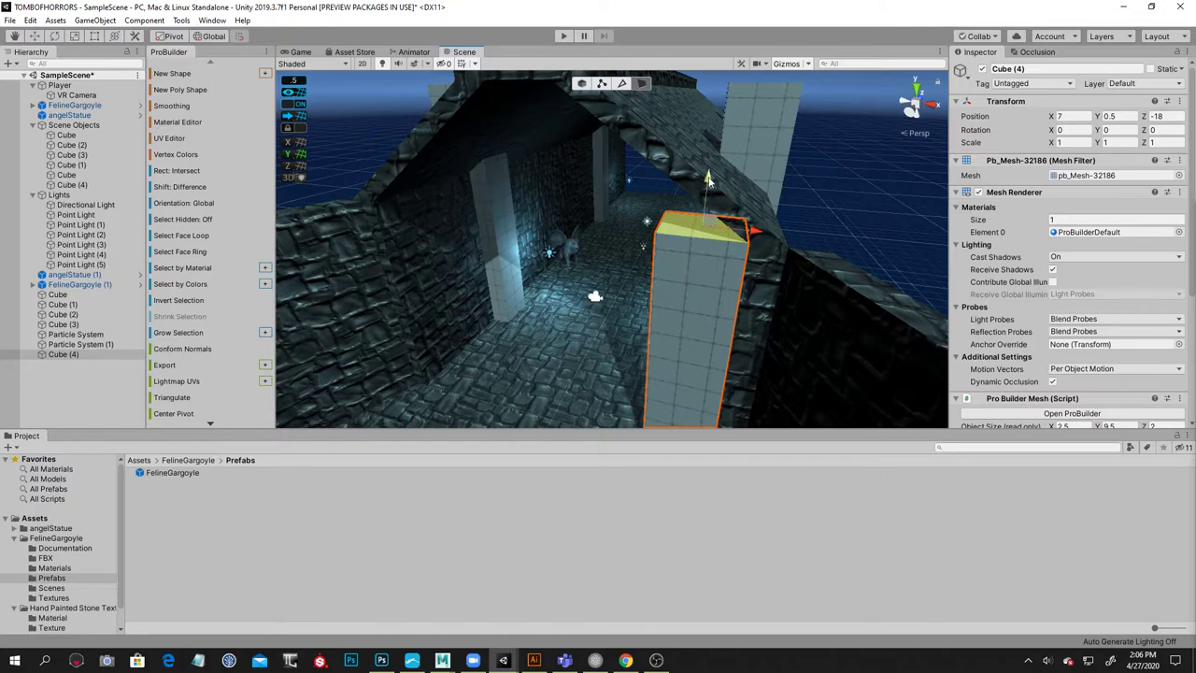
Extrude the pillar's top face up and toward the corridor's center, forming a slanted arm along the roof slope, about 4.75 wide and 12 high overall
{"action": "left_click_drag", "start_coordinate": [710, 175], "coordinate": [720, 97]}
{"action": "right_click_drag", "start_coordinate": [720, 97], "coordinate": [733, 199]}
{"action": "left_click_drag", "start_coordinate": [669, 247], "coordinate": [539, 233]}
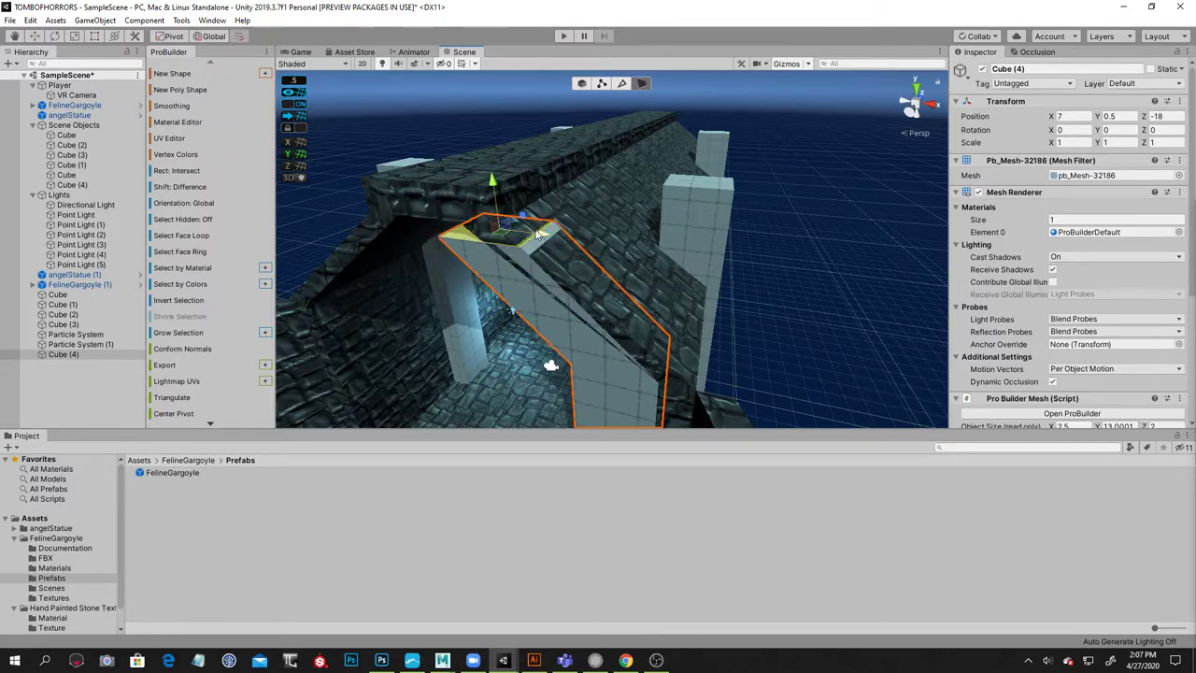
{"action": "left_click_drag", "start_coordinate": [628, 257], "coordinate": [658, 242], "text": "alt"}
{"action": "right_click_drag", "start_coordinate": [658, 241], "coordinate": [704, 205]}
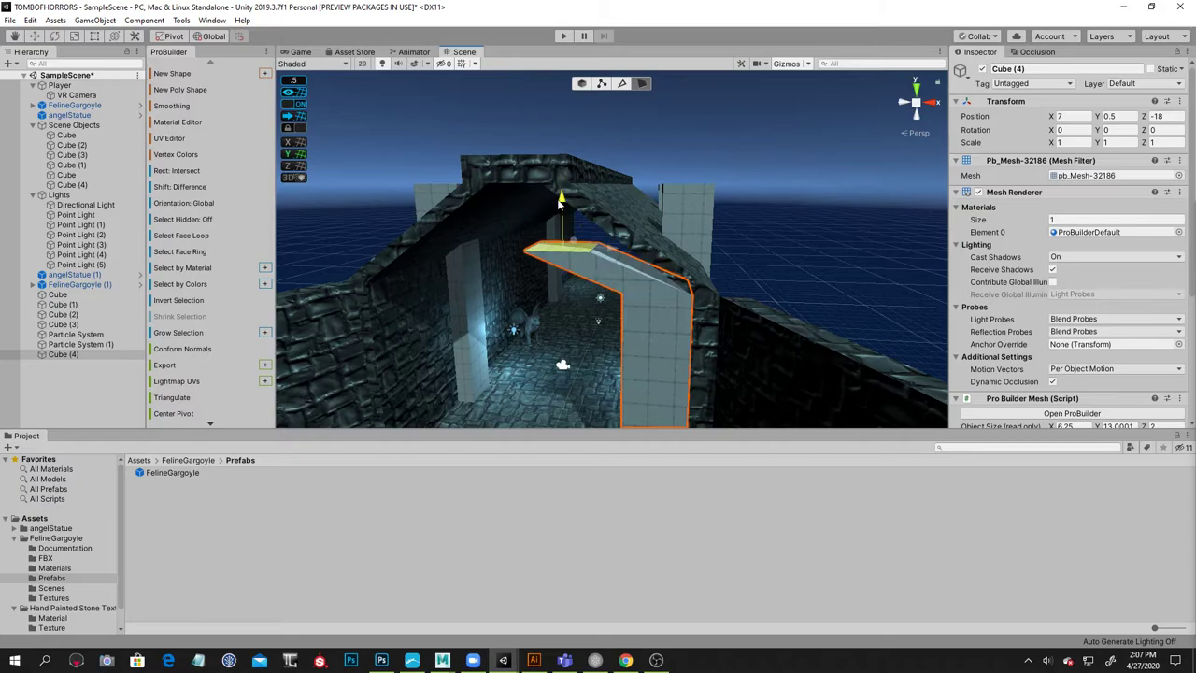
{"action": "left_click_drag", "start_coordinate": [603, 245], "coordinate": [645, 250]}
{"action": "left_click_drag", "start_coordinate": [598, 198], "coordinate": [601, 178]}
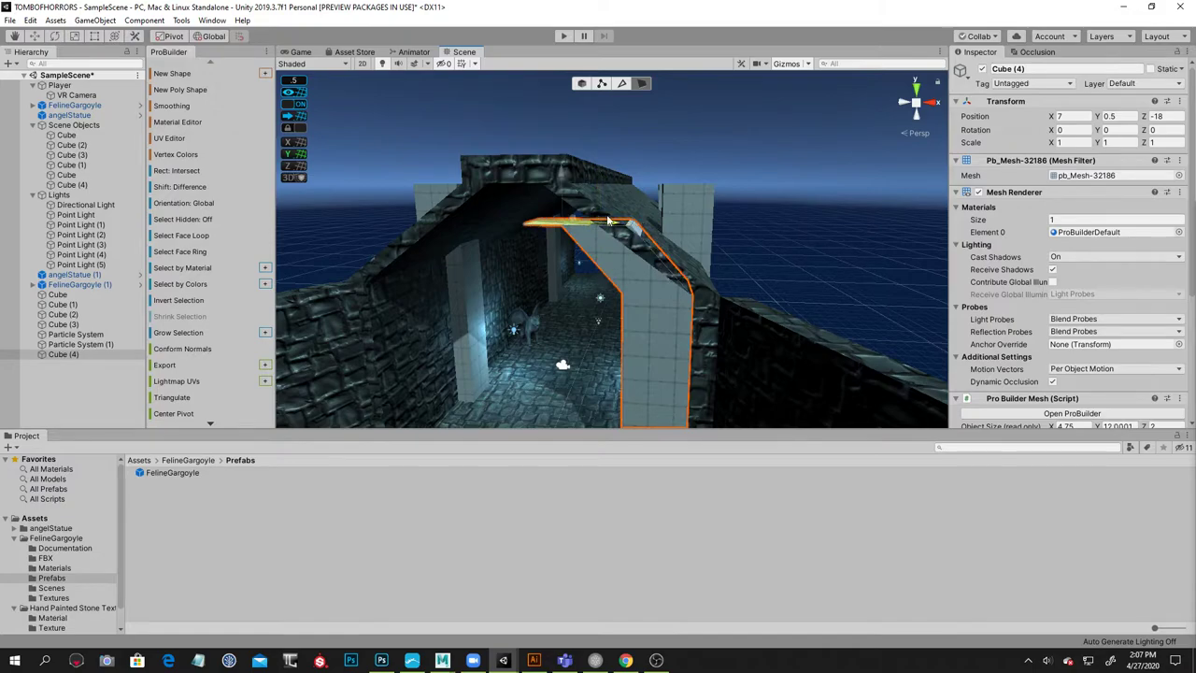
Extend the arm's inner end horizontally under the roof ridge, making the whole piece about 6 wide and 13.5 high
{"action": "left_click_drag", "start_coordinate": [551, 176], "coordinate": [672, 163]}
{"action": "mouse_move", "coordinate": [542, 137]}
{"action": "left_mouse_down"}
{"action": "mouse_move", "coordinate": [542, 173]}
{"action": "mouse_move", "coordinate": [546, 161]}
{"action": "left_mouse_up"}
{"action": "left_click_drag", "start_coordinate": [543, 163], "coordinate": [597, 145]}
{"action": "left_click_drag", "start_coordinate": [663, 210], "coordinate": [1048, 144], "text": "alt"}
{"action": "left_click", "coordinate": [543, 218]}
{"action": "left_click_drag", "start_coordinate": [738, 221], "coordinate": [565, 216], "text": "alt"}
{"action": "left_click_drag", "start_coordinate": [565, 216], "coordinate": [639, 206], "text": "alt"}
In object mode, move the arched pillar to Z -17.5 and create a duplicate of it mirrored across the X axis
{"action": "left_click", "coordinate": [580, 84]}
{"action": "left_click", "coordinate": [729, 159]}
{"action": "left_click_drag", "start_coordinate": [738, 177], "coordinate": [574, 345], "text": "alt"}
{"action": "left_click", "coordinate": [637, 295]}
{"action": "left_click_drag", "start_coordinate": [745, 252], "coordinate": [704, 223], "text": "alt"}
{"action": "left_click_drag", "start_coordinate": [646, 302], "coordinate": [664, 302], "text": "alt"}
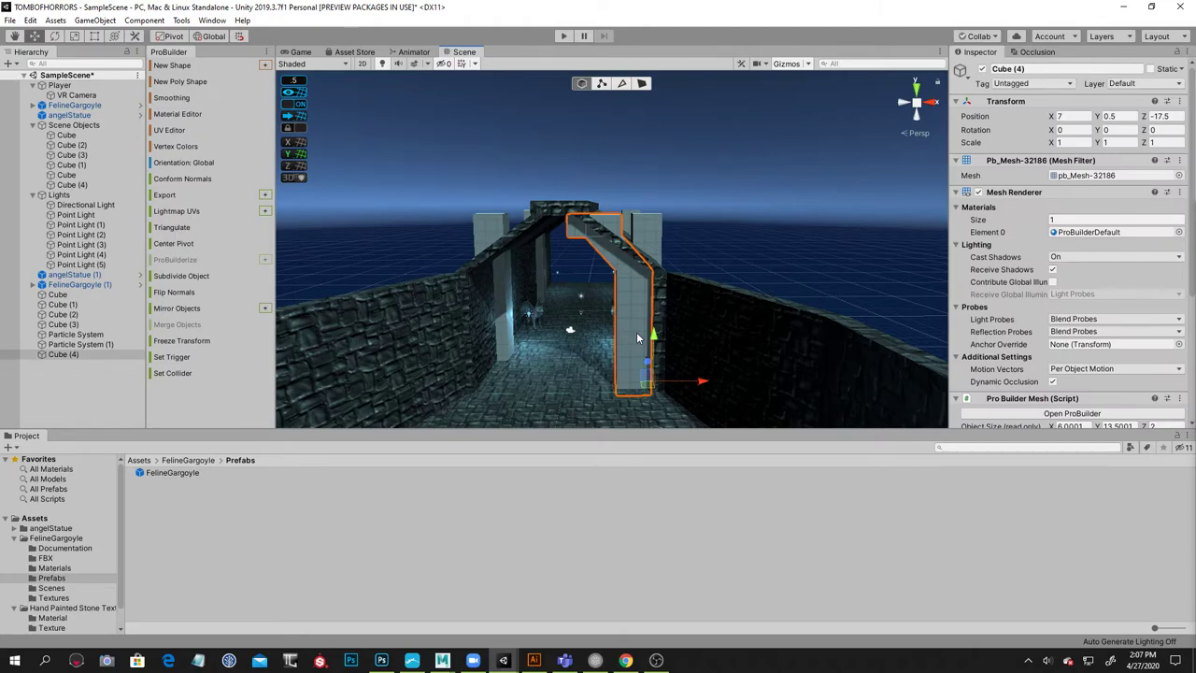
{"action": "left_click", "coordinate": [203, 306]}
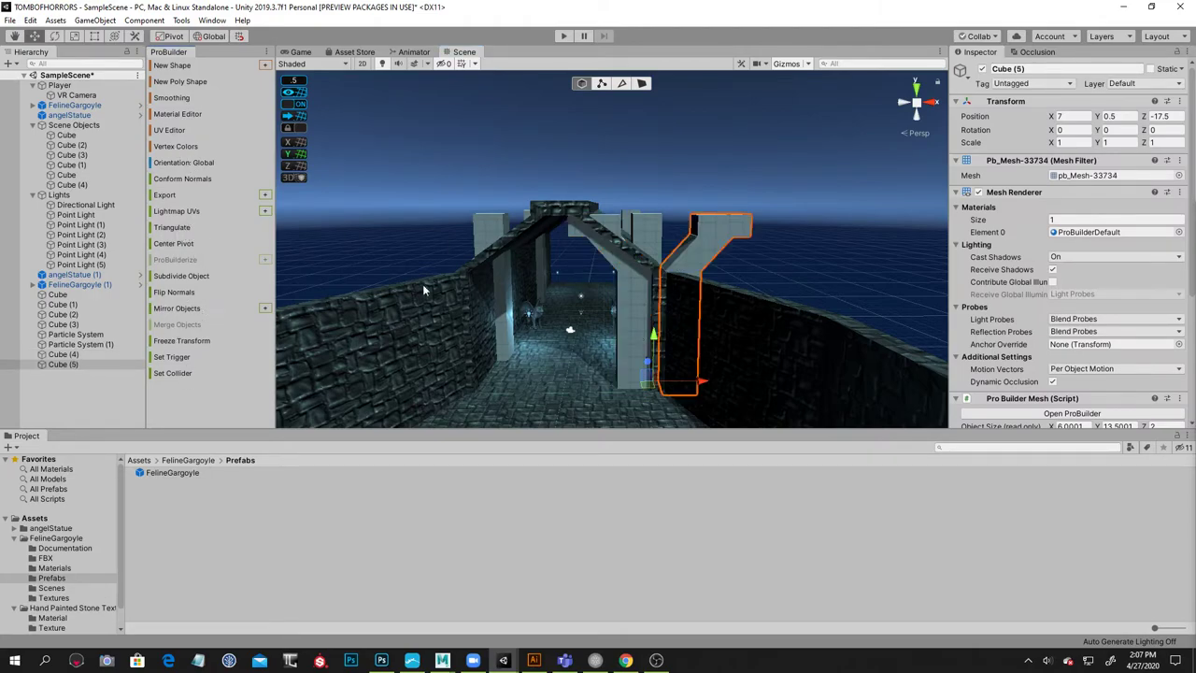
Move the mirrored pillar across the corridor entrance to X -7, opposite the first arched pillar
{"action": "left_click_drag", "start_coordinate": [699, 382], "coordinate": [542, 383]}
{"action": "left_click", "coordinate": [688, 250]}
{"action": "left_click_drag", "start_coordinate": [686, 250], "coordinate": [692, 226], "text": "alt"}
{"action": "left_click", "coordinate": [487, 280]}
{"action": "left_click_drag", "start_coordinate": [528, 400], "coordinate": [502, 400]}
{"action": "left_click_drag", "start_coordinate": [672, 311], "coordinate": [590, 284], "text": "alt"}
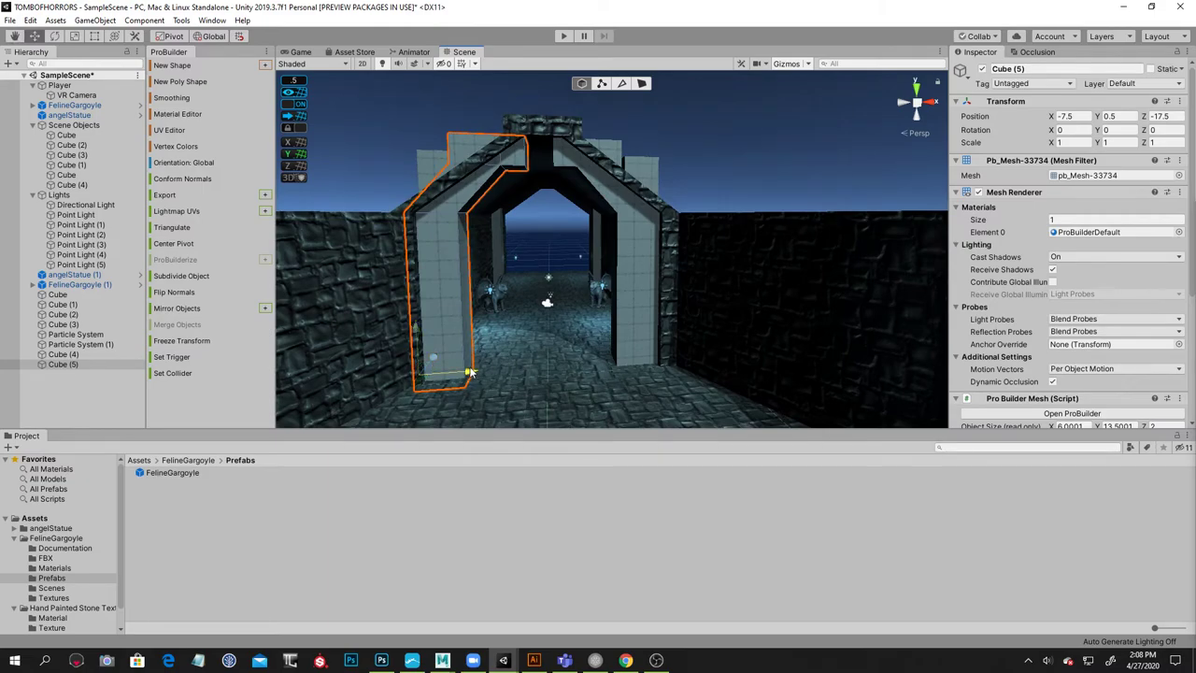
{"action": "left_click_drag", "start_coordinate": [469, 373], "coordinate": [477, 371]}
In face selection mode, pull the mirrored pillar's inner end face under the roof ridge to meet the other arm, making it about 7 wide
{"action": "left_click", "coordinate": [704, 193]}
{"action": "left_click_drag", "start_coordinate": [703, 193], "coordinate": [657, 175], "text": "alt"}
{"action": "left_click", "coordinate": [550, 171]}
{"action": "left_click_drag", "start_coordinate": [652, 91], "coordinate": [614, 102], "text": "alt"}
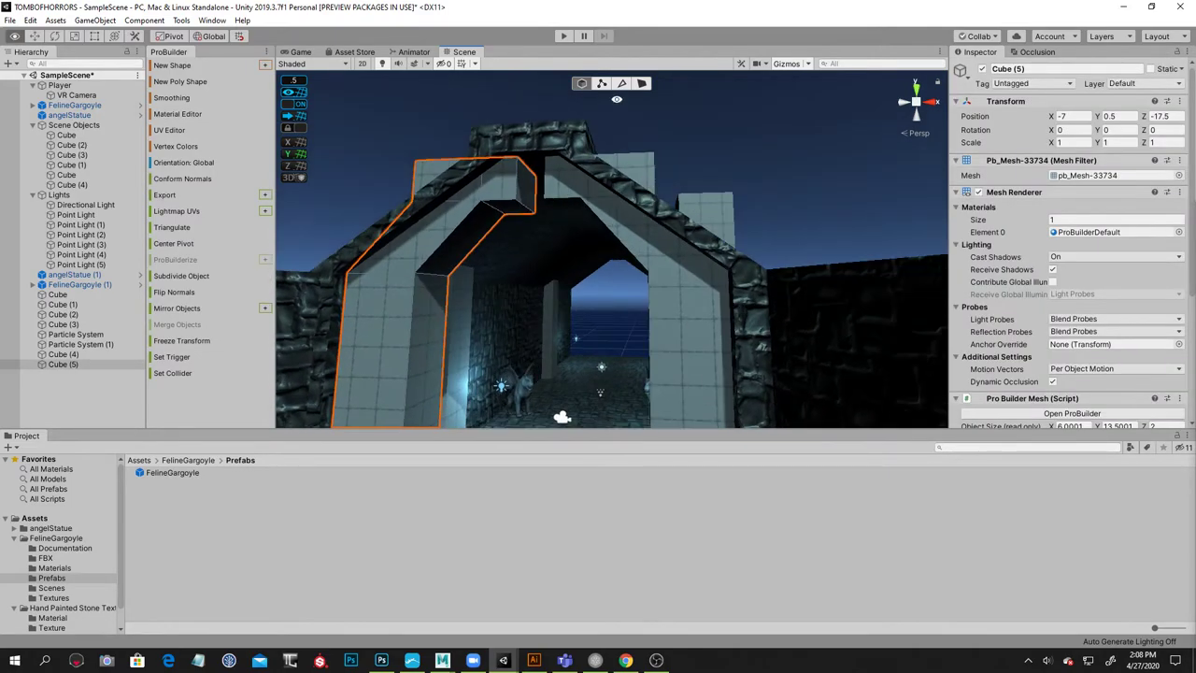
{"action": "left_click", "coordinate": [641, 84]}
{"action": "left_click", "coordinate": [529, 187]}
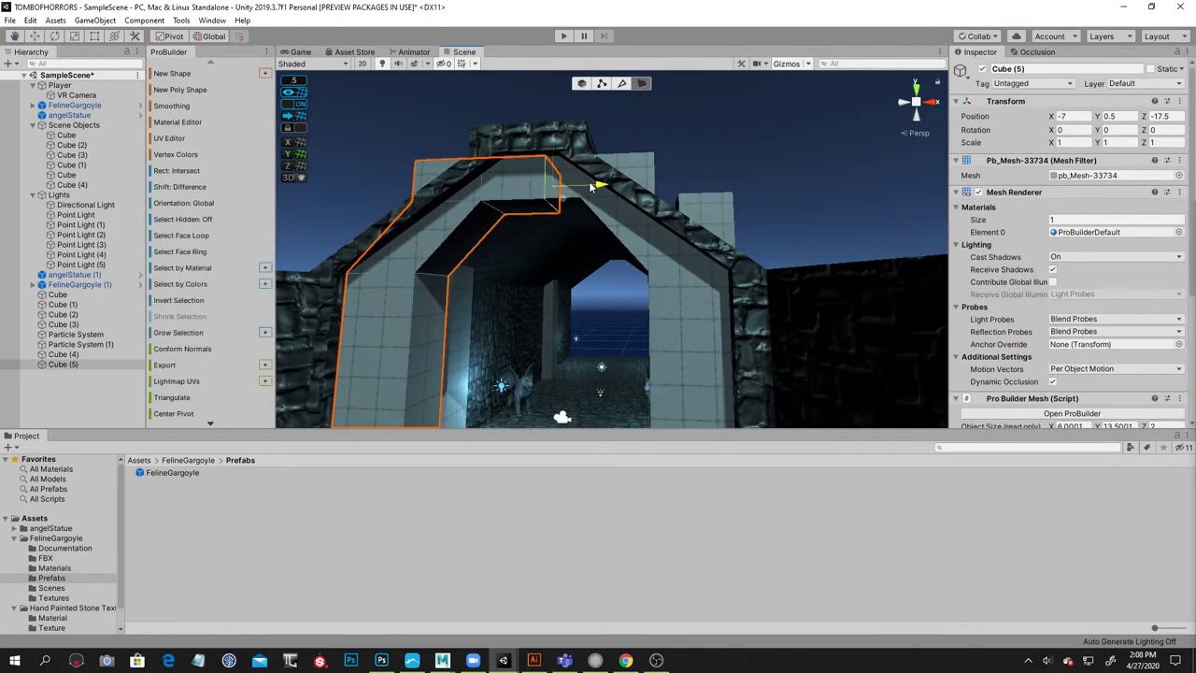
{"action": "left_click_drag", "start_coordinate": [604, 232], "coordinate": [672, 217], "text": "alt"}
{"action": "left_click", "coordinate": [792, 164]}
Create a new cube and, in object mode, move it between the arch pillars at X -0.5, Y 1, Z -18.5
{"action": "left_click_drag", "start_coordinate": [792, 164], "coordinate": [662, 312], "text": "alt"}
{"action": "right_click_drag", "start_coordinate": [662, 312], "coordinate": [720, 280], "text": "alt"}
{"action": "middle_click_drag", "start_coordinate": [719, 280], "coordinate": [616, 264], "text": "alt"}
{"action": "left_click_drag", "start_coordinate": [614, 263], "coordinate": [670, 291], "text": "alt"}
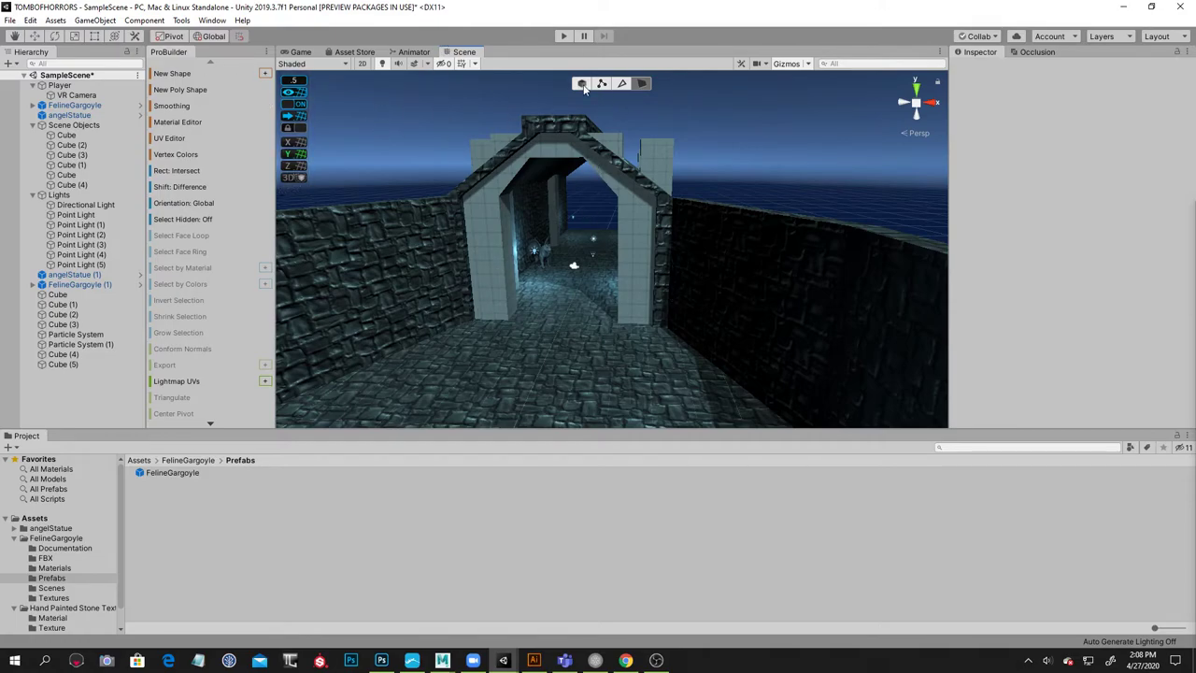
{"action": "left_click", "coordinate": [214, 74]}
{"action": "left_click_drag", "start_coordinate": [670, 217], "coordinate": [579, 198], "text": "alt"}
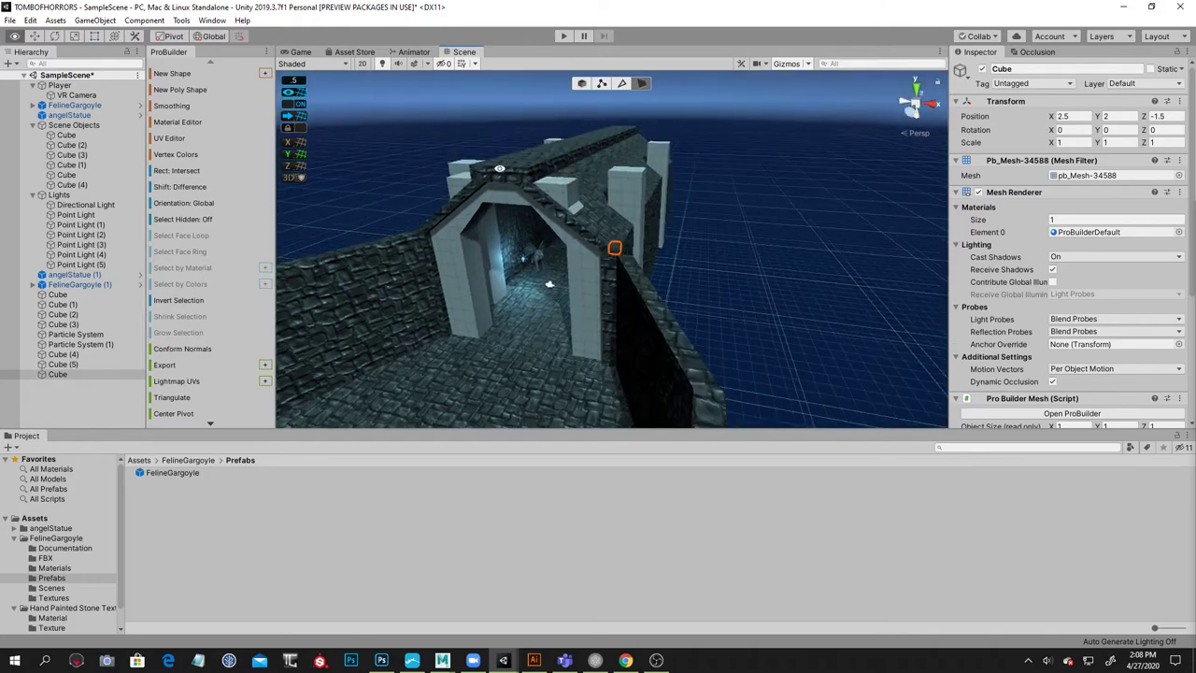
{"action": "left_click_drag", "start_coordinate": [535, 127], "coordinate": [641, 236], "text": "alt"}
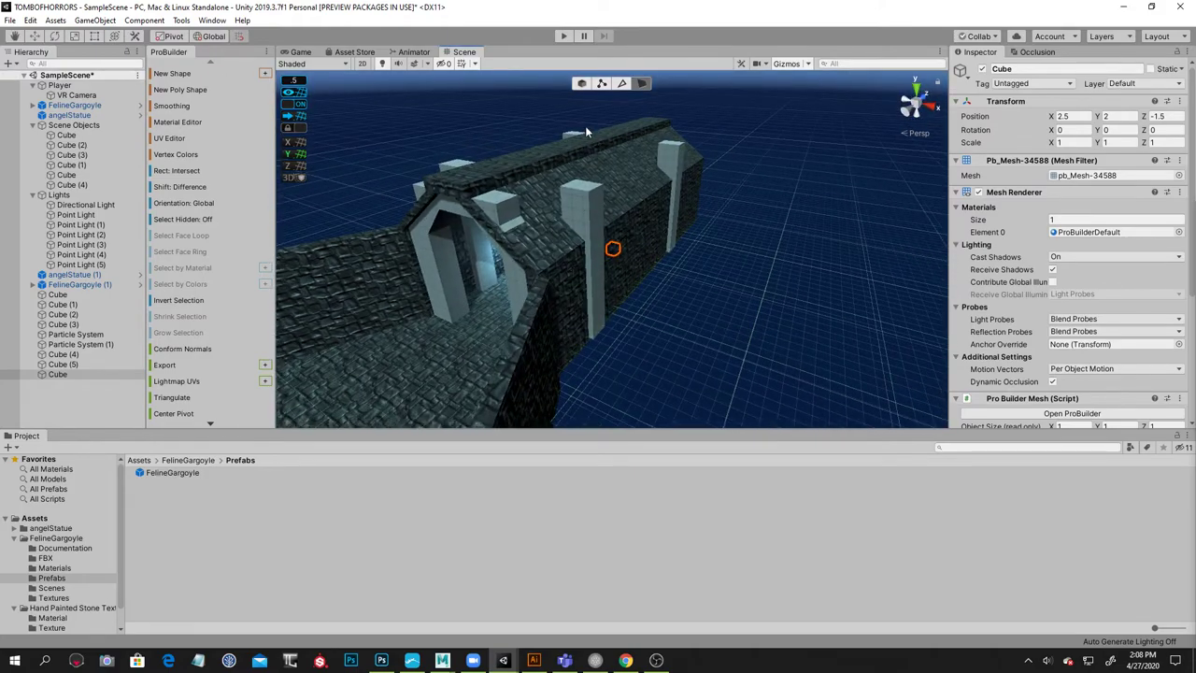
{"action": "left_click", "coordinate": [581, 83]}
{"action": "left_click_drag", "start_coordinate": [689, 194], "coordinate": [641, 237], "text": "alt"}
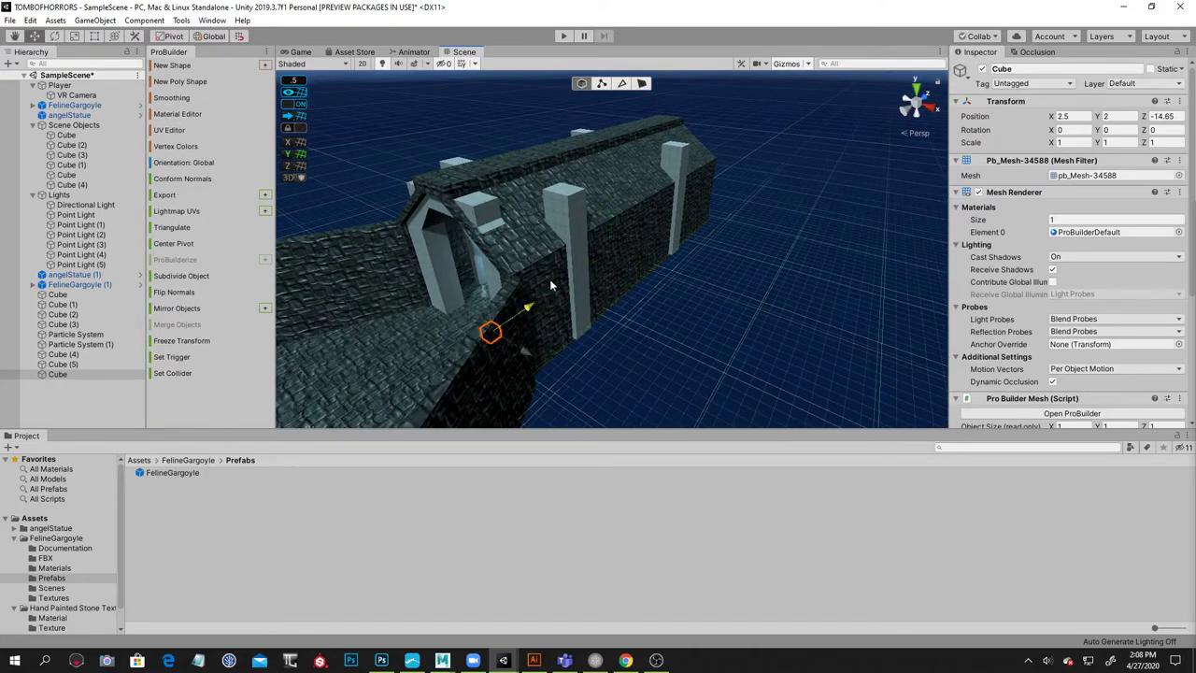
{"action": "left_click_drag", "start_coordinate": [527, 307], "coordinate": [641, 258], "text": "alt"}
{"action": "scroll", "coordinate": [641, 267], "scroll_direction": "up", "scroll_amount": 5}
{"action": "middle_click_drag", "start_coordinate": [644, 392], "coordinate": [641, 344]}
{"action": "left_click_drag", "start_coordinate": [549, 384], "coordinate": [355, 389]}
{"action": "middle_click_drag", "start_coordinate": [448, 350], "coordinate": [601, 264]}
{"action": "left_click_drag", "start_coordinate": [691, 227], "coordinate": [542, 278], "text": "alt"}
{"action": "left_click_drag", "start_coordinate": [565, 237], "coordinate": [598, 234]}
{"action": "right_click_drag", "start_coordinate": [598, 234], "coordinate": [570, 247]}
In face selection mode, reshape the cube into a threshold block 8 wide and 0.5 thick, spanning between the two pillars
{"action": "left_click", "coordinate": [642, 86]}
{"action": "left_click_drag", "start_coordinate": [661, 177], "coordinate": [753, 200], "text": "alt"}
{"action": "left_click", "coordinate": [583, 268]}
{"action": "left_click_drag", "start_coordinate": [583, 268], "coordinate": [672, 276], "text": "alt"}
{"action": "left_click", "coordinate": [636, 288]}
{"action": "left_click", "coordinate": [574, 270]}
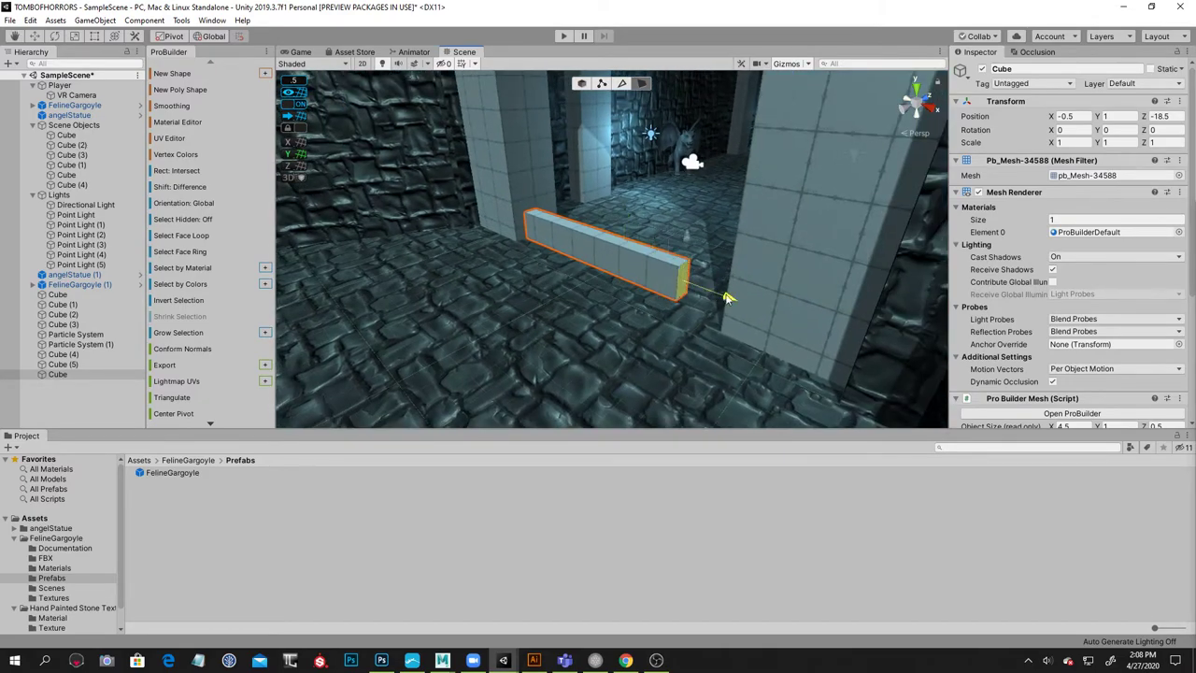
{"action": "left_click_drag", "start_coordinate": [751, 311], "coordinate": [751, 311]}
Build the block up to a door slab about 11.5 high and scale its top face inward to follow the arch's slopes
{"action": "left_click_drag", "start_coordinate": [645, 245], "coordinate": [733, 229], "text": "alt"}
{"action": "right_click_drag", "start_coordinate": [654, 229], "coordinate": [729, 229], "text": "alt"}
{"action": "left_click_drag", "start_coordinate": [691, 224], "coordinate": [579, 233], "text": "alt"}
{"action": "right_click_drag", "start_coordinate": [580, 215], "coordinate": [487, 202], "text": "alt"}
{"action": "left_click_drag", "start_coordinate": [488, 202], "coordinate": [602, 264], "text": "alt"}
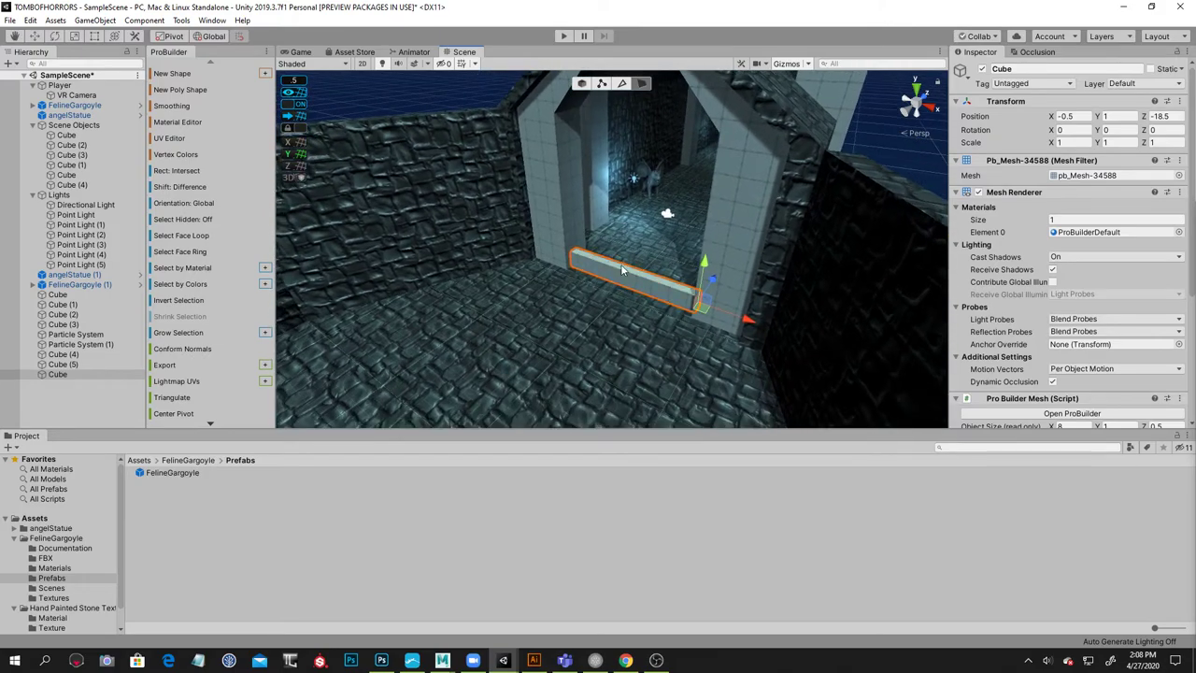
{"action": "left_click_drag", "start_coordinate": [726, 237], "coordinate": [567, 221], "text": "alt"}
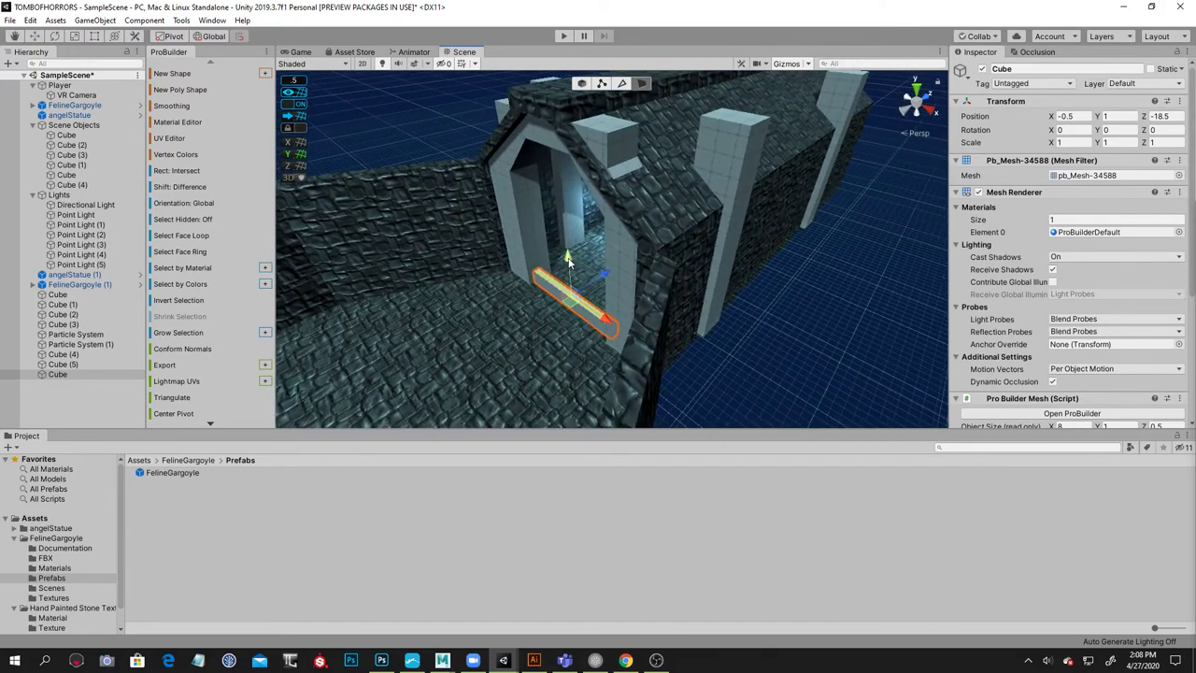
{"action": "left_click_drag", "start_coordinate": [568, 170], "coordinate": [693, 133], "text": "alt"}
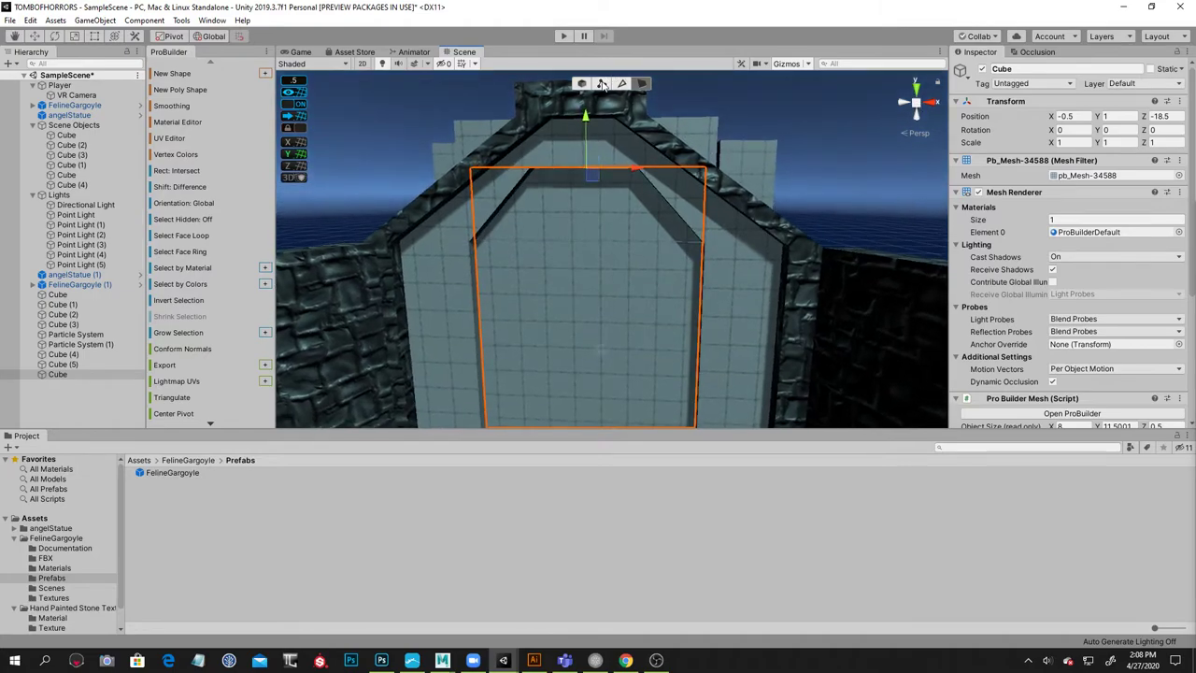
{"action": "left_click", "coordinate": [79, 36]}
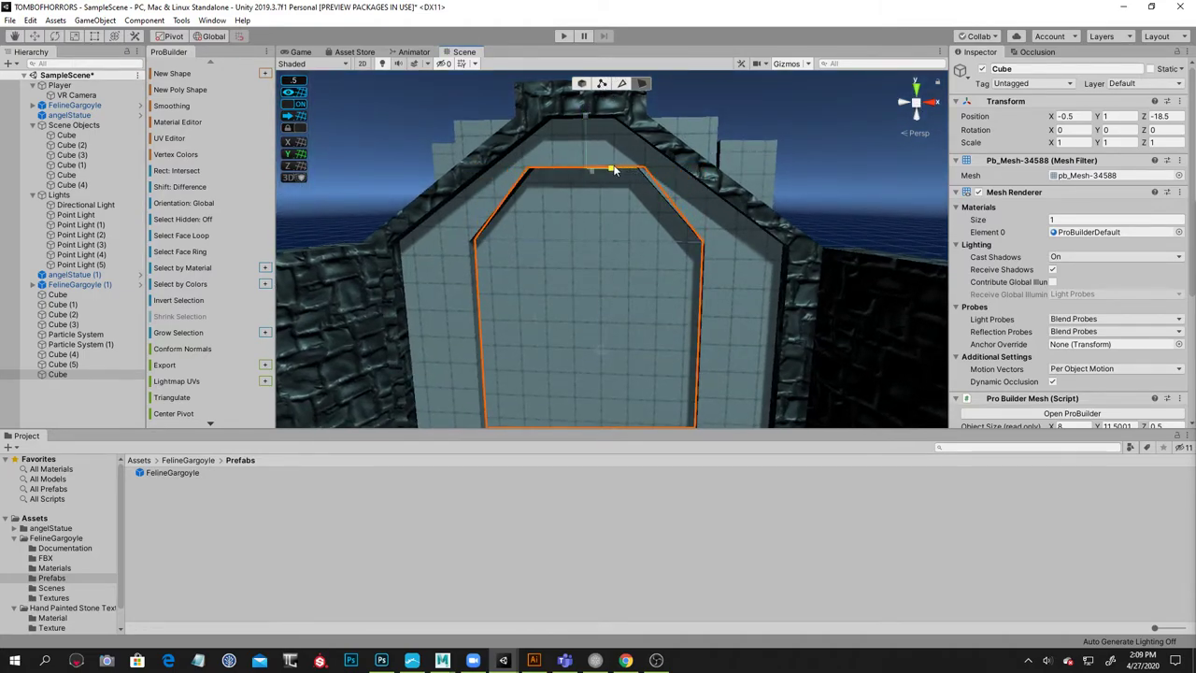
{"action": "left_click", "coordinate": [817, 157]}
Return to object mode and select the door slab from inside the corridor
{"action": "left_click_drag", "start_coordinate": [809, 219], "coordinate": [234, 203], "text": "alt"}
{"action": "right_click_drag", "start_coordinate": [570, 245], "coordinate": [523, 250], "text": "alt"}
{"action": "left_click_drag", "start_coordinate": [523, 250], "coordinate": [578, 117], "text": "alt"}
{"action": "left_click", "coordinate": [573, 89]}
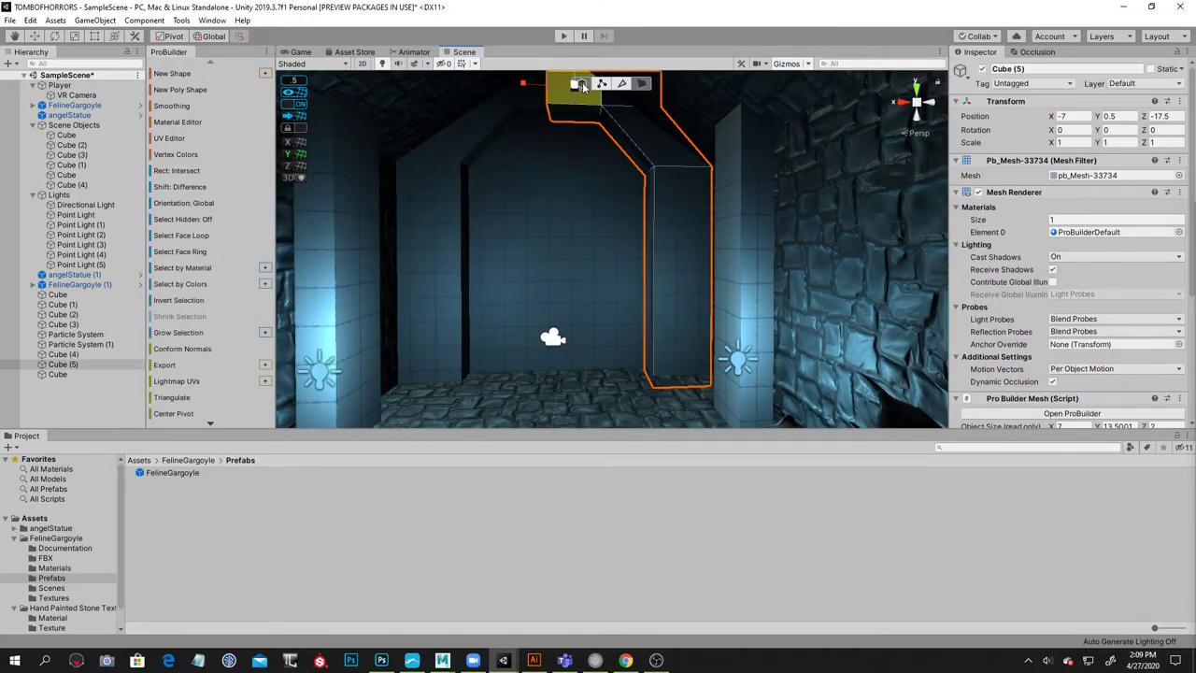
{"action": "left_click", "coordinate": [580, 84]}
{"action": "left_click", "coordinate": [568, 190]}
{"action": "left_click_drag", "start_coordinate": [616, 234], "coordinate": [592, 264], "text": "alt"}
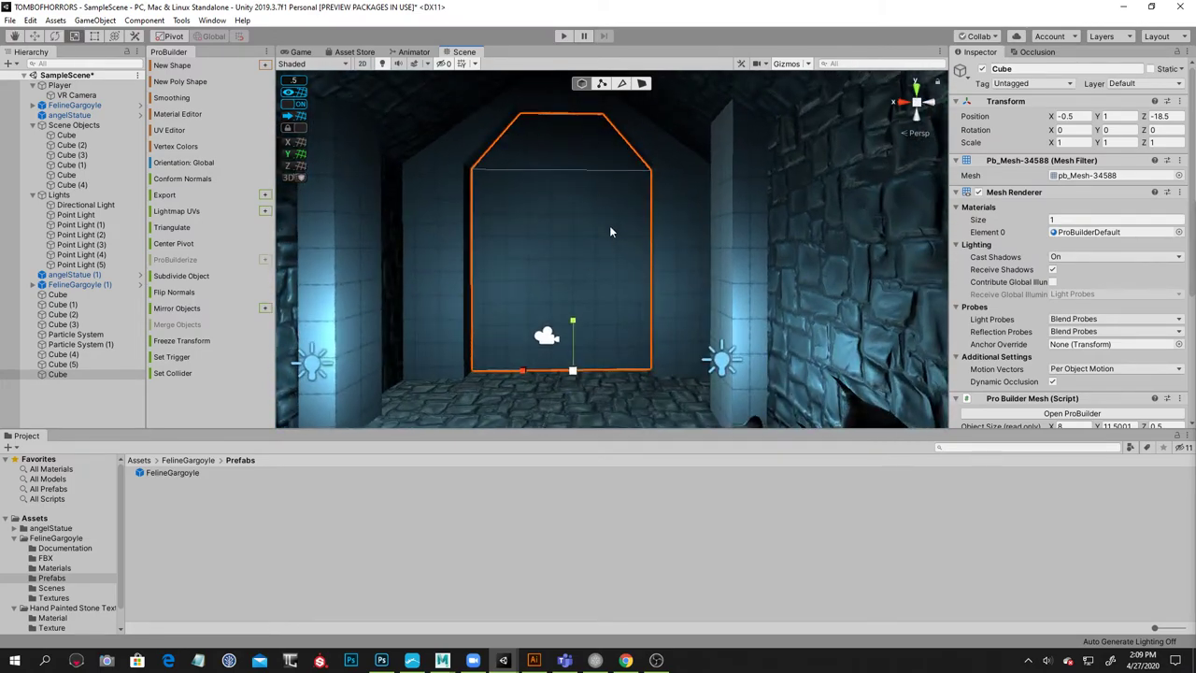
Examine the corridor between the gargoyles from inside and preview the VR camera's view
{"action": "left_click_drag", "start_coordinate": [579, 332], "coordinate": [683, 267], "text": "alt"}
{"action": "right_click_drag", "start_coordinate": [683, 267], "coordinate": [656, 266], "text": "alt"}
{"action": "left_click_drag", "start_coordinate": [657, 266], "coordinate": [631, 235], "text": "alt"}
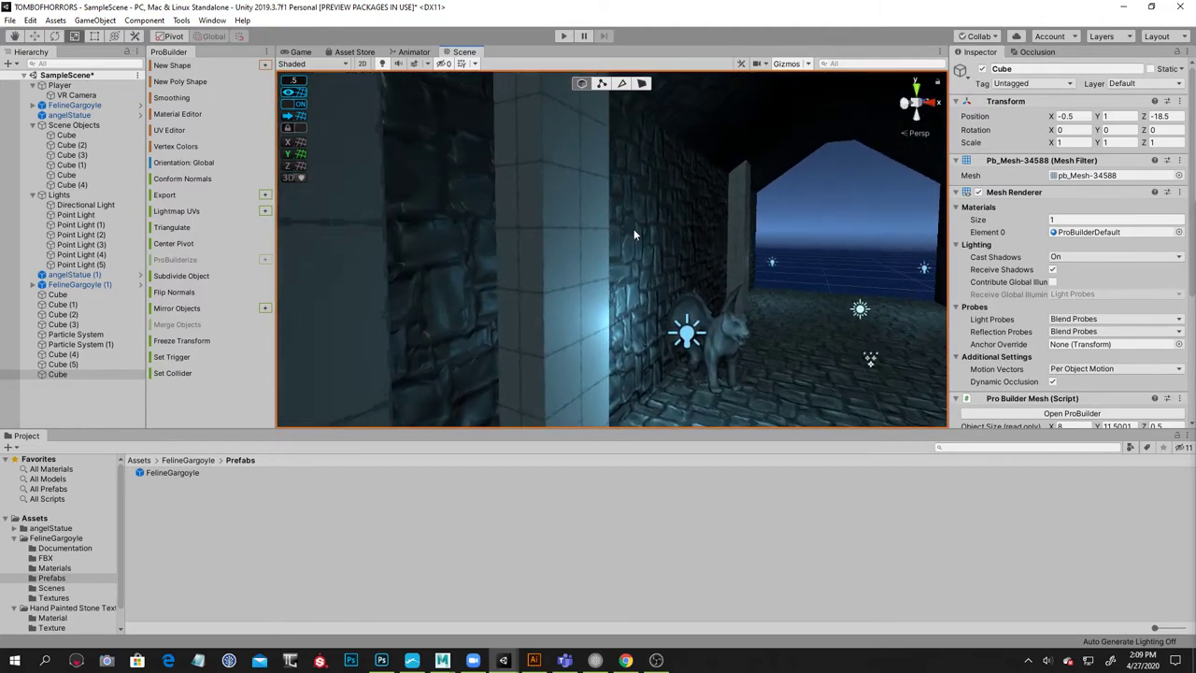
{"action": "left_click_drag", "start_coordinate": [710, 204], "coordinate": [662, 264], "text": "alt"}
{"action": "scroll", "coordinate": [578, 258], "scroll_direction": "up", "scroll_amount": 5}
{"action": "scroll", "coordinate": [578, 258], "scroll_direction": "down", "scroll_amount": 5}
{"action": "right_click_drag", "start_coordinate": [662, 264], "coordinate": [892, 245], "text": "alt"}
{"action": "left_click_drag", "start_coordinate": [659, 243], "coordinate": [561, 249], "text": "alt"}
{"action": "scroll", "coordinate": [548, 213], "scroll_direction": "up", "scroll_amount": 5}
{"action": "scroll", "coordinate": [546, 258], "scroll_direction": "up", "scroll_amount": 3}
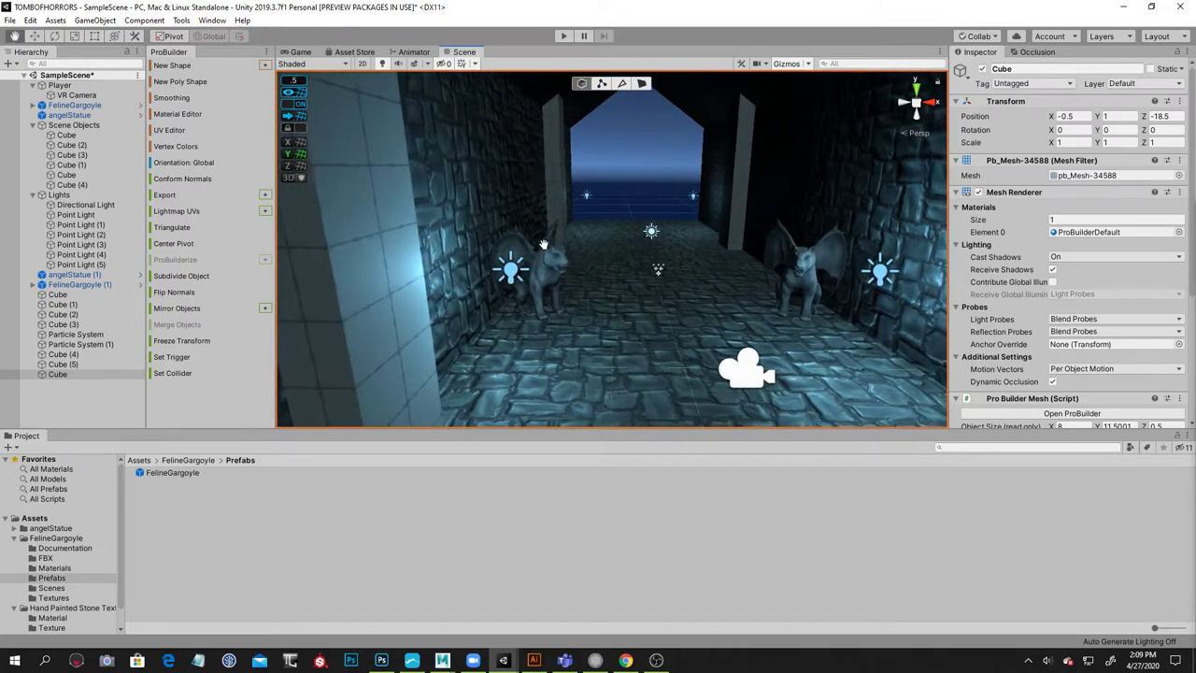
{"action": "scroll", "coordinate": [543, 253], "scroll_direction": "down", "scroll_amount": 2}
{"action": "scroll", "coordinate": [547, 255], "scroll_direction": "up", "scroll_amount": 3}
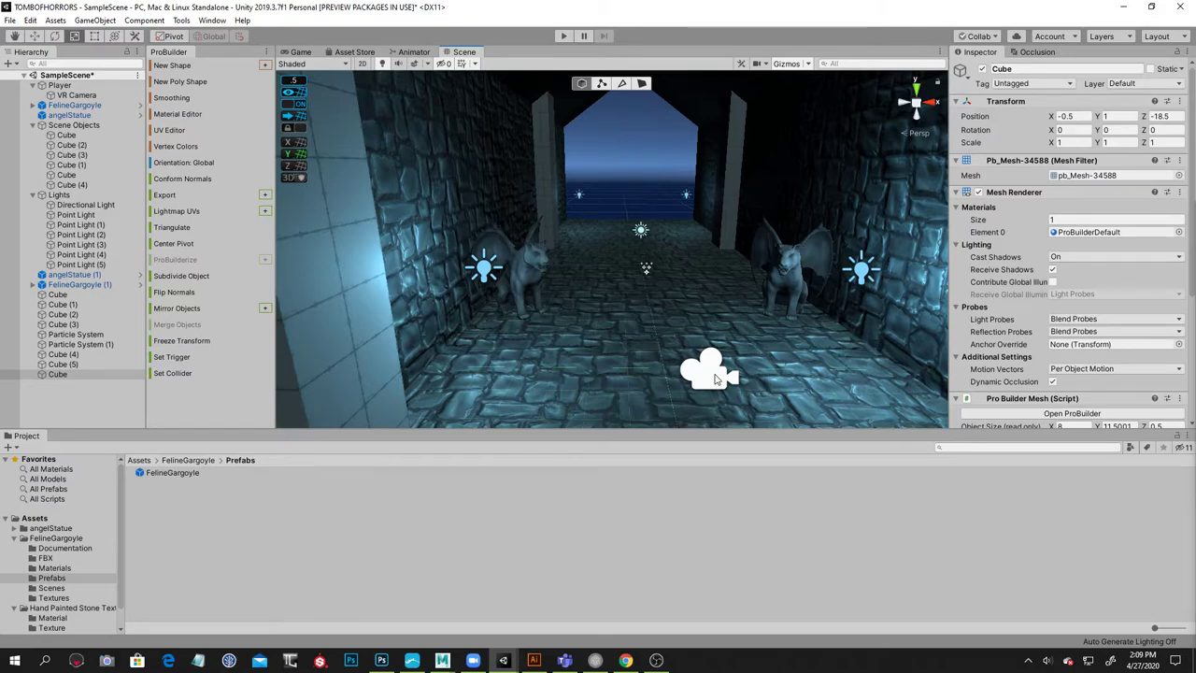
{"action": "mouse_move", "coordinate": [799, 395]}
{"action": "left_mouse_down", "text": "alt"}
{"action": "mouse_move", "coordinate": [832, 414]}
{"action": "mouse_move", "coordinate": [793, 406]}
{"action": "left_mouse_up", "text": "alt"}
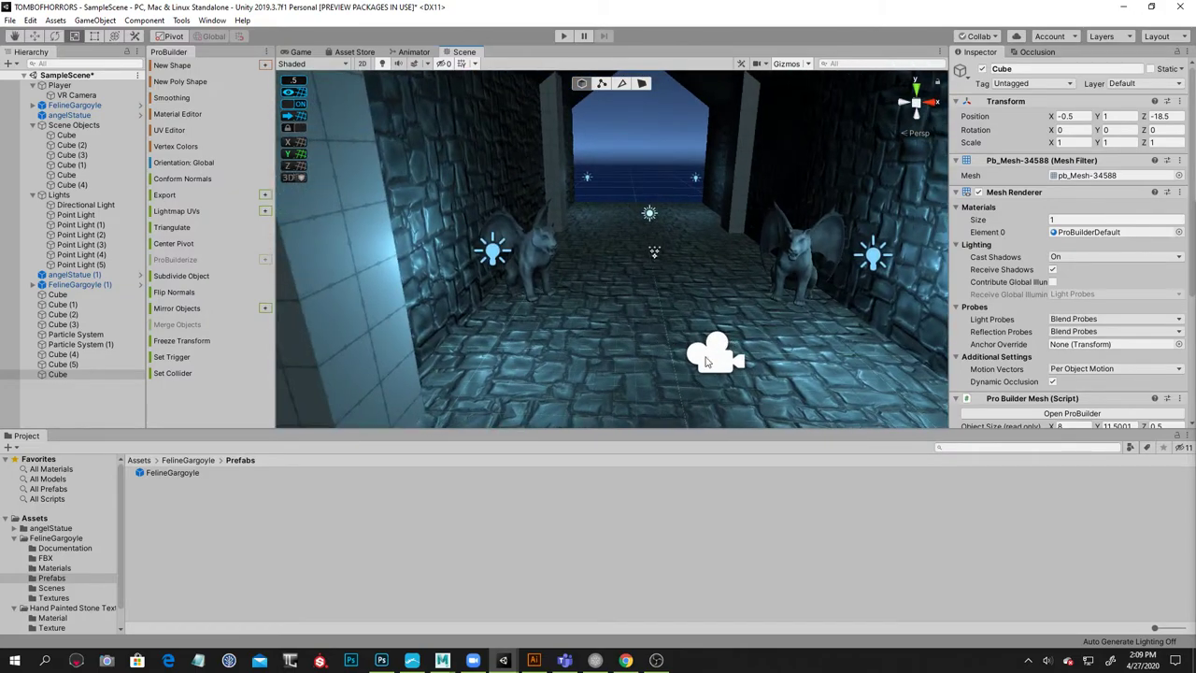
{"action": "left_click", "coordinate": [715, 356]}
{"action": "left_click_drag", "start_coordinate": [787, 328], "coordinate": [564, 261], "text": "alt"}
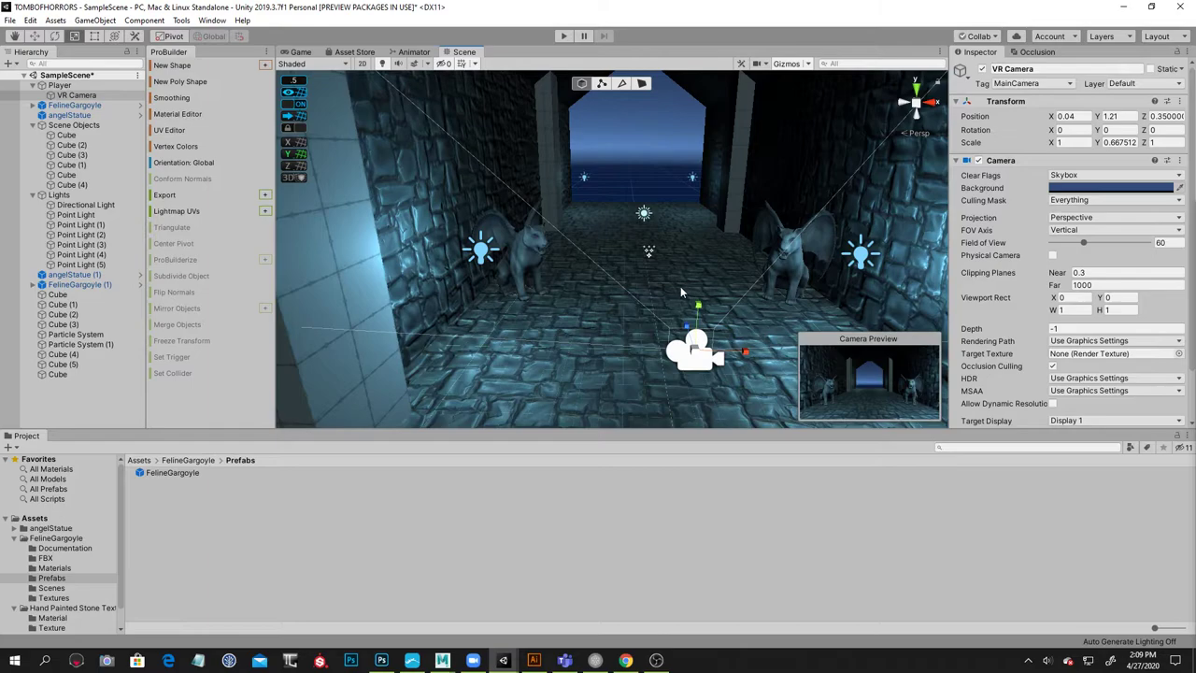
Move all the loose pillar, arch and door cubes in the hierarchy into the Scene Objects group
{"action": "left_click", "coordinate": [63, 295]}
{"action": "left_click", "coordinate": [69, 305], "text": "ctrl"}
{"action": "left_click", "coordinate": [73, 314], "text": "ctrl"}
{"action": "left_click", "coordinate": [77, 325], "text": "ctrl"}
{"action": "left_click", "coordinate": [62, 354], "text": "ctrl"}
{"action": "left_click", "coordinate": [62, 363], "text": "ctrl"}
{"action": "left_click", "coordinate": [58, 374], "text": "ctrl"}
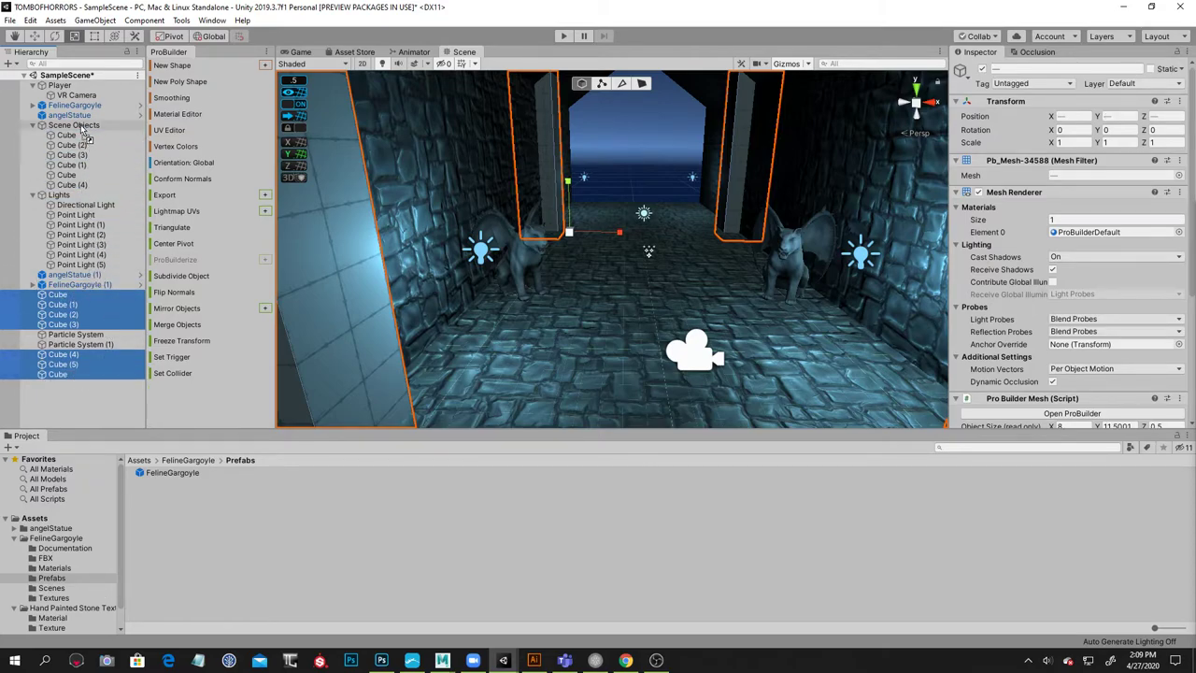
{"action": "left_click_drag", "start_coordinate": [81, 126], "coordinate": [82, 126]}
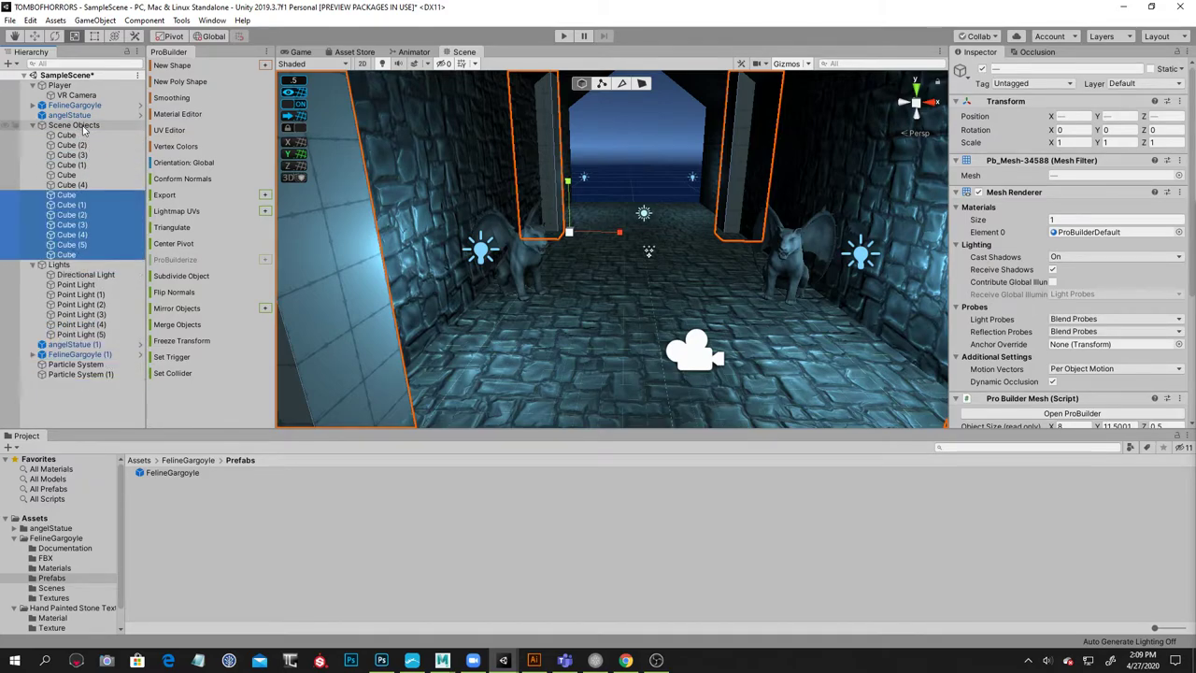
Move angelStatue (1) and FelineGargoyle (1) into the Scene Objects group and collapse the Scene Objects and Lights groups
{"action": "left_click", "coordinate": [31, 125]}
{"action": "left_click", "coordinate": [82, 214]}
{"action": "left_click", "coordinate": [65, 225], "text": "ctrl"}
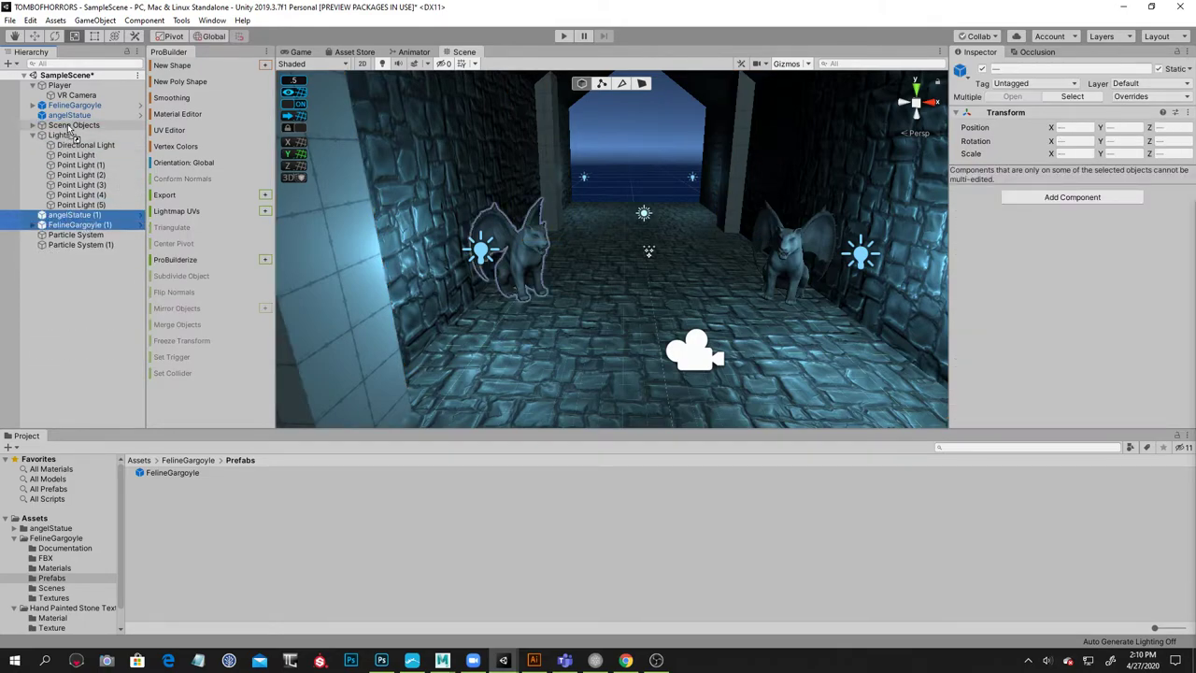
{"action": "left_click_drag", "start_coordinate": [68, 126], "coordinate": [68, 126]}
{"action": "left_click", "coordinate": [33, 126]}
{"action": "left_click", "coordinate": [31, 126]}
{"action": "left_click", "coordinate": [32, 135]}
Select both particle systems together to preview the green ground fog
{"action": "left_click", "coordinate": [75, 146]}
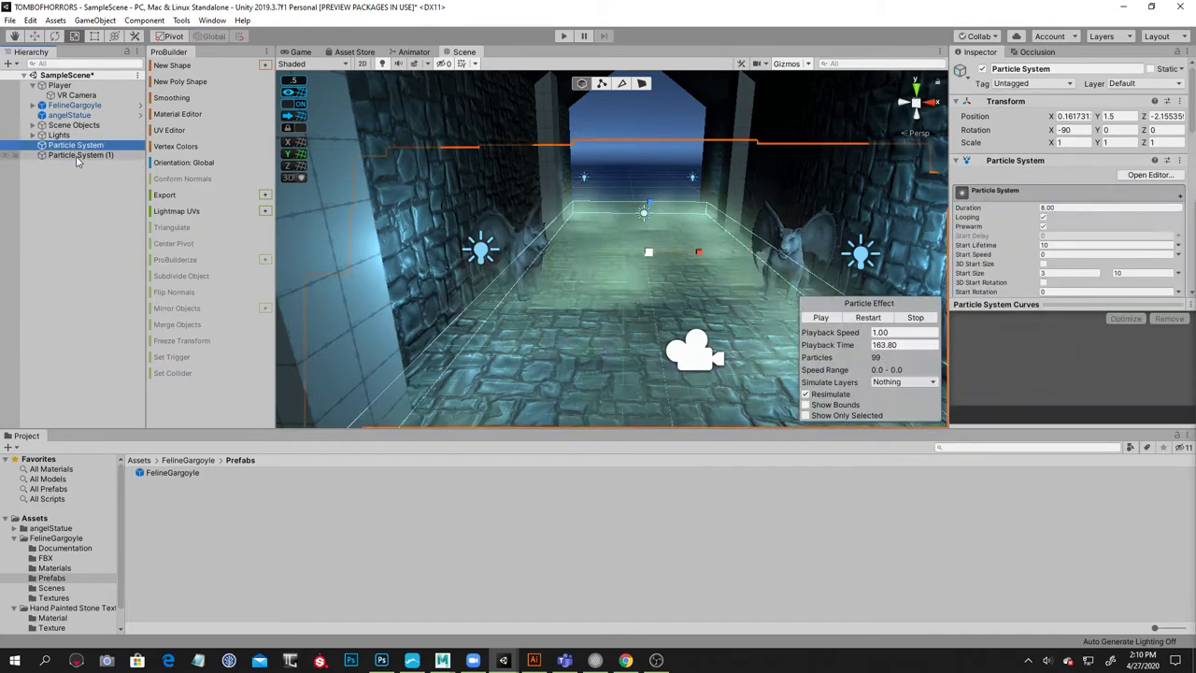
{"action": "left_click", "coordinate": [79, 155], "text": "ctrl"}
{"action": "left_click", "coordinate": [89, 192]}
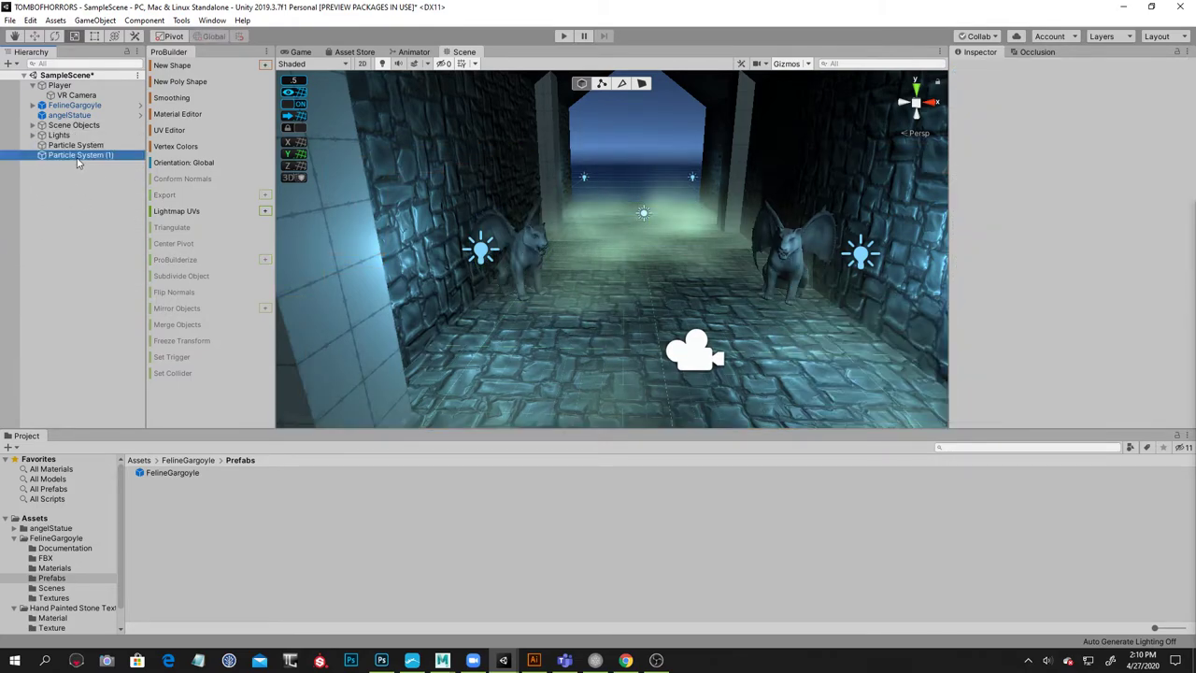
{"action": "left_click", "coordinate": [76, 146], "text": "ctrl"}
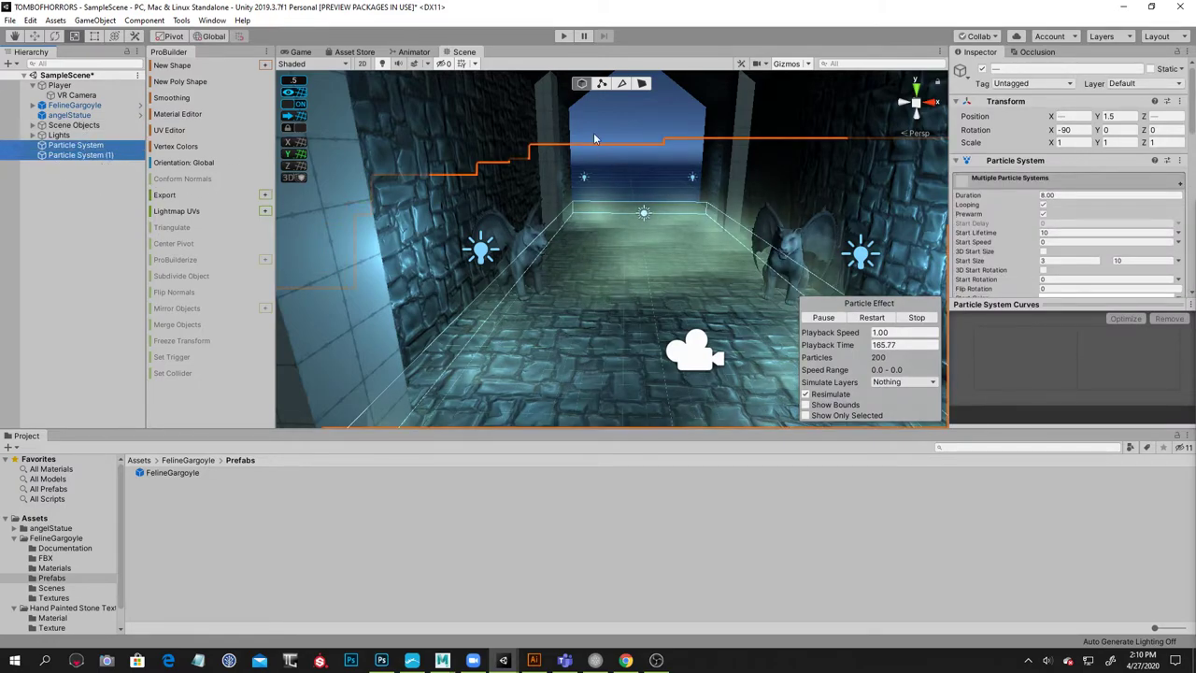
{"action": "left_click", "coordinate": [95, 196]}
Duplicate the two arched pillars together with the door slab and move the copies to the opposite end of the corridor
{"action": "right_click_drag", "start_coordinate": [647, 196], "coordinate": [349, 176], "text": "alt"}
{"action": "left_click_drag", "start_coordinate": [673, 242], "coordinate": [578, 257], "text": "alt"}
{"action": "left_click", "coordinate": [667, 274]}
{"action": "left_click", "coordinate": [571, 223], "text": "shift"}
{"action": "left_click", "coordinate": [624, 222], "text": "shift"}
{"action": "left_click_drag", "start_coordinate": [752, 231], "coordinate": [671, 260], "text": "alt"}
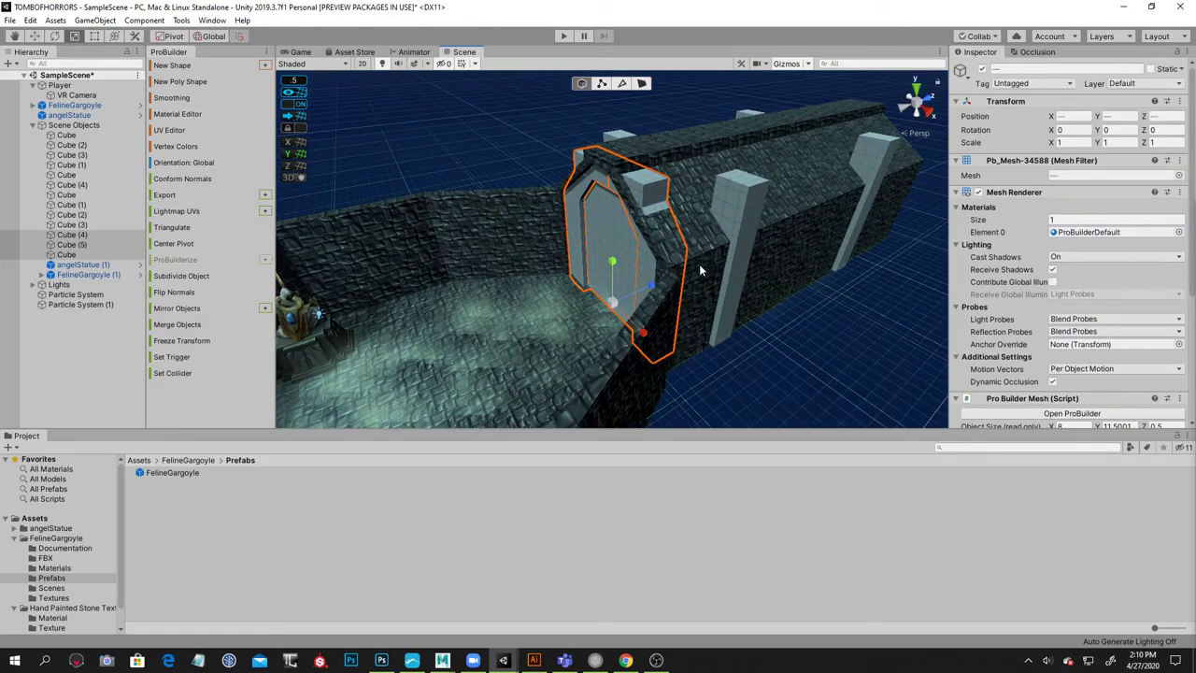
{"action": "key", "text": "ctrl+d"}
{"action": "left_click_drag", "start_coordinate": [708, 340], "coordinate": [1003, 245]}
{"action": "middle_click_drag", "start_coordinate": [854, 224], "coordinate": [472, 234]}
{"action": "left_click_drag", "start_coordinate": [472, 234], "coordinate": [327, 213], "text": "alt"}
{"action": "scroll", "coordinate": [699, 332], "scroll_direction": "down", "scroll_amount": 3}
{"action": "left_click_drag", "start_coordinate": [706, 338], "coordinate": [732, 388]}
{"action": "left_click", "coordinate": [791, 356]}
Run the scene in play mode to check the corridor with its far doorway and fog, and stop it
{"action": "left_click_drag", "start_coordinate": [791, 356], "coordinate": [822, 232], "text": "alt"}
{"action": "right_click_drag", "start_coordinate": [822, 232], "coordinate": [930, 237], "text": "alt"}
{"action": "left_click_drag", "start_coordinate": [930, 237], "coordinate": [695, 200], "text": "alt"}
{"action": "left_click", "coordinate": [563, 36]}
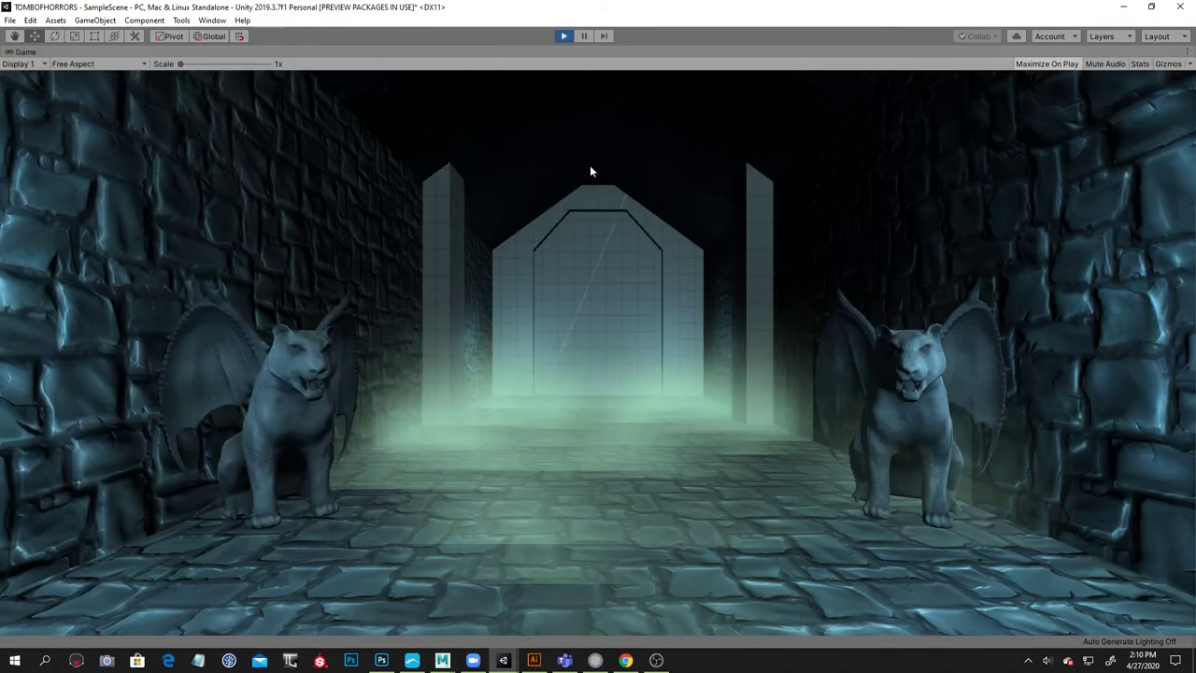
{"action": "left_click", "coordinate": [564, 37]}
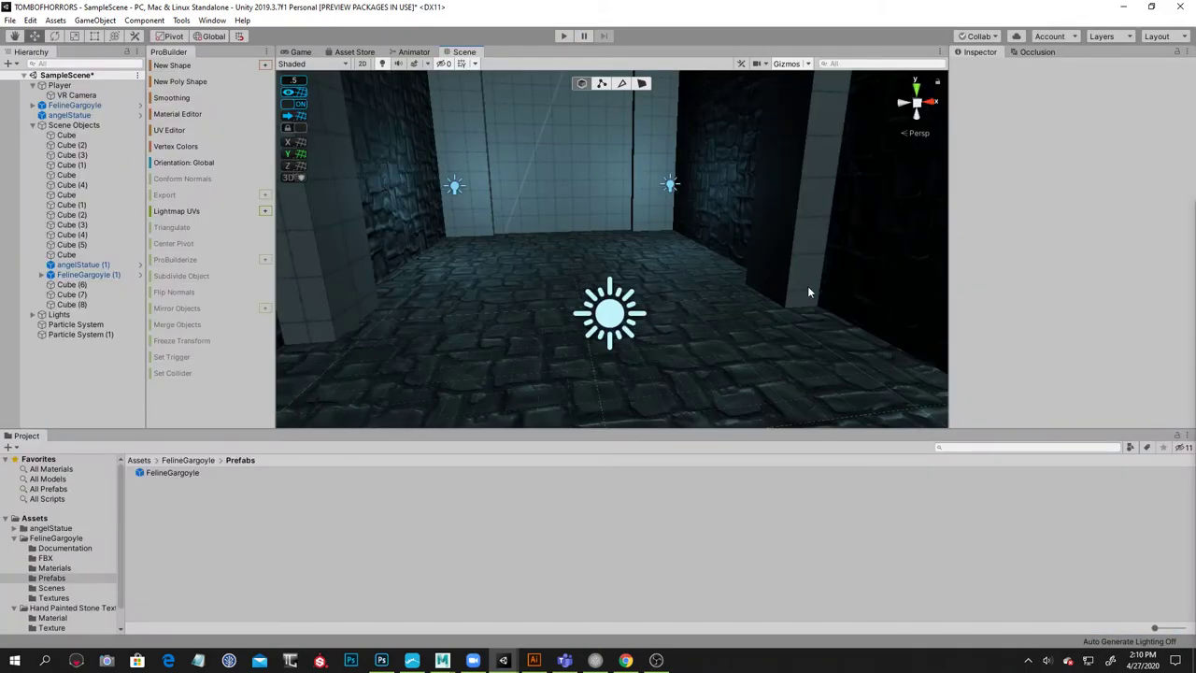
Examine the tomb's exterior, the closed doorway arch and the angel statue room from several angles
{"action": "left_click_drag", "start_coordinate": [774, 226], "coordinate": [794, 247], "text": "alt"}
{"action": "left_click_drag", "start_coordinate": [685, 238], "coordinate": [654, 267], "text": "alt"}
{"action": "right_click_drag", "start_coordinate": [654, 267], "coordinate": [742, 292], "text": "alt"}
{"action": "left_click_drag", "start_coordinate": [743, 291], "coordinate": [695, 276], "text": "alt"}
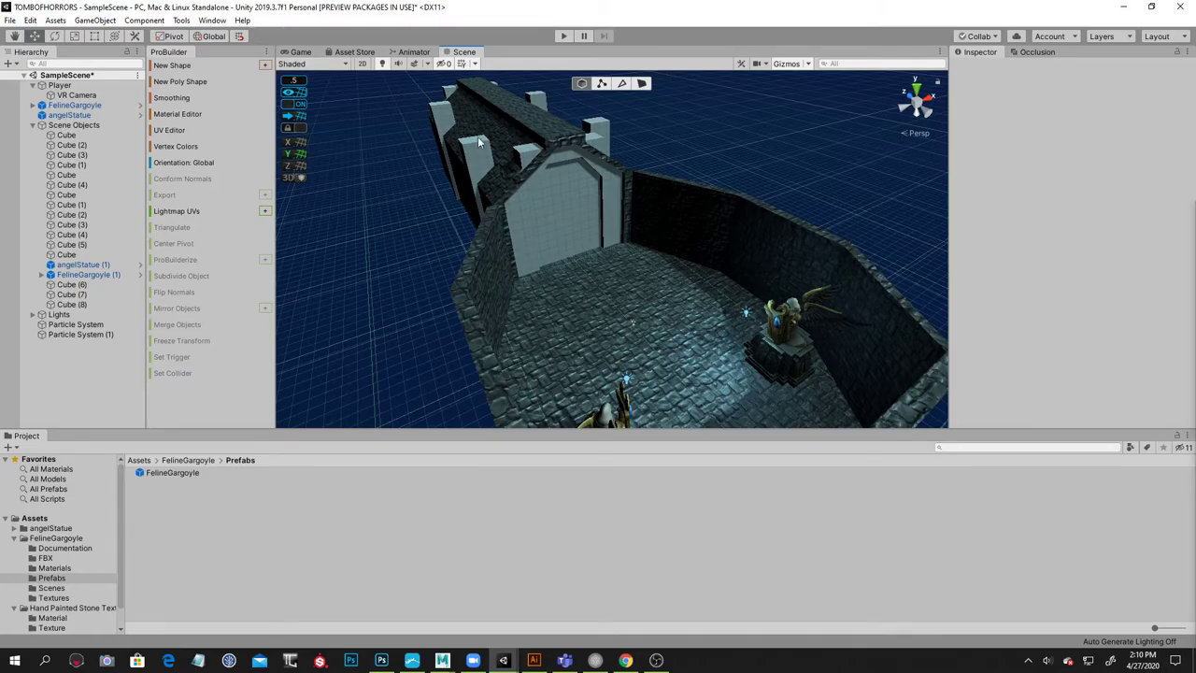
{"action": "left_click_drag", "start_coordinate": [551, 313], "coordinate": [317, 345], "text": "alt"}
{"action": "middle_click_drag", "start_coordinate": [317, 346], "coordinate": [579, 336]}
{"action": "scroll", "coordinate": [579, 337], "scroll_direction": "down", "scroll_amount": 4}
{"action": "left_click_drag", "start_coordinate": [579, 336], "coordinate": [467, 322], "text": "alt"}
{"action": "scroll", "coordinate": [664, 290], "scroll_direction": "up", "scroll_amount": 10}
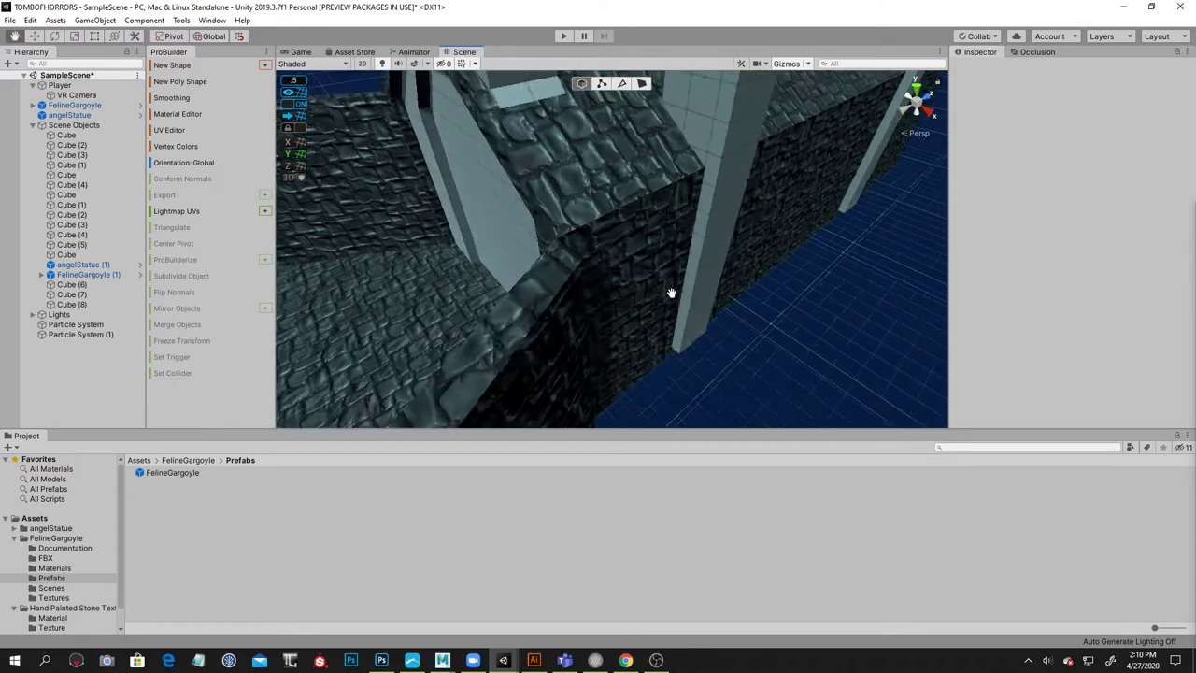
{"action": "middle_click_drag", "start_coordinate": [664, 290], "coordinate": [679, 294]}
{"action": "scroll", "coordinate": [799, 192], "scroll_direction": "down", "scroll_amount": 2}
{"action": "left_click_drag", "start_coordinate": [521, 331], "coordinate": [603, 292], "text": "alt"}
{"action": "scroll", "coordinate": [563, 321], "scroll_direction": "down", "scroll_amount": 6}
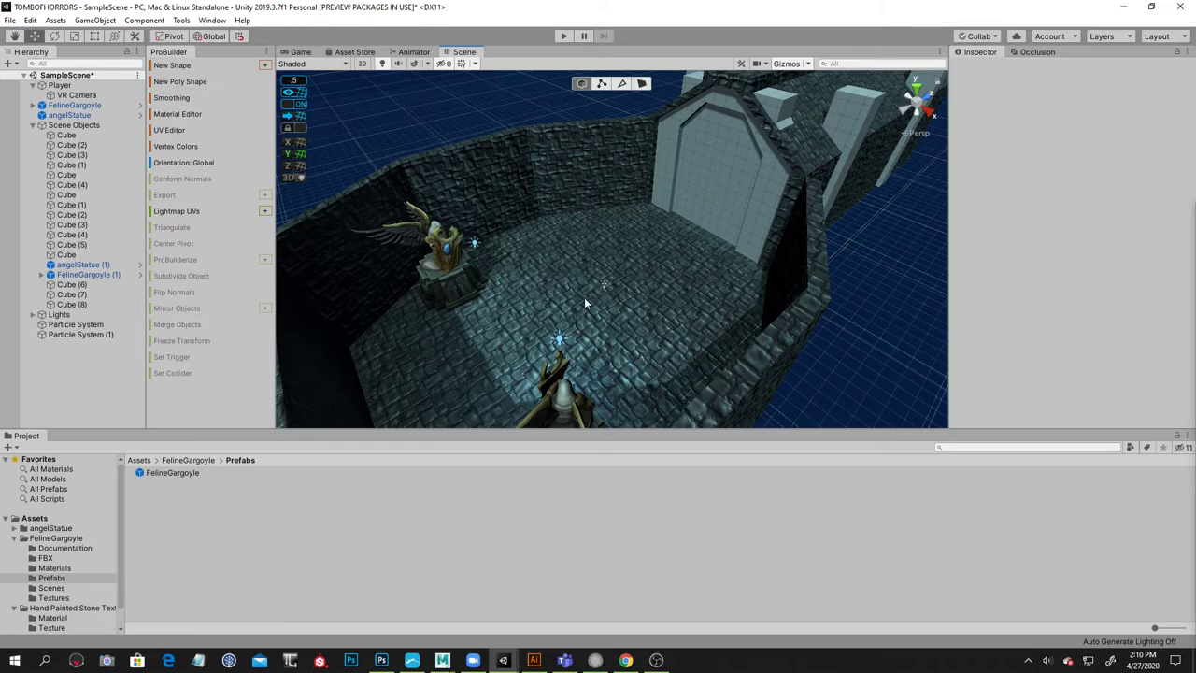
Examine the corridor interior from the gargoyles toward the closed doorway at the far end
{"action": "left_click_drag", "start_coordinate": [685, 265], "coordinate": [657, 197], "text": "alt"}
{"action": "scroll", "coordinate": [788, 225], "scroll_direction": "up", "scroll_amount": 4}
{"action": "right_click_drag", "start_coordinate": [657, 197], "coordinate": [647, 192], "text": "alt"}
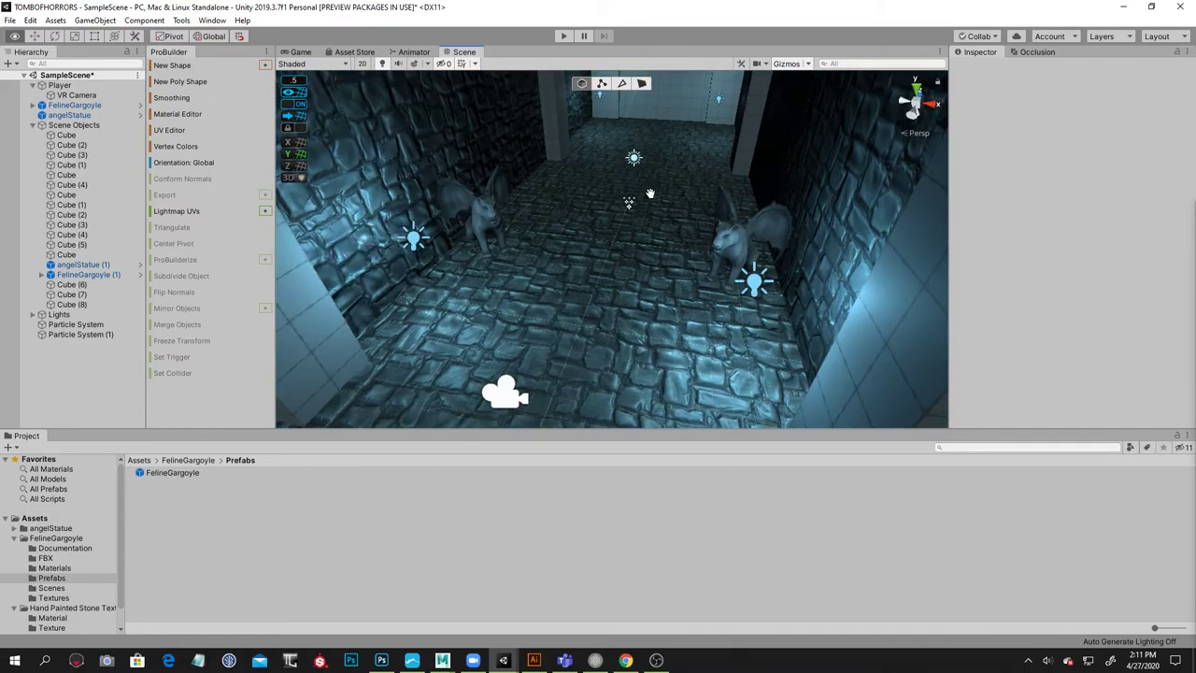
{"action": "middle_click_drag", "start_coordinate": [647, 191], "coordinate": [687, 197], "text": "alt"}
{"action": "right_click_drag", "start_coordinate": [687, 197], "coordinate": [755, 221], "text": "alt"}
{"action": "left_click_drag", "start_coordinate": [755, 221], "coordinate": [725, 229], "text": "alt"}
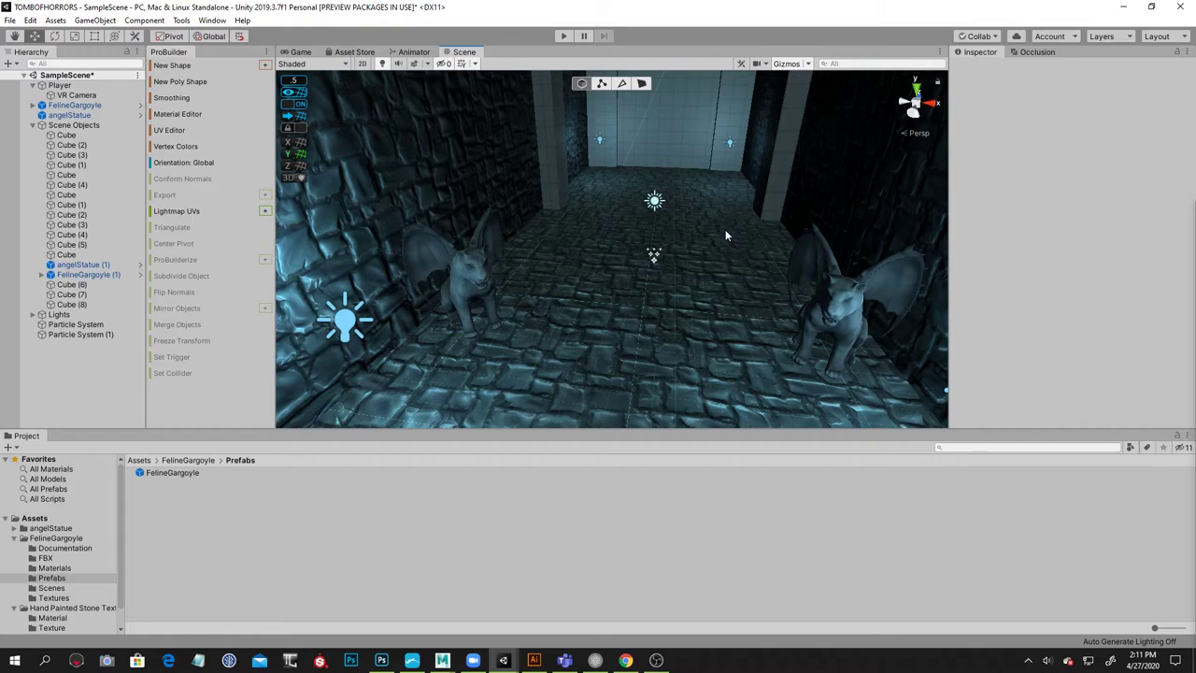
{"action": "mouse_move", "coordinate": [687, 276]}
{"action": "left_mouse_down", "text": "alt"}
{"action": "mouse_move", "coordinate": [713, 280]}
{"action": "mouse_move", "coordinate": [683, 279]}
{"action": "left_mouse_up", "text": "alt"}
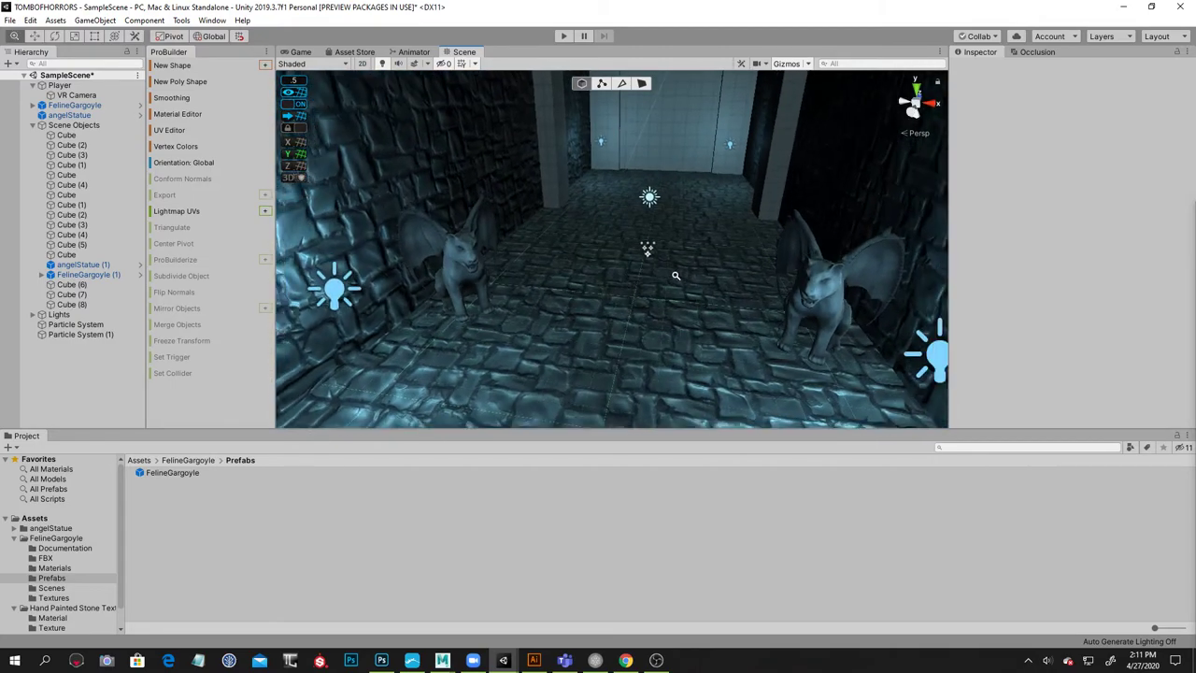
{"action": "scroll", "coordinate": [683, 278], "scroll_direction": "down", "scroll_amount": 4}
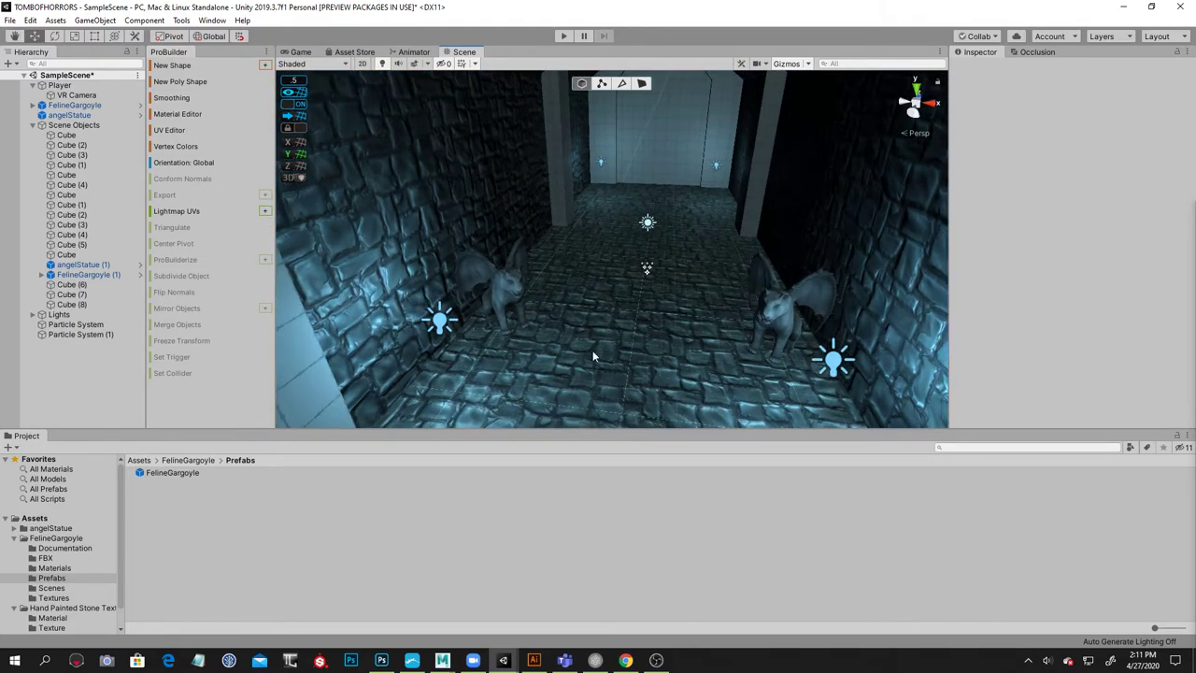
Collapse the Scene Objects group and add a UI Image on a new canvas to the scene
{"action": "left_click", "coordinate": [36, 125]}
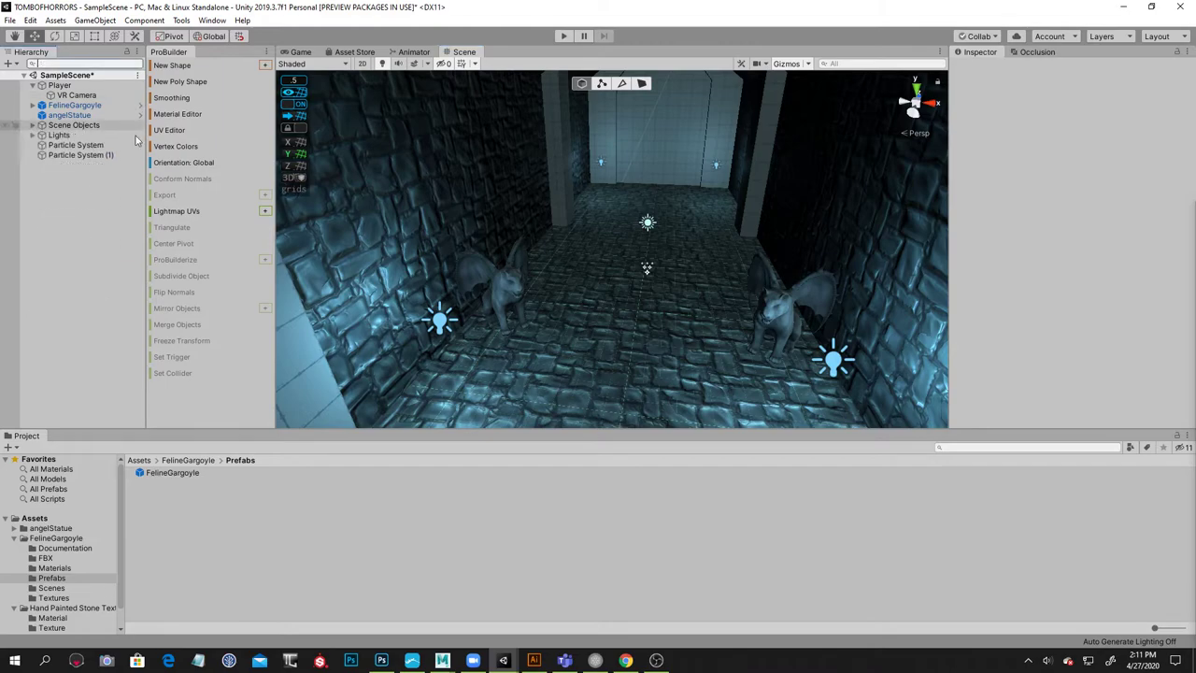
{"action": "left_click", "coordinate": [94, 20]}
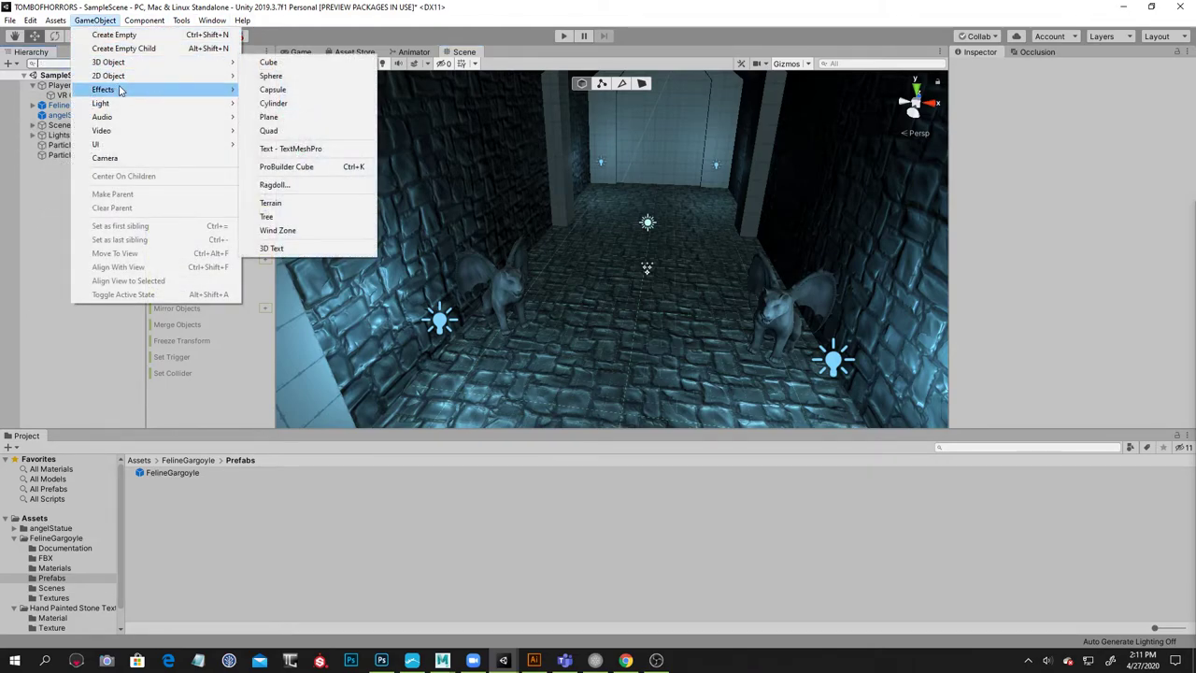
{"action": "mouse_move", "coordinate": [120, 144]}
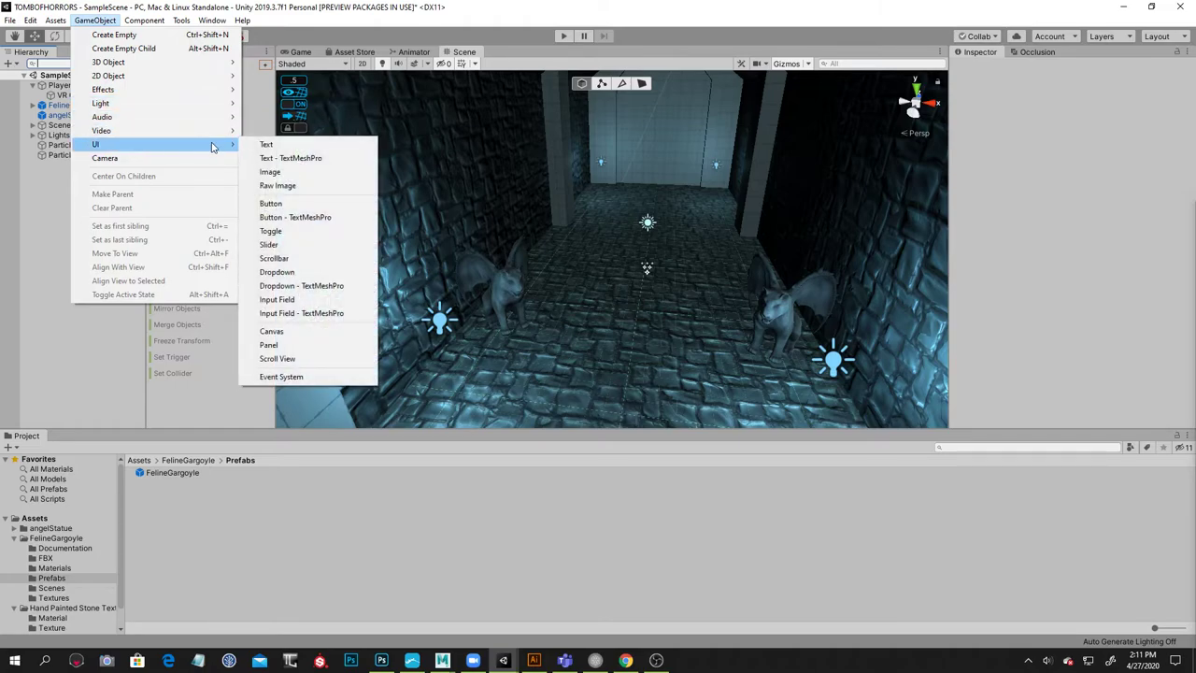
{"action": "left_click", "coordinate": [314, 175]}
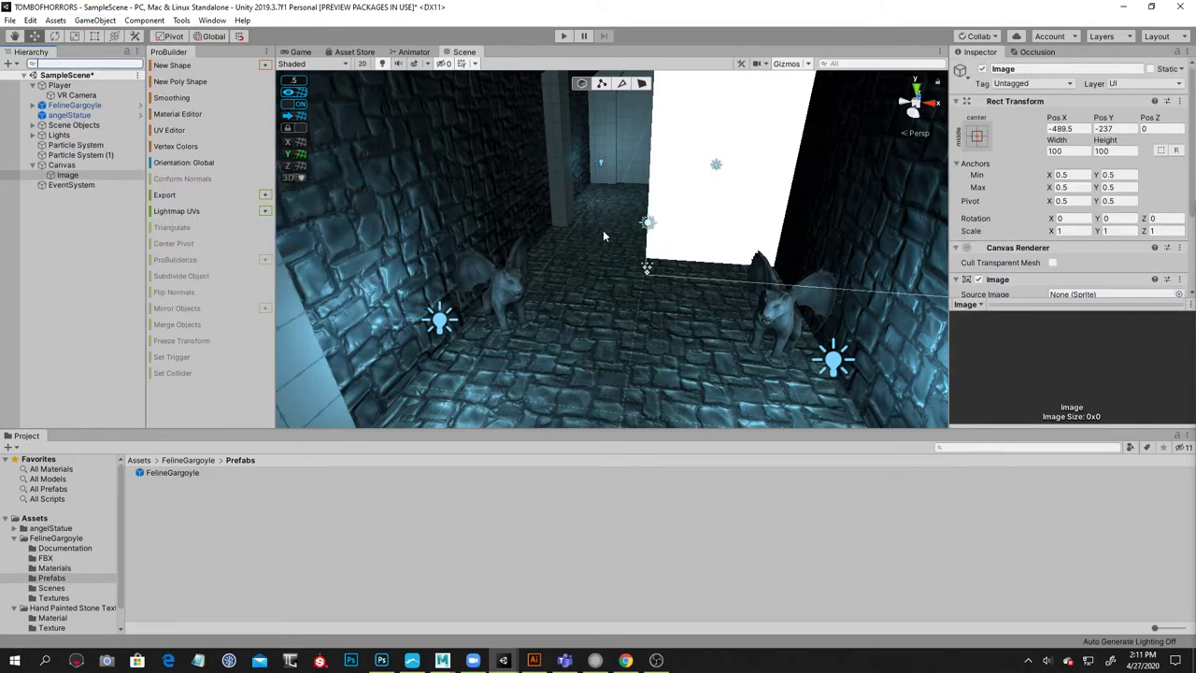
{"action": "scroll", "coordinate": [767, 280], "scroll_direction": "down", "scroll_amount": 10}
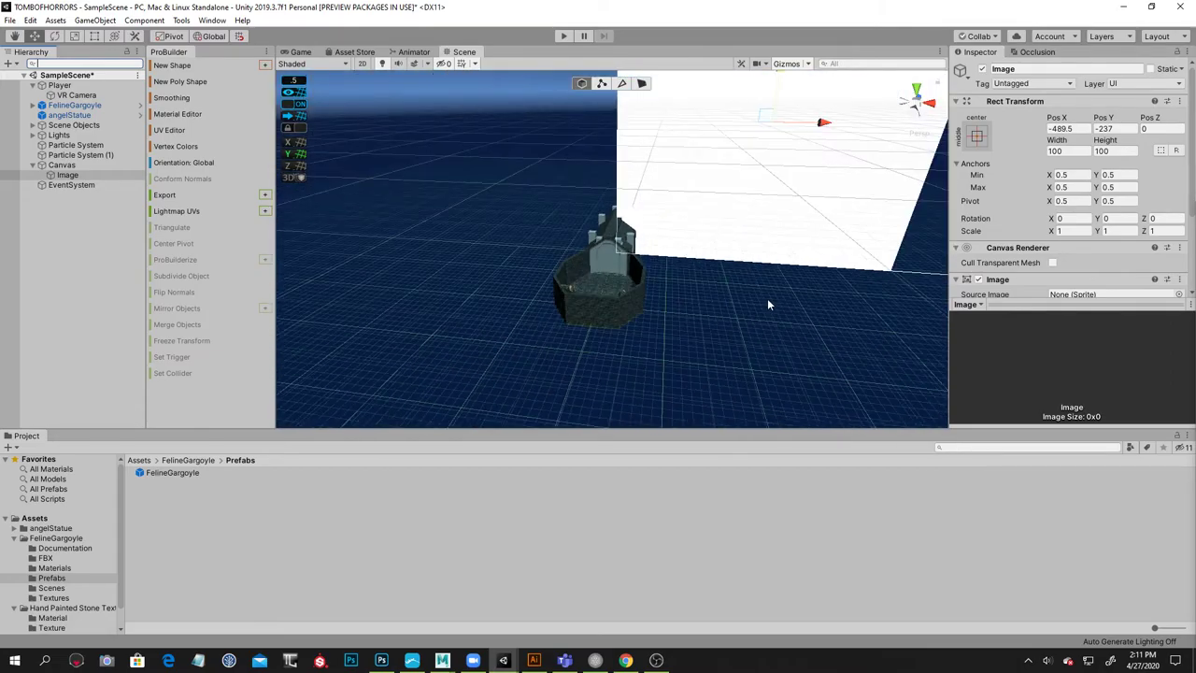
{"action": "middle_click_drag", "start_coordinate": [783, 294], "coordinate": [691, 309], "text": "alt"}
{"action": "scroll", "coordinate": [606, 259], "scroll_direction": "down", "scroll_amount": 15, "text": "alt"}
{"action": "middle_click_drag", "start_coordinate": [747, 251], "coordinate": [583, 266], "text": "alt"}
{"action": "left_click_drag", "start_coordinate": [582, 266], "coordinate": [635, 264], "text": "alt"}
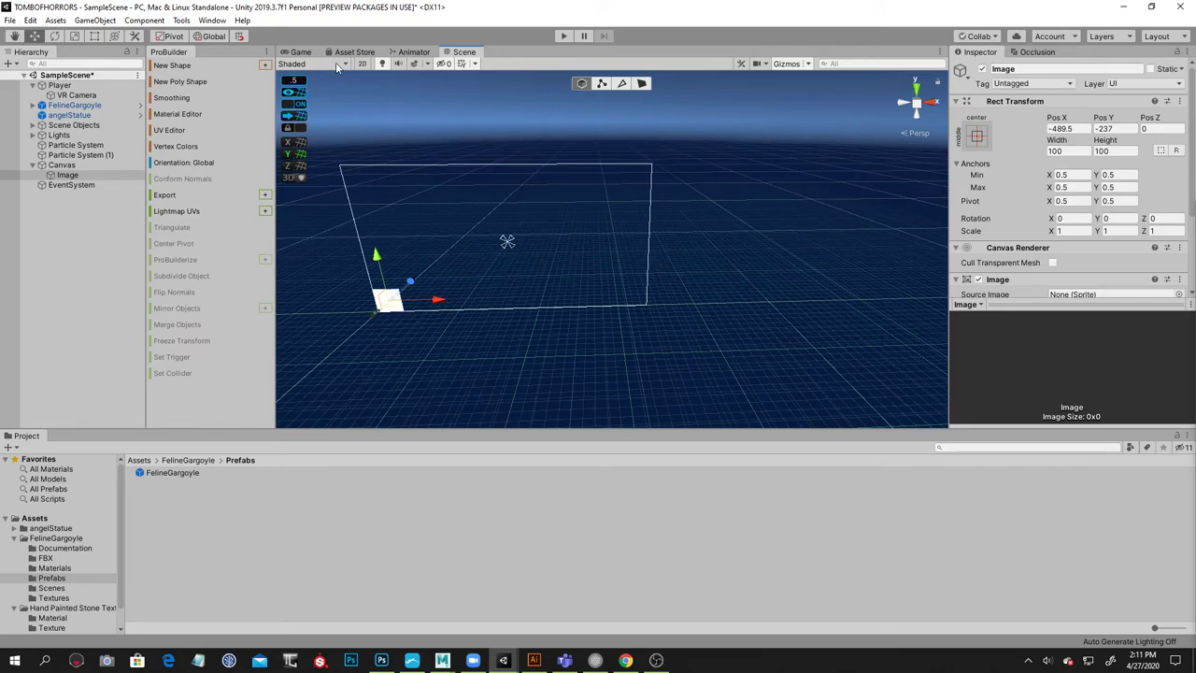
Resize the image with the Rect tool to about 1094 by 574 so it covers the whole canvas
{"action": "left_click", "coordinate": [300, 53]}
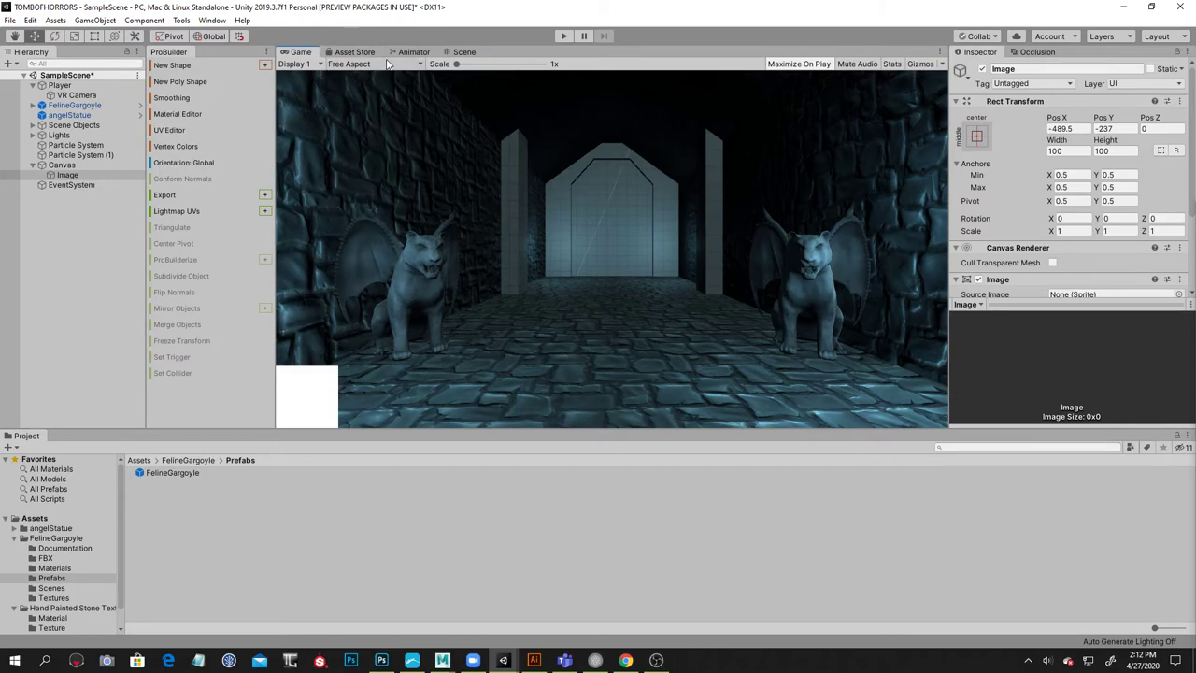
{"action": "left_click", "coordinate": [463, 51]}
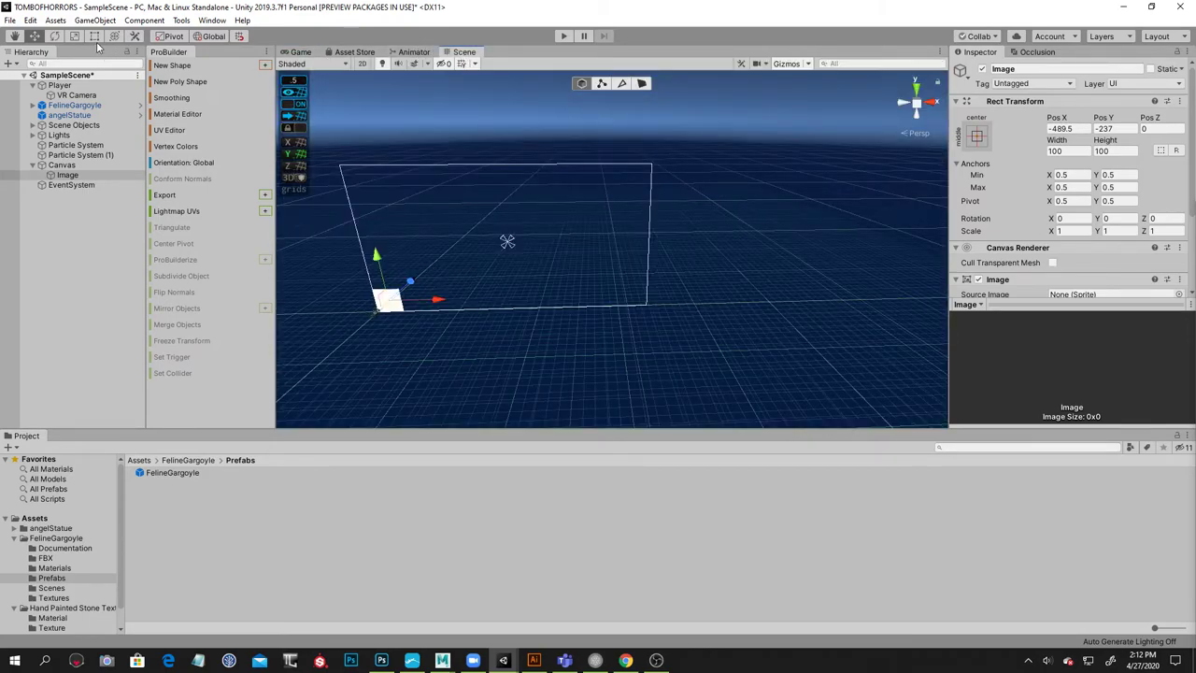
{"action": "key", "text": "t"}
{"action": "left_click_drag", "start_coordinate": [405, 297], "coordinate": [652, 301]}
{"action": "left_click_drag", "start_coordinate": [556, 287], "coordinate": [557, 166]}
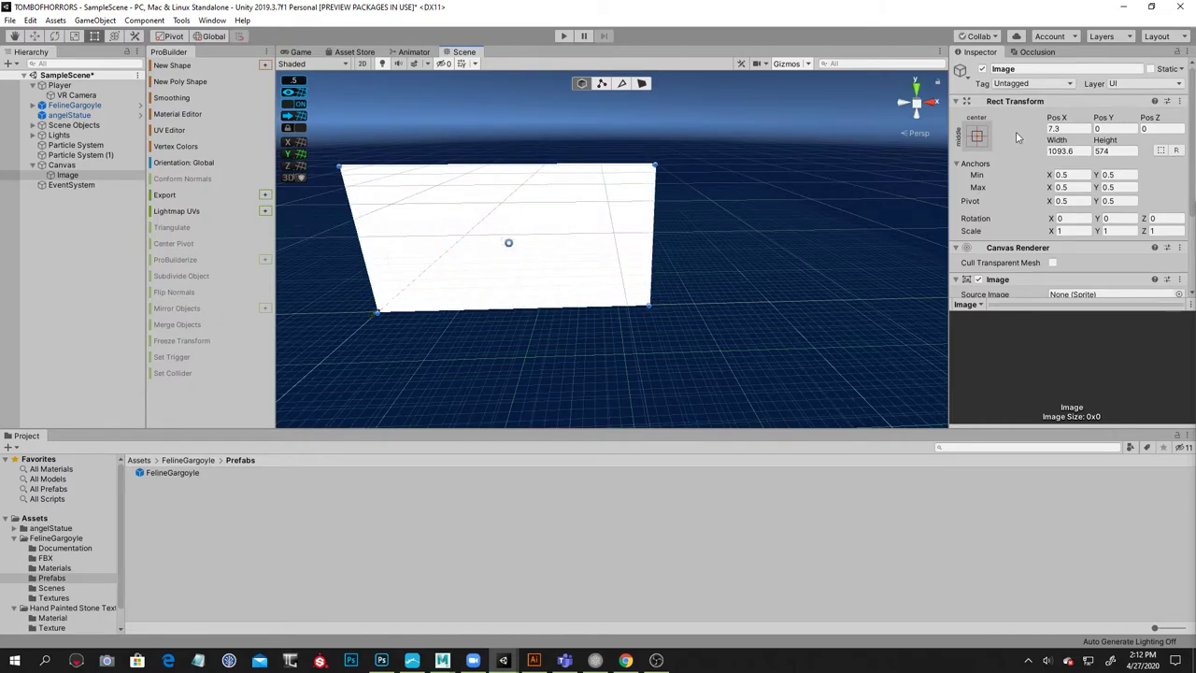
Set the image's anchor preset to stretch both horizontally and vertically
{"action": "left_click", "coordinate": [977, 137]}
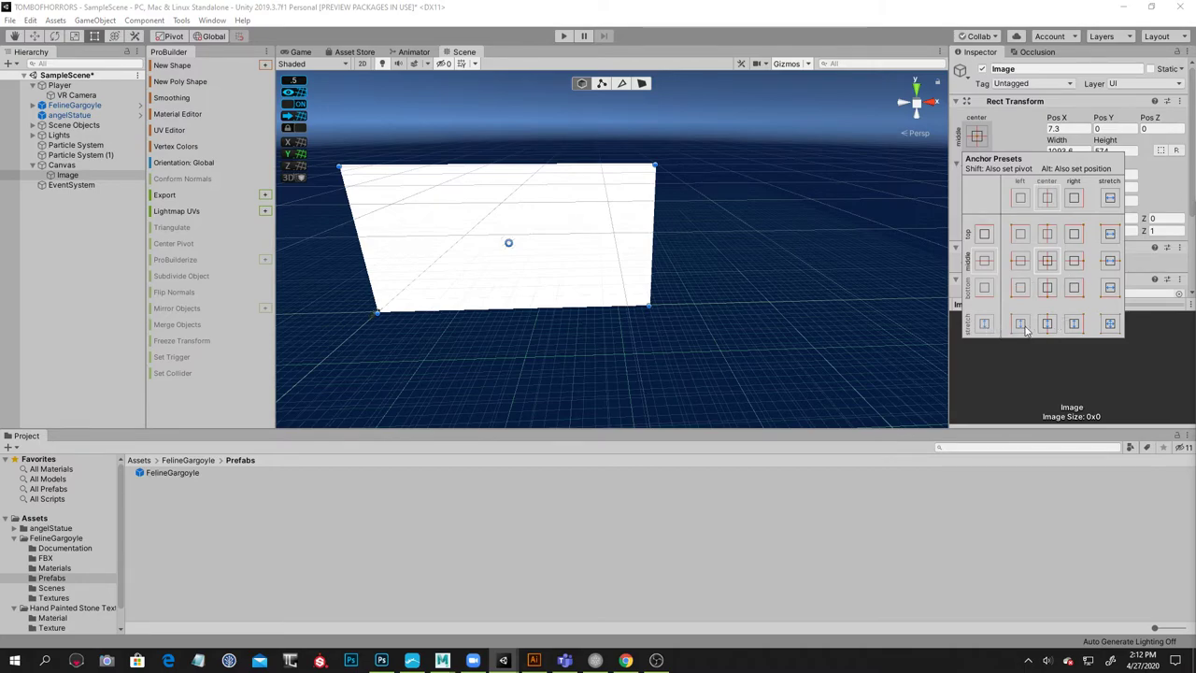
{"action": "left_click", "coordinate": [1111, 324]}
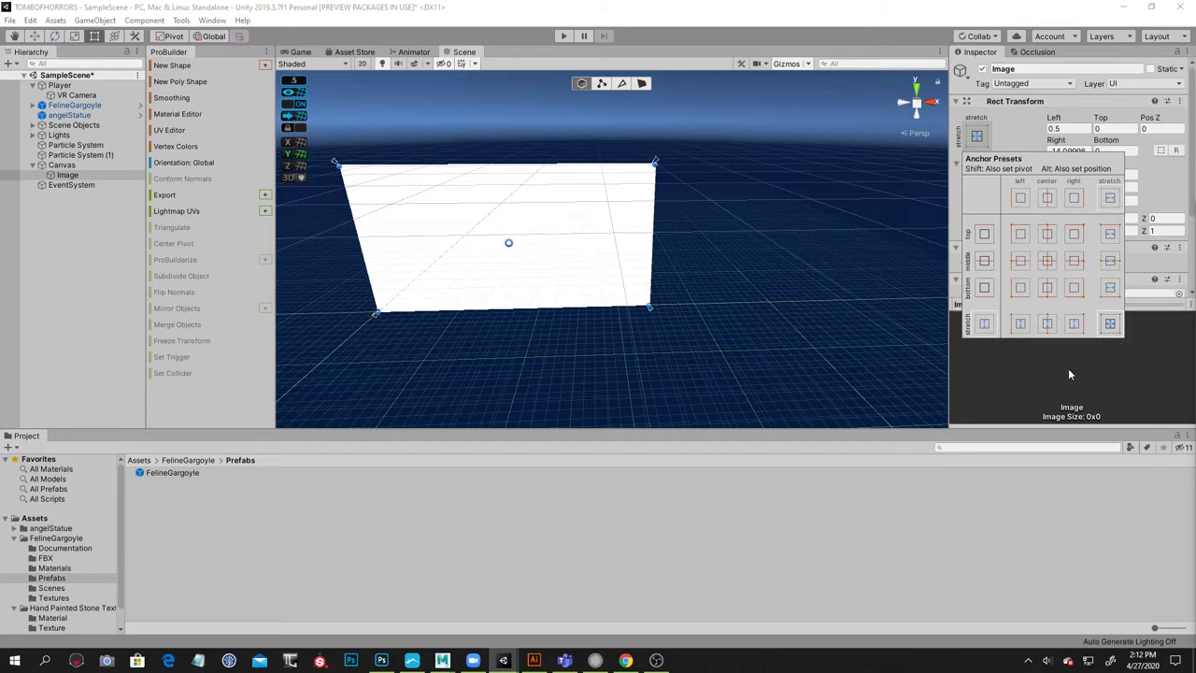
{"action": "left_click", "coordinate": [540, 124]}
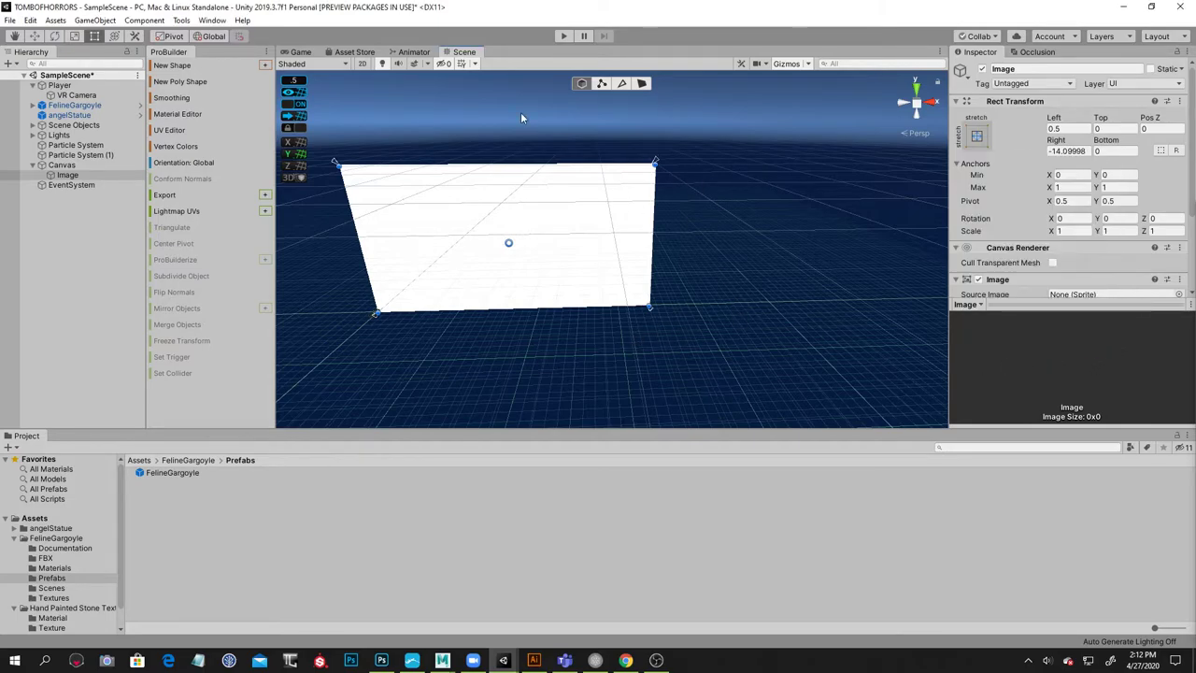
{"action": "left_click", "coordinate": [976, 139]}
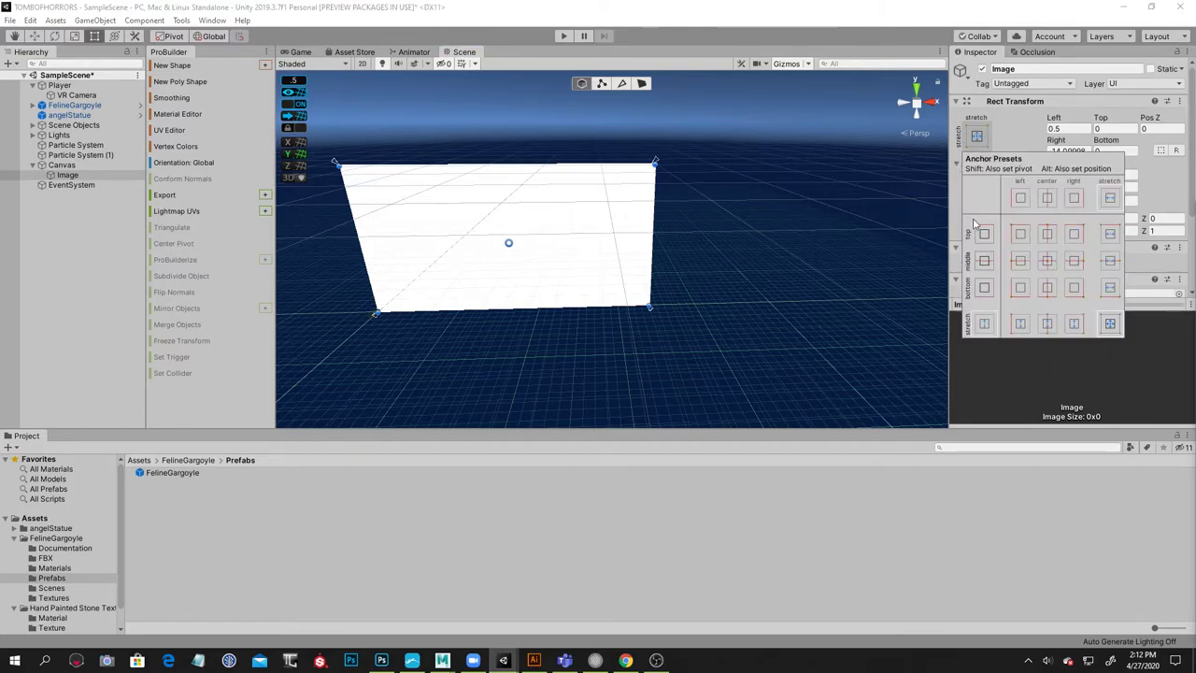
{"action": "left_click", "coordinate": [1024, 142]}
Change the image's color to black and switch back to the Move tool
{"action": "scroll", "coordinate": [1005, 173], "scroll_direction": "down", "scroll_amount": 3}
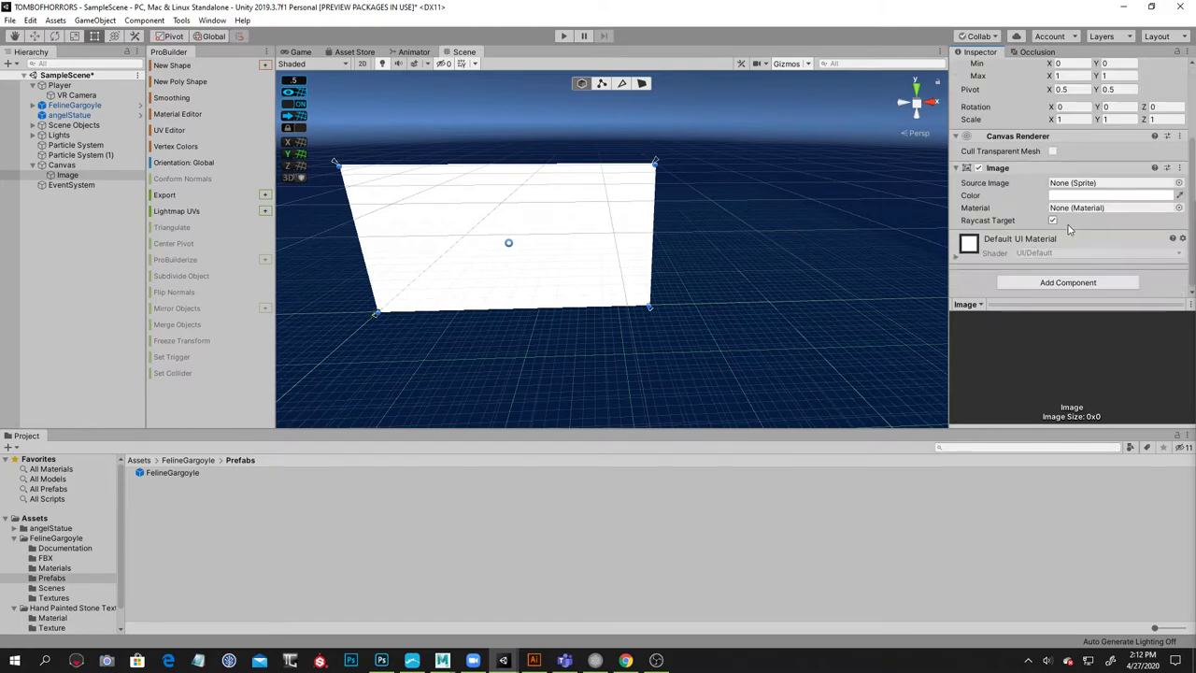
{"action": "left_click", "coordinate": [1102, 195]}
{"action": "left_click_drag", "start_coordinate": [926, 387], "coordinate": [833, 492]}
{"action": "left_click", "coordinate": [764, 293]}
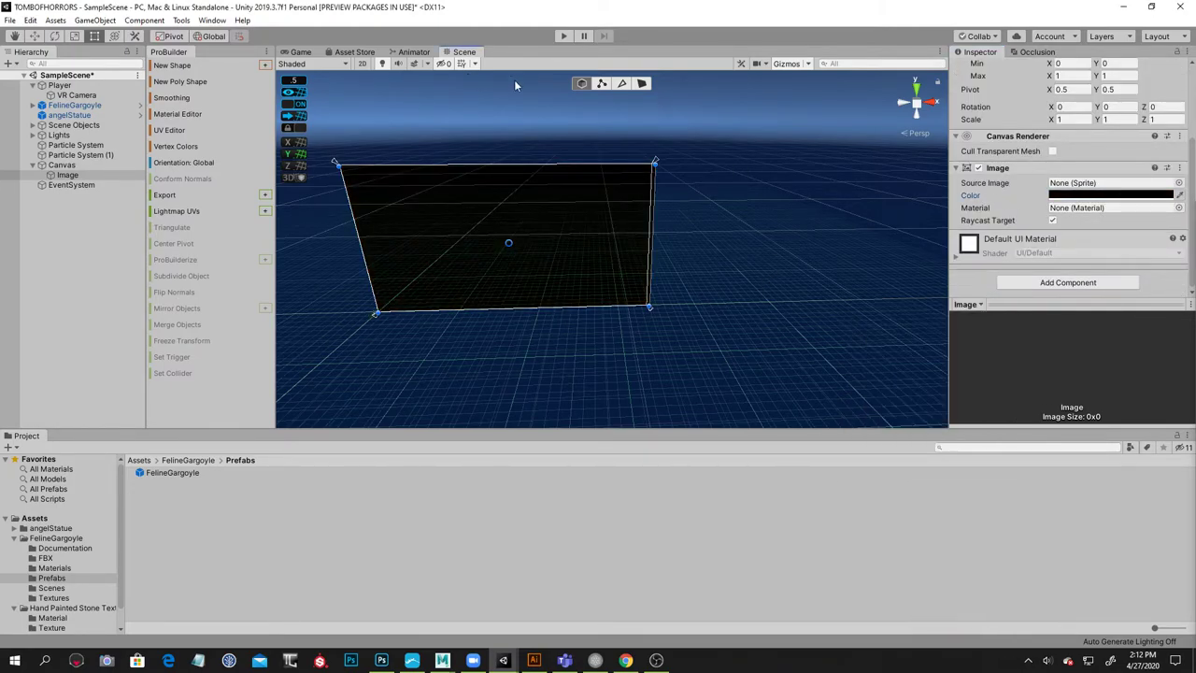
{"action": "left_click", "coordinate": [34, 36]}
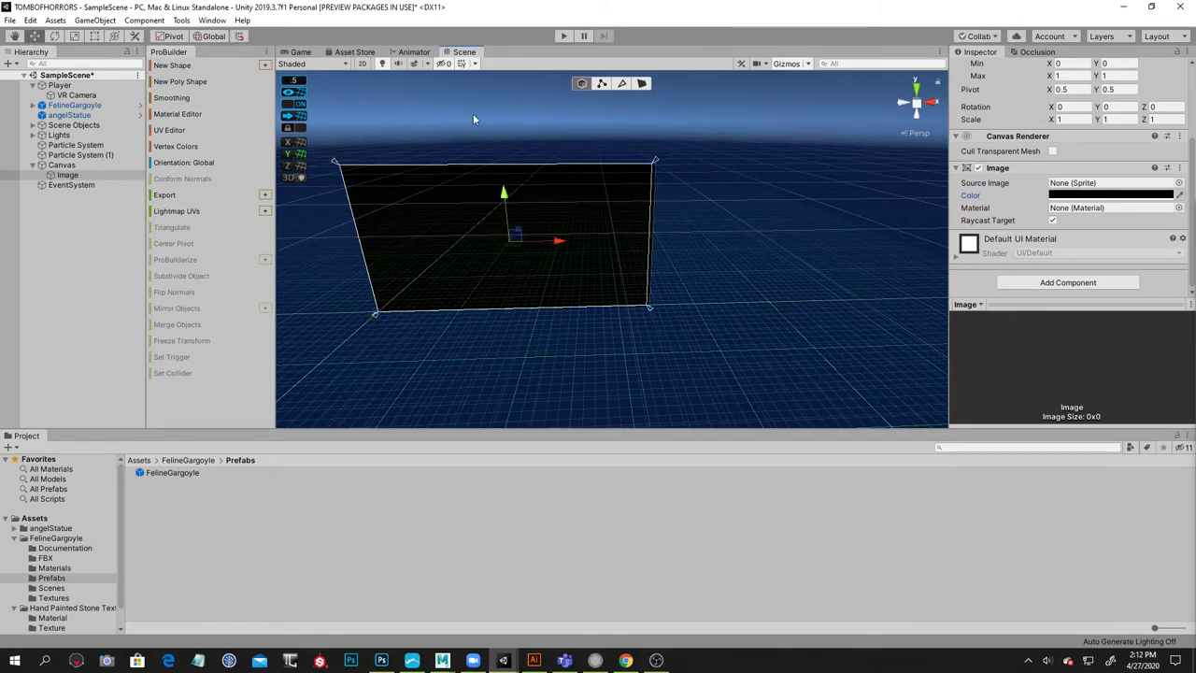
{"action": "left_click", "coordinate": [685, 257]}
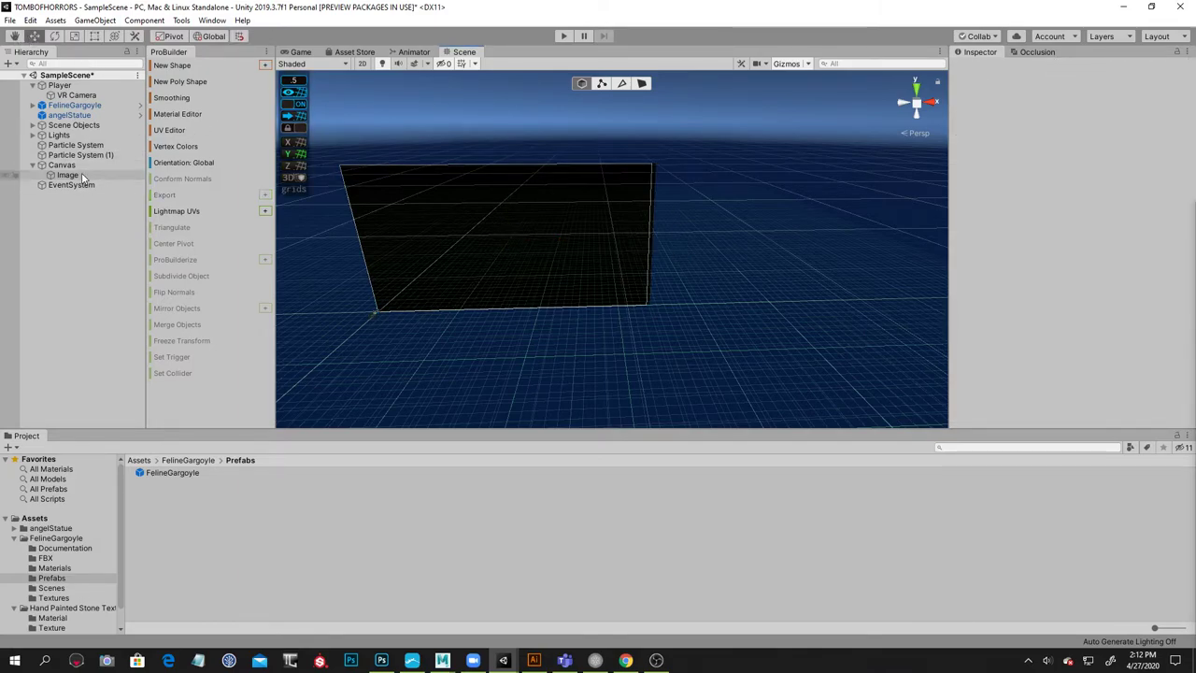
{"action": "left_click", "coordinate": [470, 245]}
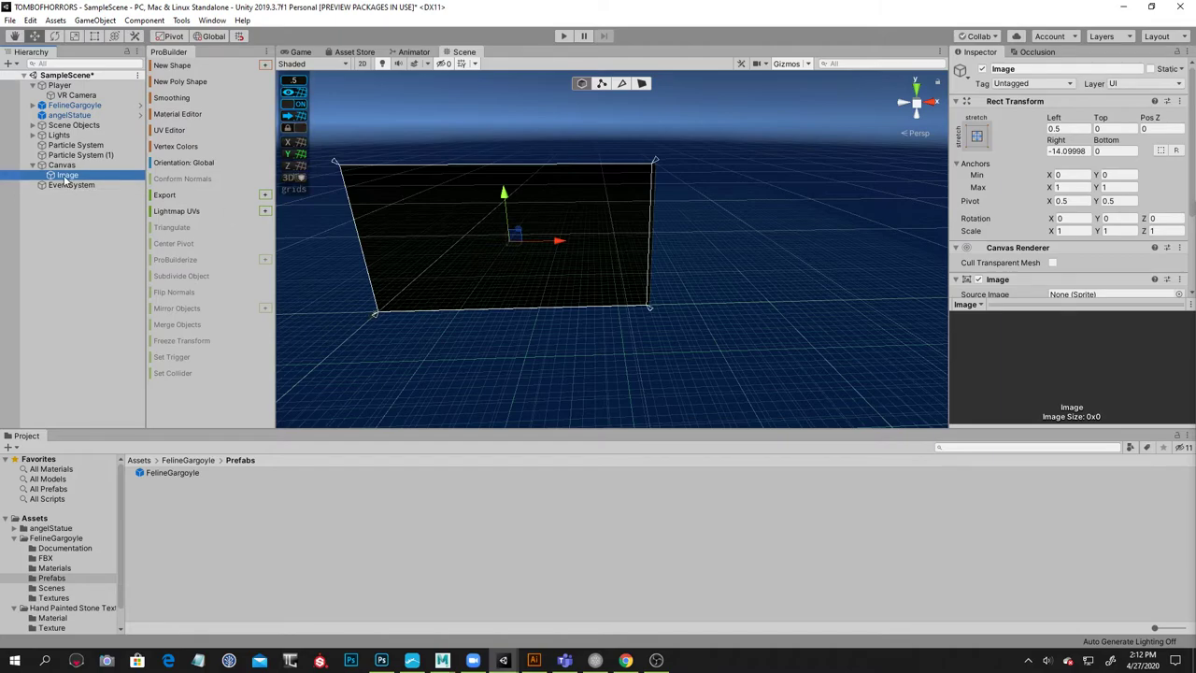
Rename the canvas as Canvas_Fader
{"action": "left_click", "coordinate": [66, 168]}
{"action": "left_click", "coordinate": [65, 166]}
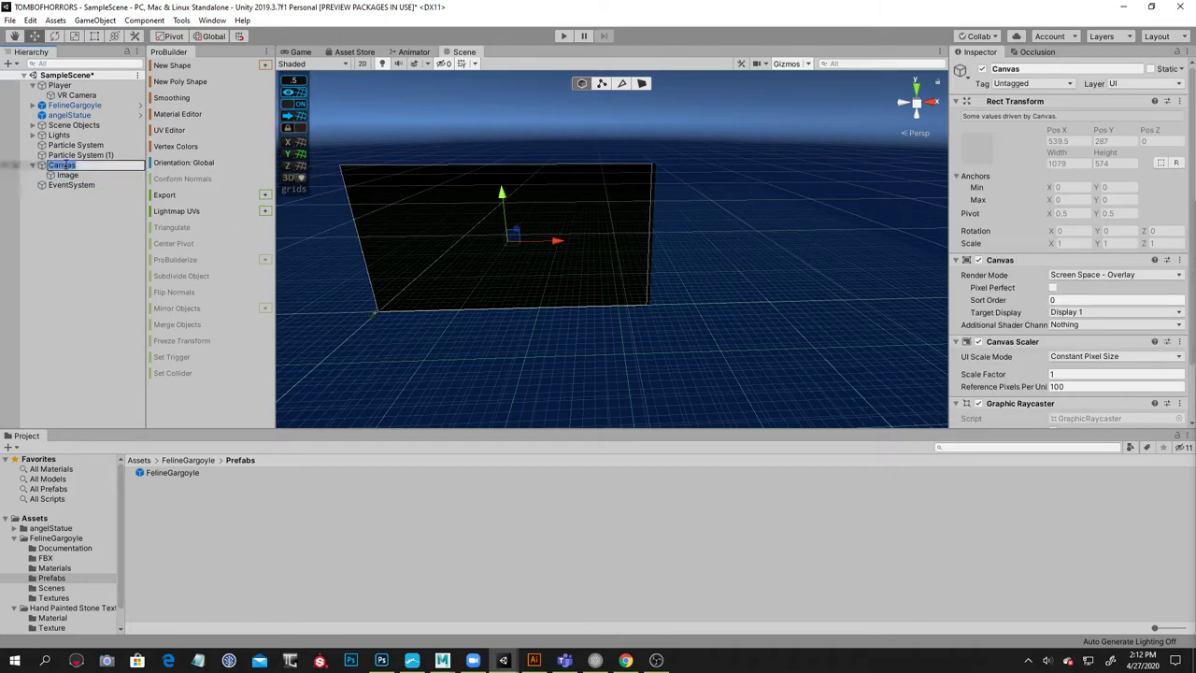
{"action": "type", "text": "Canvas_F"}
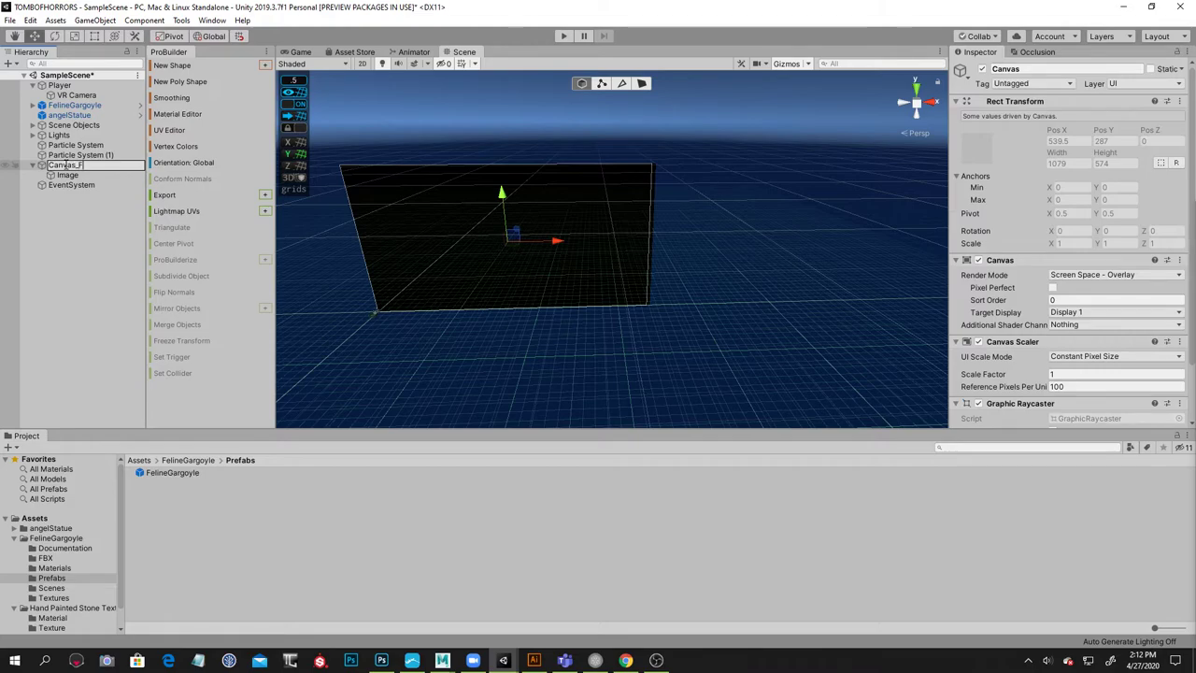
{"action": "type", "text": "ader"}
{"action": "key", "text": "Return"}
Rename the black image inside the canvas as FadeScreen
{"action": "left_click", "coordinate": [67, 174]}
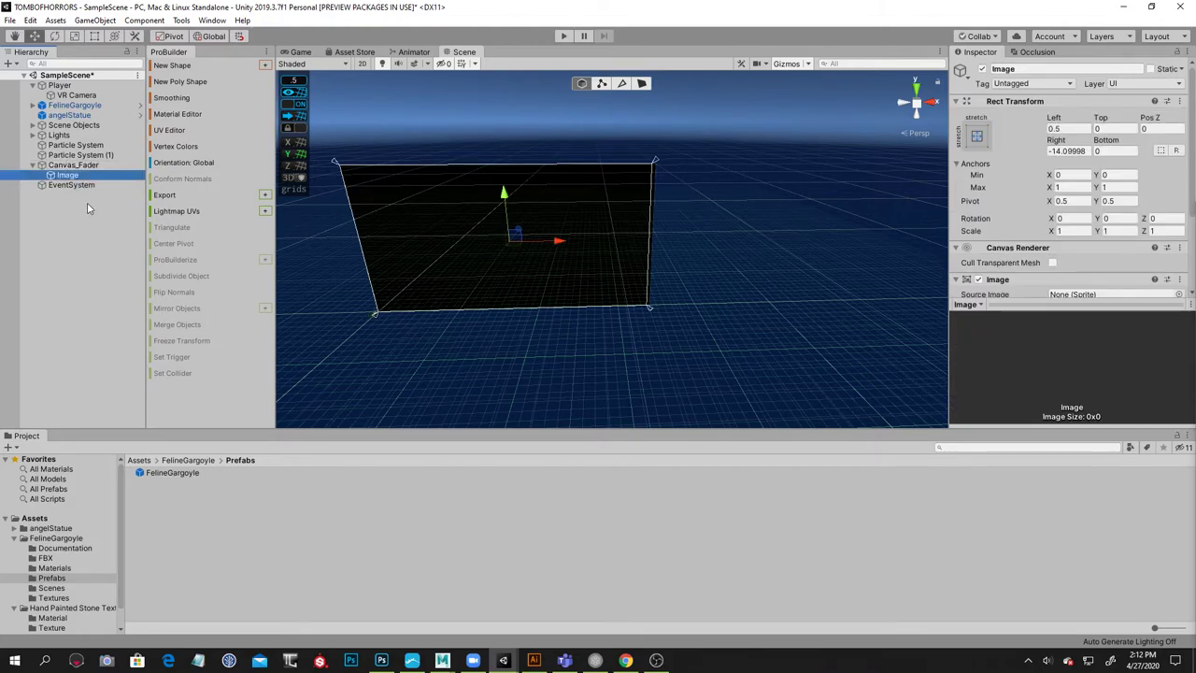
{"action": "left_click", "coordinate": [68, 175]}
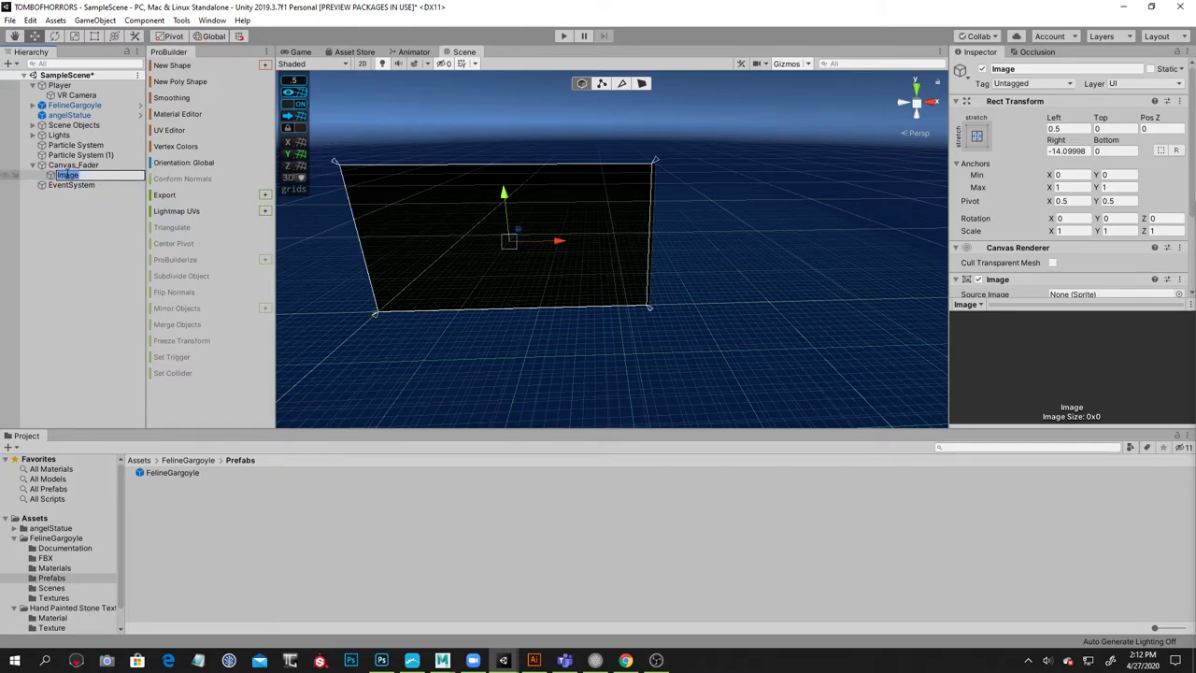
{"action": "type", "text": "FadeScreen"}
{"action": "key", "text": "Return"}
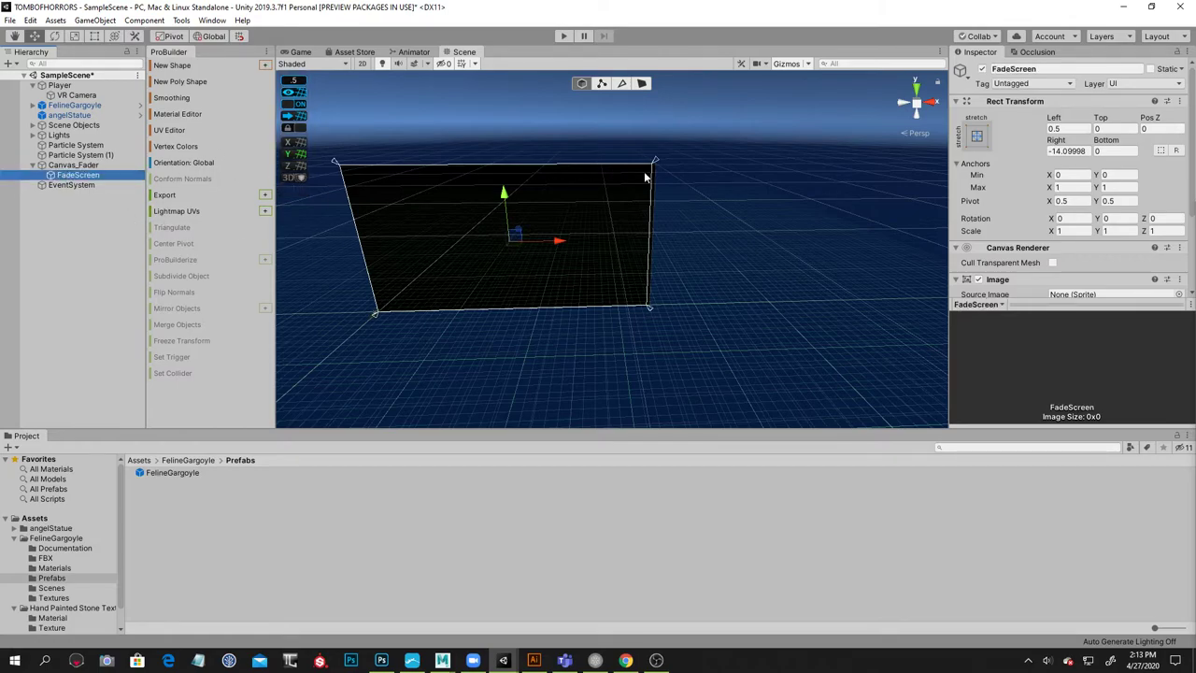
Open the Animation window for FadeScreen and dock it beside the Project window
{"action": "scroll", "coordinate": [1025, 196], "scroll_direction": "down", "scroll_amount": 3}
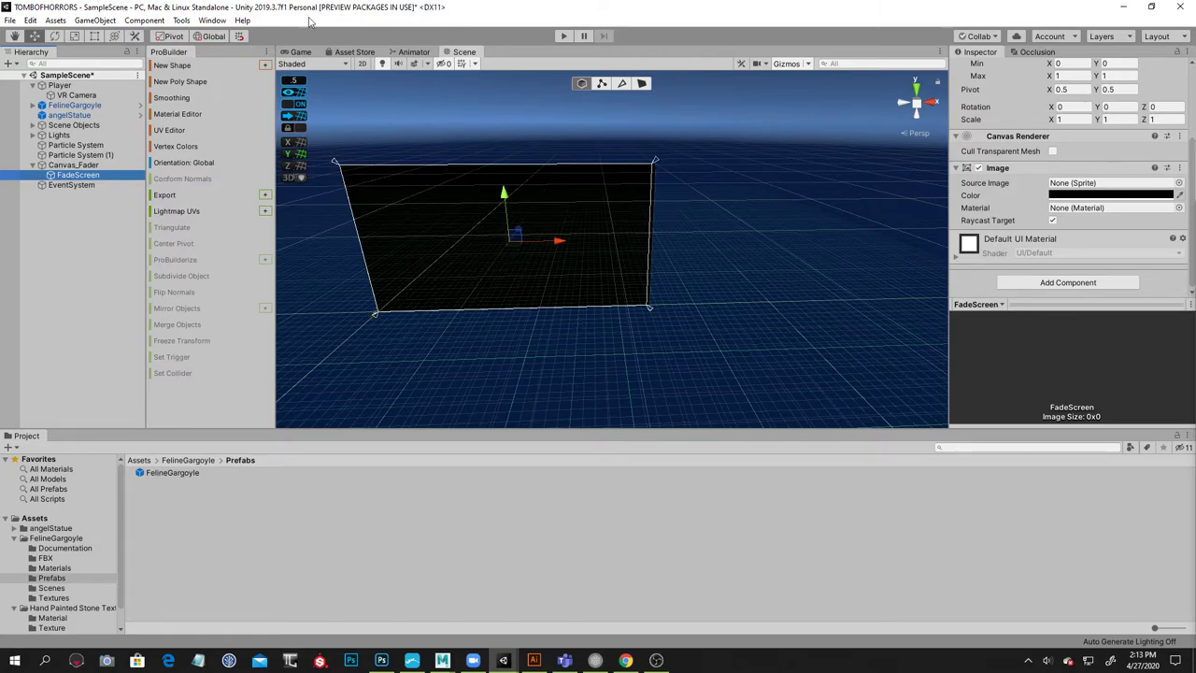
{"action": "left_click", "coordinate": [212, 19]}
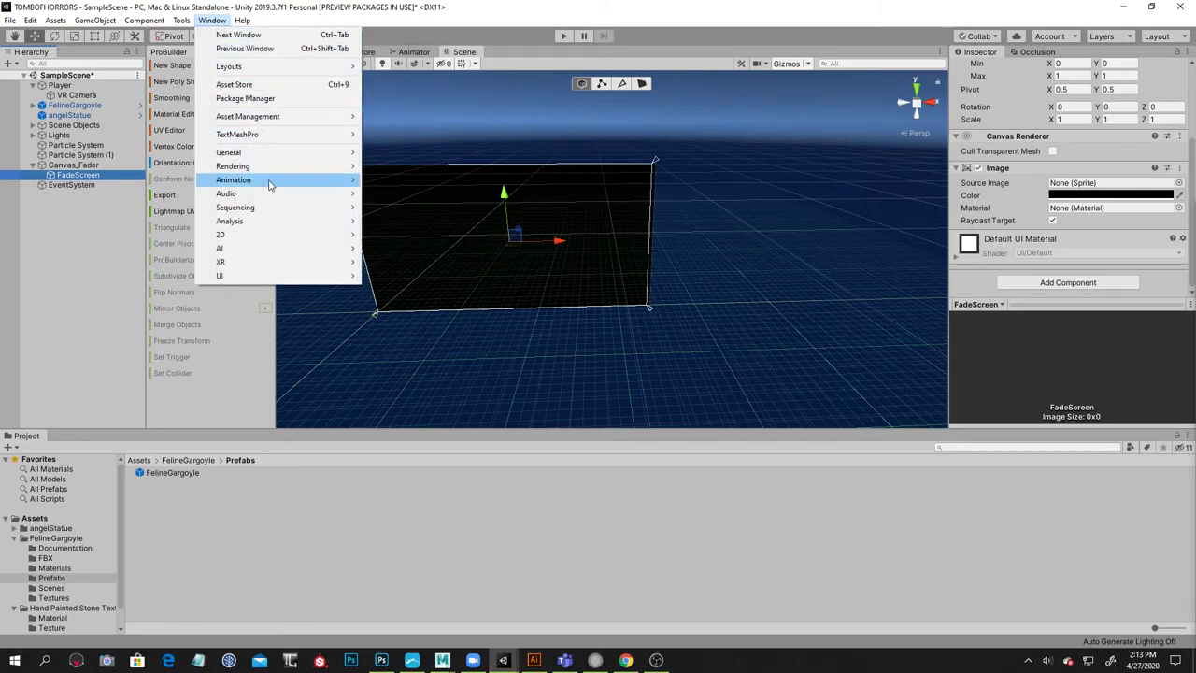
{"action": "mouse_move", "coordinate": [269, 184]}
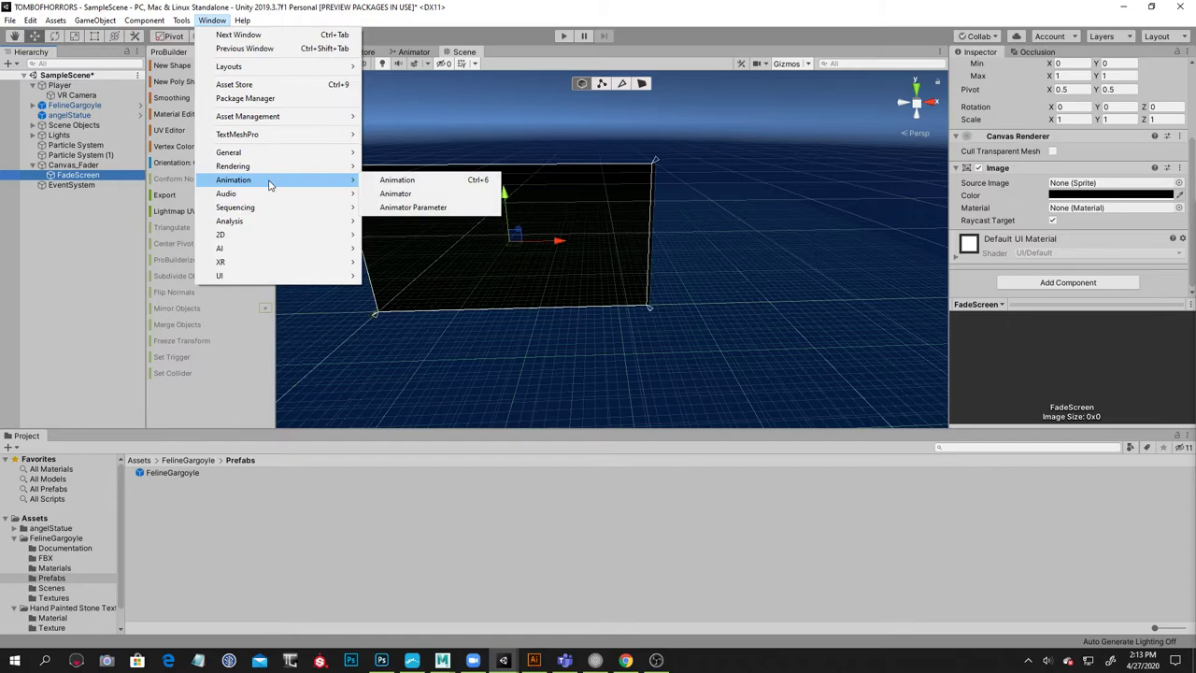
{"action": "left_click", "coordinate": [404, 181]}
{"action": "left_click_drag", "start_coordinate": [434, 217], "coordinate": [213, 448]}
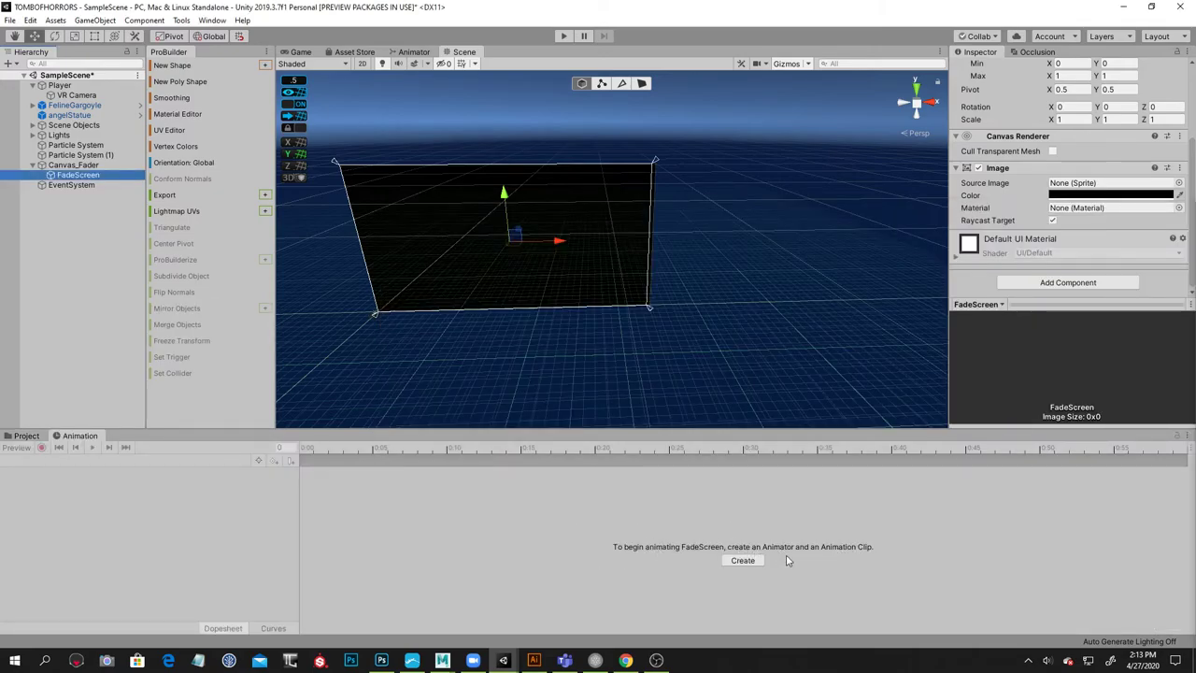
Create an animation clip named ScreenFade for FadeScreen and save it in the project's Assets folder
{"action": "left_click", "coordinate": [742, 560]}
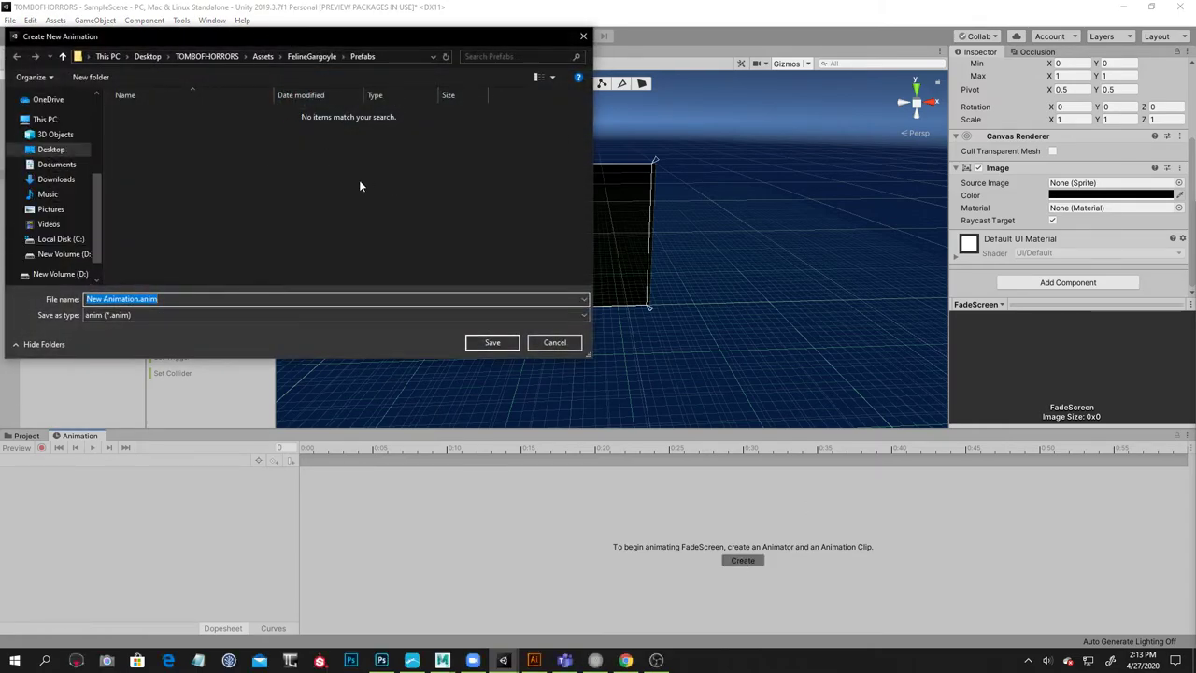
{"action": "left_click", "coordinate": [263, 56]}
{"action": "left_click", "coordinate": [172, 299]}
{"action": "double_click", "coordinate": [170, 299]}
{"action": "left_click", "coordinate": [170, 299]}
{"action": "key", "text": "ctrl+a"}
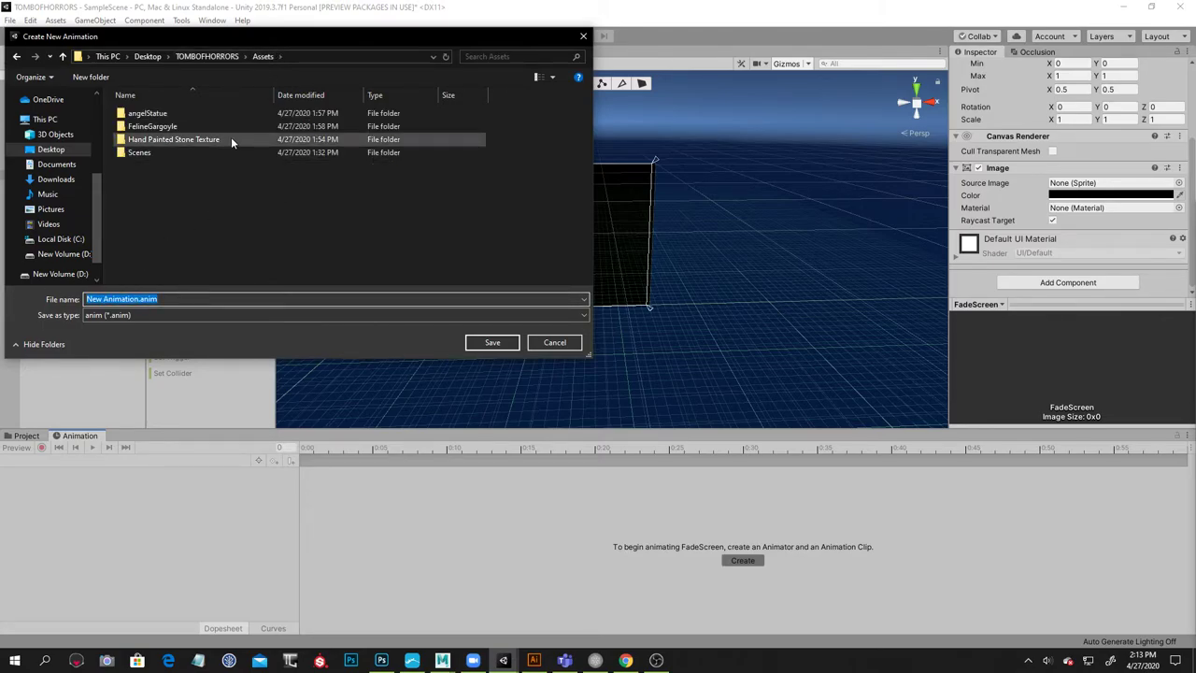
{"action": "type", "text": "ScreenFade"}
{"action": "left_click", "coordinate": [481, 343]}
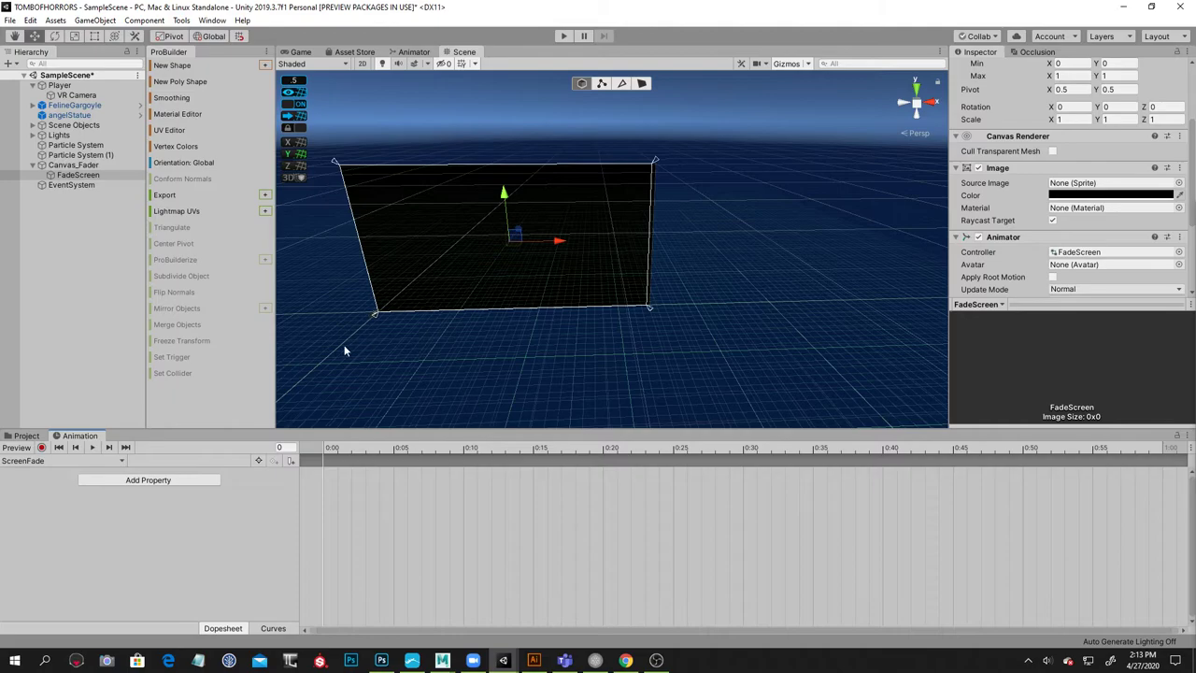
Start recording ScreenFade and key the image color's alpha at 255 on frame 0
{"action": "left_click", "coordinate": [41, 449]}
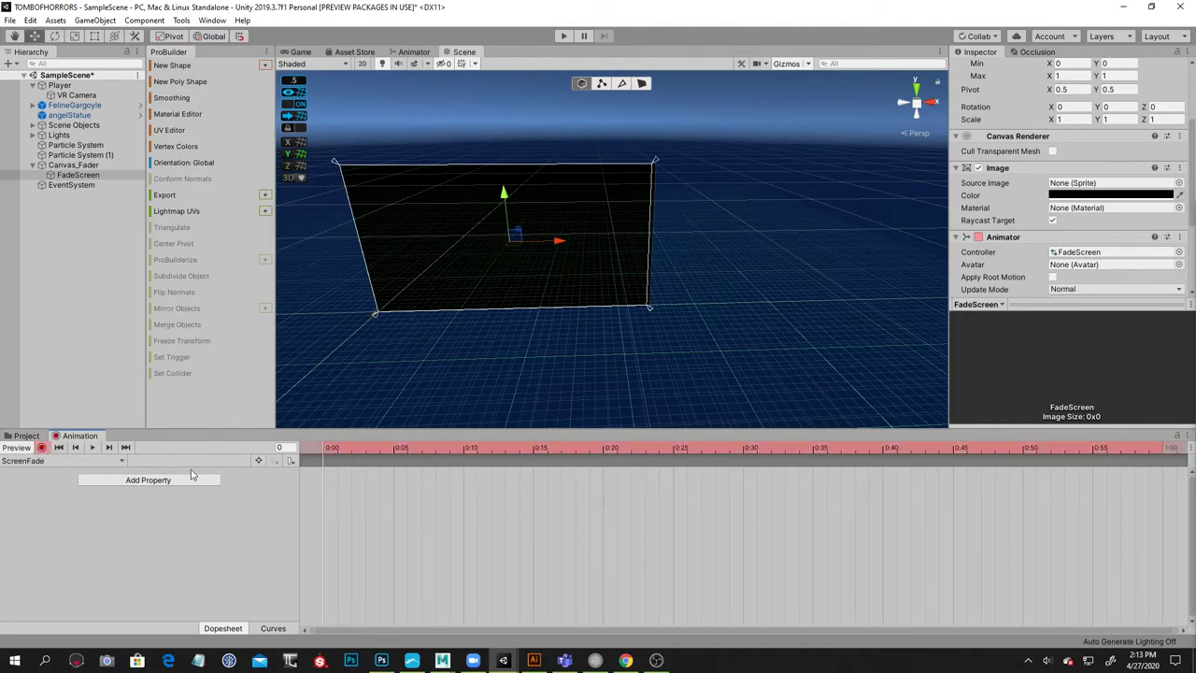
{"action": "left_click_drag", "start_coordinate": [355, 448], "coordinate": [987, 488]}
{"action": "scroll", "coordinate": [988, 491], "scroll_direction": "down", "scroll_amount": 6}
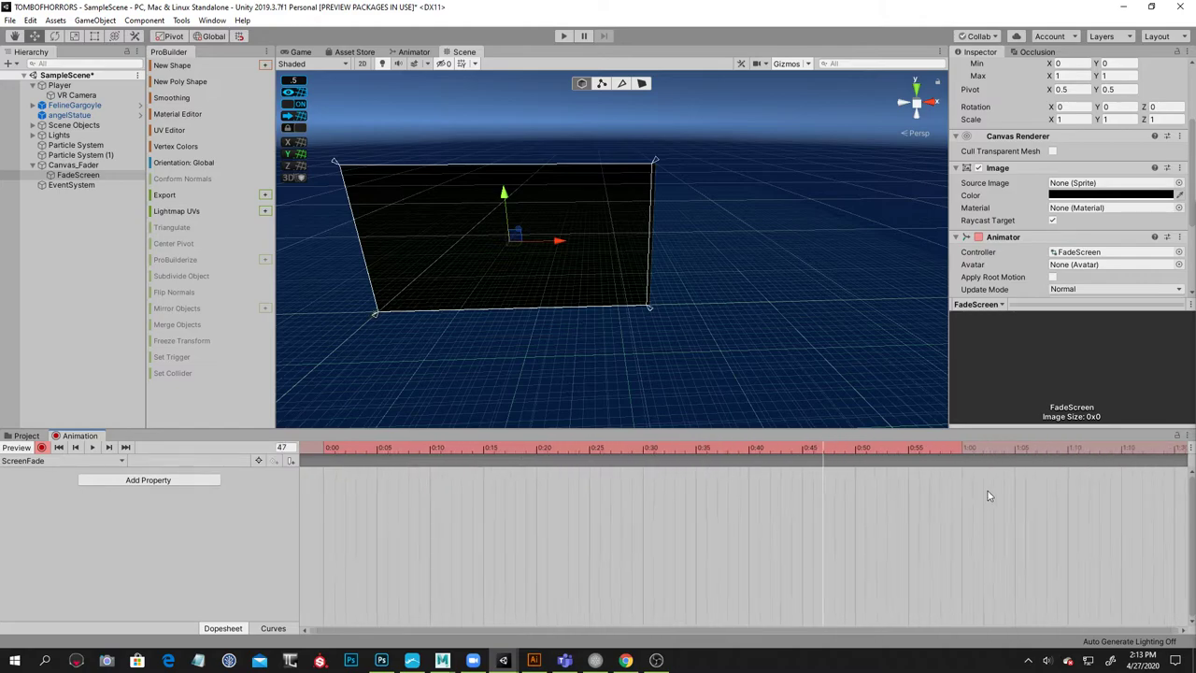
{"action": "scroll", "coordinate": [993, 486], "scroll_direction": "down", "scroll_amount": 3}
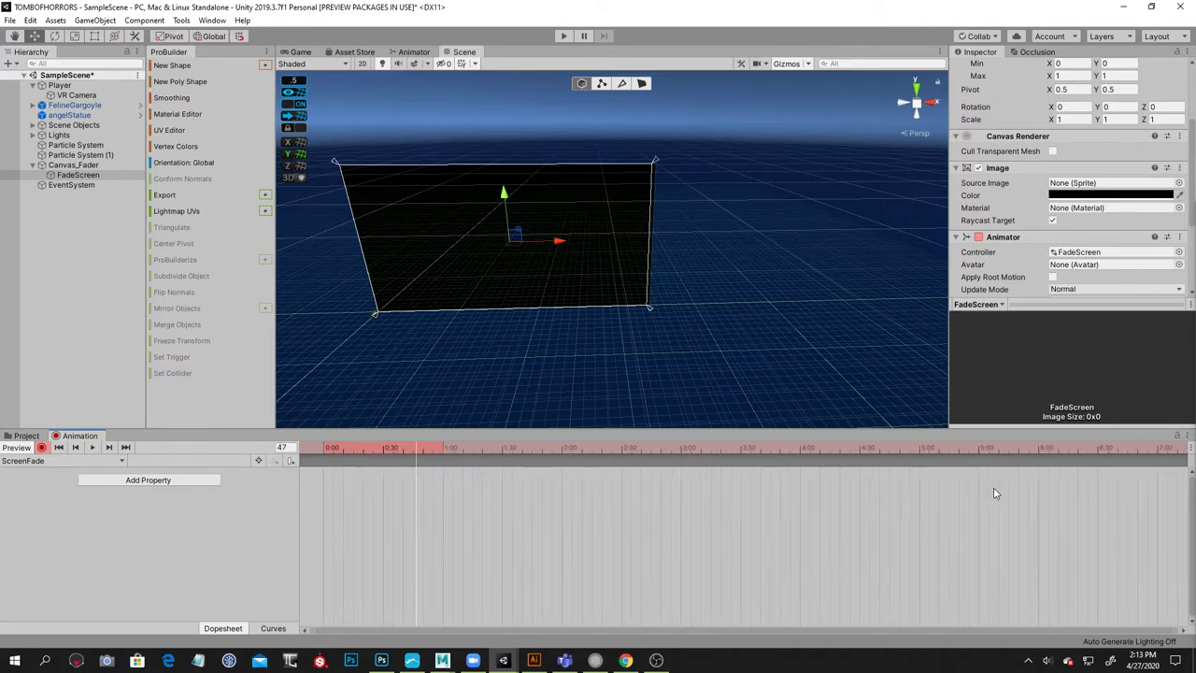
{"action": "left_click_drag", "start_coordinate": [842, 446], "coordinate": [802, 458]}
{"action": "left_click_drag", "start_coordinate": [788, 454], "coordinate": [159, 448]}
{"action": "left_click", "coordinate": [1065, 194]}
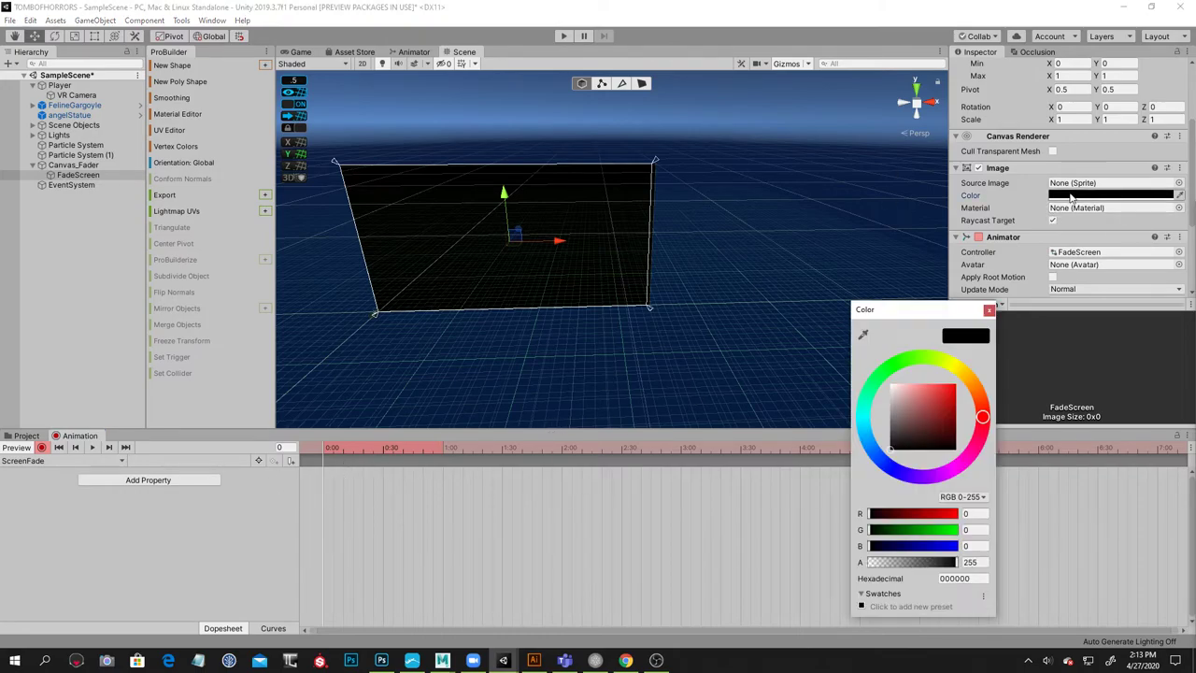
{"action": "left_click_drag", "start_coordinate": [953, 566], "coordinate": [957, 564]}
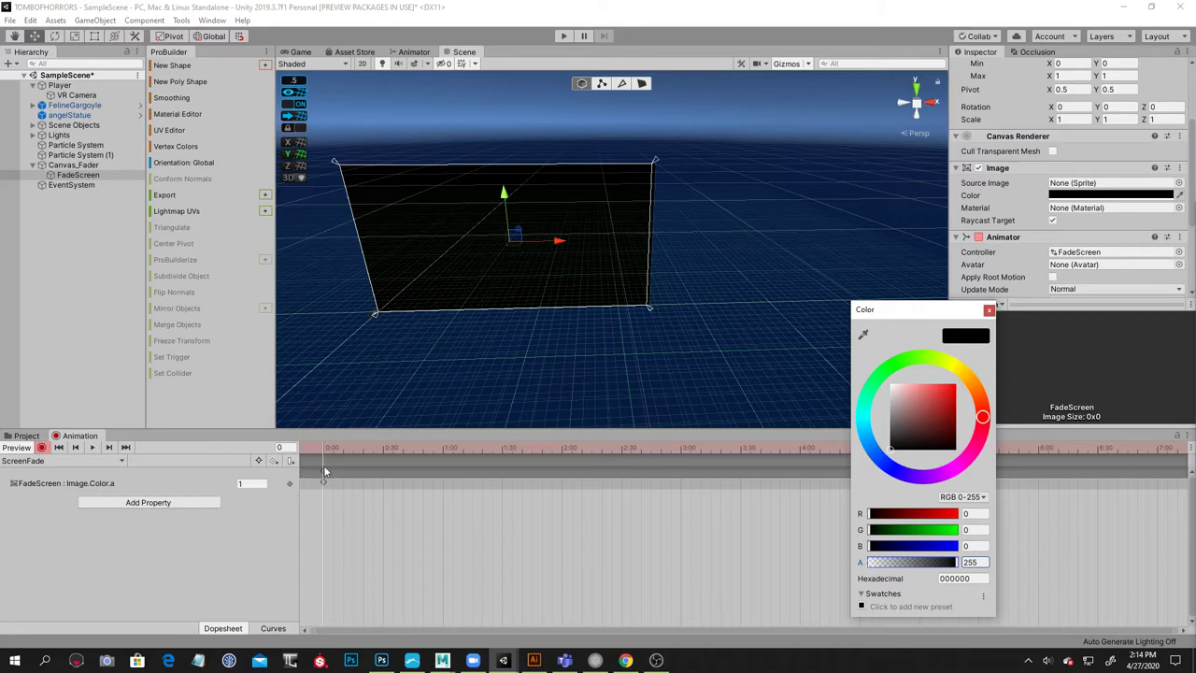
Key the FadeScreen image color's alpha at 0 on frame 241, end the recording, and play-test the fade
{"action": "left_click", "coordinate": [989, 311]}
{"action": "mouse_move", "coordinate": [792, 450]}
{"action": "left_mouse_down"}
{"action": "mouse_move", "coordinate": [819, 453]}
{"action": "mouse_move", "coordinate": [803, 456]}
{"action": "left_mouse_up"}
{"action": "left_click", "coordinate": [1111, 193]}
{"action": "left_click_drag", "start_coordinate": [937, 570], "coordinate": [855, 568]}
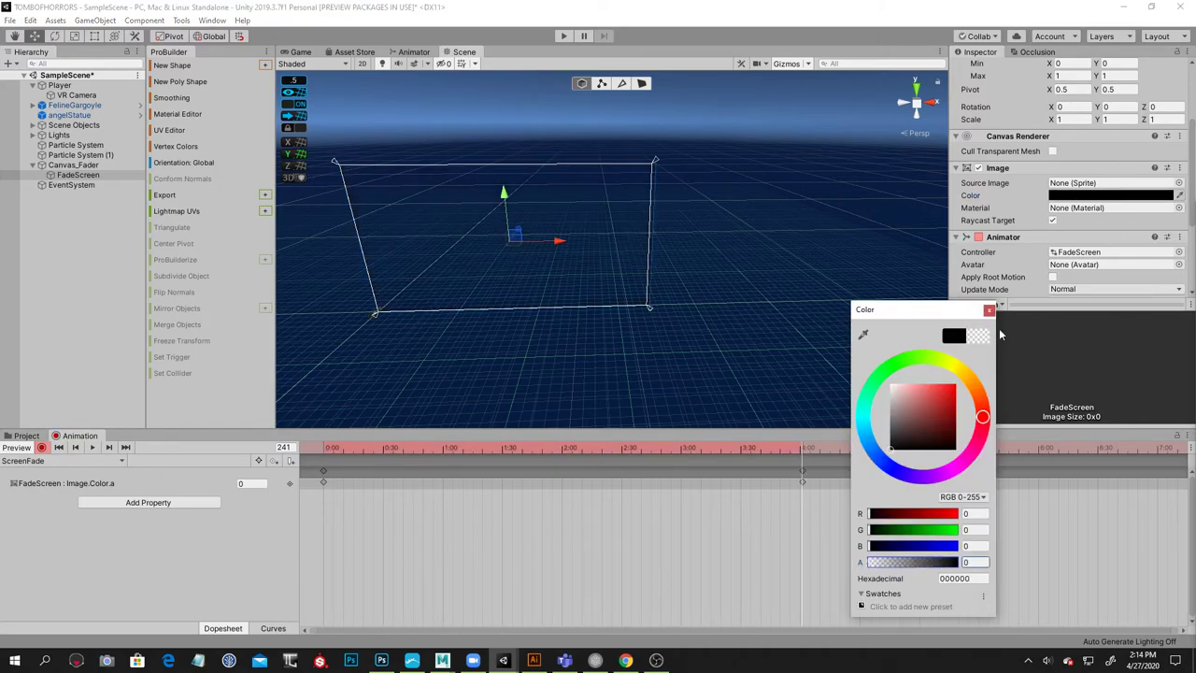
{"action": "left_click", "coordinate": [990, 310]}
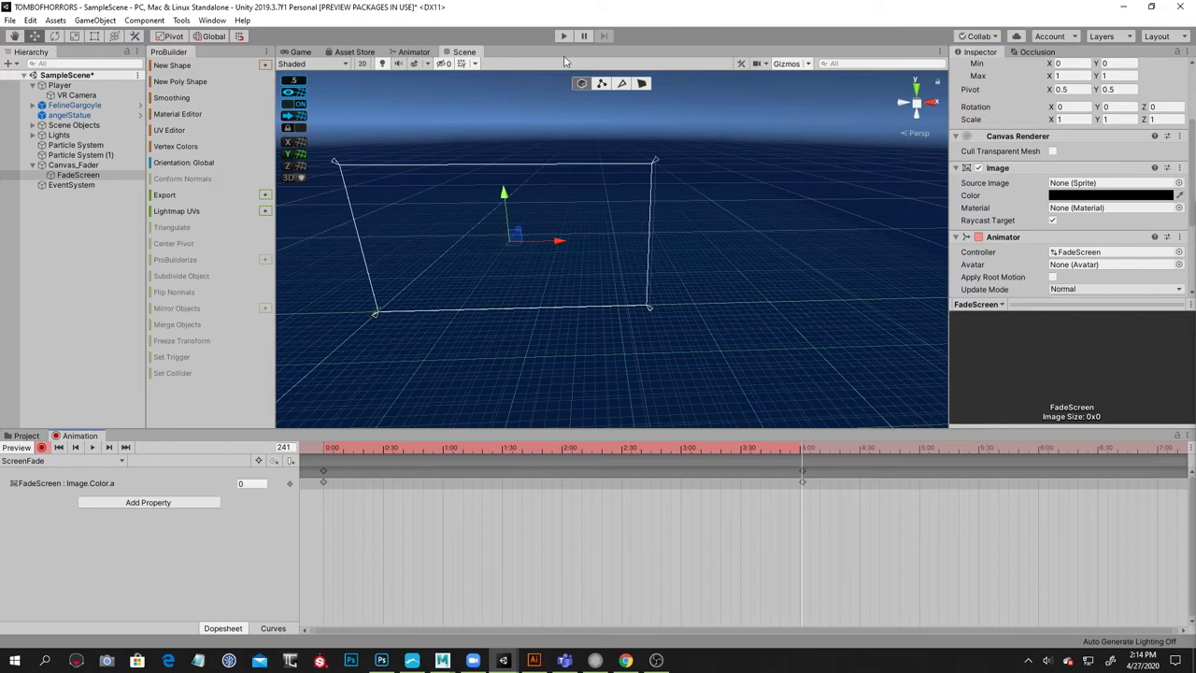
{"action": "left_click", "coordinate": [41, 447]}
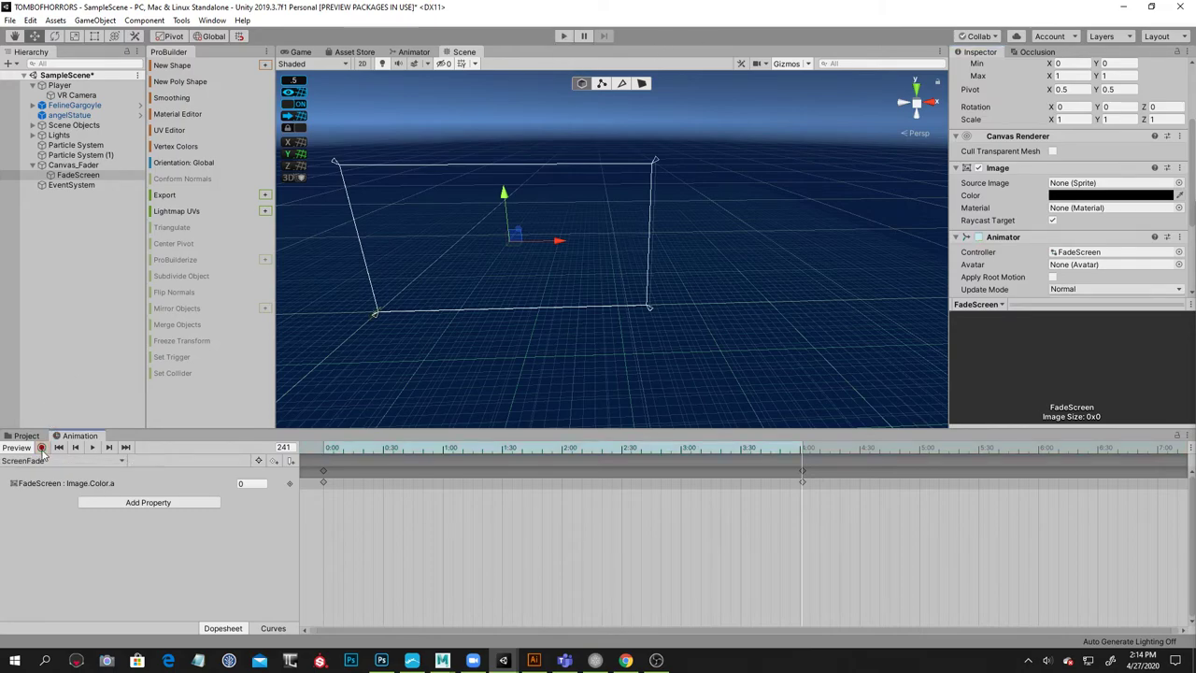
{"action": "left_click", "coordinate": [561, 36]}
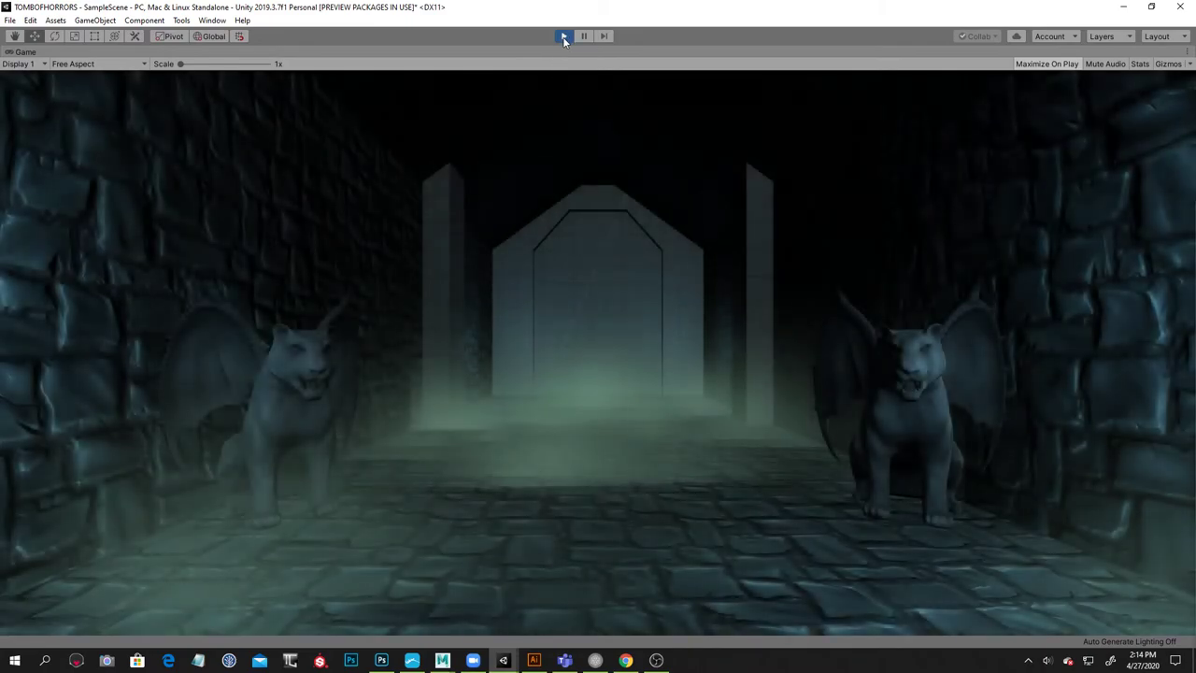
{"action": "left_click", "coordinate": [564, 37]}
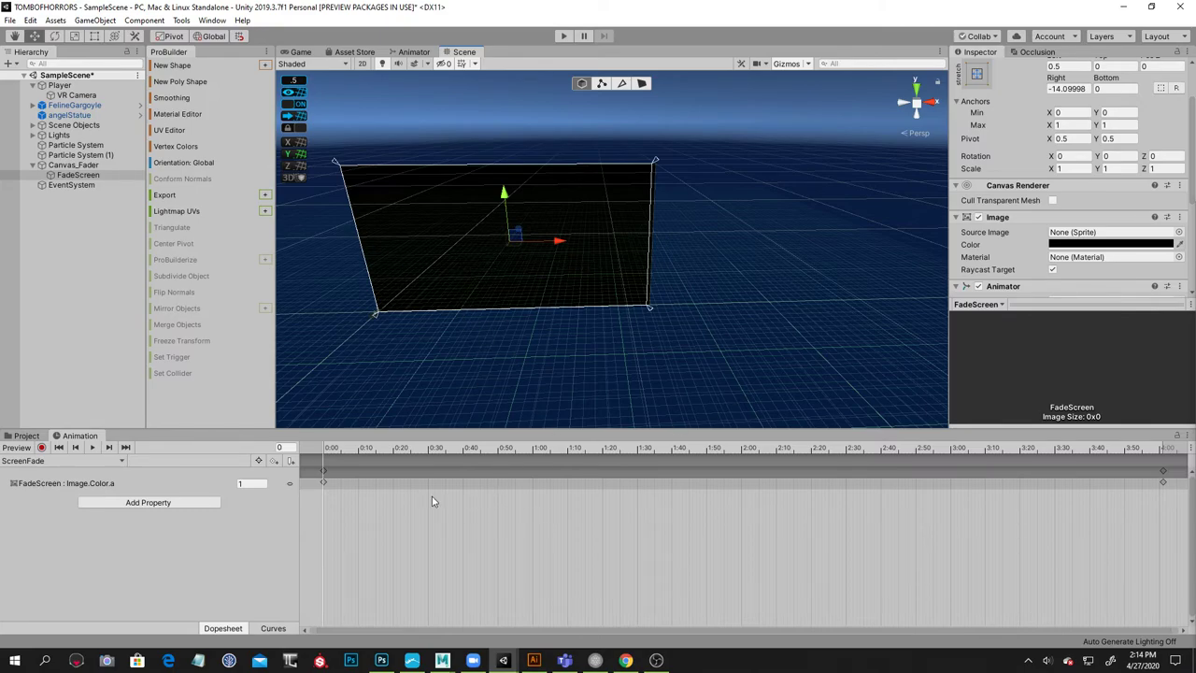
Turn off Loop Time for the ScreenFade clip in the Assets folder and play-test the scene
{"action": "left_click", "coordinate": [26, 436]}
{"action": "left_click", "coordinate": [194, 514]}
{"action": "left_click", "coordinate": [34, 518]}
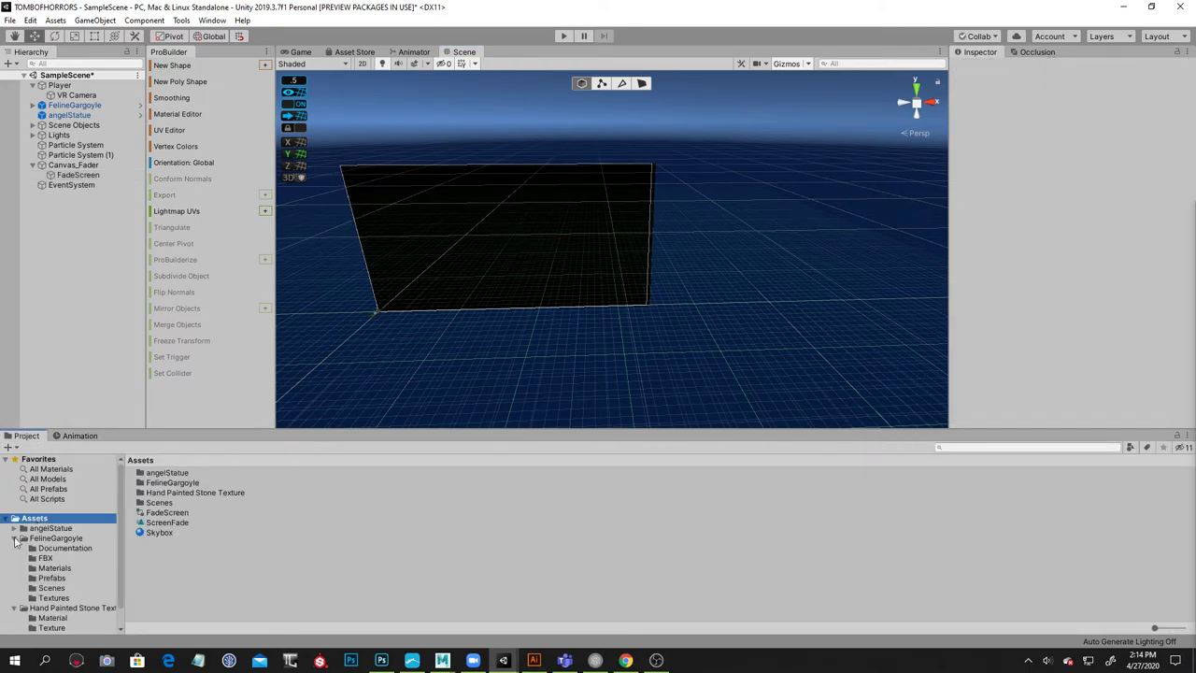
{"action": "left_click", "coordinate": [24, 538]}
{"action": "left_click", "coordinate": [173, 524]}
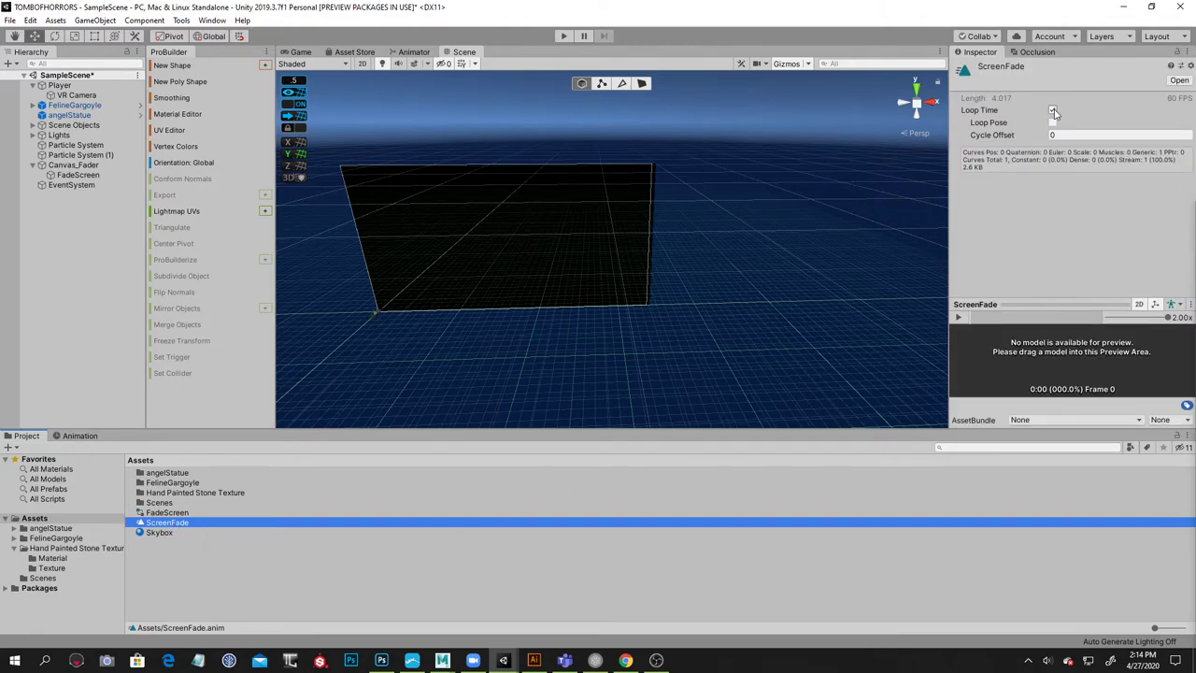
{"action": "left_click", "coordinate": [713, 577]}
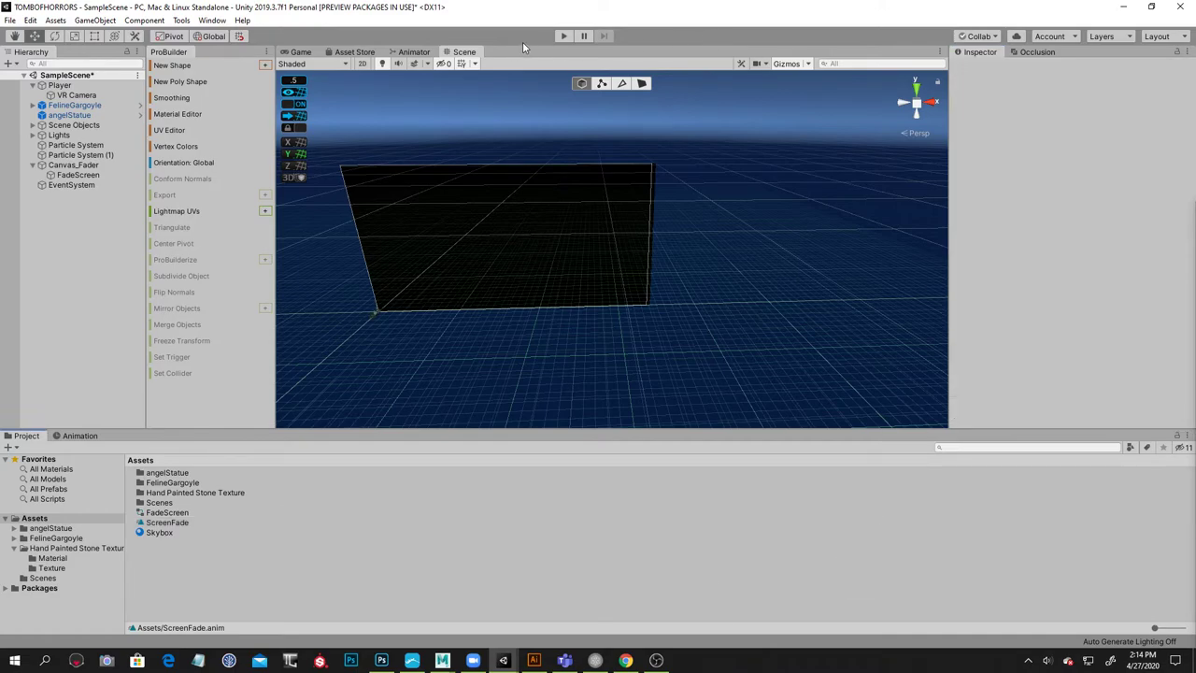
{"action": "left_click", "coordinate": [563, 36]}
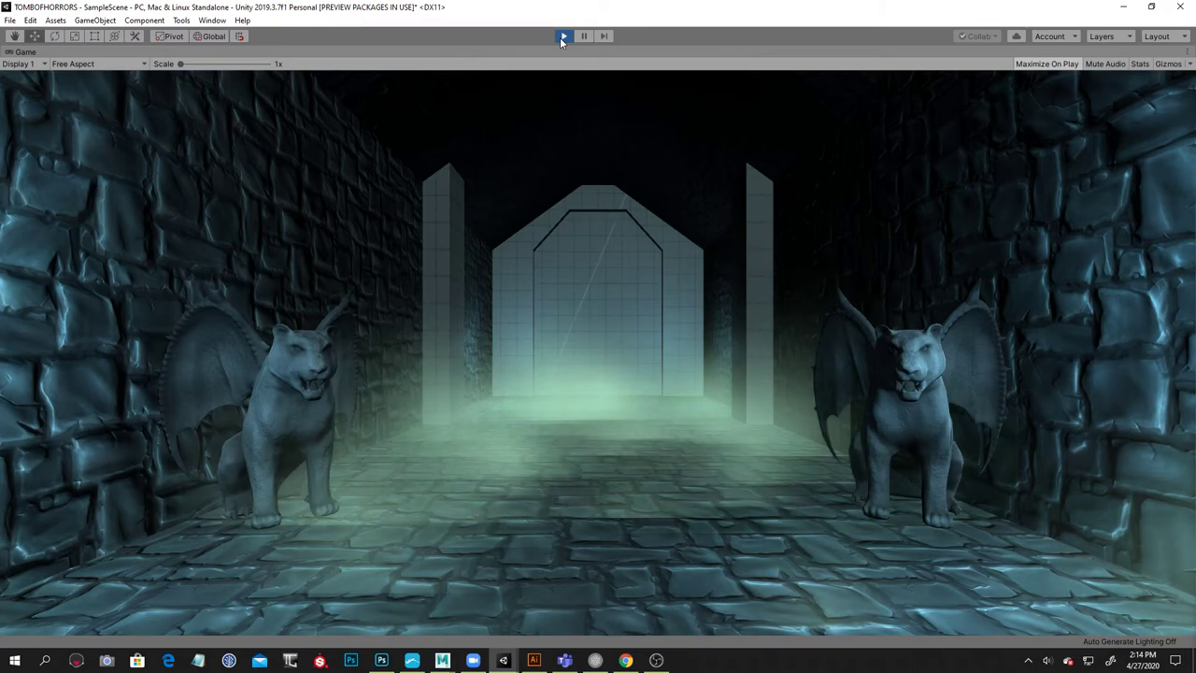
{"action": "left_click", "coordinate": [564, 37]}
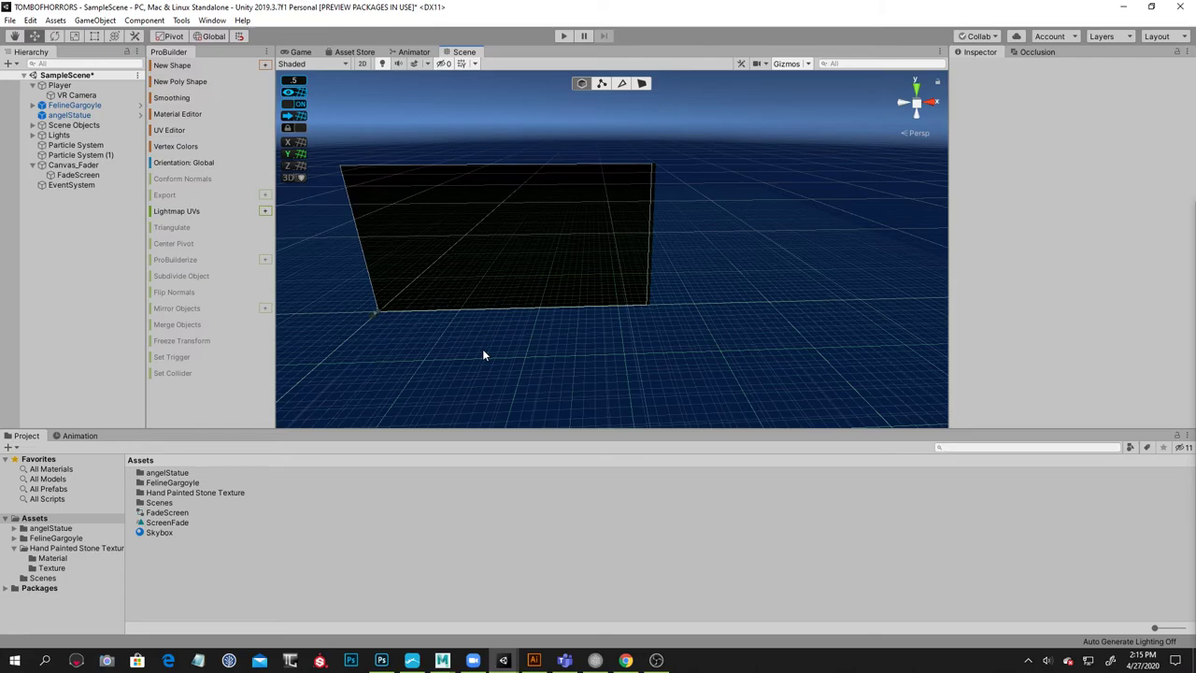
Examine how the black canvas sits relative to the tomb, from outside and from within the statue corridor
{"action": "left_click_drag", "start_coordinate": [715, 278], "coordinate": [489, 336], "text": "alt"}
{"action": "right_click_drag", "start_coordinate": [489, 337], "coordinate": [999, 304], "text": "alt"}
{"action": "left_click_drag", "start_coordinate": [653, 317], "coordinate": [700, 163], "text": "alt"}
{"action": "left_click_drag", "start_coordinate": [360, 270], "coordinate": [728, 256], "text": "alt"}
{"action": "right_click_drag", "start_coordinate": [729, 256], "coordinate": [478, 229], "text": "alt"}
{"action": "left_click_drag", "start_coordinate": [477, 229], "coordinate": [676, 269], "text": "alt"}
{"action": "left_click_drag", "start_coordinate": [545, 244], "coordinate": [604, 145], "text": "alt"}
{"action": "left_click_drag", "start_coordinate": [563, 226], "coordinate": [592, 238], "text": "alt"}
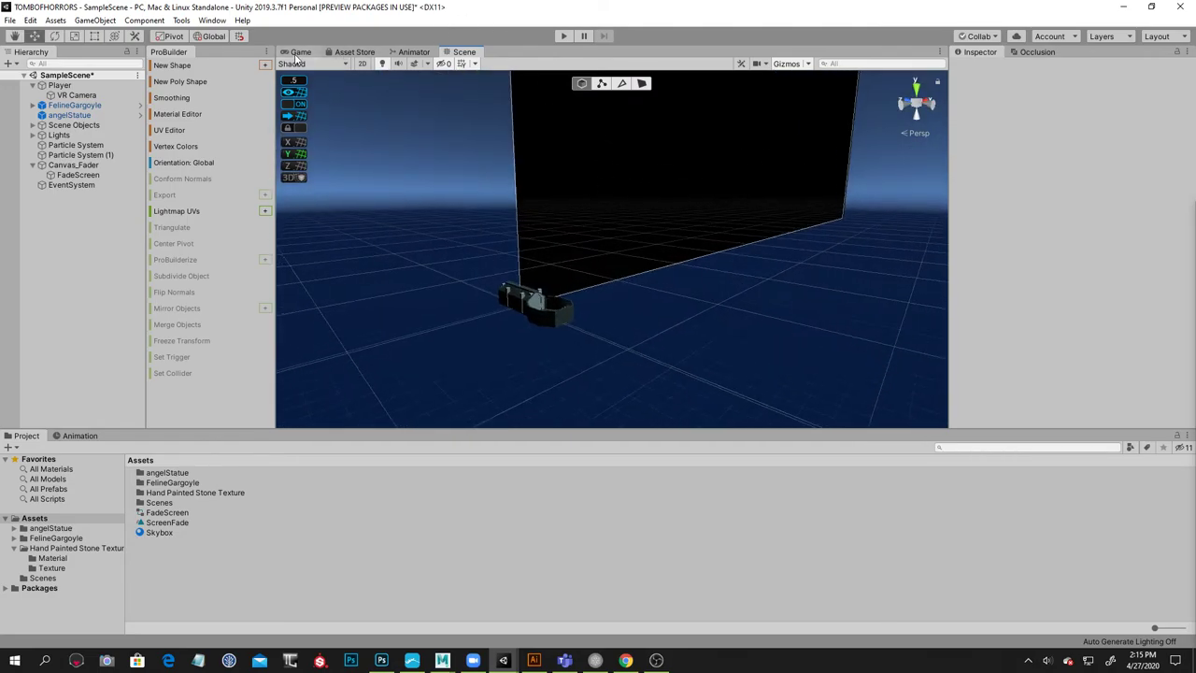
{"action": "left_click_drag", "start_coordinate": [613, 187], "coordinate": [627, 283], "text": "alt"}
{"action": "right_click_drag", "start_coordinate": [627, 283], "coordinate": [716, 302], "text": "alt"}
{"action": "middle_click_drag", "start_coordinate": [598, 374], "coordinate": [609, 206], "text": "alt"}
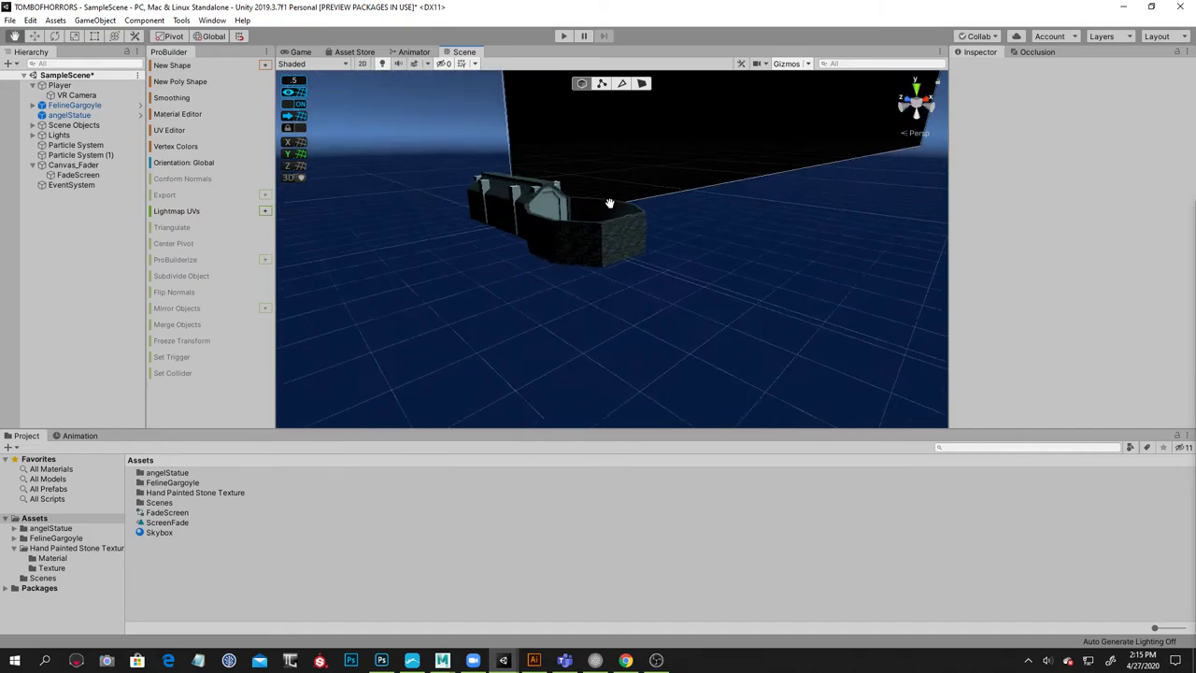
{"action": "left_click_drag", "start_coordinate": [608, 206], "coordinate": [613, 235], "text": "alt"}
{"action": "scroll", "coordinate": [602, 281], "scroll_direction": "up", "scroll_amount": 8, "text": "alt"}
{"action": "left_click", "coordinate": [540, 271]}
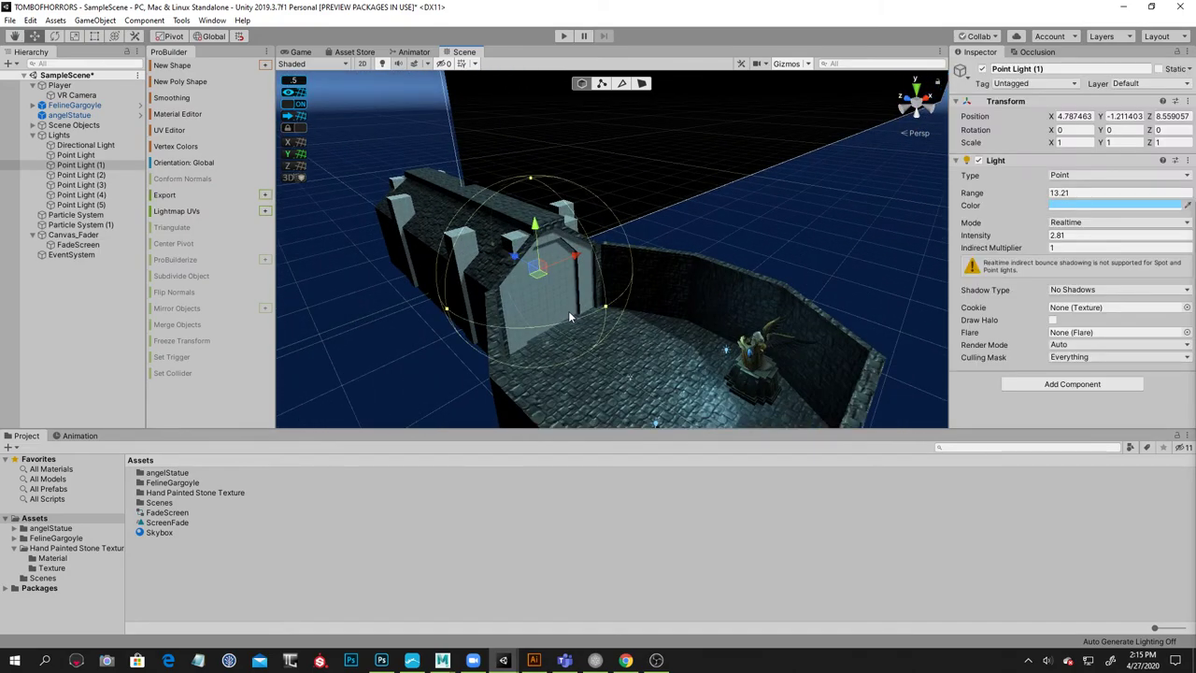
{"action": "left_click_drag", "start_coordinate": [568, 310], "coordinate": [710, 276], "text": "alt"}
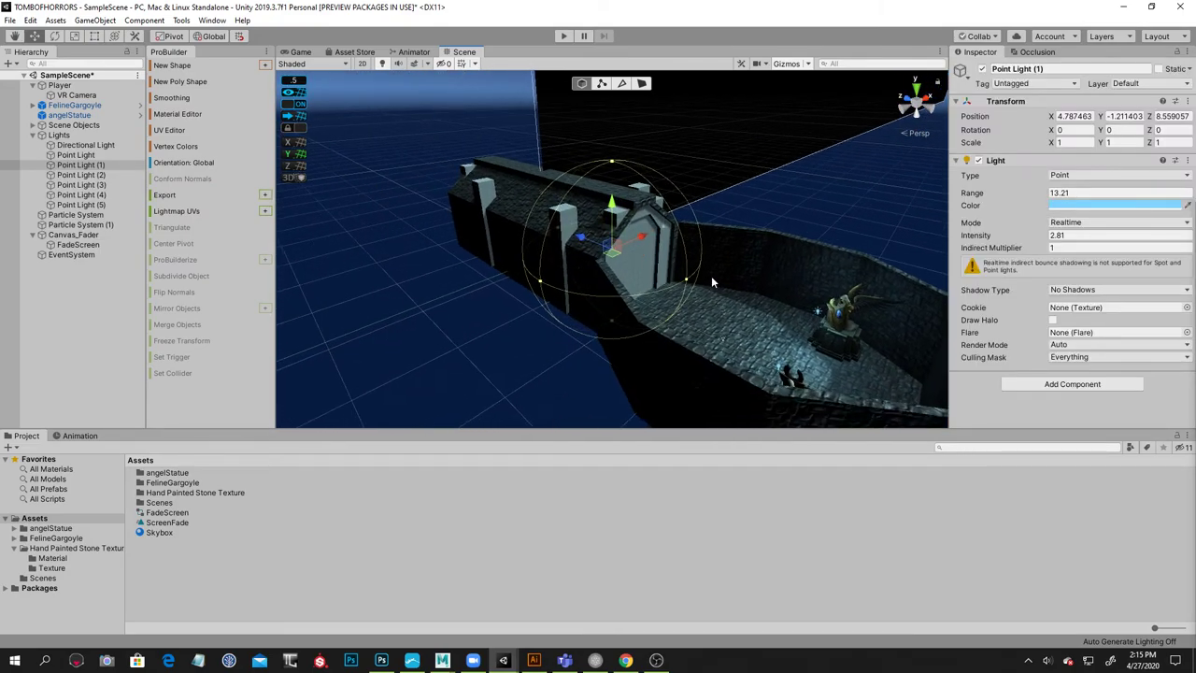
{"action": "left_click_drag", "start_coordinate": [645, 234], "coordinate": [803, 280], "text": "alt"}
{"action": "right_click_drag", "start_coordinate": [710, 262], "coordinate": [859, 245], "text": "alt"}
{"action": "left_click_drag", "start_coordinate": [607, 245], "coordinate": [542, 136], "text": "alt"}
{"action": "left_click", "coordinate": [554, 178]}
{"action": "left_click", "coordinate": [570, 287]}
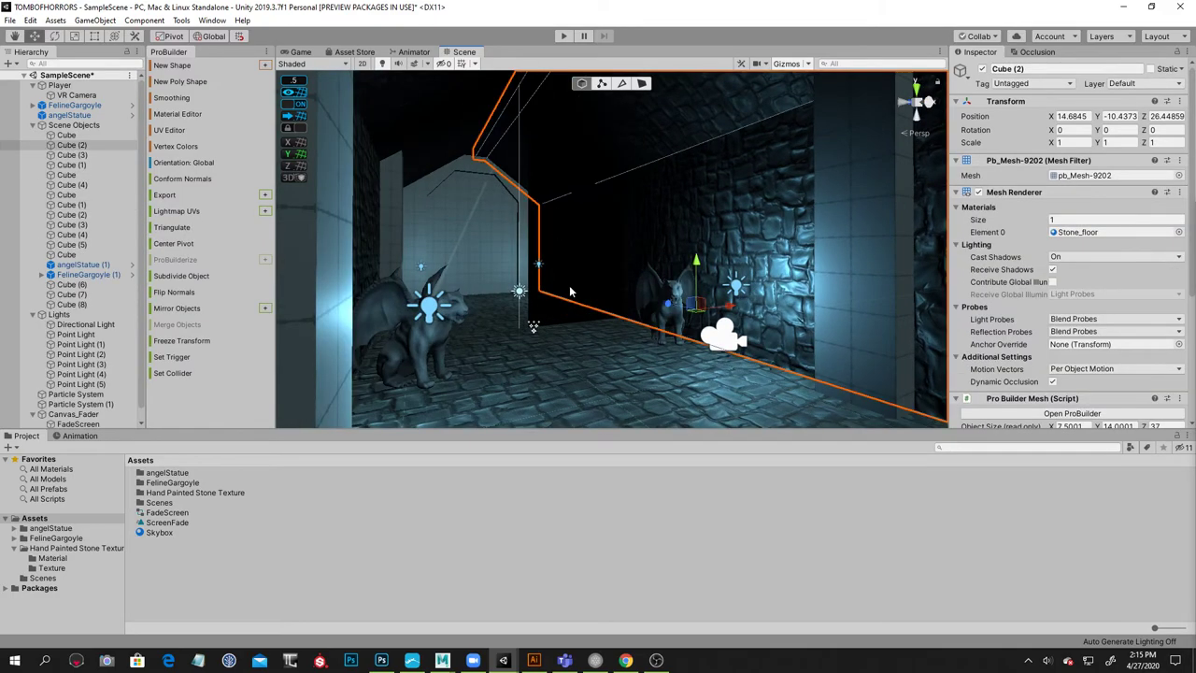
Collapse the Scene Objects and Canvas_Fader groups, and toggle Canvas_Fader off and on to compare the corridor with and without it
{"action": "left_click", "coordinate": [114, 136]}
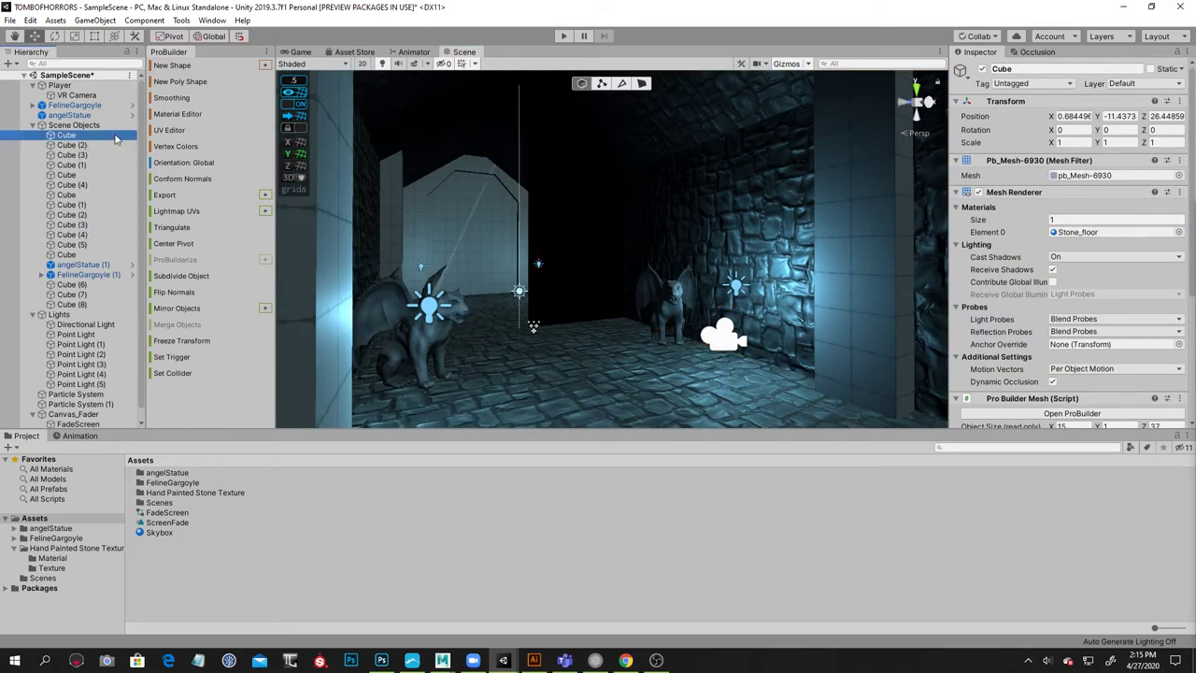
{"action": "left_click", "coordinate": [100, 95]}
{"action": "left_click", "coordinate": [99, 126]}
{"action": "left_click", "coordinate": [32, 124]}
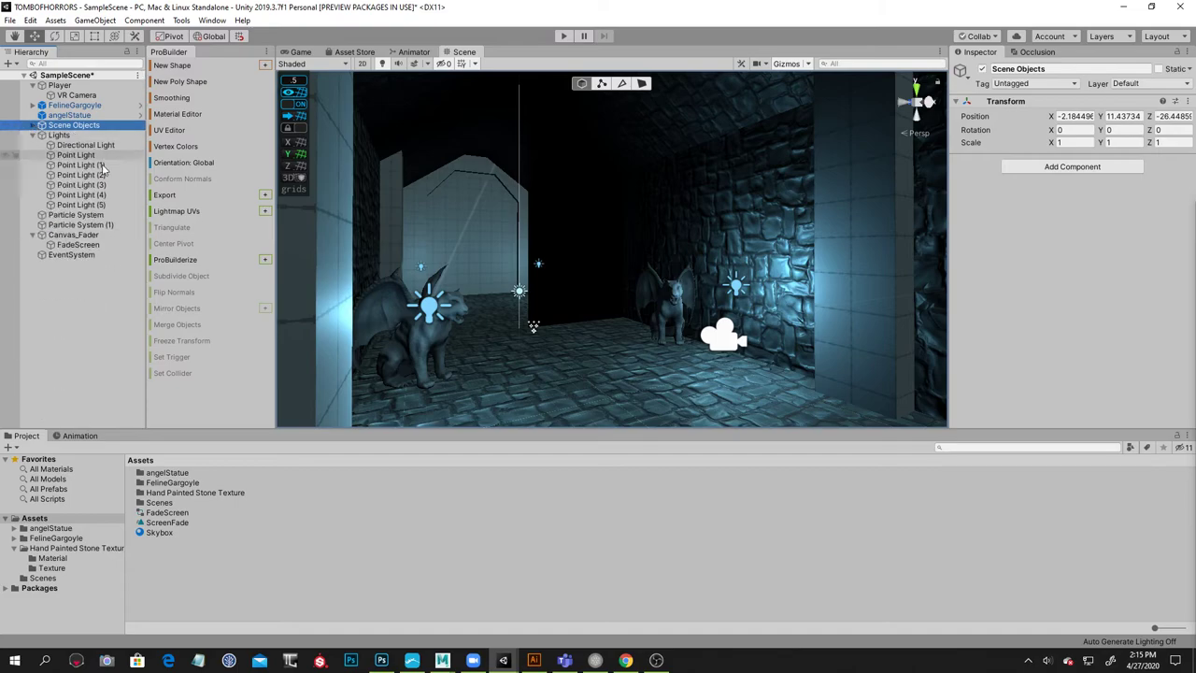
{"action": "left_click", "coordinate": [33, 235]}
{"action": "left_click", "coordinate": [73, 235]}
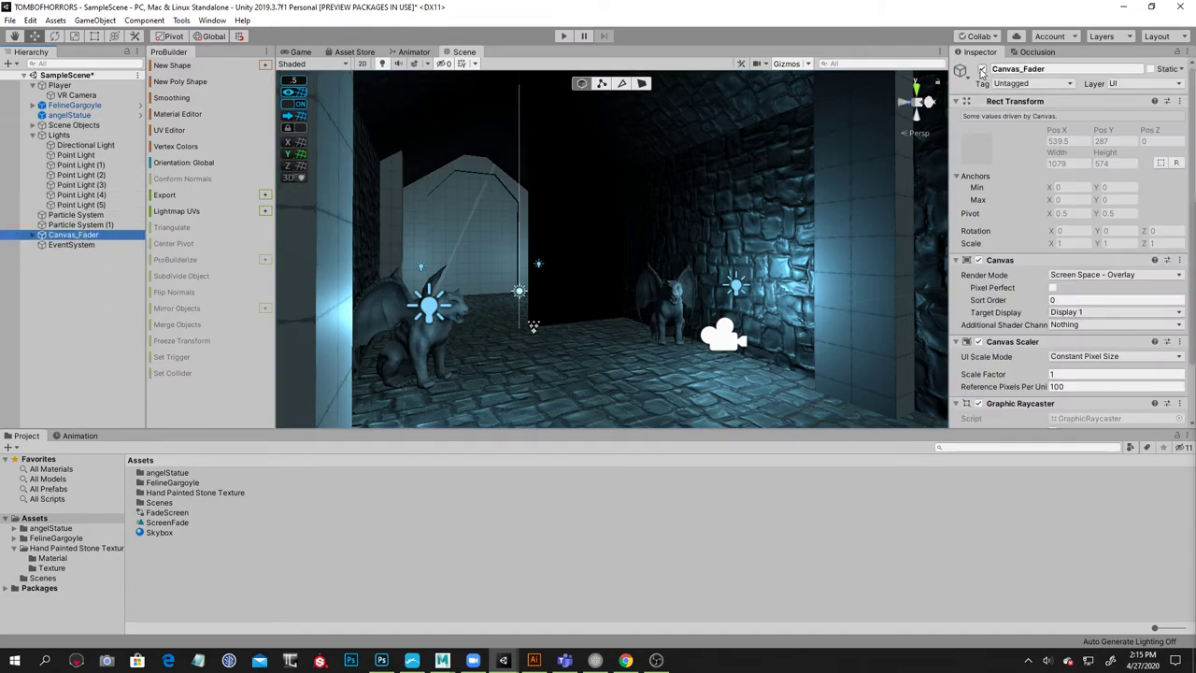
{"action": "left_click", "coordinate": [981, 69]}
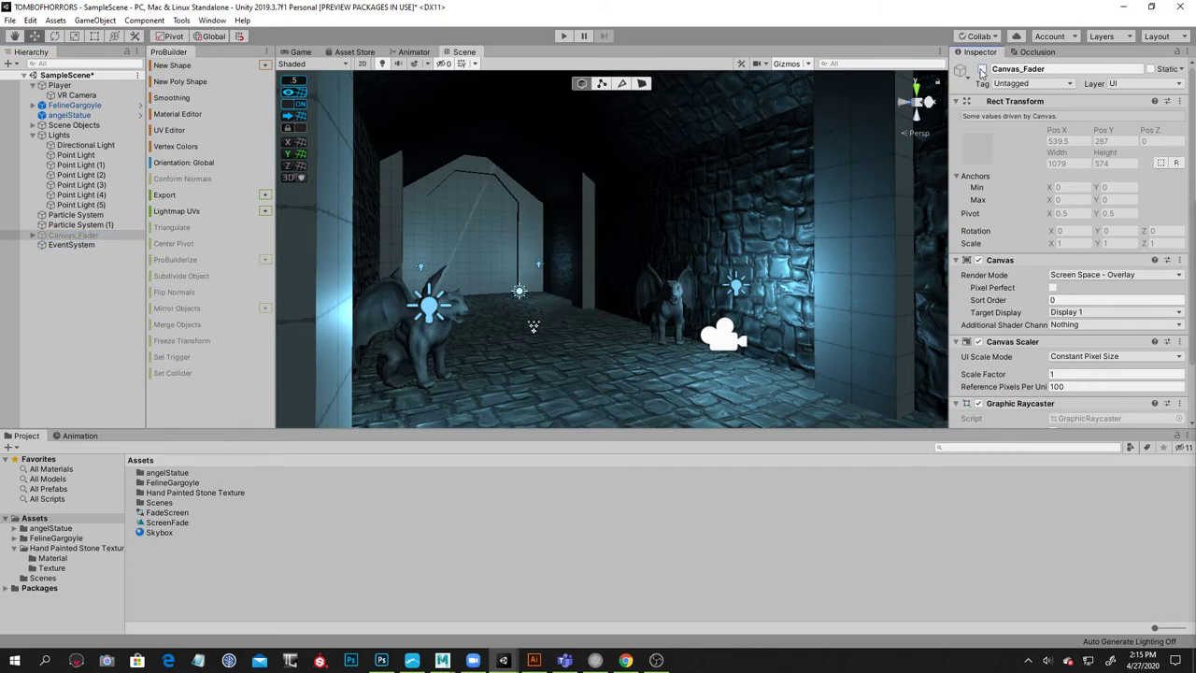
{"action": "left_click", "coordinate": [982, 69]}
{"action": "key", "text": "f"}
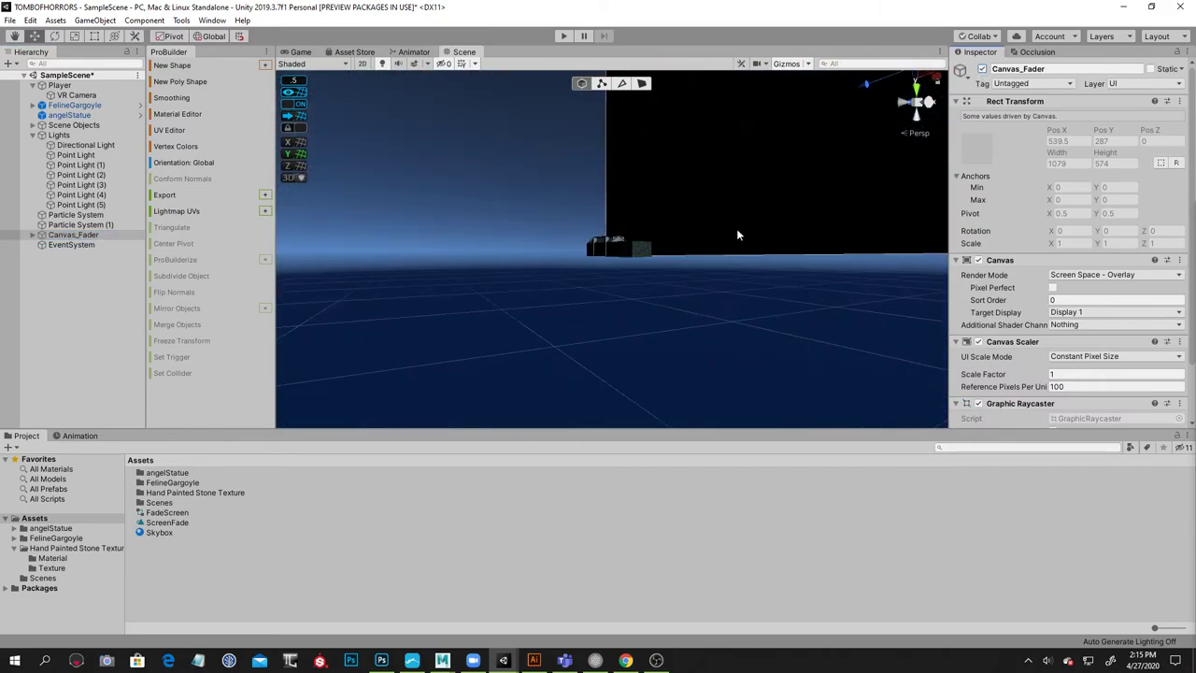
{"action": "scroll", "coordinate": [738, 232], "scroll_direction": "down", "scroll_amount": 3}
{"action": "scroll", "coordinate": [761, 222], "scroll_direction": "up", "scroll_amount": 10}
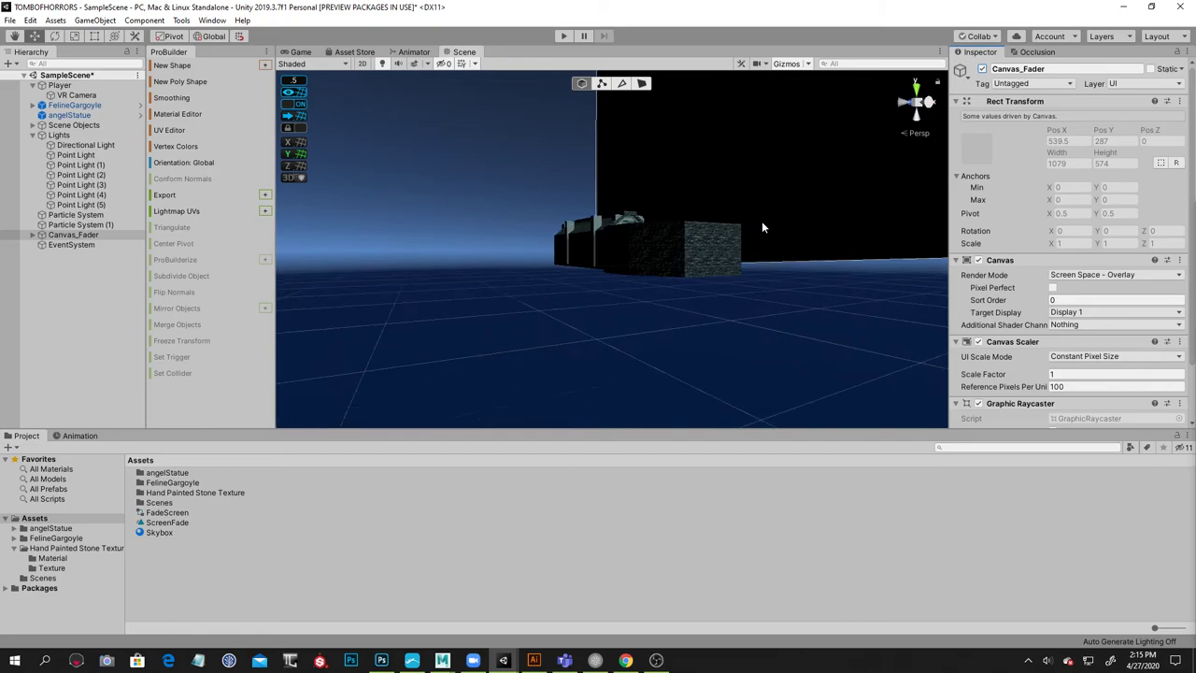
{"action": "scroll", "coordinate": [761, 220], "scroll_direction": "up", "scroll_amount": 10}
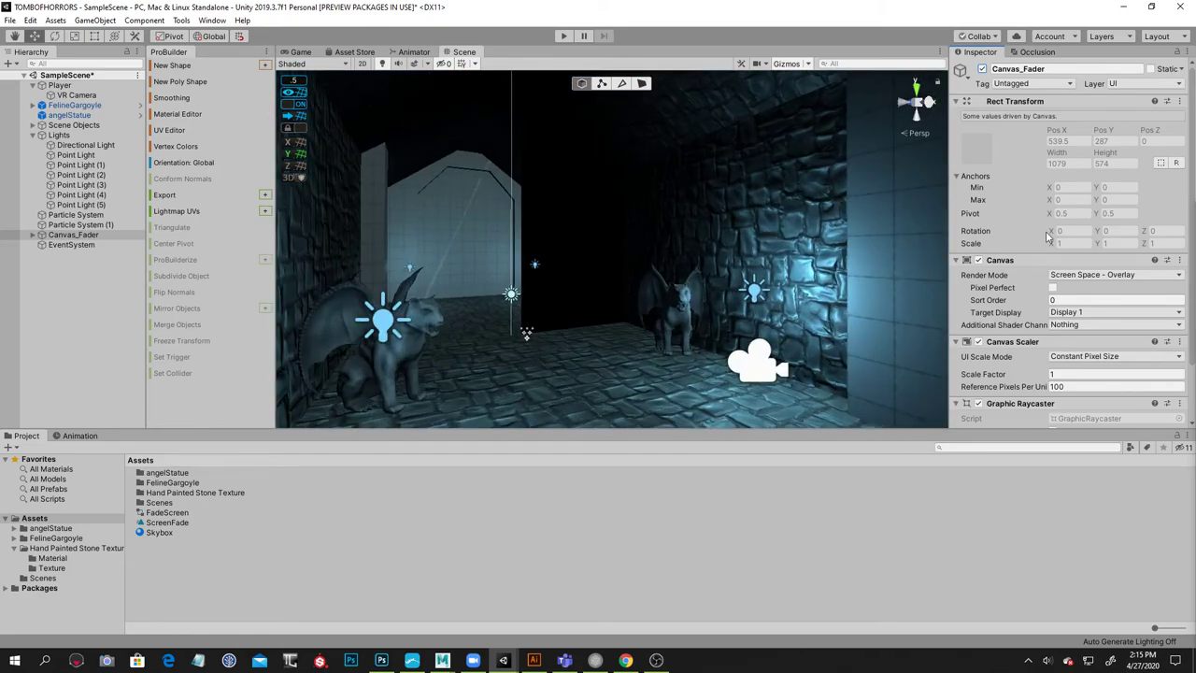
Try Screen Space - Camera as Canvas_Fader's render mode with VR Camera as its render camera, and play-test the scene
{"action": "left_click", "coordinate": [1105, 276]}
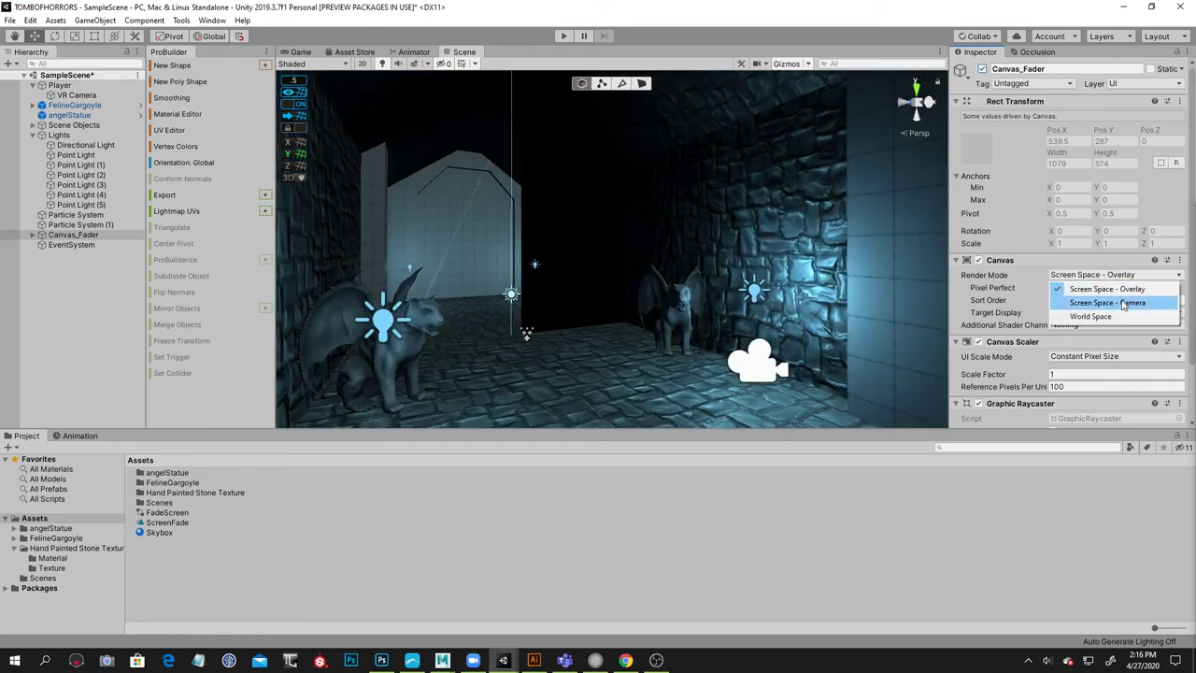
{"action": "left_click", "coordinate": [1111, 302]}
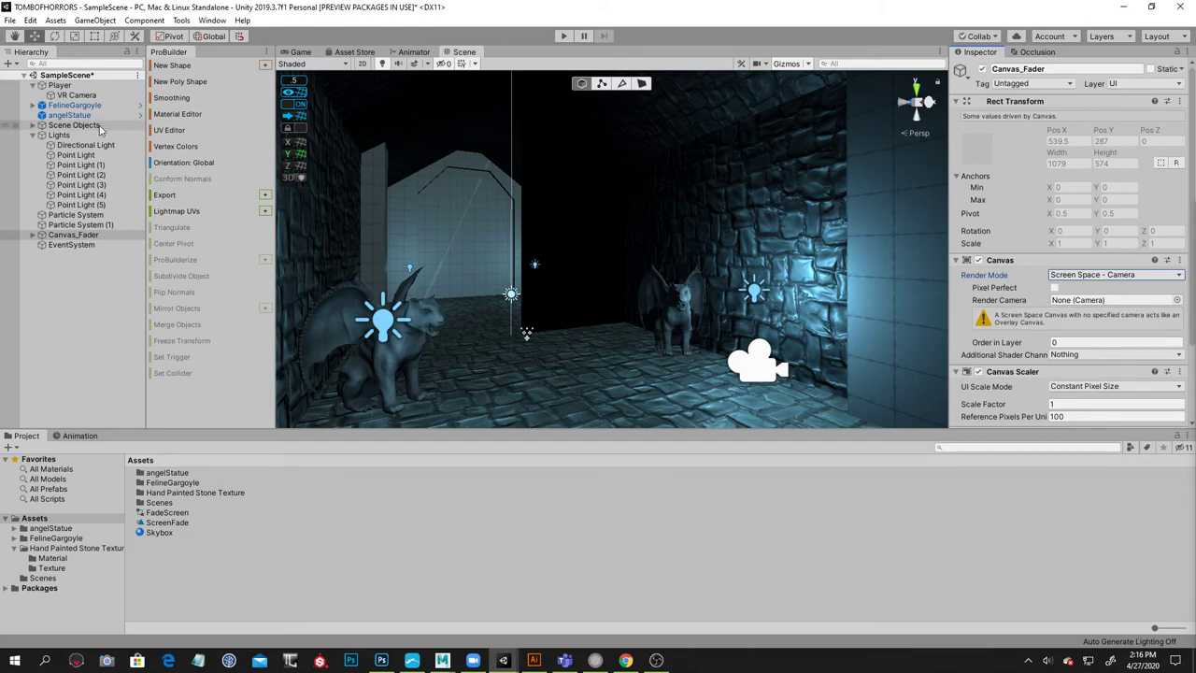
{"action": "left_click_drag", "start_coordinate": [71, 96], "coordinate": [1098, 299]}
{"action": "key", "text": "f"}
{"action": "scroll", "coordinate": [662, 199], "scroll_direction": "down", "scroll_amount": 10}
{"action": "left_click_drag", "start_coordinate": [662, 201], "coordinate": [697, 300], "text": "alt"}
{"action": "left_click", "coordinate": [563, 35]}
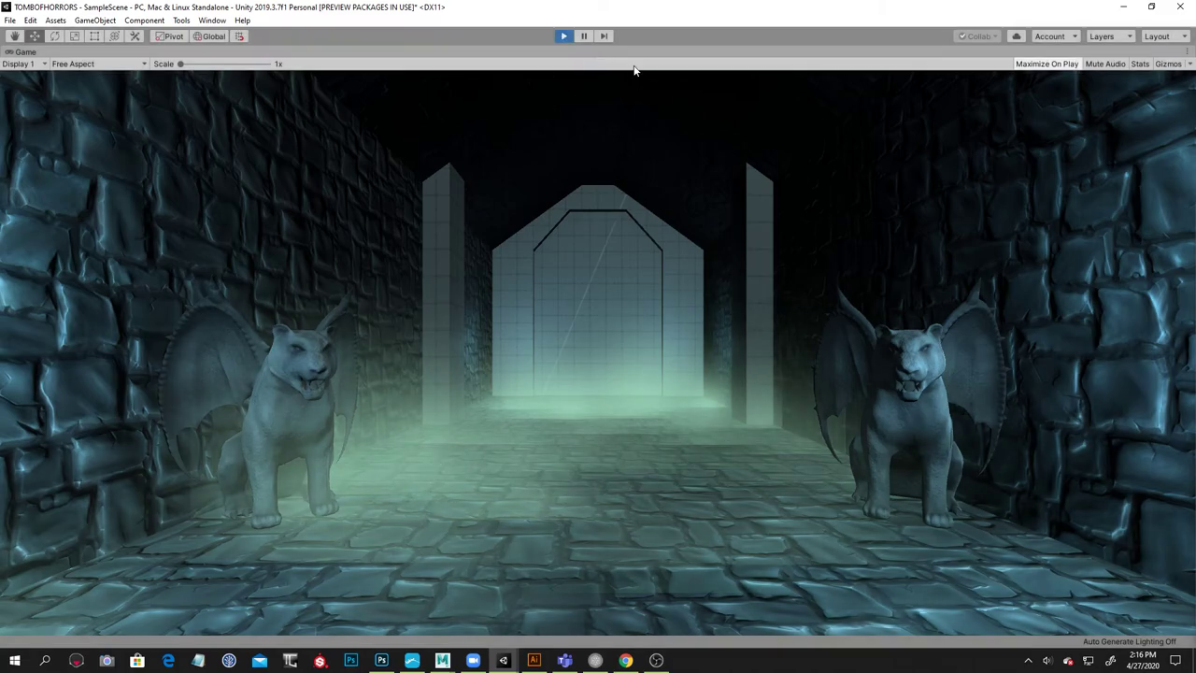
{"action": "left_click", "coordinate": [564, 36]}
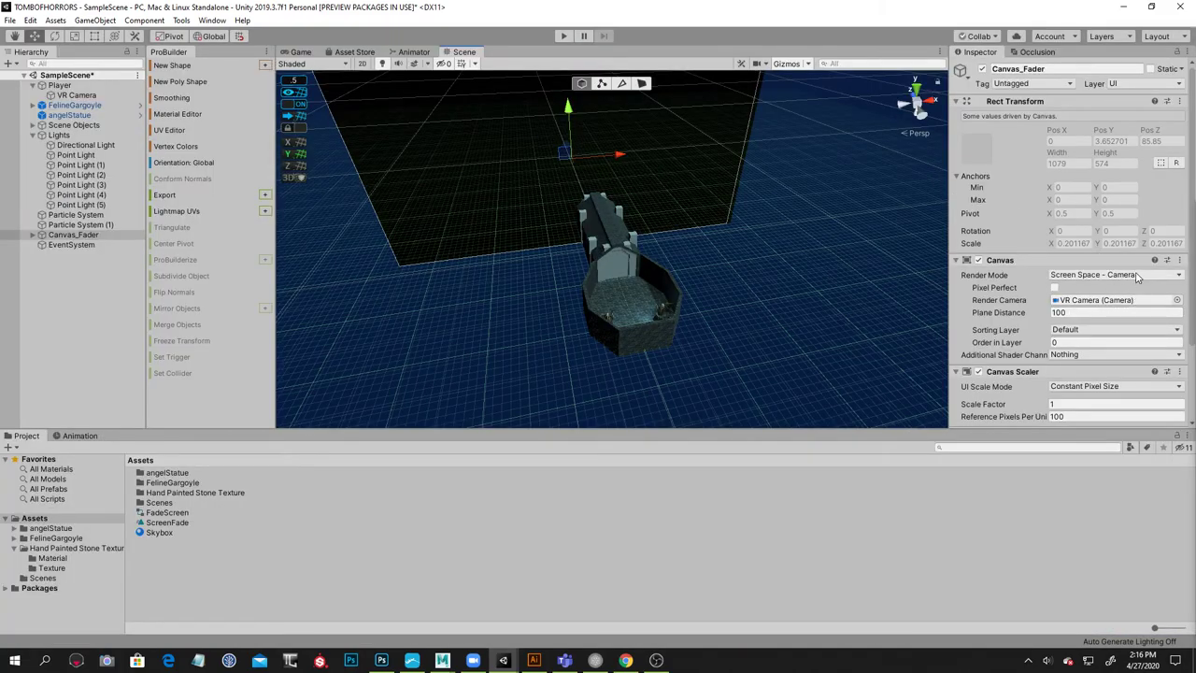
Return Canvas_Fader's render mode to Screen Space - Overlay
{"action": "left_click", "coordinate": [1137, 275]}
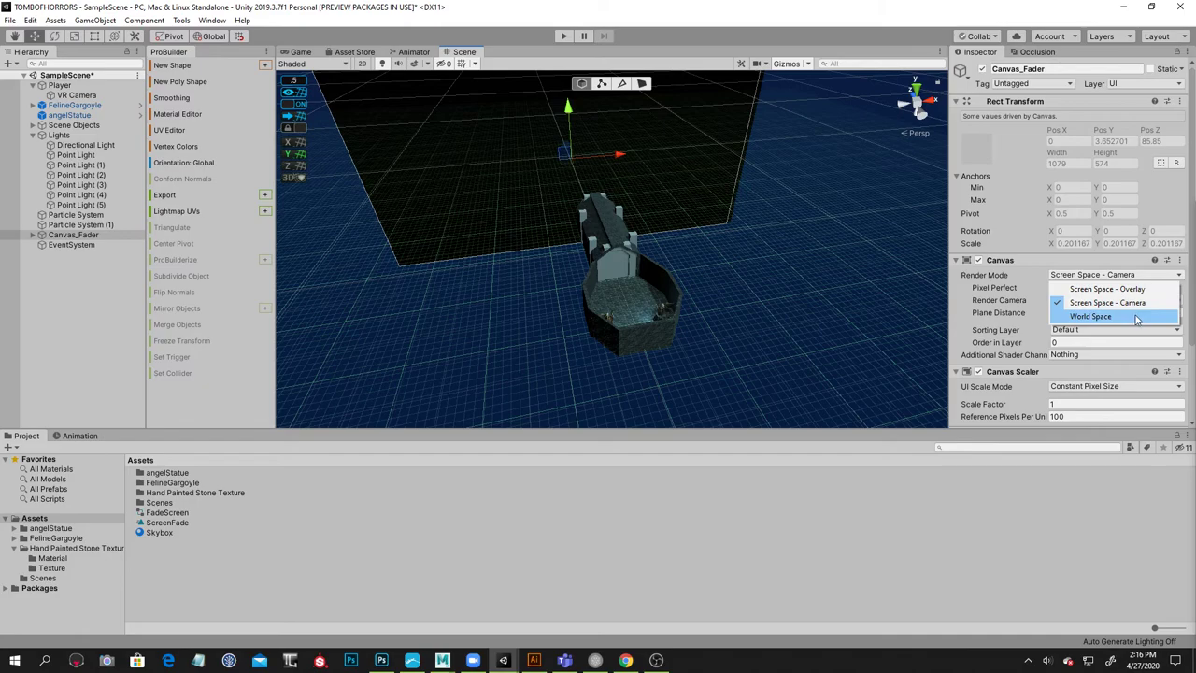
{"action": "left_click", "coordinate": [1138, 290]}
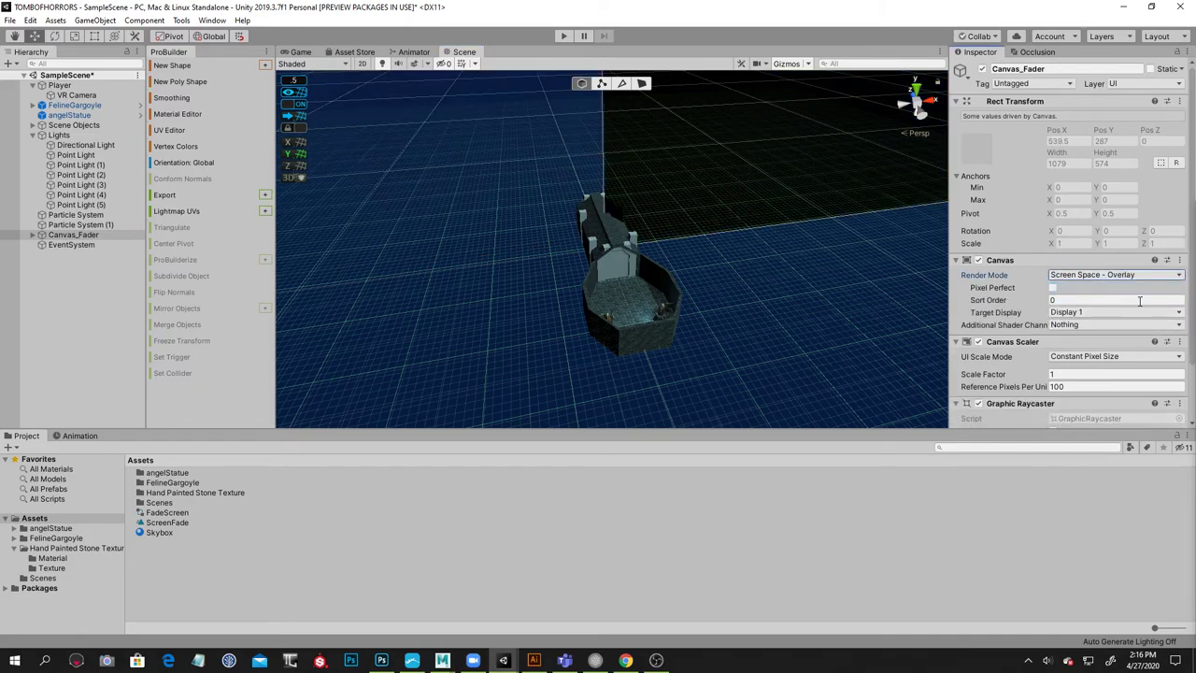
{"action": "left_click", "coordinate": [1099, 300]}
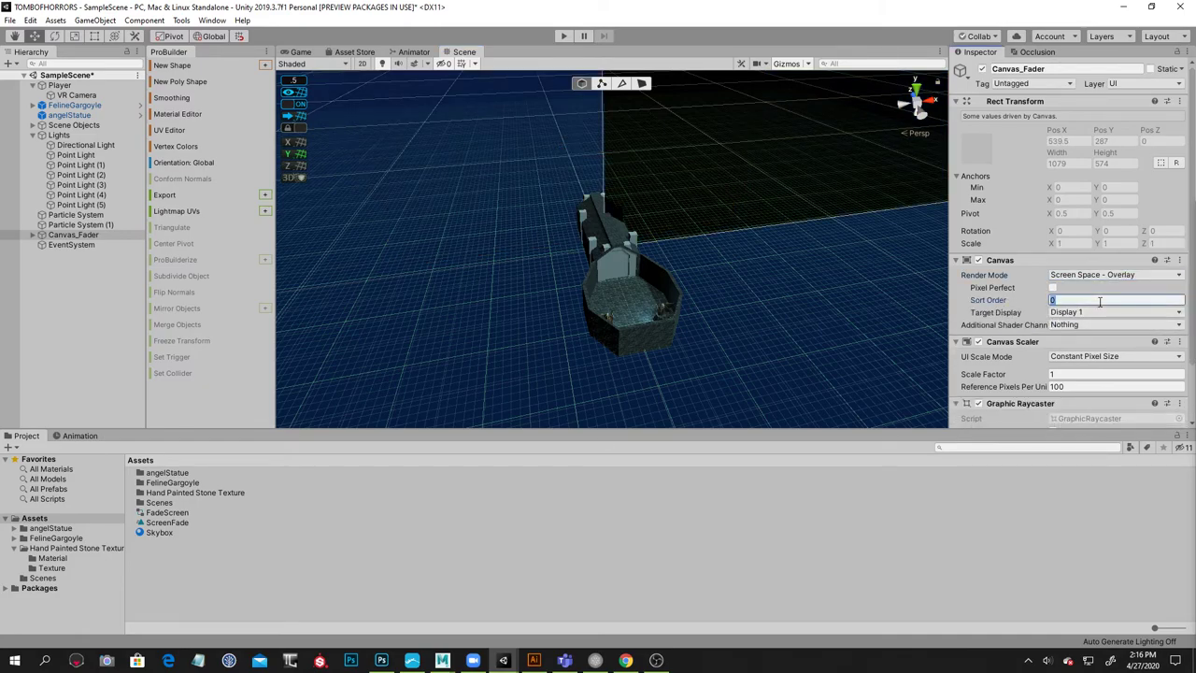
Examine the overlay canvas beside the tomb from several angles, including with Canvas_Fader briefly disabled
{"action": "scroll", "coordinate": [804, 248], "scroll_direction": "down", "scroll_amount": 8}
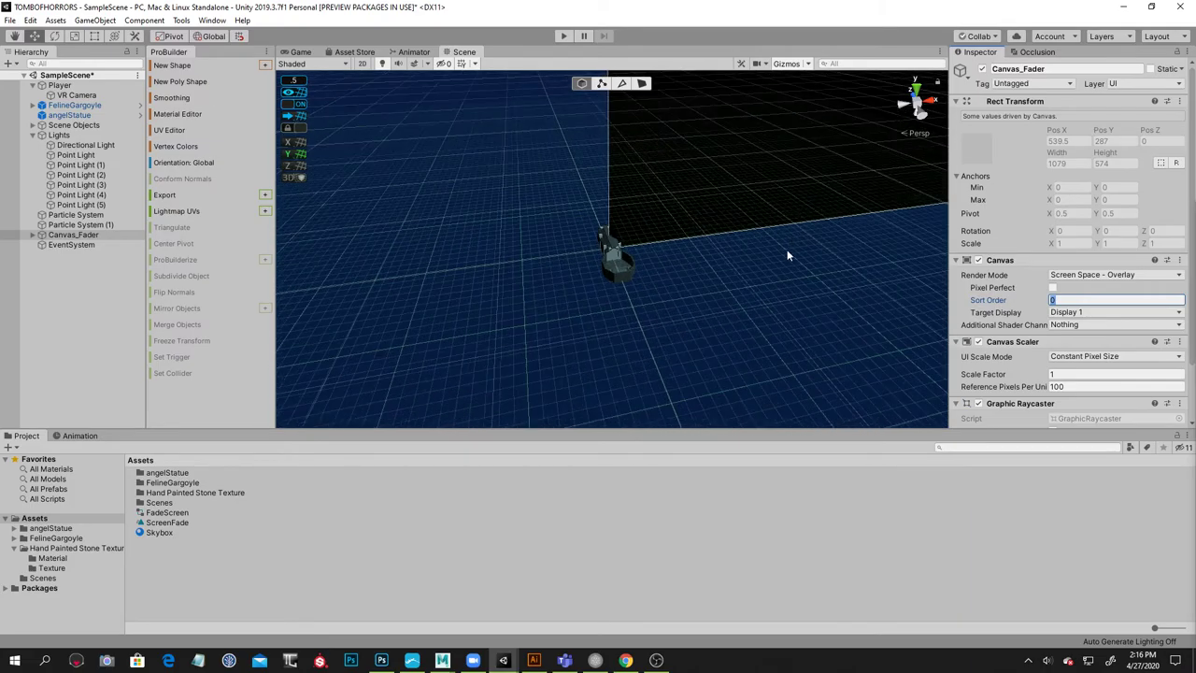
{"action": "scroll", "coordinate": [795, 242], "scroll_direction": "down", "scroll_amount": 2}
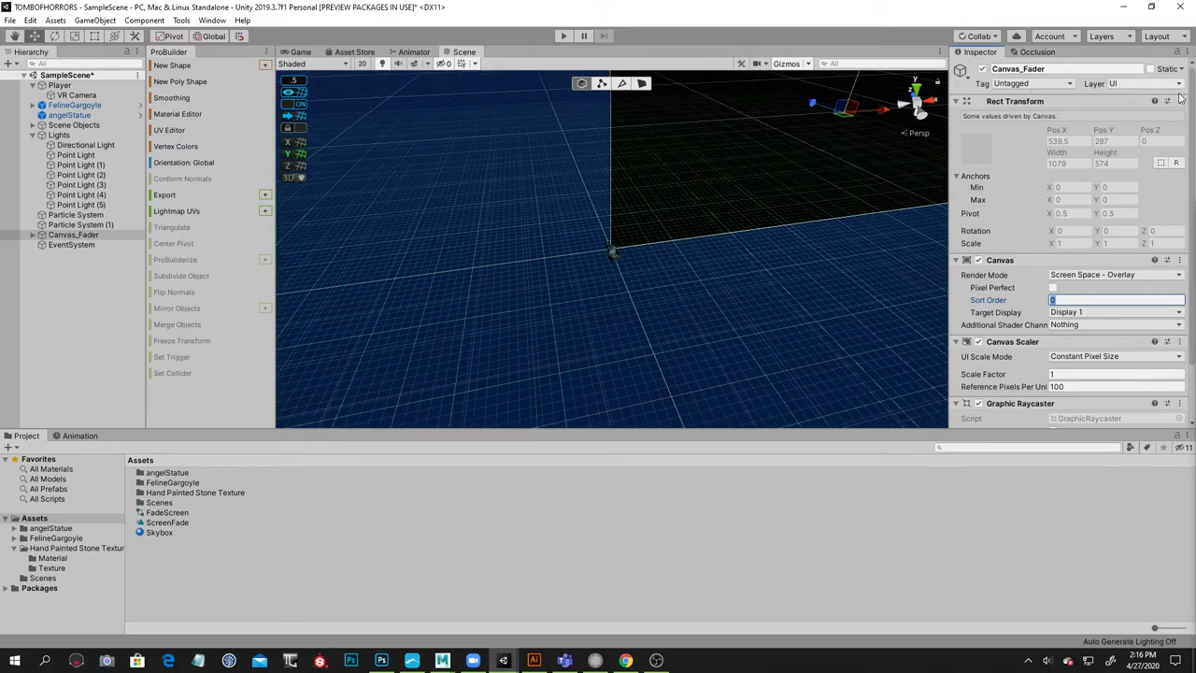
{"action": "left_click_drag", "start_coordinate": [782, 271], "coordinate": [902, 225], "text": "alt"}
{"action": "left_click", "coordinate": [42, 225]}
{"action": "left_click", "coordinate": [34, 236]}
{"action": "left_click", "coordinate": [35, 235]}
{"action": "left_click_drag", "start_coordinate": [568, 221], "coordinate": [606, 264], "text": "alt"}
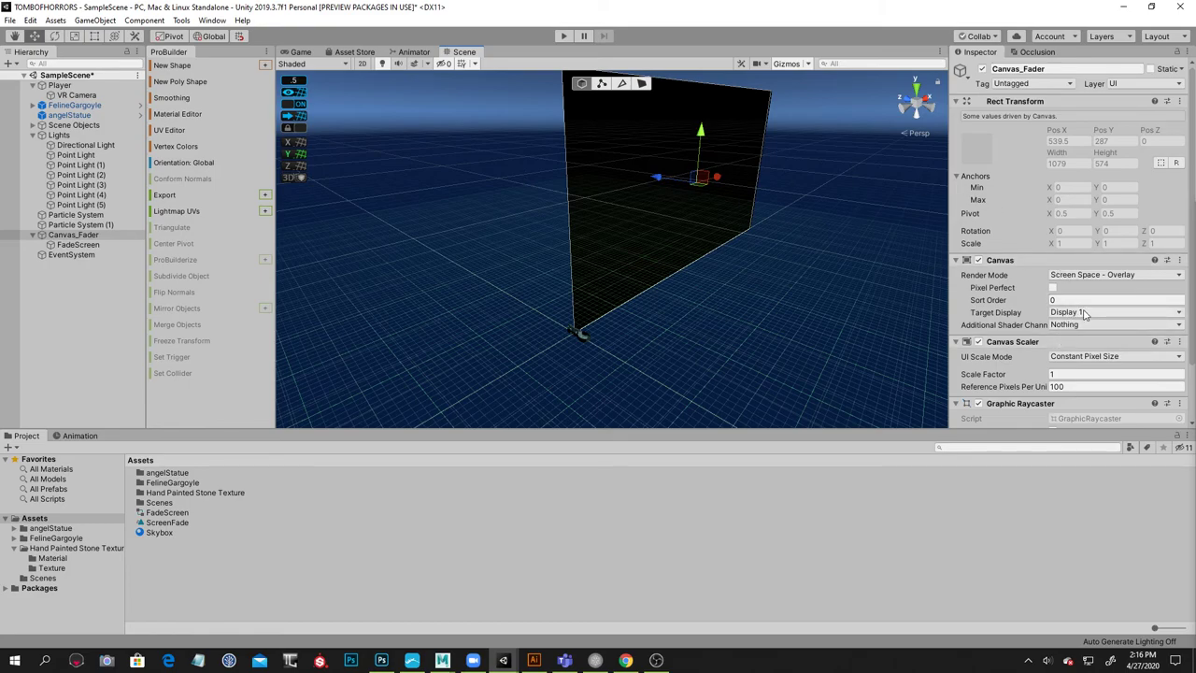
{"action": "left_click", "coordinate": [785, 309]}
{"action": "left_click", "coordinate": [70, 234]}
{"action": "scroll", "coordinate": [654, 214], "scroll_direction": "up", "scroll_amount": 5}
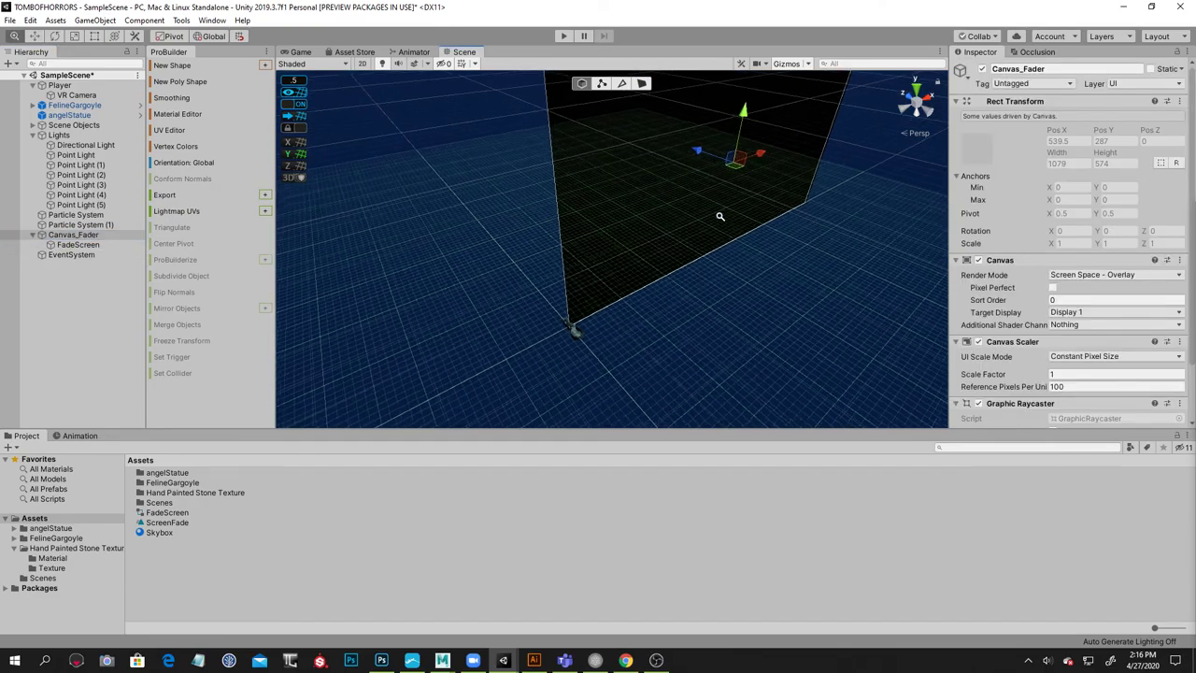
{"action": "left_click", "coordinate": [981, 69]}
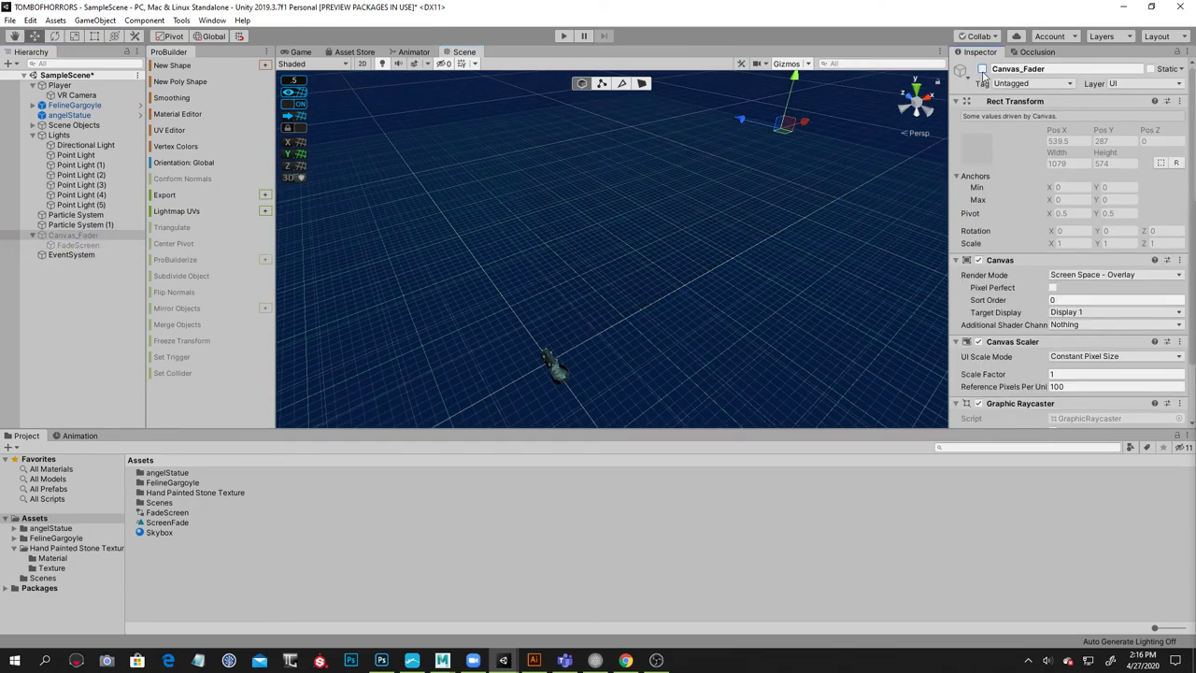
{"action": "left_click", "coordinate": [982, 69]}
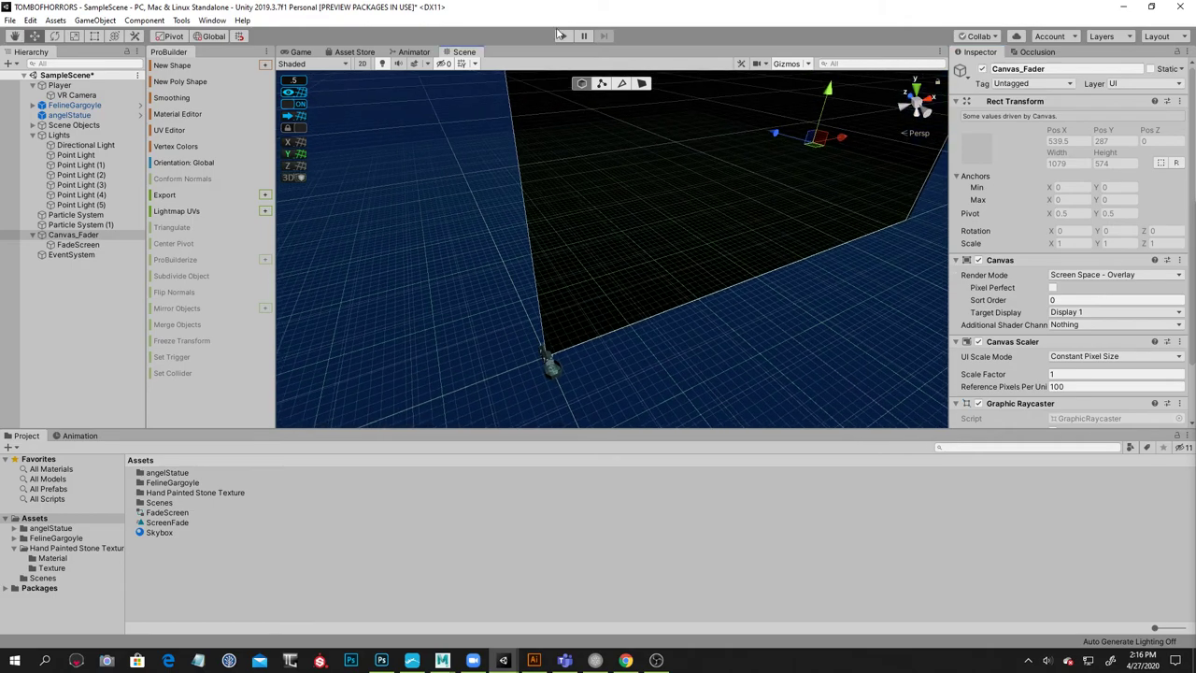
Play-test the scene with Canvas_Fader set to Screen Space - Overlay to check the fade-in from black, and stop playback
{"action": "left_click", "coordinate": [563, 36]}
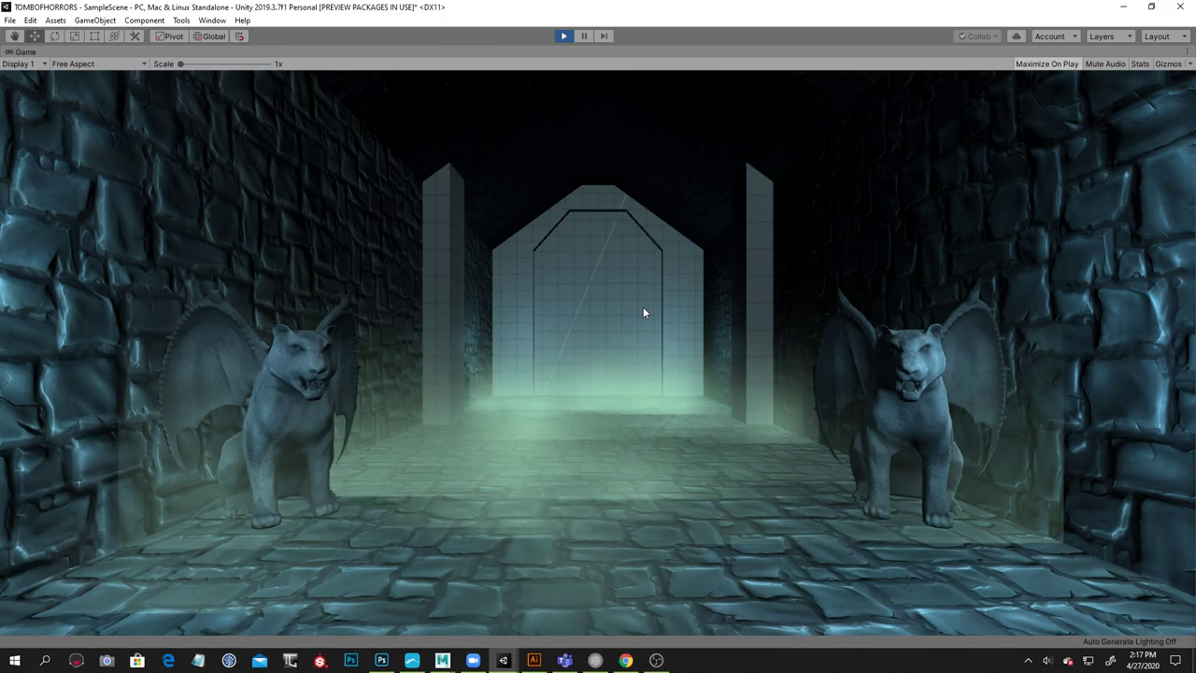
{"action": "left_click", "coordinate": [563, 35]}
Examine the tomb's round statue chamber, doorway and adjoining corridor from several raised angles
{"action": "left_click_drag", "start_coordinate": [630, 262], "coordinate": [724, 252], "text": "alt"}
{"action": "right_click_drag", "start_coordinate": [724, 252], "coordinate": [796, 294], "text": "alt"}
{"action": "middle_click_drag", "start_coordinate": [766, 233], "coordinate": [733, 56], "text": "alt"}
{"action": "right_click_drag", "start_coordinate": [446, 171], "coordinate": [603, 195], "text": "alt"}
{"action": "left_click_drag", "start_coordinate": [602, 196], "coordinate": [635, 230], "text": "alt"}
{"action": "right_click_drag", "start_coordinate": [635, 230], "coordinate": [728, 240], "text": "alt"}
{"action": "middle_click_drag", "start_coordinate": [729, 240], "coordinate": [663, 227], "text": "alt"}
{"action": "left_click_drag", "start_coordinate": [662, 227], "coordinate": [696, 239], "text": "alt"}
{"action": "right_click_drag", "start_coordinate": [696, 239], "coordinate": [581, 240], "text": "alt"}
{"action": "left_click_drag", "start_coordinate": [581, 240], "coordinate": [604, 248], "text": "alt"}
{"action": "left_click_drag", "start_coordinate": [823, 261], "coordinate": [809, 277], "text": "alt"}
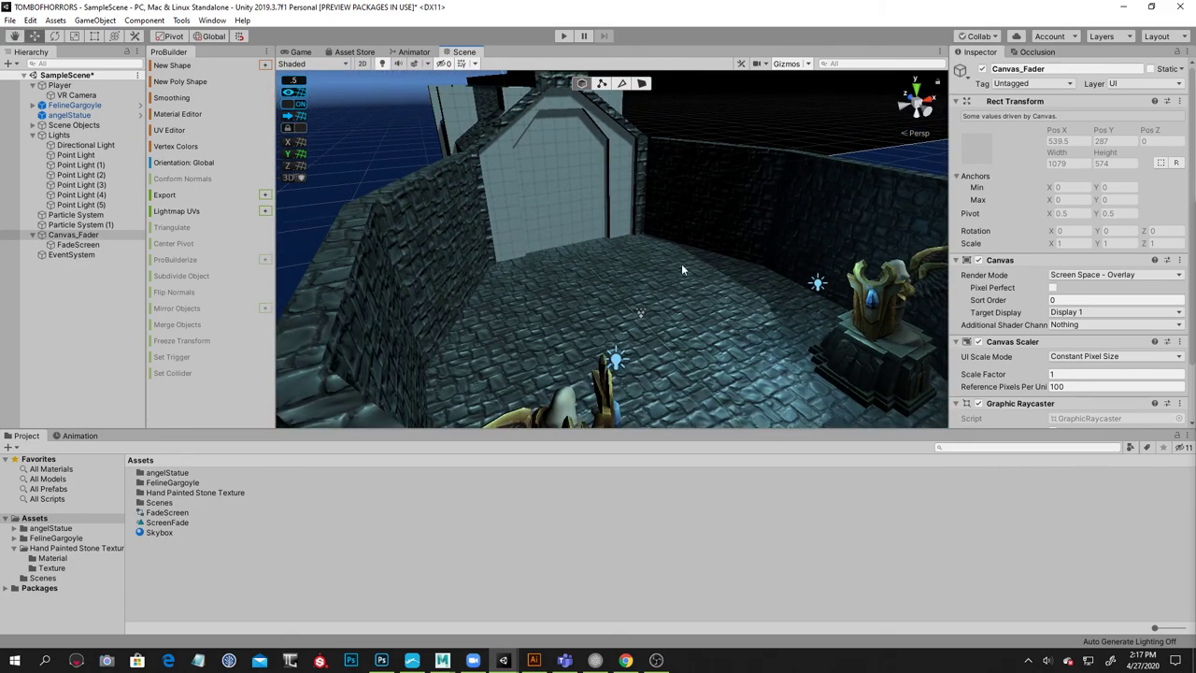
{"action": "right_click_drag", "start_coordinate": [705, 273], "coordinate": [680, 286]}
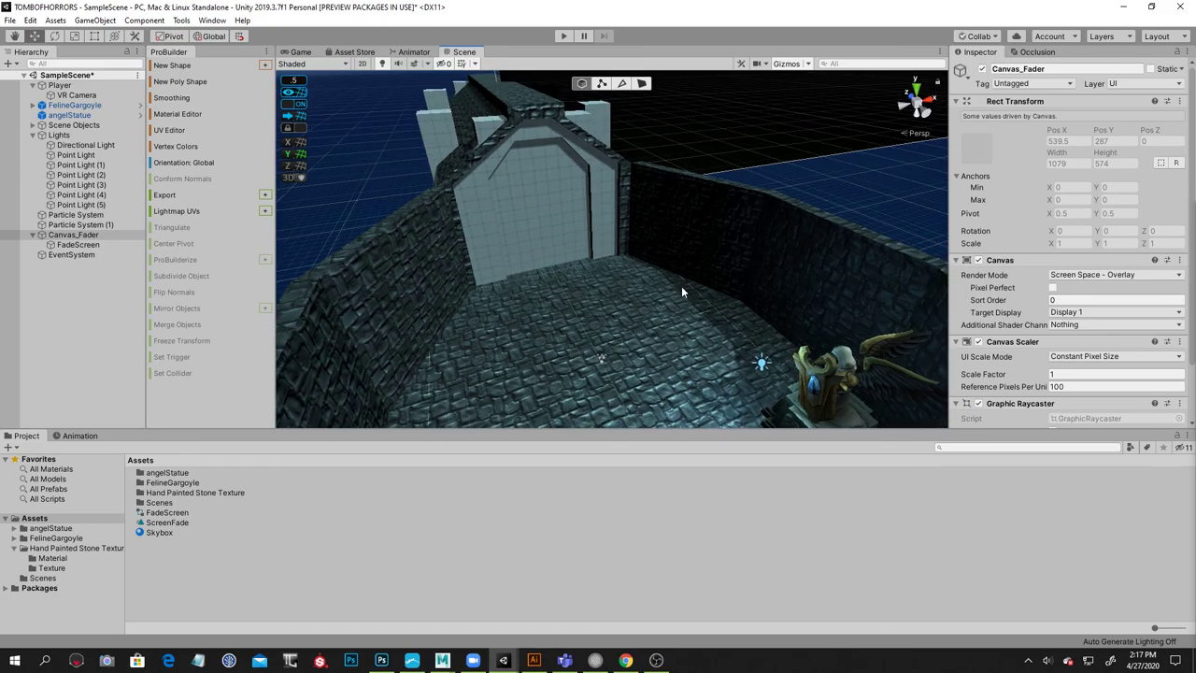
{"action": "right_click_drag", "start_coordinate": [693, 226], "coordinate": [687, 228]}
{"action": "left_click_drag", "start_coordinate": [687, 228], "coordinate": [750, 248], "text": "alt"}
{"action": "middle_click_drag", "start_coordinate": [750, 249], "coordinate": [713, 219], "text": "alt"}
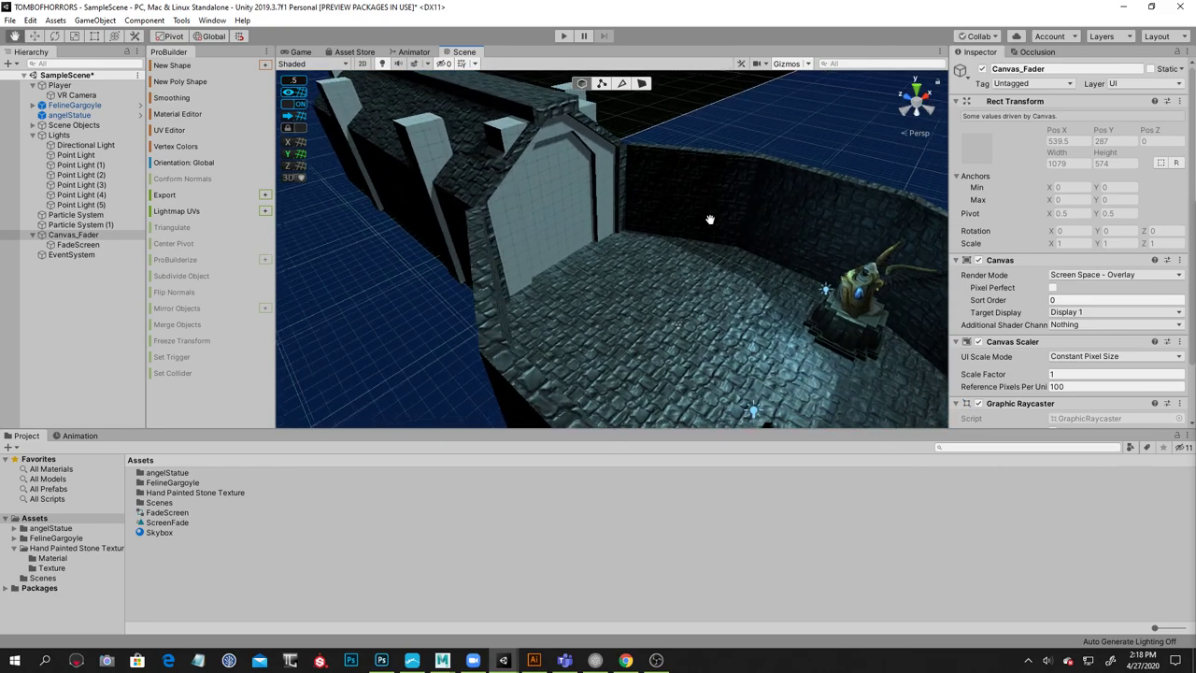
{"action": "left_click_drag", "start_coordinate": [713, 219], "coordinate": [701, 235], "text": "alt"}
{"action": "right_click_drag", "start_coordinate": [702, 234], "coordinate": [687, 222], "text": "alt"}
{"action": "left_click_drag", "start_coordinate": [659, 230], "coordinate": [661, 249], "text": "alt"}
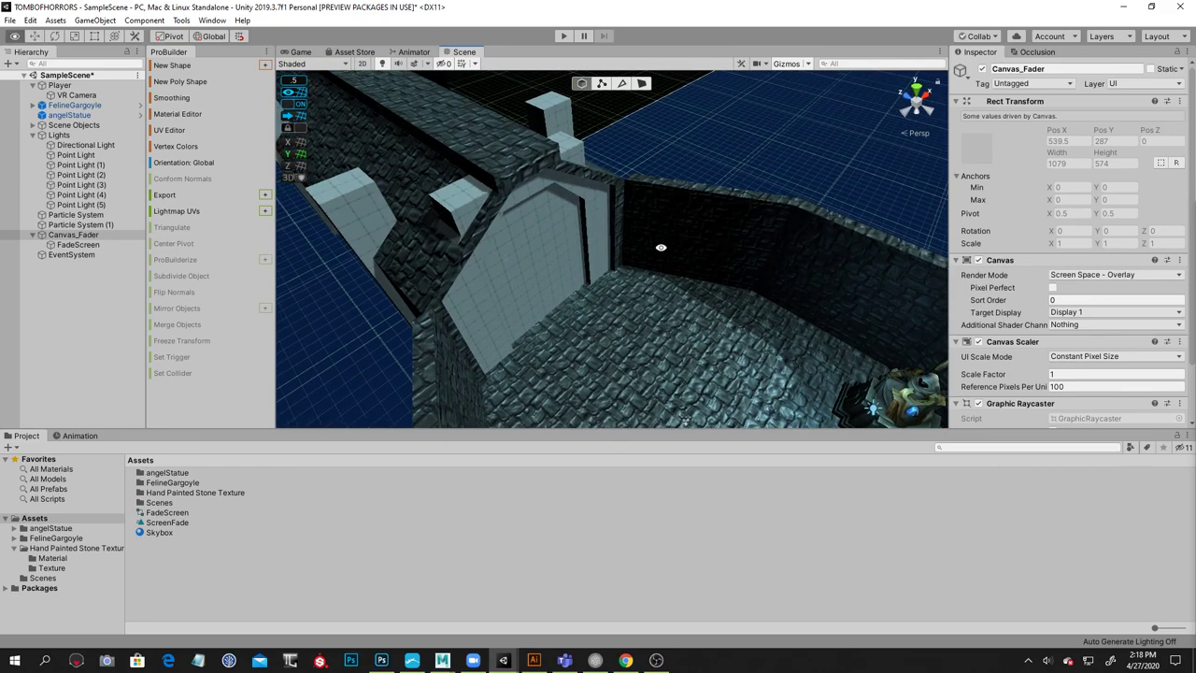
{"action": "right_click_drag", "start_coordinate": [754, 278], "coordinate": [717, 267], "text": "alt"}
{"action": "left_click_drag", "start_coordinate": [738, 278], "coordinate": [720, 281], "text": "alt"}
{"action": "right_click_drag", "start_coordinate": [721, 281], "coordinate": [720, 281]}
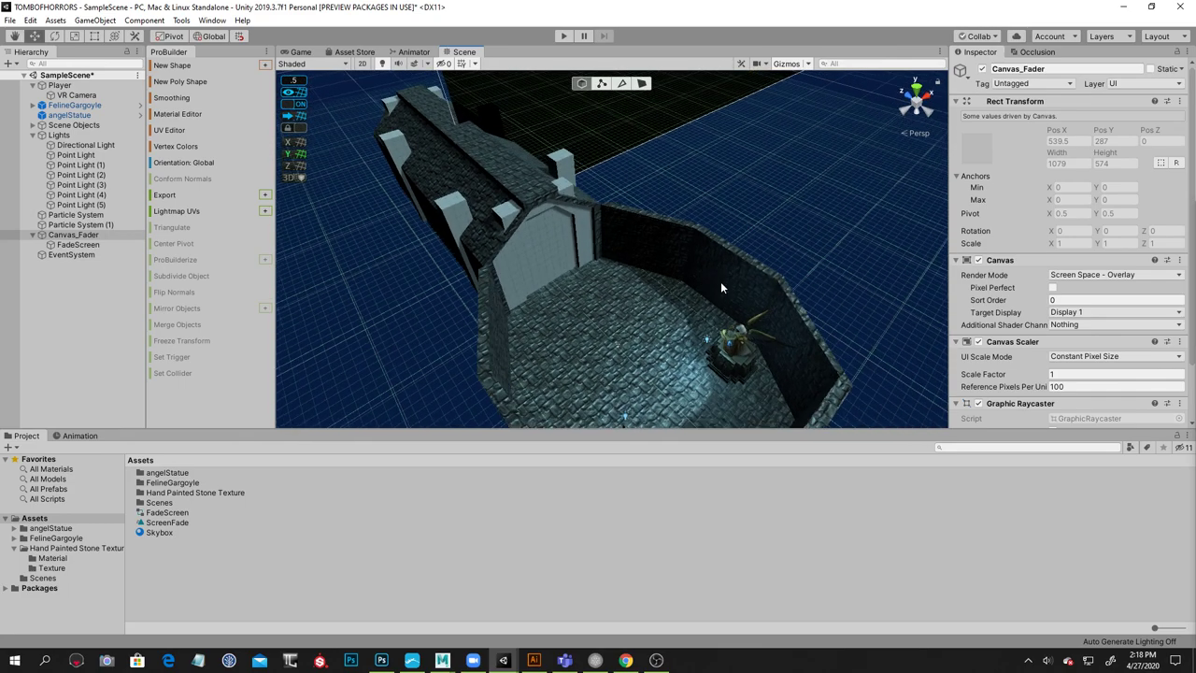